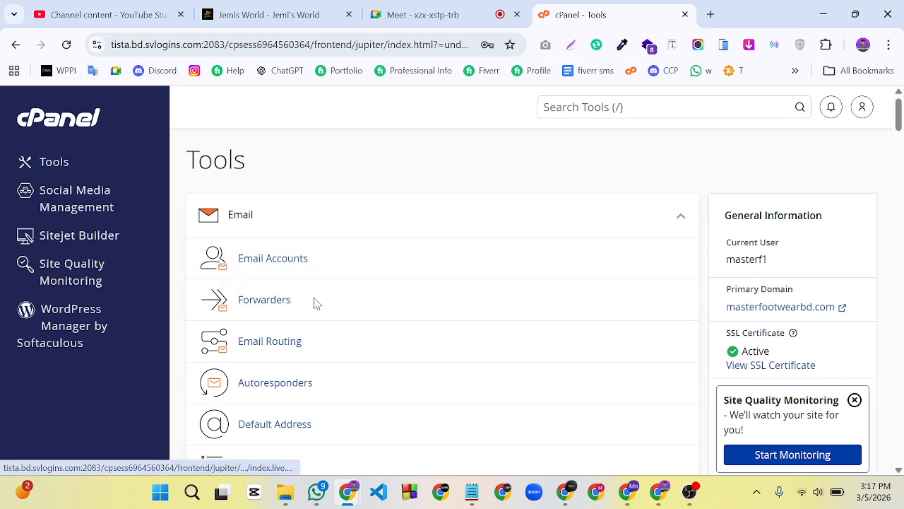
Open WordPress Manager by Softaculous, dismiss the featured plugins popup and start a new WordPress installation
{"action": "scroll", "coordinate": [403, 369], "scroll_direction": "down", "scroll_amount": 2}
{"action": "scroll", "coordinate": [412, 349], "scroll_direction": "up", "scroll_amount": 2}
{"action": "left_click", "coordinate": [107, 329]}
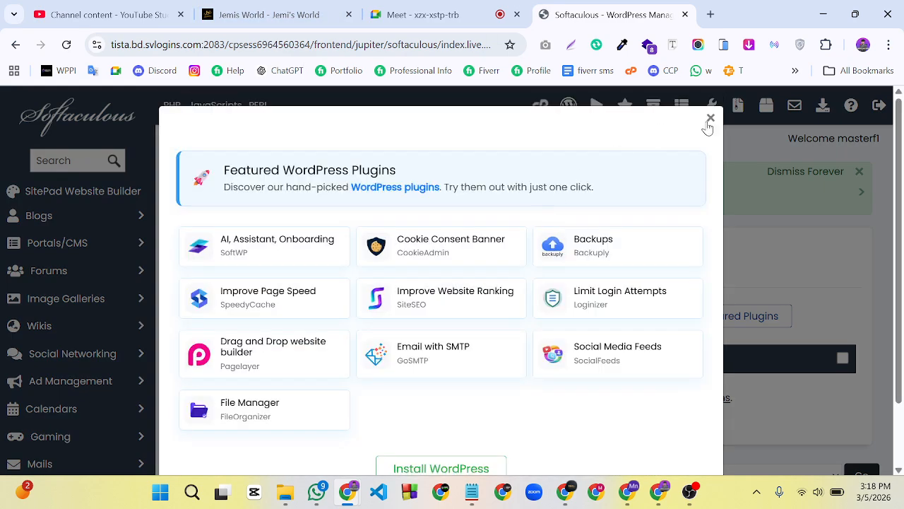
{"action": "left_click", "coordinate": [709, 120]}
{"action": "scroll", "coordinate": [365, 321], "scroll_direction": "down", "scroll_amount": 1}
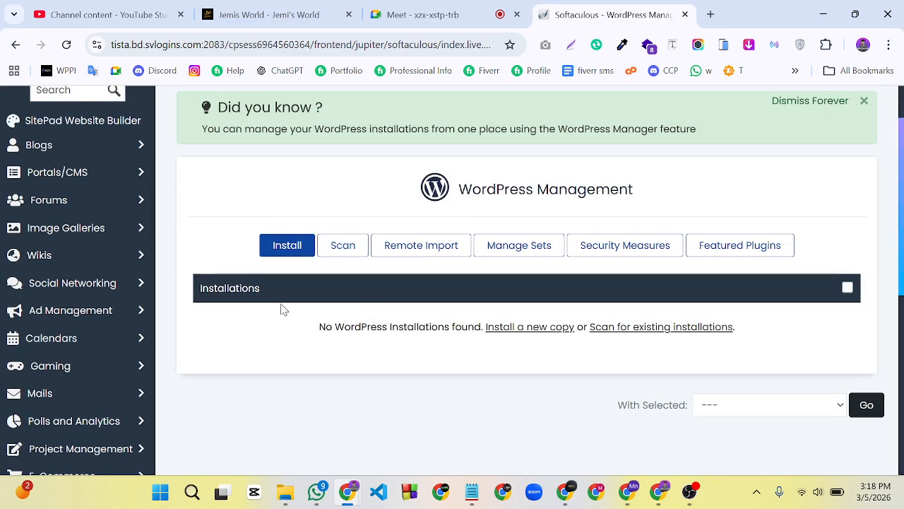
{"action": "left_click", "coordinate": [281, 253]}
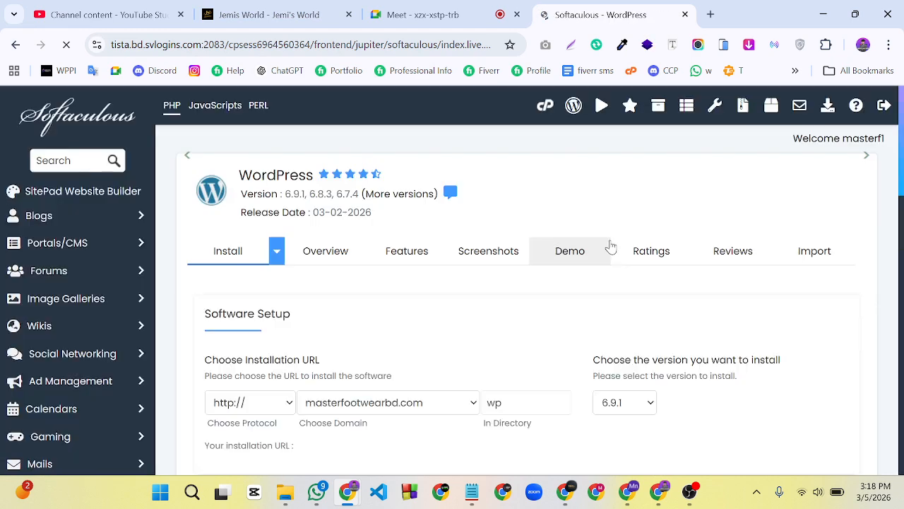
{"action": "scroll", "coordinate": [497, 315], "scroll_direction": "down", "scroll_amount": 3}
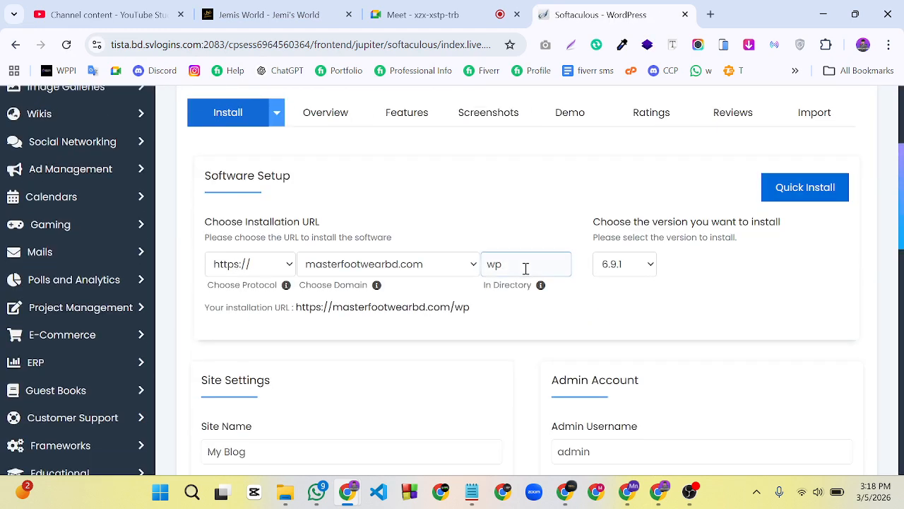
{"action": "left_click", "coordinate": [524, 267]}
{"action": "key", "text": "BackSpace"}
{"action": "key", "text": "BackSpace"}
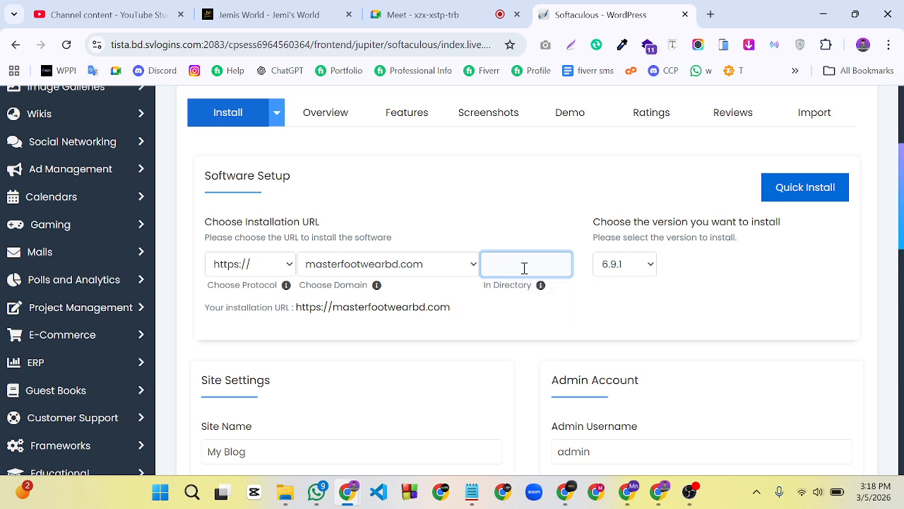
{"action": "left_click", "coordinate": [244, 272]}
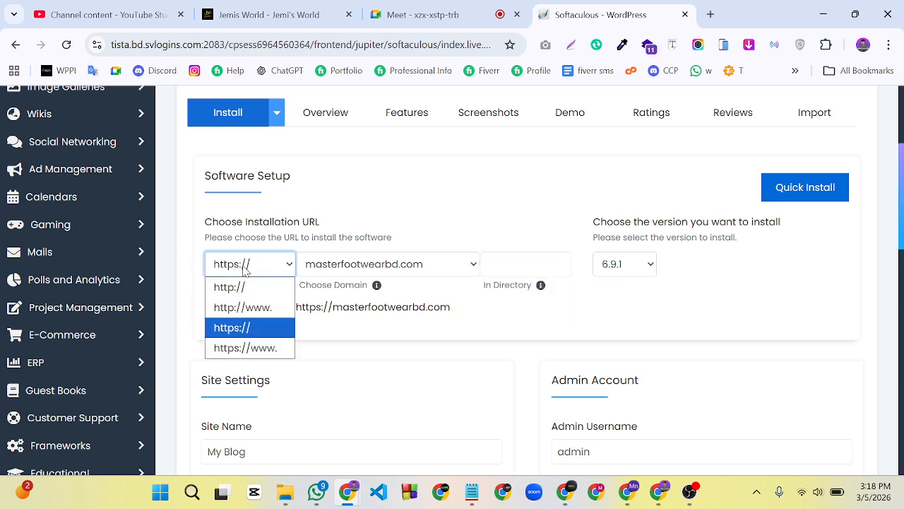
{"action": "left_click", "coordinate": [237, 331]}
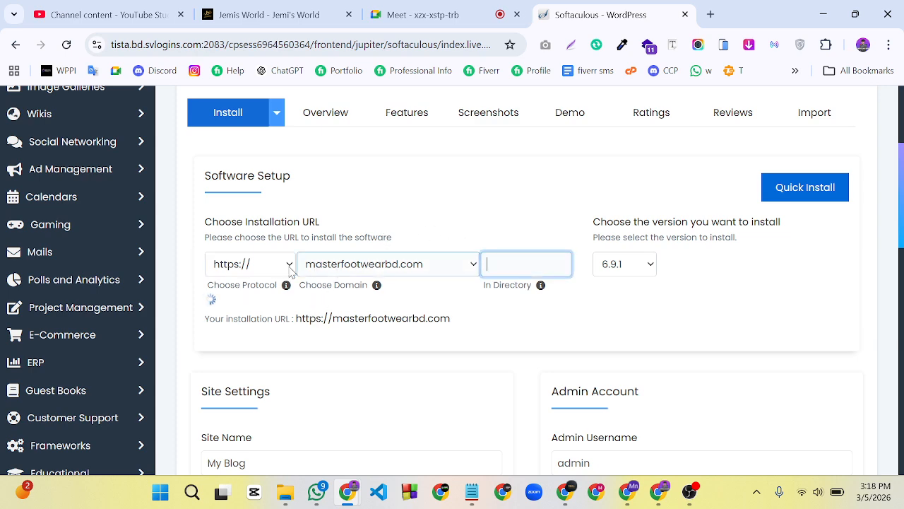
{"action": "scroll", "coordinate": [555, 294], "scroll_direction": "down", "scroll_amount": 1}
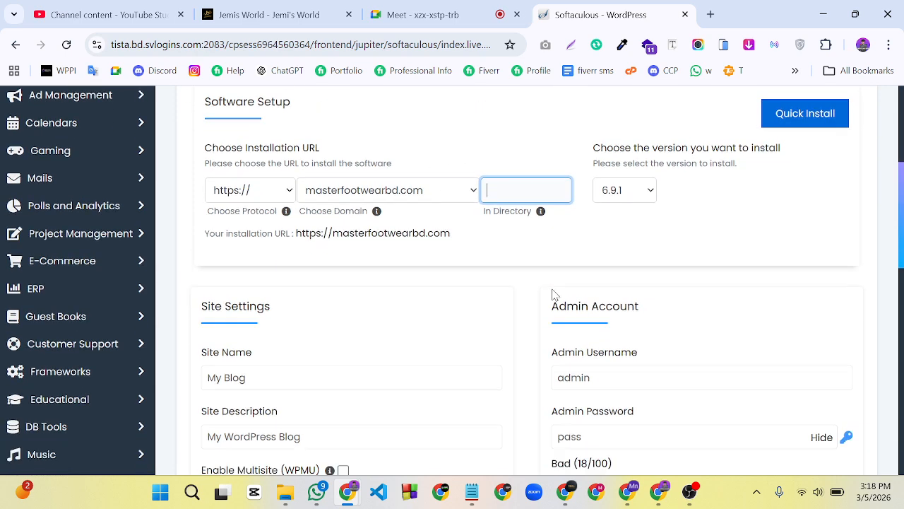
Replace the default site name with "Master footweare"
{"action": "scroll", "coordinate": [554, 294], "scroll_direction": "down", "scroll_amount": 2}
{"action": "triple_click", "coordinate": [276, 242]}
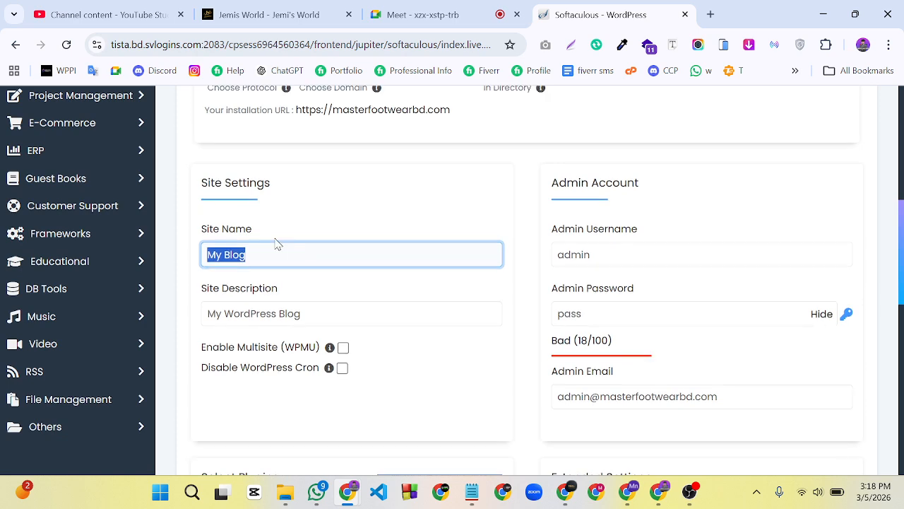
{"action": "key", "text": "BackSpace"}
{"action": "left_click", "coordinate": [280, 247]}
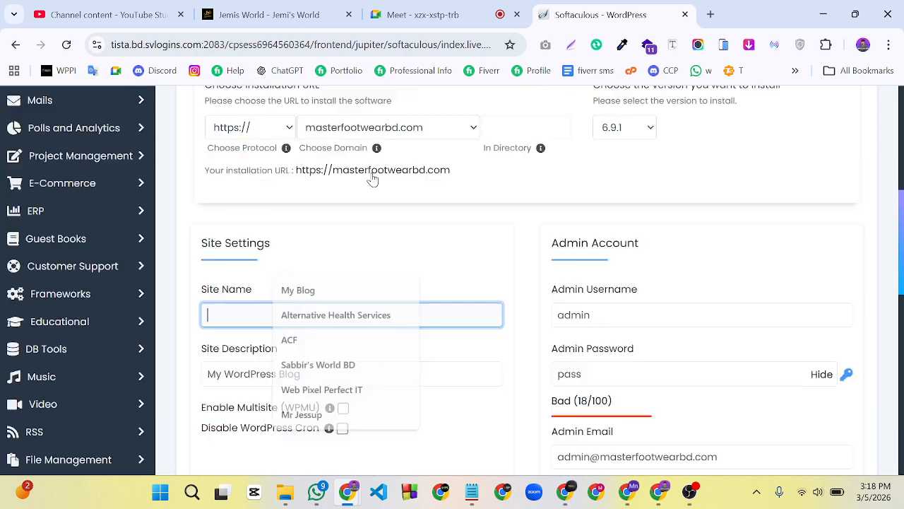
{"action": "scroll", "coordinate": [371, 177], "scroll_direction": "up", "scroll_amount": 2}
{"action": "scroll", "coordinate": [378, 316], "scroll_direction": "down", "scroll_amount": 1}
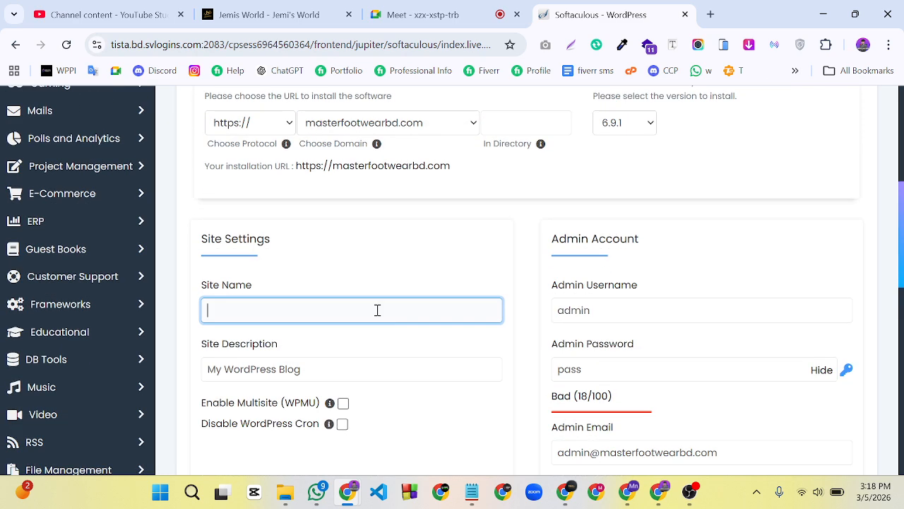
{"action": "scroll", "coordinate": [378, 315], "scroll_direction": "up", "scroll_amount": 1}
{"action": "scroll", "coordinate": [373, 374], "scroll_direction": "down", "scroll_amount": 1}
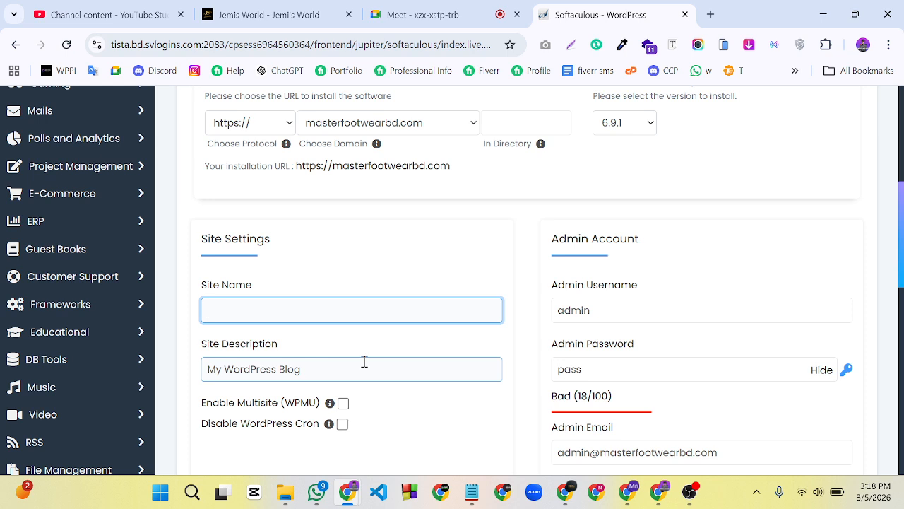
{"action": "type", "text": "Master footweare"}
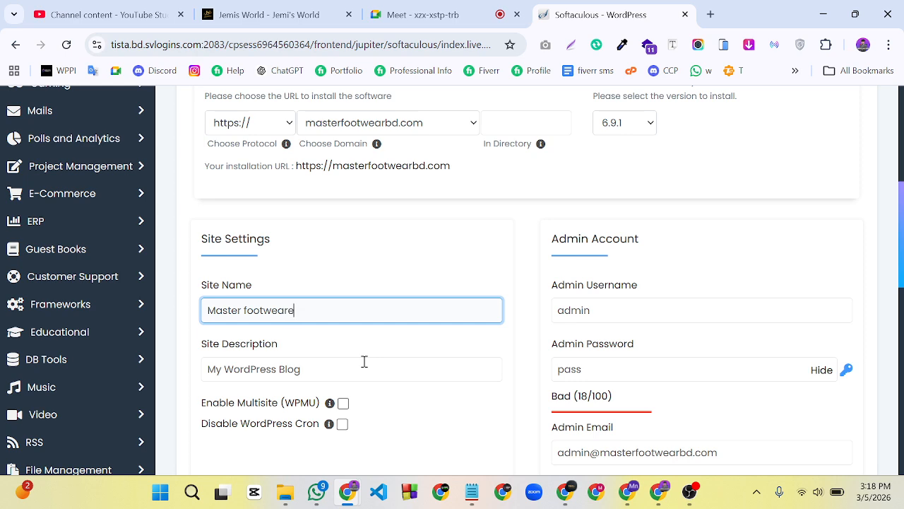
Replace the site description with the suggestion "Best Online Products Selling Platform In All Of Bangladesh"
{"action": "scroll", "coordinate": [300, 325], "scroll_direction": "down", "scroll_amount": 2}
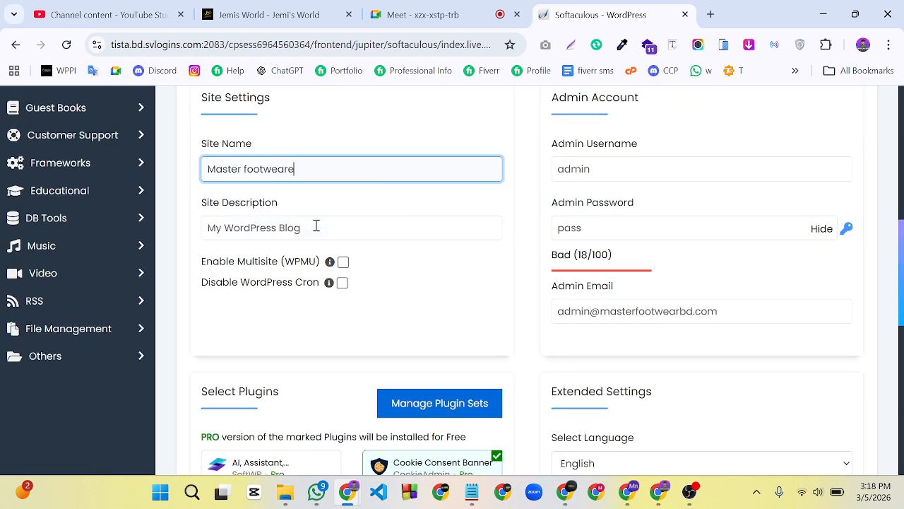
{"action": "triple_click", "coordinate": [308, 238]}
{"action": "key", "text": "BackSpace"}
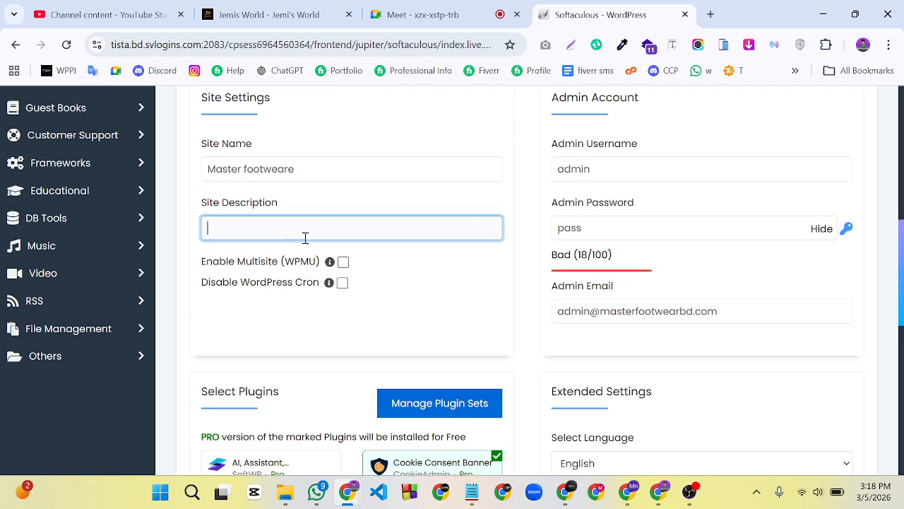
{"action": "left_click", "coordinate": [322, 229]}
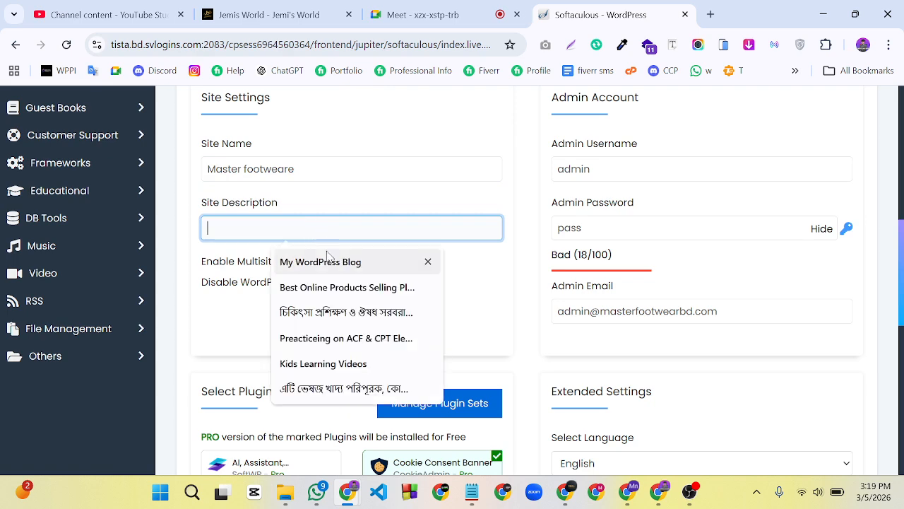
{"action": "left_click", "coordinate": [328, 295]}
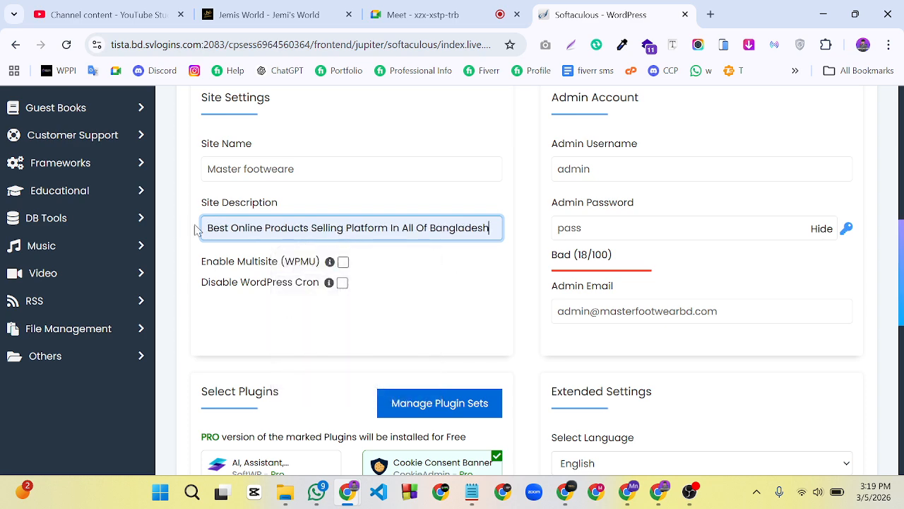
Capitalize the second word of the site name to make it "Master Footweare" and copy the whole name
{"action": "scroll", "coordinate": [622, 237], "scroll_direction": "up", "scroll_amount": 1}
{"action": "left_click", "coordinate": [629, 241]}
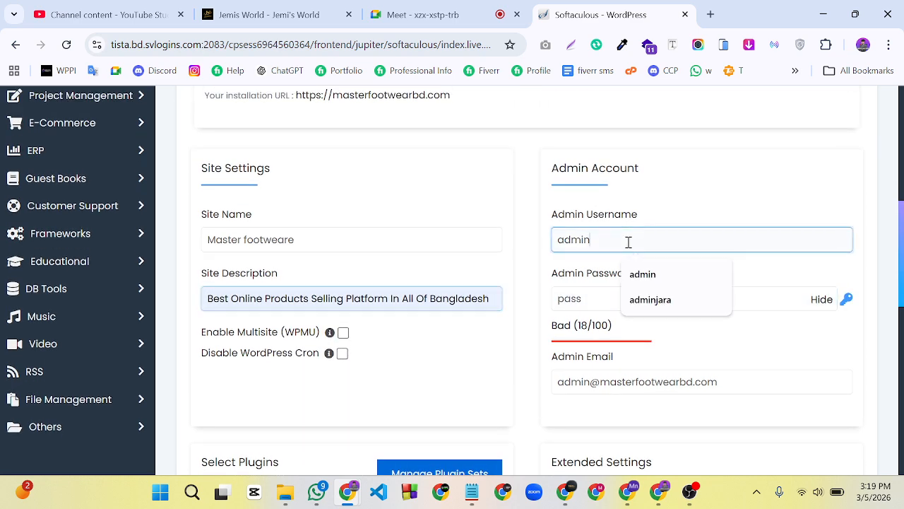
{"action": "double_click", "coordinate": [628, 242]}
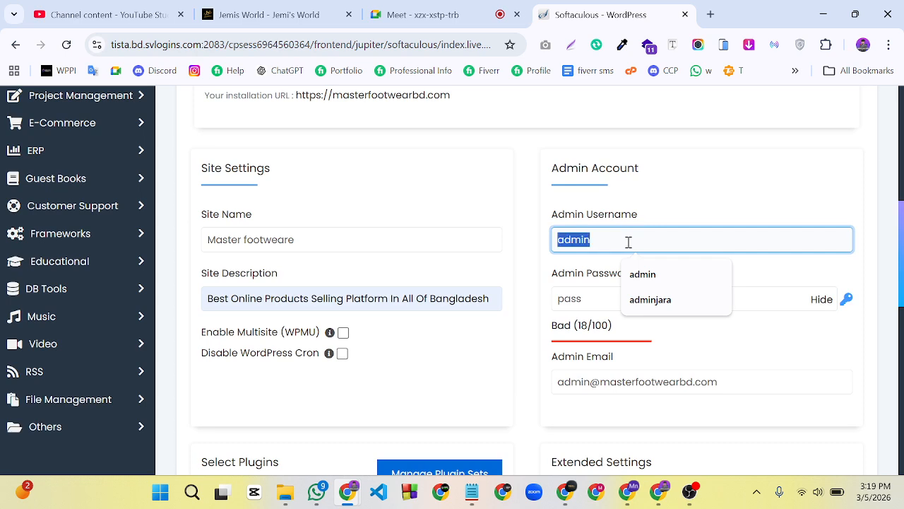
{"action": "left_click", "coordinate": [303, 238]}
{"action": "triple_click", "coordinate": [304, 237]}
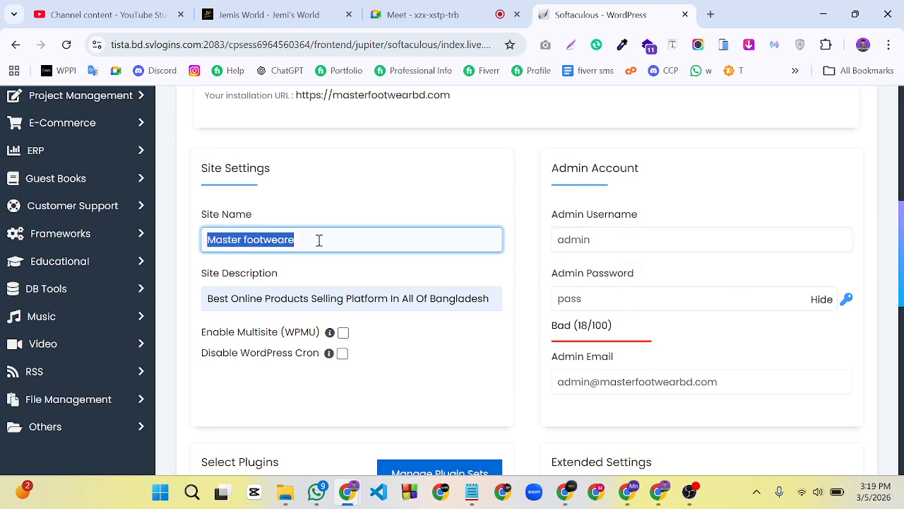
{"action": "left_click", "coordinate": [320, 240]}
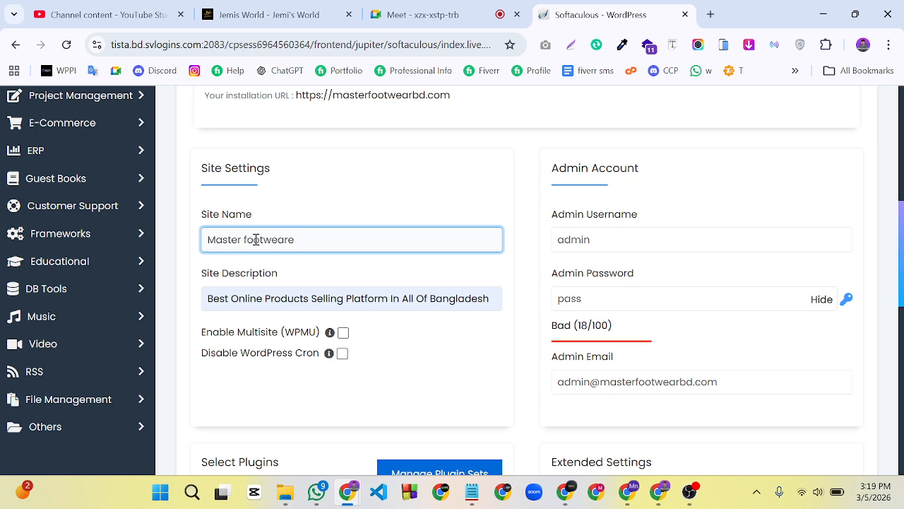
{"action": "left_click", "coordinate": [256, 240]}
{"action": "key", "text": "BackSpace"}
{"action": "type", "text": "FA"}
{"action": "scroll", "coordinate": [256, 240], "scroll_direction": "up", "scroll_amount": 1}
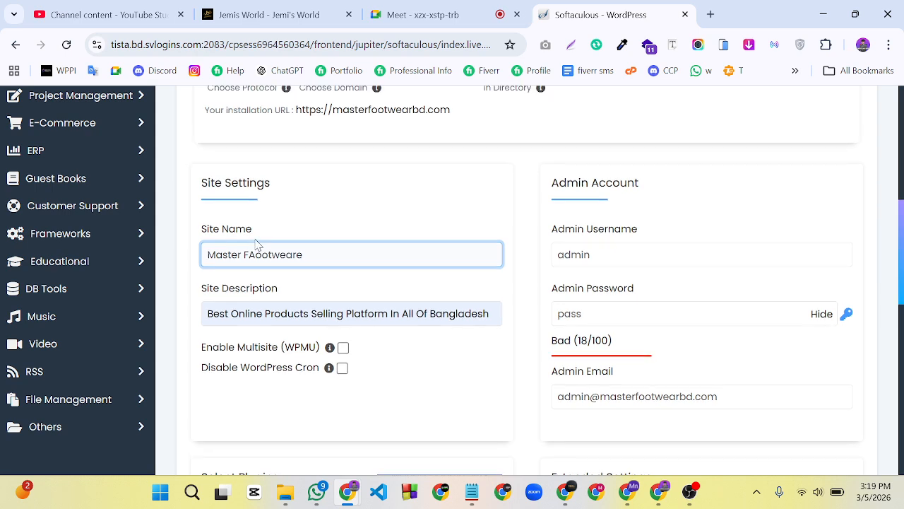
{"action": "key", "text": "BackSpace"}
{"action": "key", "text": "ctrl+a"}
{"action": "key", "text": "ctrl+c"}
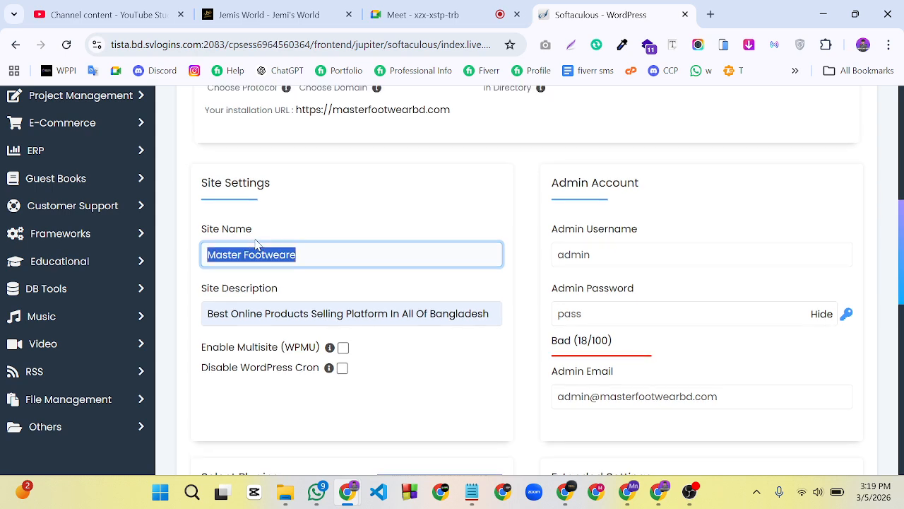
Replace the default admin username with the copied site name
{"action": "left_click", "coordinate": [645, 256]}
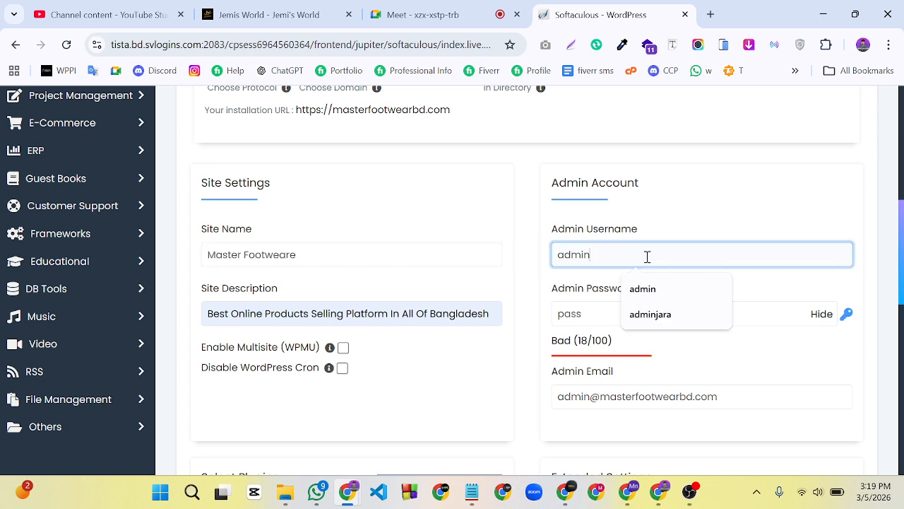
{"action": "key", "text": "ctrl+a"}
{"action": "scroll", "coordinate": [620, 261], "scroll_direction": "down", "scroll_amount": 1}
{"action": "key", "text": "ctrl+v"}
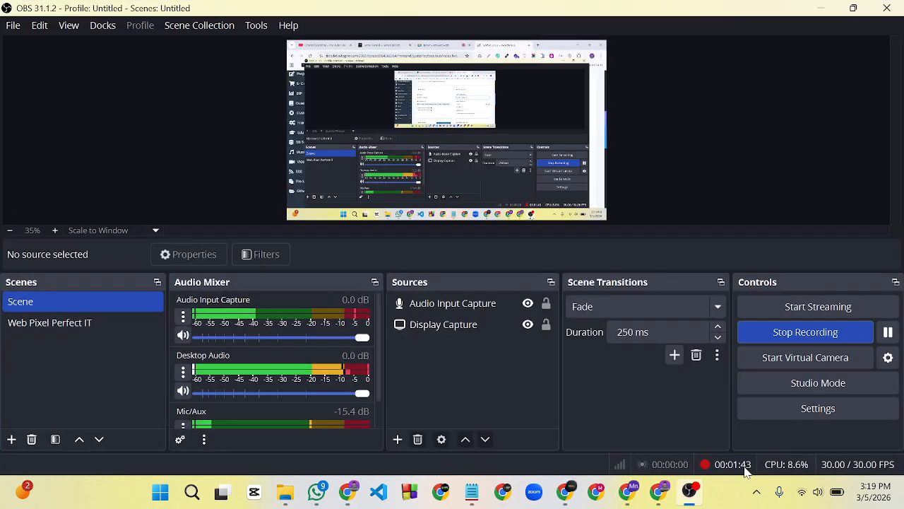
{"action": "left_click", "coordinate": [689, 492]}
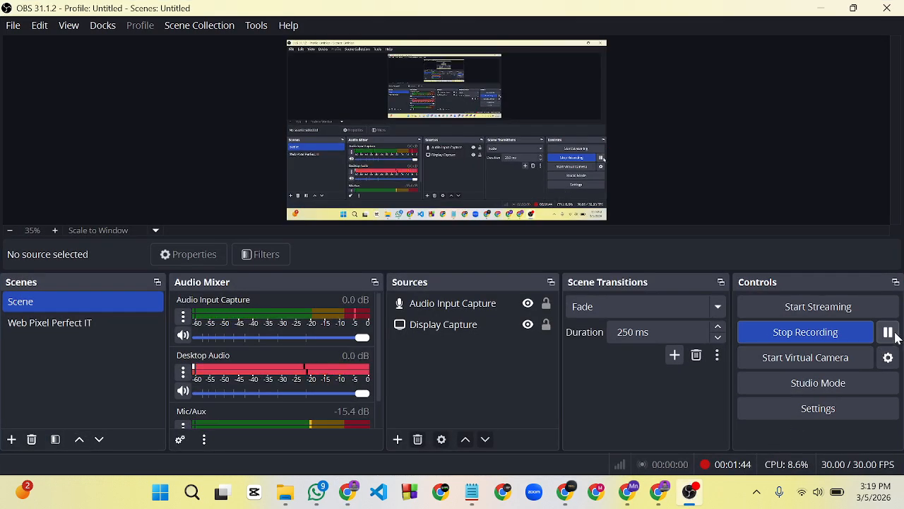
{"action": "left_click", "coordinate": [889, 332]}
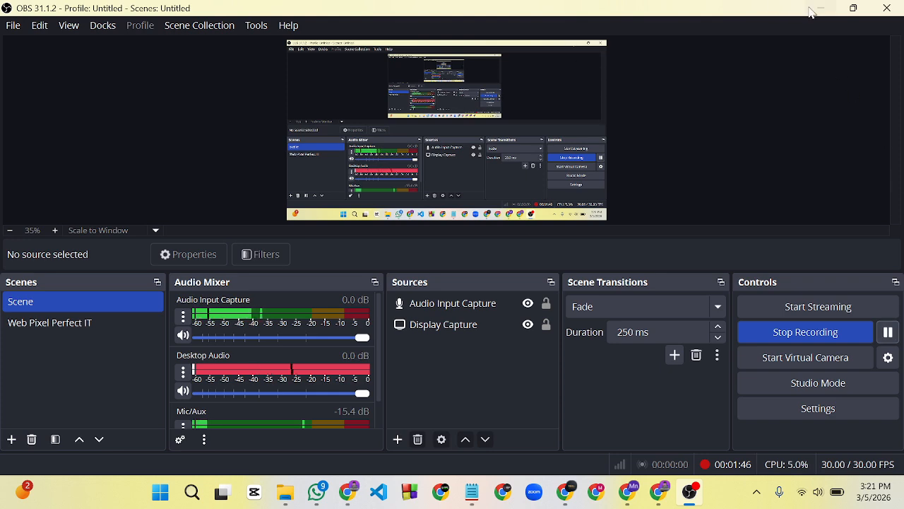
{"action": "left_click", "coordinate": [813, 12]}
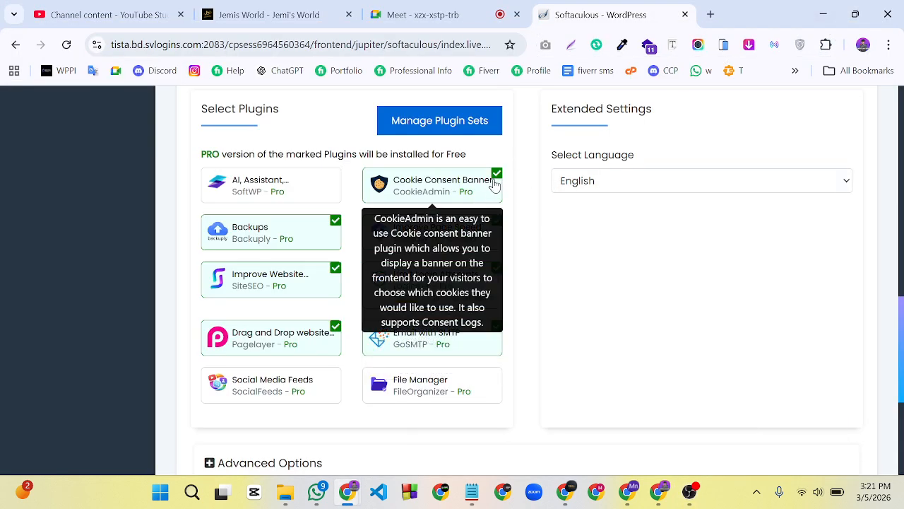
Deselect the CookieAdmin, SpeedyCache, Loginizer, GoSMTP, Backuply, SiteSEO and Pagelayer plugins and install WordPress
{"action": "left_click", "coordinate": [498, 179]}
{"action": "left_click", "coordinate": [497, 224]}
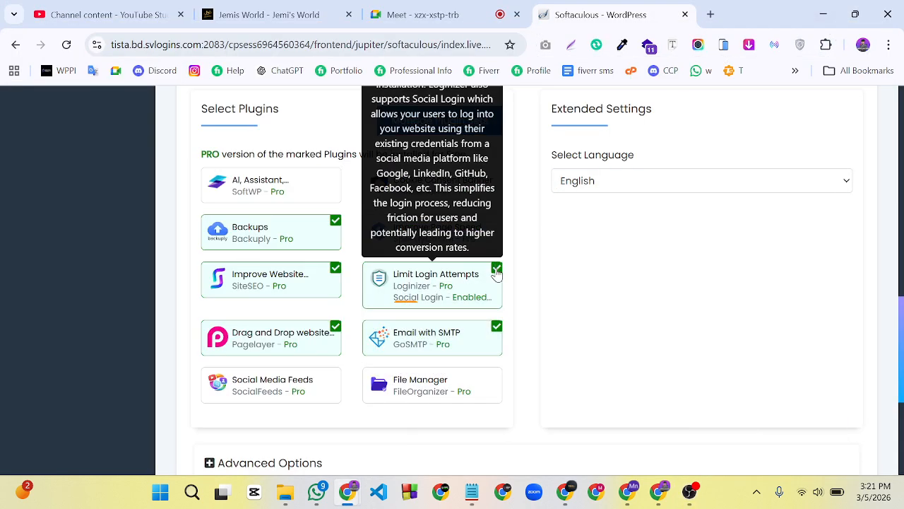
{"action": "left_click", "coordinate": [497, 272]}
{"action": "left_click", "coordinate": [498, 267]}
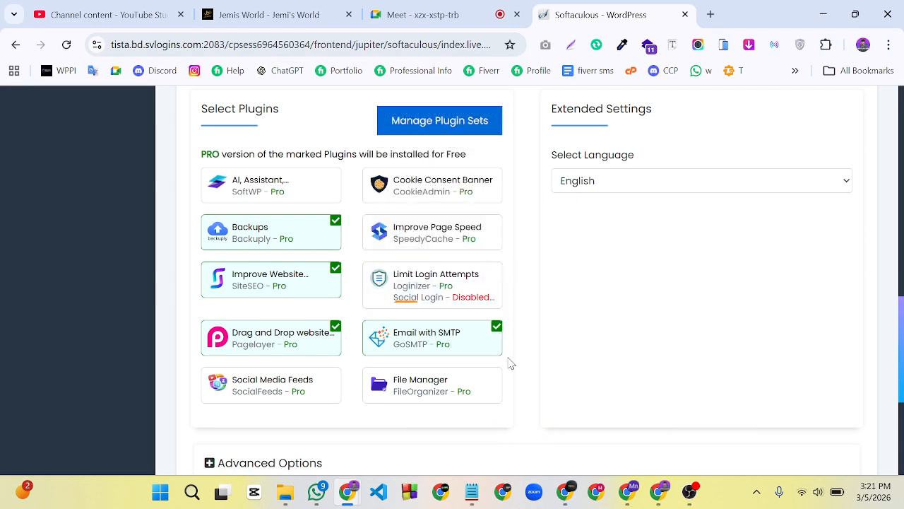
{"action": "left_click", "coordinate": [498, 329]}
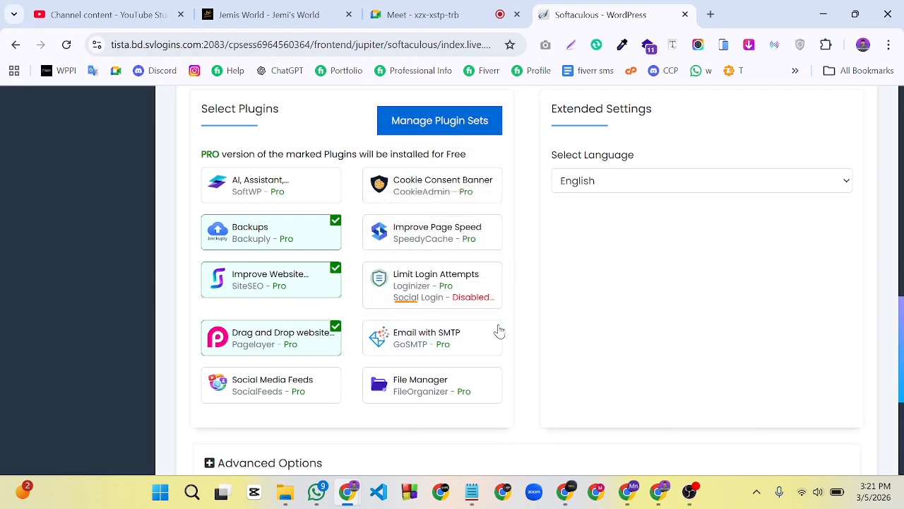
{"action": "left_click", "coordinate": [336, 223]}
{"action": "left_click", "coordinate": [336, 269]}
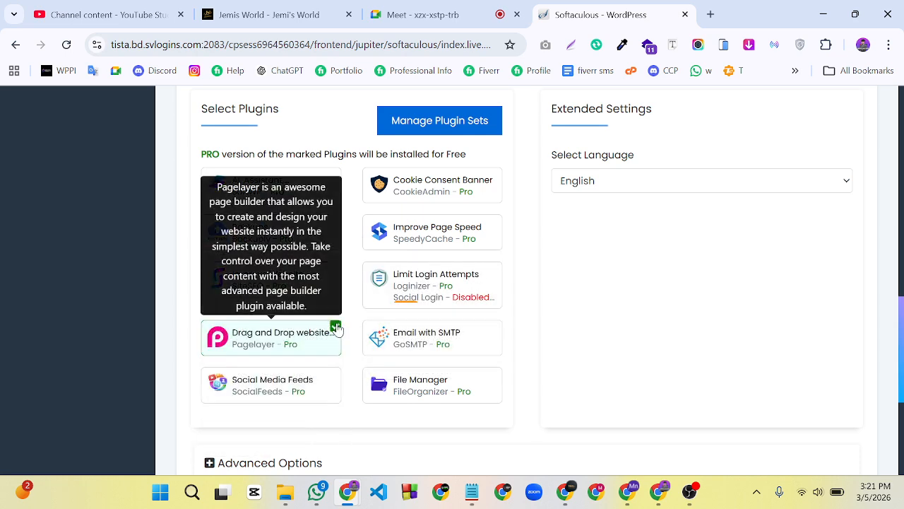
{"action": "left_click", "coordinate": [336, 327]}
{"action": "scroll", "coordinate": [576, 307], "scroll_direction": "down", "scroll_amount": 4}
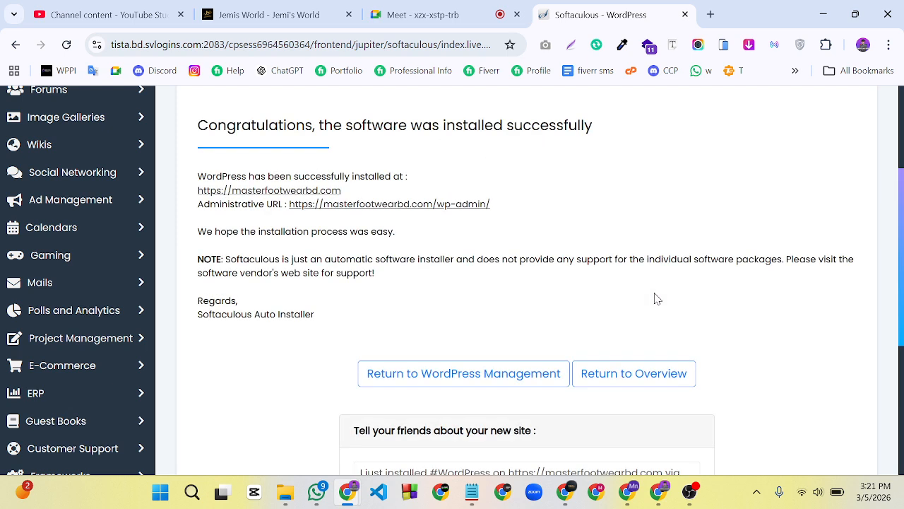
Open the new site's wp-admin administrative URL in a separate tab and return to the Softaculous page
{"action": "left_click", "coordinate": [456, 204]}
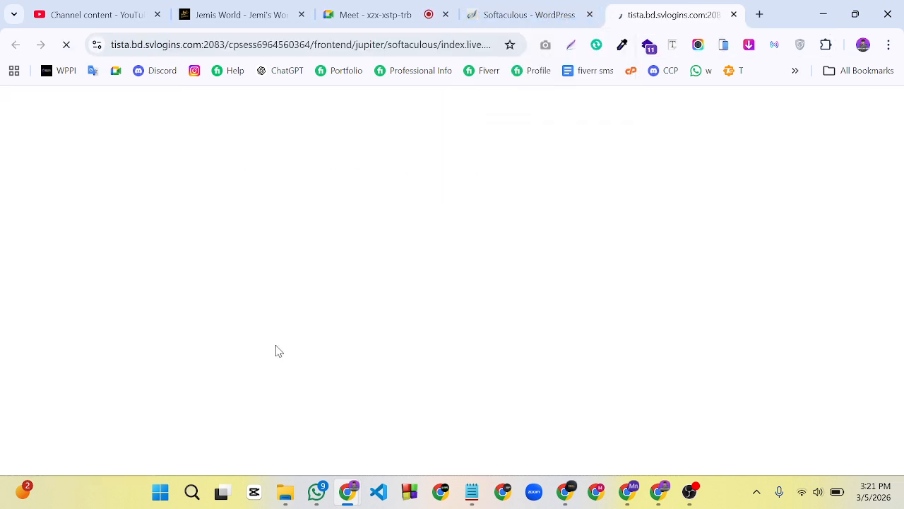
{"action": "left_click", "coordinate": [516, 17]}
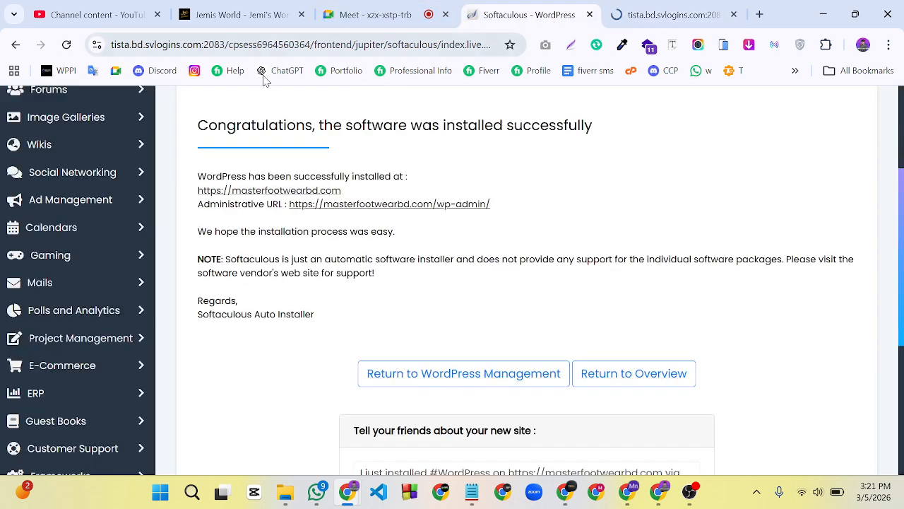
Open the new site's front page at masterfootwearbd.com and look through it down to the footer
{"action": "left_click", "coordinate": [286, 190]}
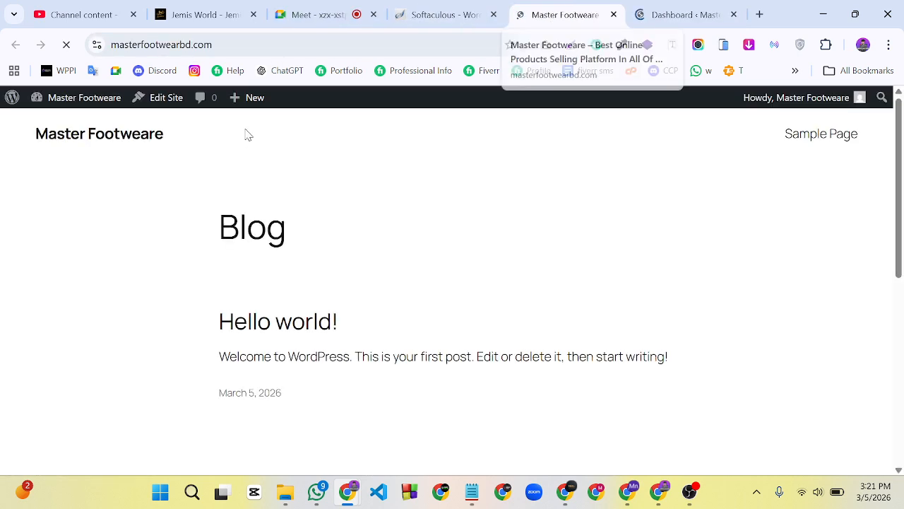
{"action": "scroll", "coordinate": [297, 287], "scroll_direction": "down", "scroll_amount": 4}
{"action": "scroll", "coordinate": [428, 285], "scroll_direction": "up", "scroll_amount": 4}
{"action": "scroll", "coordinate": [428, 285], "scroll_direction": "down", "scroll_amount": 4}
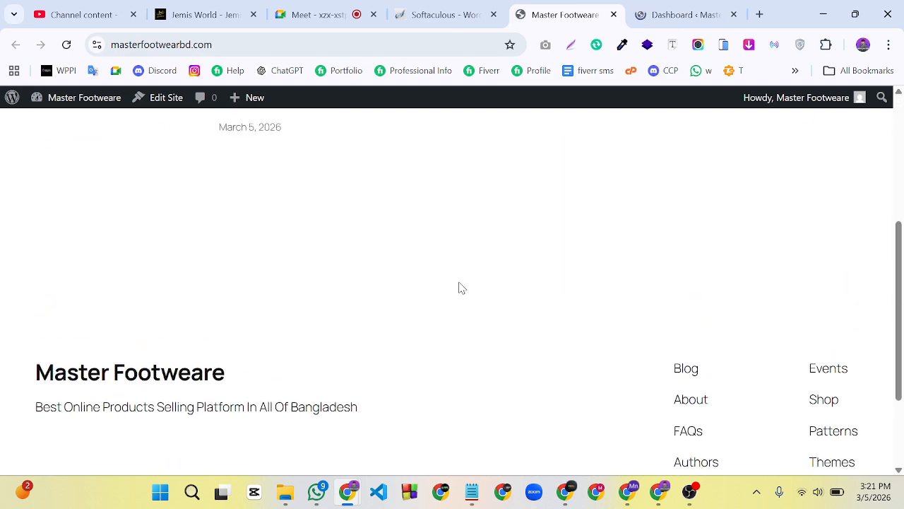
{"action": "scroll", "coordinate": [459, 285], "scroll_direction": "up", "scroll_amount": 1}
{"action": "scroll", "coordinate": [461, 284], "scroll_direction": "down", "scroll_amount": 2}
{"action": "scroll", "coordinate": [467, 284], "scroll_direction": "up", "scroll_amount": 5}
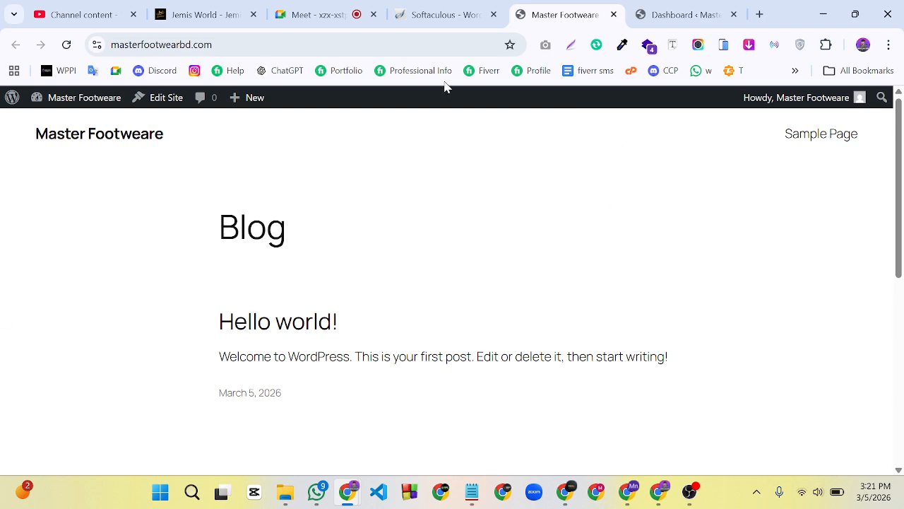
Switch to the site's admin dashboard and dismiss the Welcome to WordPress panel
{"action": "left_click", "coordinate": [685, 14]}
{"action": "scroll", "coordinate": [555, 265], "scroll_direction": "down", "scroll_amount": 2}
{"action": "scroll", "coordinate": [580, 259], "scroll_direction": "up", "scroll_amount": 2}
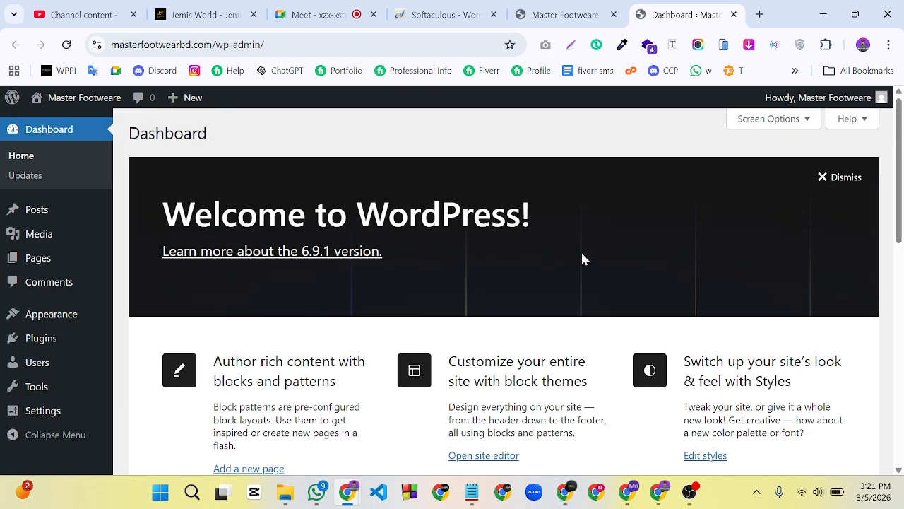
{"action": "left_click", "coordinate": [824, 177]}
Hide the Site Health Status, At a Glance, Activity, Quick Draft and WordPress Events and News boxes from the dashboard
{"action": "left_click", "coordinate": [785, 118]}
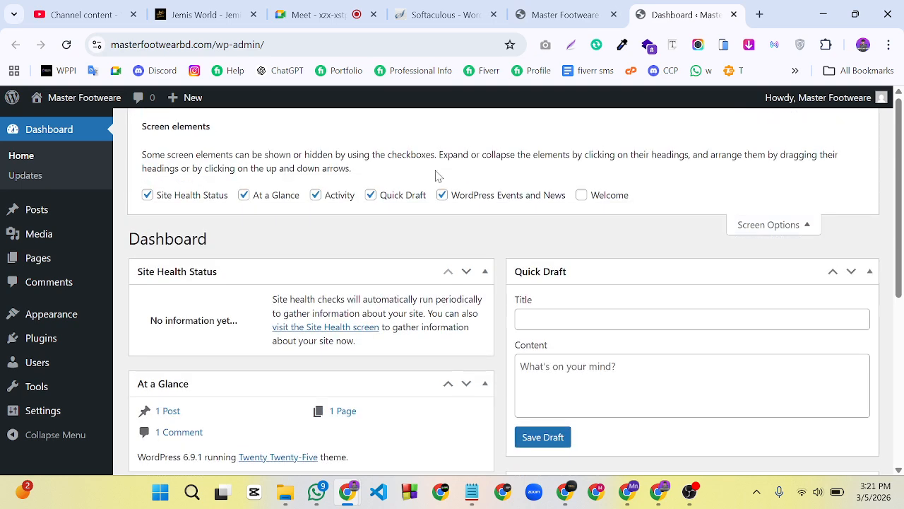
{"action": "left_click", "coordinate": [147, 195]}
{"action": "left_click", "coordinate": [244, 195]}
{"action": "left_click", "coordinate": [315, 195]}
{"action": "left_click", "coordinate": [414, 195]}
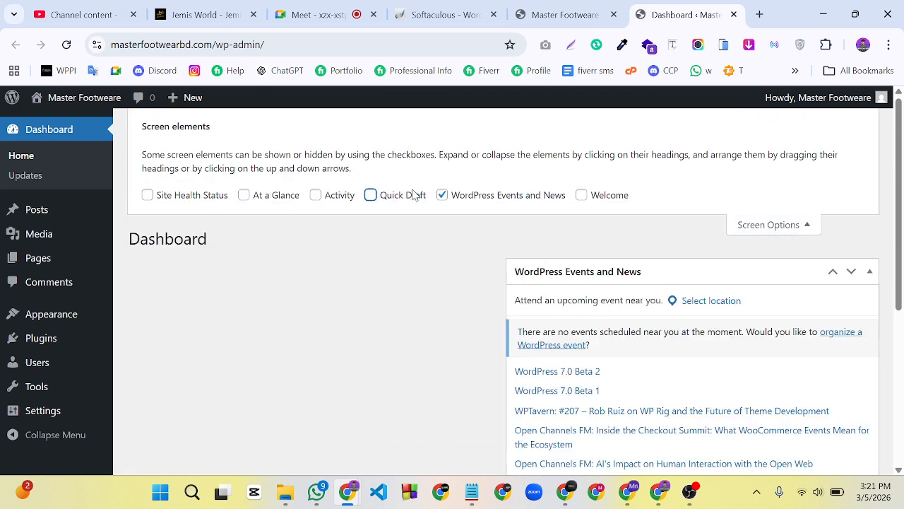
{"action": "left_click", "coordinate": [461, 199]}
{"action": "left_click", "coordinate": [776, 226]}
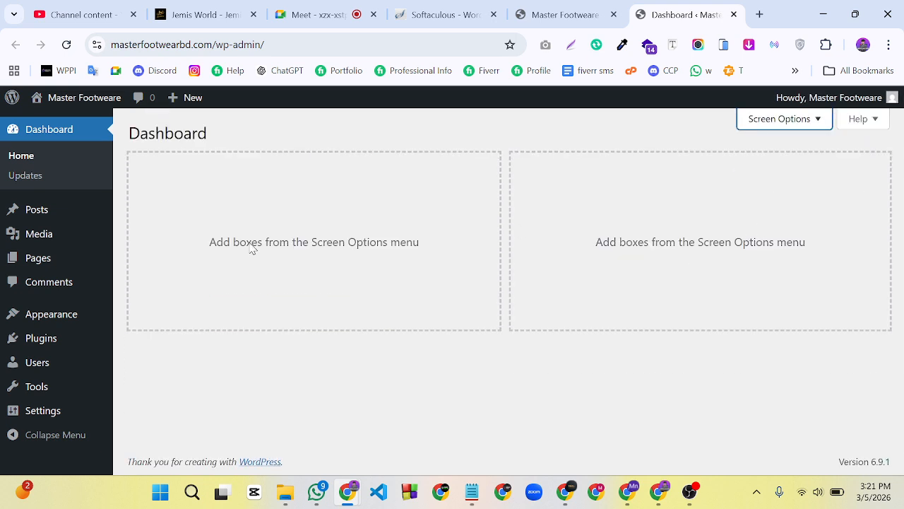
Move the default "Hello world!" post to the trash with a bulk action
{"action": "mouse_move", "coordinate": [24, 210]}
{"action": "left_click", "coordinate": [156, 216]}
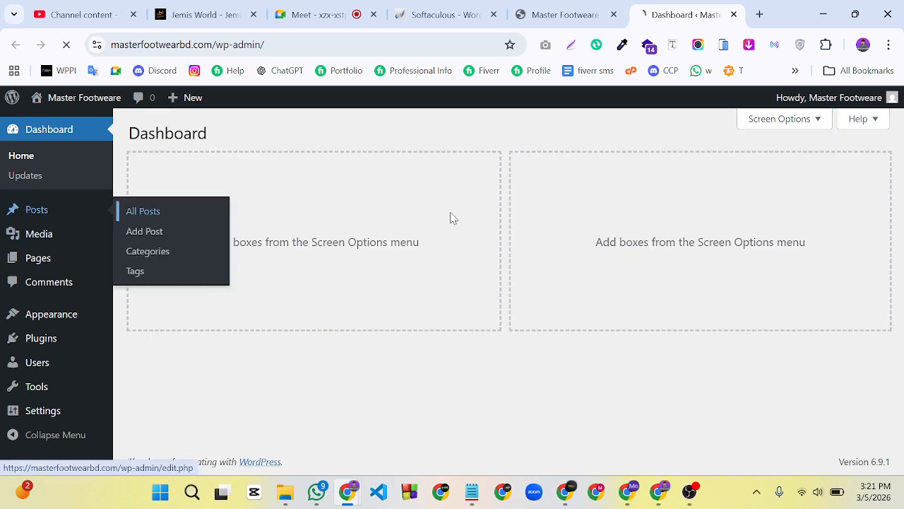
{"action": "left_click", "coordinate": [142, 225]}
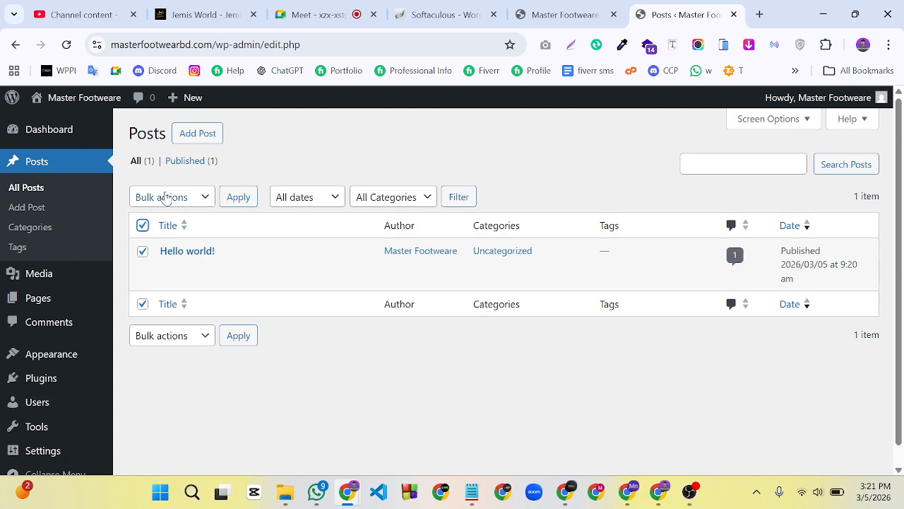
{"action": "left_click", "coordinate": [180, 197]}
{"action": "left_click", "coordinate": [167, 254]}
{"action": "left_click", "coordinate": [241, 198]}
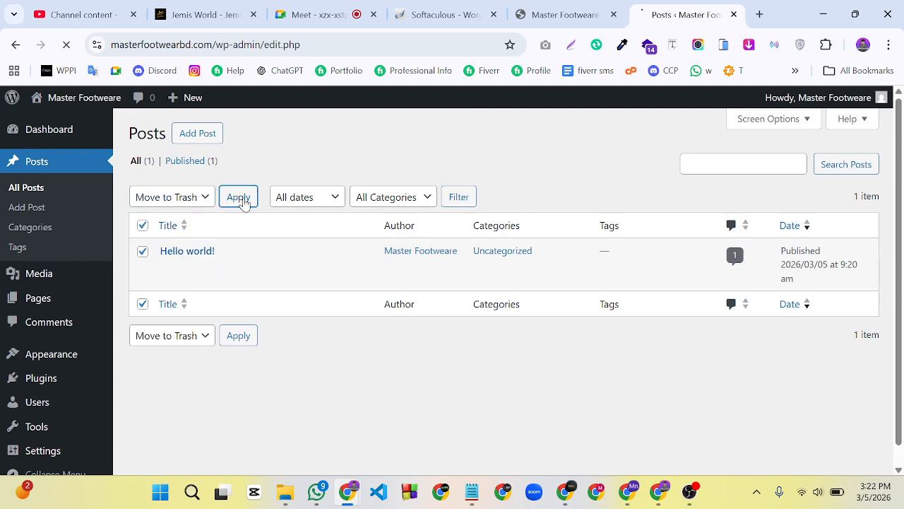
Permanently delete the "Hello world!" post from the posts trash
{"action": "left_click", "coordinate": [178, 202]}
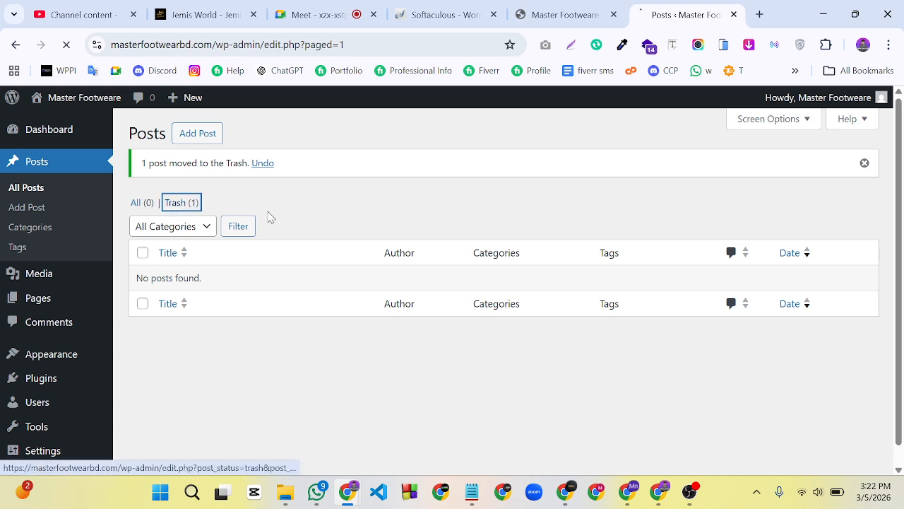
{"action": "left_click", "coordinate": [142, 225]}
{"action": "left_click", "coordinate": [181, 200]}
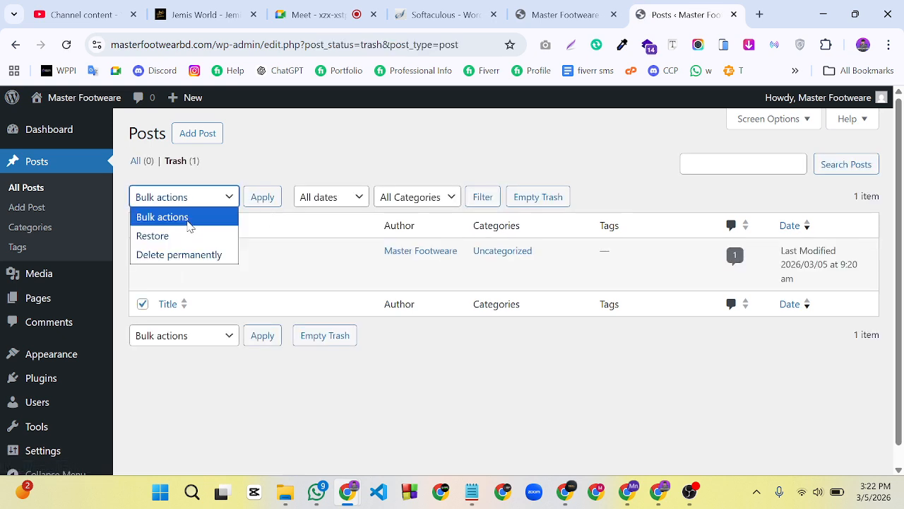
{"action": "left_click", "coordinate": [185, 255]}
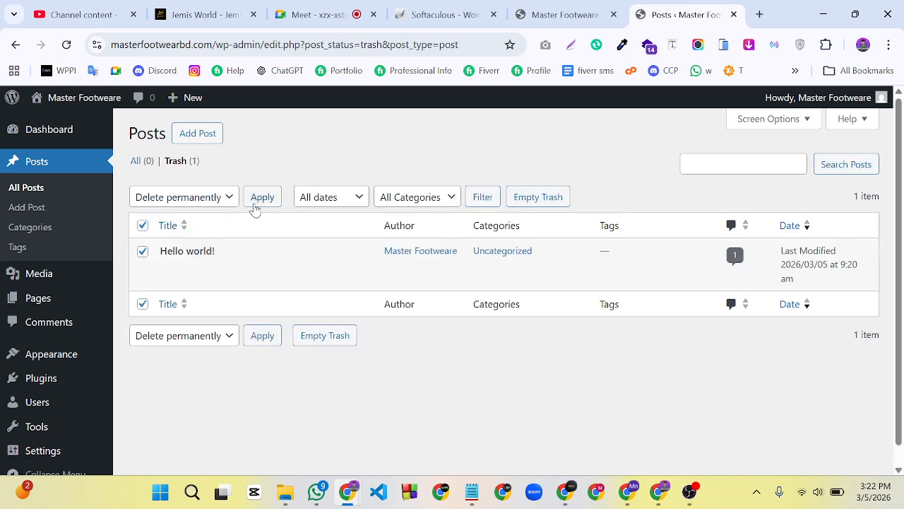
{"action": "left_click", "coordinate": [255, 206]}
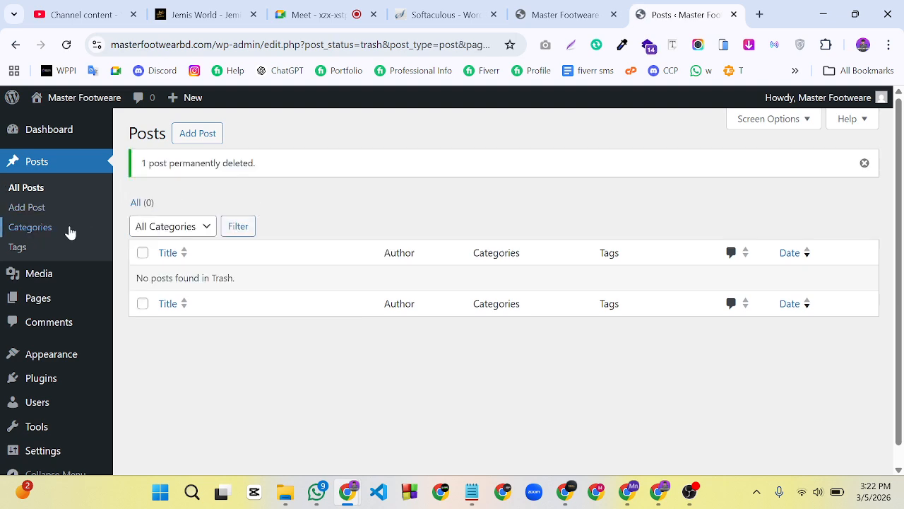
Move the default Privacy Policy and Sample Page pages to the trash with a bulk action
{"action": "scroll", "coordinate": [67, 237], "scroll_direction": "down", "scroll_amount": 1}
{"action": "mouse_move", "coordinate": [33, 277]}
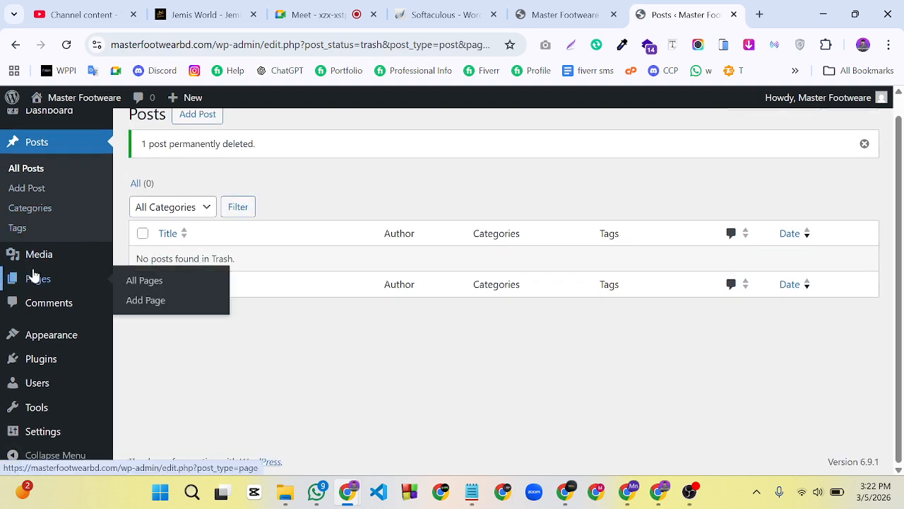
{"action": "left_click", "coordinate": [144, 281]}
{"action": "left_click", "coordinate": [142, 224]}
{"action": "left_click", "coordinate": [171, 198]}
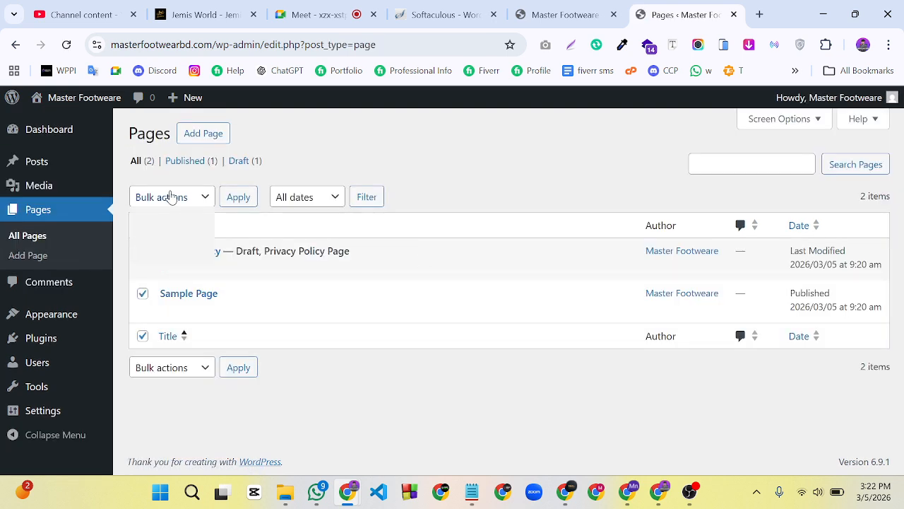
{"action": "left_click", "coordinate": [179, 253]}
{"action": "left_click", "coordinate": [238, 197]}
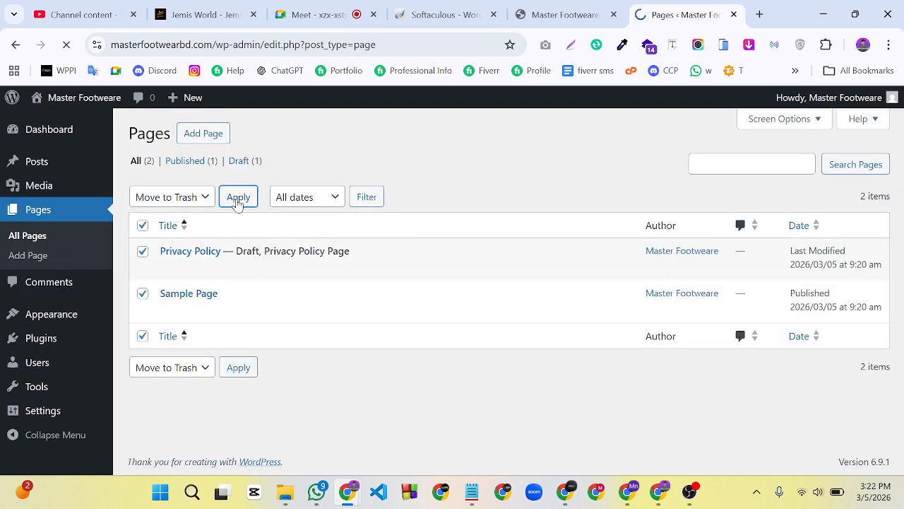
Permanently delete the Privacy Policy and Sample Page pages from the pages trash
{"action": "left_click", "coordinate": [180, 204]}
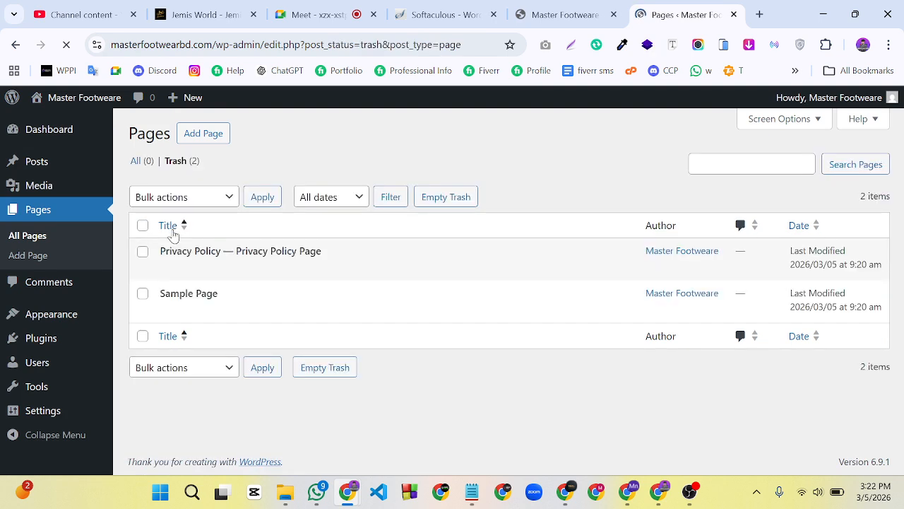
{"action": "left_click", "coordinate": [142, 224]}
{"action": "left_click", "coordinate": [190, 200]}
{"action": "left_click", "coordinate": [202, 254]}
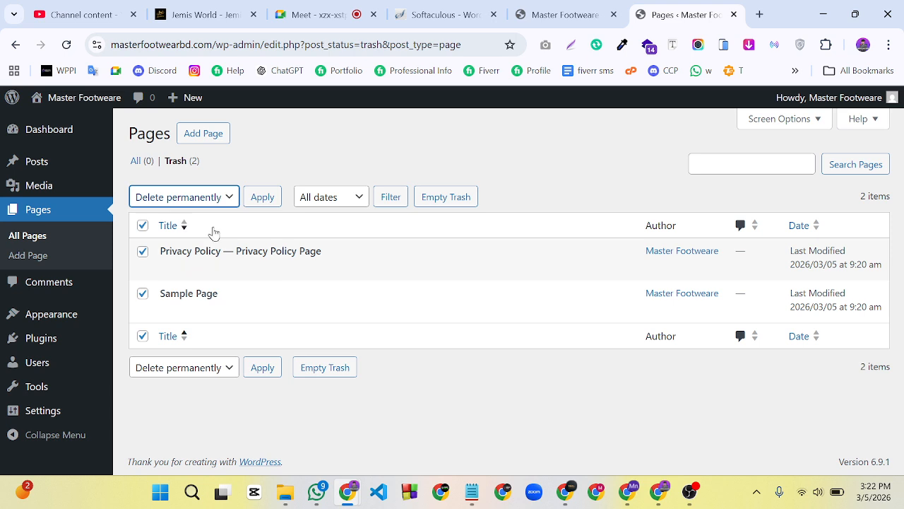
{"action": "left_click", "coordinate": [262, 197]}
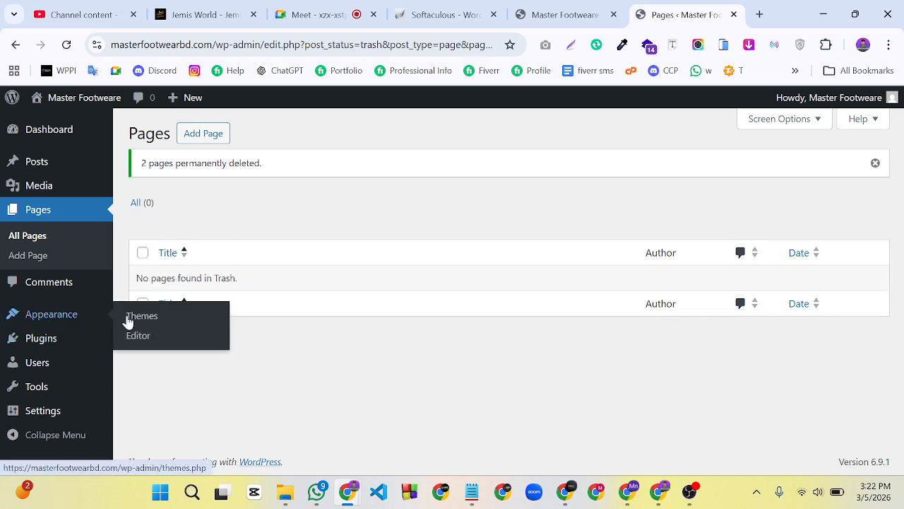
Set the site's permalink structure to Post name and save the changes
{"action": "mouse_move", "coordinate": [42, 418]}
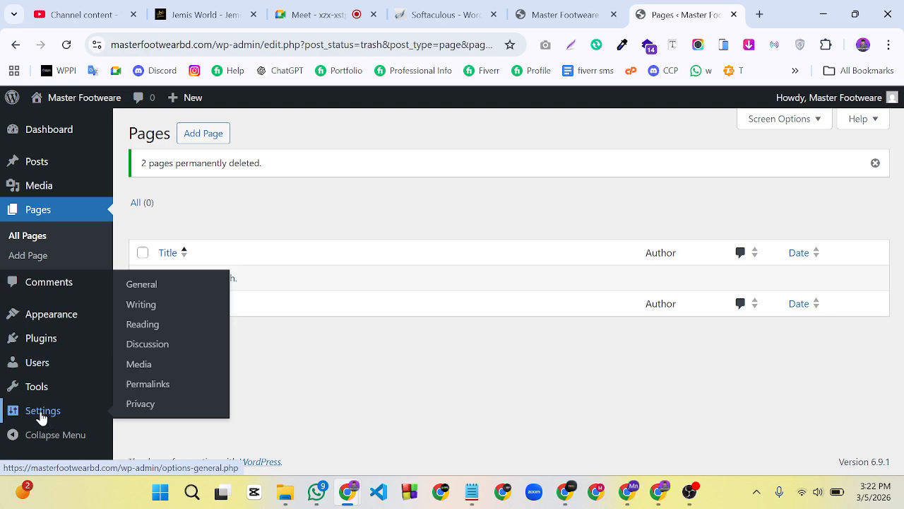
{"action": "left_click", "coordinate": [148, 384]}
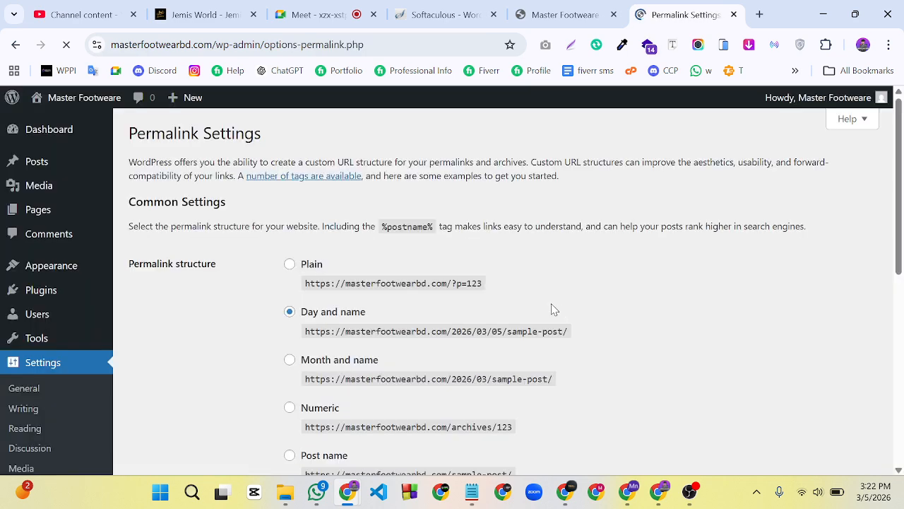
{"action": "scroll", "coordinate": [387, 281], "scroll_direction": "down", "scroll_amount": 2}
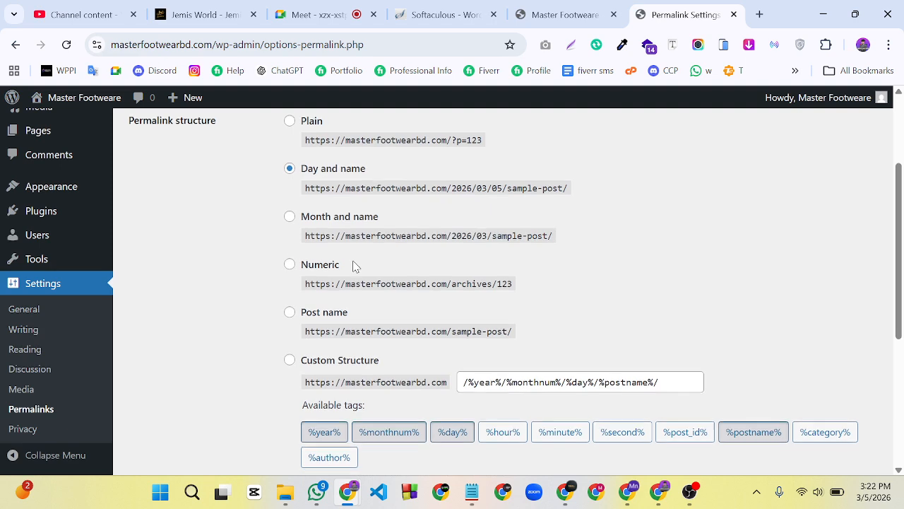
{"action": "scroll", "coordinate": [355, 265], "scroll_direction": "down", "scroll_amount": 1}
{"action": "left_click", "coordinate": [290, 243]}
{"action": "scroll", "coordinate": [263, 338], "scroll_direction": "down", "scroll_amount": 4}
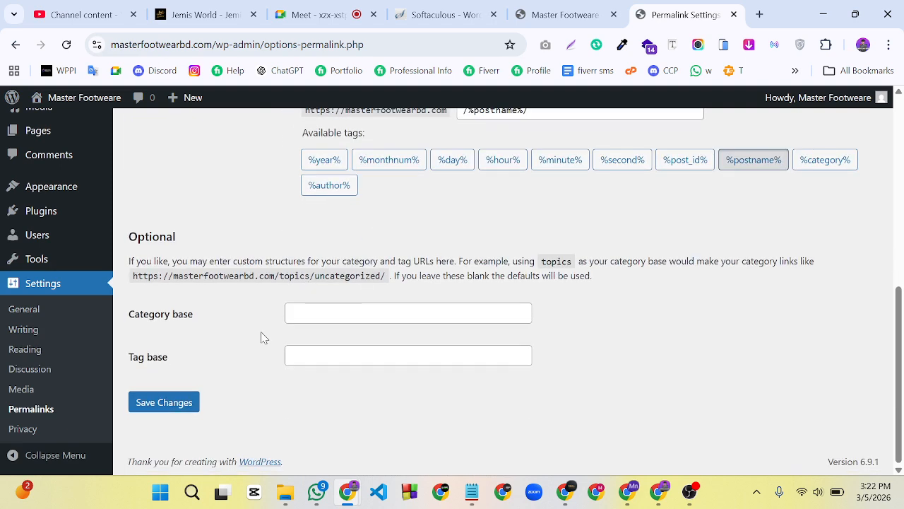
{"action": "left_click", "coordinate": [192, 408]}
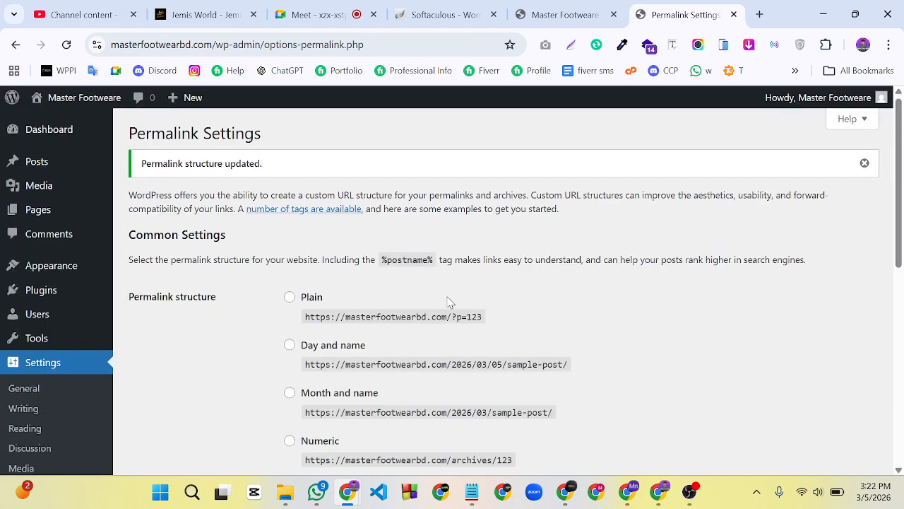
Review the saved permalink options and dismiss the update notice
{"action": "scroll", "coordinate": [448, 302], "scroll_direction": "down", "scroll_amount": 2}
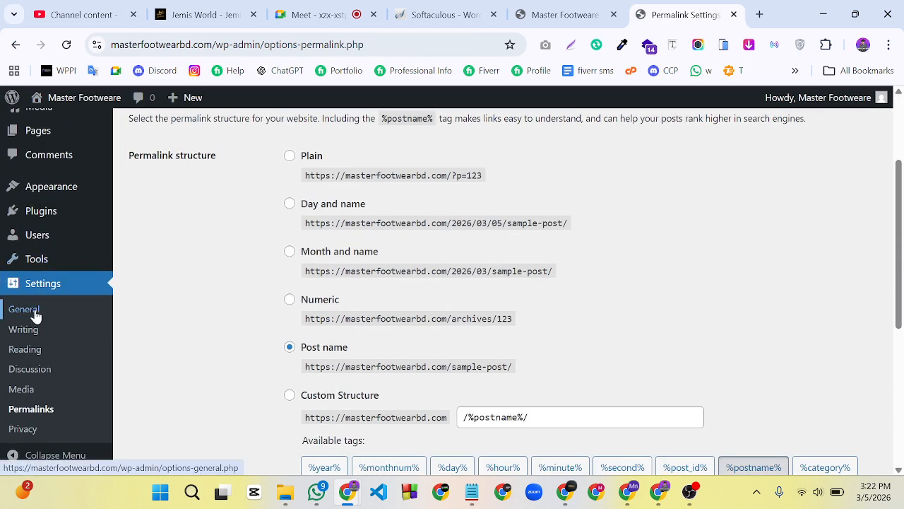
{"action": "scroll", "coordinate": [527, 320], "scroll_direction": "up", "scroll_amount": 2}
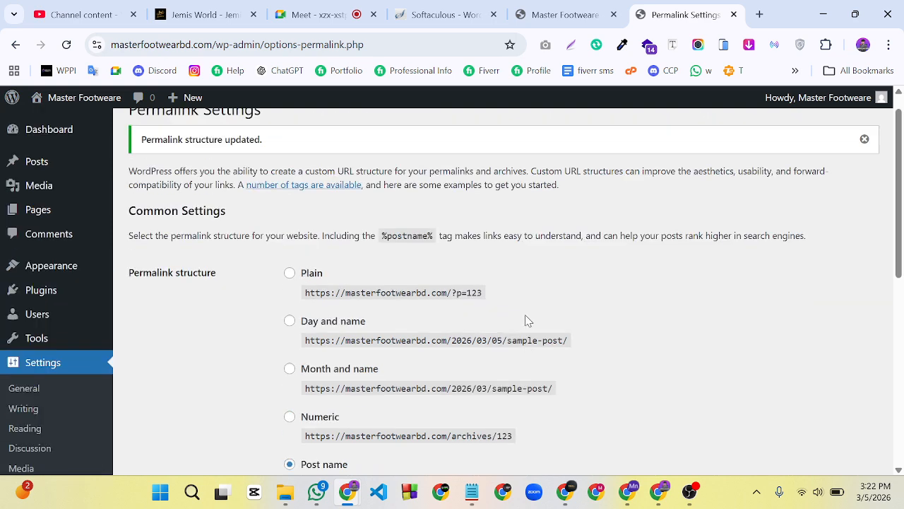
{"action": "scroll", "coordinate": [527, 320], "scroll_direction": "down", "scroll_amount": 4}
{"action": "scroll", "coordinate": [527, 320], "scroll_direction": "up", "scroll_amount": 4}
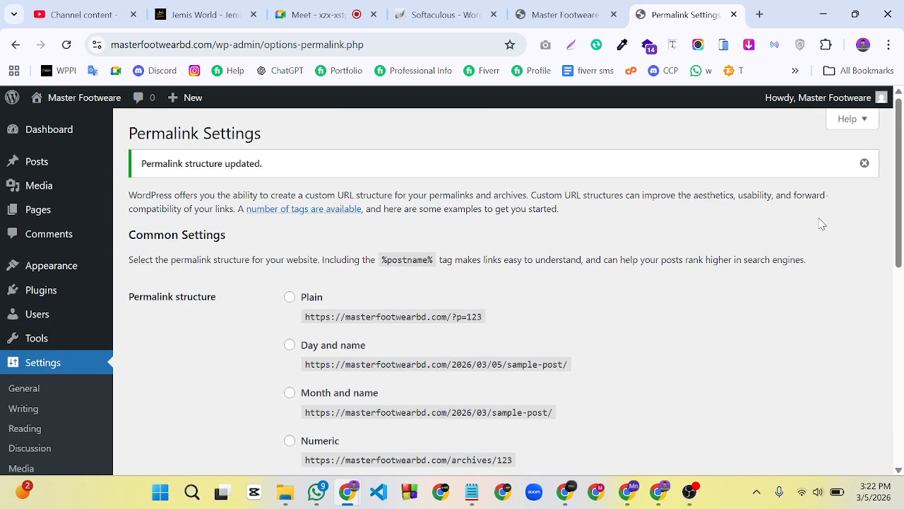
{"action": "left_click", "coordinate": [865, 163]}
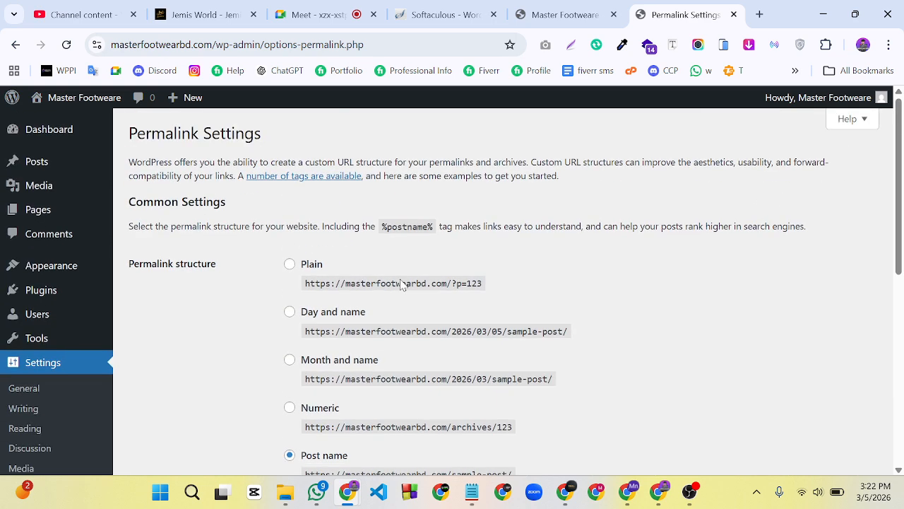
Reload the site's front page to check it without the deleted default content
{"action": "left_click", "coordinate": [562, 12]}
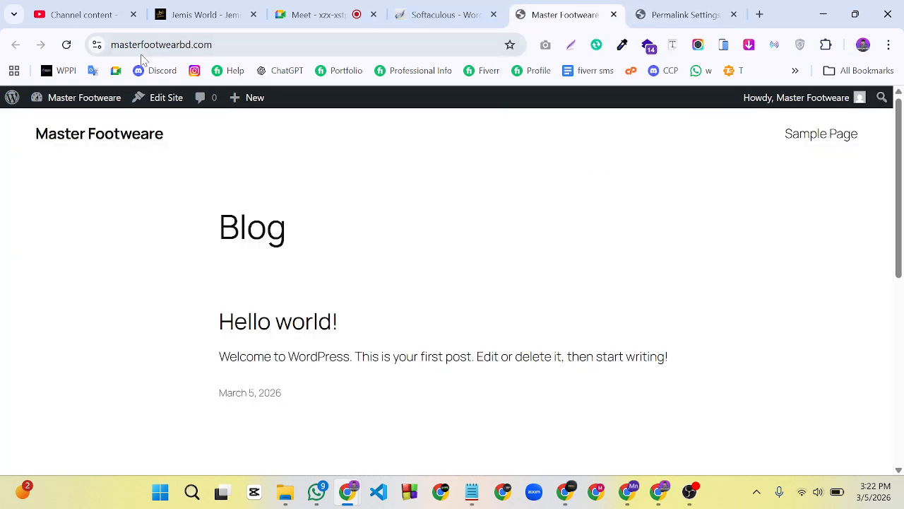
{"action": "left_click", "coordinate": [67, 44]}
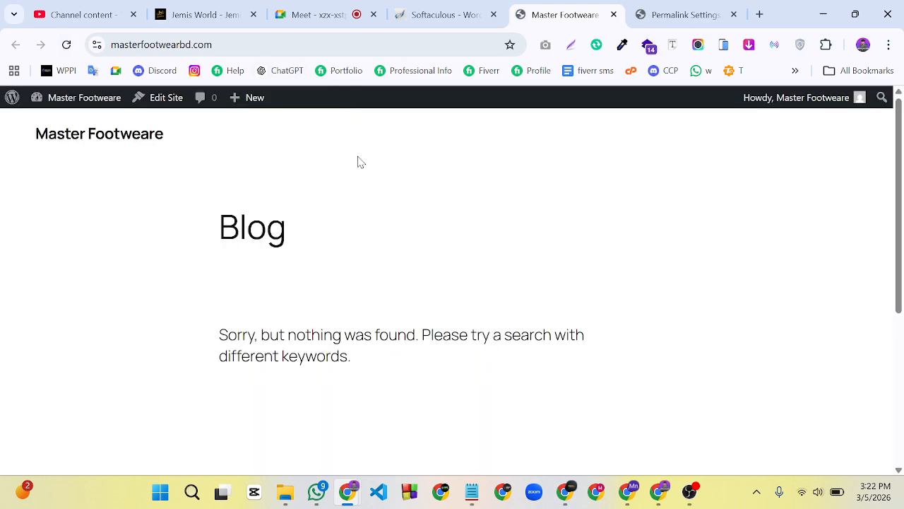
{"action": "left_click", "coordinate": [690, 491]}
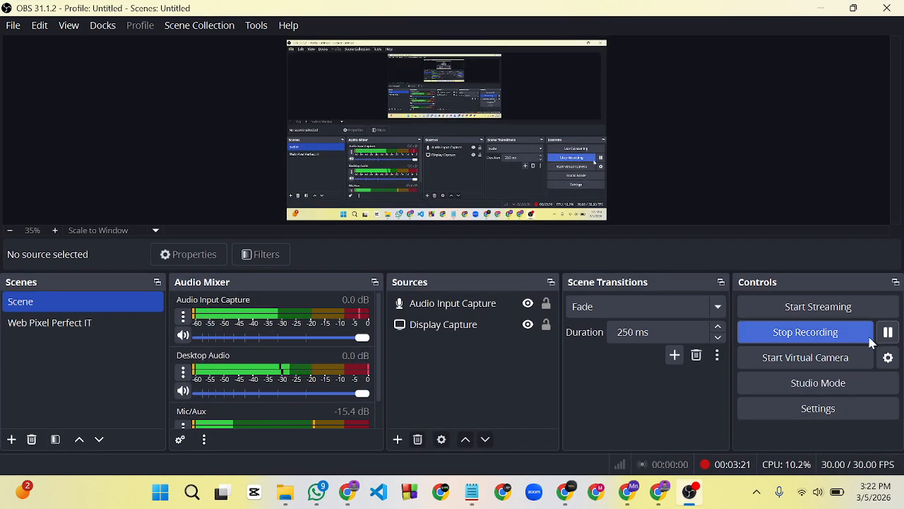
{"action": "left_click", "coordinate": [820, 7]}
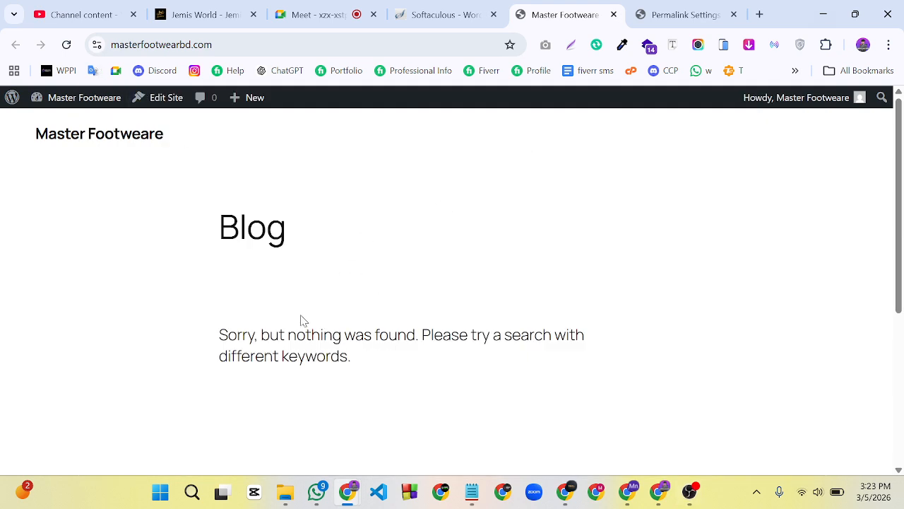
Return to the WordPress dashboard and open the theme upload form for adding a new theme
{"action": "scroll", "coordinate": [400, 317], "scroll_direction": "down", "scroll_amount": 5}
{"action": "scroll", "coordinate": [415, 307], "scroll_direction": "up", "scroll_amount": 5}
{"action": "left_click", "coordinate": [682, 14]}
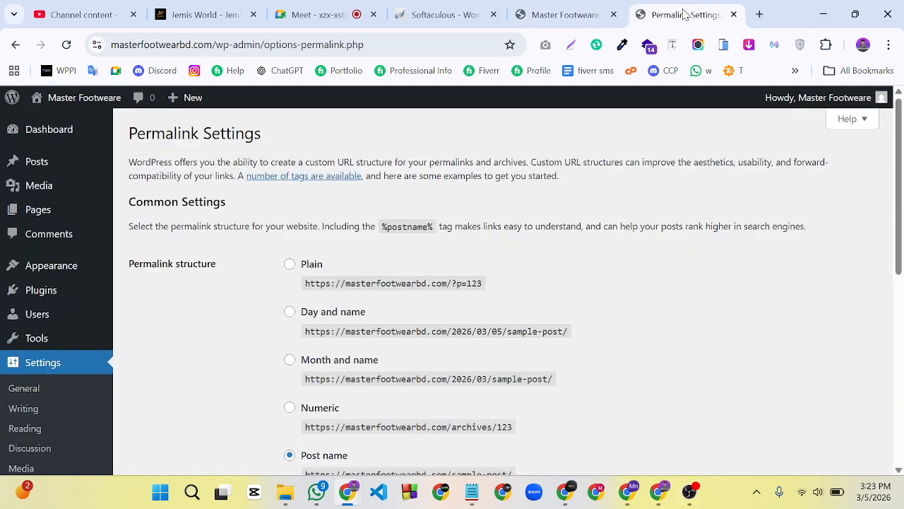
{"action": "scroll", "coordinate": [445, 300], "scroll_direction": "down", "scroll_amount": 6}
{"action": "scroll", "coordinate": [445, 303], "scroll_direction": "up", "scroll_amount": 6}
{"action": "mouse_move", "coordinate": [48, 267]}
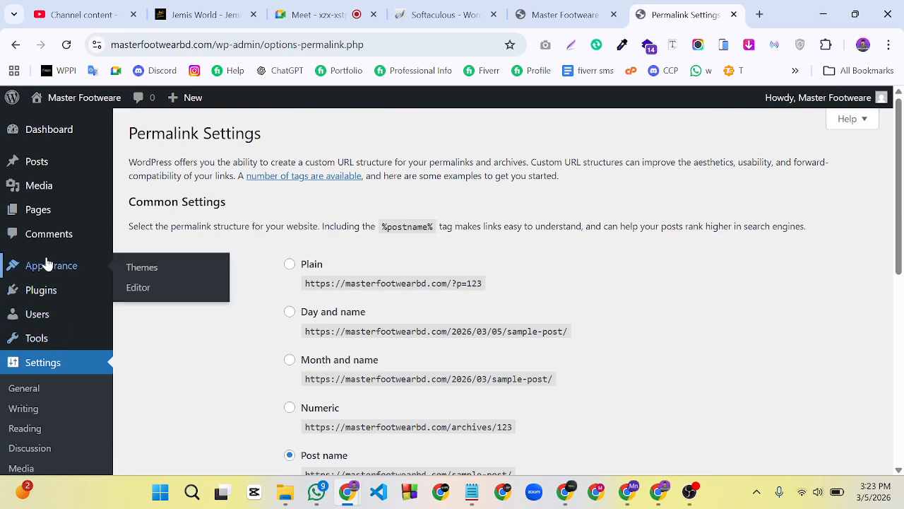
{"action": "left_click", "coordinate": [142, 269]}
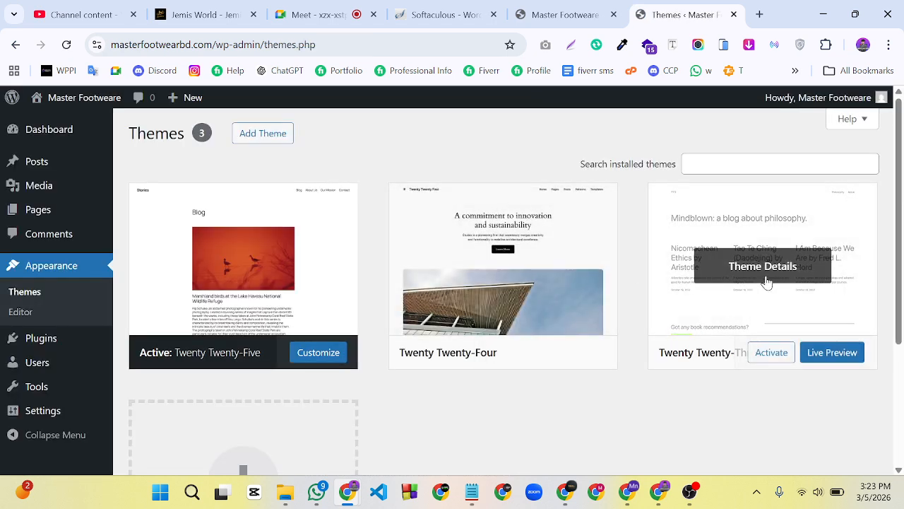
{"action": "left_click", "coordinate": [285, 139]}
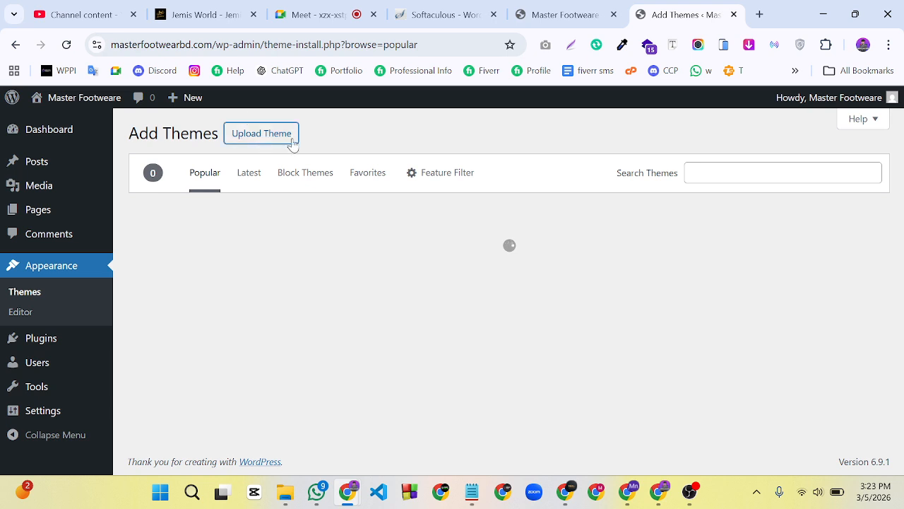
{"action": "left_click", "coordinate": [241, 133]}
Try to install woodmart-theme-v8.3.7.zip from the paid pluging folder inside A My Project on drive D, then close the page
{"action": "left_click", "coordinate": [431, 266]}
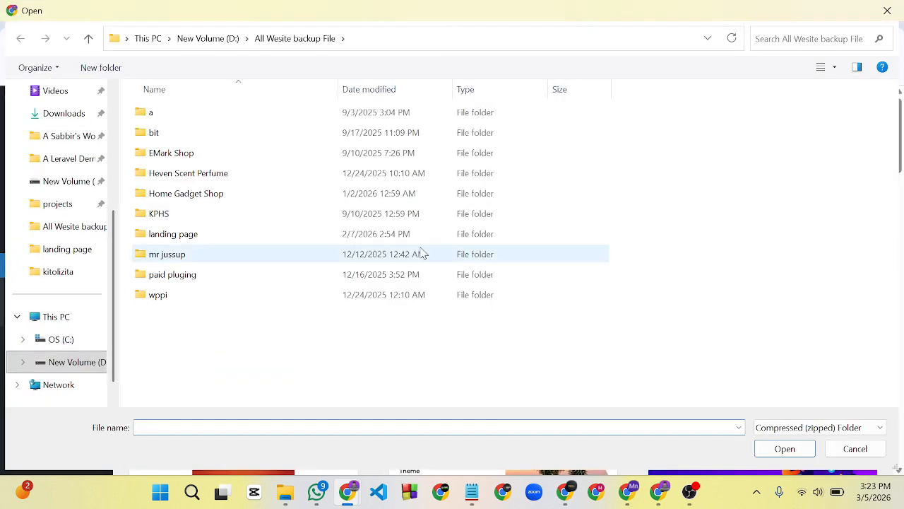
{"action": "left_click", "coordinate": [231, 39]}
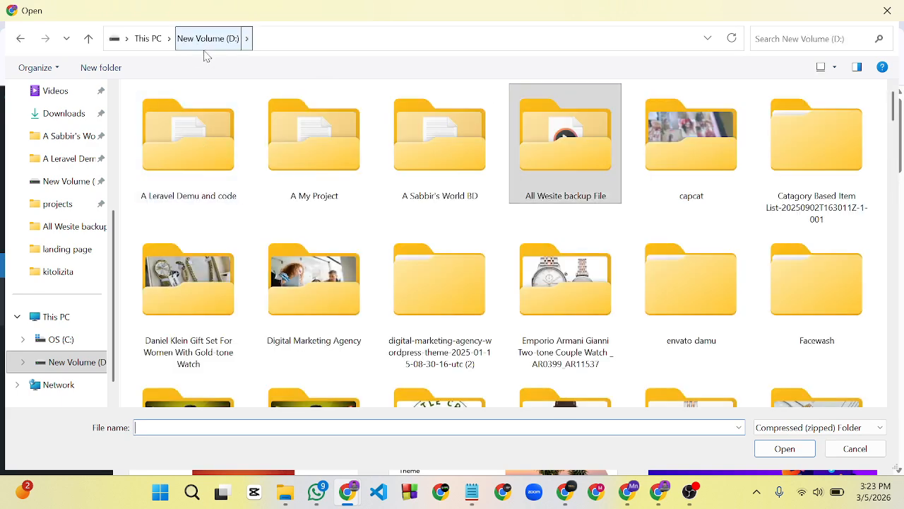
{"action": "double_click", "coordinate": [319, 156]}
{"action": "double_click", "coordinate": [180, 150]}
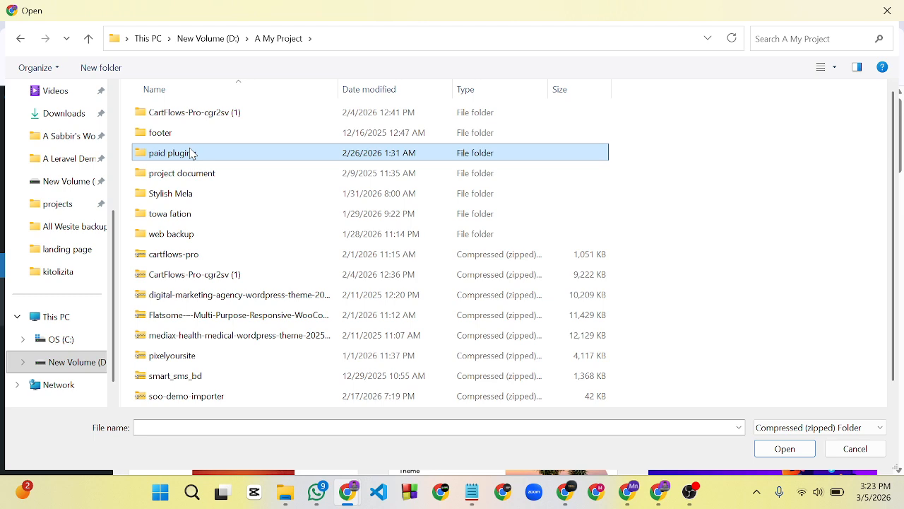
{"action": "scroll", "coordinate": [285, 197], "scroll_direction": "down", "scroll_amount": 3}
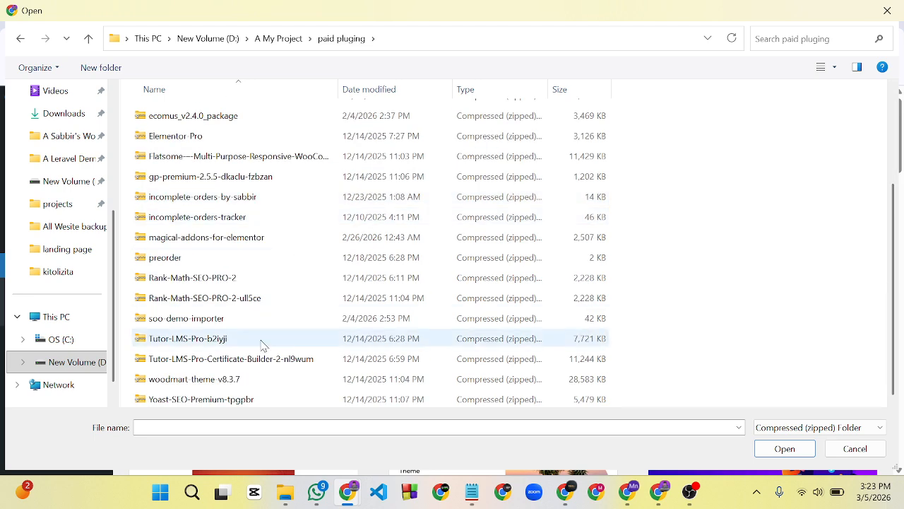
{"action": "left_click", "coordinate": [201, 379]}
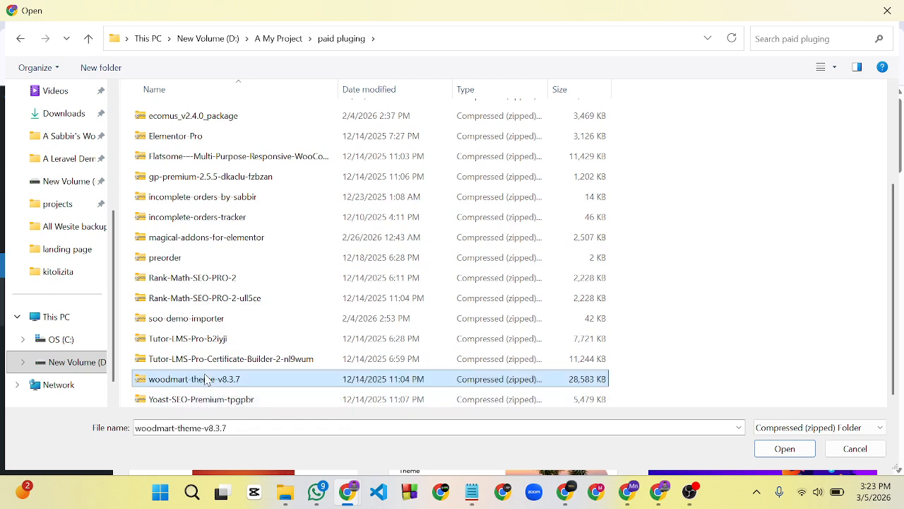
{"action": "left_click", "coordinate": [760, 451]}
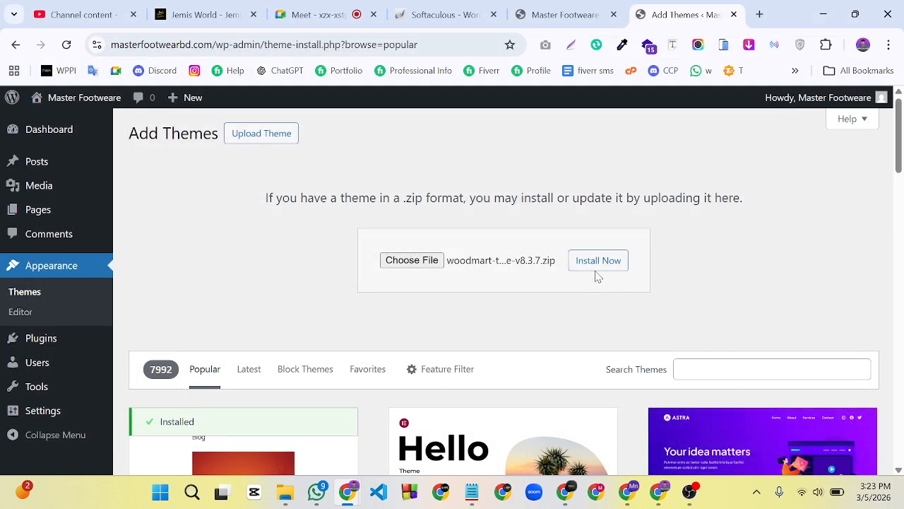
{"action": "left_click", "coordinate": [595, 270]}
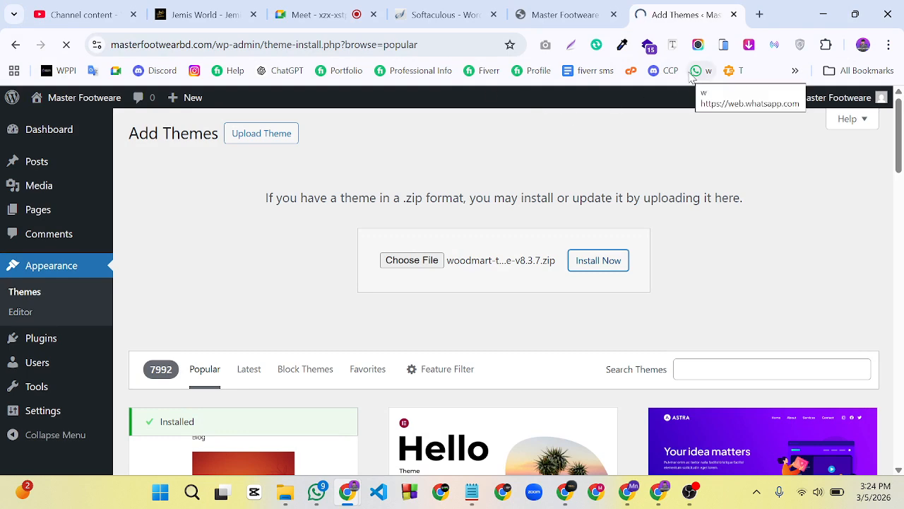
{"action": "left_click", "coordinate": [733, 14]}
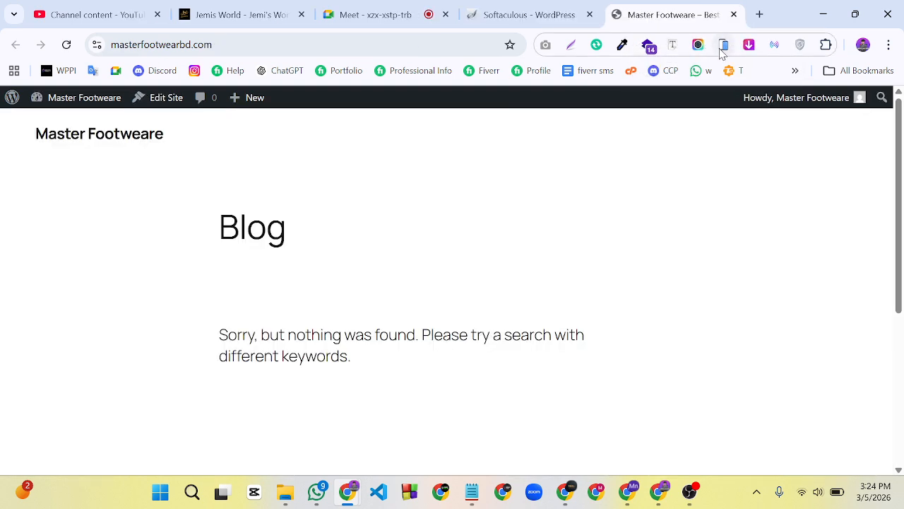
Go from Softaculous back to the cPanel tools, search for "php" and open the MultiPHP INI Editor
{"action": "left_click", "coordinate": [555, 14]}
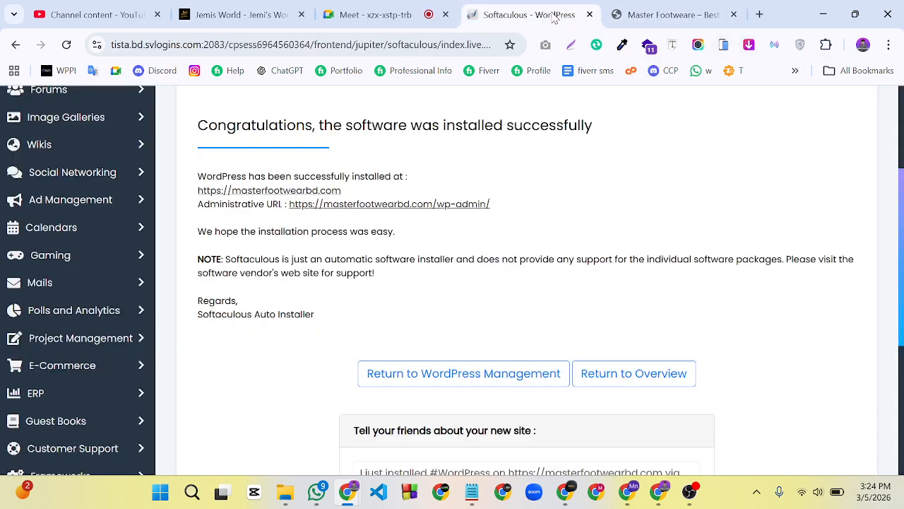
{"action": "scroll", "coordinate": [99, 183], "scroll_direction": "up", "scroll_amount": 3}
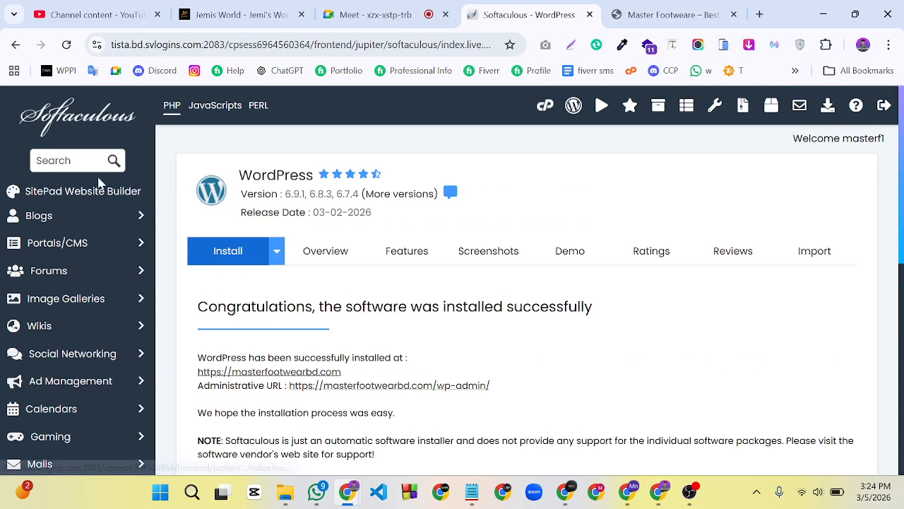
{"action": "left_click", "coordinate": [551, 113]}
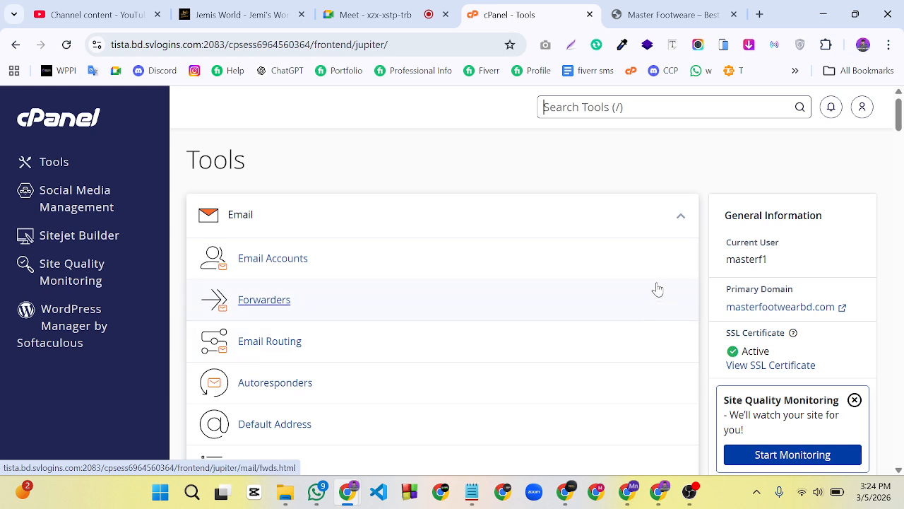
{"action": "type", "text": "p"}
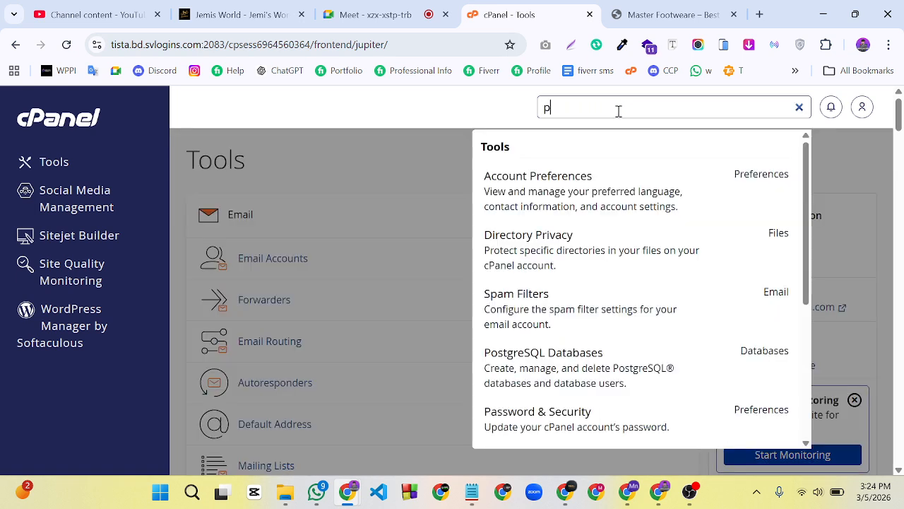
{"action": "type", "text": "hp"}
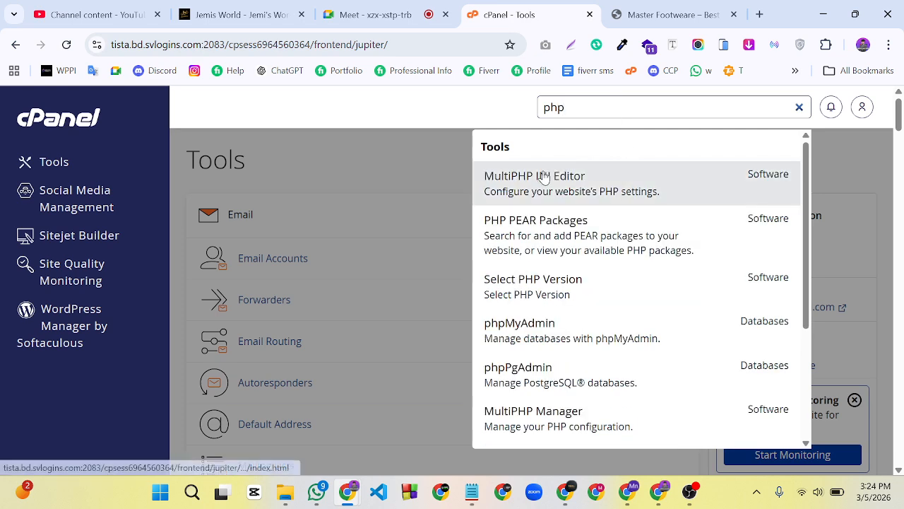
{"action": "left_click", "coordinate": [648, 192]}
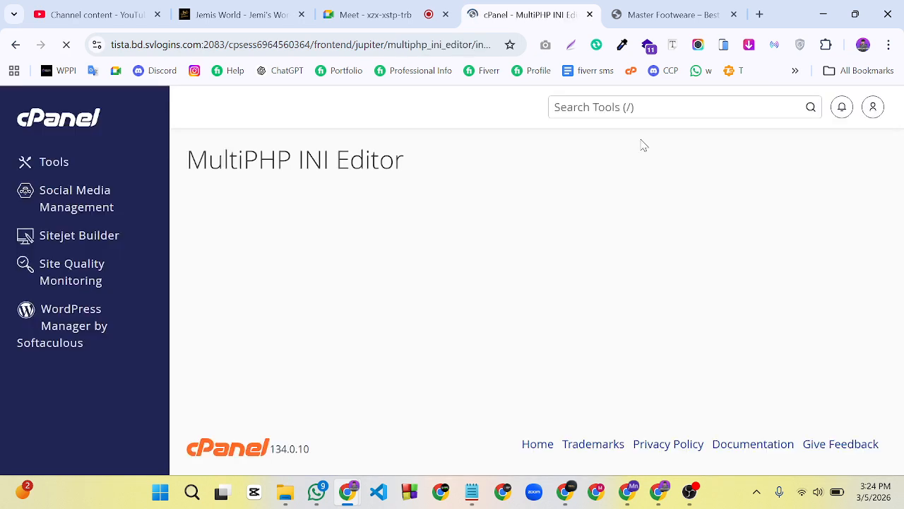
Load the Home Directory's PHP configuration and set max_execution_time to 3000 and max_input_time to 600
{"action": "scroll", "coordinate": [614, 298], "scroll_direction": "down", "scroll_amount": 2}
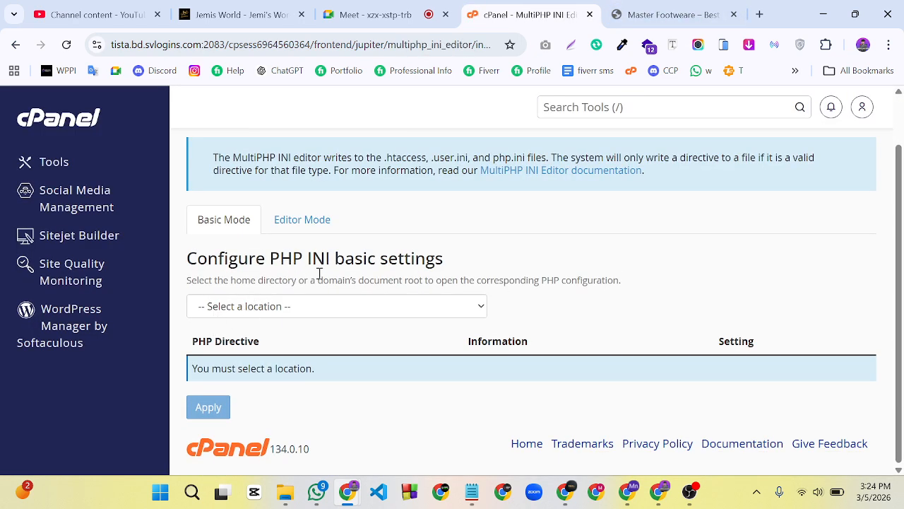
{"action": "left_click", "coordinate": [272, 311]}
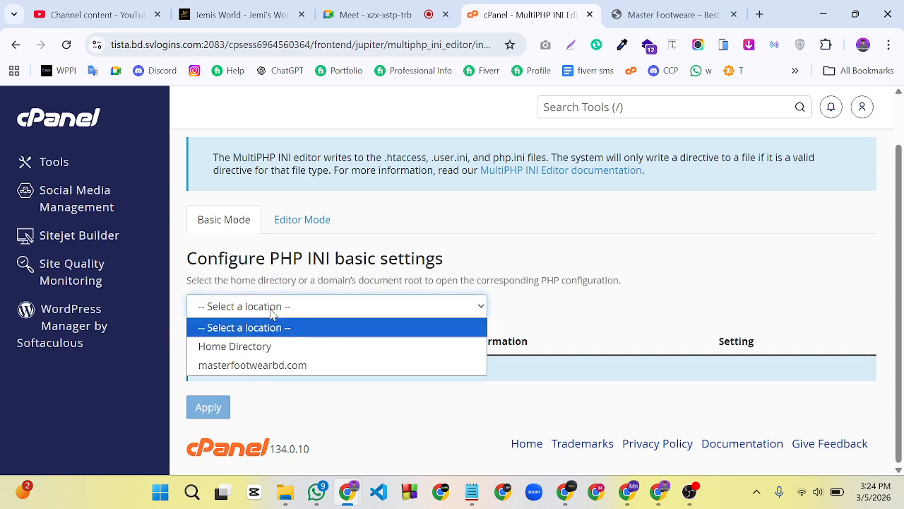
{"action": "left_click", "coordinate": [272, 346]}
{"action": "scroll", "coordinate": [514, 315], "scroll_direction": "down", "scroll_amount": 4}
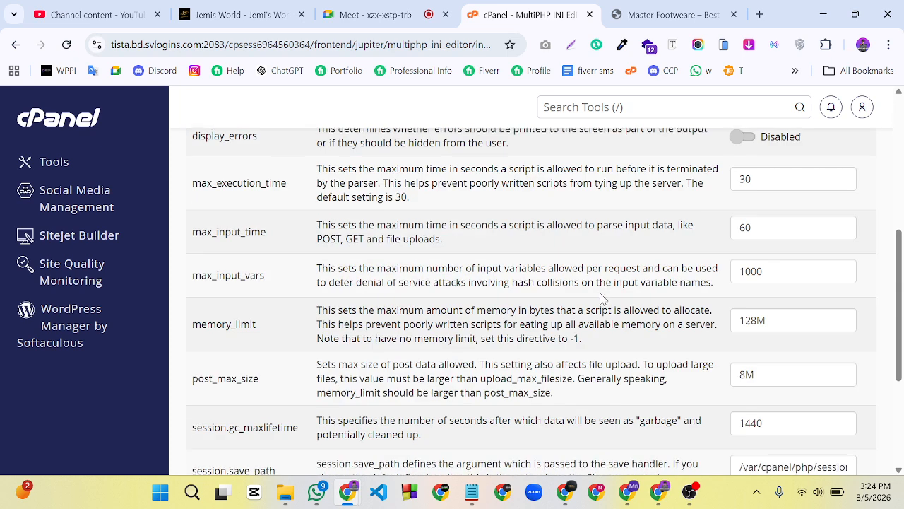
{"action": "left_click", "coordinate": [770, 178]}
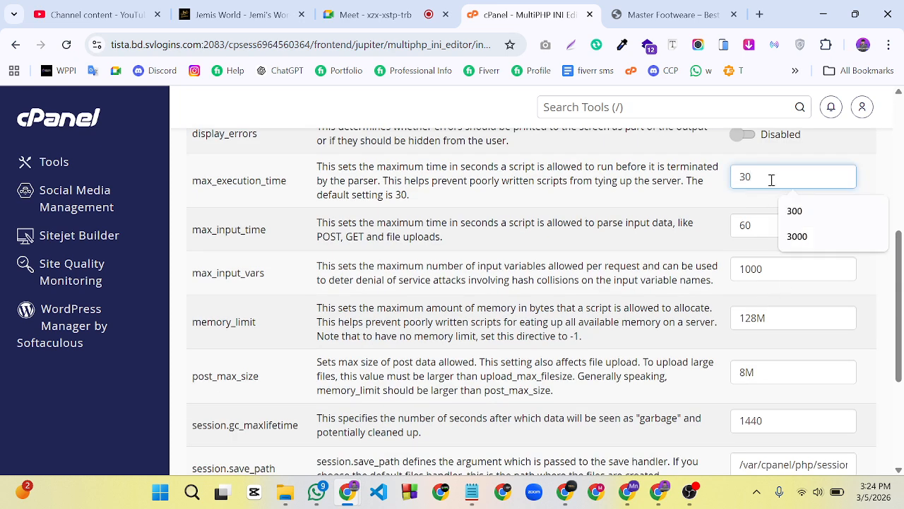
{"action": "left_click", "coordinate": [812, 241]}
{"action": "left_click", "coordinate": [805, 230]}
{"action": "left_click", "coordinate": [799, 282]}
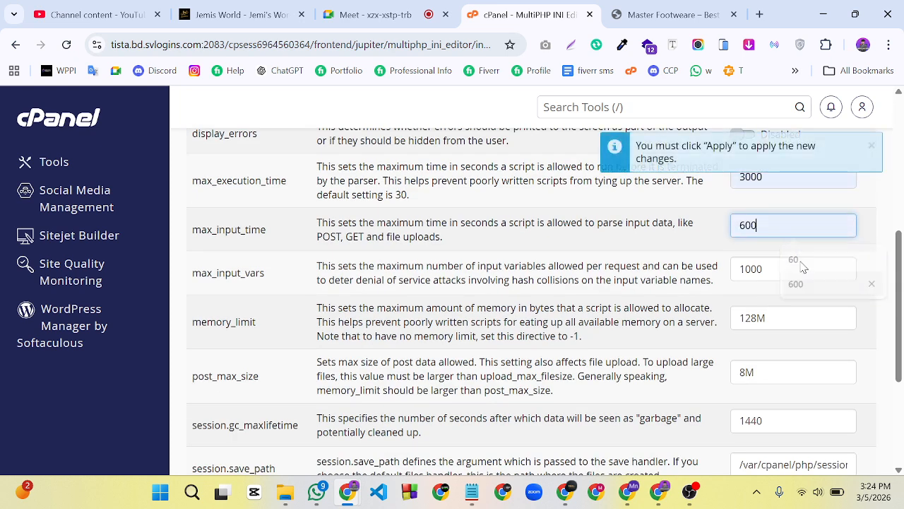
Set the PHP memory_limit to 1028M and post_max_size to 200M
{"action": "scroll", "coordinate": [795, 255], "scroll_direction": "down", "scroll_amount": 1}
{"action": "left_click", "coordinate": [791, 247]}
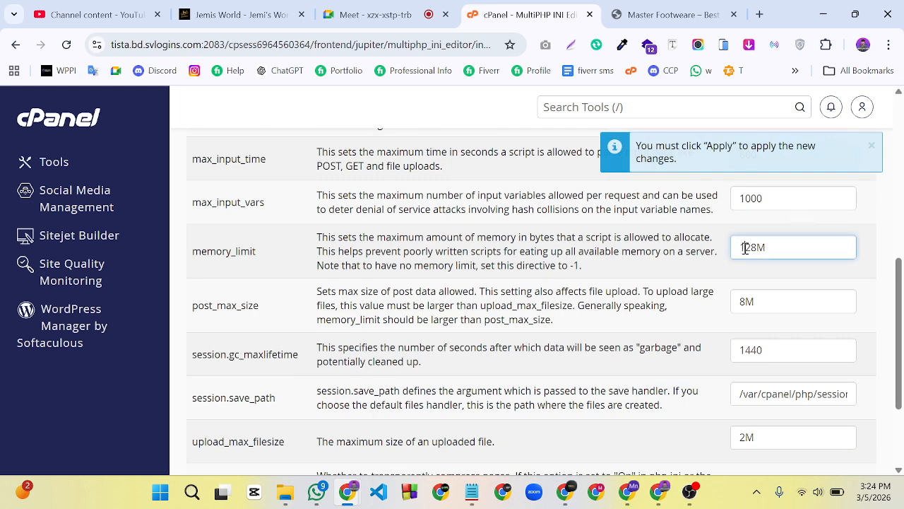
{"action": "type", "text": "0"}
{"action": "scroll", "coordinate": [747, 237], "scroll_direction": "down", "scroll_amount": 1}
{"action": "left_click", "coordinate": [744, 231]}
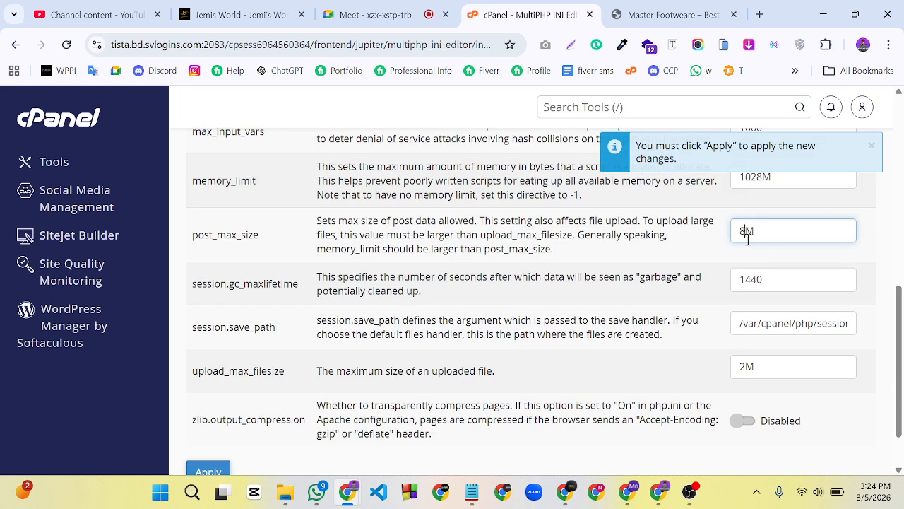
{"action": "key", "text": "BackSpace"}
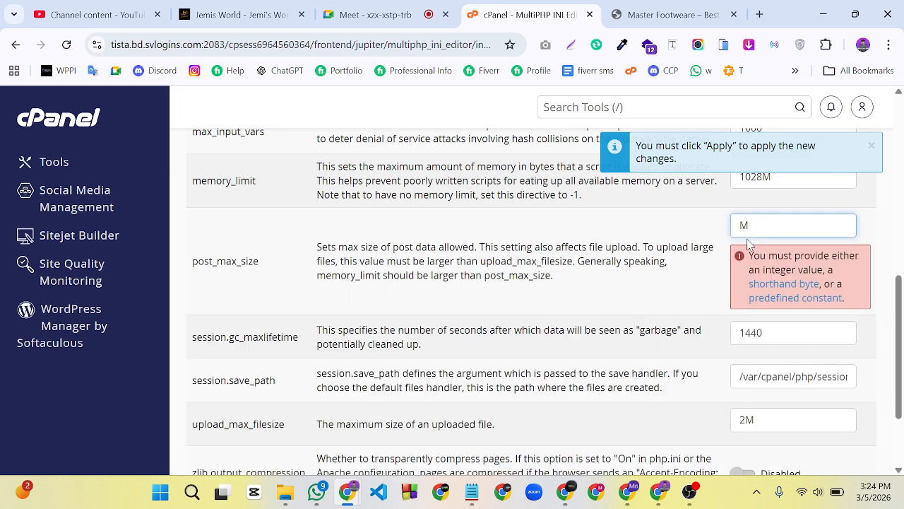
{"action": "type", "text": "200"}
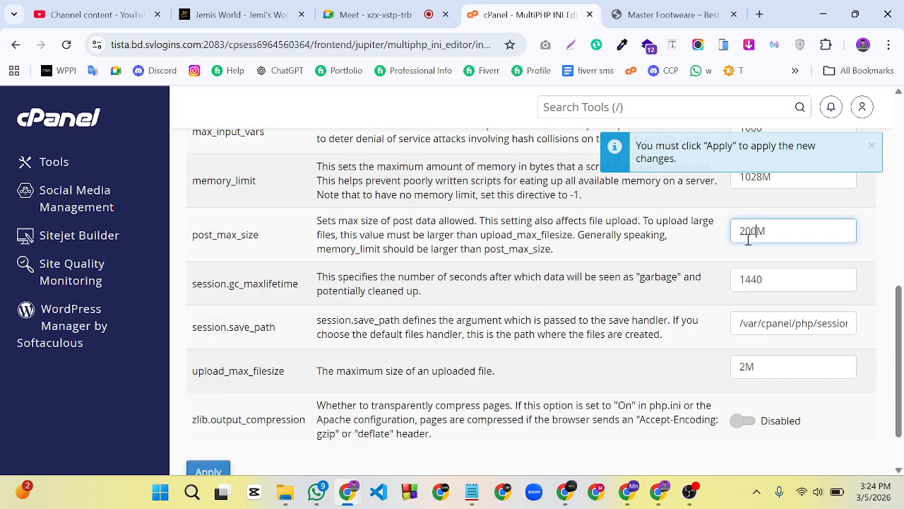
Set upload_max_filesize to 1G and apply the PHP settings
{"action": "scroll", "coordinate": [785, 276], "scroll_direction": "down", "scroll_amount": 1}
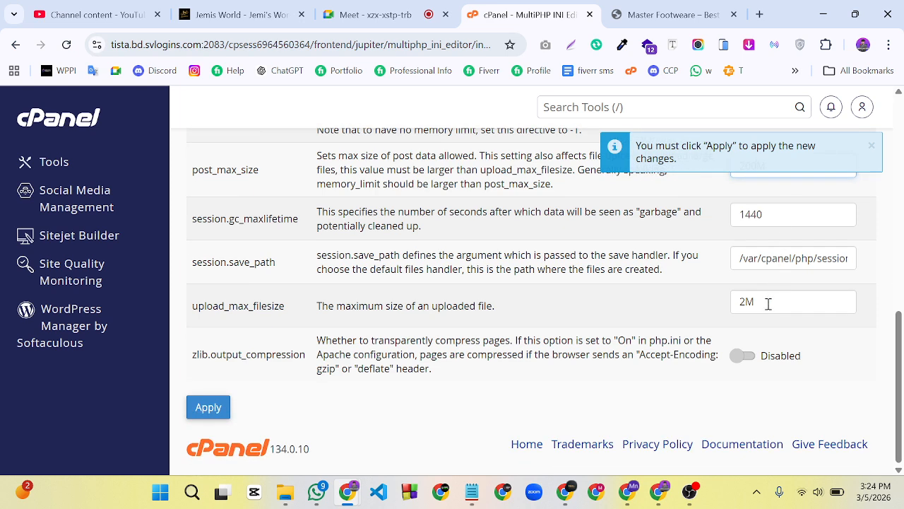
{"action": "left_click", "coordinate": [765, 301]}
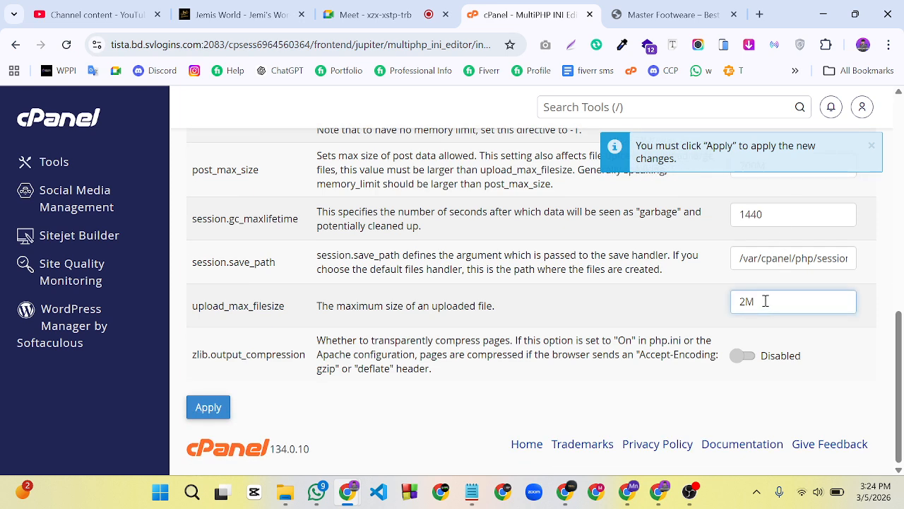
{"action": "key", "text": "BackSpace"}
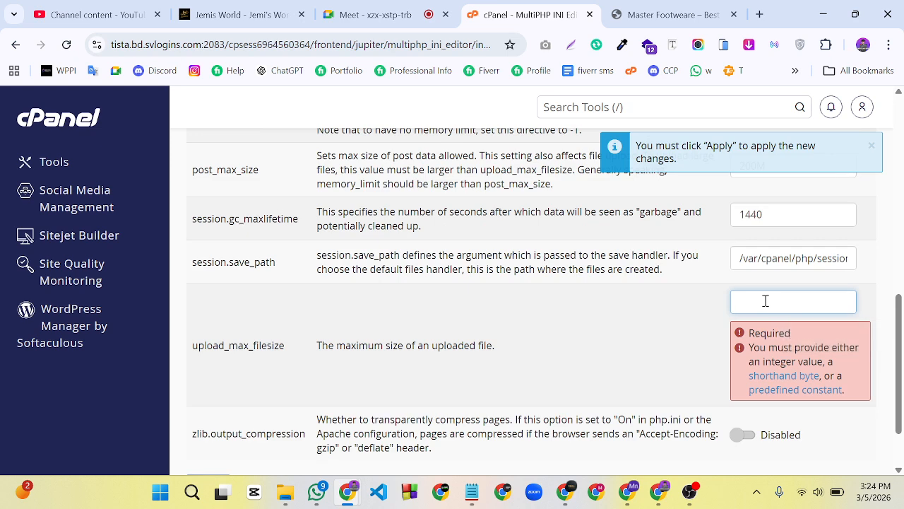
{"action": "type", "text": "1G"}
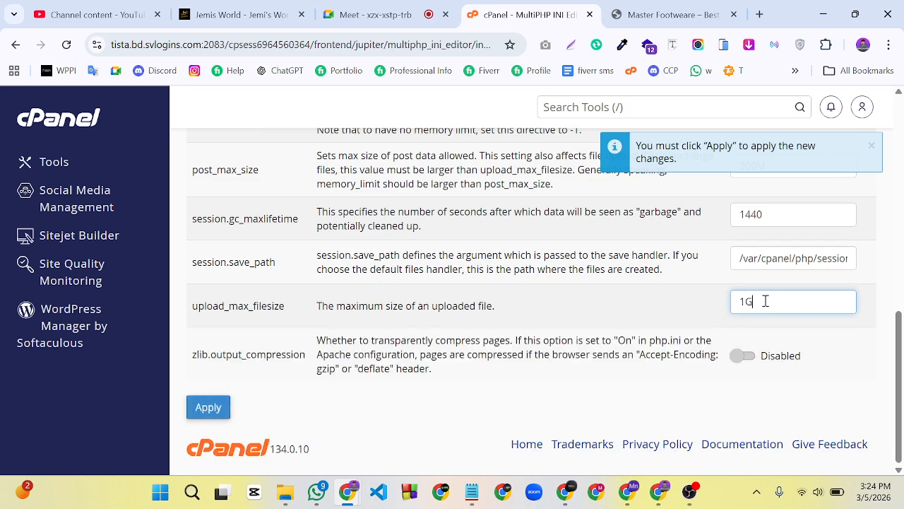
{"action": "scroll", "coordinate": [778, 317], "scroll_direction": "up", "scroll_amount": 4}
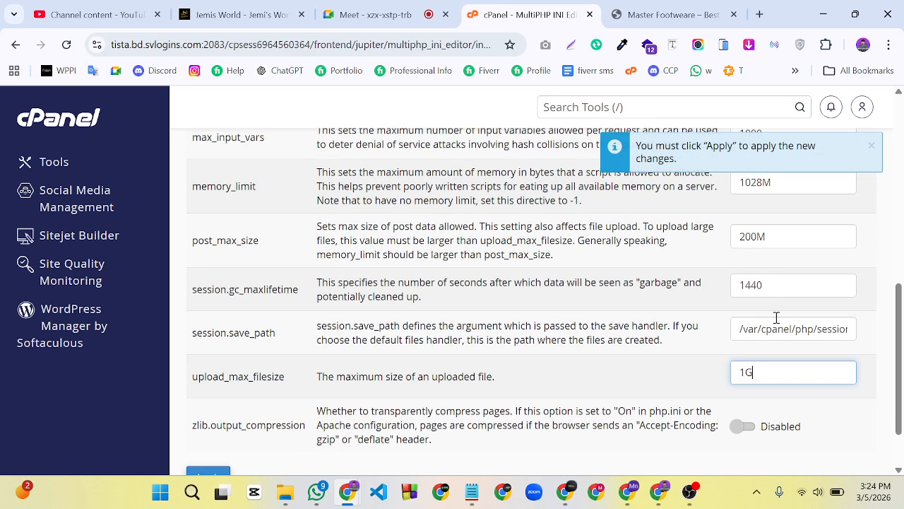
{"action": "scroll", "coordinate": [778, 316], "scroll_direction": "down", "scroll_amount": 4}
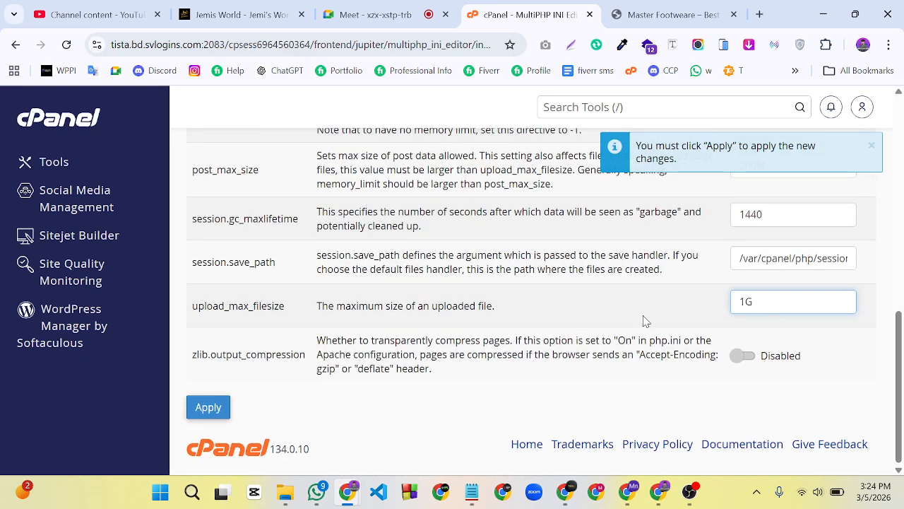
{"action": "left_click", "coordinate": [222, 413]}
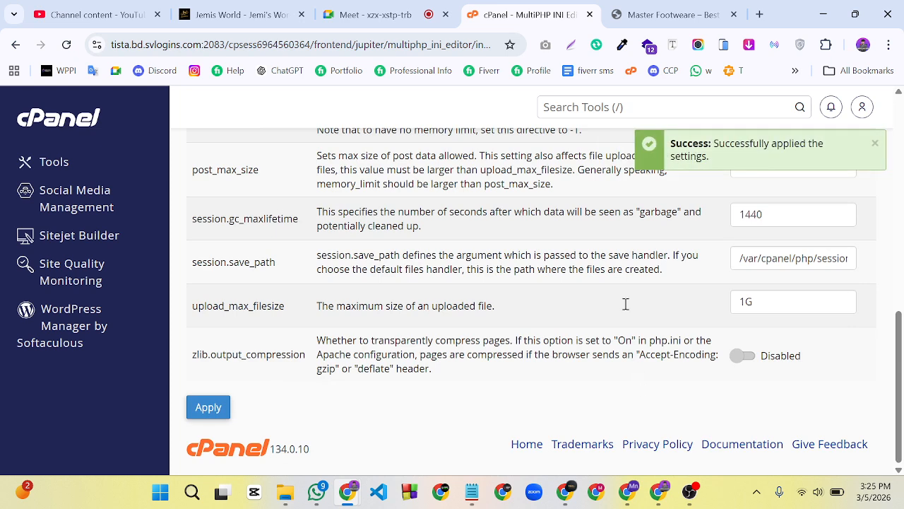
Return to the masterfootwearbd.com site, enter the WordPress admin and open the theme upload form
{"action": "left_click", "coordinate": [633, 16]}
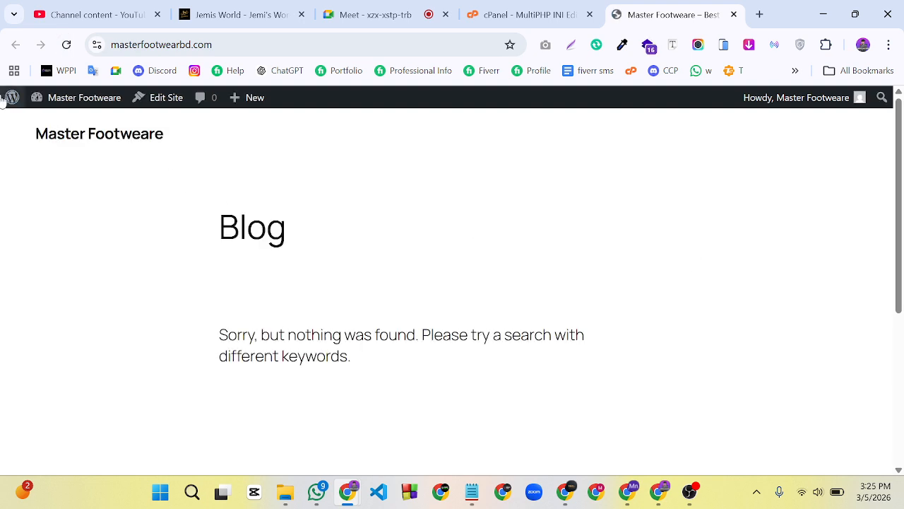
{"action": "left_click", "coordinate": [24, 103]}
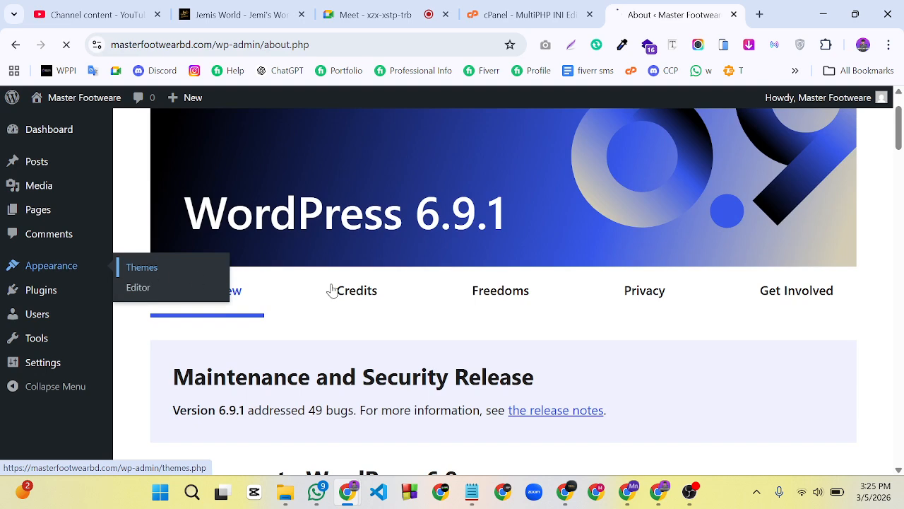
{"action": "left_click", "coordinate": [645, 290]}
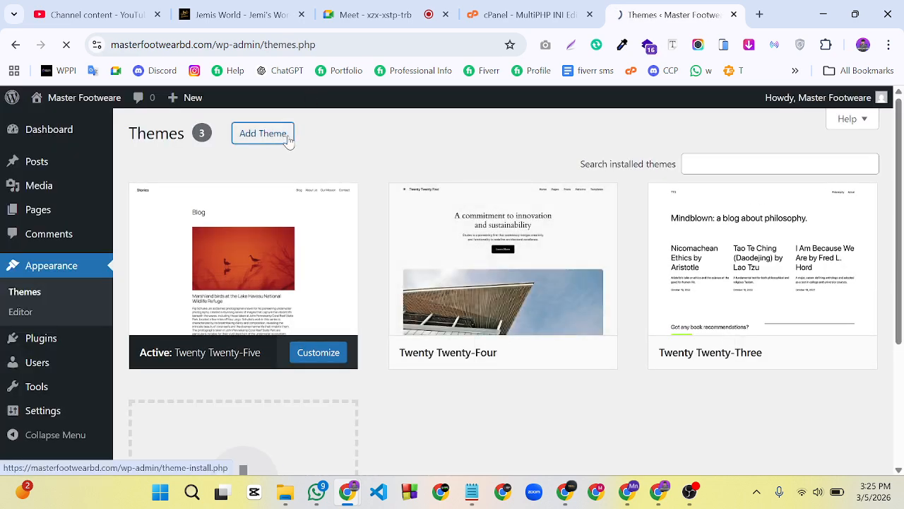
{"action": "left_click", "coordinate": [262, 134]}
{"action": "left_click", "coordinate": [288, 139]}
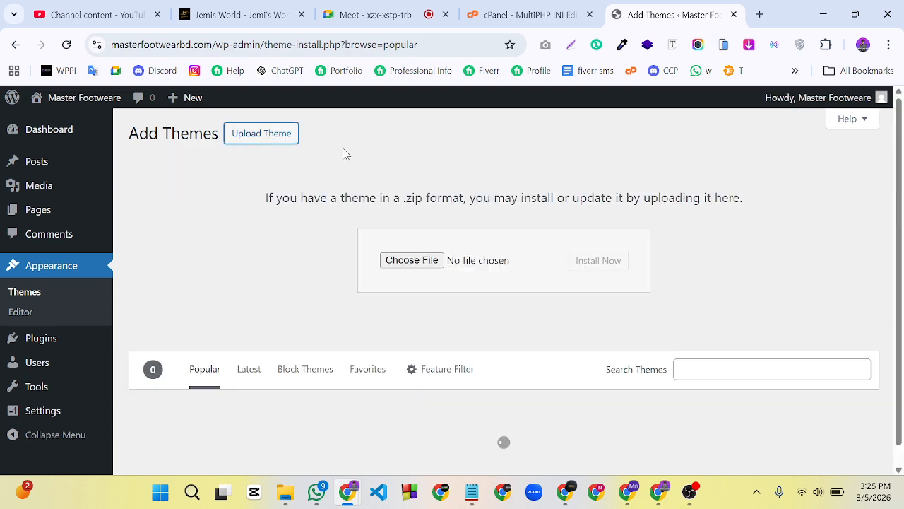
Upload the woodmart-theme-v8.3.7 zip file from the paid pluging folder, install the theme and activate it
{"action": "left_click", "coordinate": [403, 262]}
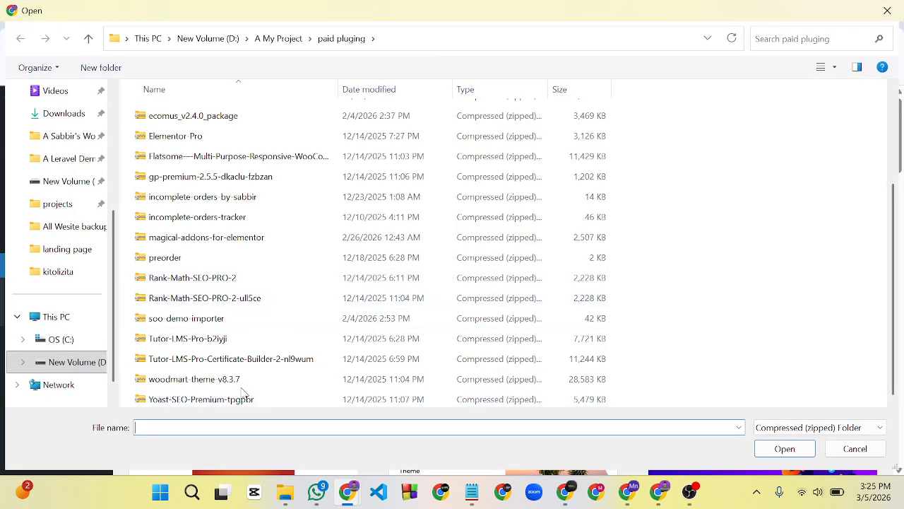
{"action": "left_click", "coordinate": [235, 382]}
{"action": "left_click", "coordinate": [780, 449]}
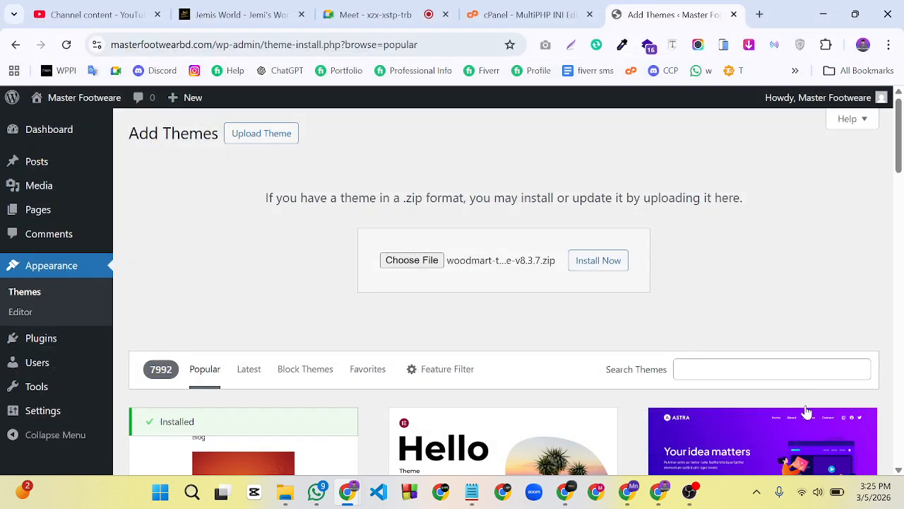
{"action": "left_click", "coordinate": [578, 267]}
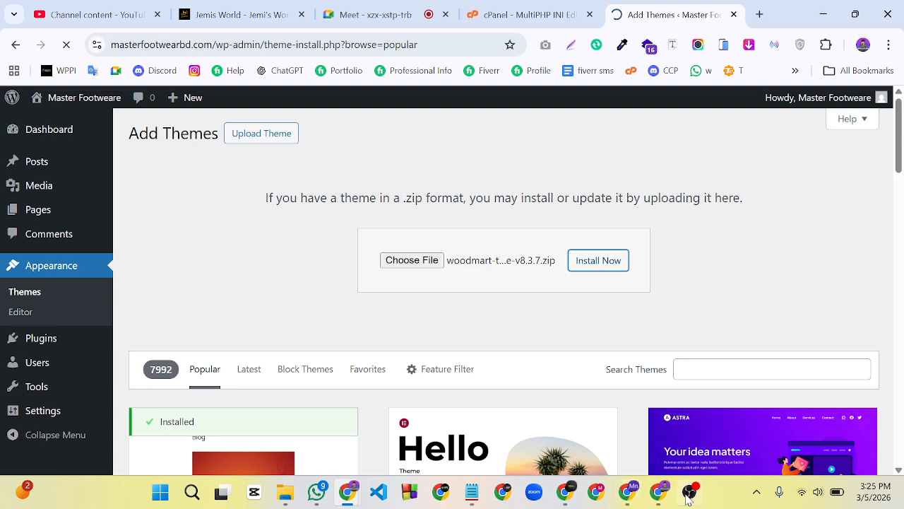
{"action": "mouse_move", "coordinate": [696, 500]}
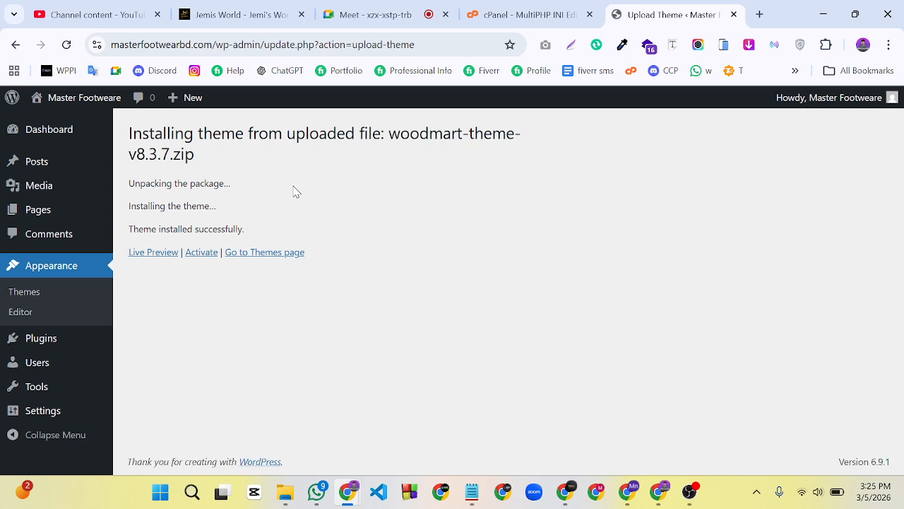
{"action": "left_click", "coordinate": [196, 259]}
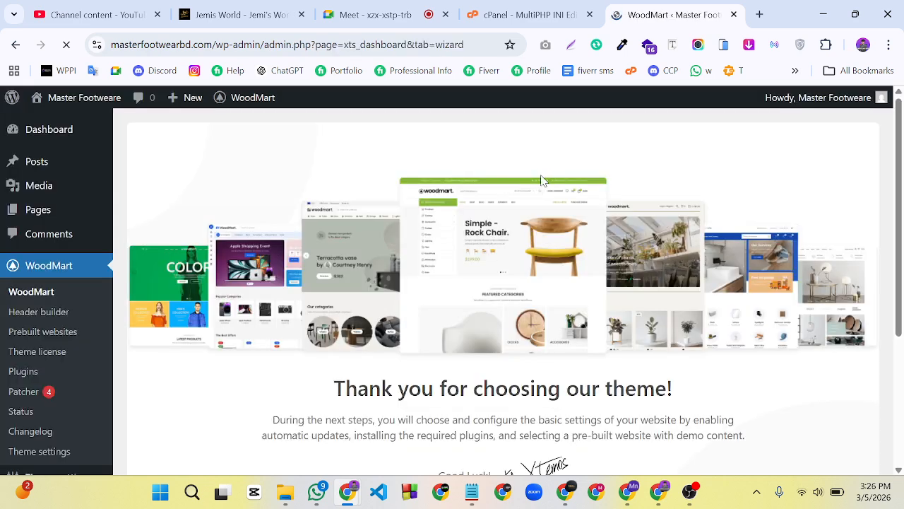
Open the live site in a new tab and look over its front page with the WoodMart theme
{"action": "scroll", "coordinate": [476, 313], "scroll_direction": "down", "scroll_amount": 3}
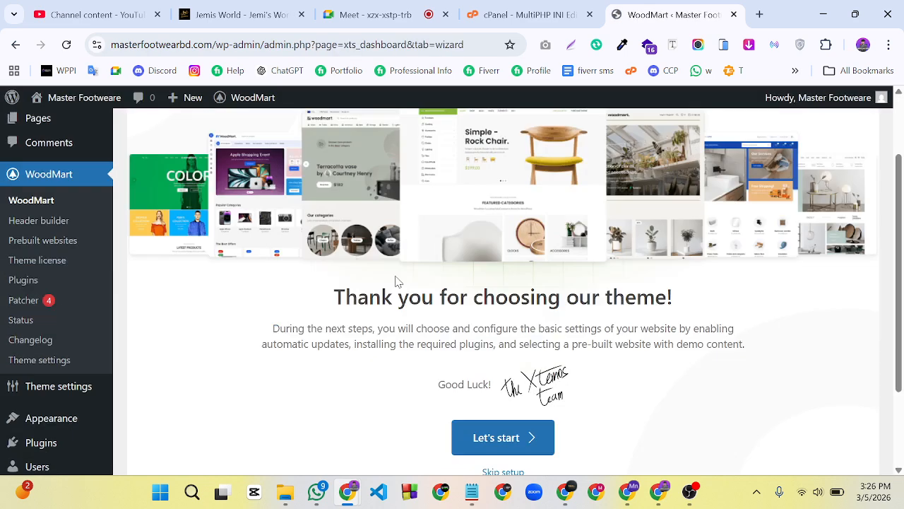
{"action": "scroll", "coordinate": [494, 303], "scroll_direction": "up", "scroll_amount": 3}
{"action": "mouse_move", "coordinate": [101, 98]}
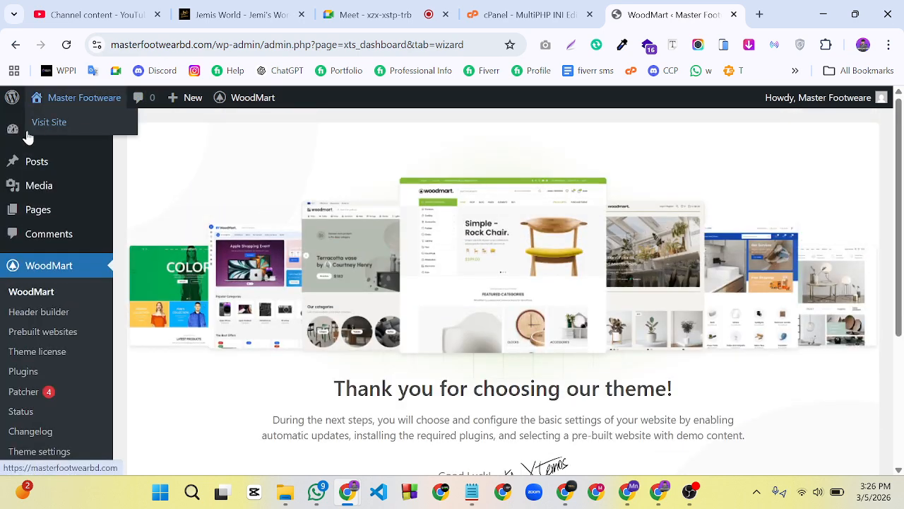
{"action": "right_click", "coordinate": [48, 123]}
{"action": "left_click", "coordinate": [119, 141]}
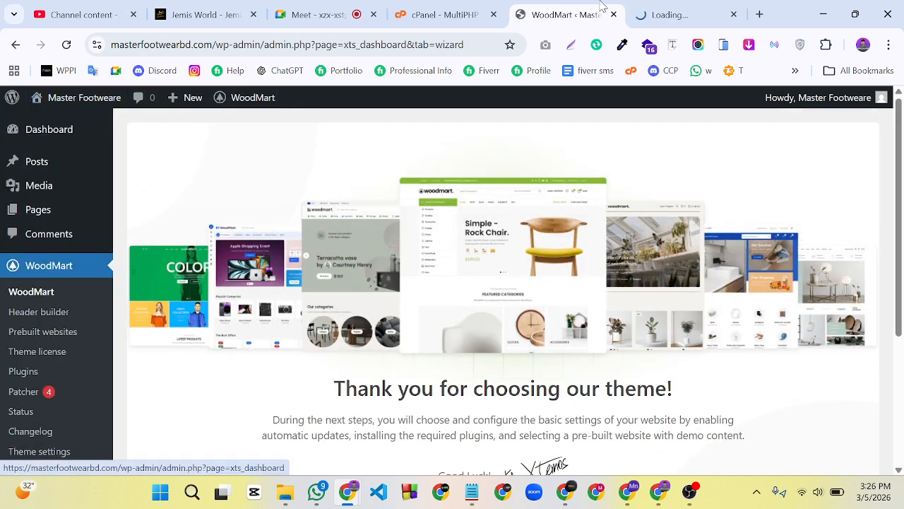
{"action": "left_click", "coordinate": [672, 14]}
{"action": "scroll", "coordinate": [737, 252], "scroll_direction": "down", "scroll_amount": 5}
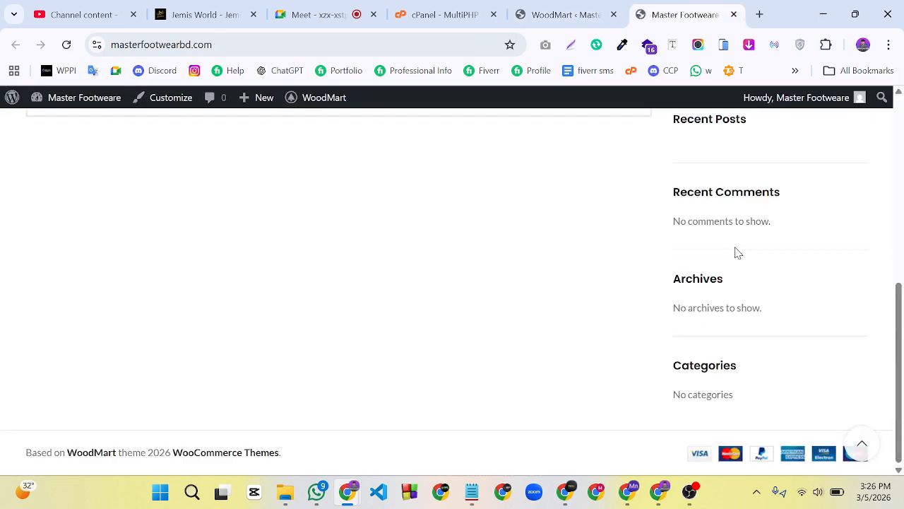
{"action": "scroll", "coordinate": [728, 252], "scroll_direction": "up", "scroll_amount": 5}
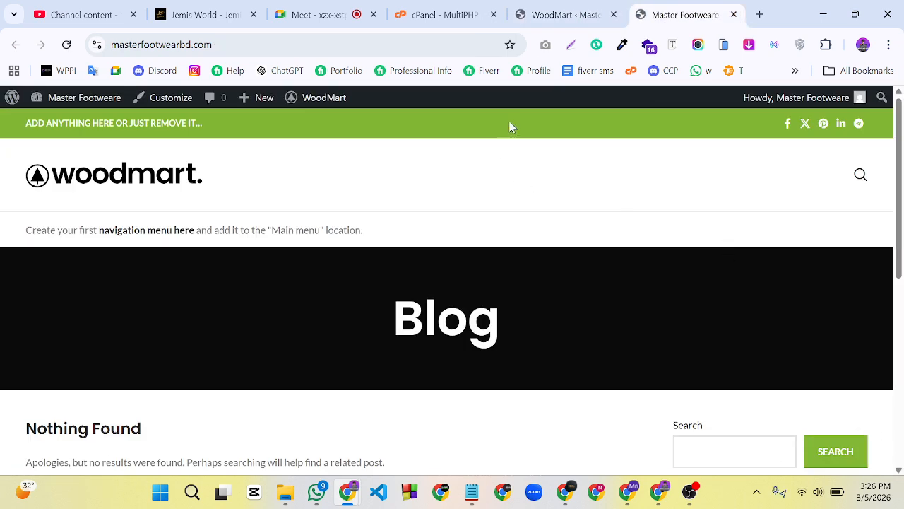
Go back to the WordPress admin and open WoodMart's theme plugins page
{"action": "left_click", "coordinate": [547, 14]}
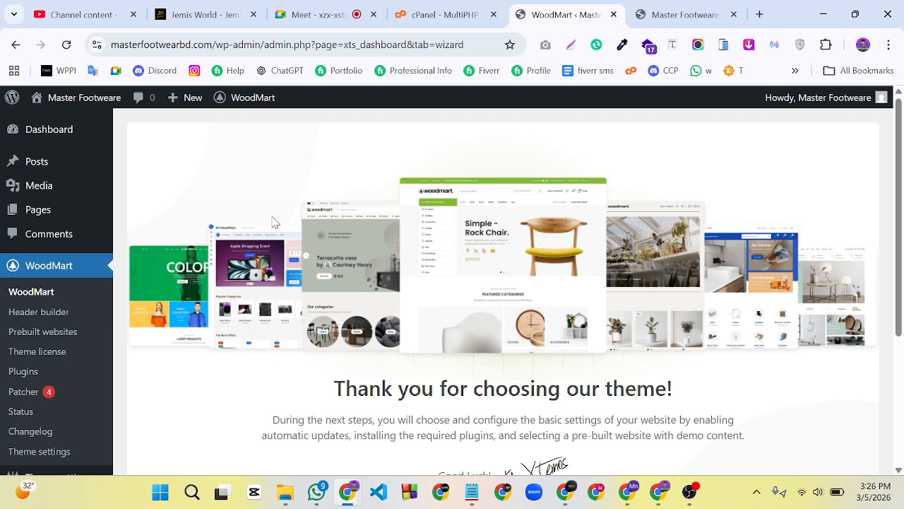
{"action": "scroll", "coordinate": [424, 282], "scroll_direction": "down", "scroll_amount": 1}
{"action": "scroll", "coordinate": [306, 226], "scroll_direction": "up", "scroll_amount": 1}
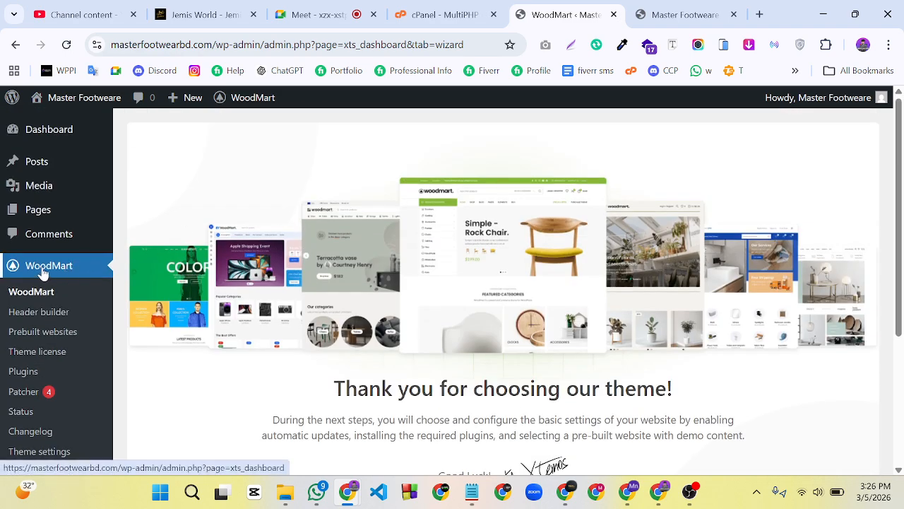
{"action": "scroll", "coordinate": [699, 283], "scroll_direction": "down", "scroll_amount": 3}
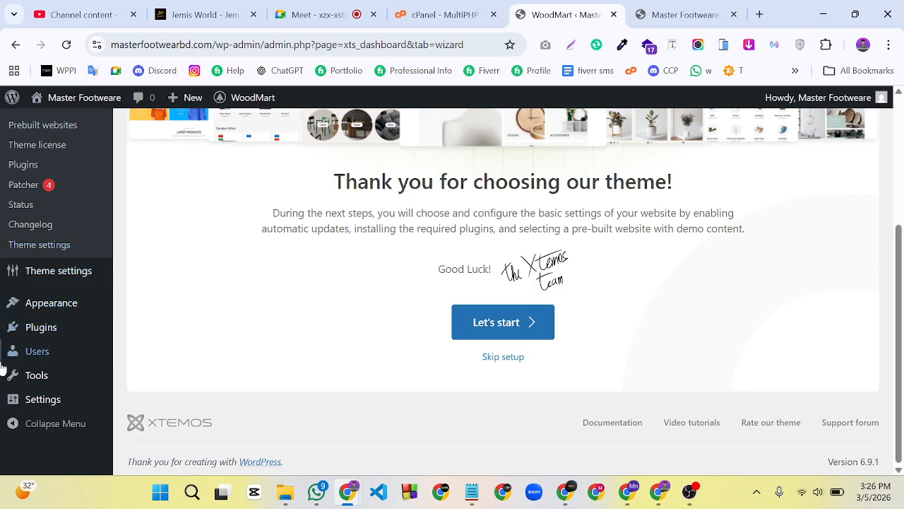
{"action": "scroll", "coordinate": [381, 290], "scroll_direction": "up", "scroll_amount": 3}
{"action": "scroll", "coordinate": [237, 311], "scroll_direction": "down", "scroll_amount": 2}
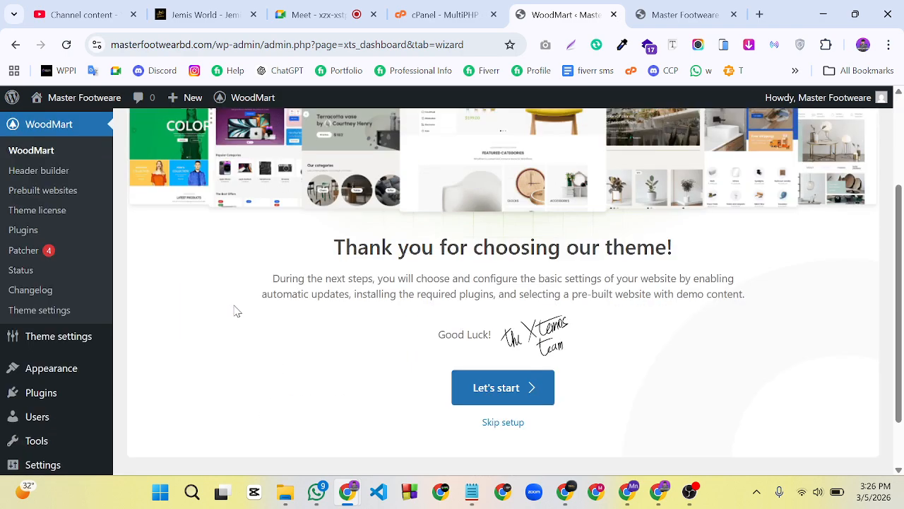
{"action": "left_click", "coordinate": [21, 231]}
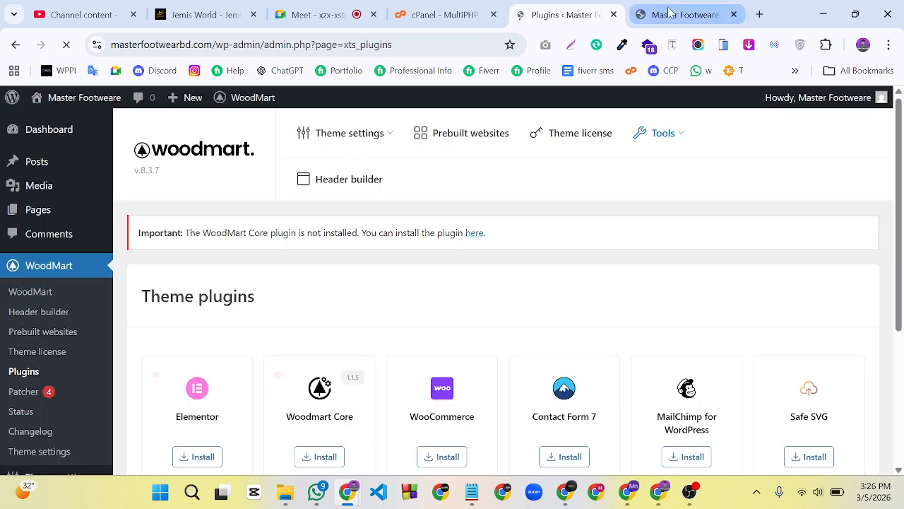
{"action": "left_click", "coordinate": [668, 14]}
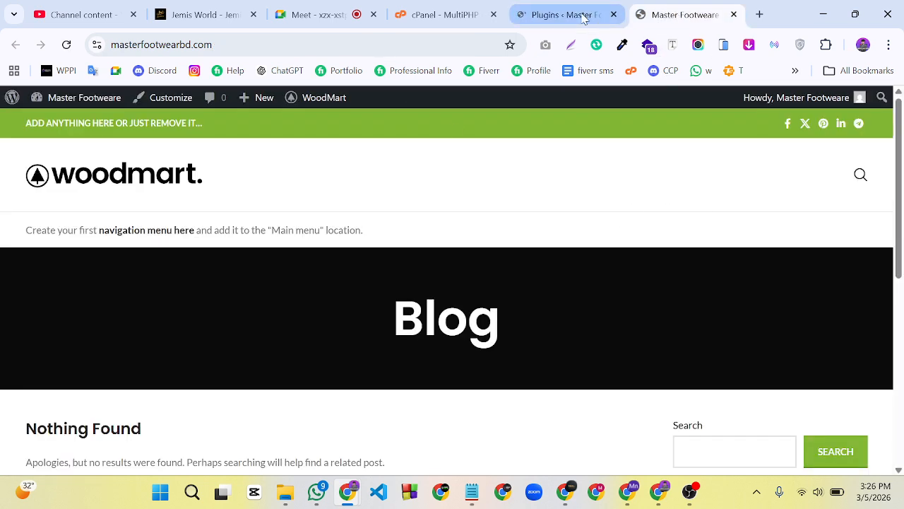
{"action": "left_click", "coordinate": [582, 17]}
Install the Elementor, Woodmart Core and WooCommerce plugins from WoodMart's theme plugins
{"action": "scroll", "coordinate": [358, 278], "scroll_direction": "down", "scroll_amount": 8}
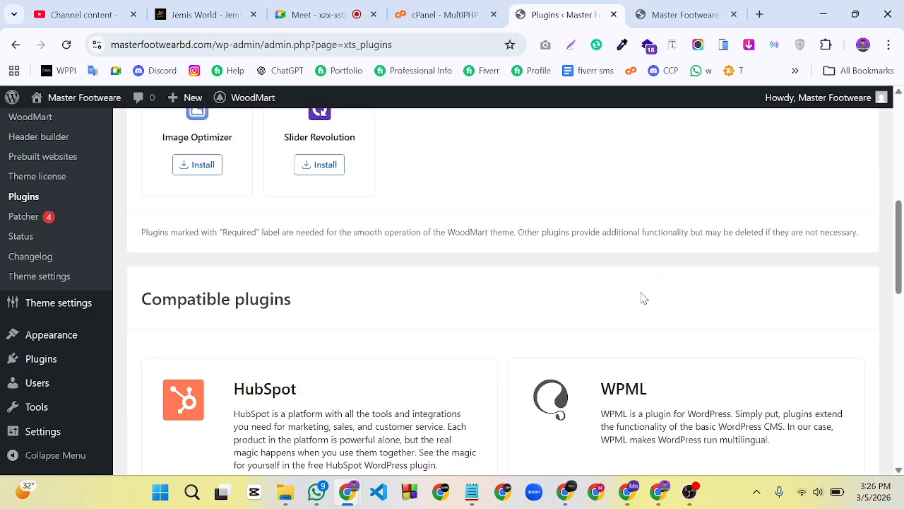
{"action": "scroll", "coordinate": [452, 259], "scroll_direction": "up", "scroll_amount": 5}
{"action": "scroll", "coordinate": [747, 351], "scroll_direction": "down", "scroll_amount": 2}
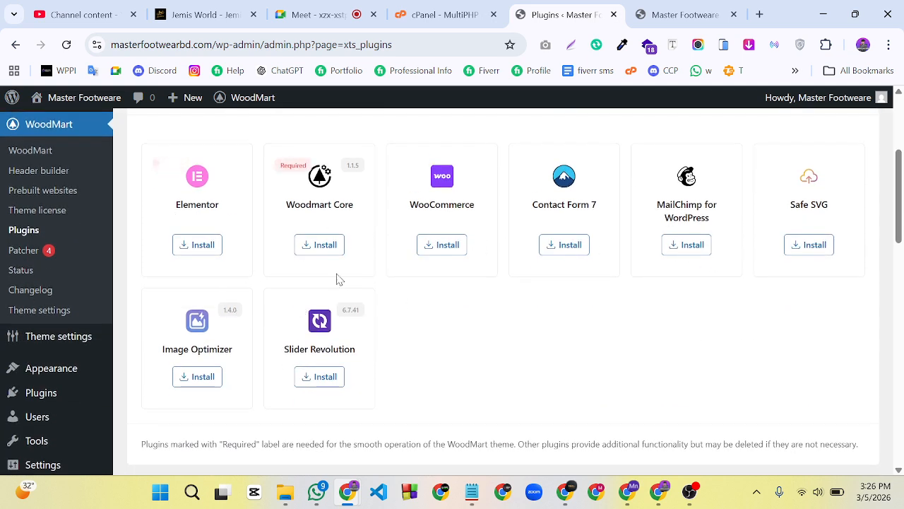
{"action": "left_click", "coordinate": [210, 245]}
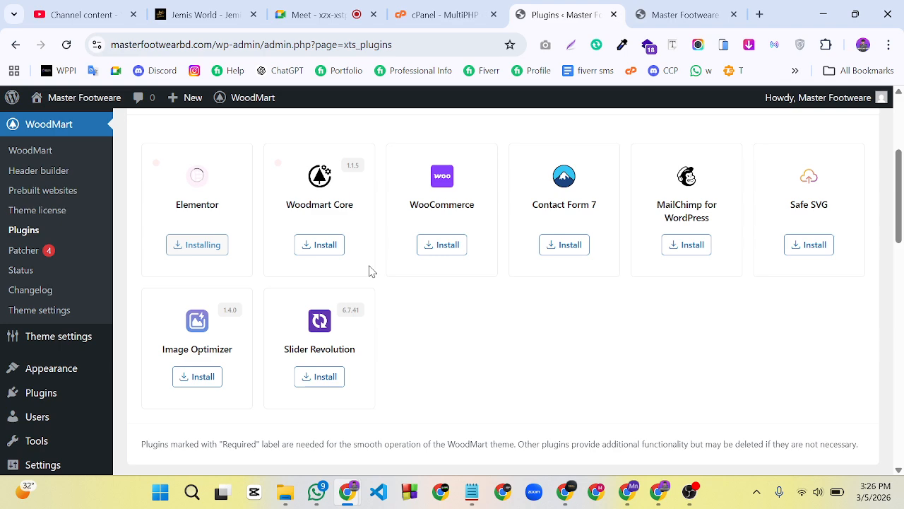
{"action": "left_click", "coordinate": [321, 245]}
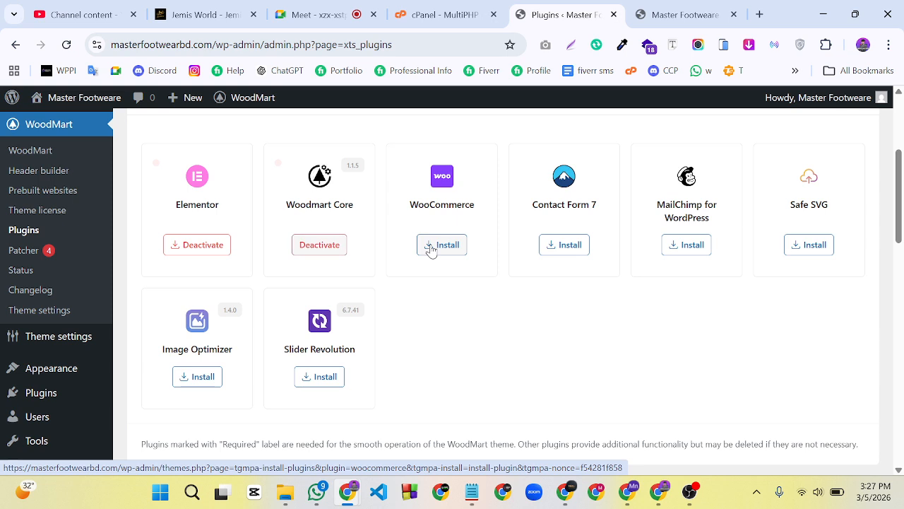
{"action": "left_click", "coordinate": [432, 248]}
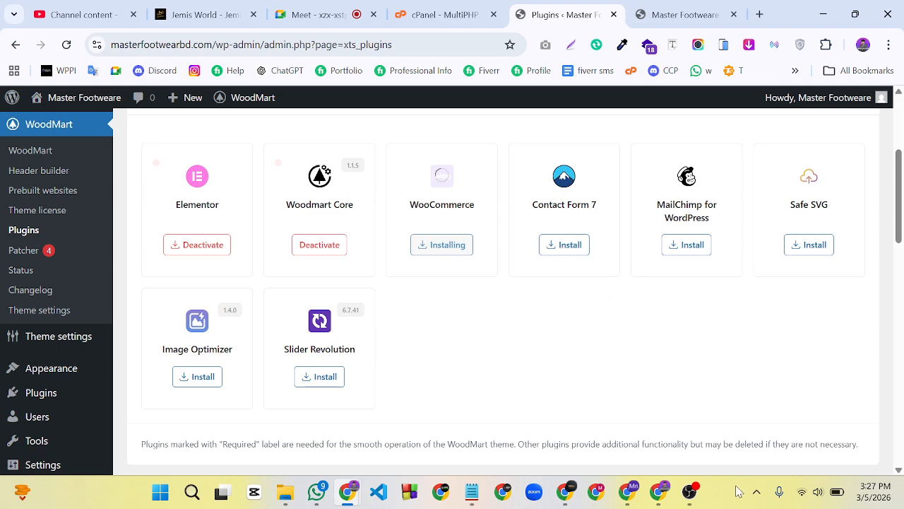
{"action": "left_click", "coordinate": [688, 492]}
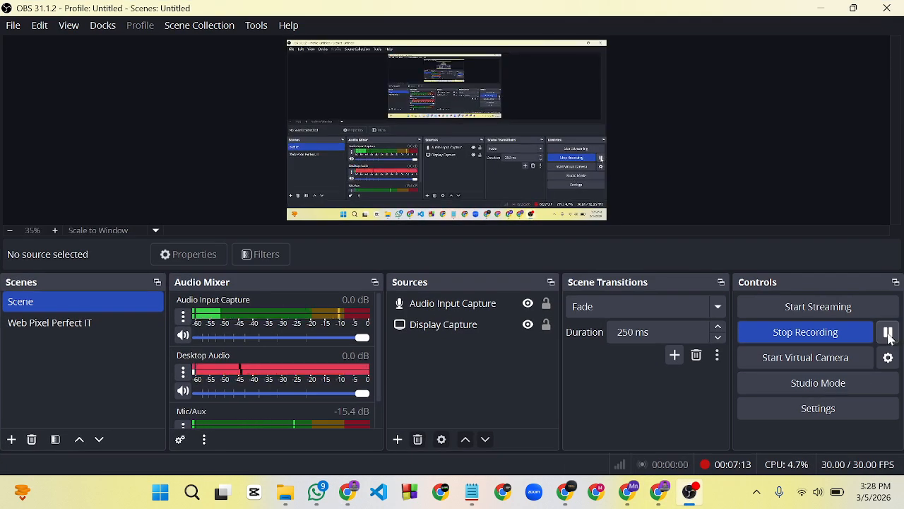
{"action": "left_click", "coordinate": [823, 10]}
Install the Slider Revolution plugin from WoodMart's theme plugins
{"action": "left_click", "coordinate": [338, 308]}
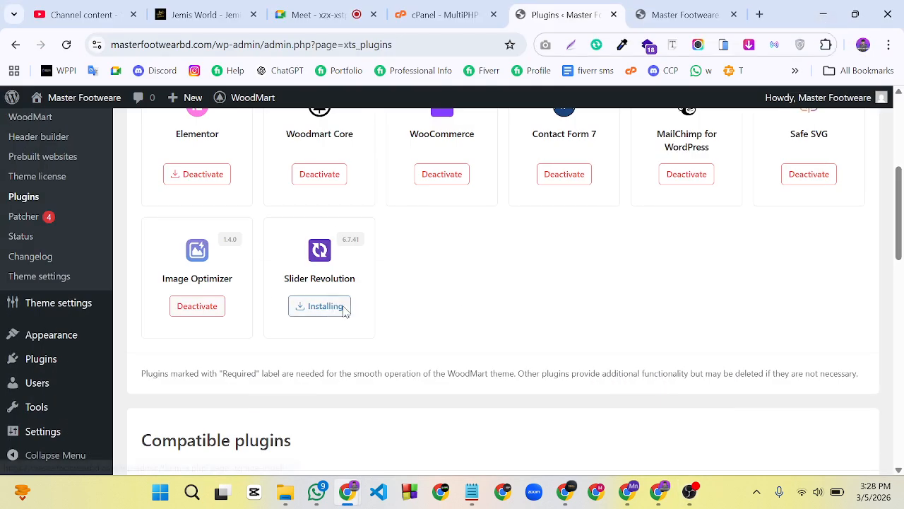
{"action": "scroll", "coordinate": [525, 304], "scroll_direction": "up", "scroll_amount": 1}
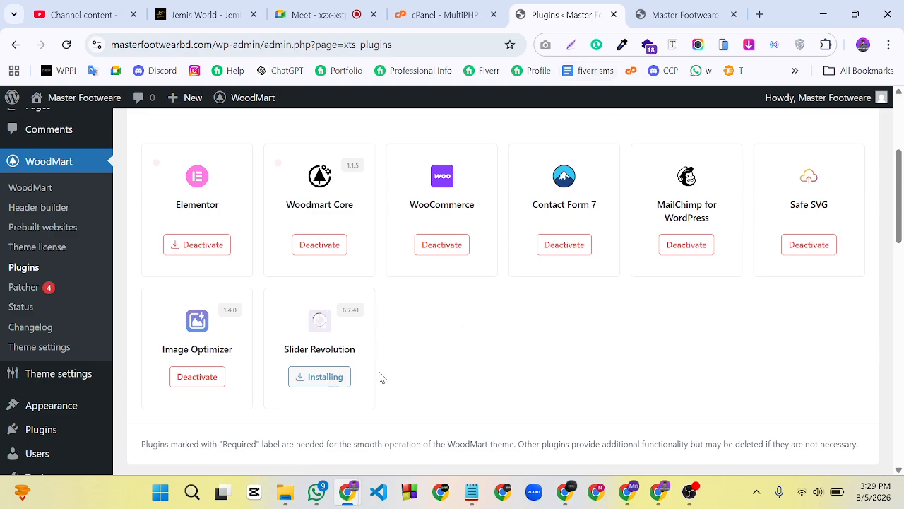
Find Yoast SEO among the compatible plugins, install it and activate it
{"action": "scroll", "coordinate": [513, 356], "scroll_direction": "down", "scroll_amount": 8}
{"action": "scroll", "coordinate": [514, 357], "scroll_direction": "up", "scroll_amount": 2}
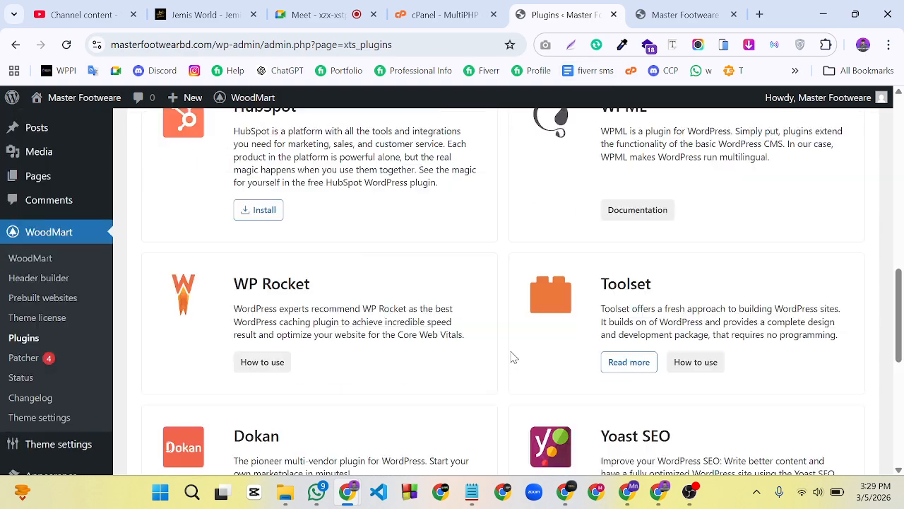
{"action": "scroll", "coordinate": [514, 357], "scroll_direction": "down", "scroll_amount": 3}
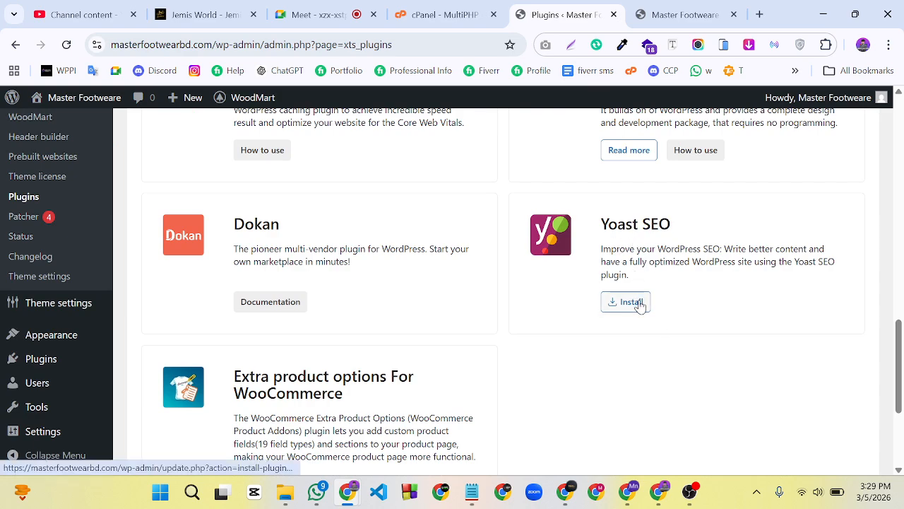
{"action": "scroll", "coordinate": [416, 272], "scroll_direction": "up", "scroll_amount": 12}
{"action": "scroll", "coordinate": [417, 278], "scroll_direction": "down", "scroll_amount": 9}
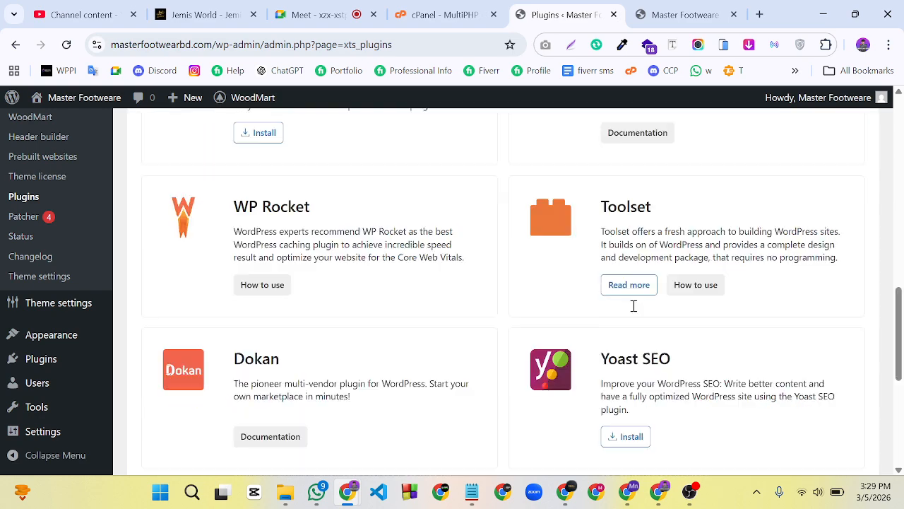
{"action": "scroll", "coordinate": [634, 311], "scroll_direction": "down", "scroll_amount": 3}
{"action": "left_click", "coordinate": [626, 232]}
{"action": "scroll", "coordinate": [658, 298], "scroll_direction": "up", "scroll_amount": 5}
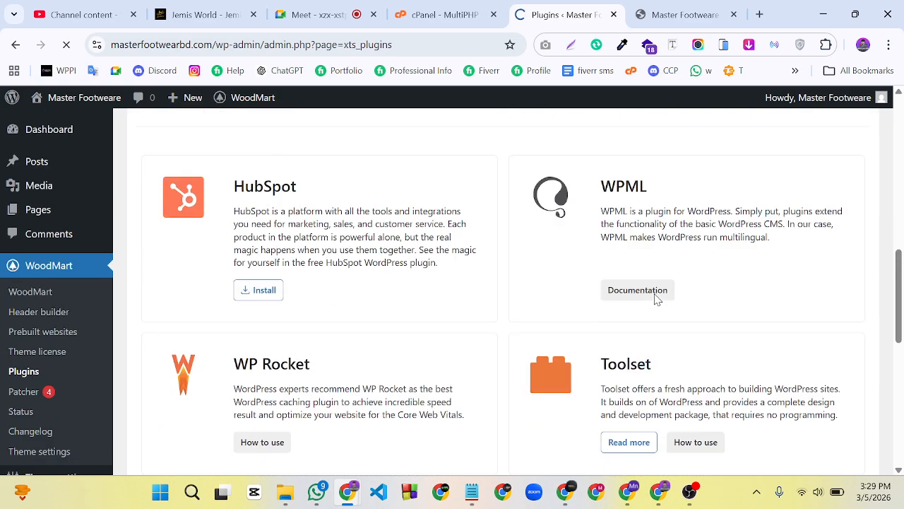
{"action": "scroll", "coordinate": [657, 298], "scroll_direction": "up", "scroll_amount": 10}
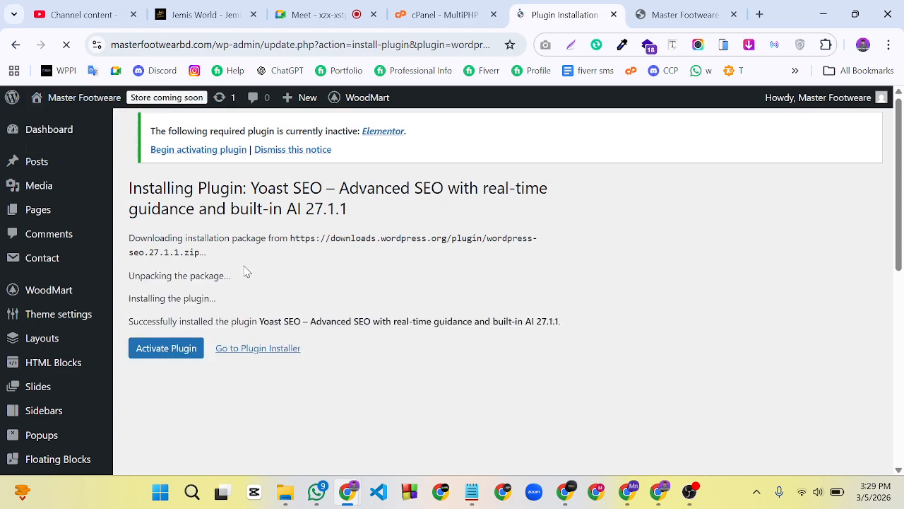
{"action": "left_click", "coordinate": [192, 351]}
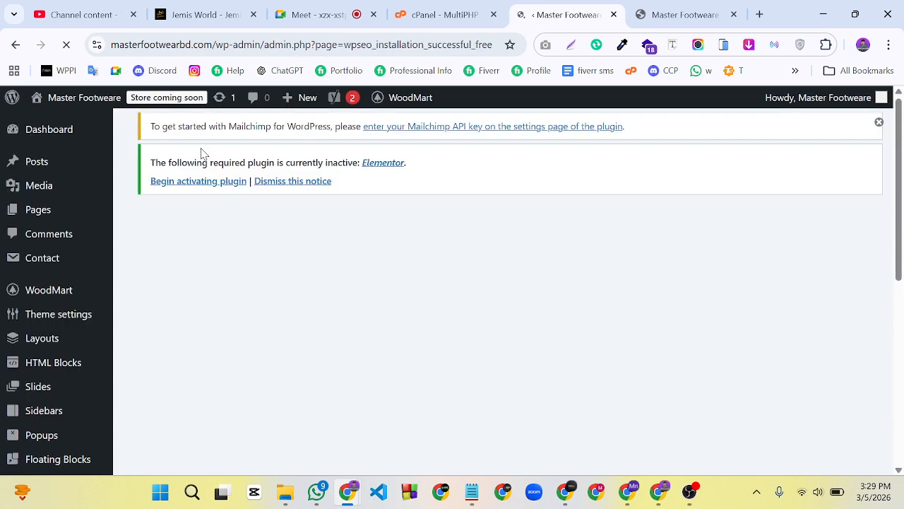
Activate the required Elementor plugin from WoodMart's theme plugins and reload the plugins page
{"action": "left_click", "coordinate": [205, 181]}
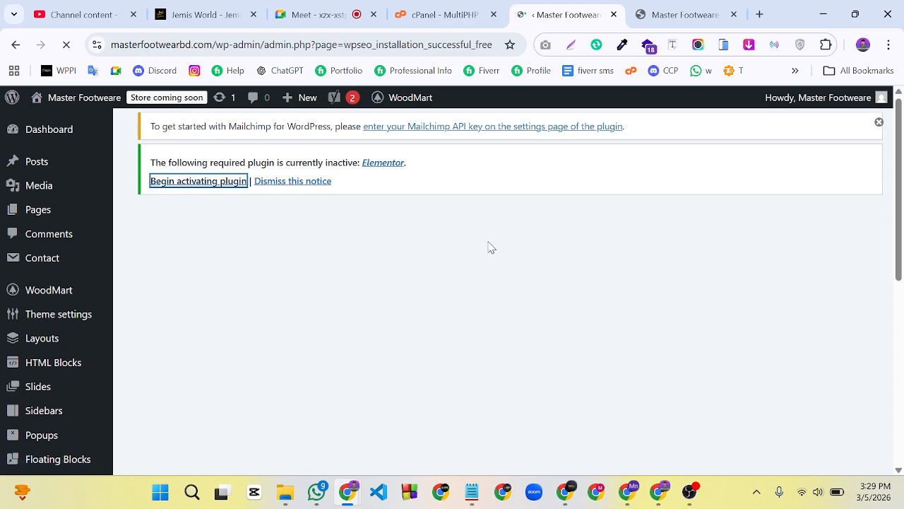
{"action": "scroll", "coordinate": [229, 303], "scroll_direction": "down", "scroll_amount": 3}
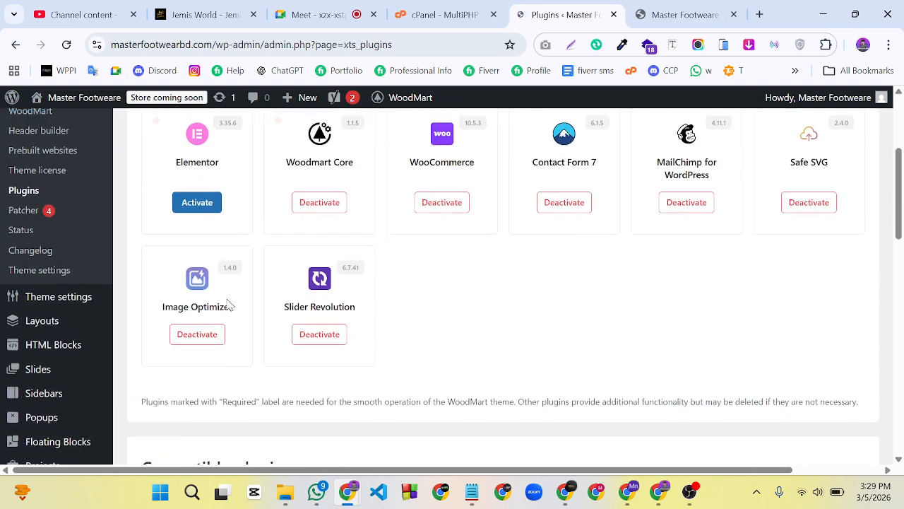
{"action": "left_click", "coordinate": [196, 197]}
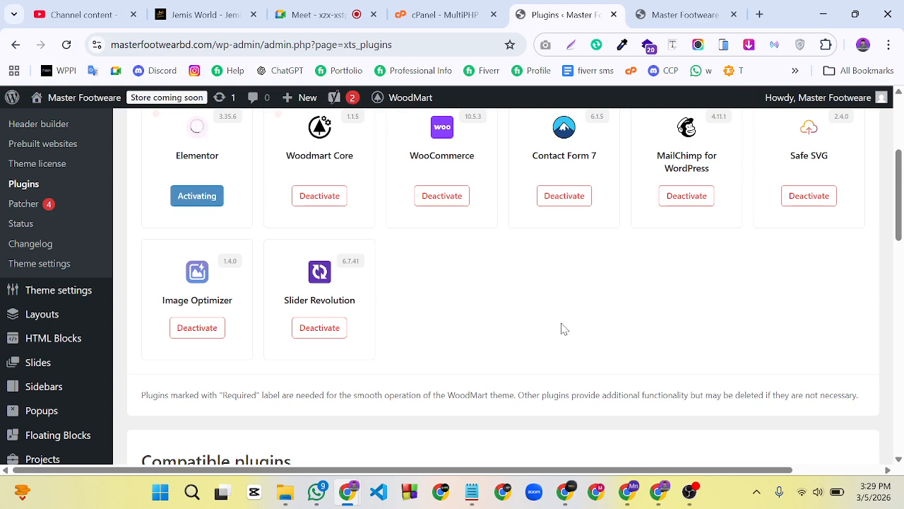
{"action": "left_click", "coordinate": [690, 493]}
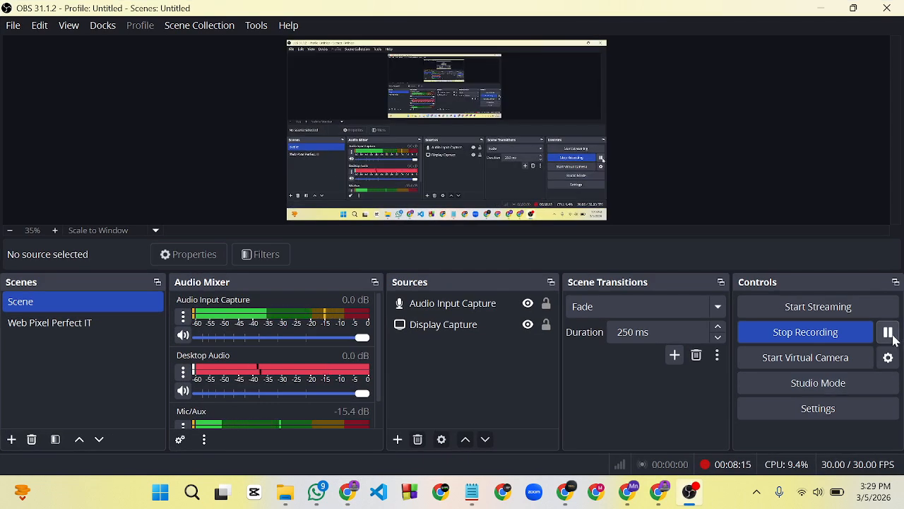
{"action": "left_click", "coordinate": [823, 7]}
{"action": "scroll", "coordinate": [369, 207], "scroll_direction": "up", "scroll_amount": 3}
{"action": "left_click", "coordinate": [67, 45]}
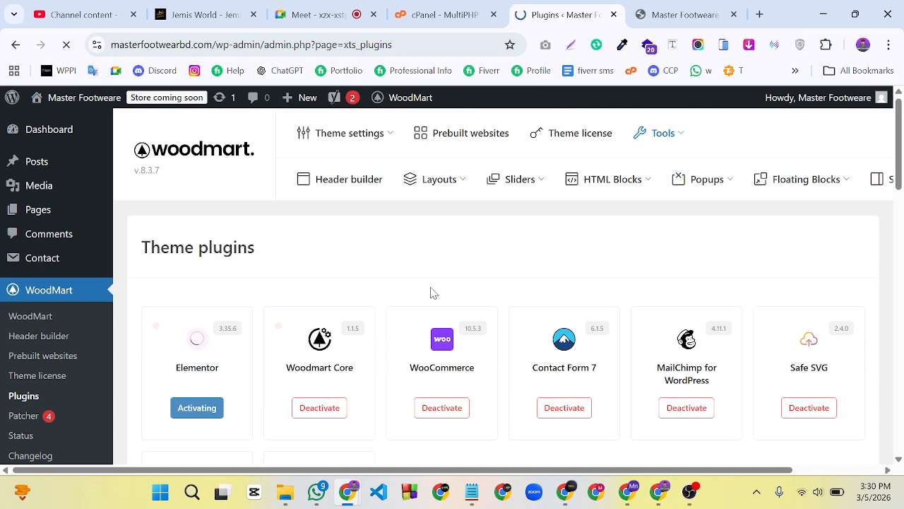
Dismiss the notice about the Editor's new home and look over the theme plugins list
{"action": "scroll", "coordinate": [430, 293], "scroll_direction": "down", "scroll_amount": 1}
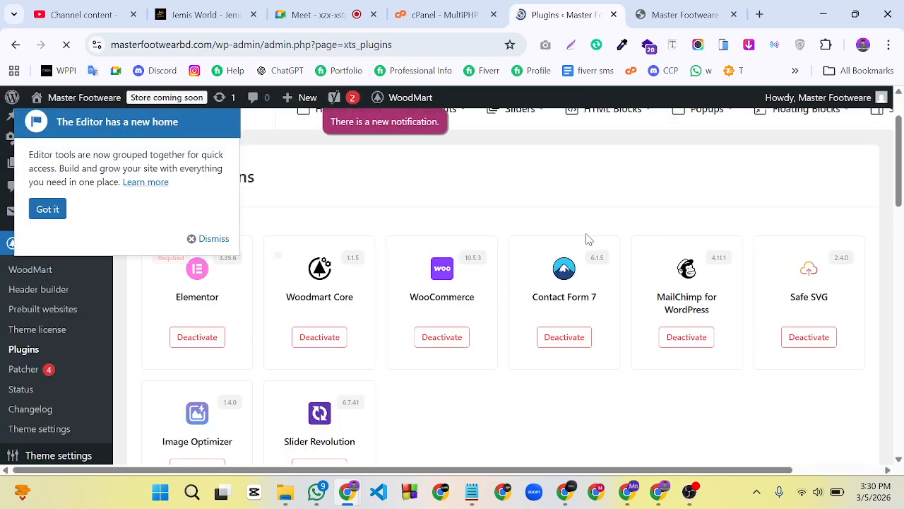
{"action": "left_click", "coordinate": [199, 239]}
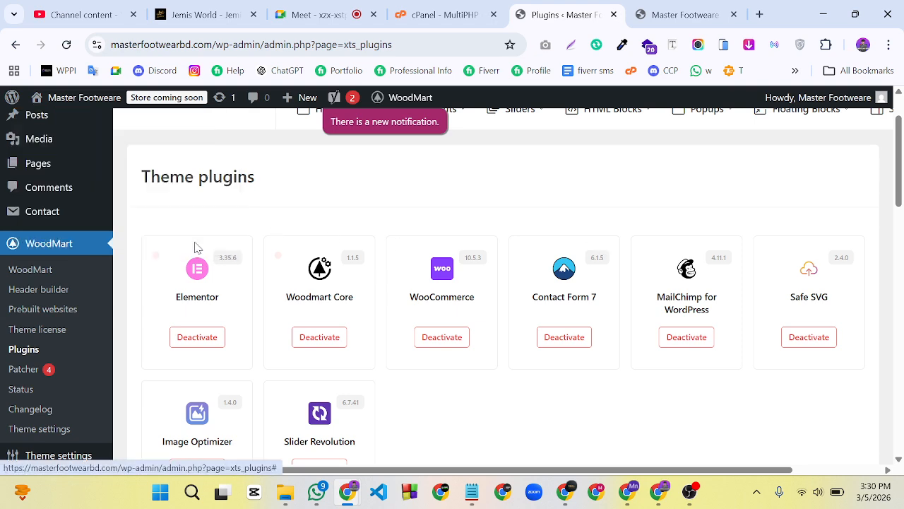
{"action": "scroll", "coordinate": [454, 256], "scroll_direction": "up", "scroll_amount": 1}
{"action": "scroll", "coordinate": [457, 256], "scroll_direction": "down", "scroll_amount": 3}
{"action": "scroll", "coordinate": [458, 258], "scroll_direction": "up", "scroll_amount": 3}
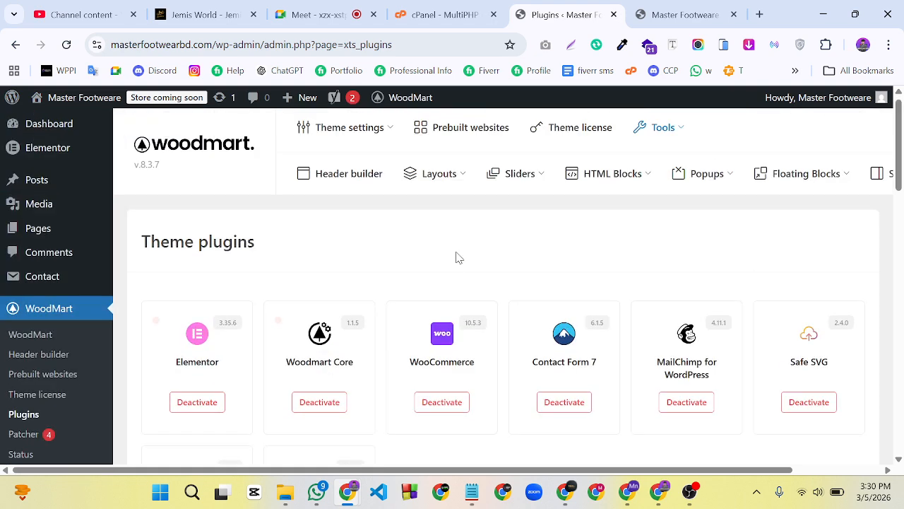
{"action": "scroll", "coordinate": [456, 270], "scroll_direction": "down", "scroll_amount": 6}
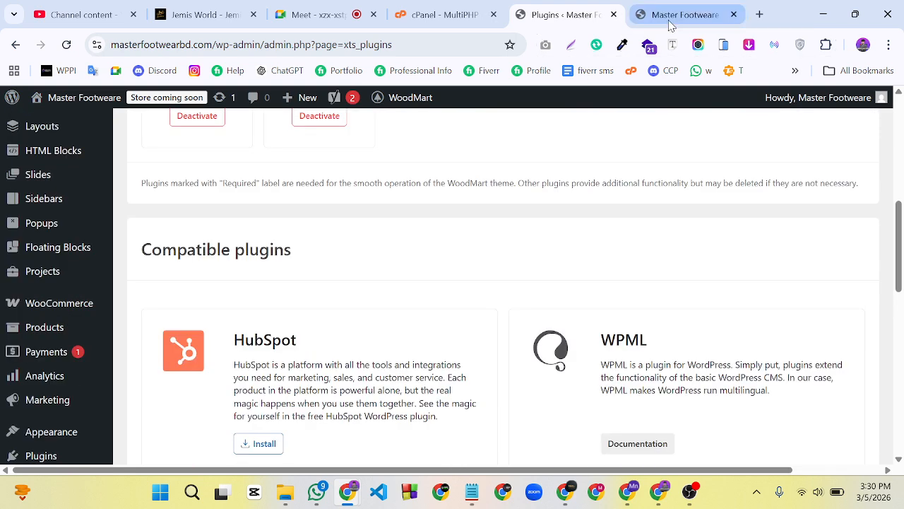
Reload the masterfootwearbd.com storefront and look through its home page
{"action": "left_click", "coordinate": [670, 25]}
{"action": "left_click", "coordinate": [67, 45]}
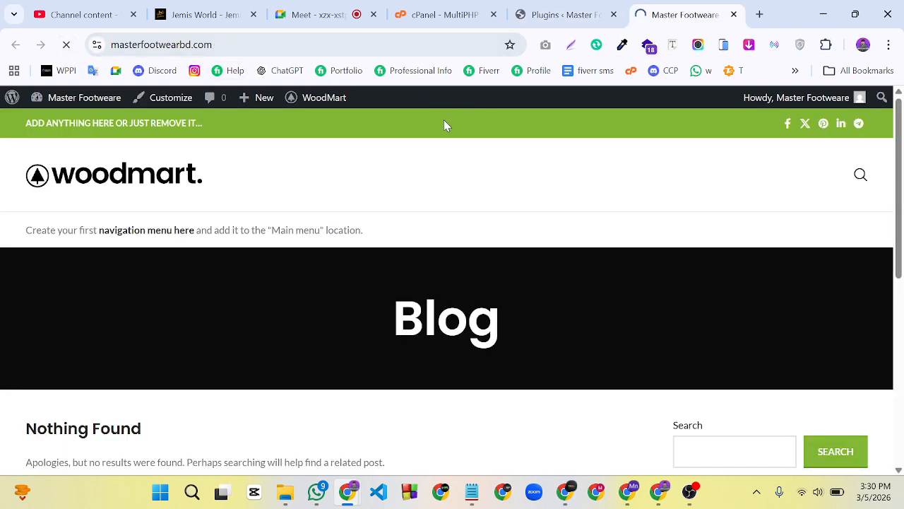
{"action": "scroll", "coordinate": [598, 194], "scroll_direction": "down", "scroll_amount": 2}
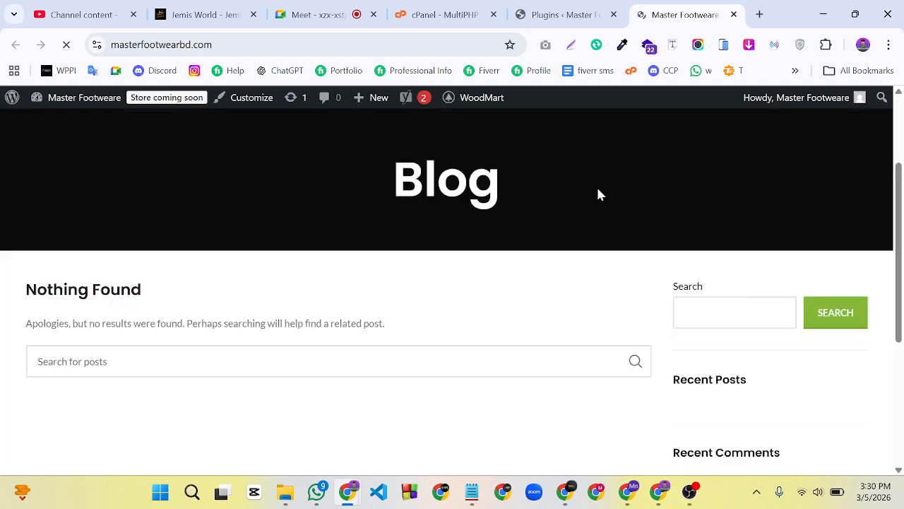
{"action": "scroll", "coordinate": [598, 194], "scroll_direction": "down", "scroll_amount": 4}
{"action": "scroll", "coordinate": [685, 221], "scroll_direction": "up", "scroll_amount": 6}
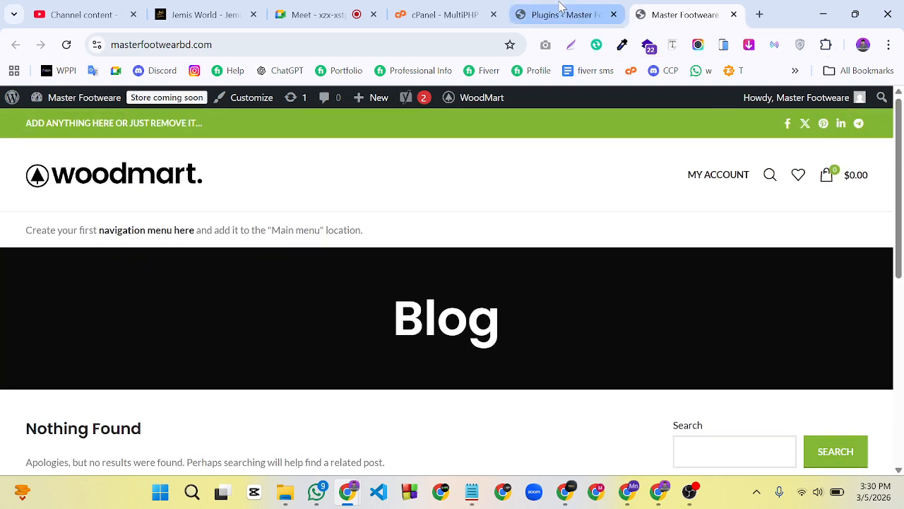
Return to WoodMart's plugins page and check the compatible and theme plugins
{"action": "left_click", "coordinate": [560, 7]}
{"action": "scroll", "coordinate": [606, 238], "scroll_direction": "down", "scroll_amount": 7}
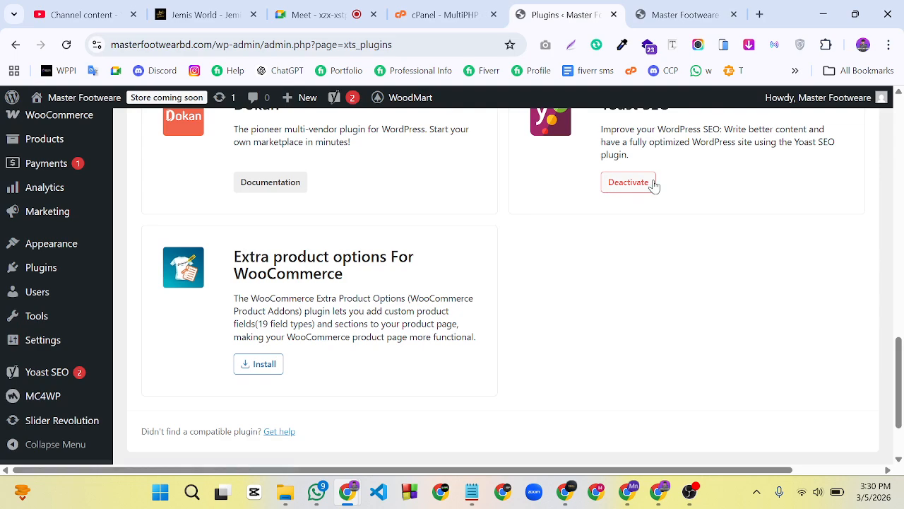
{"action": "scroll", "coordinate": [605, 265], "scroll_direction": "up", "scroll_amount": 8}
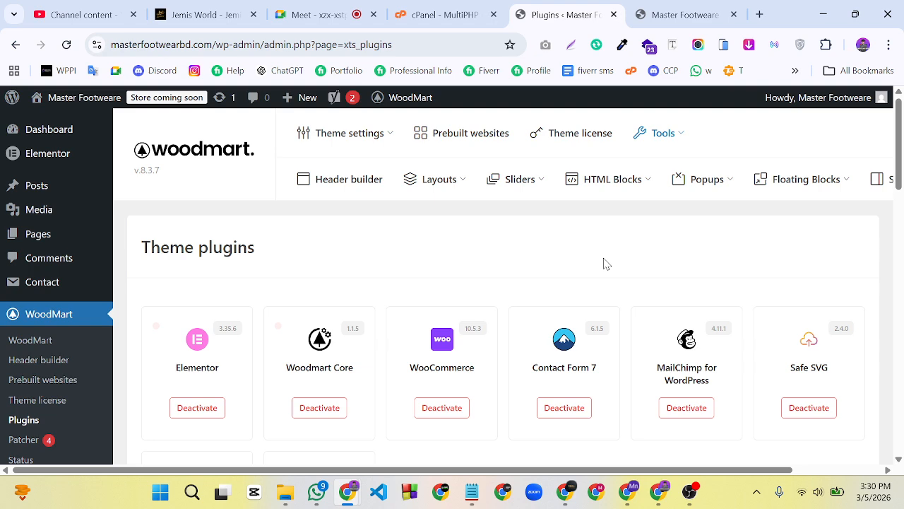
{"action": "scroll", "coordinate": [604, 262], "scroll_direction": "down", "scroll_amount": 2}
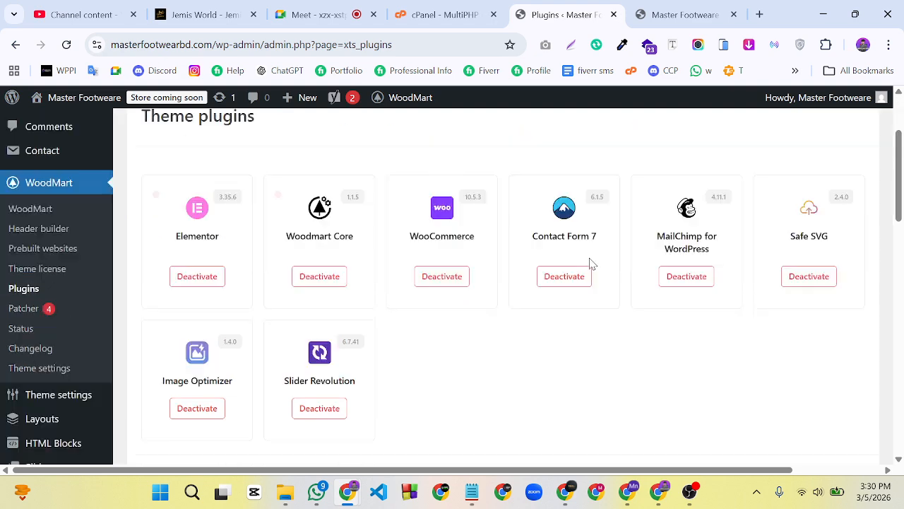
{"action": "scroll", "coordinate": [591, 262], "scroll_direction": "up", "scroll_amount": 2}
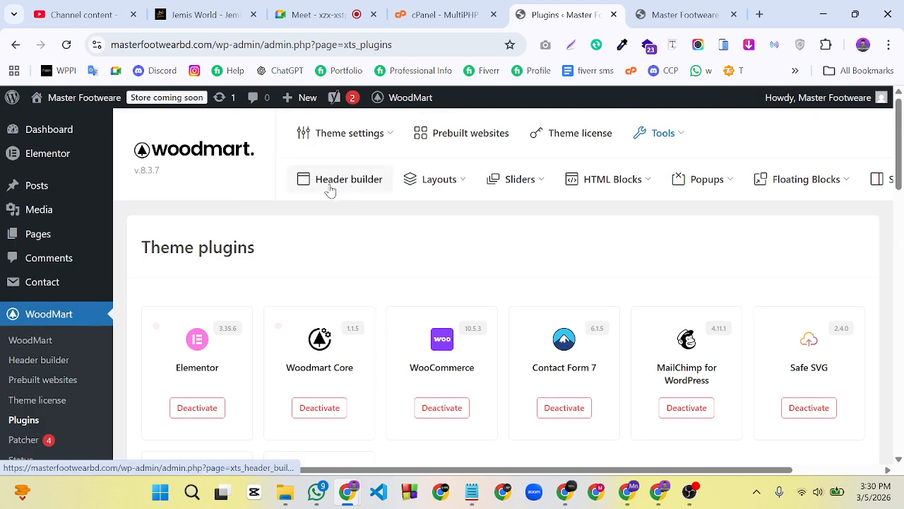
{"action": "scroll", "coordinate": [321, 189], "scroll_direction": "down", "scroll_amount": 2}
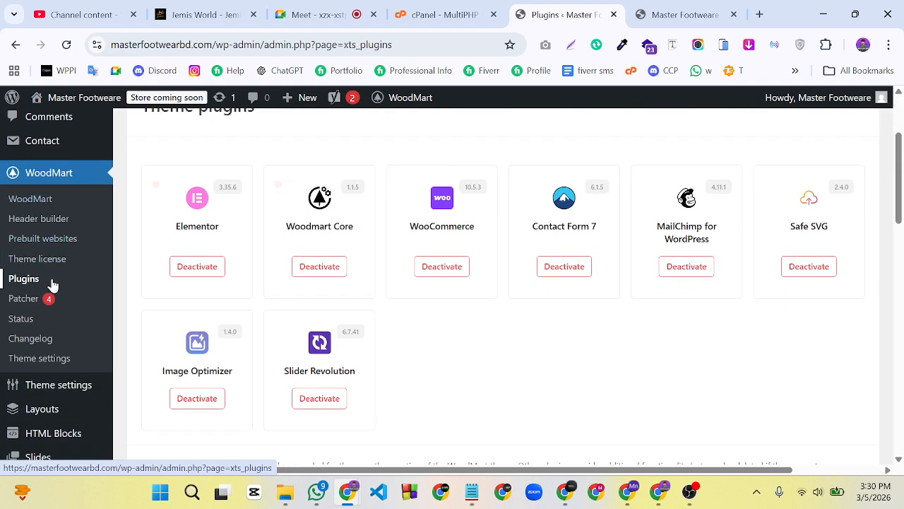
Open WoodMart's prebuilt websites and import the Mega Electronics website
{"action": "left_click", "coordinate": [48, 245]}
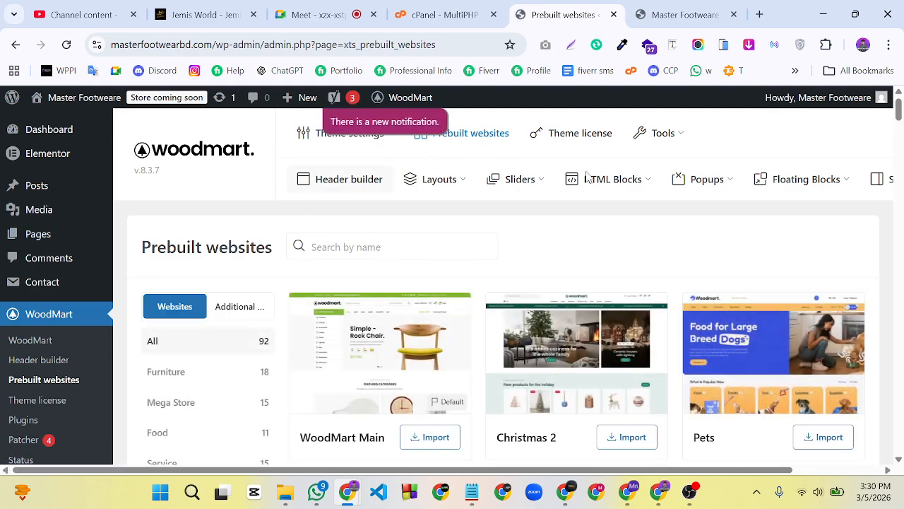
{"action": "scroll", "coordinate": [615, 166], "scroll_direction": "down", "scroll_amount": 1}
{"action": "scroll", "coordinate": [749, 219], "scroll_direction": "down", "scroll_amount": 9}
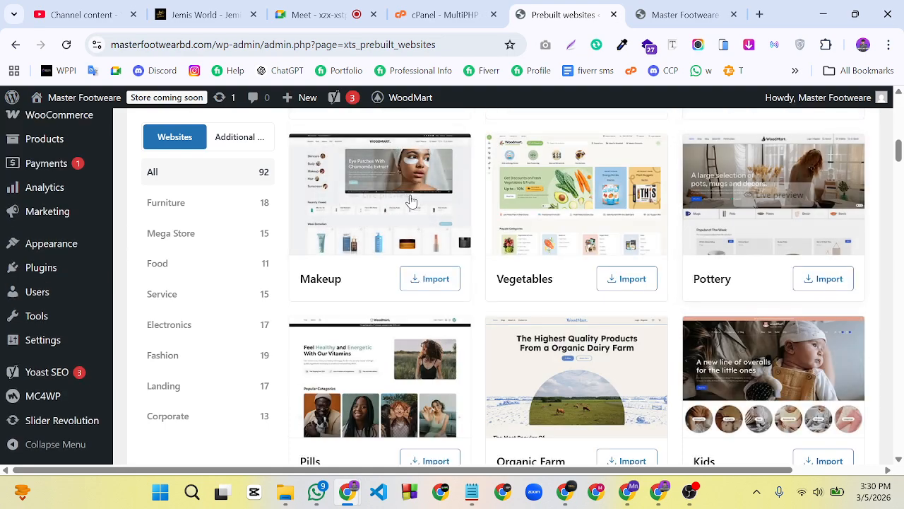
{"action": "scroll", "coordinate": [396, 205], "scroll_direction": "down", "scroll_amount": 6}
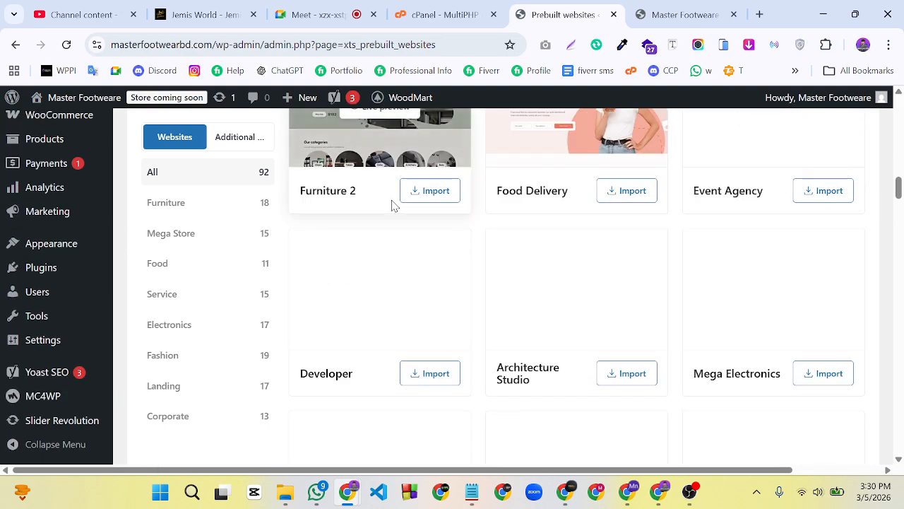
{"action": "scroll", "coordinate": [664, 243], "scroll_direction": "down", "scroll_amount": 1}
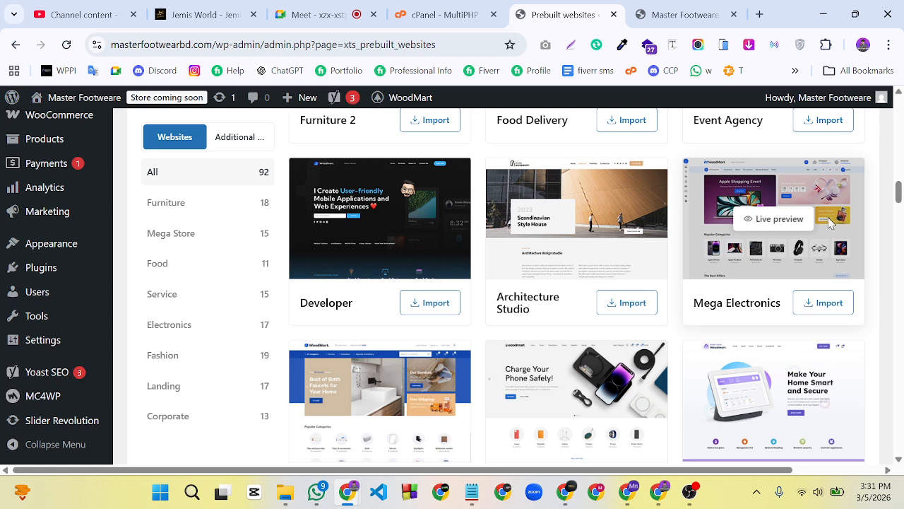
{"action": "left_click", "coordinate": [827, 309]}
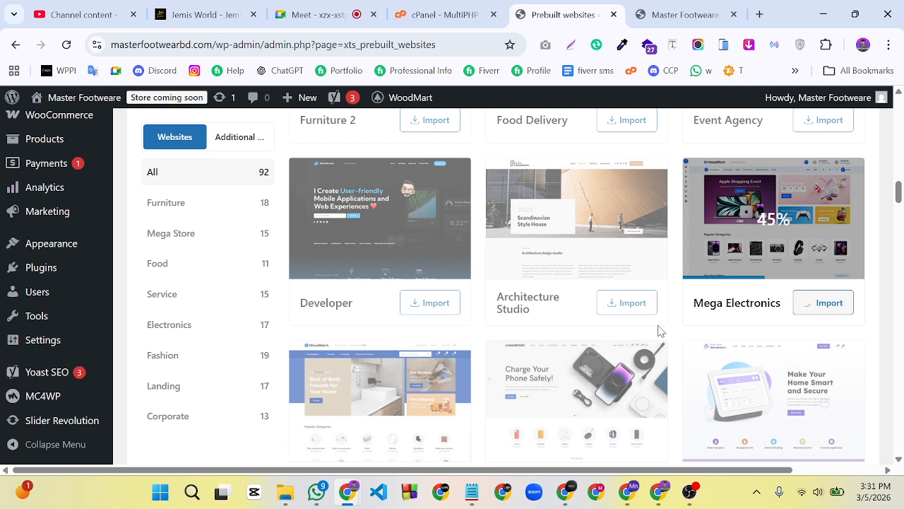
{"action": "left_click", "coordinate": [683, 495]}
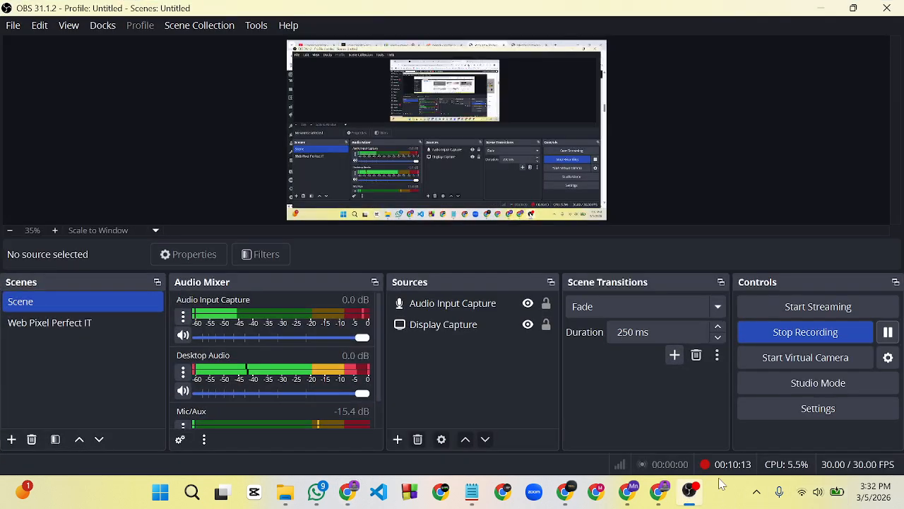
{"action": "left_click", "coordinate": [834, 13]}
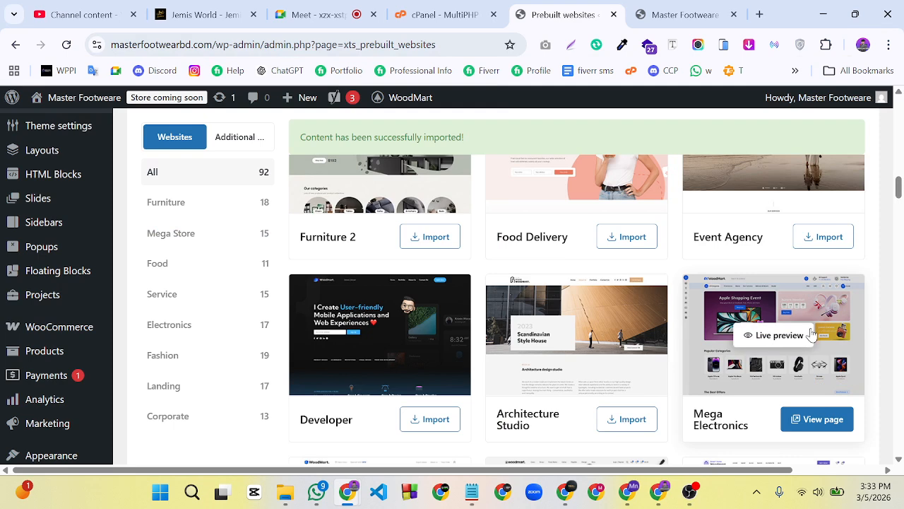
Open the live preview of the Mega Electronics prebuilt website in a new tab
{"action": "scroll", "coordinate": [692, 313], "scroll_direction": "down", "scroll_amount": 1}
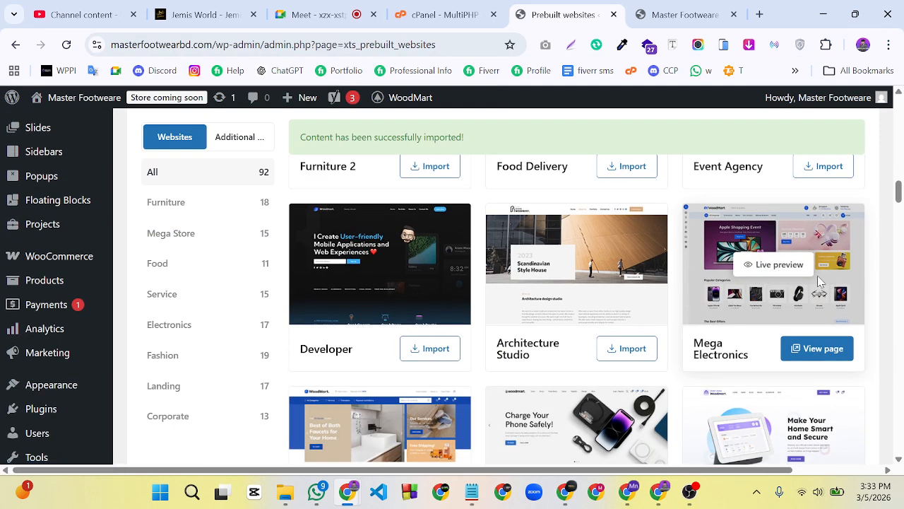
{"action": "right_click", "coordinate": [772, 271]}
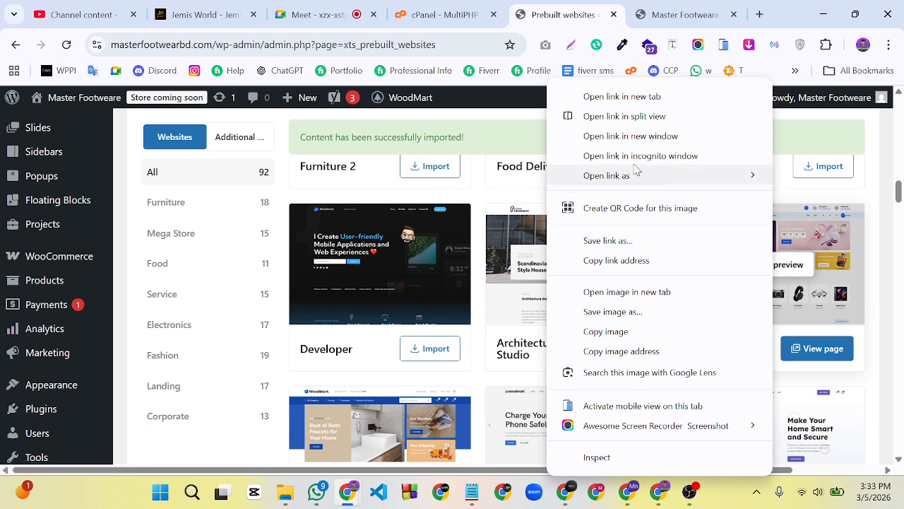
{"action": "left_click", "coordinate": [632, 96]}
{"action": "left_click", "coordinate": [717, 14]}
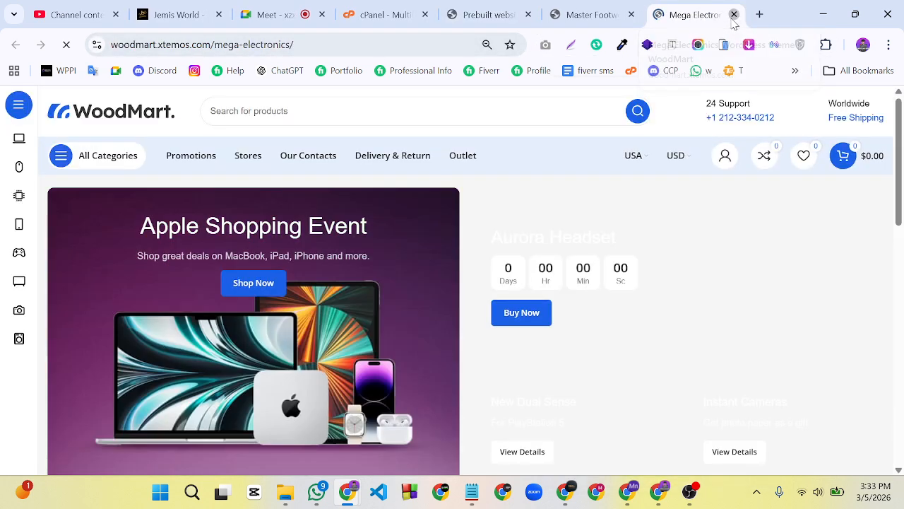
Close the demo preview and look through the imported home page on masterfootwearbd.com
{"action": "left_click", "coordinate": [733, 15]}
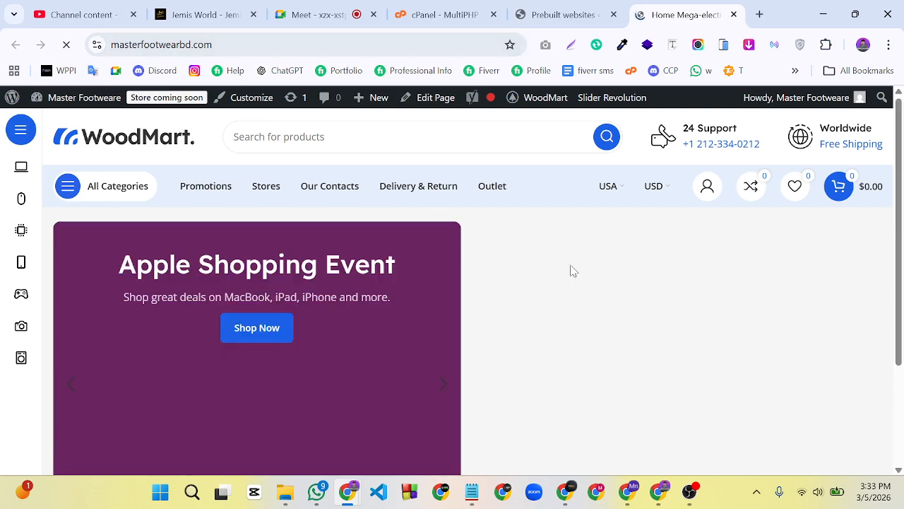
{"action": "scroll", "coordinate": [486, 269], "scroll_direction": "down", "scroll_amount": 15}
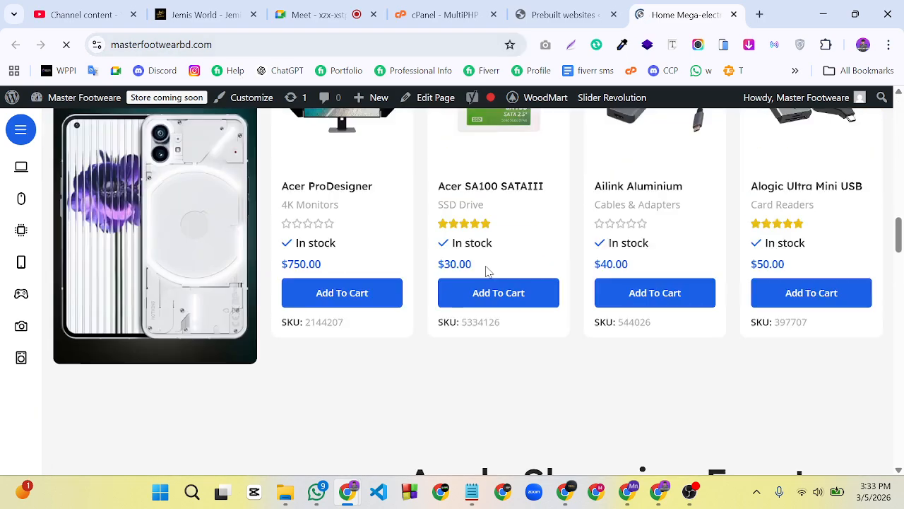
{"action": "scroll", "coordinate": [487, 267], "scroll_direction": "down", "scroll_amount": 10}
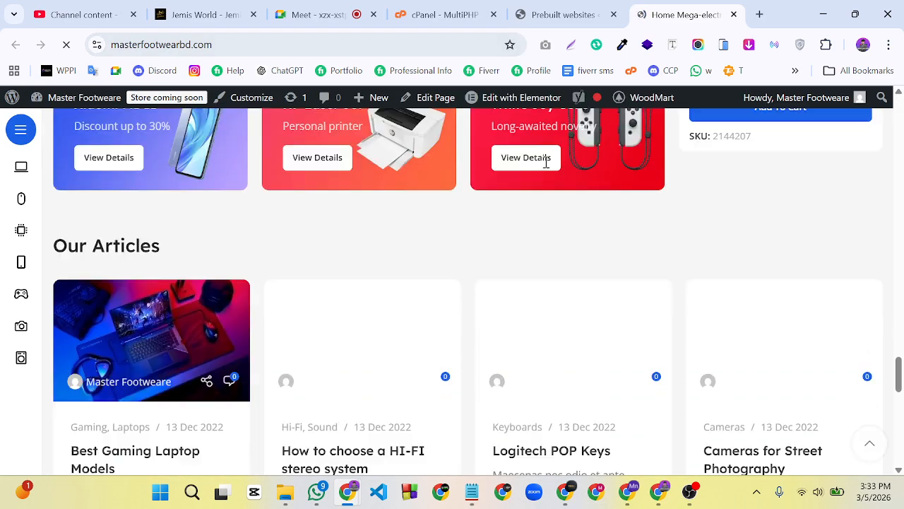
Return to the prebuilt websites and open the T-shirts live preview in a new tab
{"action": "left_click", "coordinate": [575, 12]}
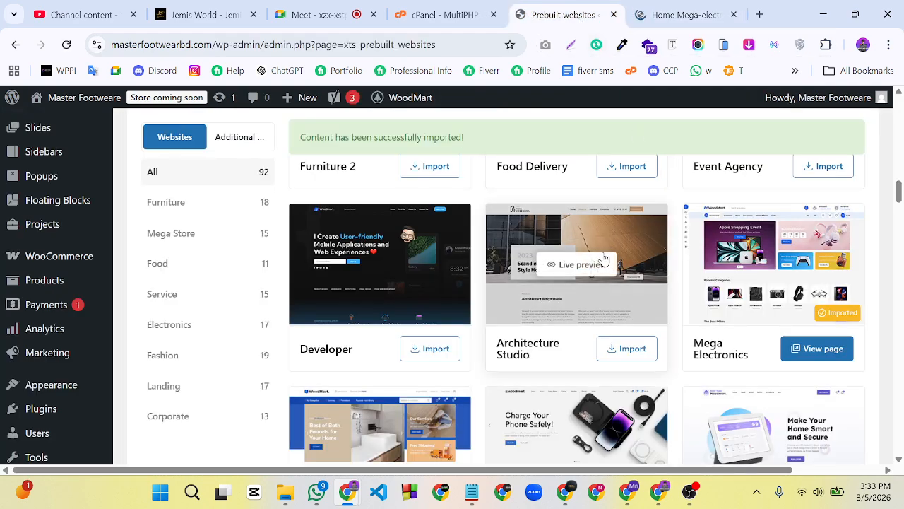
{"action": "scroll", "coordinate": [585, 269], "scroll_direction": "down", "scroll_amount": 10}
{"action": "scroll", "coordinate": [585, 271], "scroll_direction": "up", "scroll_amount": 4}
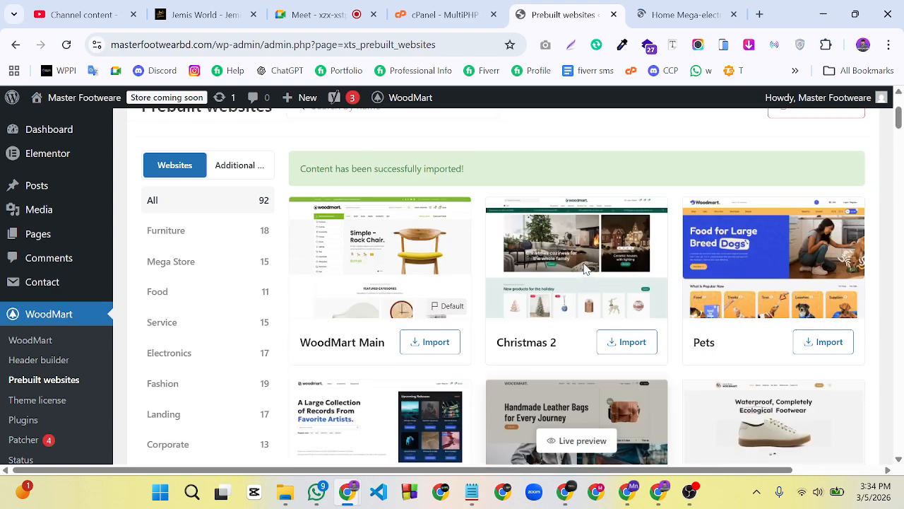
{"action": "scroll", "coordinate": [585, 269], "scroll_direction": "down", "scroll_amount": 6}
{"action": "right_click", "coordinate": [379, 213]}
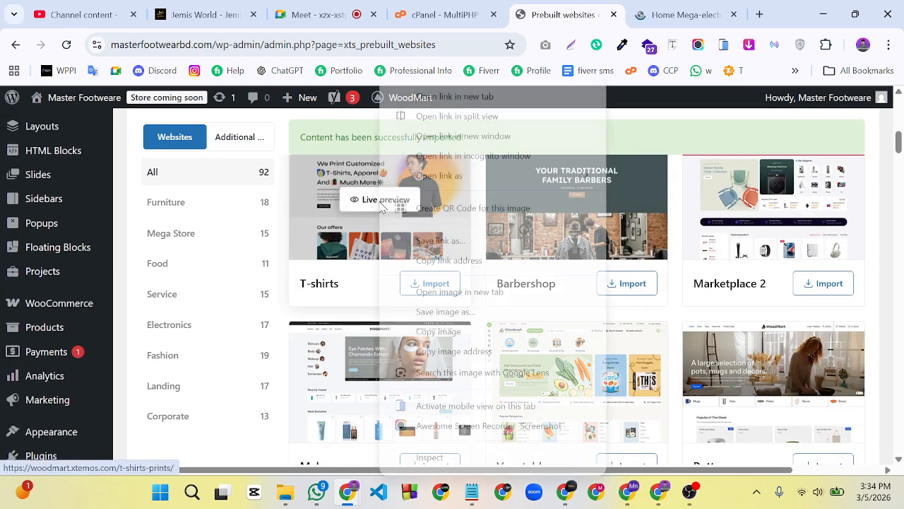
{"action": "left_click", "coordinate": [470, 94]}
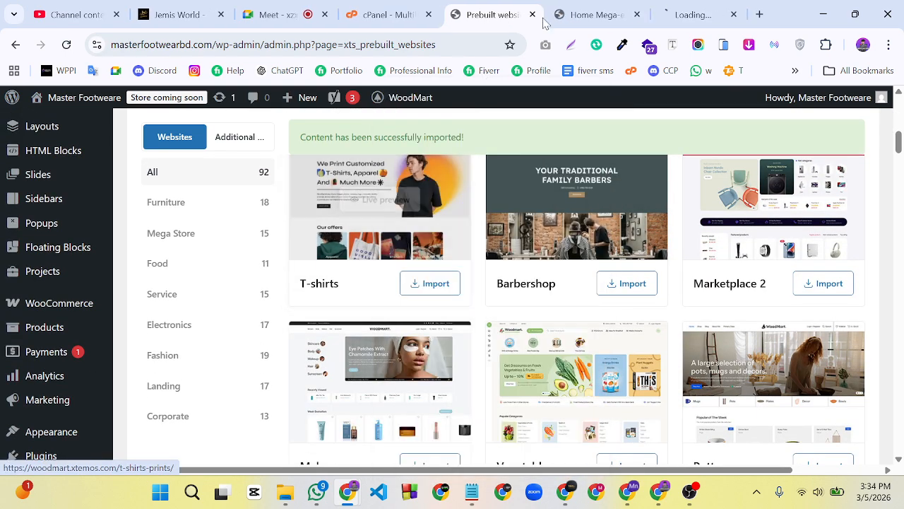
{"action": "left_click", "coordinate": [677, 21]}
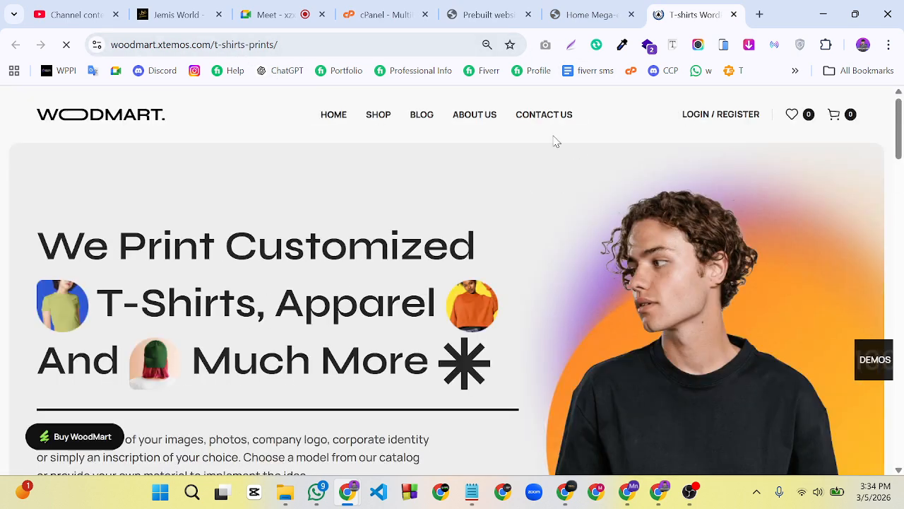
Look through the T-shirts demo page, examining its offer categories, product listings, custom design section and sign-in form
{"action": "scroll", "coordinate": [537, 206], "scroll_direction": "down", "scroll_amount": 15}
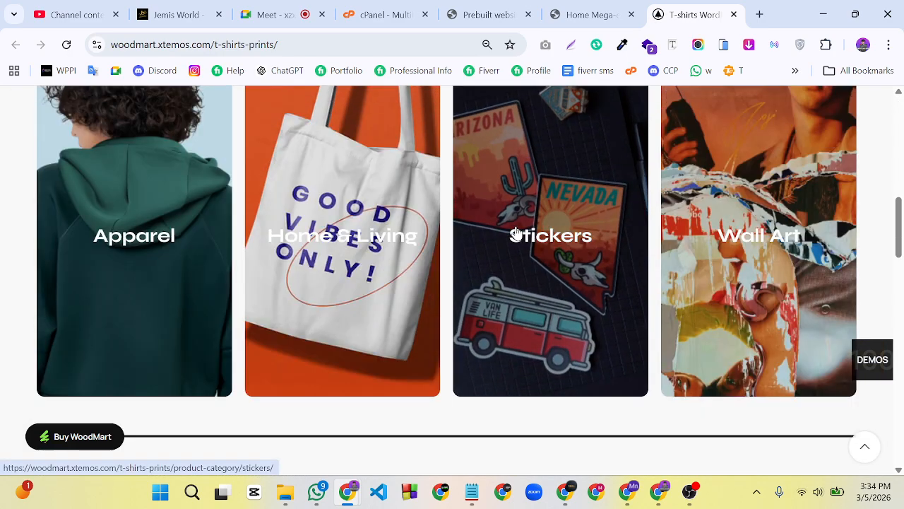
{"action": "scroll", "coordinate": [517, 232], "scroll_direction": "down", "scroll_amount": 12}
{"action": "scroll", "coordinate": [516, 233], "scroll_direction": "up", "scroll_amount": 4}
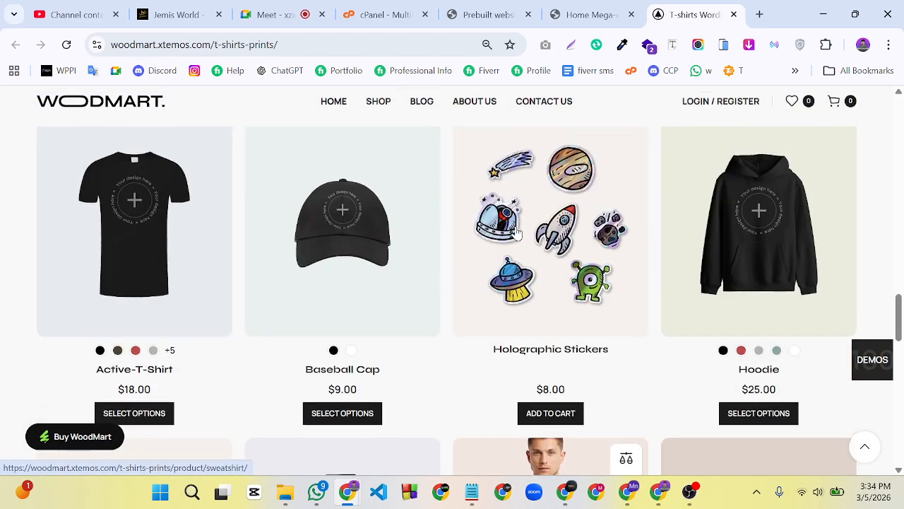
{"action": "scroll", "coordinate": [517, 233], "scroll_direction": "down", "scroll_amount": 1}
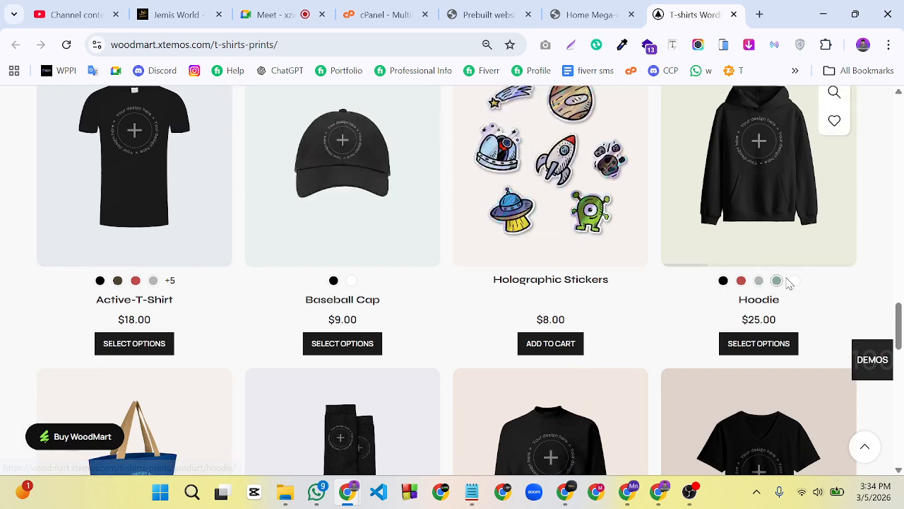
{"action": "scroll", "coordinate": [706, 207], "scroll_direction": "down", "scroll_amount": 4}
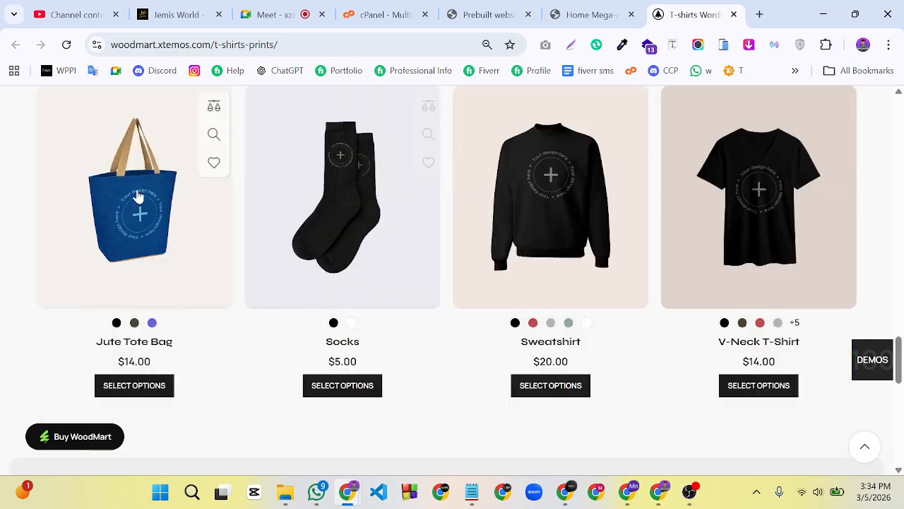
{"action": "scroll", "coordinate": [212, 208], "scroll_direction": "down", "scroll_amount": 3}
{"action": "scroll", "coordinate": [246, 212], "scroll_direction": "down", "scroll_amount": 5}
{"action": "scroll", "coordinate": [369, 214], "scroll_direction": "up", "scroll_amount": 2}
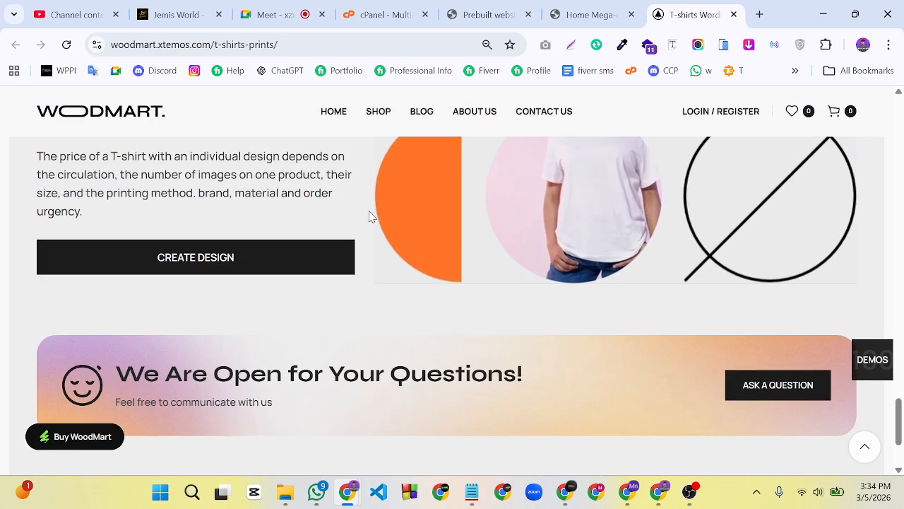
{"action": "scroll", "coordinate": [586, 210], "scroll_direction": "up", "scroll_amount": 2}
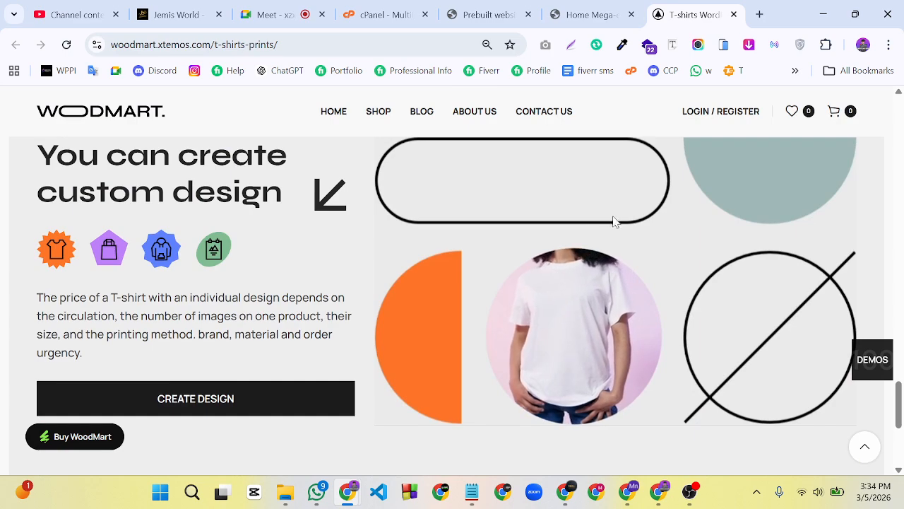
{"action": "scroll", "coordinate": [616, 220], "scroll_direction": "down", "scroll_amount": 4}
{"action": "scroll", "coordinate": [610, 219], "scroll_direction": "up", "scroll_amount": 5}
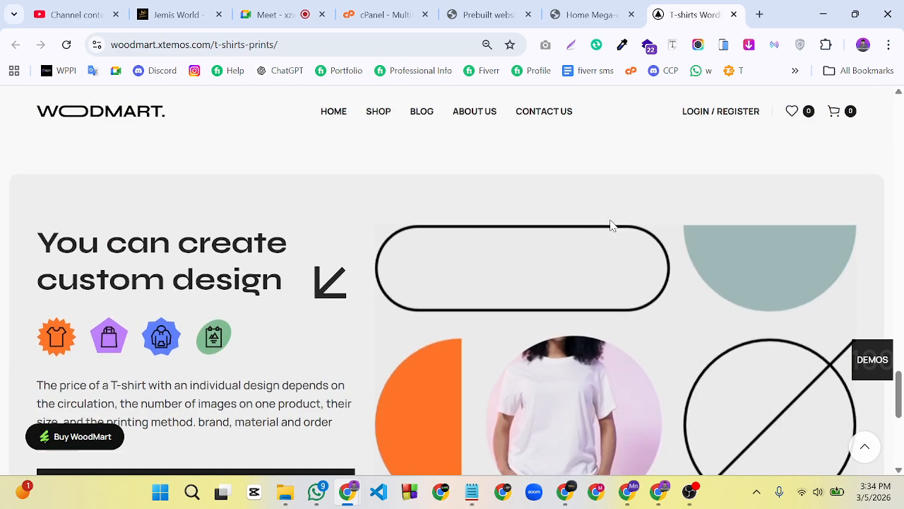
{"action": "scroll", "coordinate": [613, 225], "scroll_direction": "up", "scroll_amount": 10}
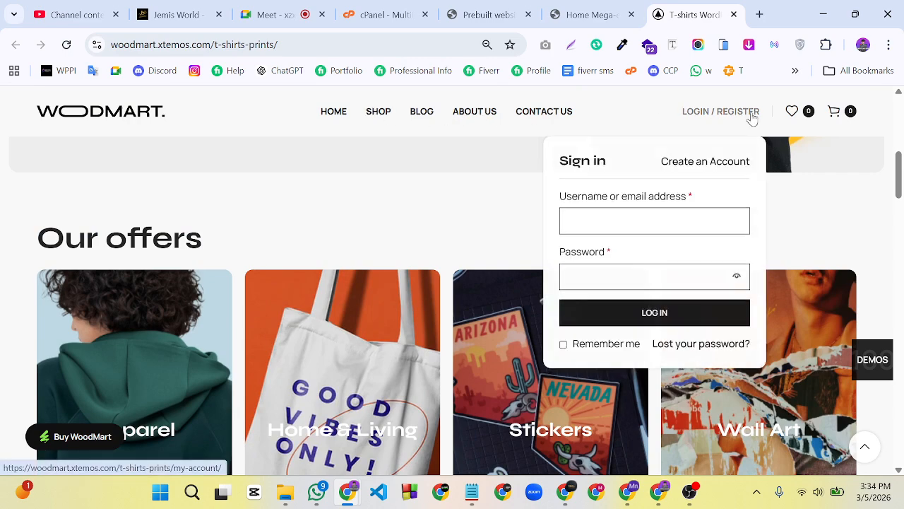
{"action": "scroll", "coordinate": [741, 166], "scroll_direction": "down", "scroll_amount": 10}
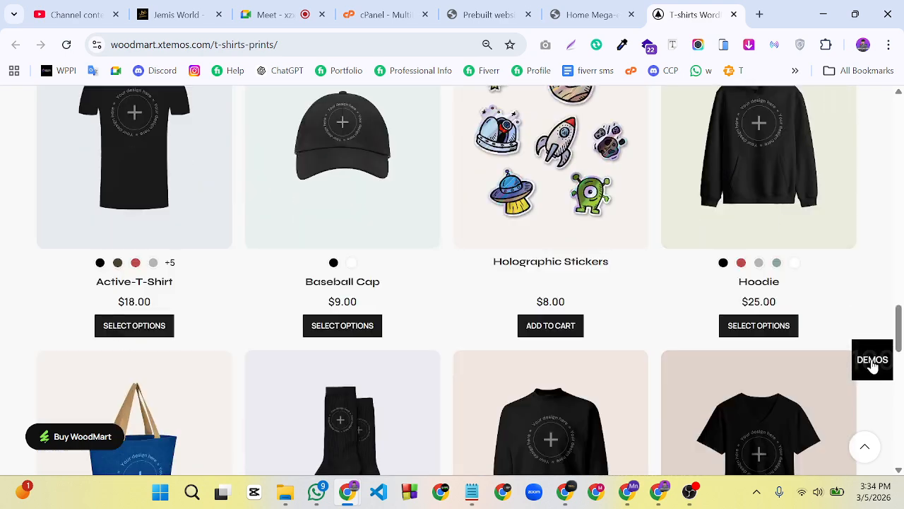
Open the Merchandise demo from WoodMart's demo list and look through its home page from header to footer
{"action": "left_click", "coordinate": [873, 362]}
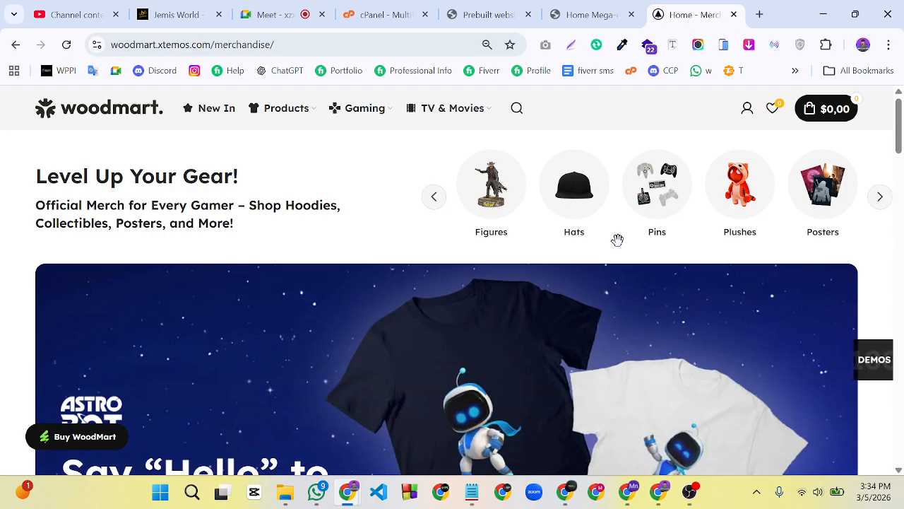
{"action": "scroll", "coordinate": [618, 240], "scroll_direction": "down", "scroll_amount": 10}
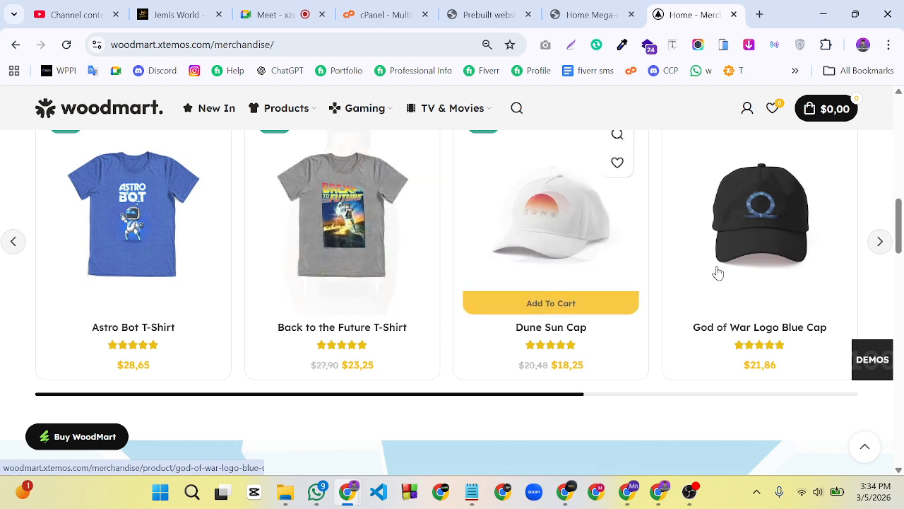
{"action": "scroll", "coordinate": [727, 270], "scroll_direction": "down", "scroll_amount": 5}
{"action": "scroll", "coordinate": [293, 241], "scroll_direction": "down", "scroll_amount": 8}
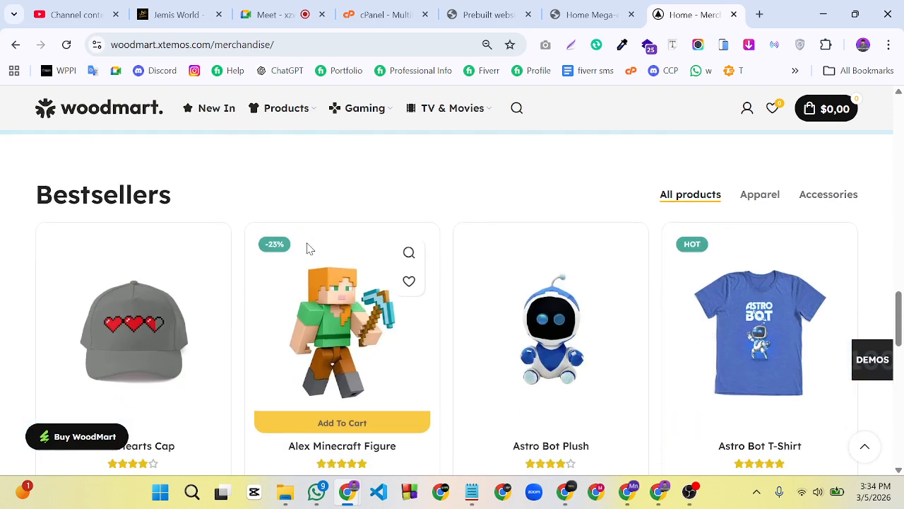
{"action": "scroll", "coordinate": [429, 232], "scroll_direction": "down", "scroll_amount": 2}
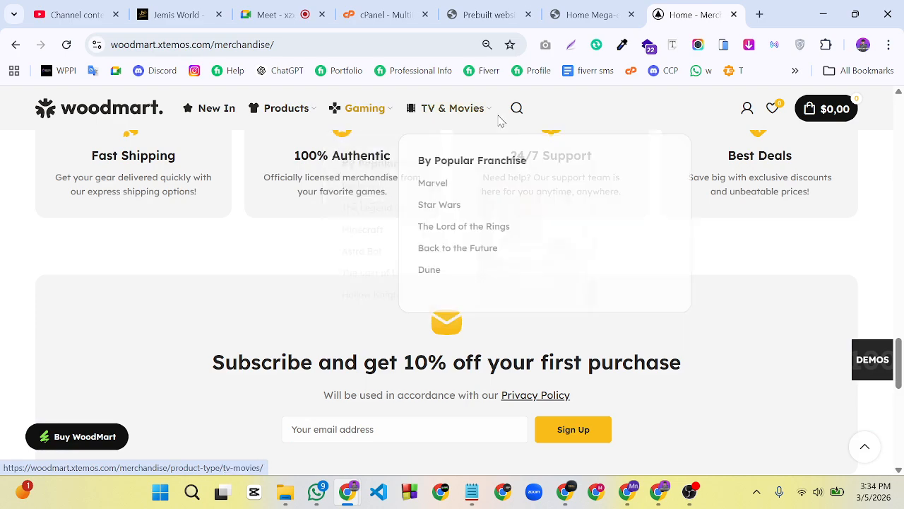
{"action": "scroll", "coordinate": [872, 203], "scroll_direction": "down", "scroll_amount": 6}
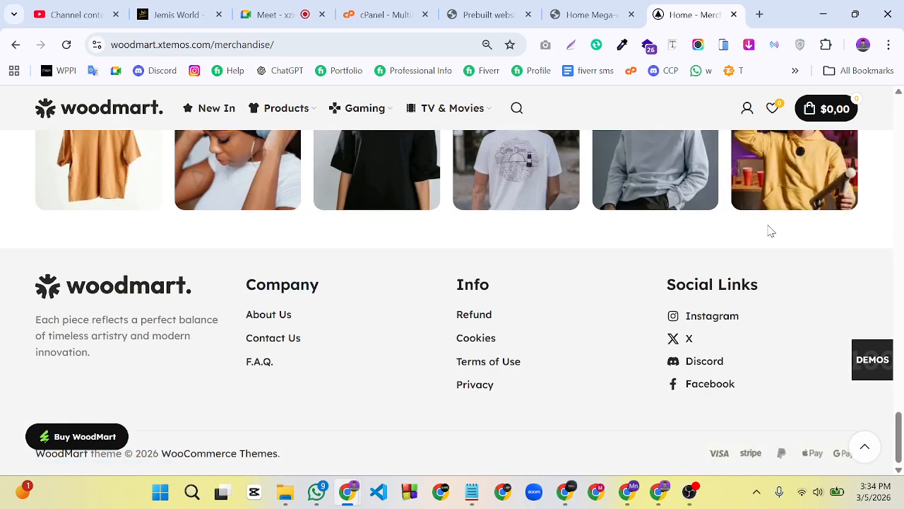
{"action": "scroll", "coordinate": [769, 230], "scroll_direction": "up", "scroll_amount": 14}
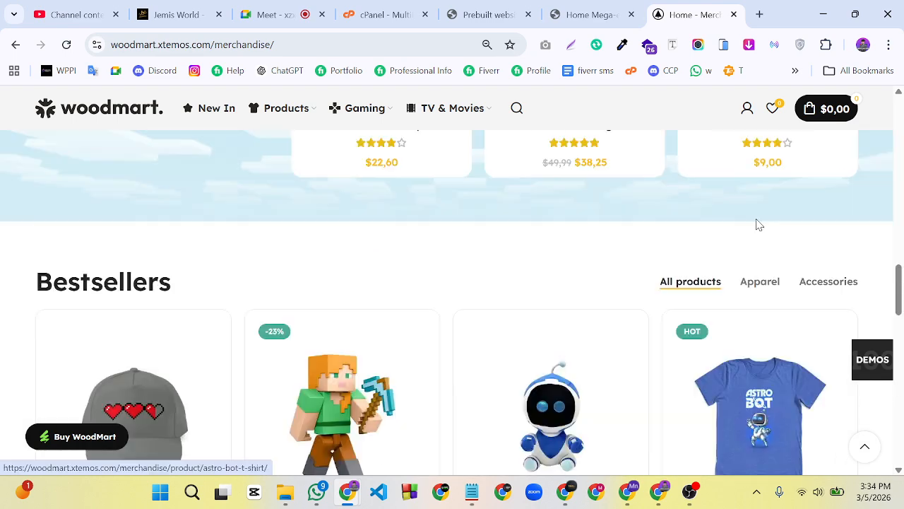
{"action": "scroll", "coordinate": [754, 225], "scroll_direction": "up", "scroll_amount": 12}
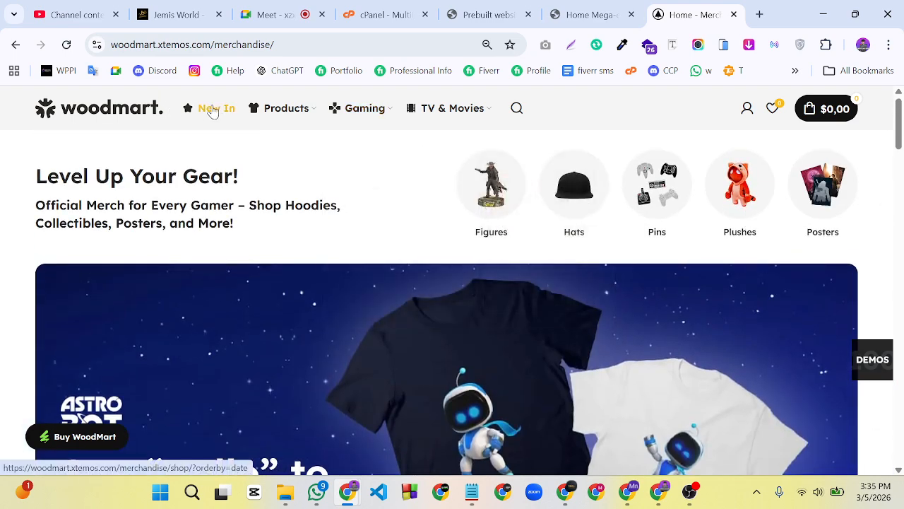
{"action": "scroll", "coordinate": [503, 201], "scroll_direction": "down", "scroll_amount": 3}
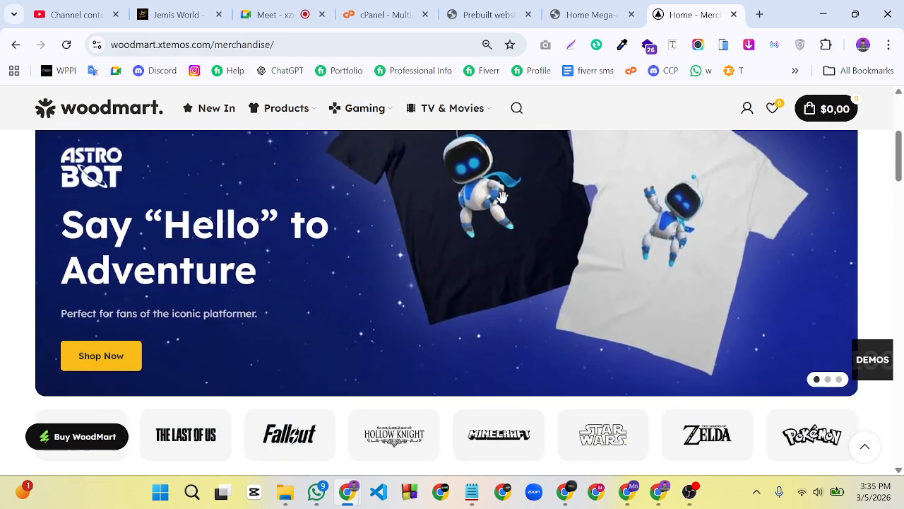
{"action": "scroll", "coordinate": [503, 197], "scroll_direction": "up", "scroll_amount": 3}
Return to the imported masterfootwearbd.com home page, and go back to the start of WoodMart's prebuilt websites list
{"action": "left_click", "coordinate": [616, 27]}
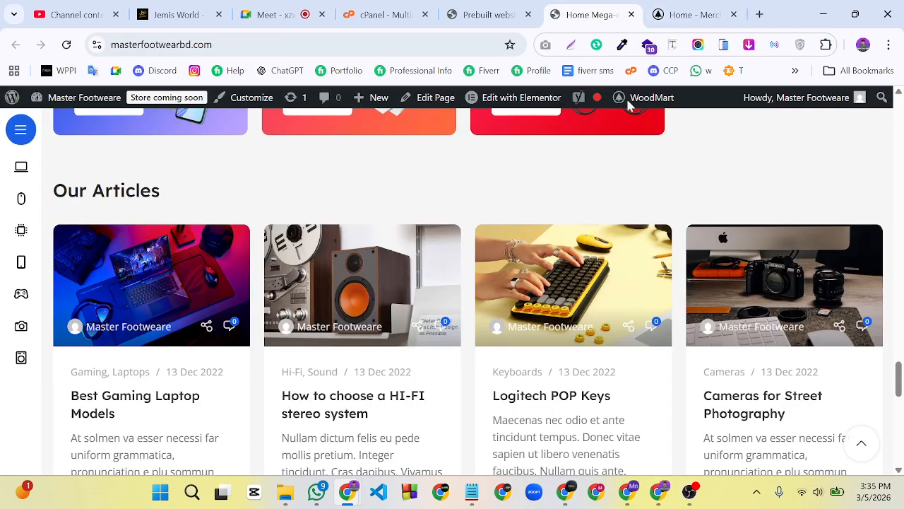
{"action": "scroll", "coordinate": [717, 186], "scroll_direction": "up", "scroll_amount": 10}
{"action": "scroll", "coordinate": [735, 194], "scroll_direction": "up", "scroll_amount": 10}
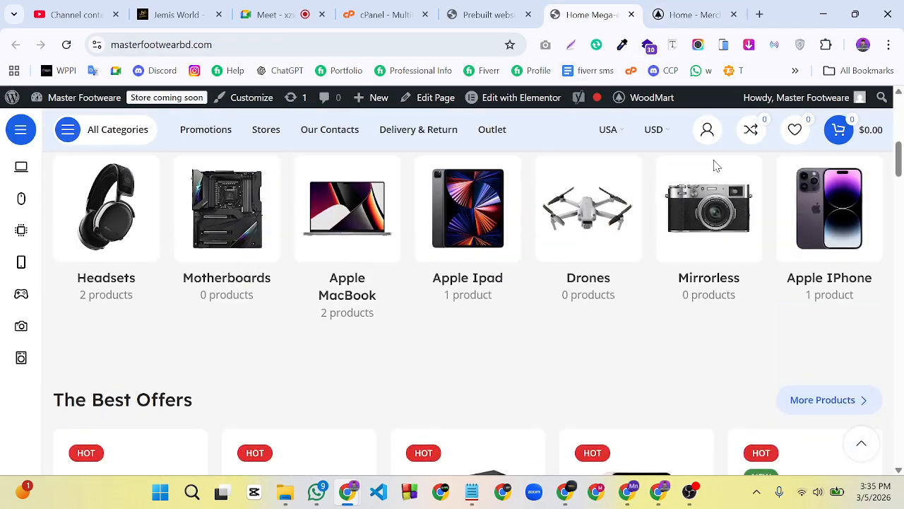
{"action": "left_click", "coordinate": [484, 7]}
{"action": "scroll", "coordinate": [657, 268], "scroll_direction": "up", "scroll_amount": 10}
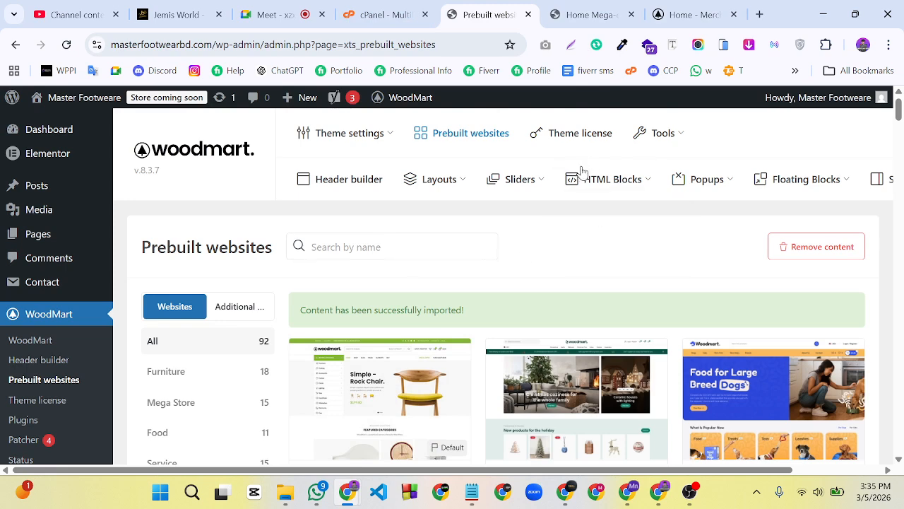
Review the imported Mega Electronics home page on masterfootwearbd.com, examining its banners, categories, product sections and footer
{"action": "left_click", "coordinate": [585, 15]}
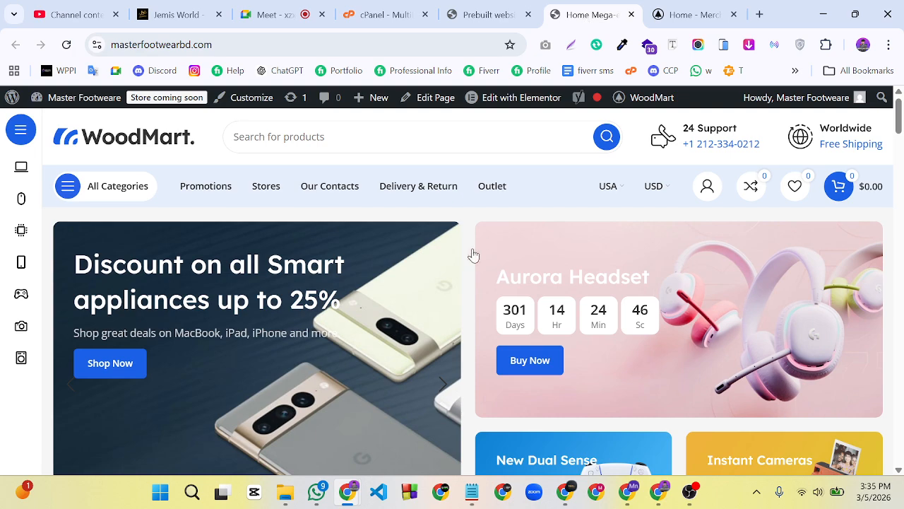
{"action": "scroll", "coordinate": [255, 244], "scroll_direction": "down", "scroll_amount": 5}
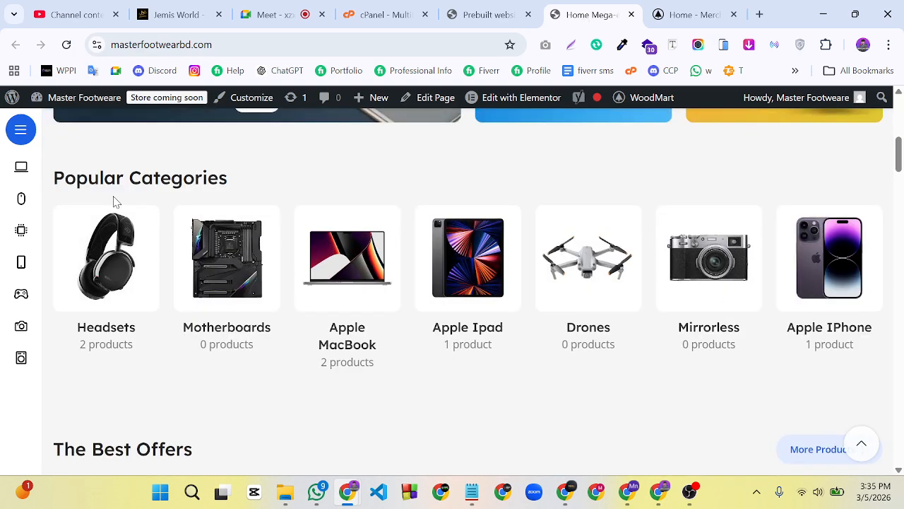
{"action": "scroll", "coordinate": [739, 257], "scroll_direction": "down", "scroll_amount": 5}
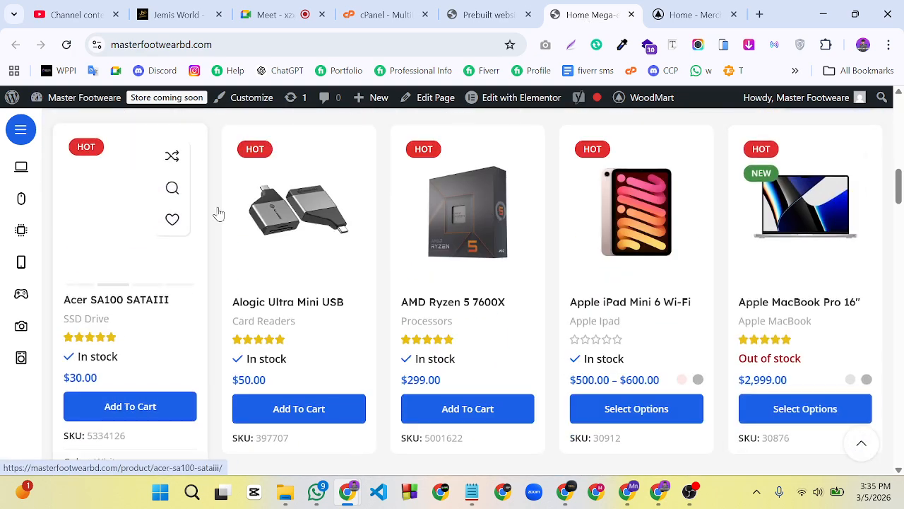
{"action": "scroll", "coordinate": [663, 219], "scroll_direction": "down", "scroll_amount": 5}
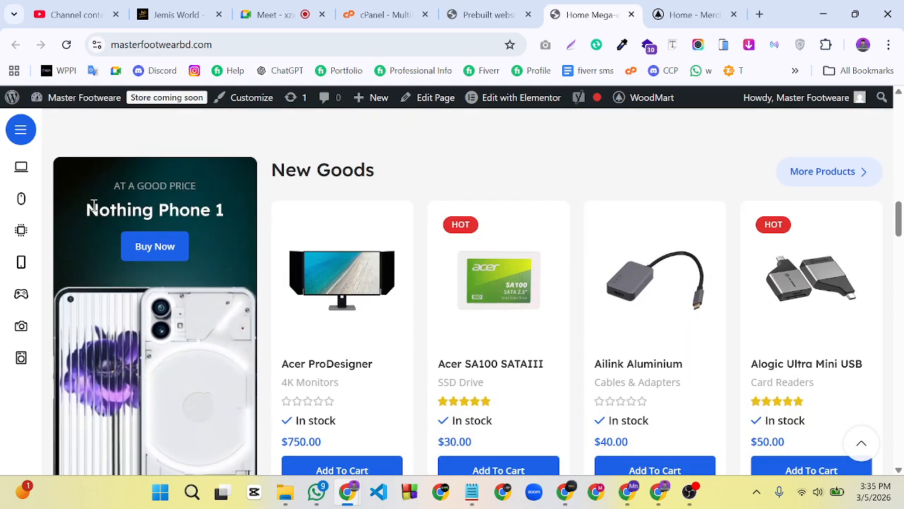
{"action": "scroll", "coordinate": [618, 204], "scroll_direction": "down", "scroll_amount": 10}
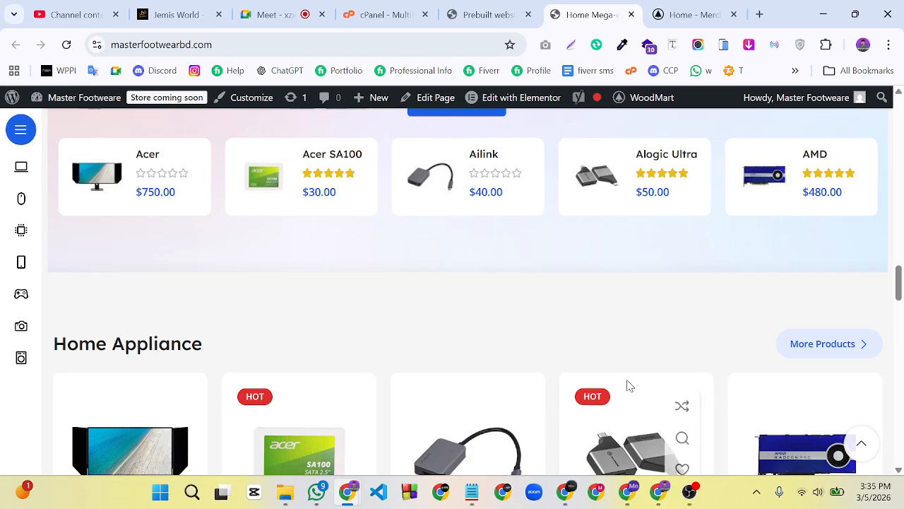
{"action": "scroll", "coordinate": [232, 289], "scroll_direction": "up", "scroll_amount": 5}
{"action": "scroll", "coordinate": [236, 299], "scroll_direction": "down", "scroll_amount": 9}
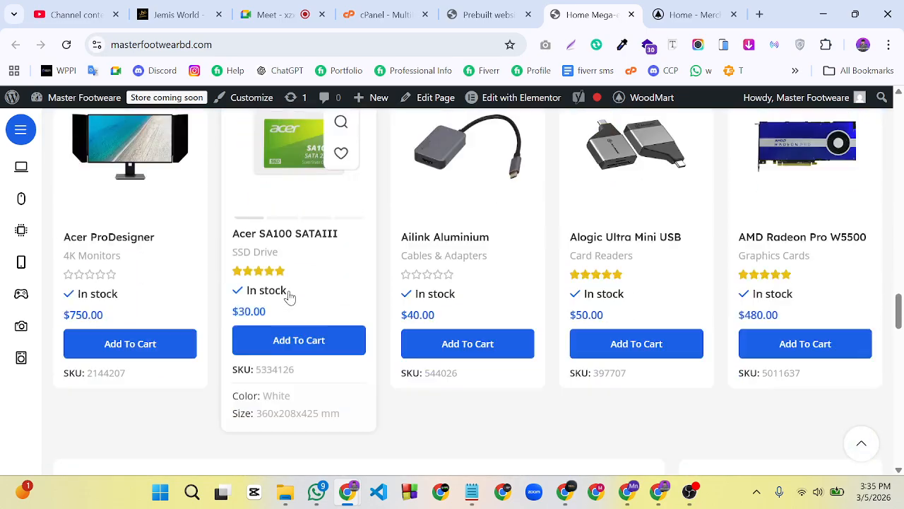
{"action": "scroll", "coordinate": [212, 325], "scroll_direction": "down", "scroll_amount": 10}
{"action": "scroll", "coordinate": [396, 381], "scroll_direction": "up", "scroll_amount": 8}
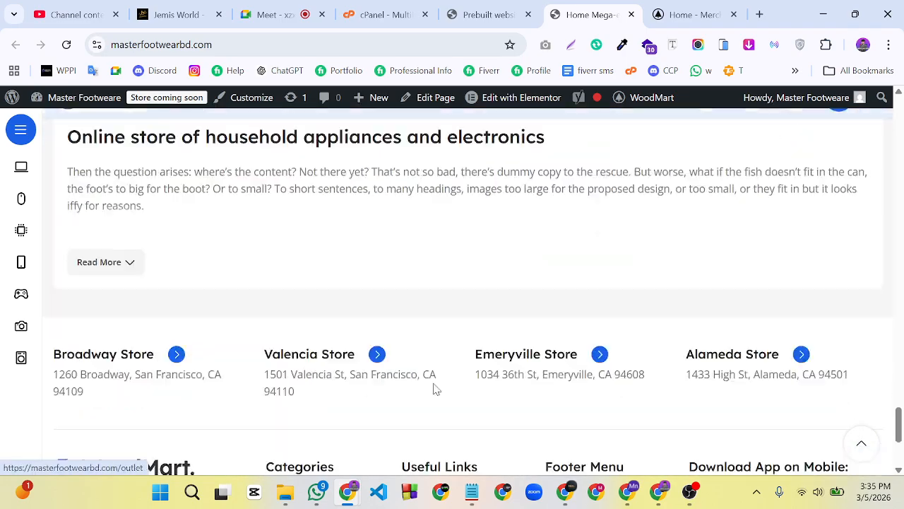
{"action": "scroll", "coordinate": [450, 371], "scroll_direction": "up", "scroll_amount": 15}
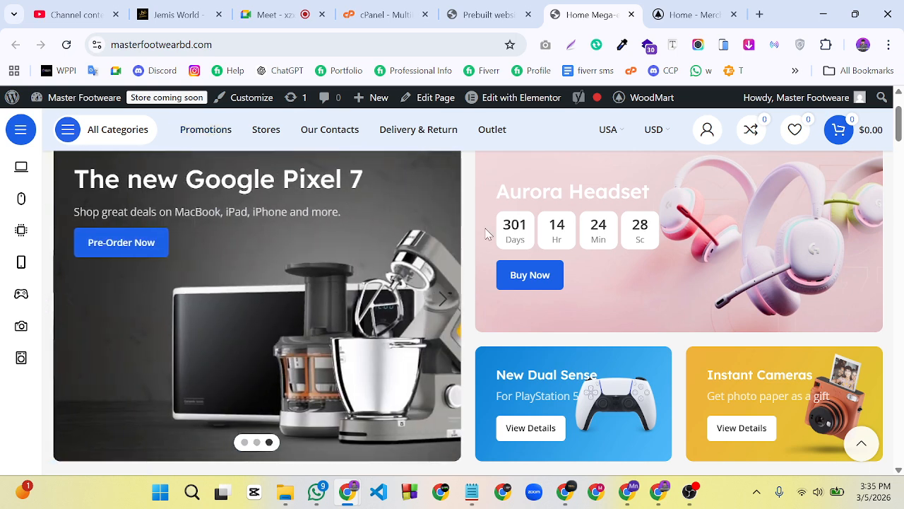
{"action": "scroll", "coordinate": [682, 278], "scroll_direction": "up", "scroll_amount": 2}
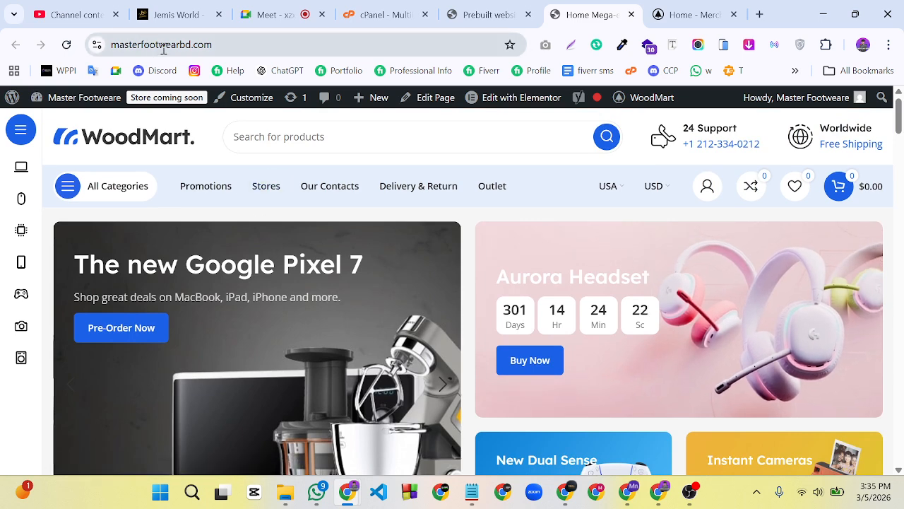
{"action": "scroll", "coordinate": [561, 217], "scroll_direction": "down", "scroll_amount": 5}
{"action": "scroll", "coordinate": [563, 216], "scroll_direction": "up", "scroll_amount": 5}
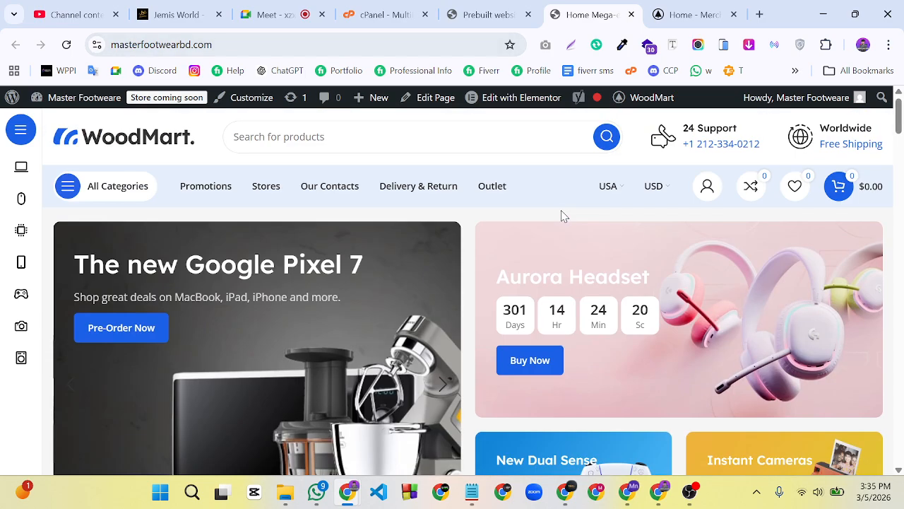
{"action": "scroll", "coordinate": [563, 215], "scroll_direction": "down", "scroll_amount": 10}
{"action": "scroll", "coordinate": [569, 216], "scroll_direction": "up", "scroll_amount": 5}
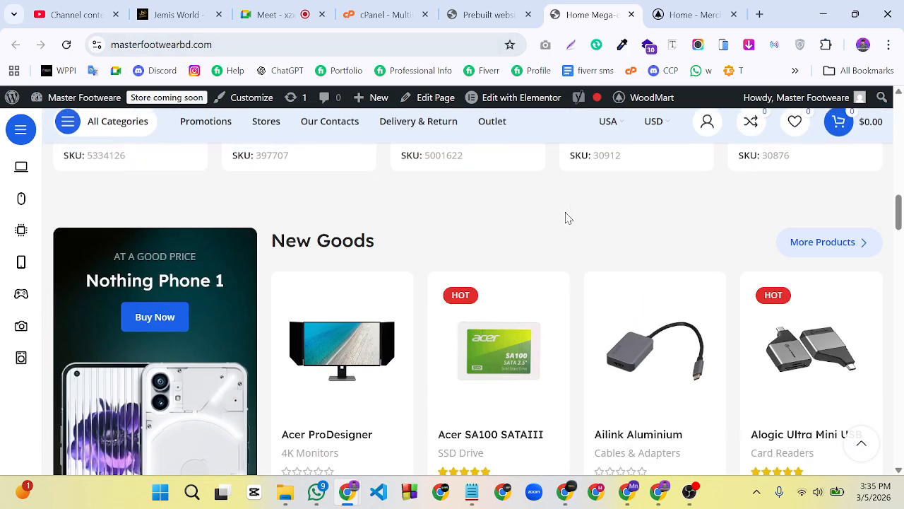
{"action": "scroll", "coordinate": [572, 216], "scroll_direction": "up", "scroll_amount": 5}
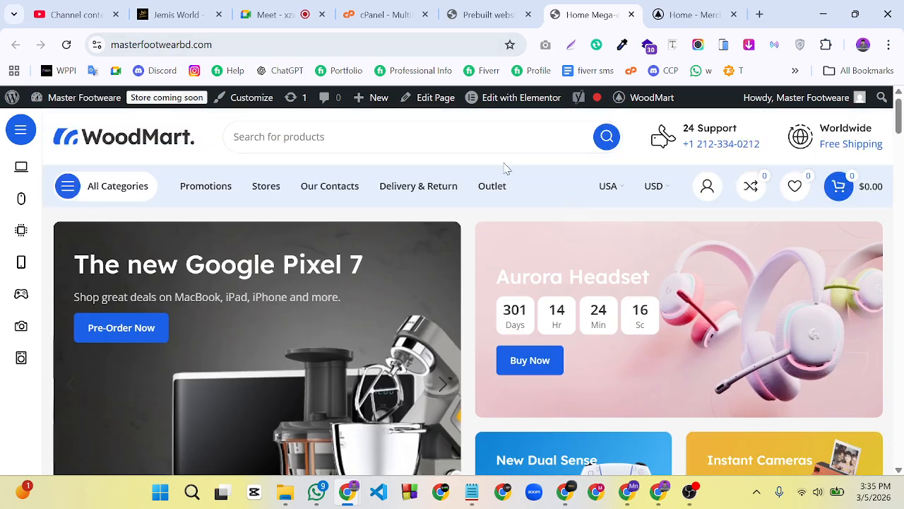
Close the Merchandise demo and open WooCommerce's Site visibility settings from the site's "Store coming soon" notice
{"action": "left_click", "coordinate": [671, 16]}
{"action": "left_click", "coordinate": [734, 14]}
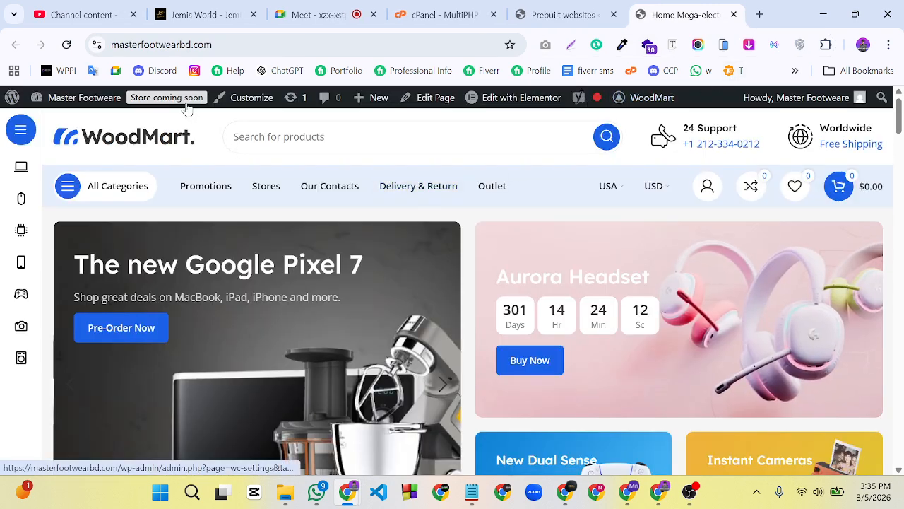
{"action": "left_click", "coordinate": [579, 17]}
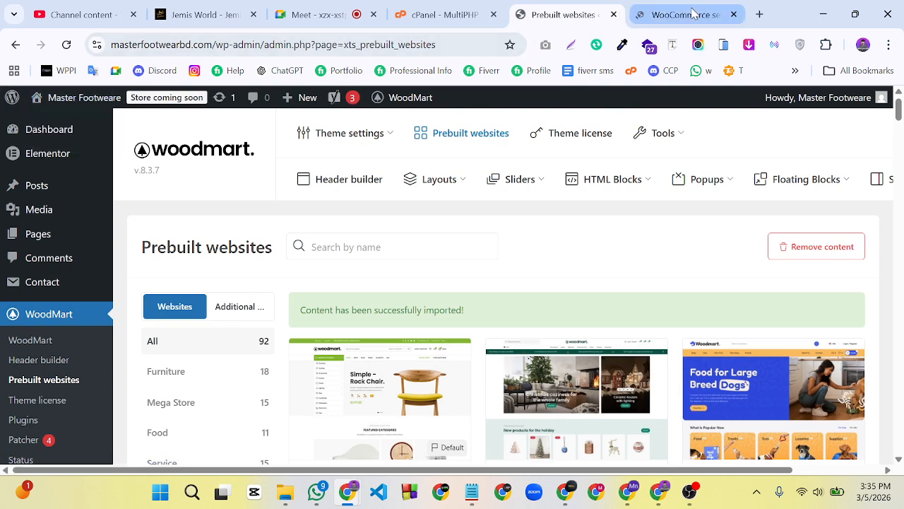
{"action": "left_click", "coordinate": [690, 14]}
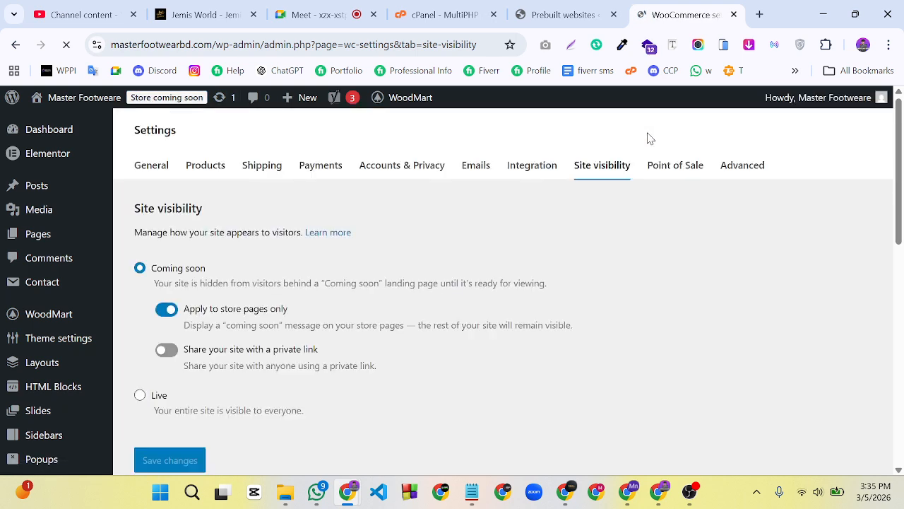
Set WooCommerce's site visibility to Live, save the setting, and open the store's home page
{"action": "left_click", "coordinate": [139, 397]}
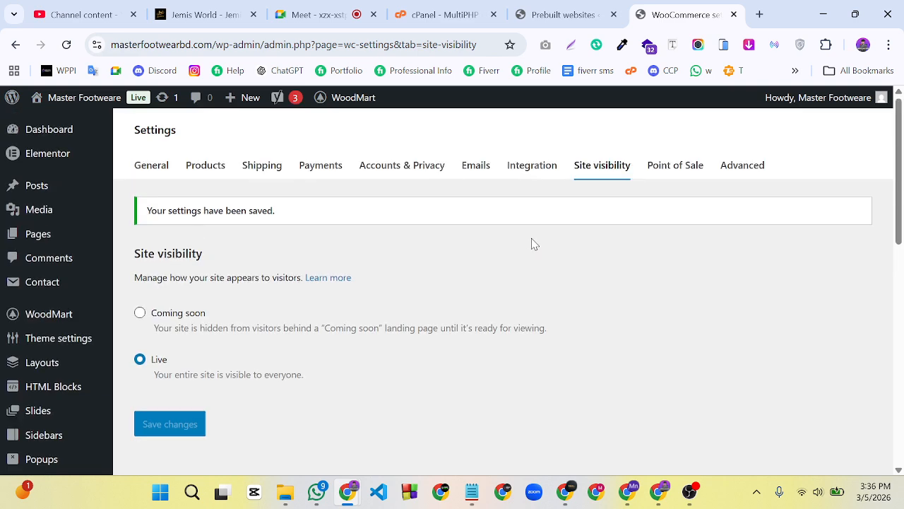
{"action": "mouse_move", "coordinate": [61, 105]}
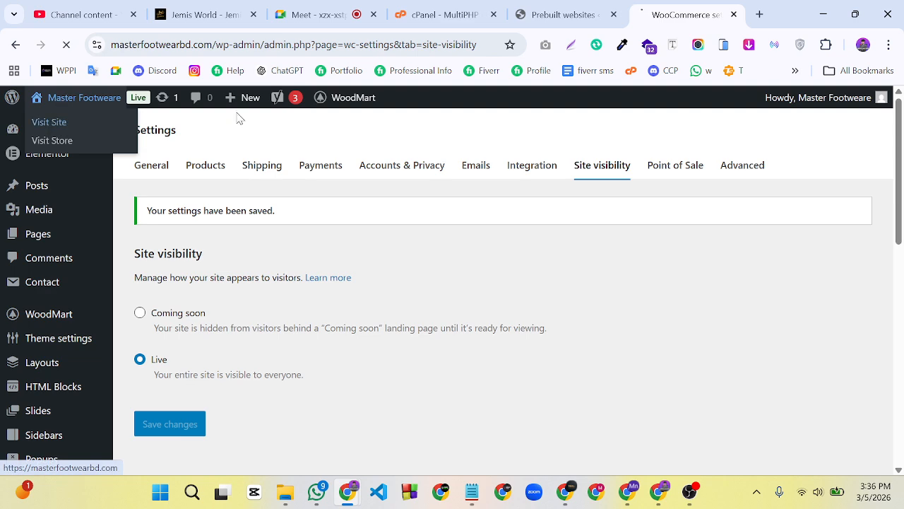
{"action": "left_click", "coordinate": [574, 26]}
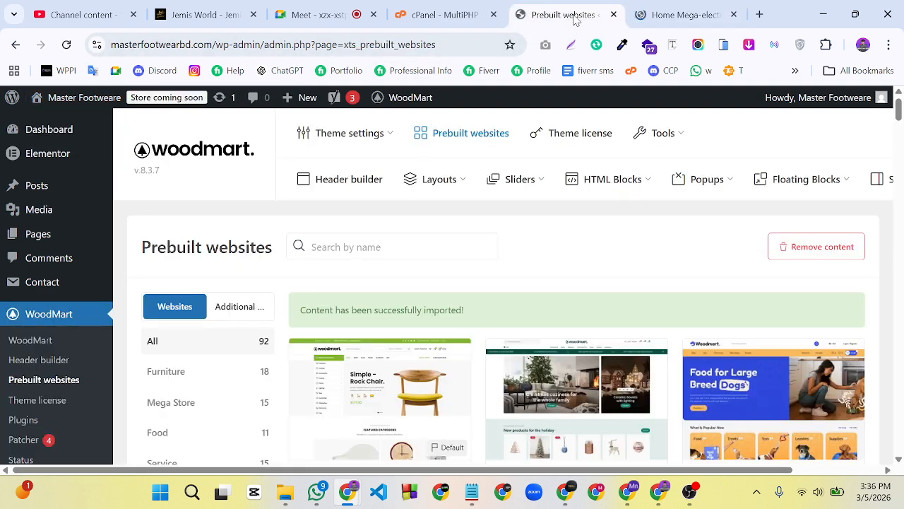
{"action": "left_click", "coordinate": [682, 14]}
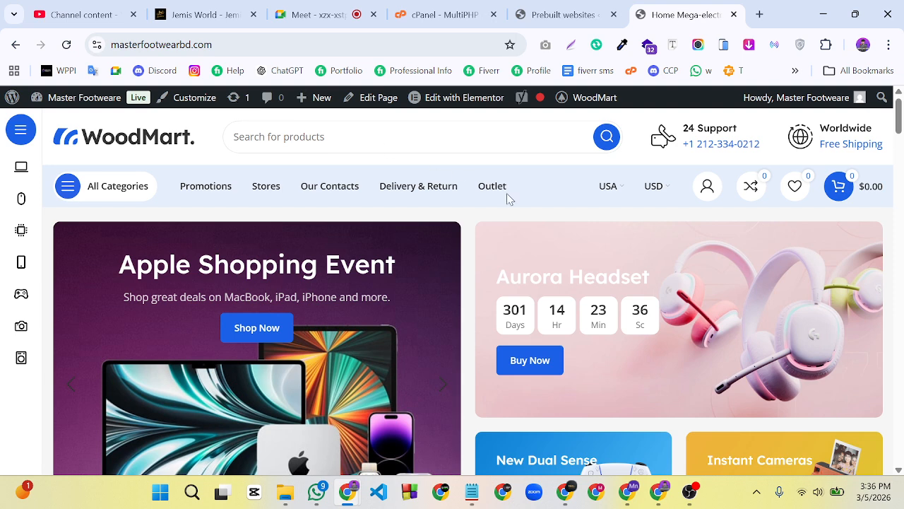
Load the site's home page in place of the prebuilt websites list, check its banners, and open the page for editing in Elementor
{"action": "left_click", "coordinate": [564, 14]}
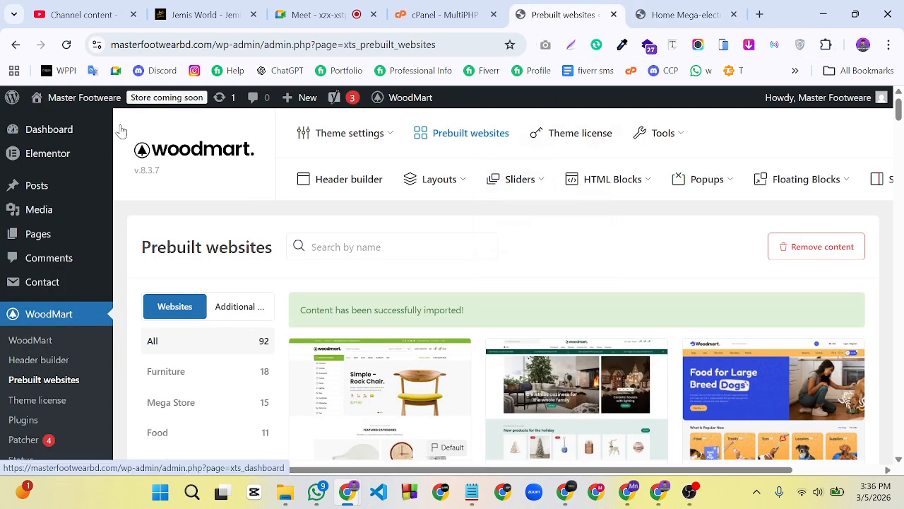
{"action": "mouse_move", "coordinate": [89, 97]}
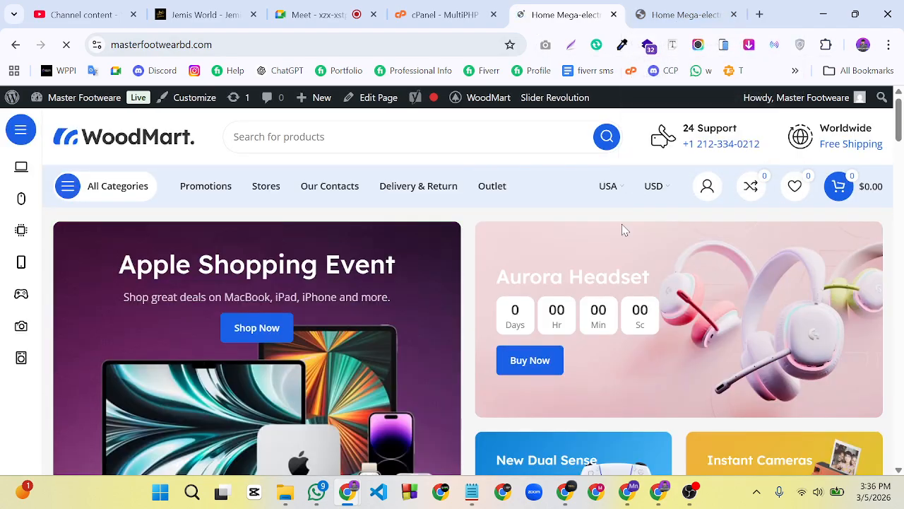
{"action": "scroll", "coordinate": [604, 223], "scroll_direction": "down", "scroll_amount": 4}
{"action": "scroll", "coordinate": [652, 228], "scroll_direction": "up", "scroll_amount": 4}
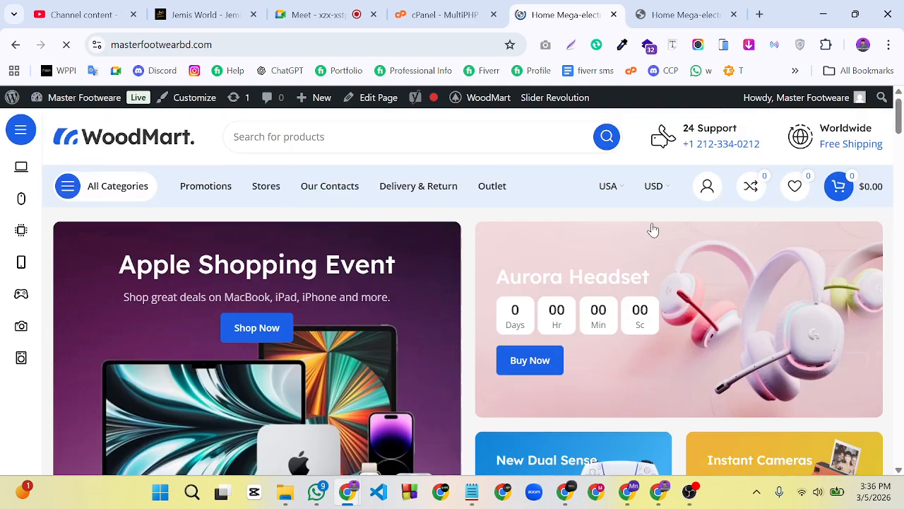
{"action": "scroll", "coordinate": [652, 228], "scroll_direction": "down", "scroll_amount": 6}
{"action": "scroll", "coordinate": [652, 229], "scroll_direction": "up", "scroll_amount": 6}
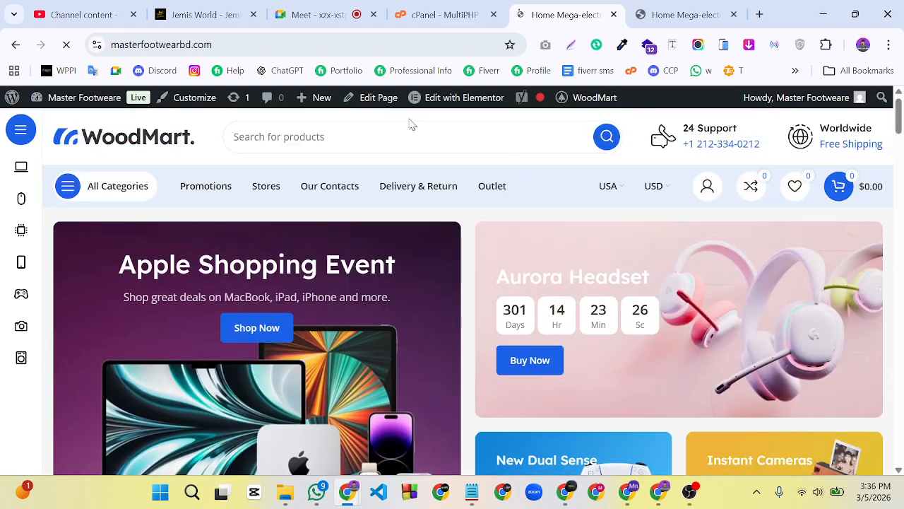
{"action": "mouse_move", "coordinate": [478, 103]}
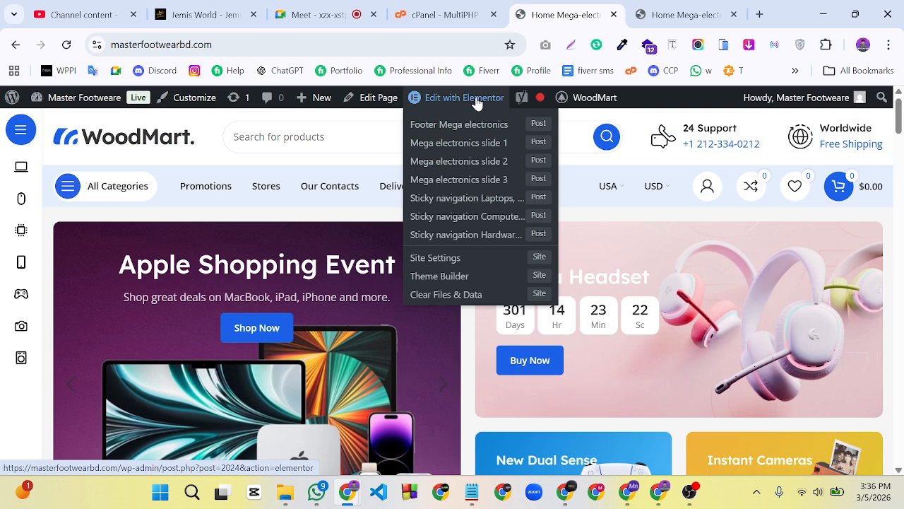
{"action": "left_click", "coordinate": [477, 103]}
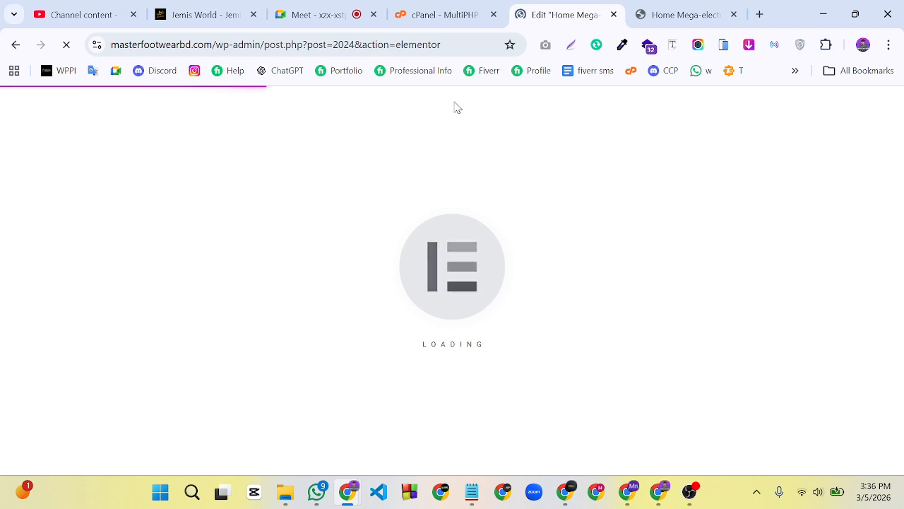
Review the live home page's banners, Popular Categories, The Best Offers and New Goods sections, and return to the Elementor editor
{"action": "left_click", "coordinate": [692, 12]}
{"action": "scroll", "coordinate": [648, 368], "scroll_direction": "down", "scroll_amount": 5}
{"action": "scroll", "coordinate": [648, 367], "scroll_direction": "up", "scroll_amount": 5}
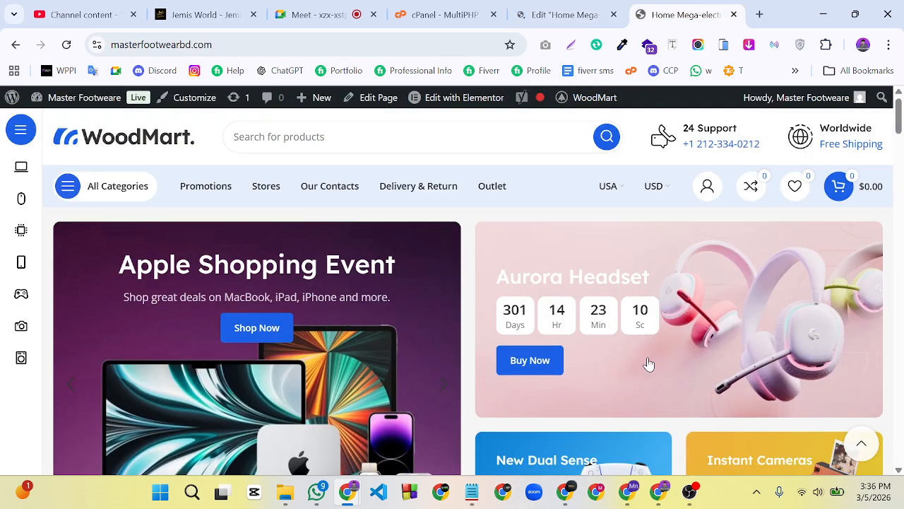
{"action": "scroll", "coordinate": [650, 361], "scroll_direction": "down", "scroll_amount": 6}
{"action": "scroll", "coordinate": [650, 360], "scroll_direction": "up", "scroll_amount": 6}
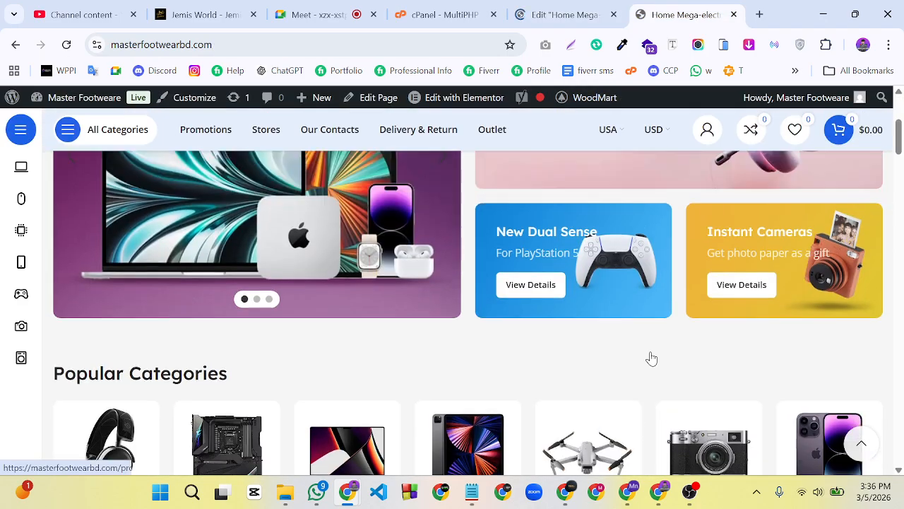
{"action": "scroll", "coordinate": [664, 357], "scroll_direction": "down", "scroll_amount": 6}
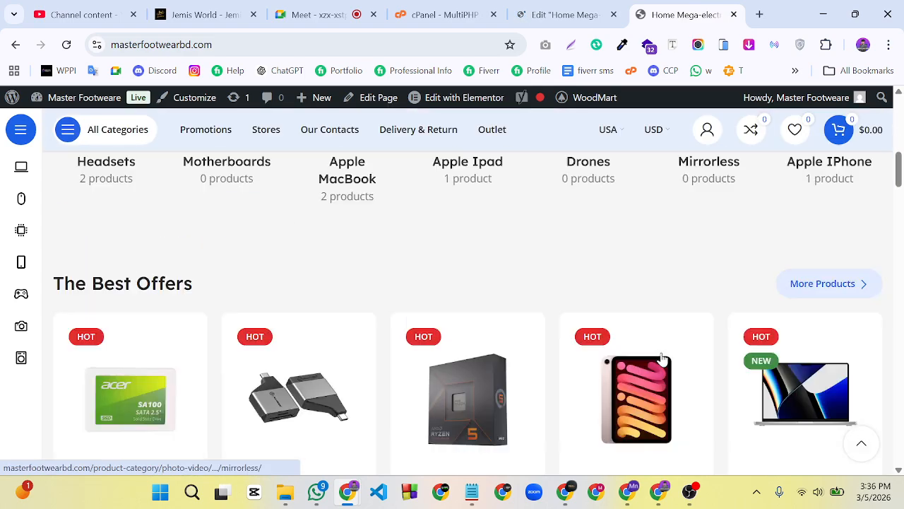
{"action": "scroll", "coordinate": [678, 298], "scroll_direction": "up", "scroll_amount": 5}
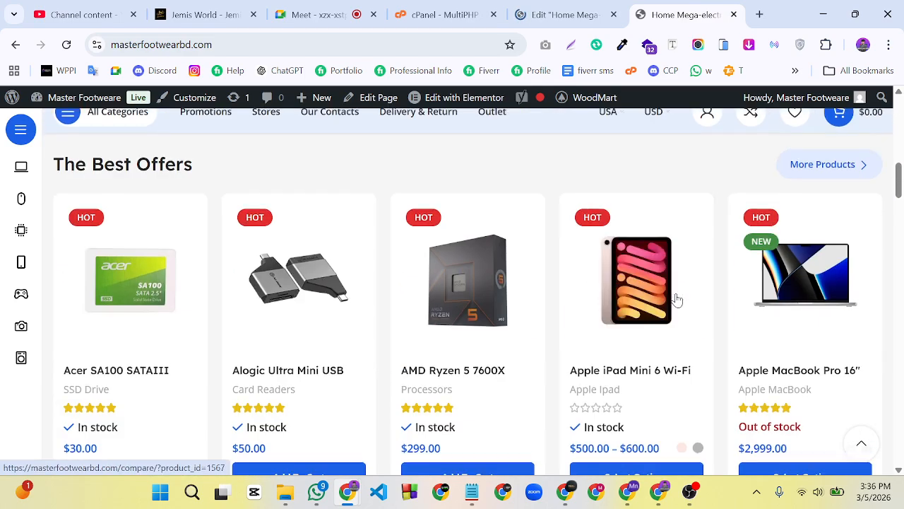
{"action": "scroll", "coordinate": [676, 296], "scroll_direction": "down", "scroll_amount": 3}
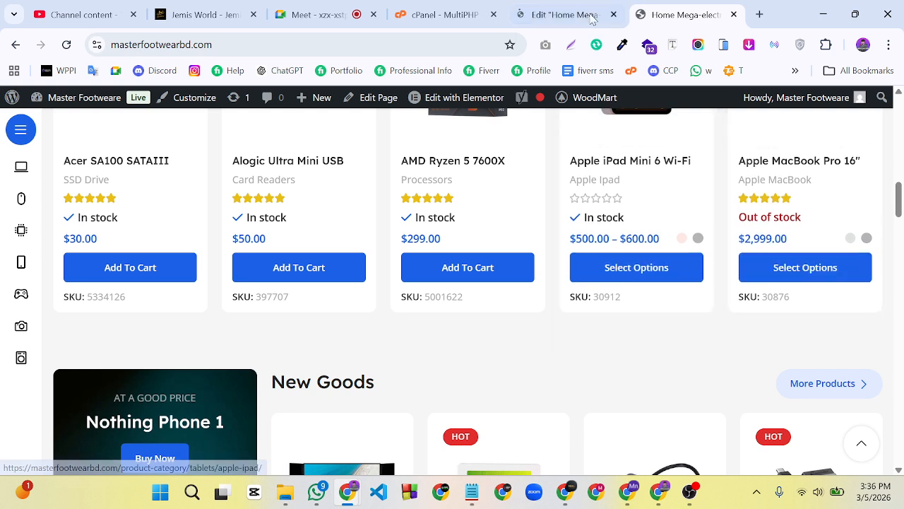
{"action": "left_click", "coordinate": [561, 14]}
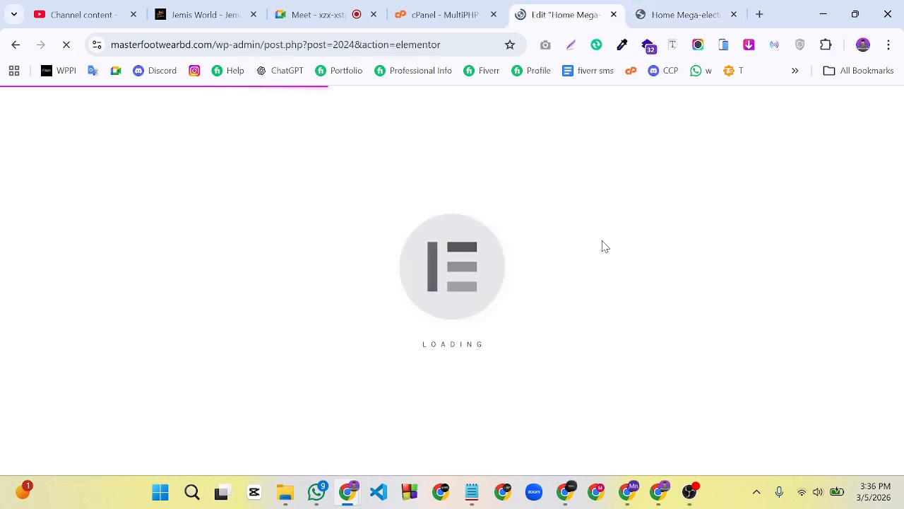
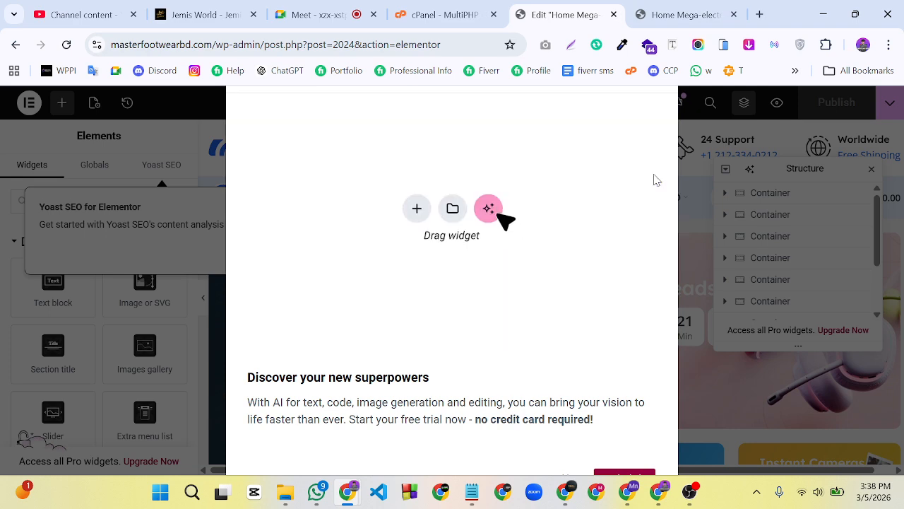
Dismiss Elementor's AI notification and the Yoast SEO introduction in the editor
{"action": "key", "text": "ctrl+minus"}
{"action": "key", "text": "ctrl+minus"}
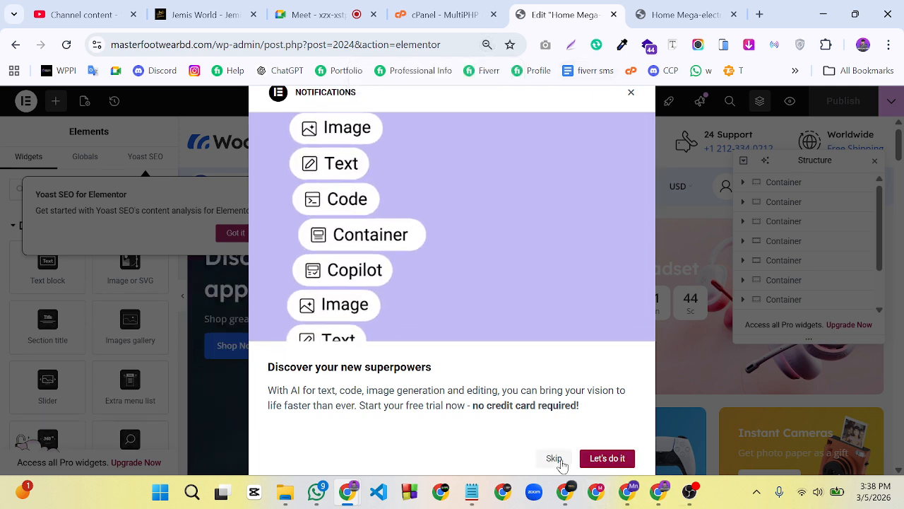
{"action": "left_click", "coordinate": [631, 94]}
{"action": "scroll", "coordinate": [599, 199], "scroll_direction": "down", "scroll_amount": 1}
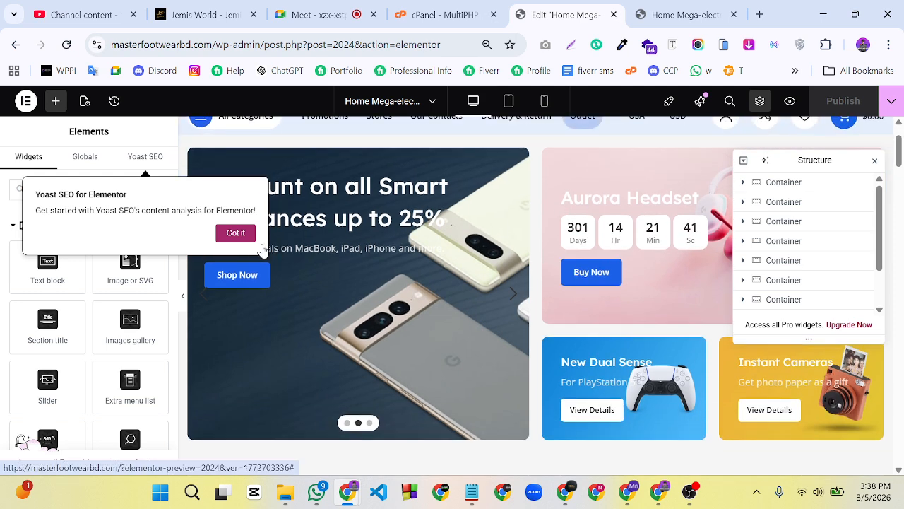
{"action": "left_click", "coordinate": [236, 233]}
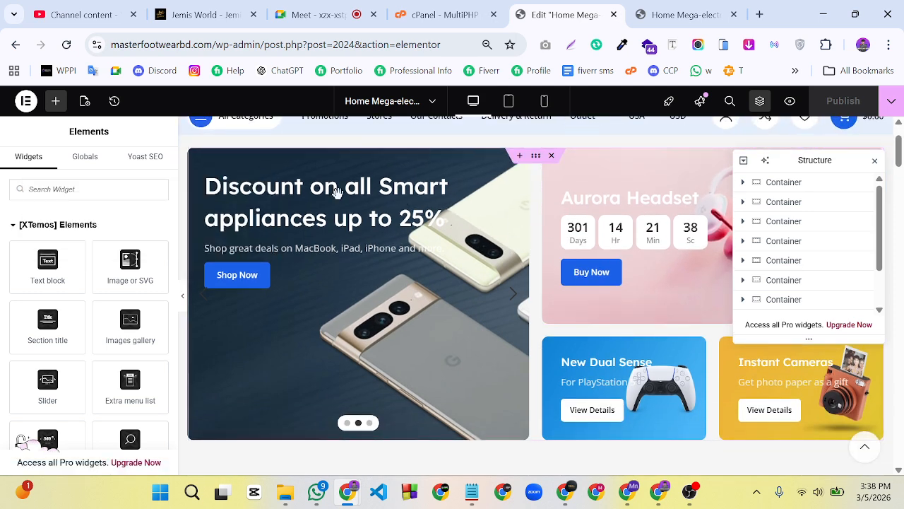
Delete the hero section's inner container that holds the Aurora Headset, New Dual Sense and Instant Cameras banners
{"action": "scroll", "coordinate": [537, 226], "scroll_direction": "down", "scroll_amount": 3}
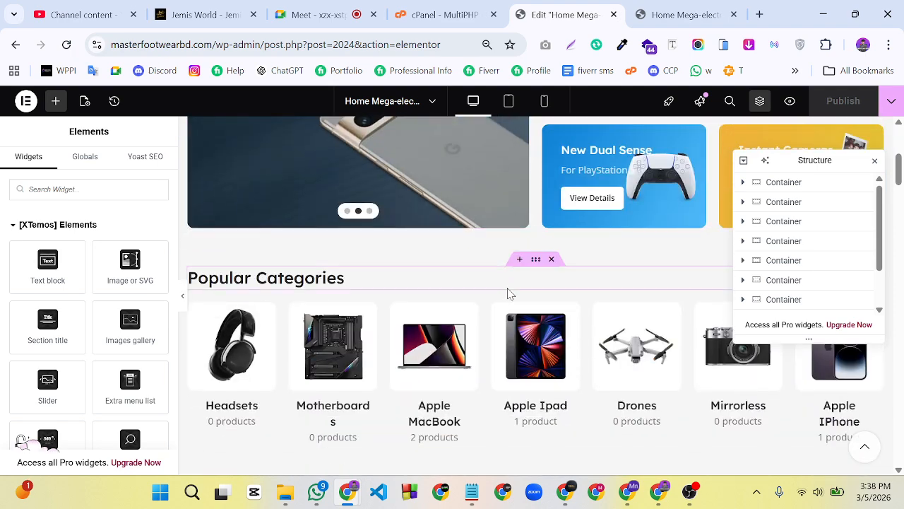
{"action": "scroll", "coordinate": [545, 258], "scroll_direction": "up", "scroll_amount": 4}
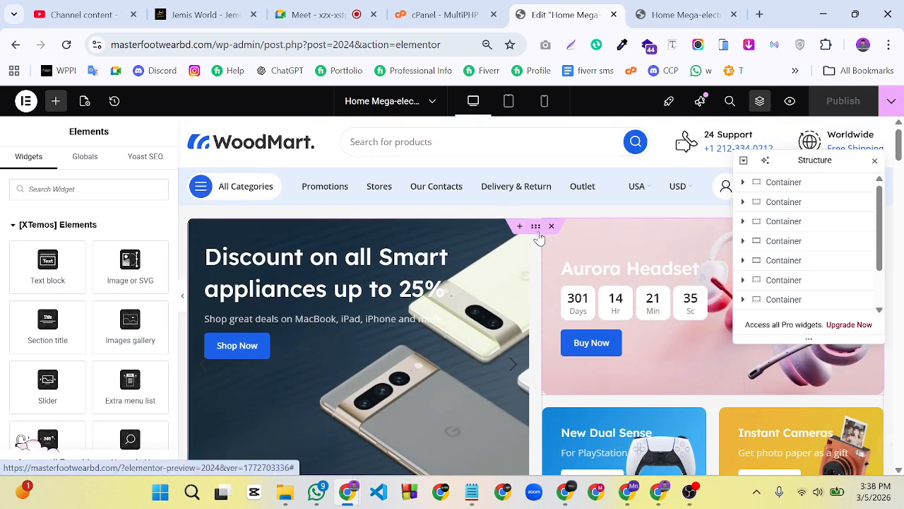
{"action": "left_click", "coordinate": [536, 229]}
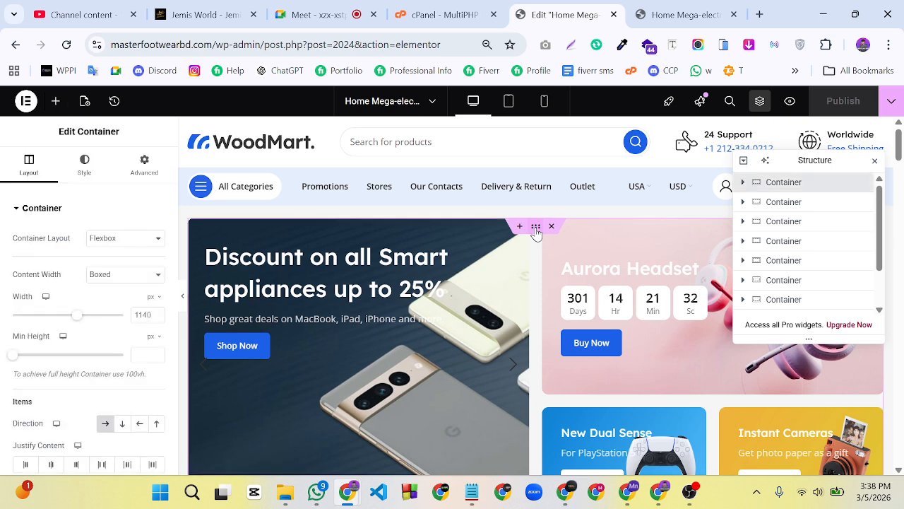
{"action": "left_click", "coordinate": [743, 182]}
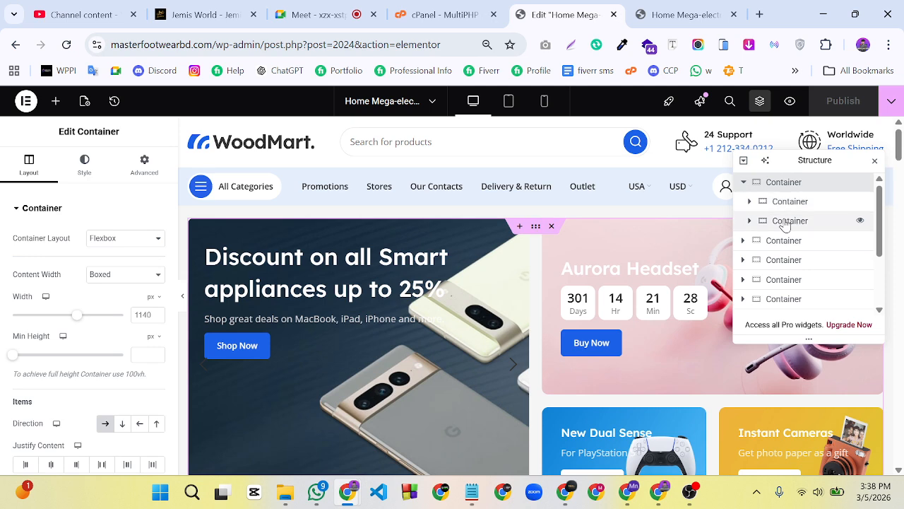
{"action": "left_click", "coordinate": [789, 221]}
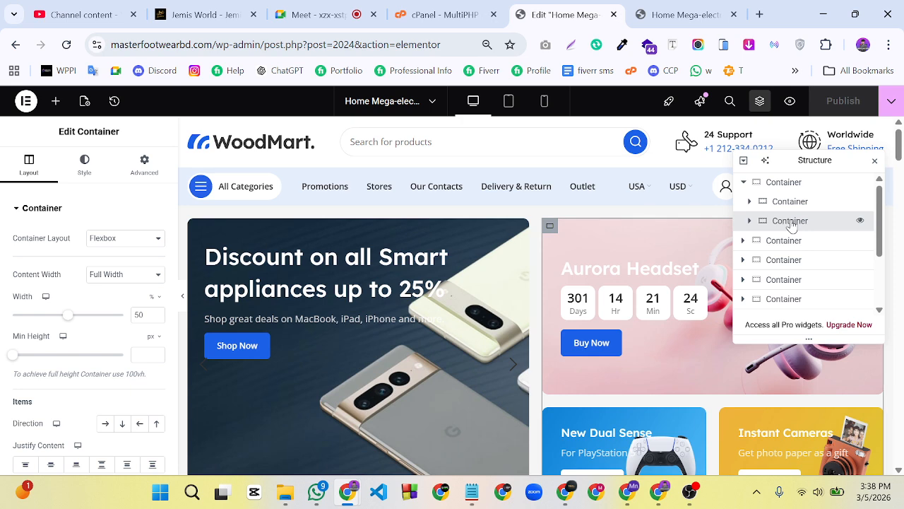
{"action": "right_click", "coordinate": [791, 222]}
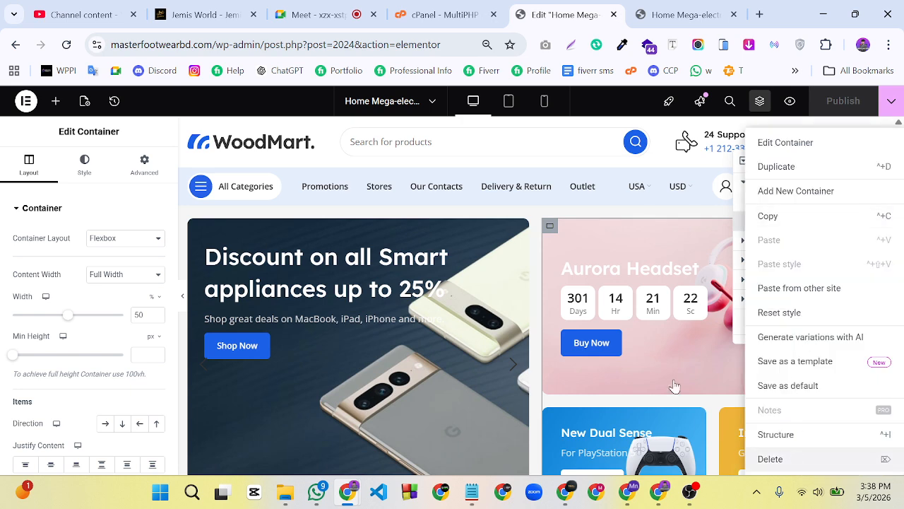
{"action": "key", "text": "Delete"}
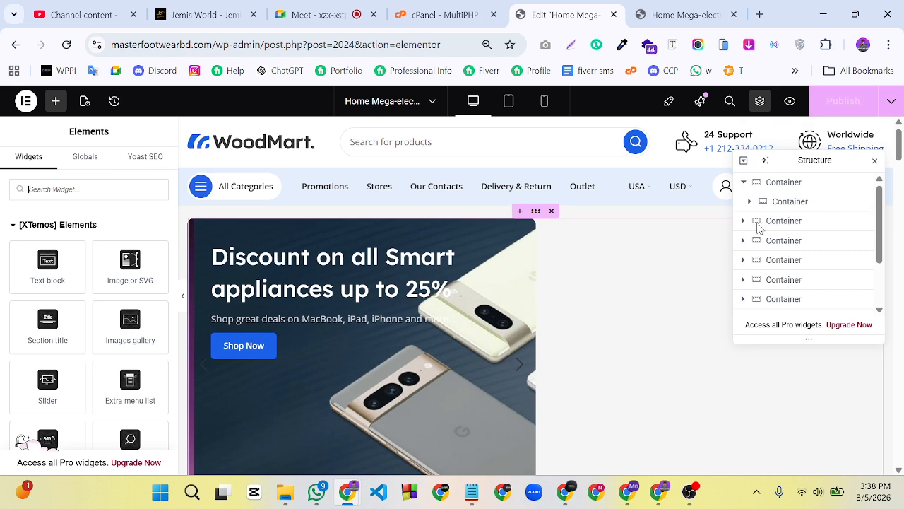
Delete the Slider widget from the remaining inner container of the hero section
{"action": "left_click", "coordinate": [749, 202]}
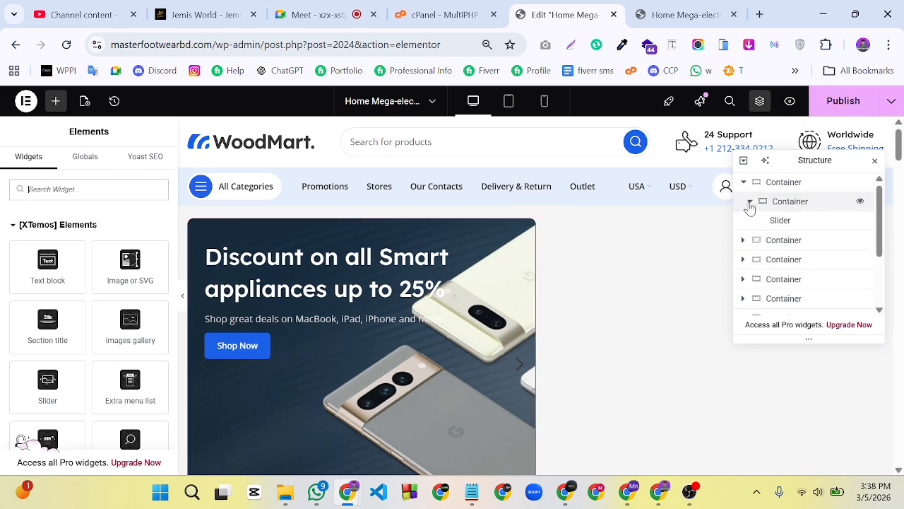
{"action": "left_click", "coordinate": [781, 221]}
{"action": "right_click", "coordinate": [788, 223]}
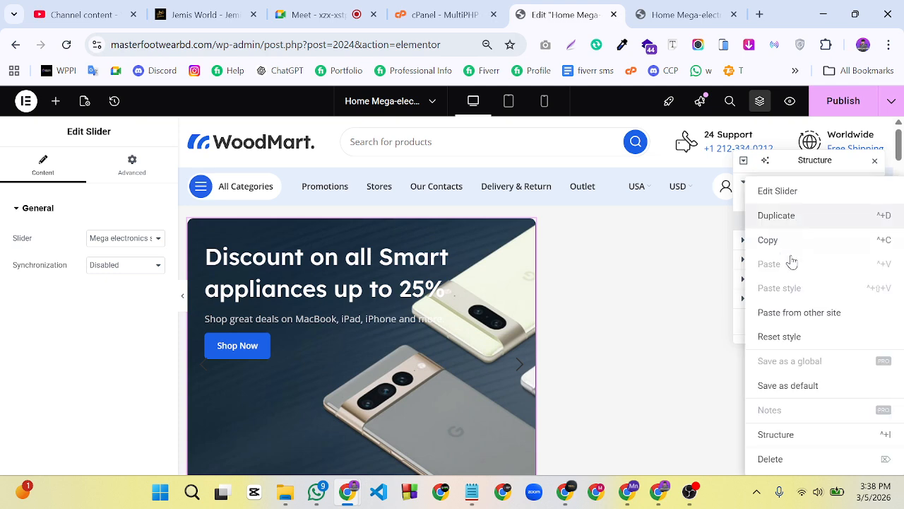
{"action": "left_click", "coordinate": [795, 460]}
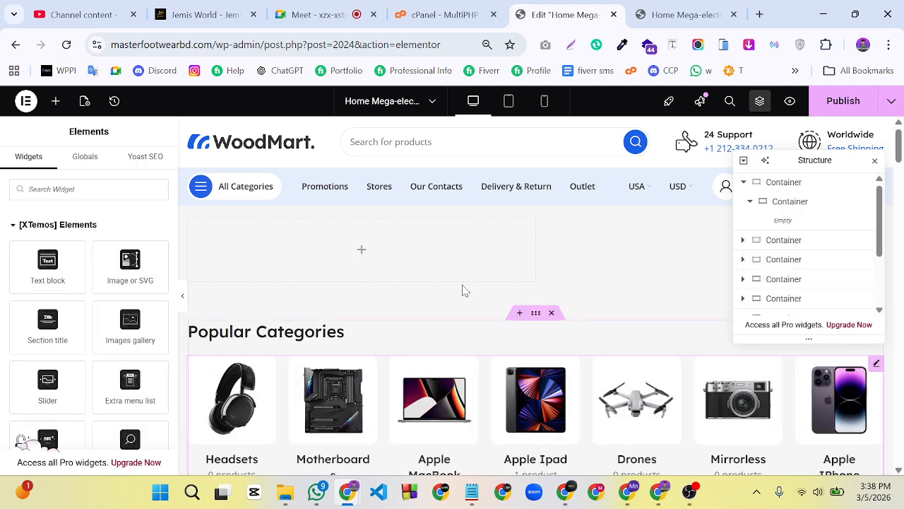
Set the width of the emptied hero inner container to 100%
{"action": "left_click", "coordinate": [793, 211]}
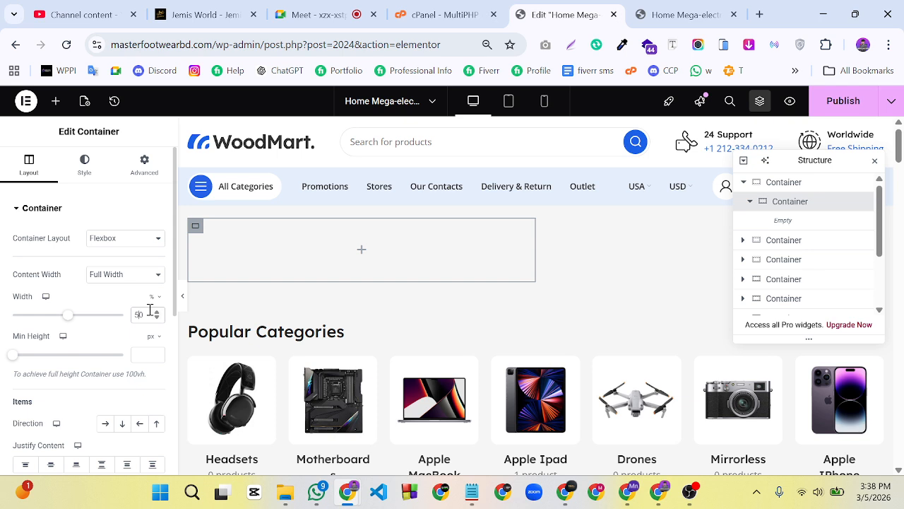
{"action": "key", "text": "BackSpace"}
{"action": "type", "text": "100"}
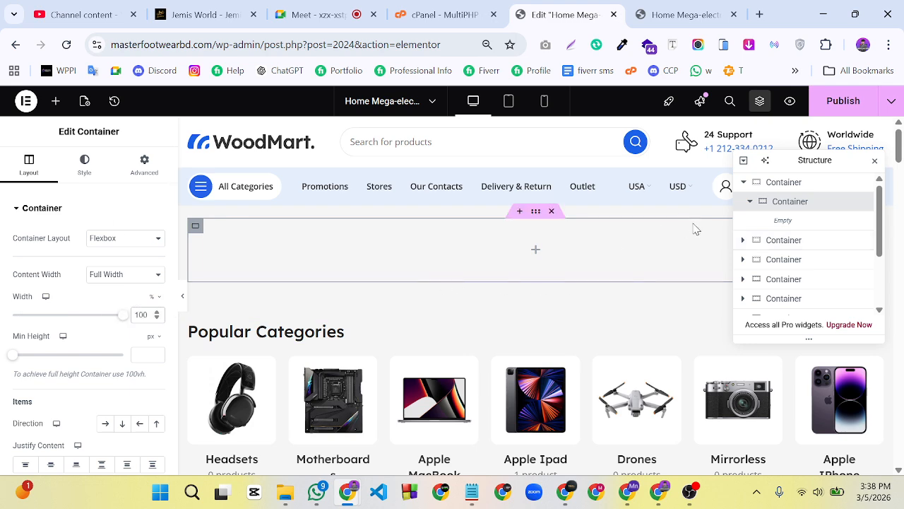
Set the hero inner container's stretch option to Stretch container and content
{"action": "left_click", "coordinate": [751, 203]}
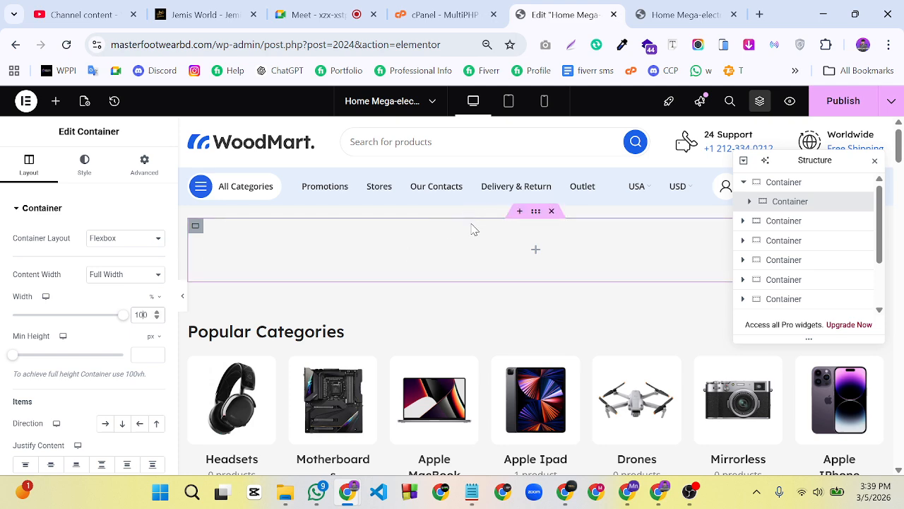
{"action": "left_click", "coordinate": [44, 211]}
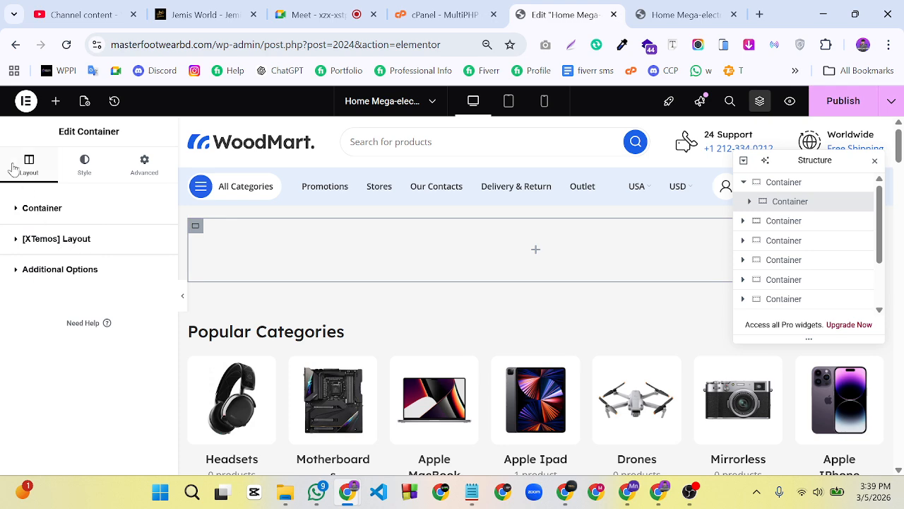
{"action": "left_click", "coordinate": [15, 241]}
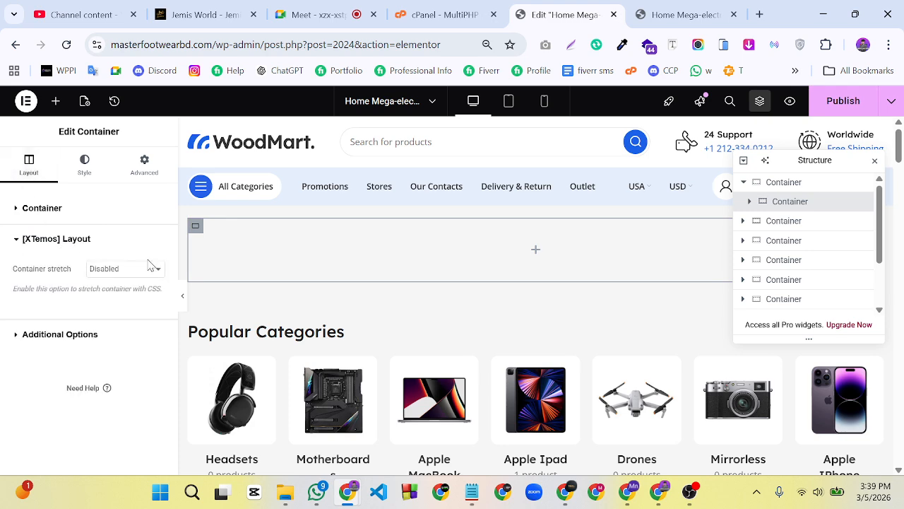
{"action": "left_click", "coordinate": [110, 271]}
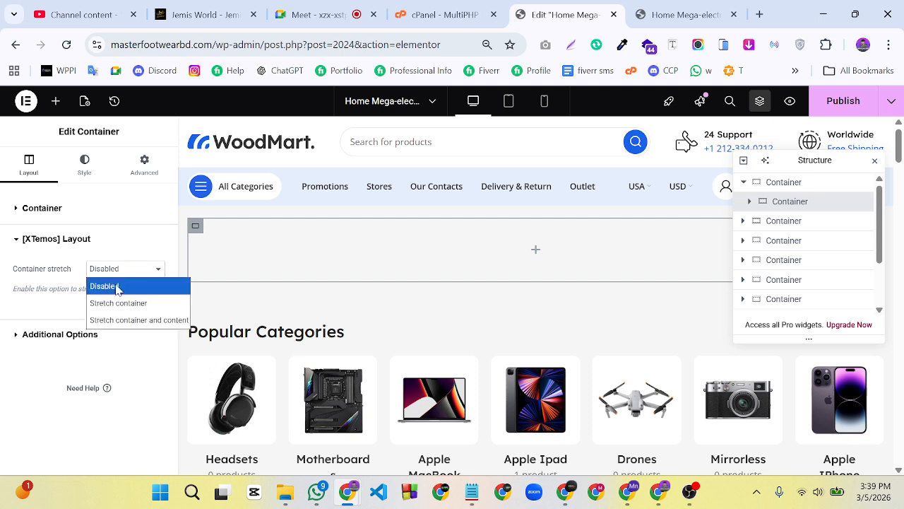
{"action": "left_click", "coordinate": [139, 320]}
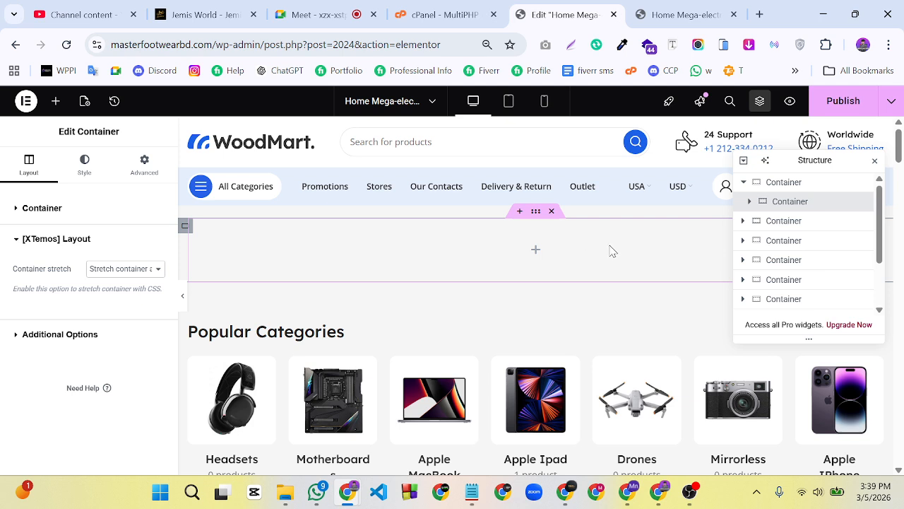
Set the top margin of the hero section's outer container to -40 px
{"action": "left_click", "coordinate": [535, 213]}
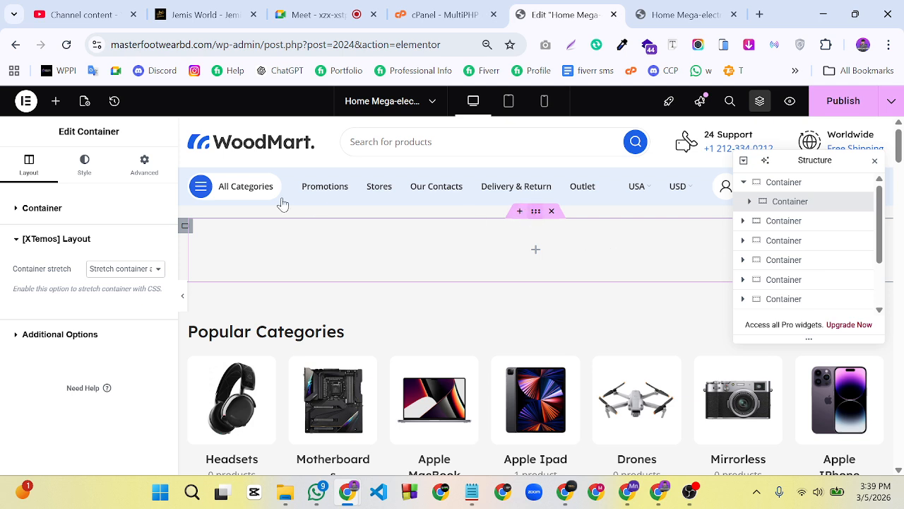
{"action": "left_click", "coordinate": [142, 173]}
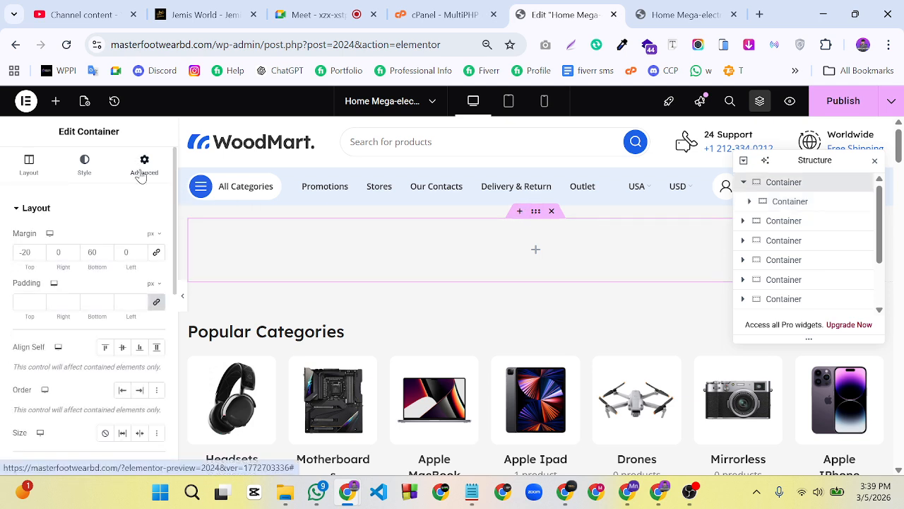
{"action": "left_click", "coordinate": [39, 255]}
{"action": "left_click", "coordinate": [39, 255]}
{"action": "left_click", "coordinate": [39, 256]}
{"action": "left_click", "coordinate": [40, 256]}
{"action": "left_click", "coordinate": [39, 256]}
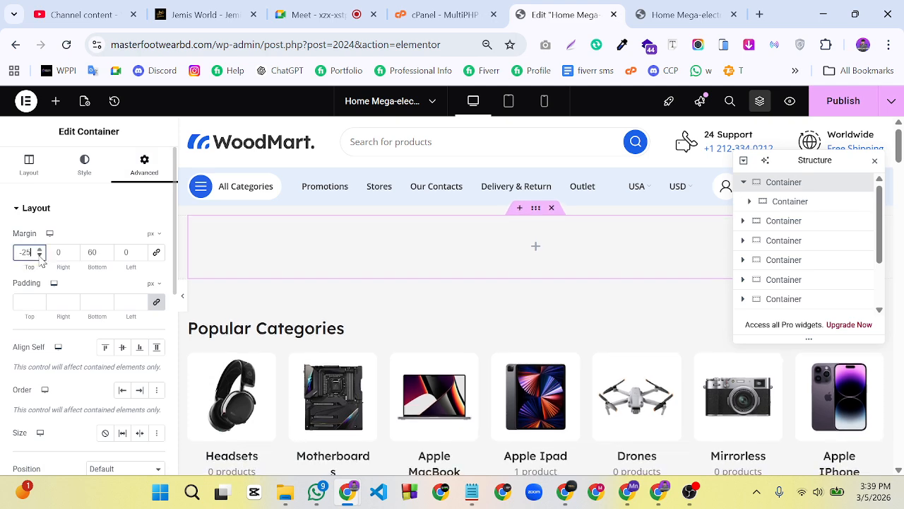
{"action": "left_click", "coordinate": [39, 256]}
{"action": "left_click", "coordinate": [39, 255]}
{"action": "left_click", "coordinate": [40, 256]}
{"action": "left_click", "coordinate": [40, 256]}
{"action": "left_click", "coordinate": [39, 256]}
{"action": "left_click", "coordinate": [40, 255]}
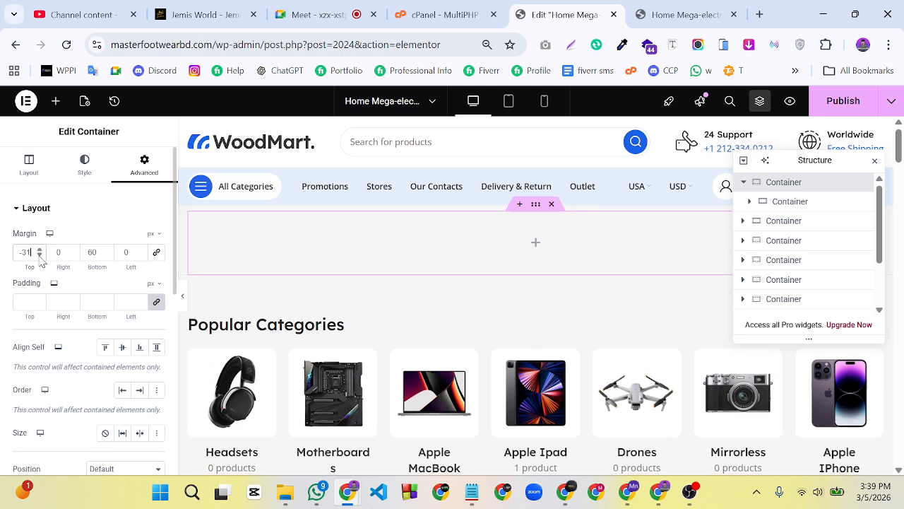
{"action": "left_click_drag", "start_coordinate": [40, 258], "coordinate": [40, 258]}
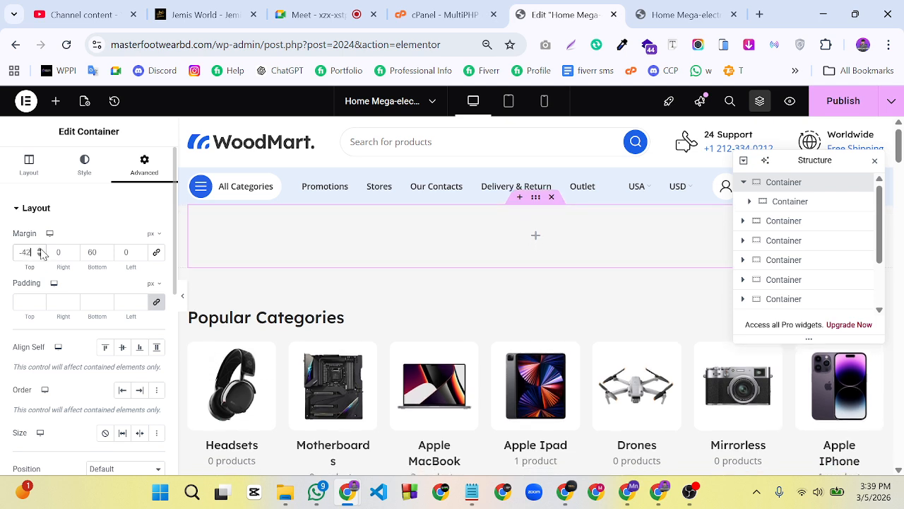
{"action": "left_click", "coordinate": [40, 251]}
{"action": "left_click", "coordinate": [41, 251]}
{"action": "left_click", "coordinate": [40, 250]}
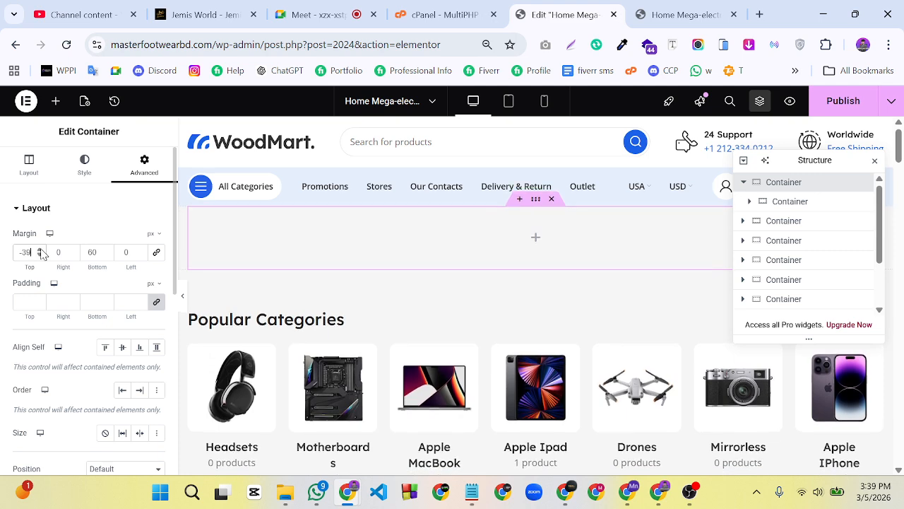
{"action": "left_click", "coordinate": [40, 250]}
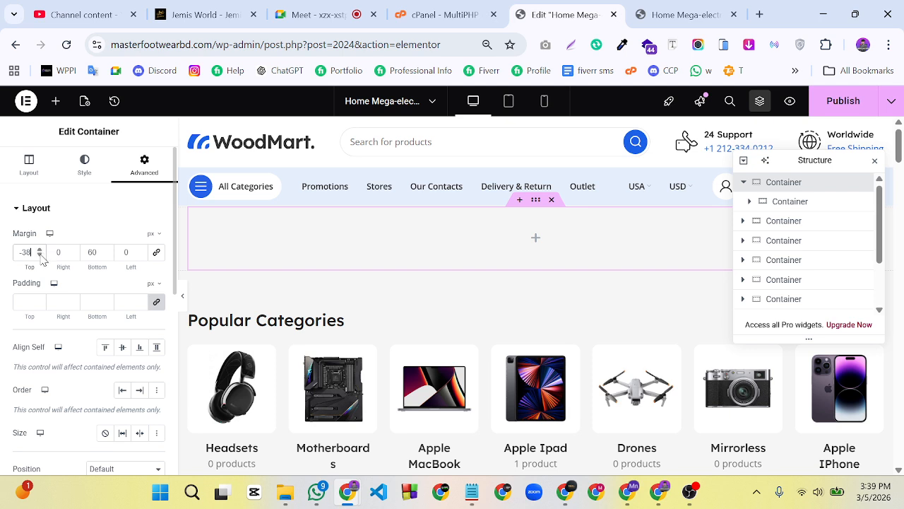
{"action": "left_click", "coordinate": [40, 255]}
{"action": "left_click", "coordinate": [41, 255]}
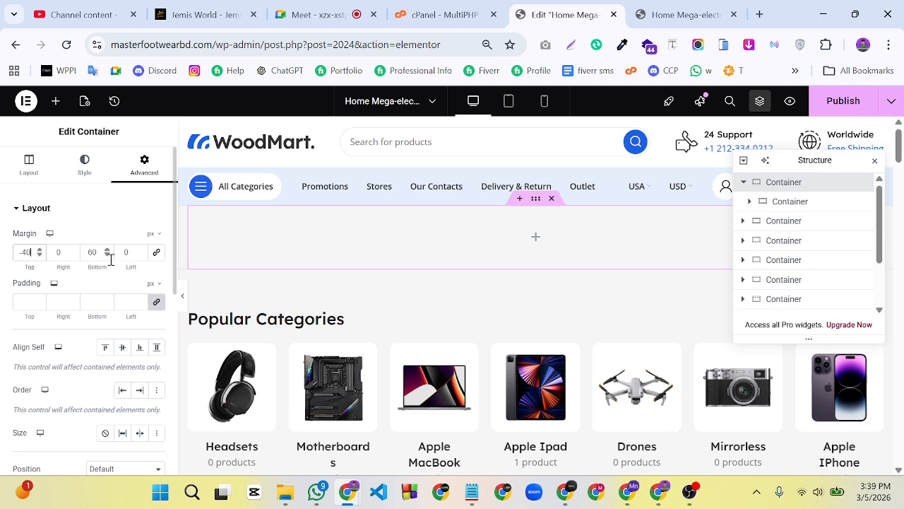
Set the outer hero container's bottom margin to 0 and, with padding sides unlinked, its bottom padding to 40 px
{"action": "left_click_drag", "start_coordinate": [99, 256], "coordinate": [89, 256]}
{"action": "type", "text": "0"}
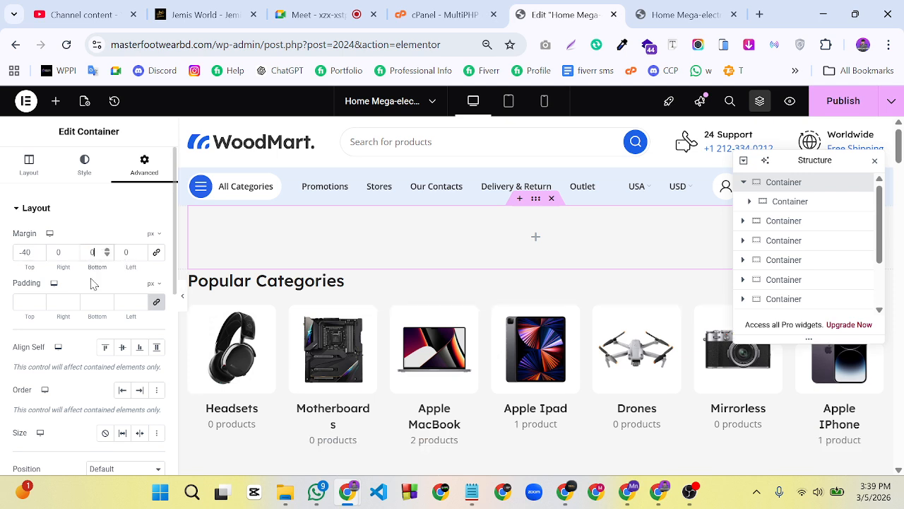
{"action": "left_click", "coordinate": [157, 304]}
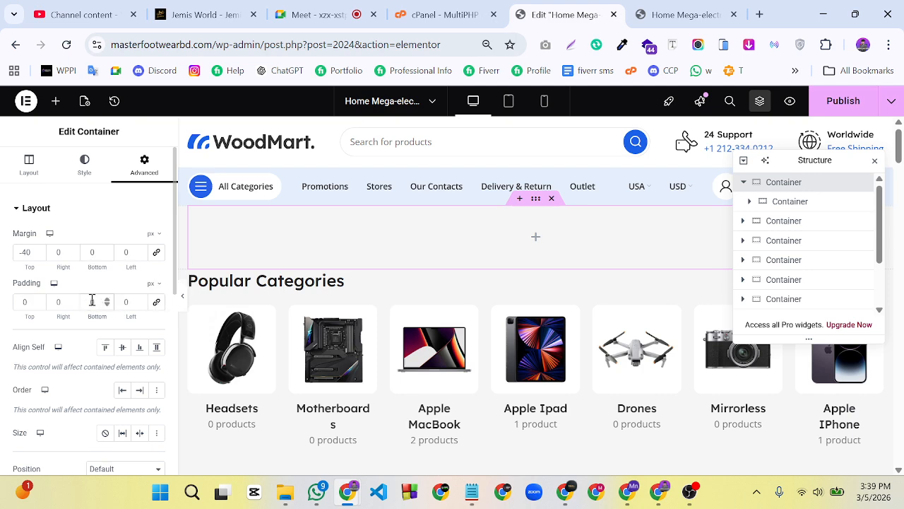
{"action": "type", "text": "30"}
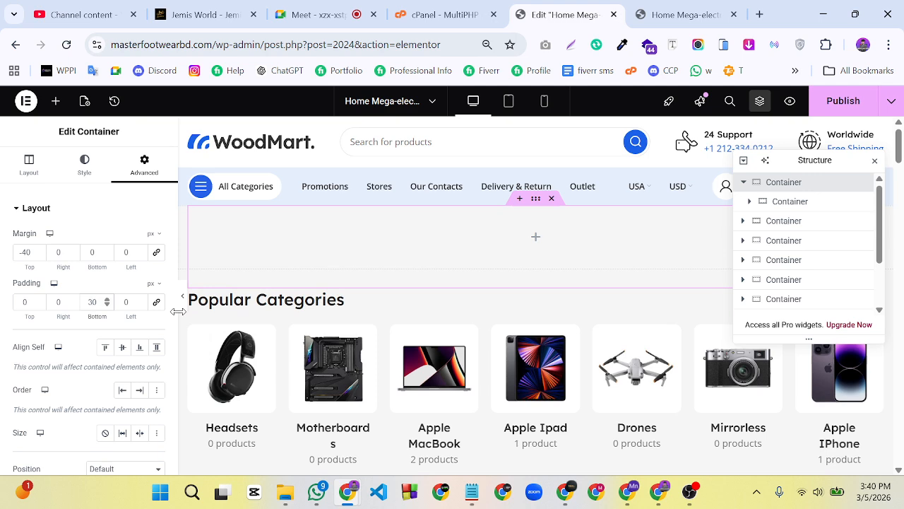
{"action": "key", "text": "BackSpace"}
{"action": "key", "text": "BackSpace"}
{"action": "type", "text": "40"}
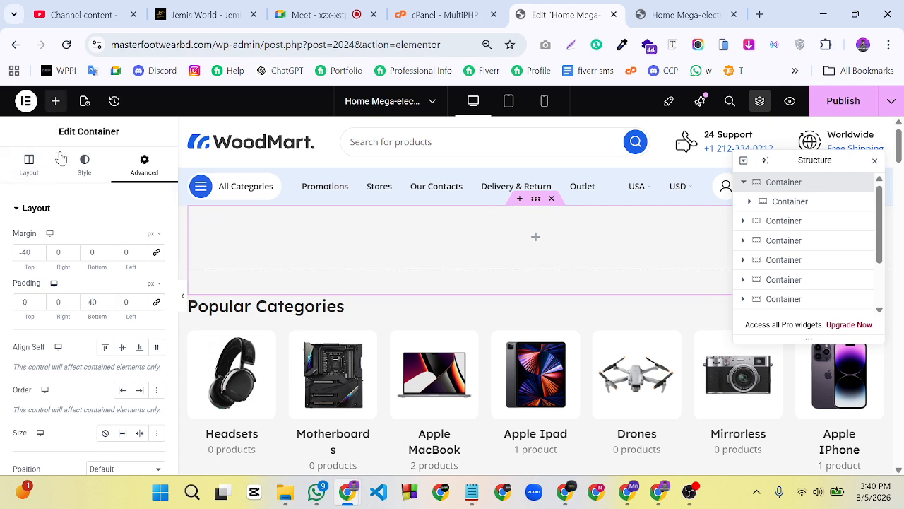
Add a Heading widget to the empty hero inner container and align it to the center
{"action": "left_click", "coordinate": [55, 101]}
{"action": "scroll", "coordinate": [77, 309], "scroll_direction": "down", "scroll_amount": 10}
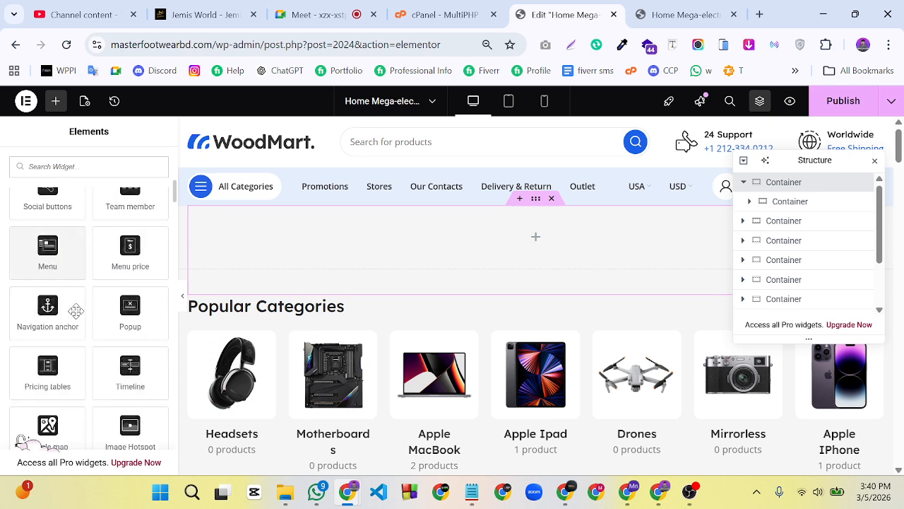
{"action": "scroll", "coordinate": [77, 309], "scroll_direction": "down", "scroll_amount": 10}
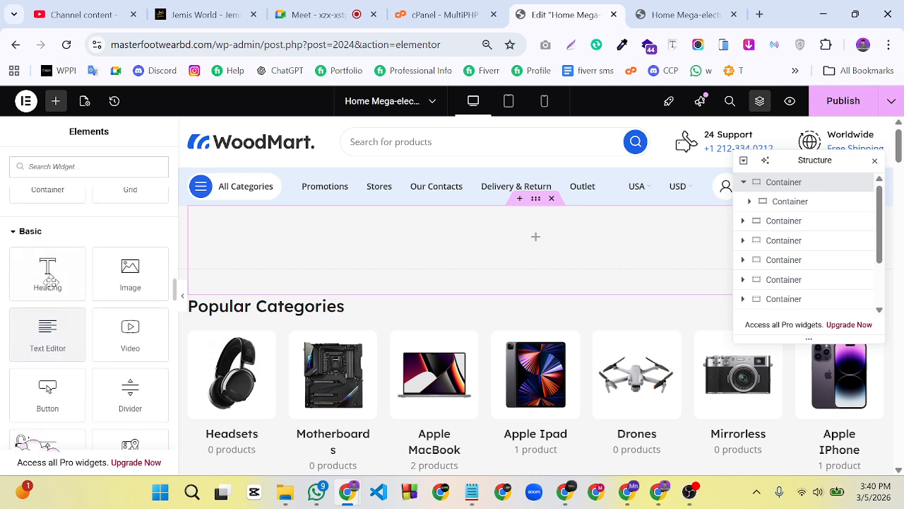
{"action": "left_click_drag", "start_coordinate": [47, 276], "coordinate": [314, 251]}
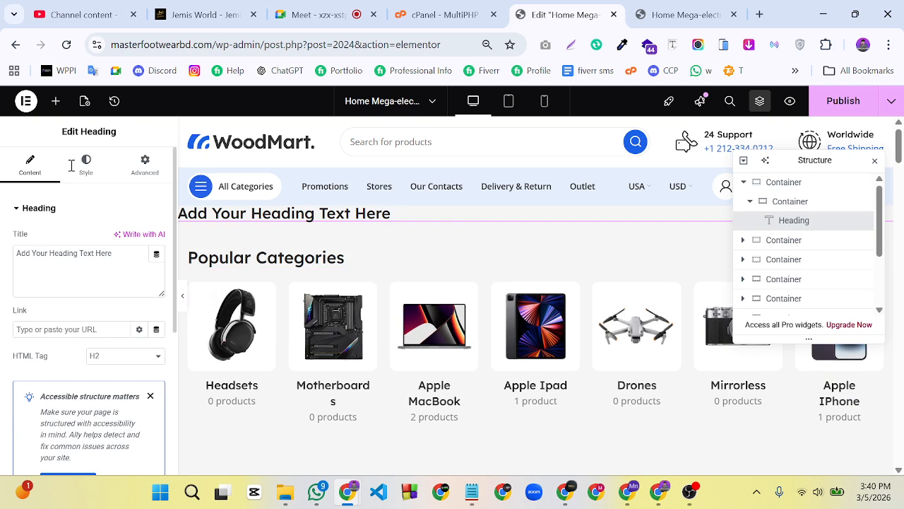
{"action": "left_click", "coordinate": [102, 173]}
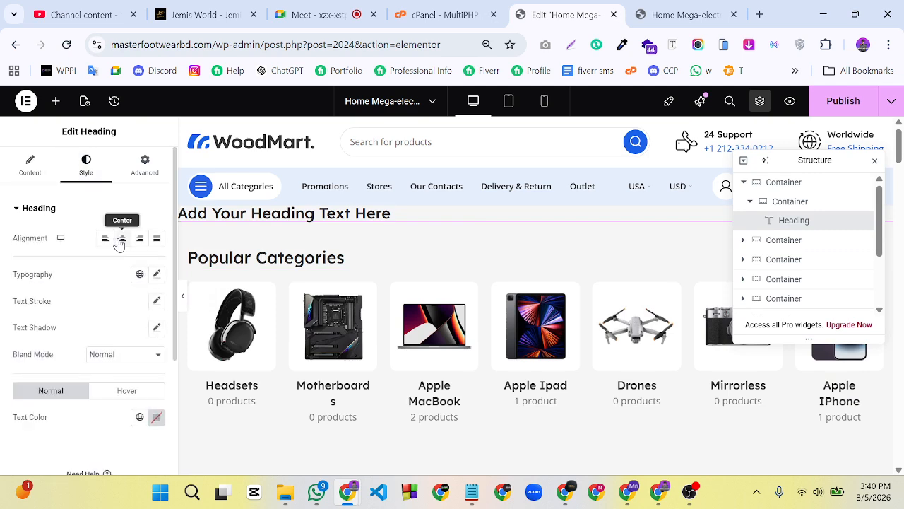
{"action": "left_click", "coordinate": [123, 238]}
Change the hero heading's title to "img Here"
{"action": "left_click", "coordinate": [39, 175]}
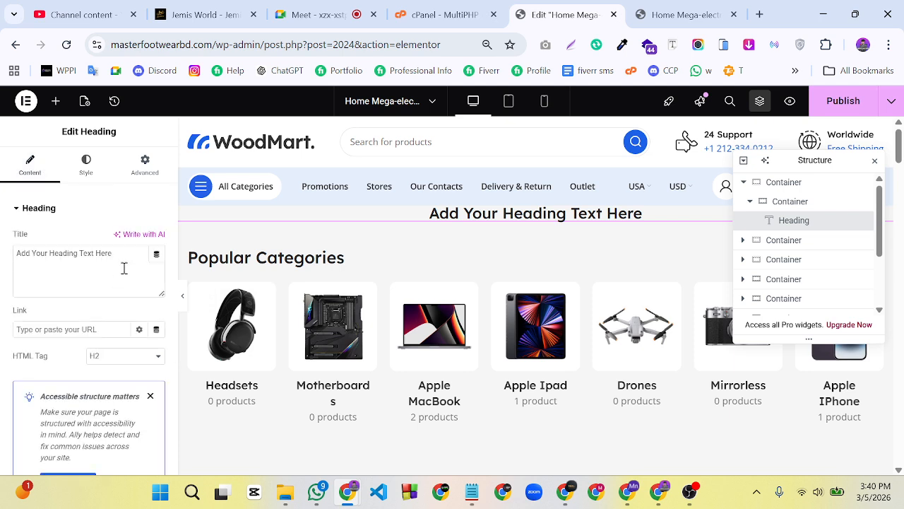
{"action": "left_click", "coordinate": [122, 266]}
{"action": "left_click", "coordinate": [68, 253]}
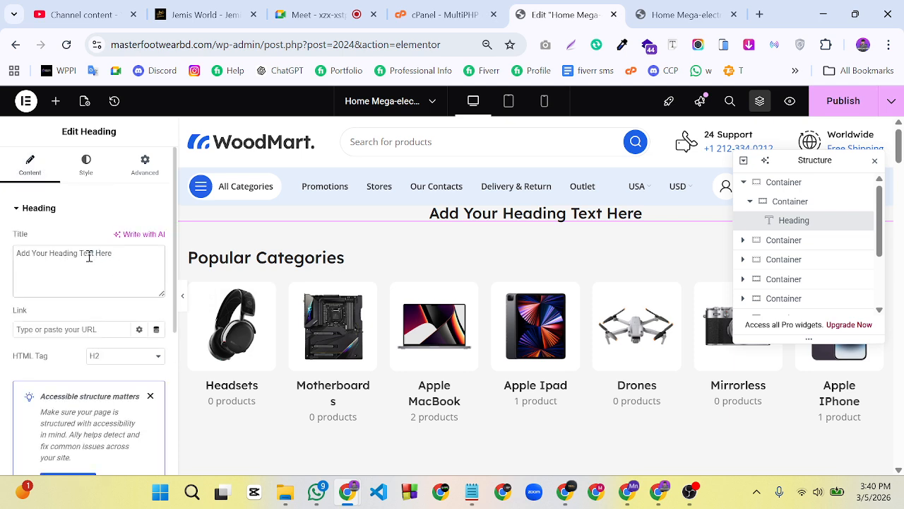
{"action": "left_click_drag", "start_coordinate": [93, 254], "coordinate": [18, 261]}
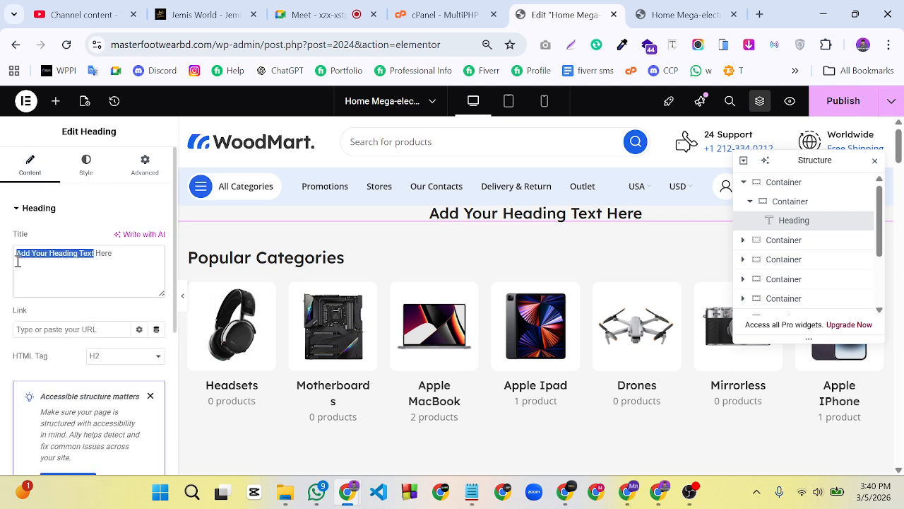
{"action": "type", "text": "img"}
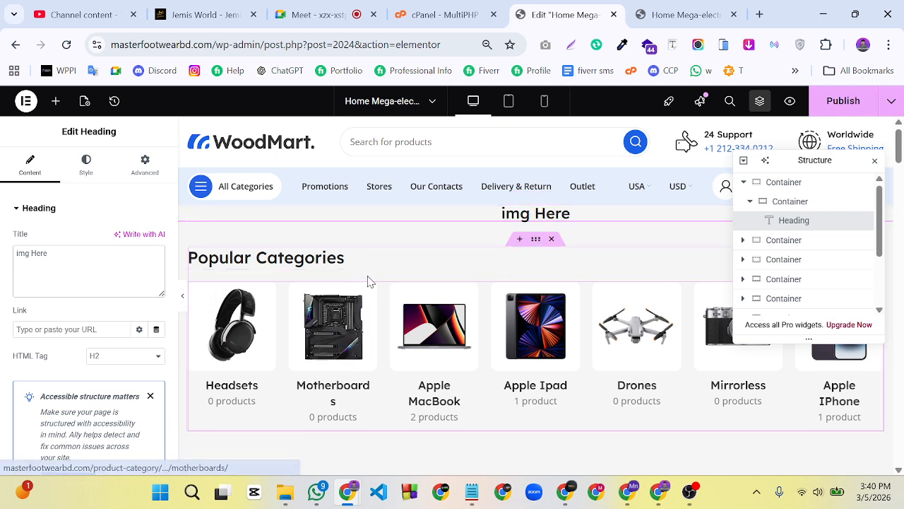
Set the Popular Categories container's stretch option to Stretch container and content
{"action": "left_click", "coordinate": [537, 244]}
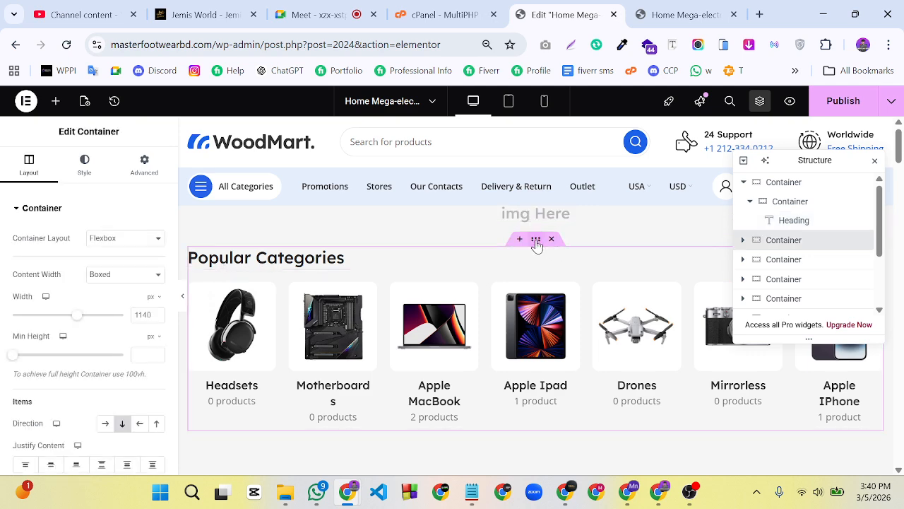
{"action": "left_click", "coordinate": [33, 211]}
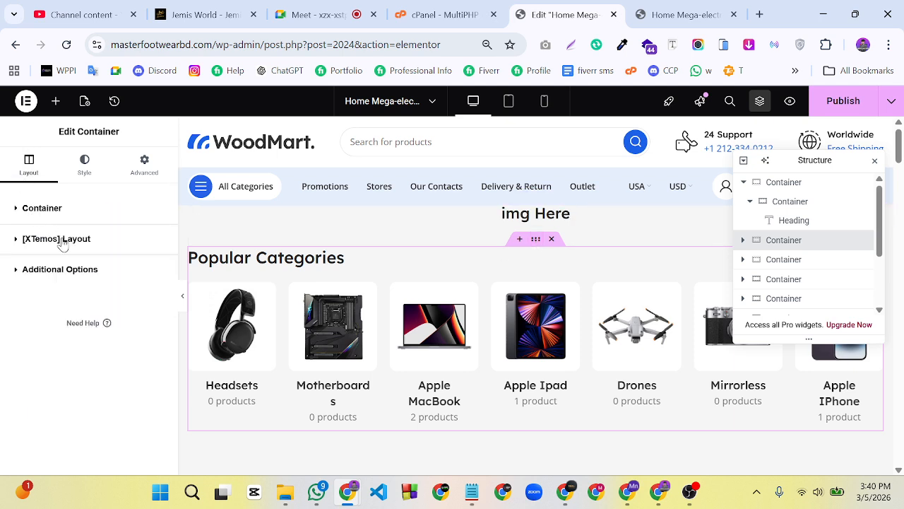
{"action": "left_click", "coordinate": [62, 241]}
{"action": "left_click", "coordinate": [123, 274]}
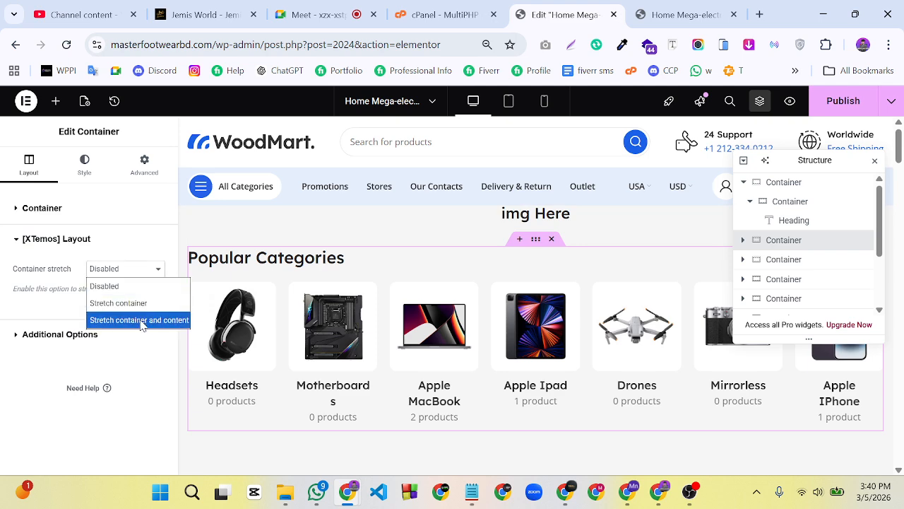
{"action": "left_click", "coordinate": [142, 320]}
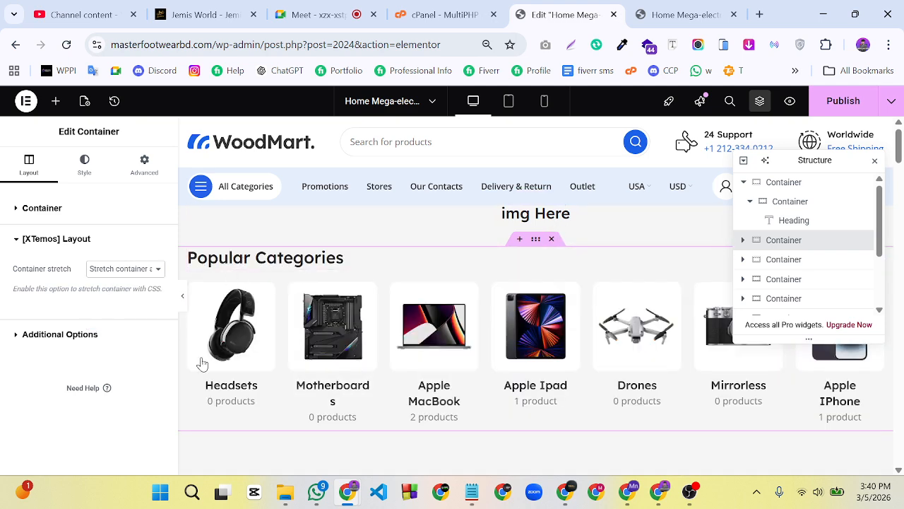
Set the Popular Categories container's bottom margin to 0
{"action": "scroll", "coordinate": [572, 300], "scroll_direction": "down", "scroll_amount": 2}
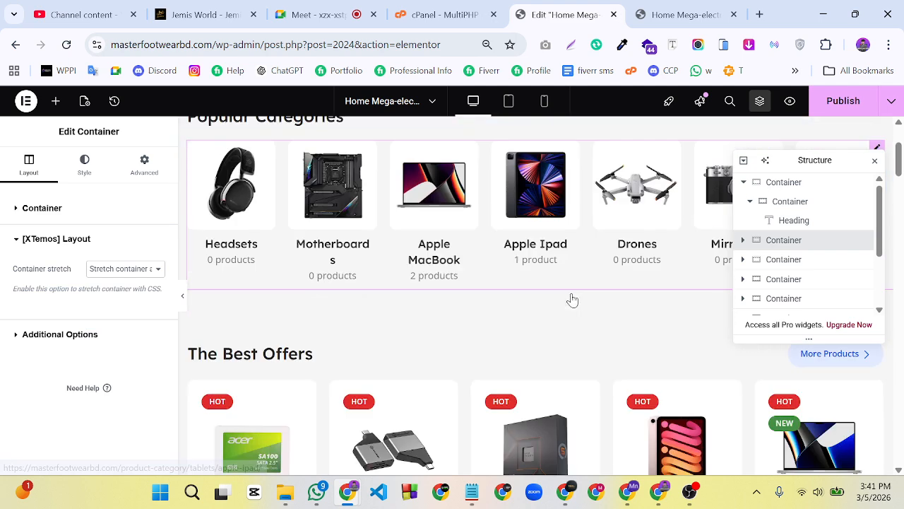
{"action": "scroll", "coordinate": [572, 300], "scroll_direction": "down", "scroll_amount": 1}
{"action": "scroll", "coordinate": [573, 297], "scroll_direction": "up", "scroll_amount": 2}
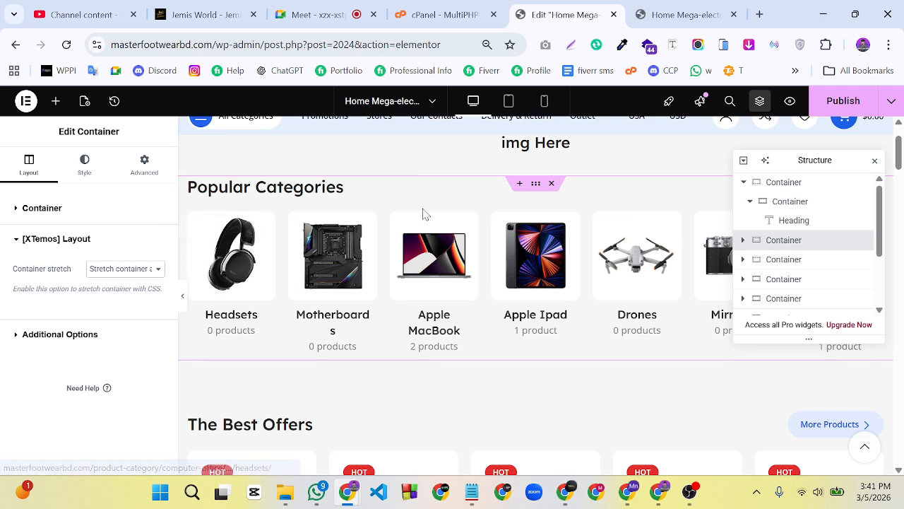
{"action": "left_click", "coordinate": [60, 240]}
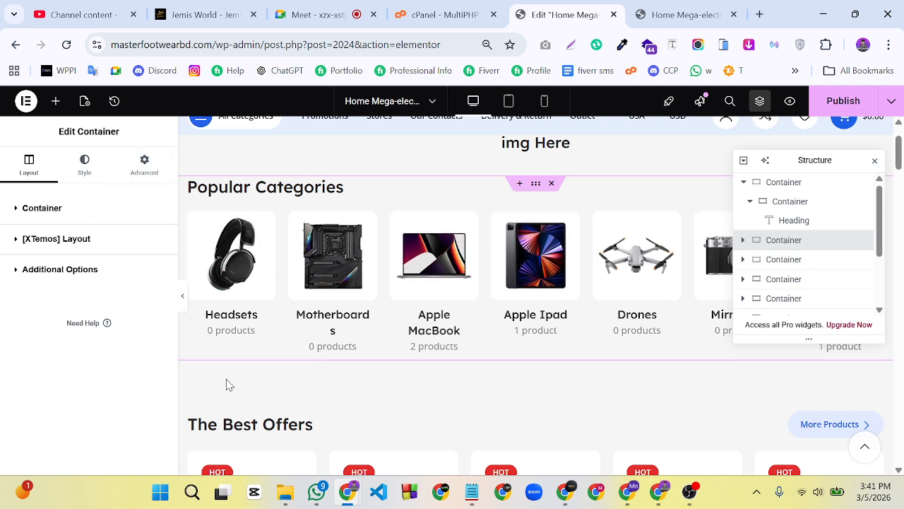
{"action": "left_click", "coordinate": [145, 174]}
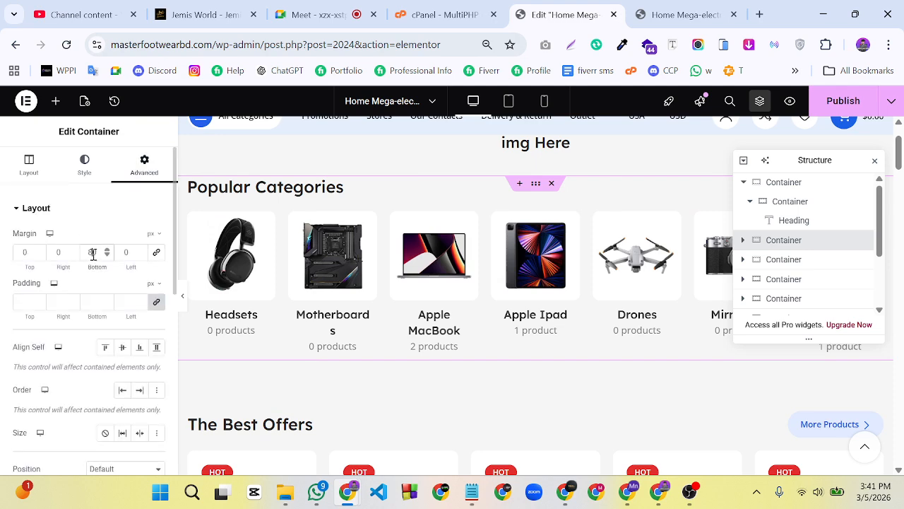
{"action": "key", "text": "BackSpace"}
{"action": "key", "text": "BackSpace"}
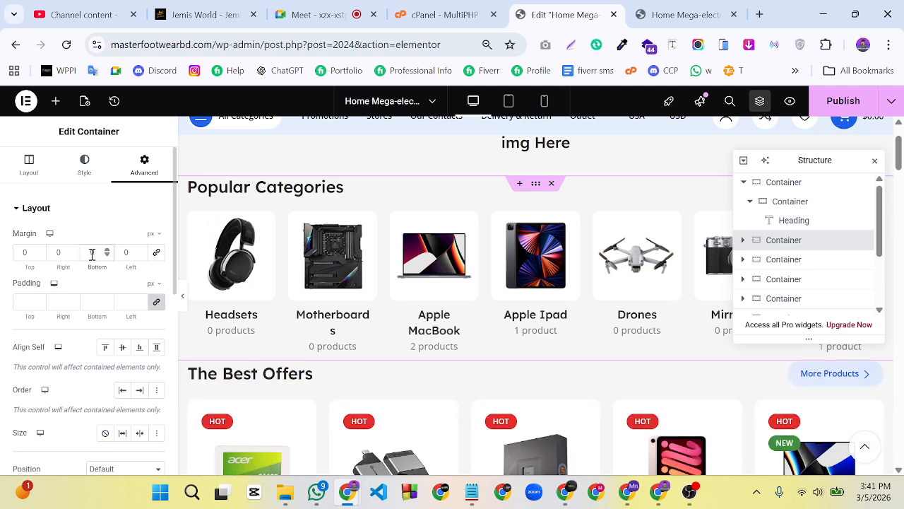
Unlink the Popular Categories container's padding sides and set its bottom padding to 40 px
{"action": "left_click", "coordinate": [156, 301]}
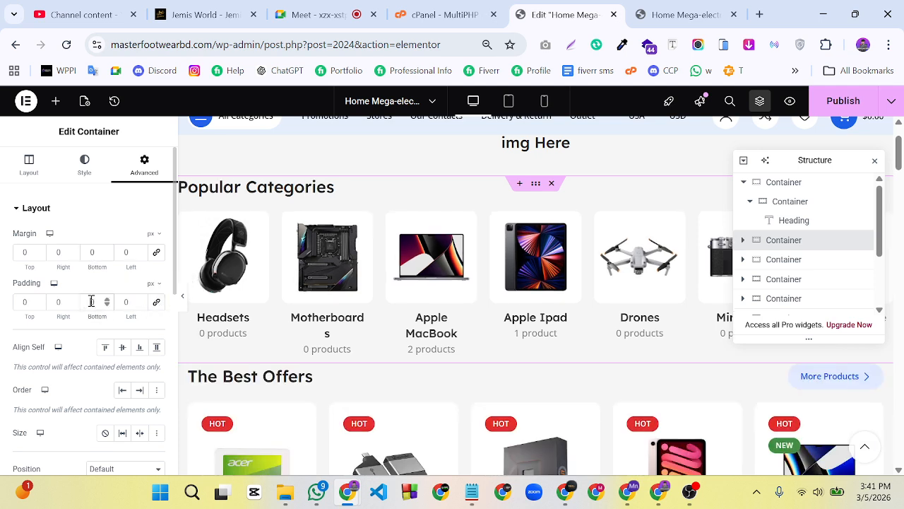
{"action": "type", "text": "4"}
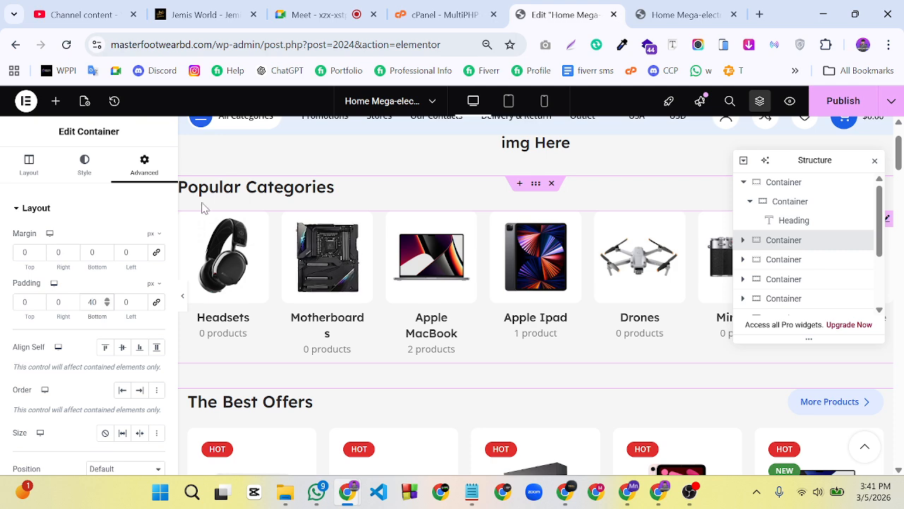
{"action": "scroll", "coordinate": [437, 258], "scroll_direction": "down", "scroll_amount": 1}
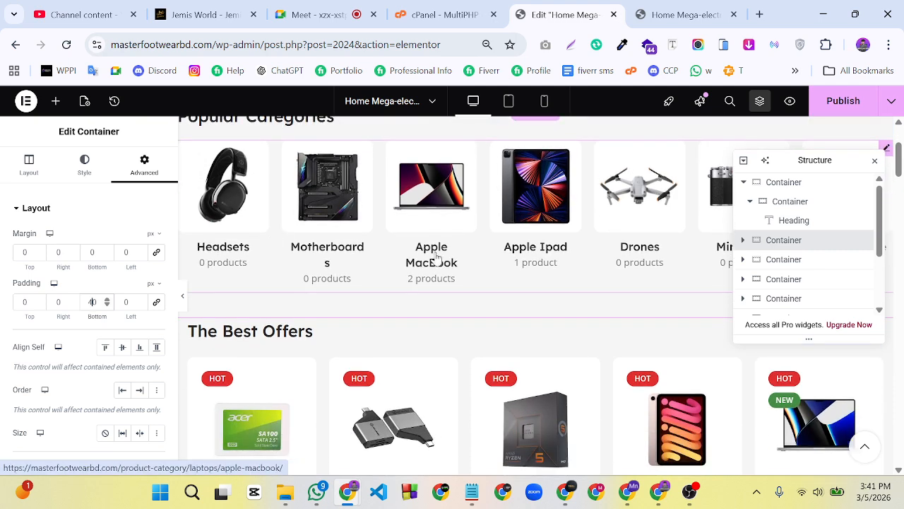
{"action": "scroll", "coordinate": [640, 272], "scroll_direction": "up", "scroll_amount": 2}
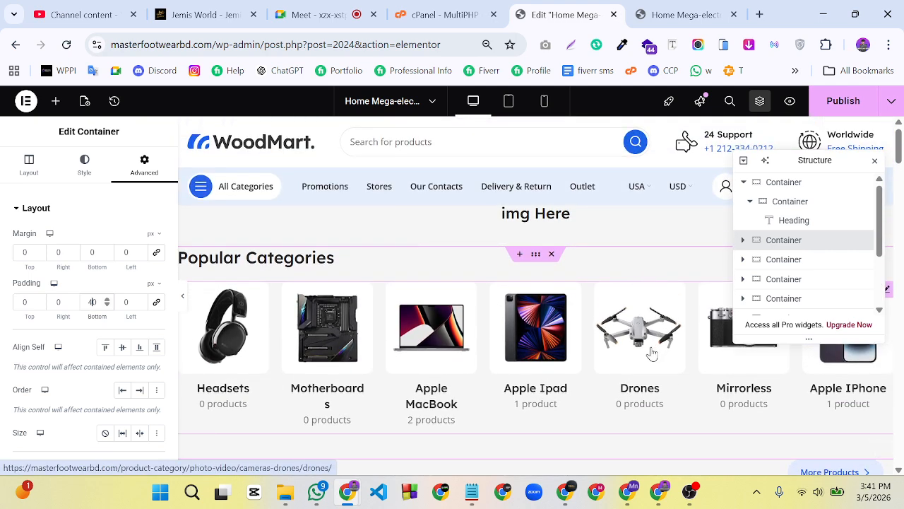
{"action": "scroll", "coordinate": [587, 335], "scroll_direction": "down", "scroll_amount": 2}
{"action": "scroll", "coordinate": [586, 337], "scroll_direction": "up", "scroll_amount": 2}
{"action": "scroll", "coordinate": [585, 339], "scroll_direction": "down", "scroll_amount": 2}
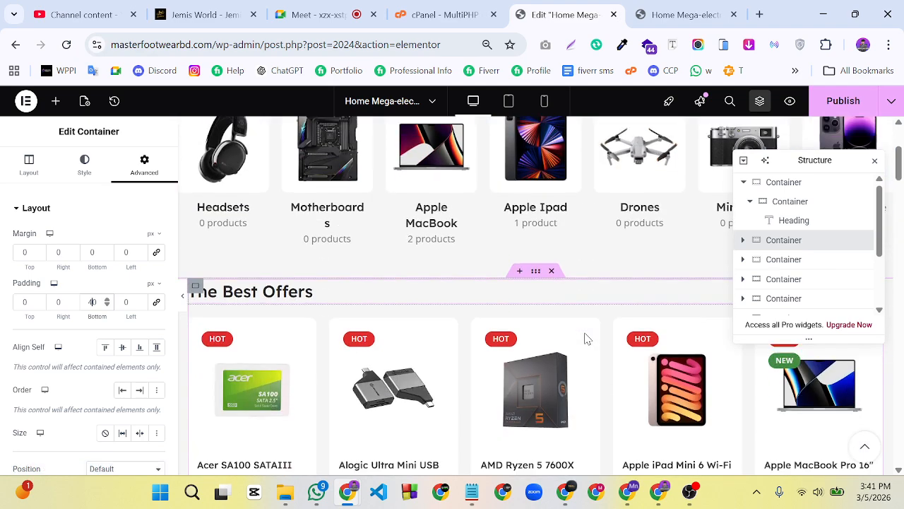
Open the General content settings of the Product categories widget in the Popular Categories section
{"action": "scroll", "coordinate": [579, 338], "scroll_direction": "down", "scroll_amount": 2}
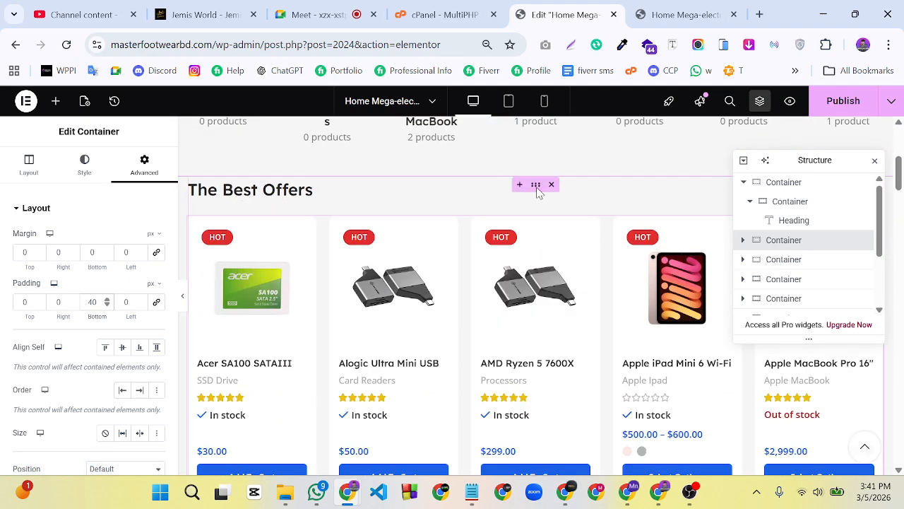
{"action": "left_click", "coordinate": [536, 189]}
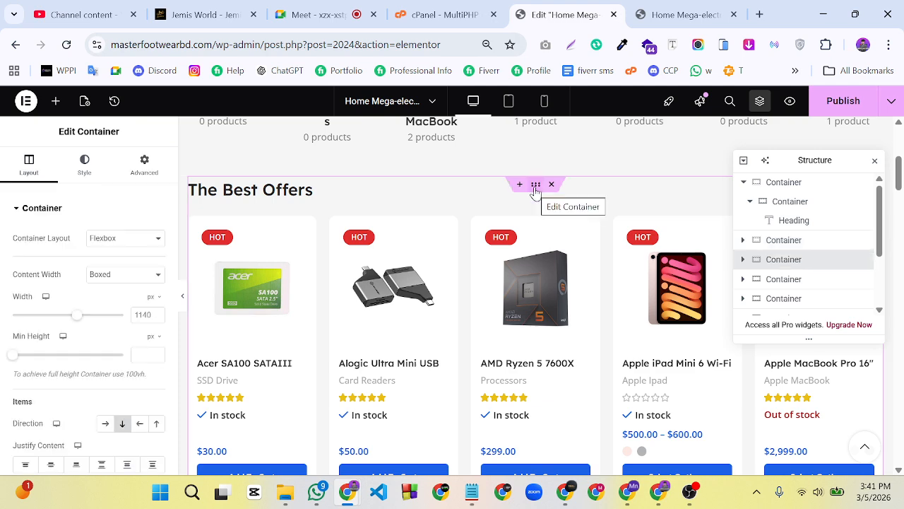
{"action": "scroll", "coordinate": [520, 250], "scroll_direction": "up", "scroll_amount": 5}
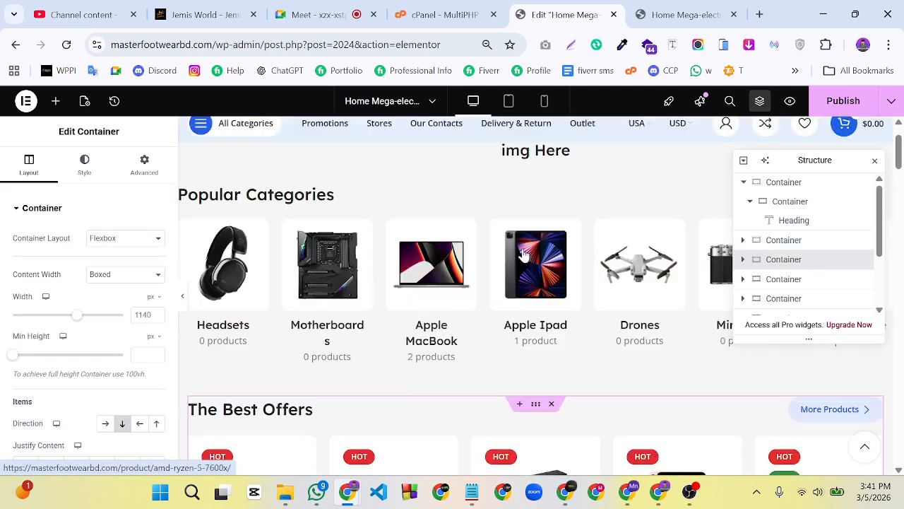
{"action": "left_click", "coordinate": [682, 393]}
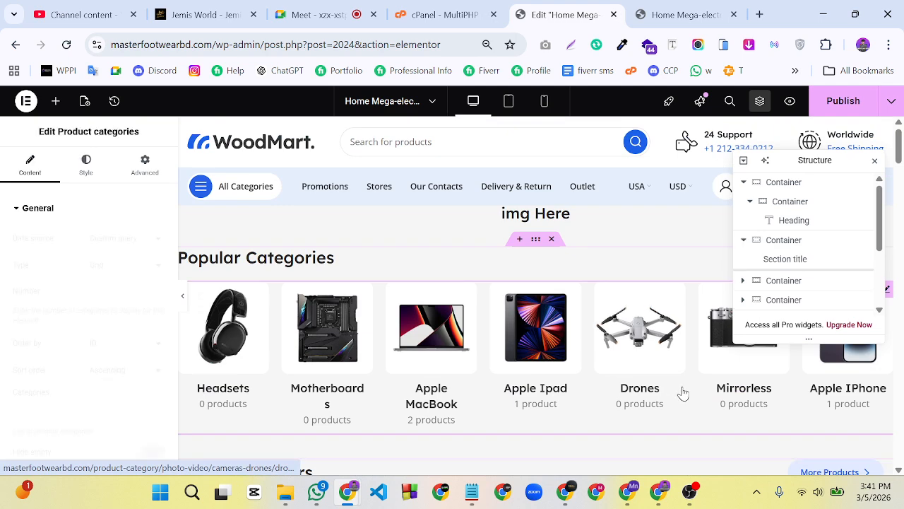
{"action": "left_click", "coordinate": [38, 209]}
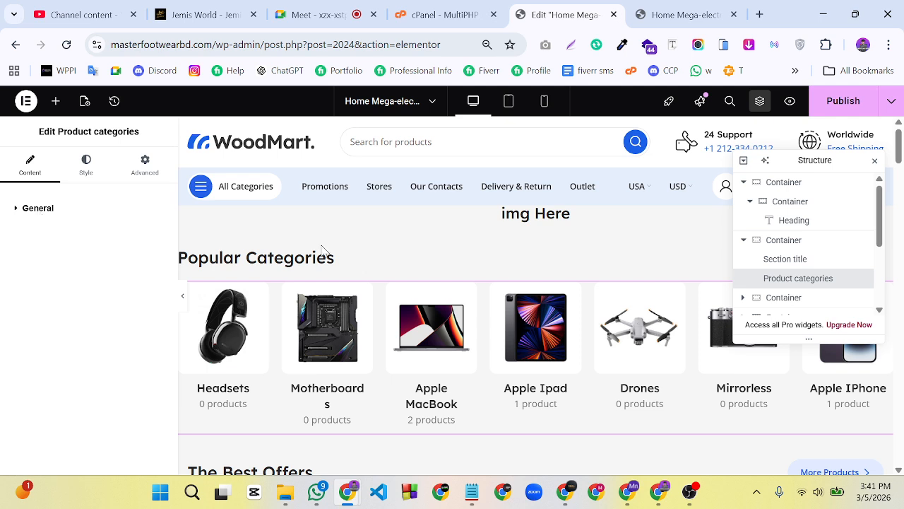
{"action": "left_click", "coordinate": [42, 208]}
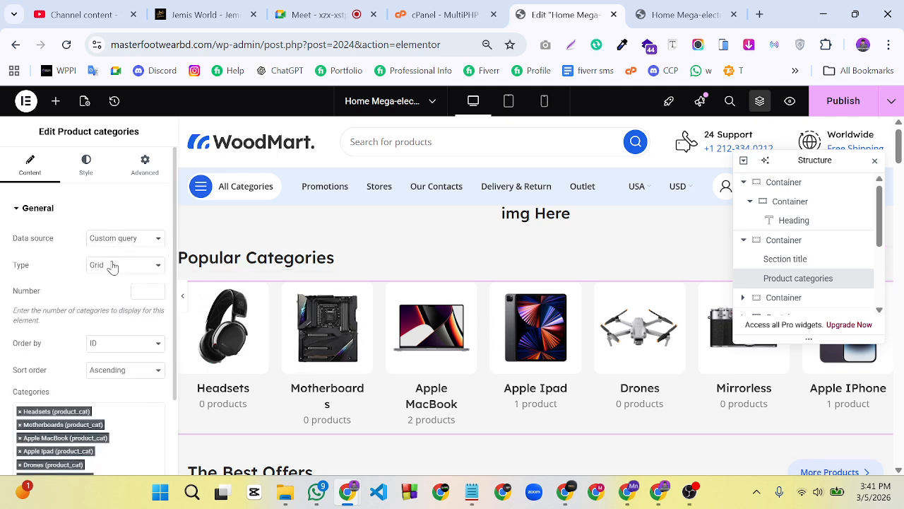
Review the Product categories widget's general, design and layout settings
{"action": "left_click", "coordinate": [120, 268]}
{"action": "left_click", "coordinate": [120, 268]}
{"action": "scroll", "coordinate": [118, 271], "scroll_direction": "down", "scroll_amount": 2}
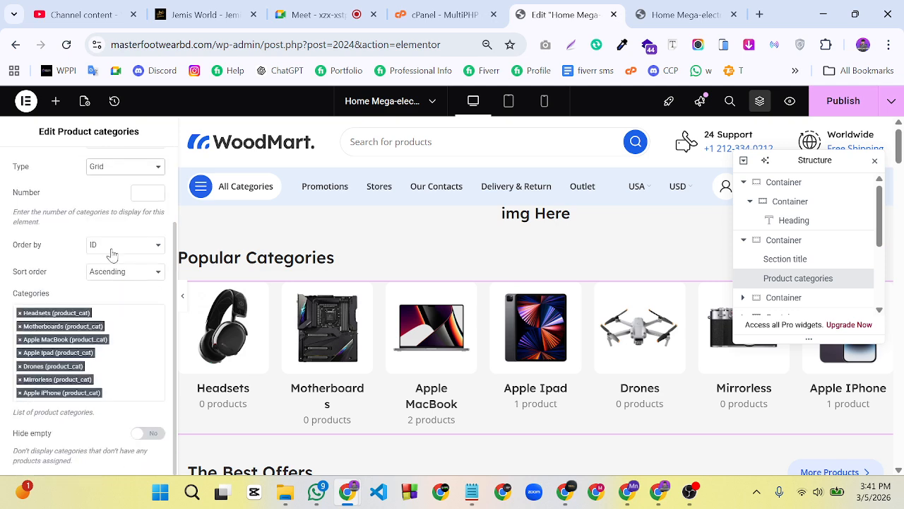
{"action": "scroll", "coordinate": [112, 255], "scroll_direction": "up", "scroll_amount": 2}
{"action": "left_click", "coordinate": [38, 209]}
{"action": "left_click", "coordinate": [38, 208]}
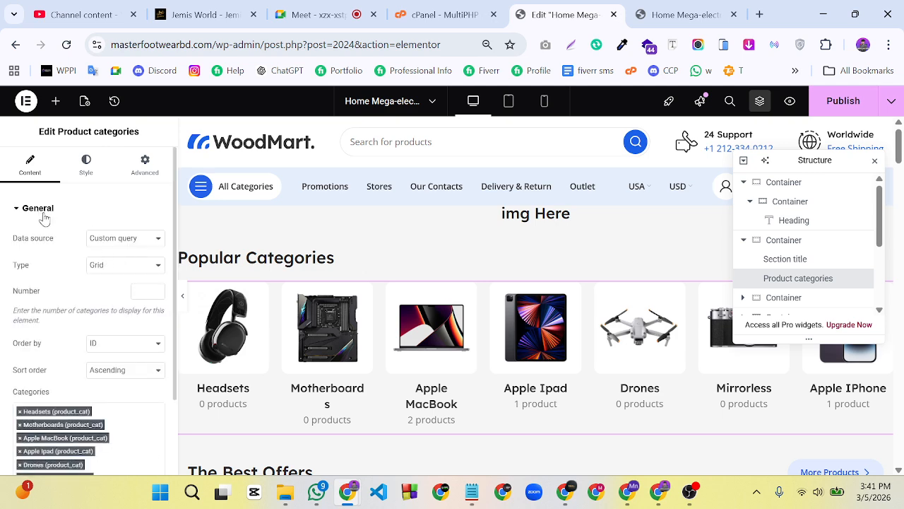
{"action": "left_click", "coordinate": [42, 213]}
{"action": "left_click", "coordinate": [84, 173]}
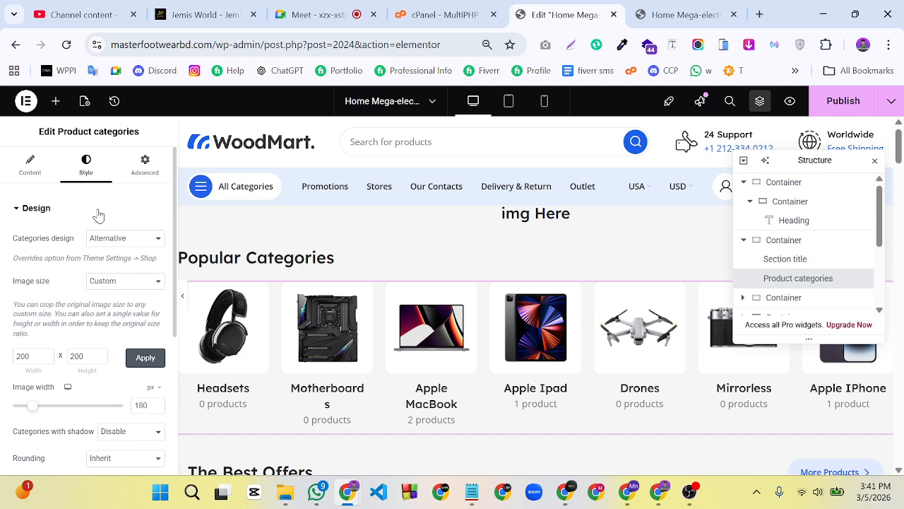
{"action": "scroll", "coordinate": [115, 303], "scroll_direction": "down", "scroll_amount": 5}
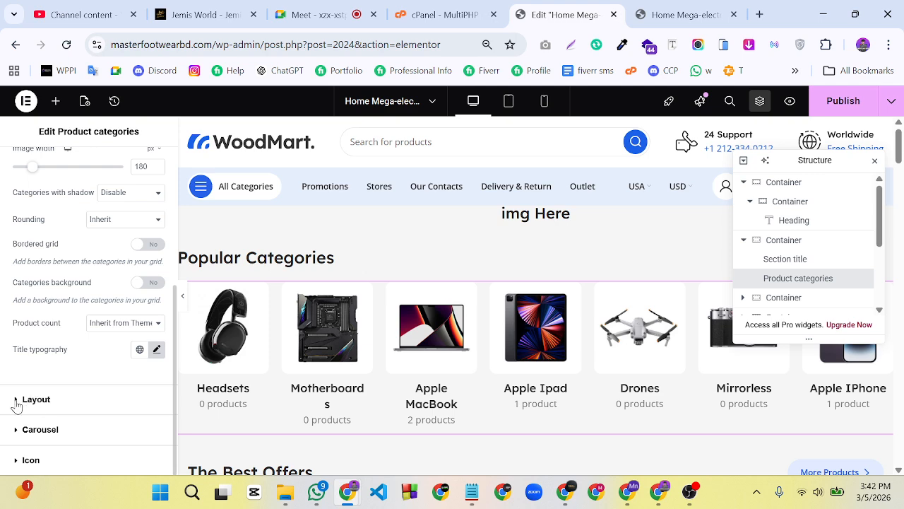
{"action": "left_click", "coordinate": [64, 398]}
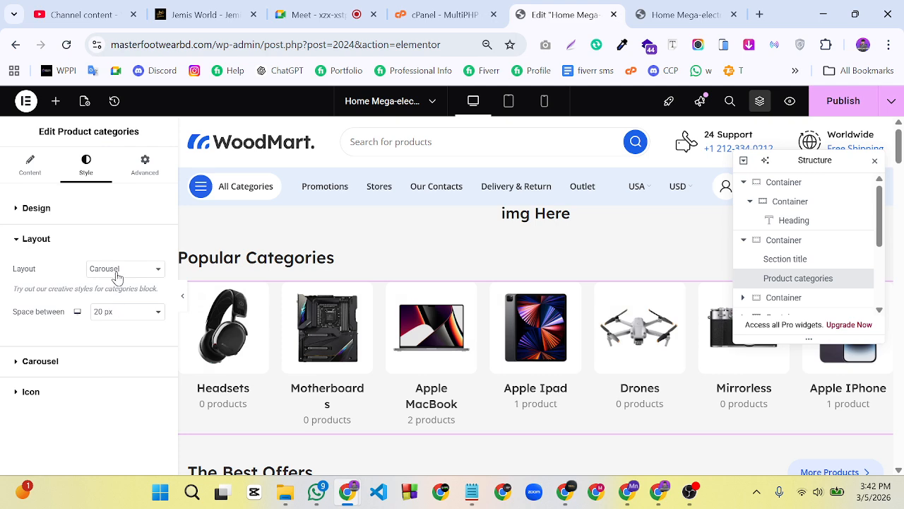
Set the Product categories carousel to show 6 slides per view
{"action": "left_click", "coordinate": [19, 368]}
{"action": "scroll", "coordinate": [144, 258], "scroll_direction": "down", "scroll_amount": 2}
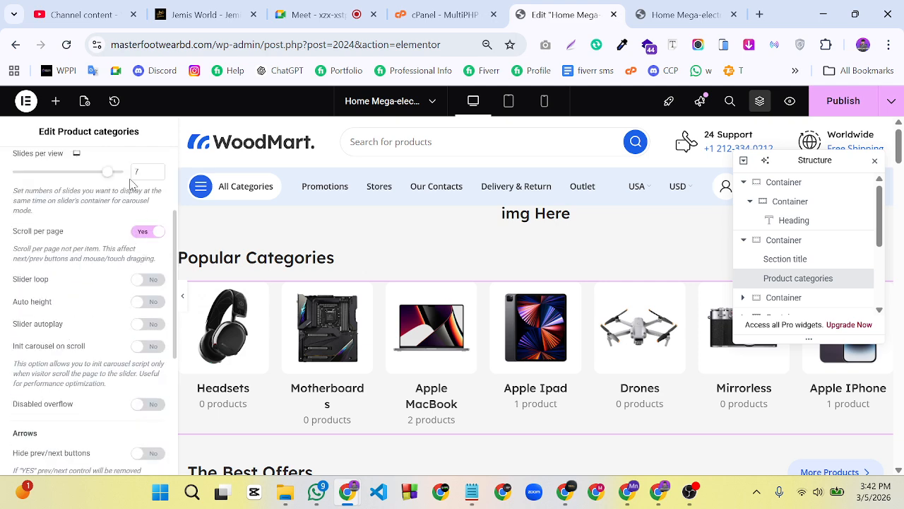
{"action": "left_click", "coordinate": [89, 173]}
{"action": "left_click", "coordinate": [99, 173]}
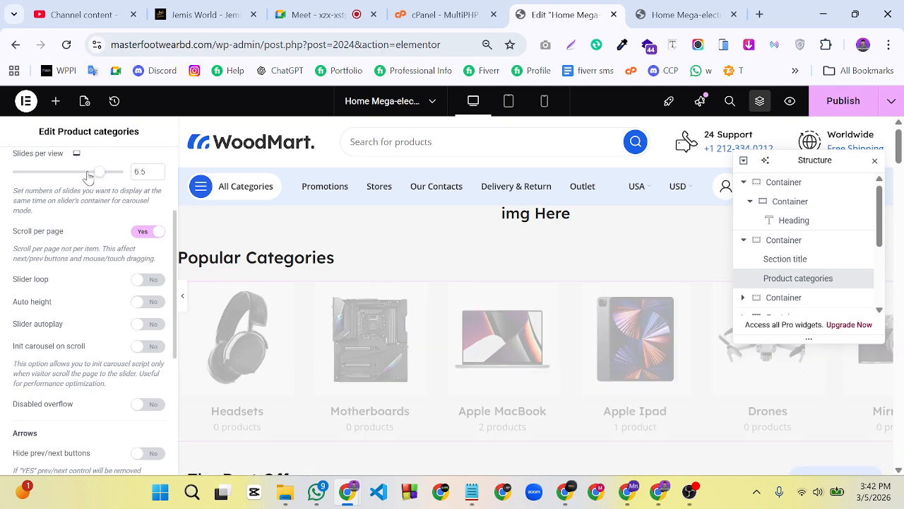
{"action": "left_click", "coordinate": [91, 174]}
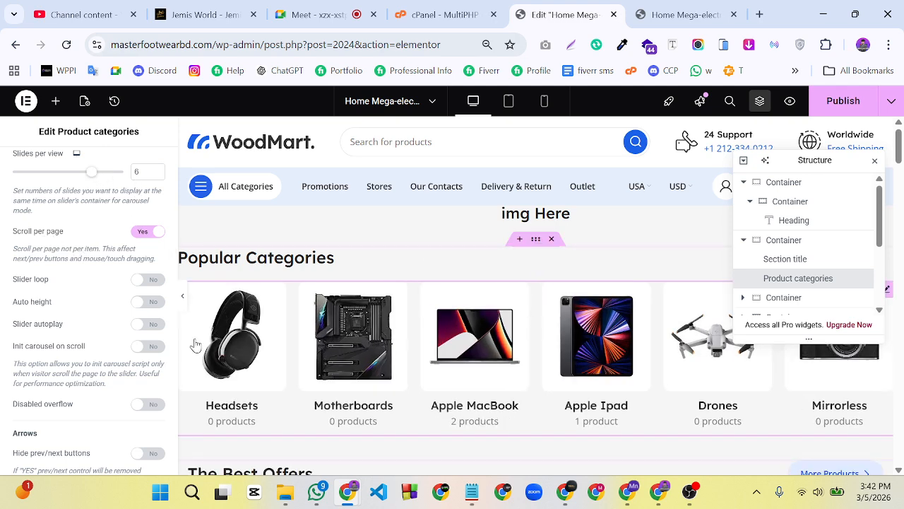
Enable slider loop, auto height, slider autoplay and init carousel on scroll for the Product categories carousel
{"action": "left_click", "coordinate": [144, 280]}
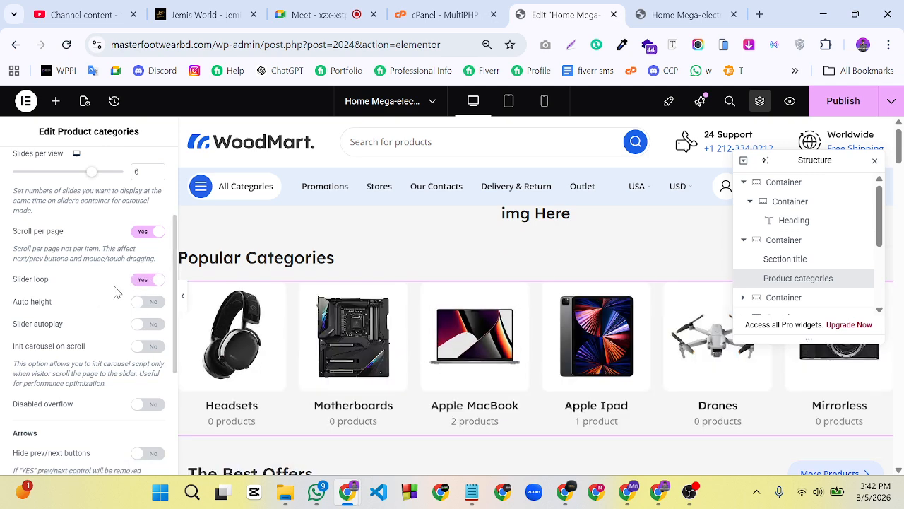
{"action": "left_click", "coordinate": [137, 304]}
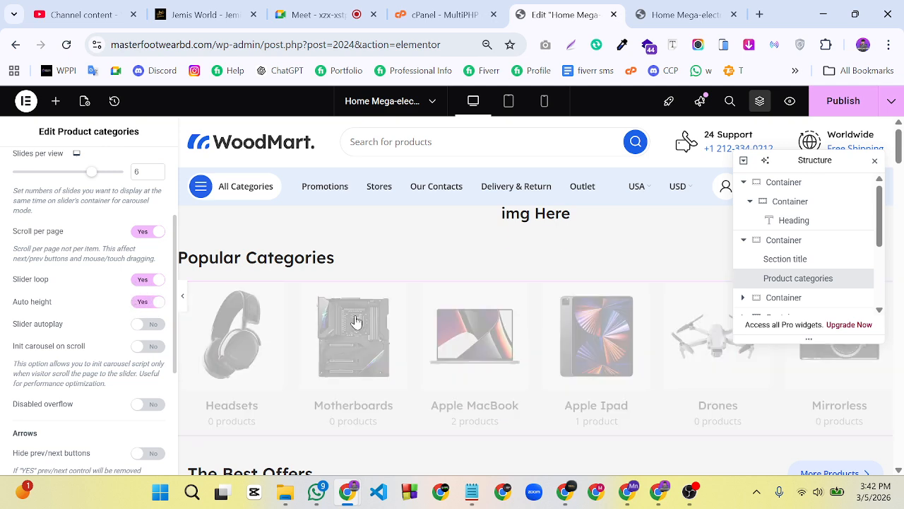
{"action": "left_click", "coordinate": [141, 327]}
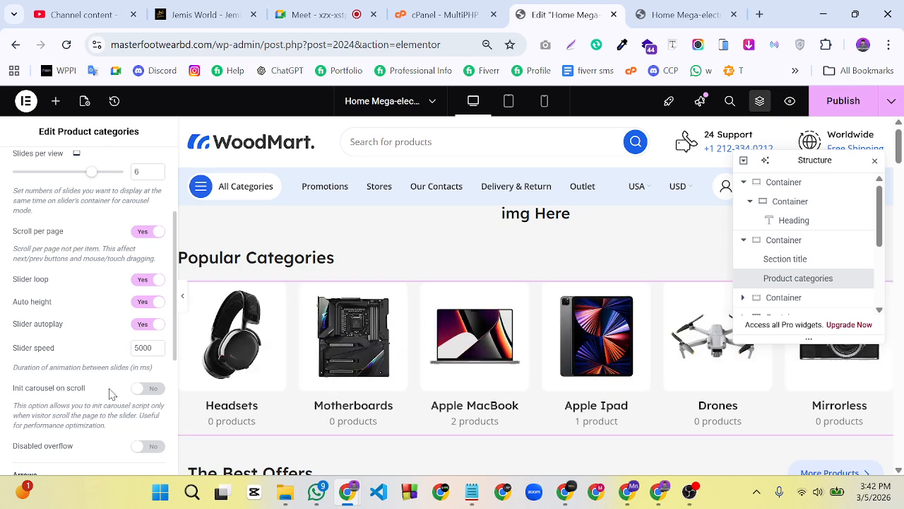
{"action": "scroll", "coordinate": [106, 388], "scroll_direction": "down", "scroll_amount": 2}
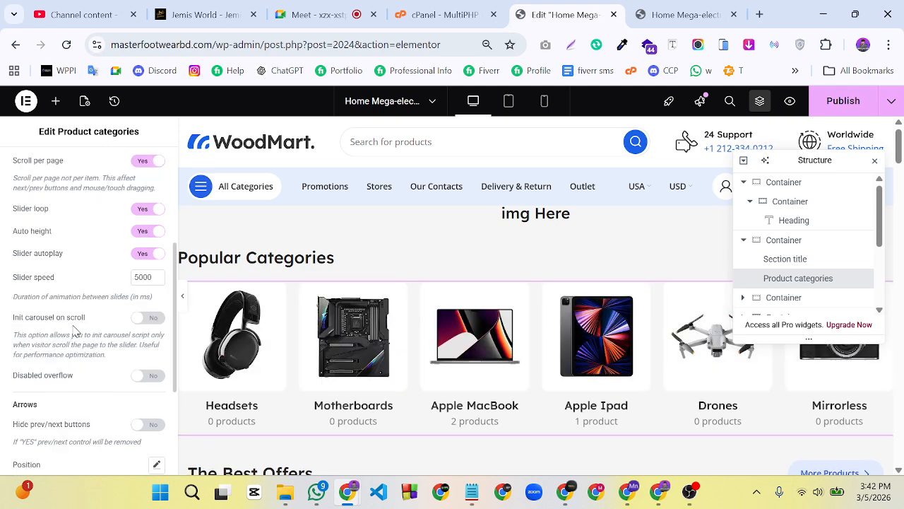
{"action": "left_click", "coordinate": [141, 324]}
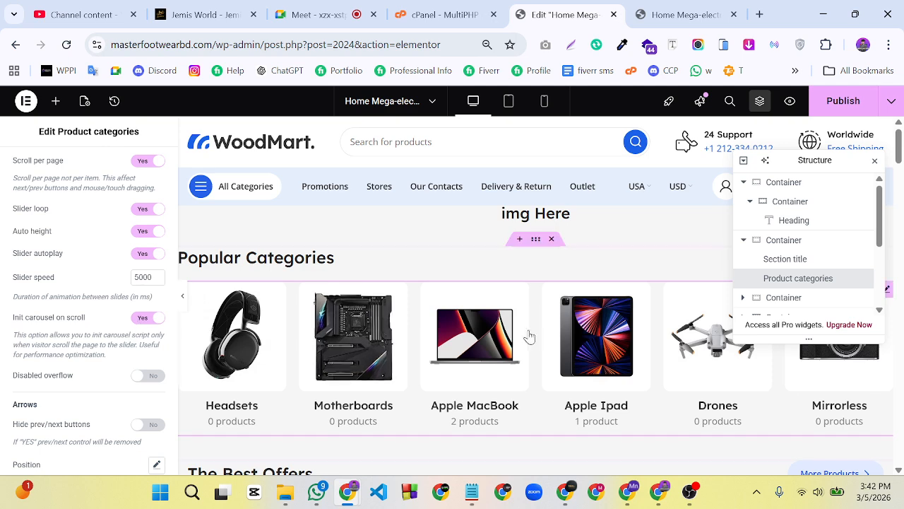
Hide the previous/next buttons of the Product categories carousel and collapse its carousel settings
{"action": "scroll", "coordinate": [89, 344], "scroll_direction": "down", "scroll_amount": 3}
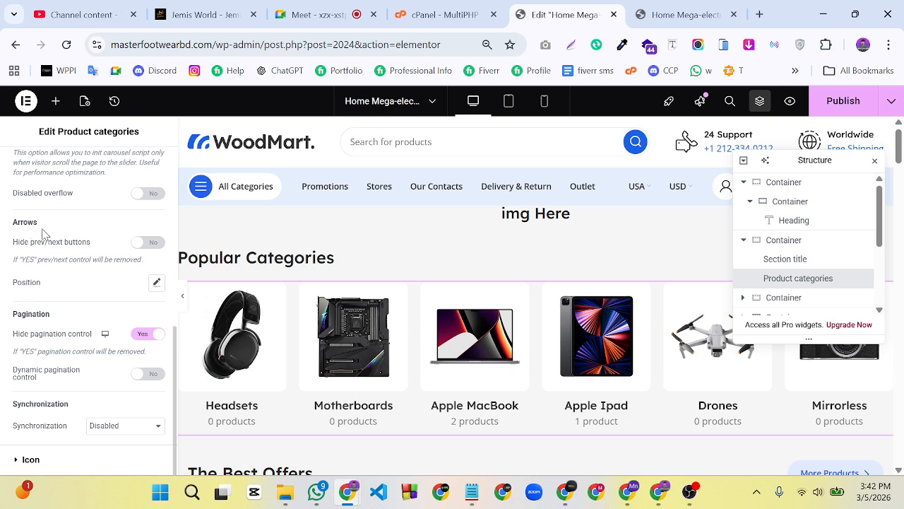
{"action": "left_click", "coordinate": [141, 244]}
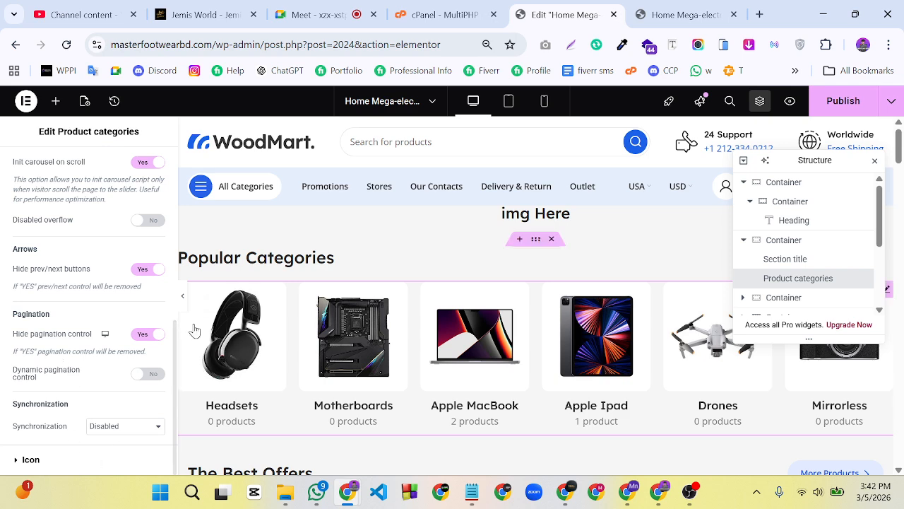
{"action": "scroll", "coordinate": [527, 342], "scroll_direction": "down", "scroll_amount": 2}
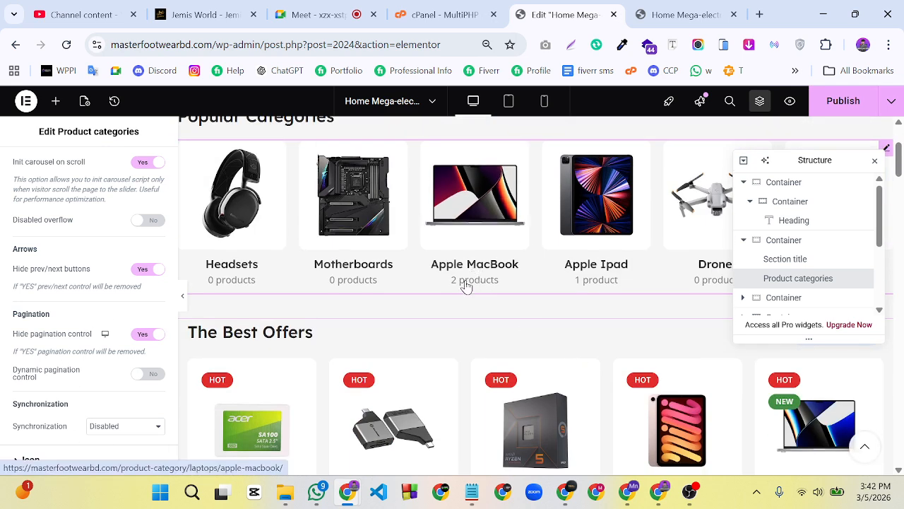
{"action": "scroll", "coordinate": [465, 286], "scroll_direction": "up", "scroll_amount": 3}
{"action": "scroll", "coordinate": [65, 212], "scroll_direction": "up", "scroll_amount": 5}
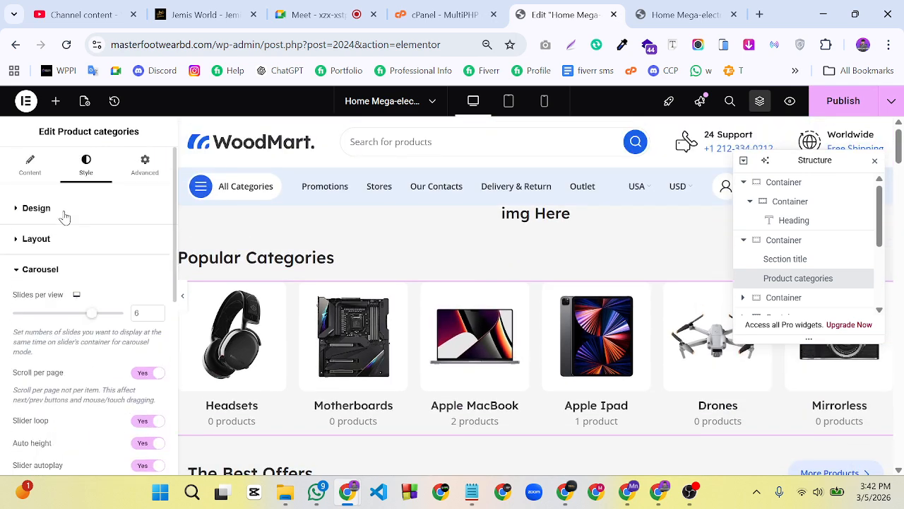
{"action": "left_click", "coordinate": [26, 274]}
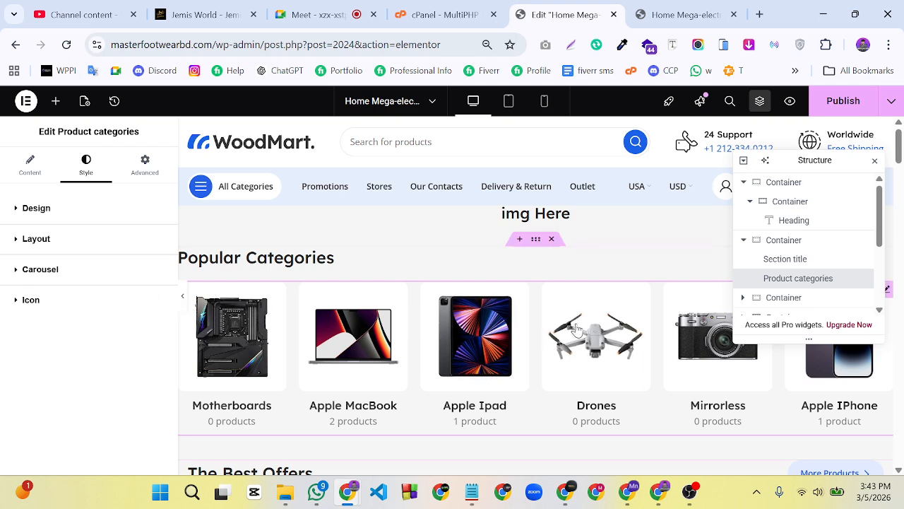
Change the XTemos container stretch option of The Best Offers container so it spans the full page width
{"action": "scroll", "coordinate": [585, 331], "scroll_direction": "down", "scroll_amount": 3}
{"action": "scroll", "coordinate": [587, 331], "scroll_direction": "up", "scroll_amount": 2}
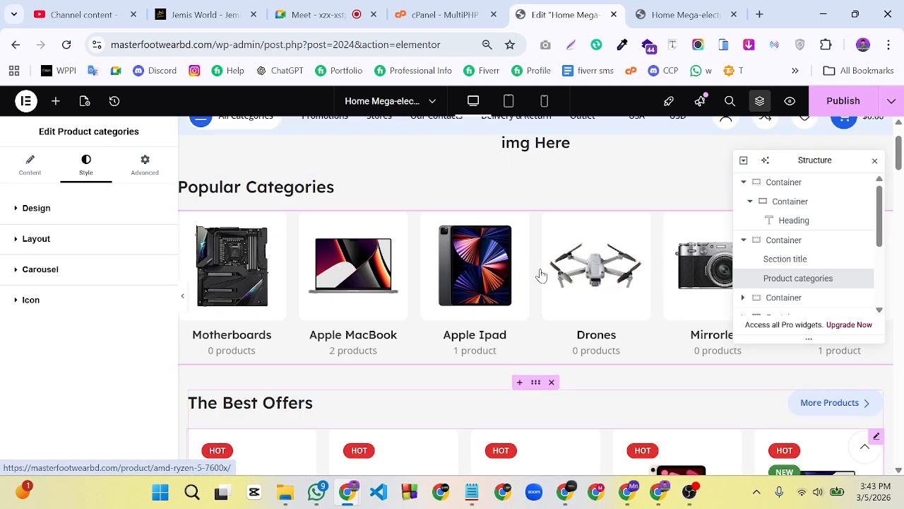
{"action": "scroll", "coordinate": [602, 323], "scroll_direction": "down", "scroll_amount": 2}
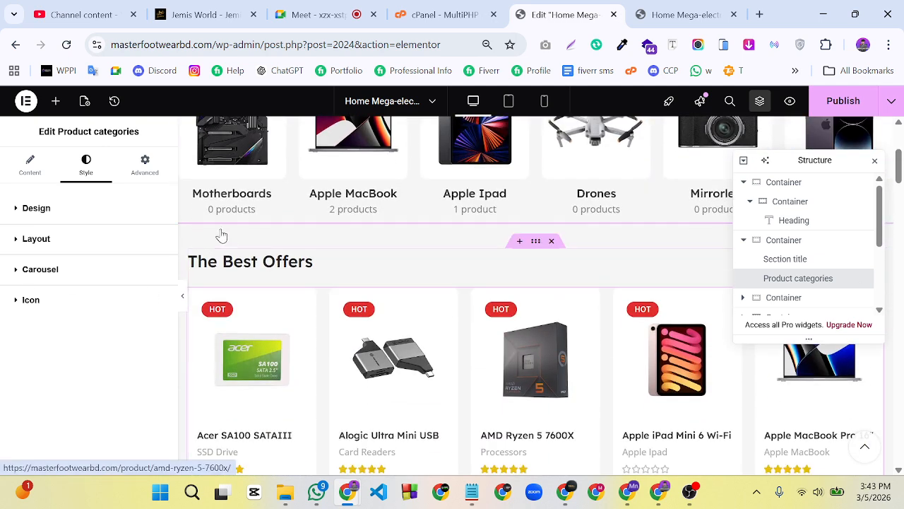
{"action": "left_click", "coordinate": [535, 242]}
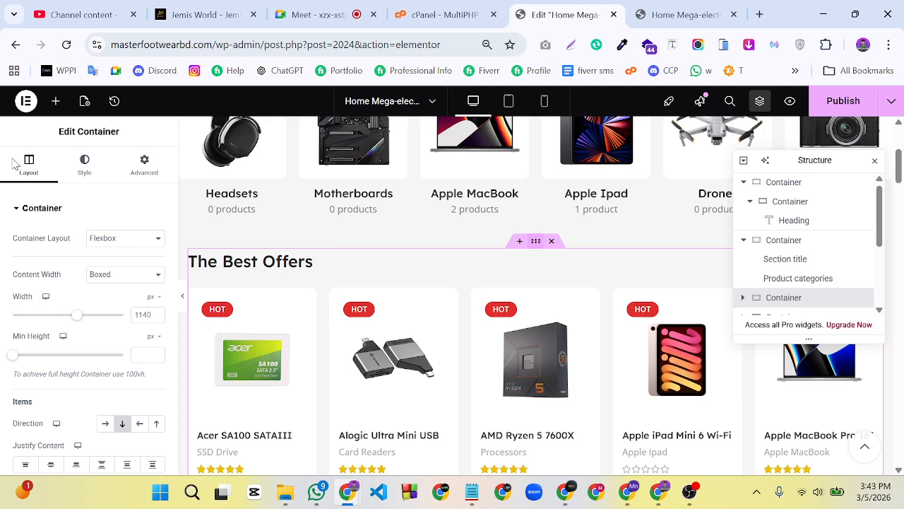
{"action": "left_click", "coordinate": [32, 209]}
{"action": "left_click", "coordinate": [52, 243]}
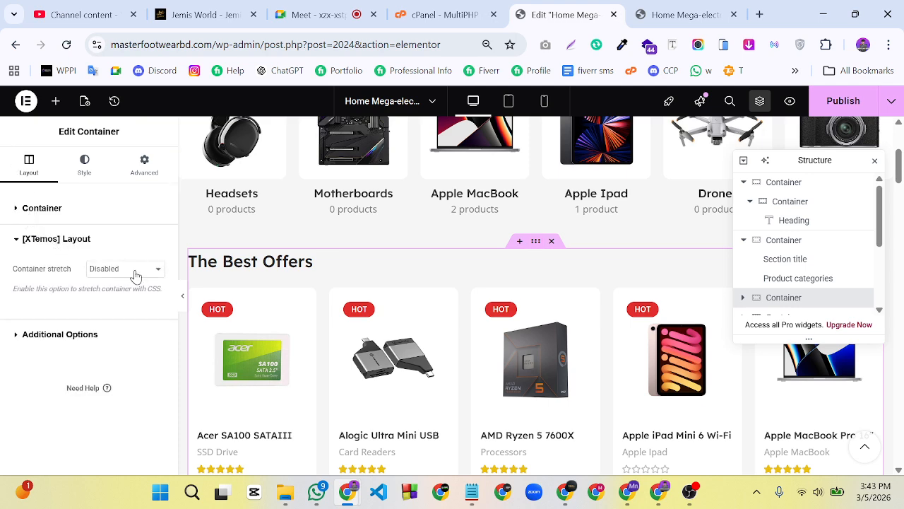
{"action": "left_click", "coordinate": [135, 274]}
{"action": "left_click", "coordinate": [136, 323]}
{"action": "left_click", "coordinate": [50, 240]}
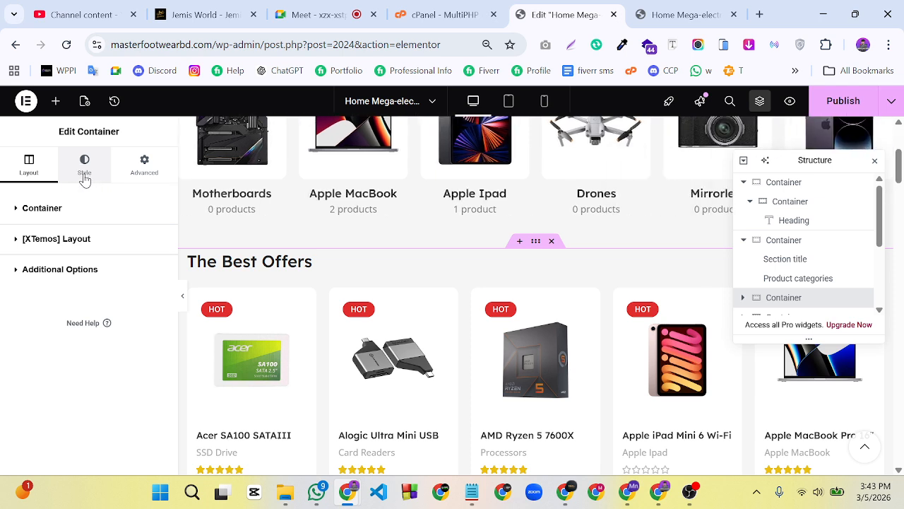
Unlink the padding of The Best Offers container and set it to 40 px at the bottom and 0 on the other sides
{"action": "left_click", "coordinate": [84, 169]}
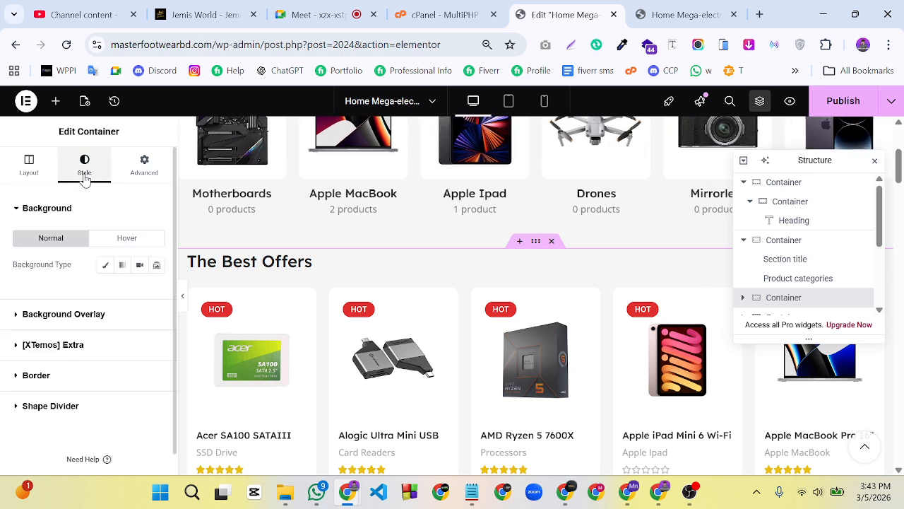
{"action": "left_click", "coordinate": [137, 175]}
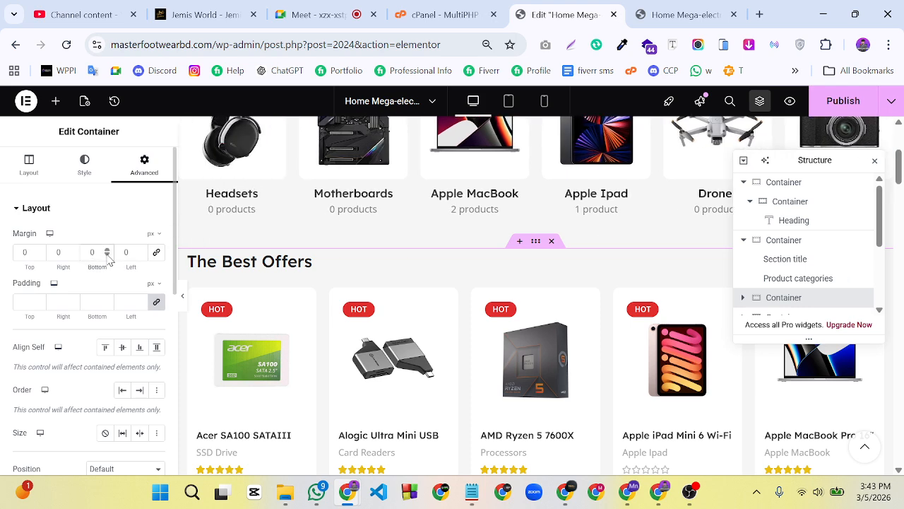
{"action": "left_click", "coordinate": [156, 302]}
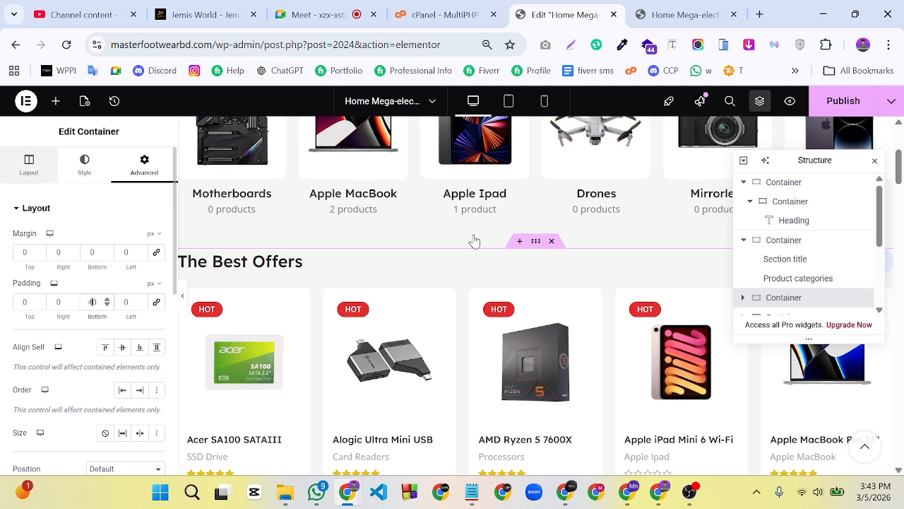
{"action": "left_click", "coordinate": [567, 277]}
{"action": "scroll", "coordinate": [600, 305], "scroll_direction": "down", "scroll_amount": 1}
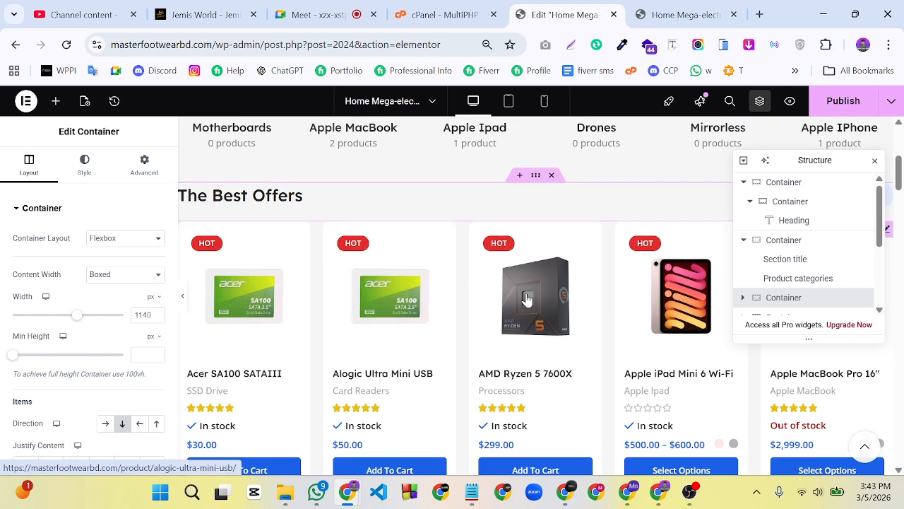
{"action": "scroll", "coordinate": [598, 355], "scroll_direction": "up", "scroll_amount": 1}
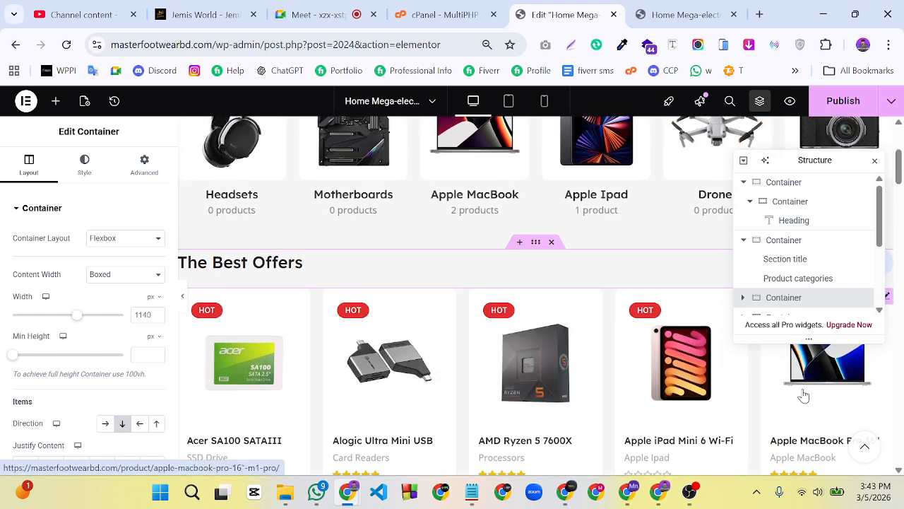
{"action": "scroll", "coordinate": [836, 365], "scroll_direction": "up", "scroll_amount": 2}
{"action": "scroll", "coordinate": [520, 423], "scroll_direction": "down", "scroll_amount": 3}
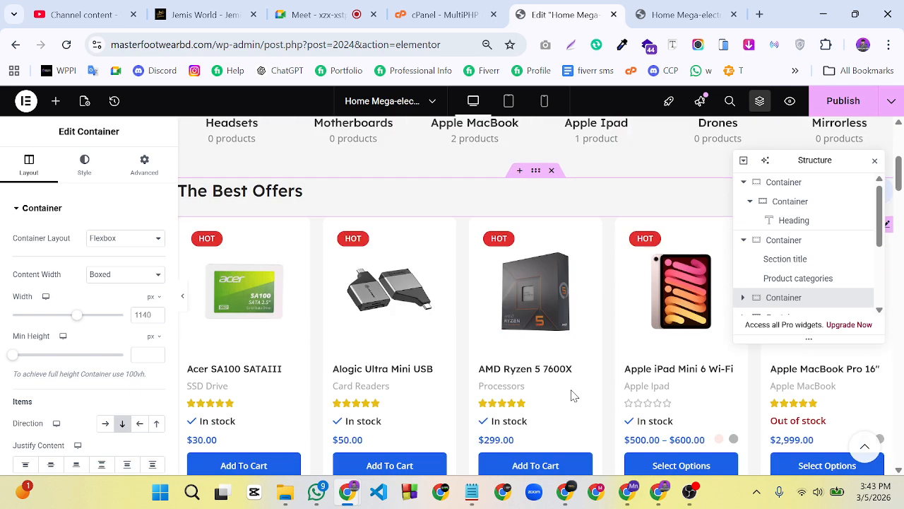
Select the products widget in The Best Offers section and clear its items per page value in the layout style settings
{"action": "left_click", "coordinate": [612, 353]}
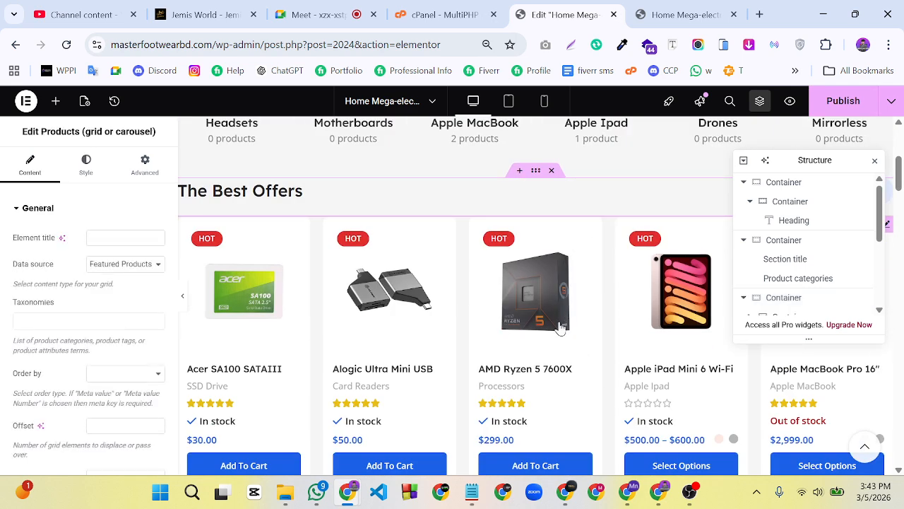
{"action": "scroll", "coordinate": [791, 291], "scroll_direction": "down", "scroll_amount": 1}
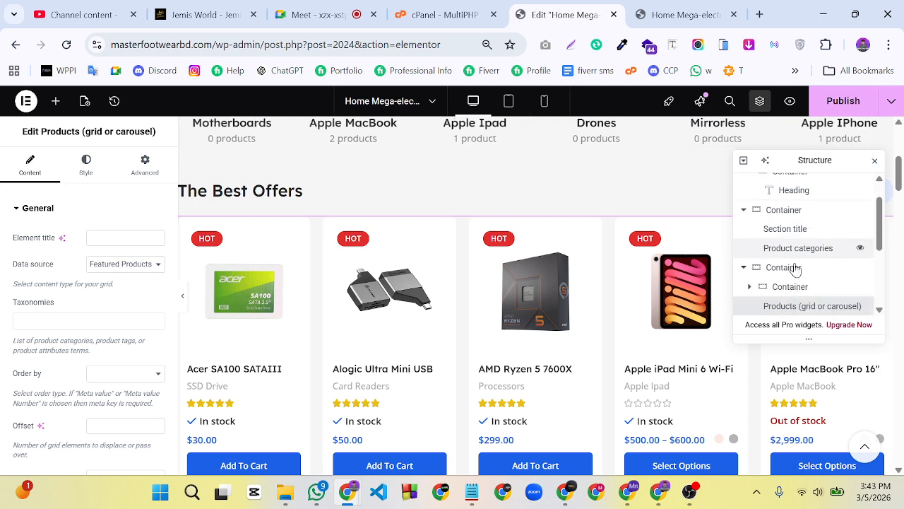
{"action": "scroll", "coordinate": [795, 268], "scroll_direction": "down", "scroll_amount": 1}
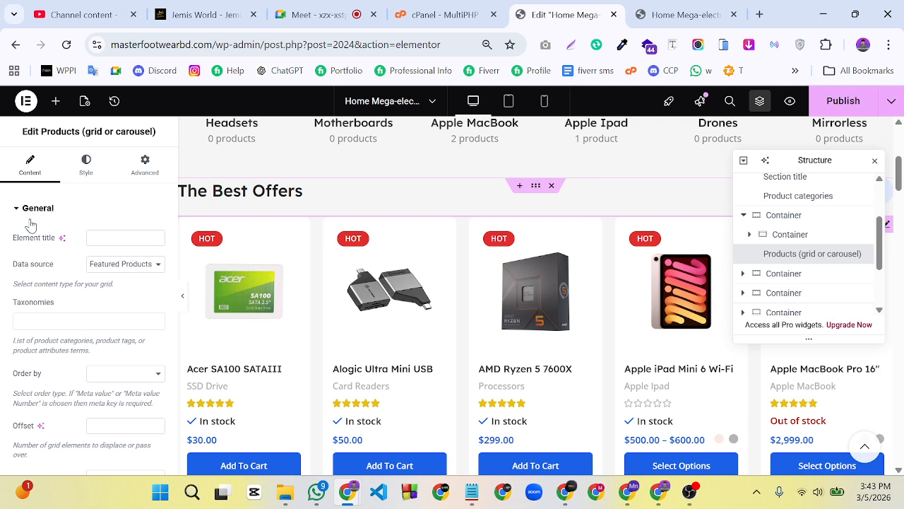
{"action": "left_click", "coordinate": [83, 168]}
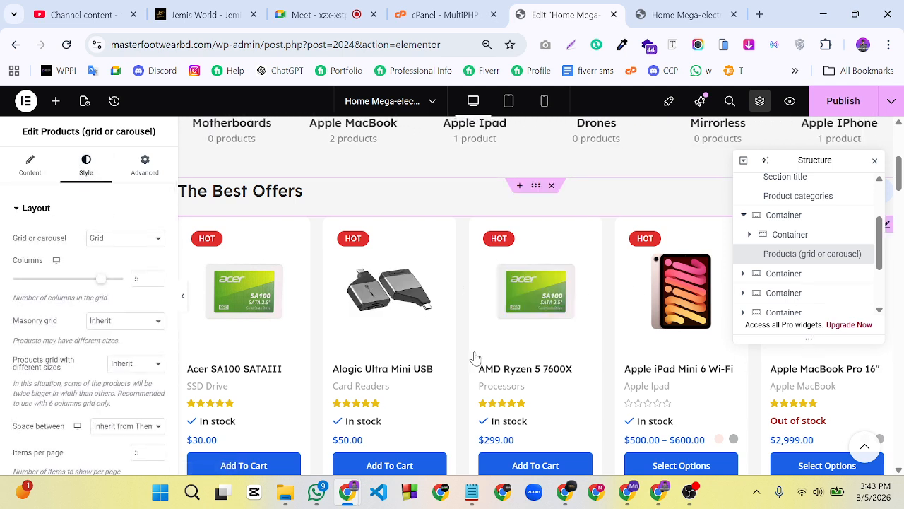
{"action": "scroll", "coordinate": [117, 301], "scroll_direction": "down", "scroll_amount": 2}
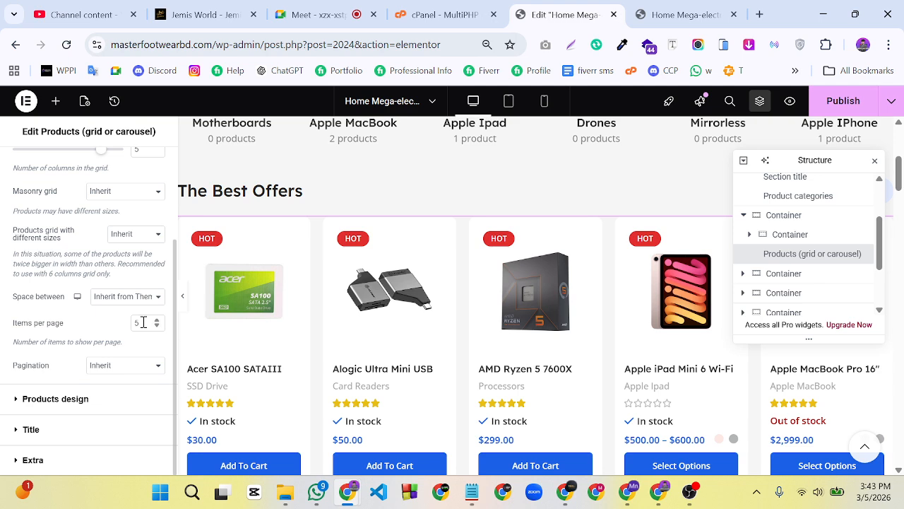
{"action": "left_click_drag", "start_coordinate": [133, 323], "coordinate": [175, 323]}
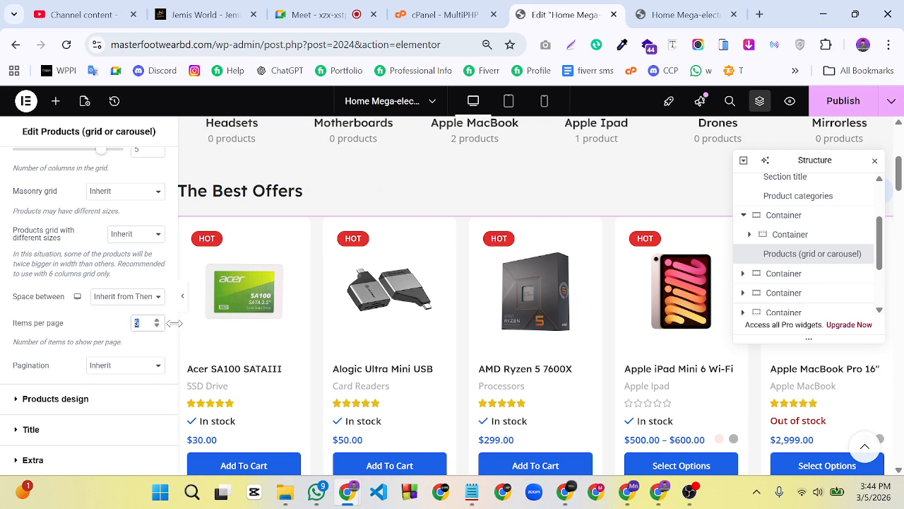
{"action": "key", "text": "BackSpace"}
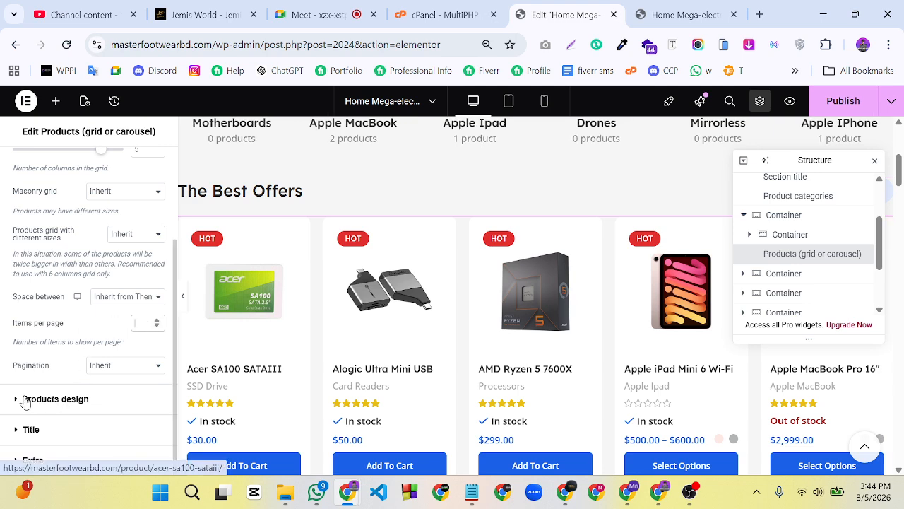
Switch The Best Offers products widget from a grid to a Carousel layout
{"action": "scroll", "coordinate": [73, 345], "scroll_direction": "up", "scroll_amount": 1}
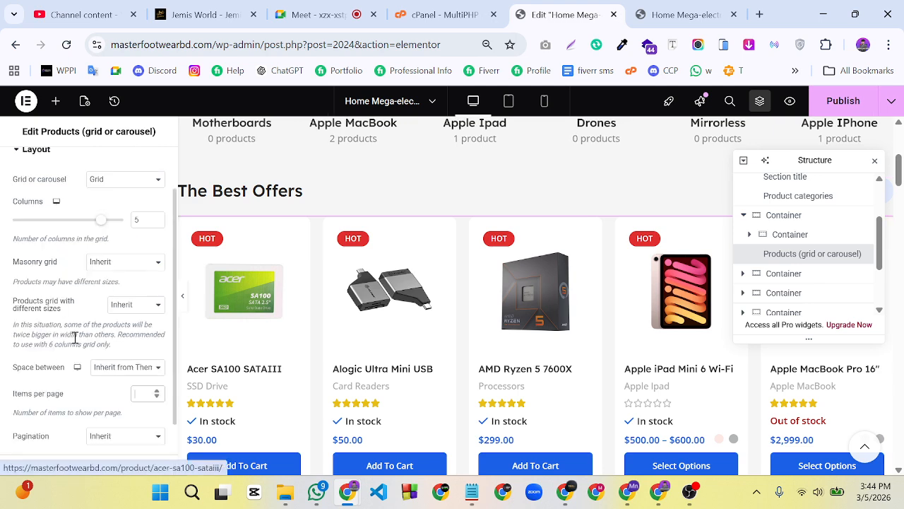
{"action": "left_click", "coordinate": [111, 186]}
{"action": "left_click", "coordinate": [113, 228]}
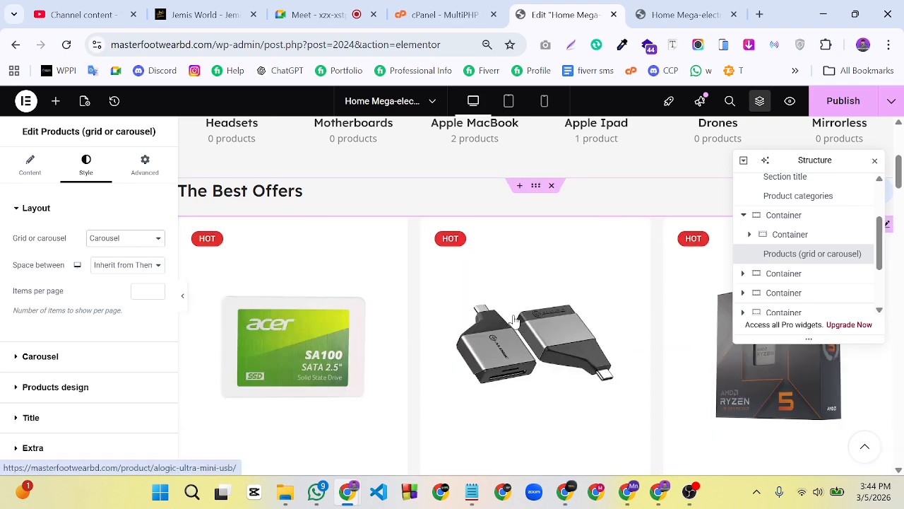
Set the slides per view of The Best Offers products carousel to 5, moving the Structure window off the right-hand products
{"action": "left_click", "coordinate": [17, 357]}
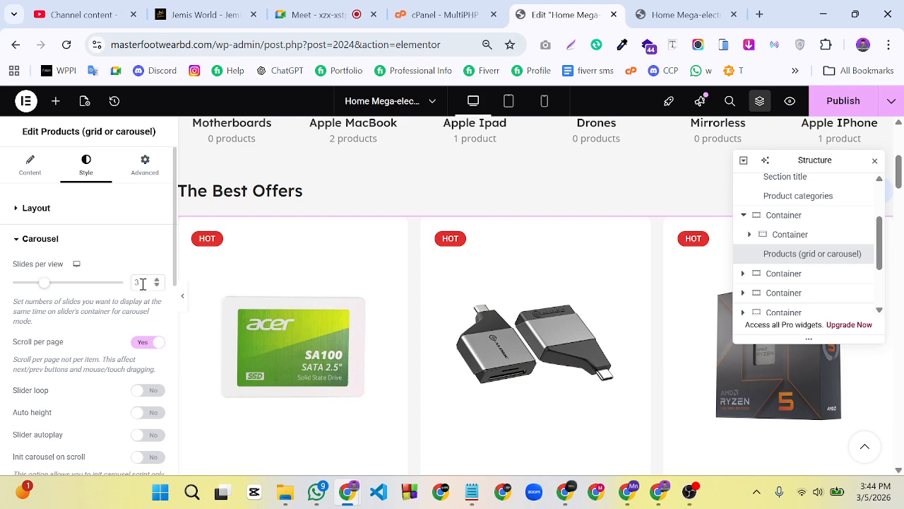
{"action": "left_click", "coordinate": [85, 284]}
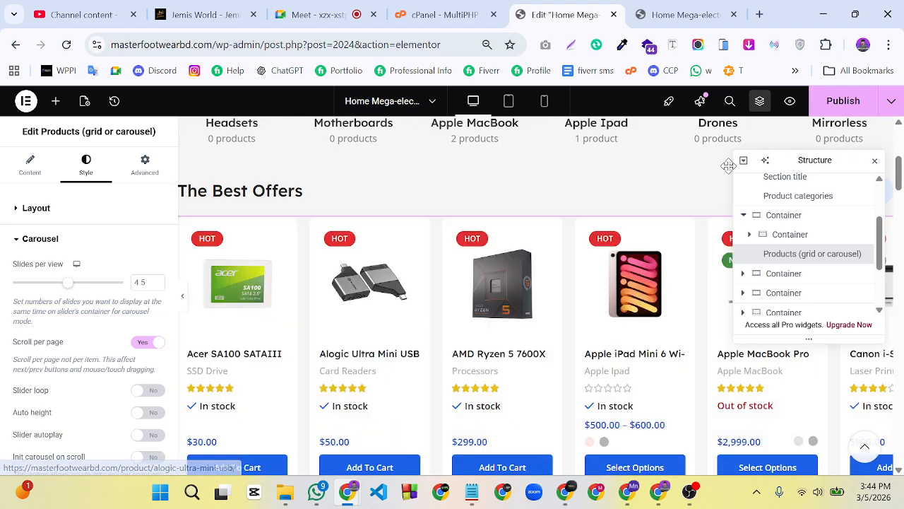
{"action": "left_click_drag", "start_coordinate": [806, 160], "coordinate": [600, 173]}
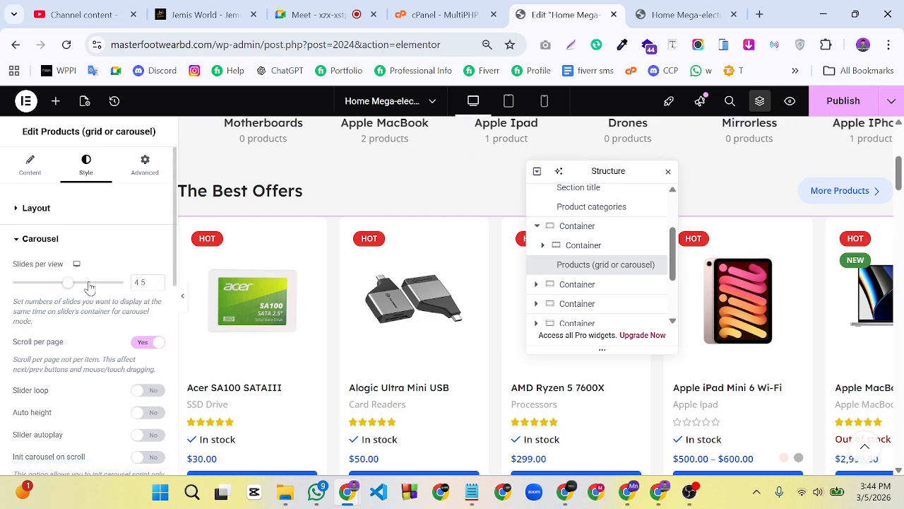
{"action": "left_click", "coordinate": [158, 281]}
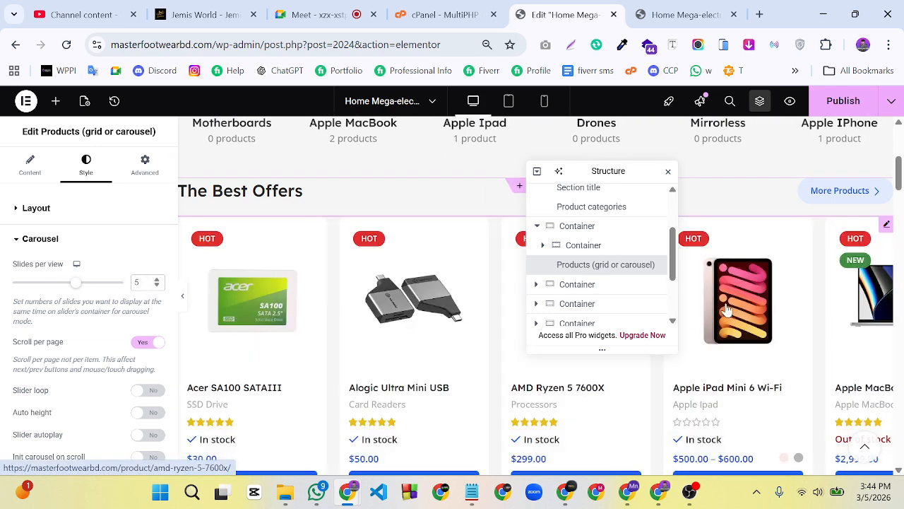
{"action": "scroll", "coordinate": [752, 320], "scroll_direction": "down", "scroll_amount": 1}
{"action": "scroll", "coordinate": [752, 320], "scroll_direction": "down", "scroll_amount": 1}
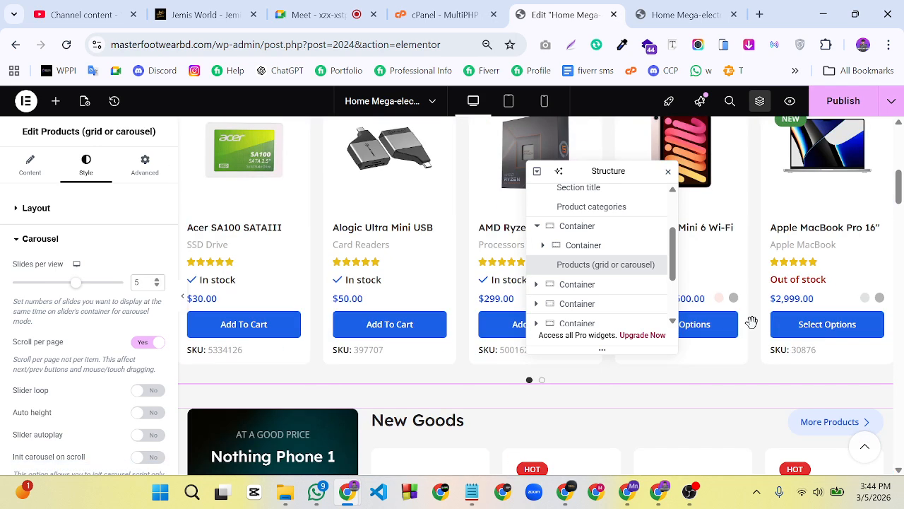
{"action": "scroll", "coordinate": [752, 322], "scroll_direction": "up", "scroll_amount": 1}
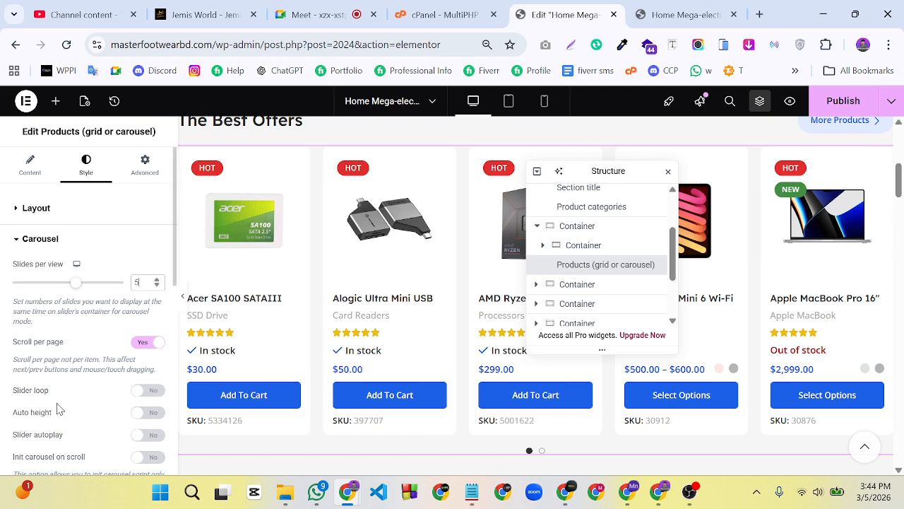
Enable slider loop, auto height, slider autoplay and init carousel on scroll for The Best Offers products carousel
{"action": "scroll", "coordinate": [73, 396], "scroll_direction": "down", "scroll_amount": 1}
{"action": "left_click", "coordinate": [147, 322]}
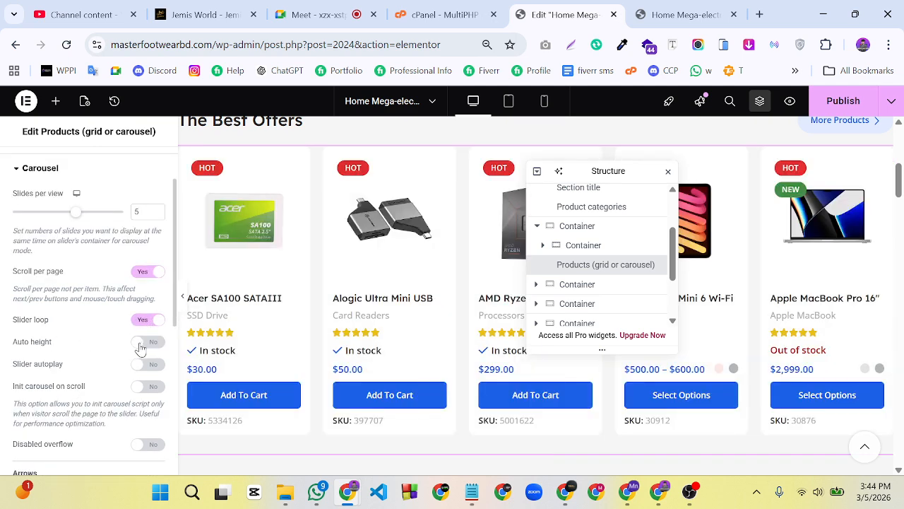
{"action": "left_click", "coordinate": [145, 342]}
{"action": "left_click", "coordinate": [145, 364]}
{"action": "scroll", "coordinate": [126, 371], "scroll_direction": "down", "scroll_amount": 2}
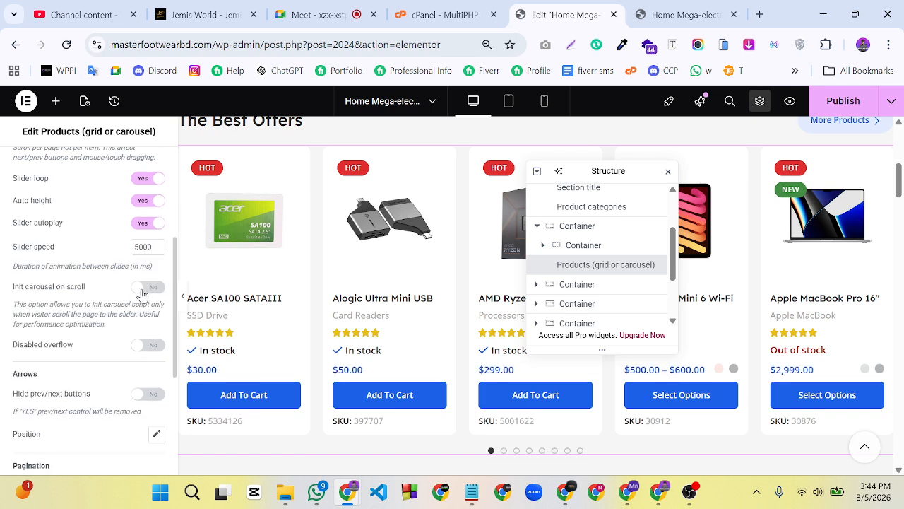
{"action": "left_click", "coordinate": [145, 287]}
Hide the previous/next buttons and pagination control of The Best Offers carousel, and enable dynamic pagination control
{"action": "scroll", "coordinate": [228, 365], "scroll_direction": "down", "scroll_amount": 2}
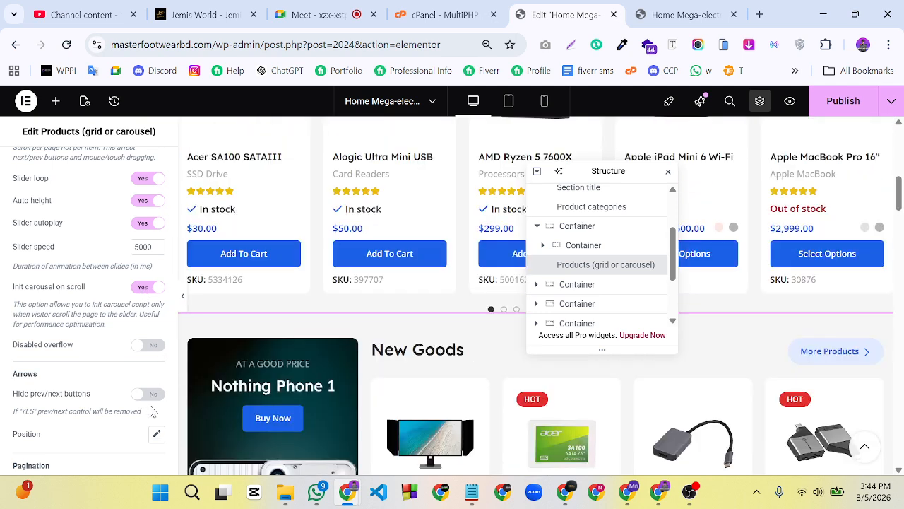
{"action": "left_click", "coordinate": [146, 394]}
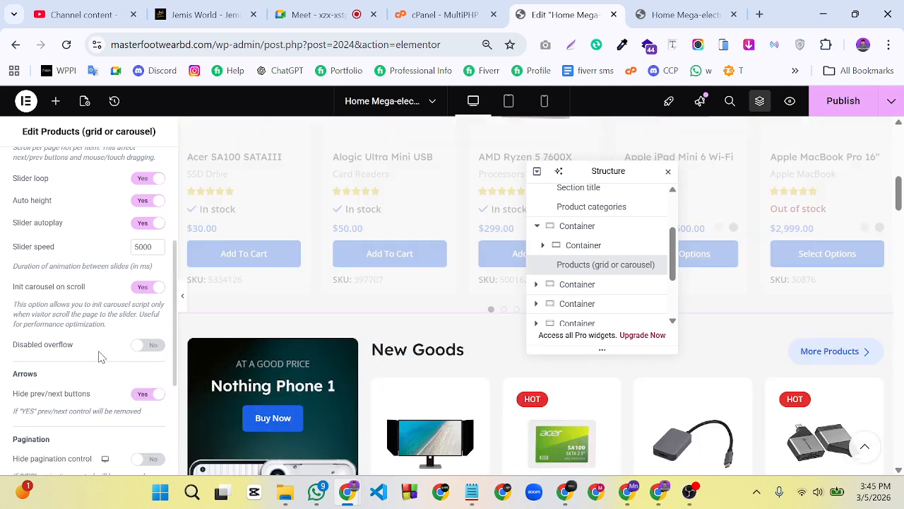
{"action": "scroll", "coordinate": [451, 368], "scroll_direction": "up", "scroll_amount": 2}
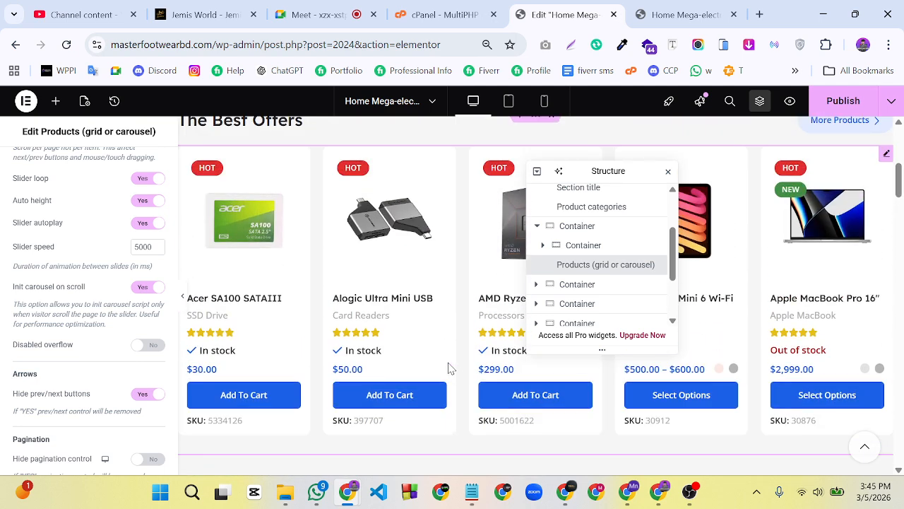
{"action": "scroll", "coordinate": [76, 375], "scroll_direction": "down", "scroll_amount": 3}
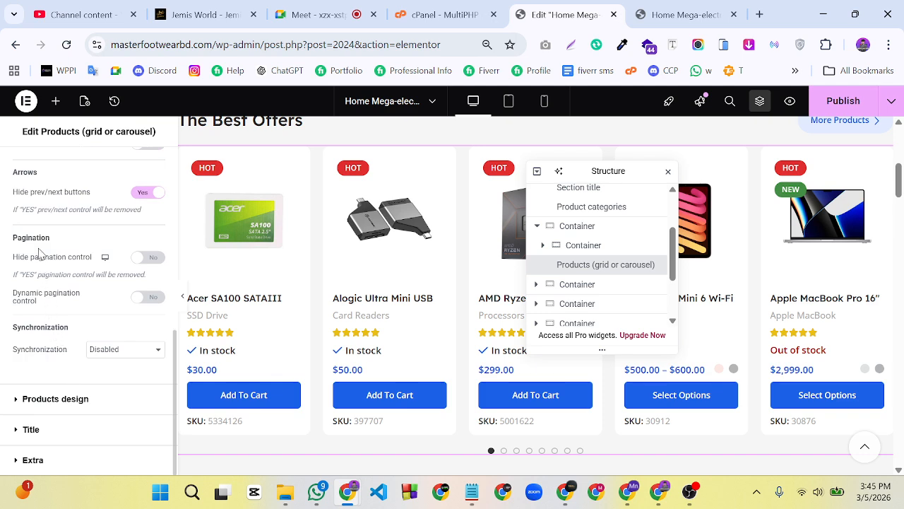
{"action": "left_click", "coordinate": [138, 259]}
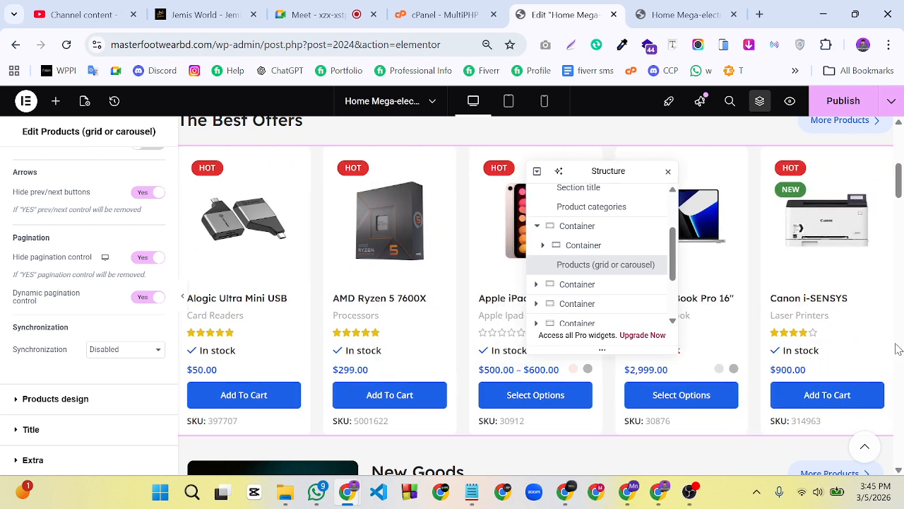
{"action": "scroll", "coordinate": [416, 339], "scroll_direction": "down", "scroll_amount": 3}
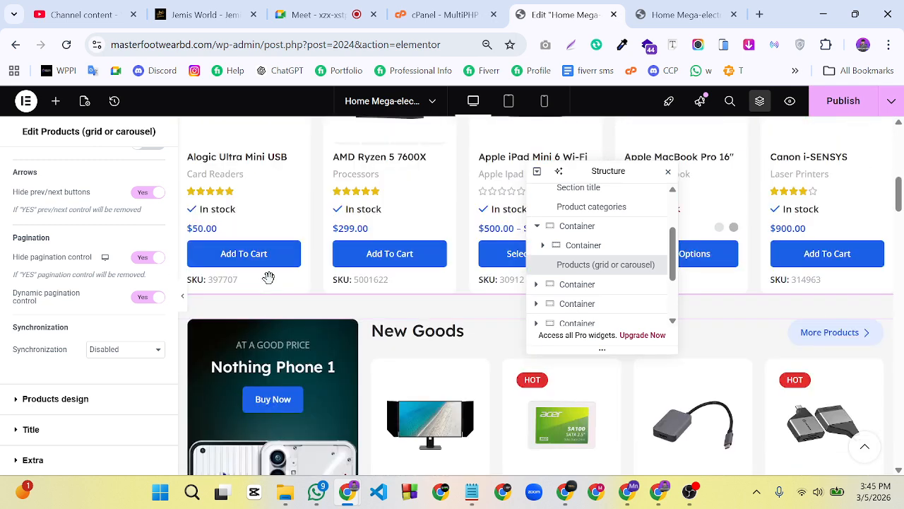
{"action": "scroll", "coordinate": [367, 301], "scroll_direction": "up", "scroll_amount": 5}
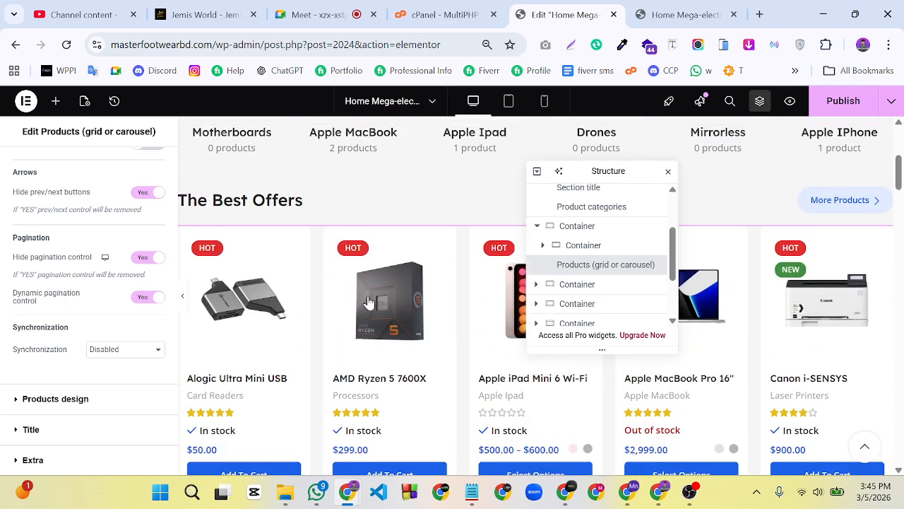
{"action": "scroll", "coordinate": [426, 323], "scroll_direction": "down", "scroll_amount": 2}
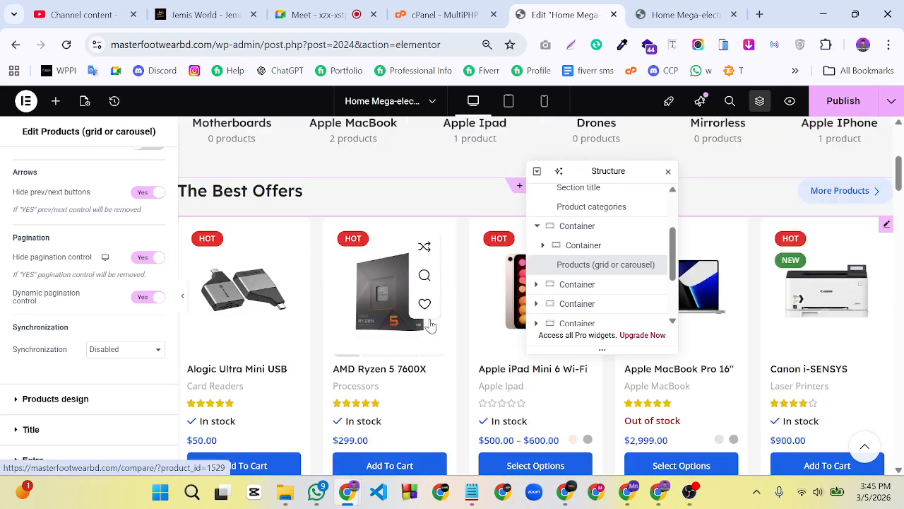
{"action": "scroll", "coordinate": [426, 318], "scroll_direction": "up", "scroll_amount": 2}
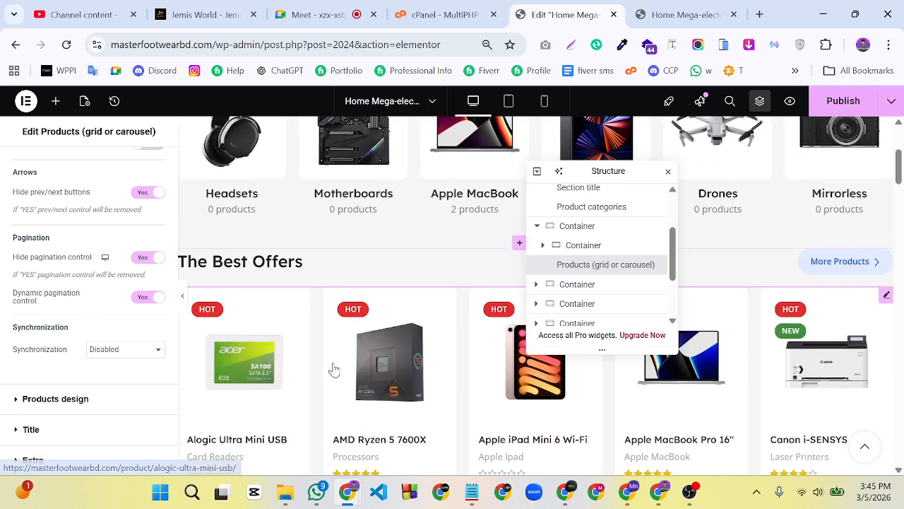
{"action": "scroll", "coordinate": [333, 370], "scroll_direction": "down", "scroll_amount": 5}
{"action": "scroll", "coordinate": [337, 348], "scroll_direction": "up", "scroll_amount": 2}
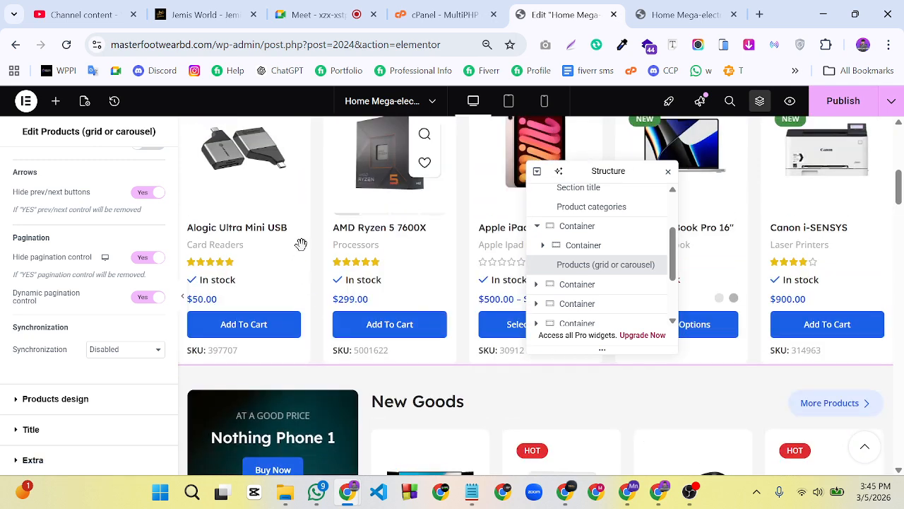
Enable the products shadow in the products design settings of The Best Offers carousel and review the section on the page
{"action": "left_click", "coordinate": [18, 401]}
{"action": "scroll", "coordinate": [74, 290], "scroll_direction": "down", "scroll_amount": 2}
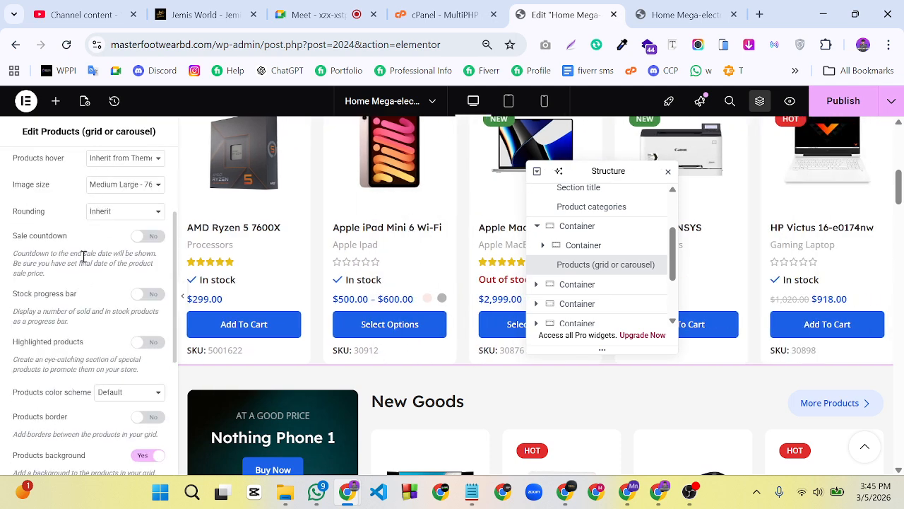
{"action": "scroll", "coordinate": [90, 323], "scroll_direction": "down", "scroll_amount": 3}
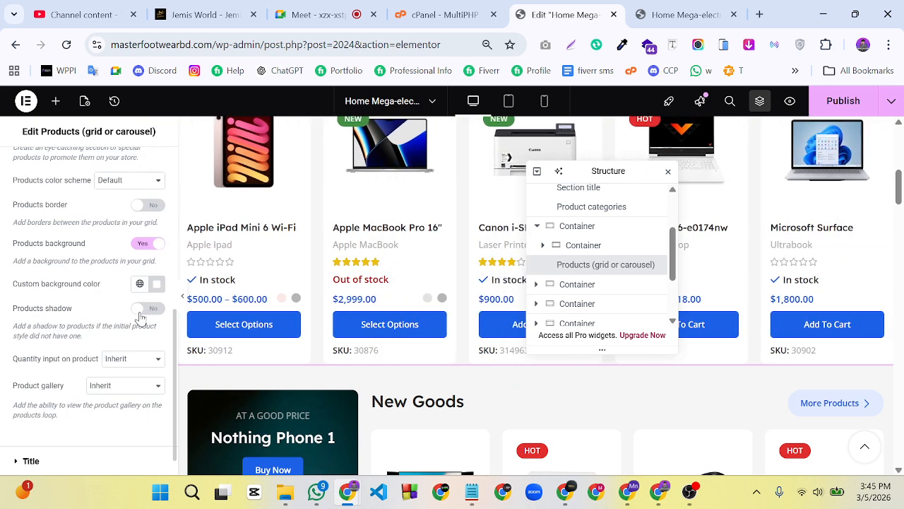
{"action": "left_click", "coordinate": [146, 308]}
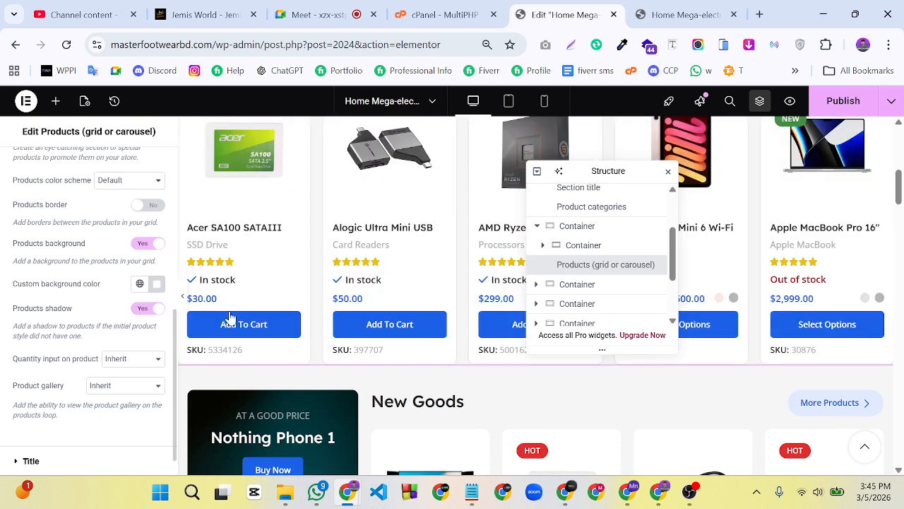
{"action": "scroll", "coordinate": [410, 258], "scroll_direction": "up", "scroll_amount": 1}
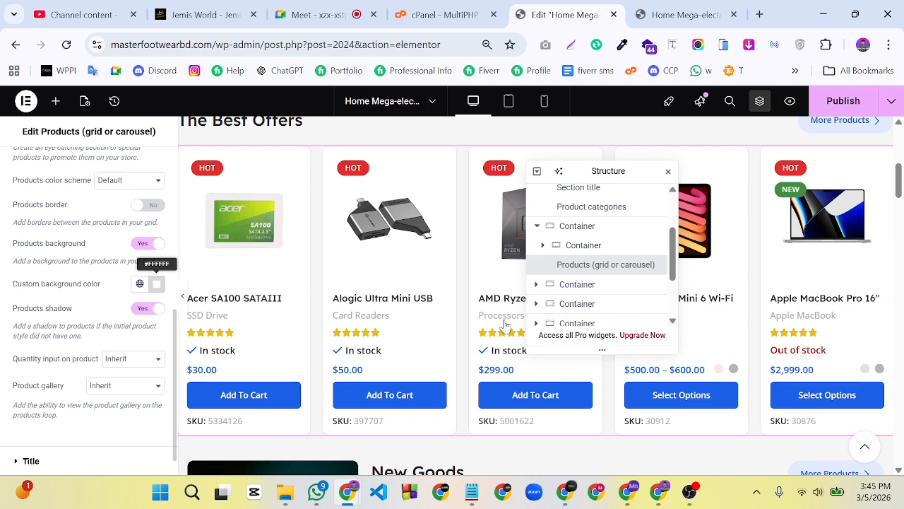
{"action": "scroll", "coordinate": [85, 326], "scroll_direction": "down", "scroll_amount": 1}
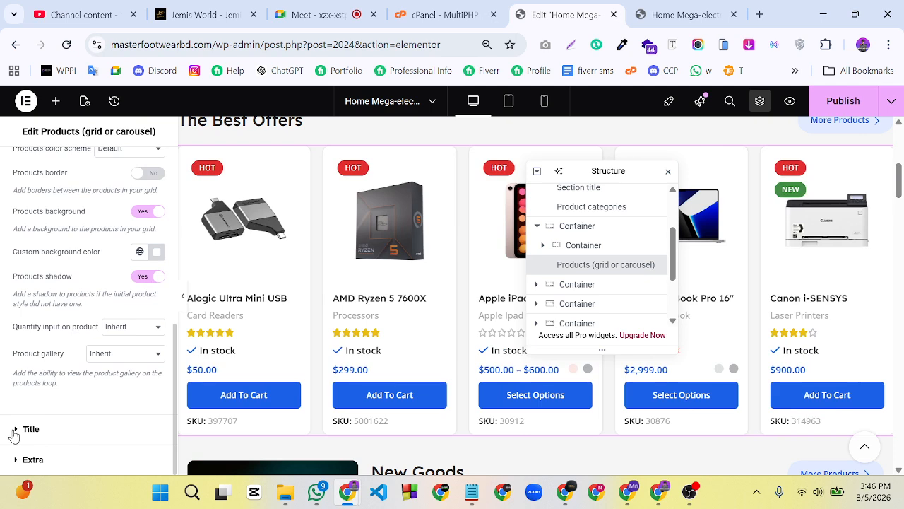
{"action": "scroll", "coordinate": [399, 304], "scroll_direction": "up", "scroll_amount": 2}
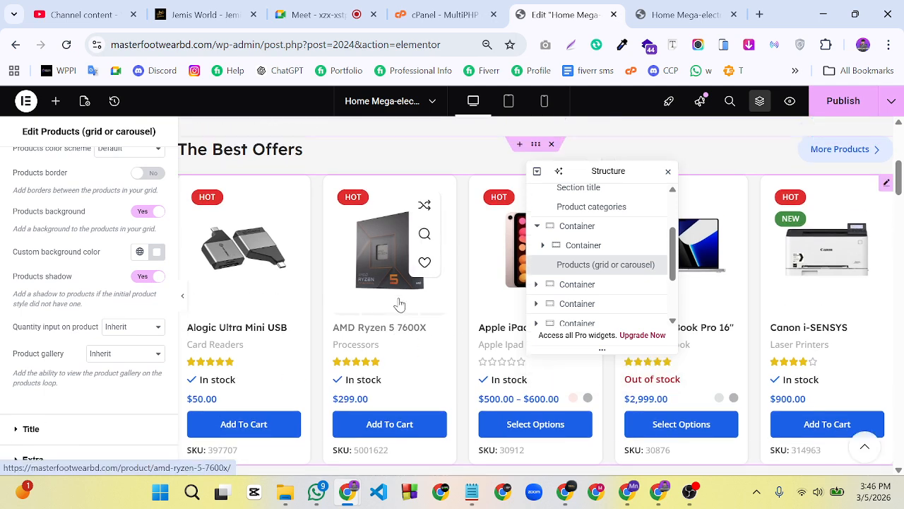
{"action": "scroll", "coordinate": [400, 308], "scroll_direction": "down", "scroll_amount": 4}
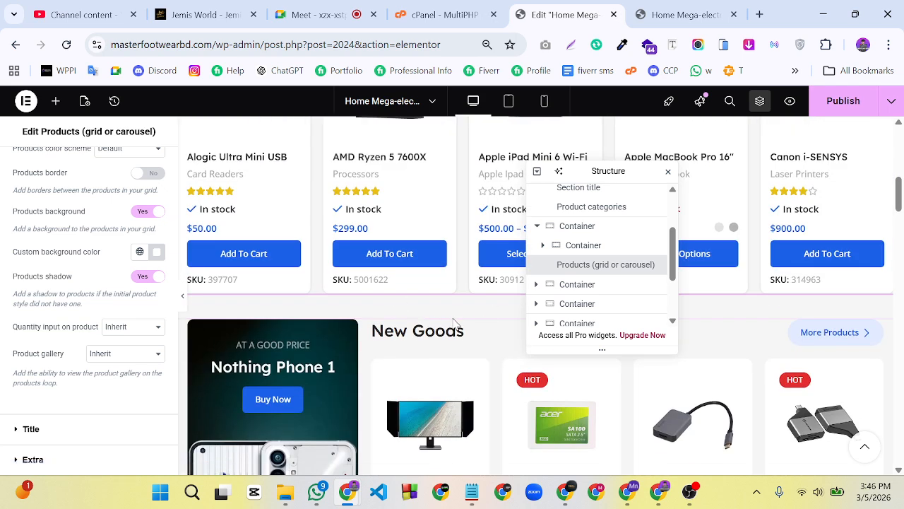
{"action": "scroll", "coordinate": [455, 324], "scroll_direction": "down", "scroll_amount": 4}
{"action": "scroll", "coordinate": [454, 324], "scroll_direction": "up", "scroll_amount": 4}
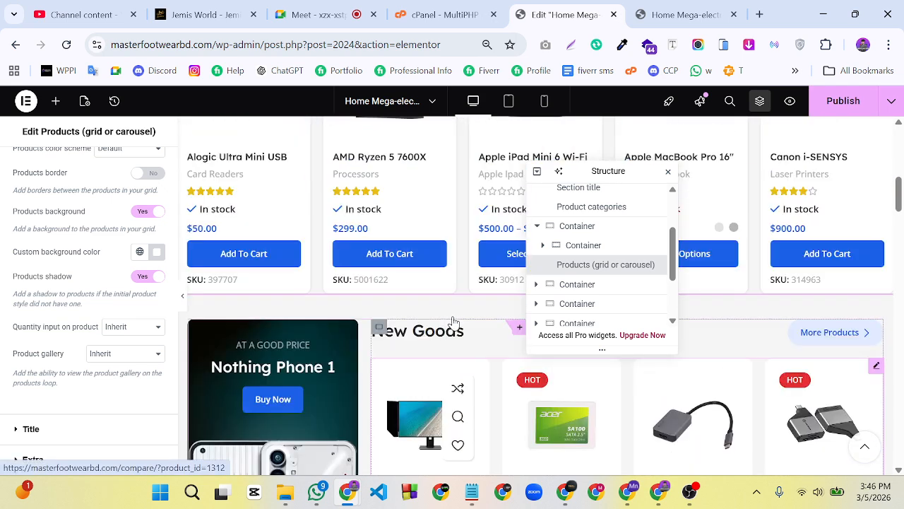
Publish the page changes and reload the live home page in the other browser tab
{"action": "scroll", "coordinate": [455, 322], "scroll_direction": "down", "scroll_amount": 2}
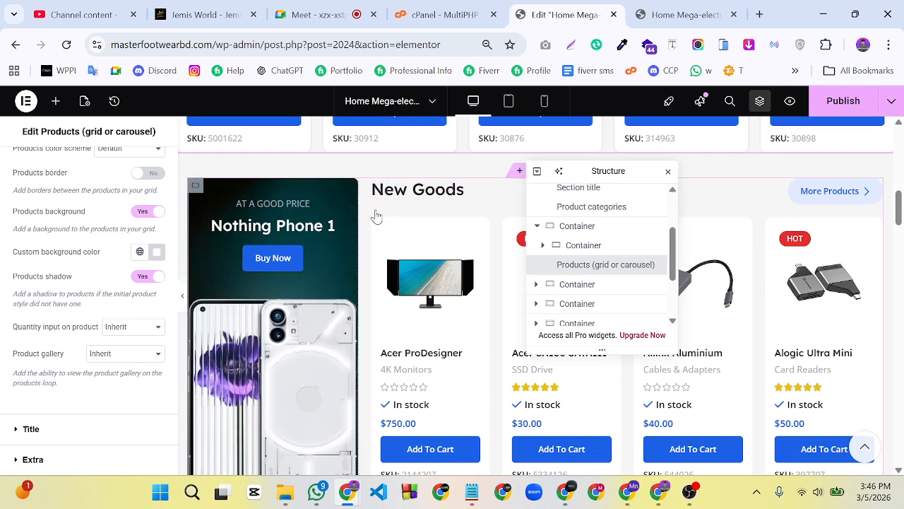
{"action": "scroll", "coordinate": [419, 226], "scroll_direction": "up", "scroll_amount": 5}
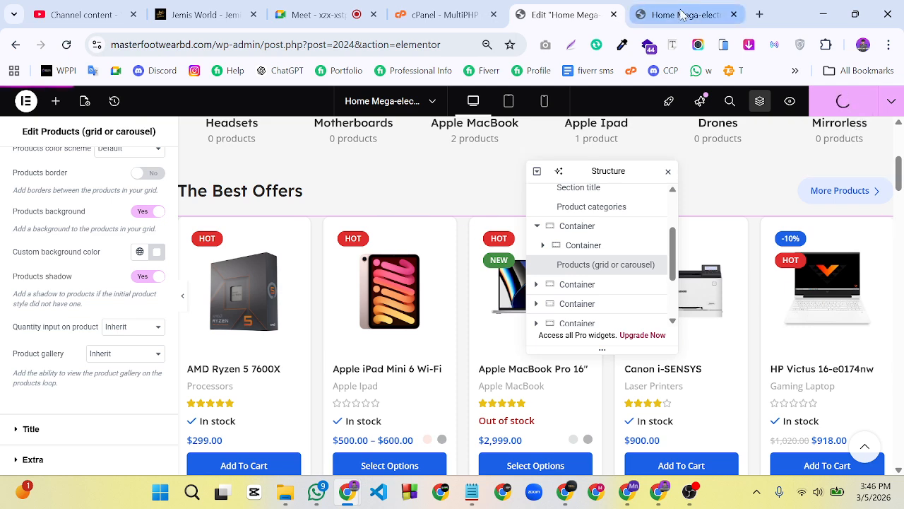
{"action": "left_click", "coordinate": [684, 14]}
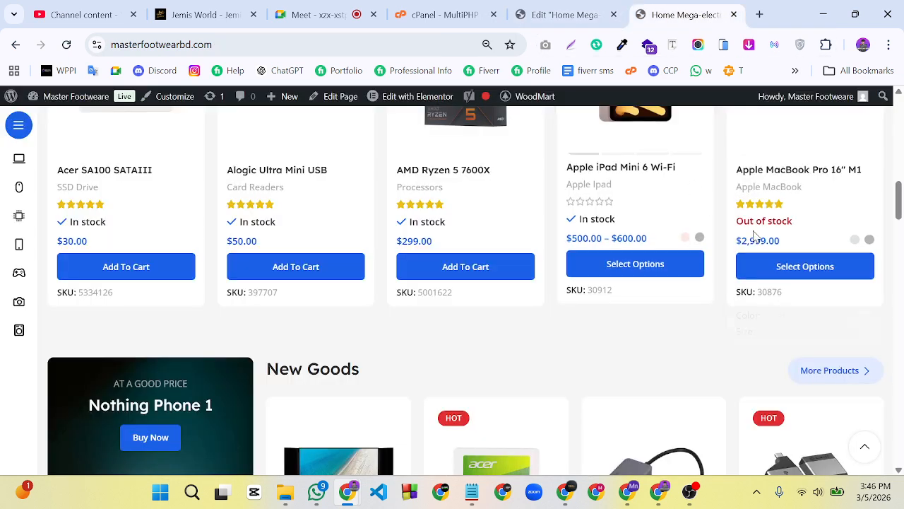
{"action": "scroll", "coordinate": [754, 236], "scroll_direction": "up", "scroll_amount": 6}
{"action": "scroll", "coordinate": [757, 239], "scroll_direction": "up", "scroll_amount": 6}
{"action": "scroll", "coordinate": [757, 239], "scroll_direction": "down", "scroll_amount": 3}
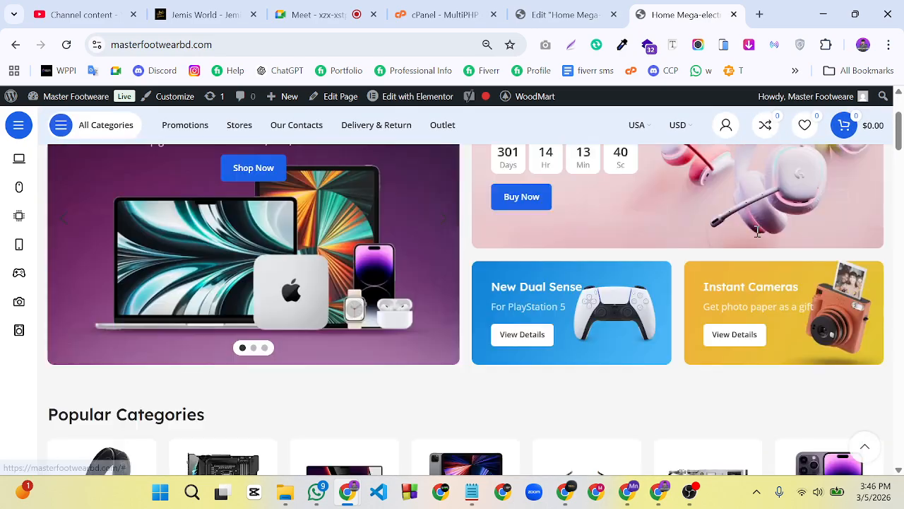
{"action": "scroll", "coordinate": [757, 239], "scroll_direction": "up", "scroll_amount": 3}
{"action": "left_click", "coordinate": [68, 45]}
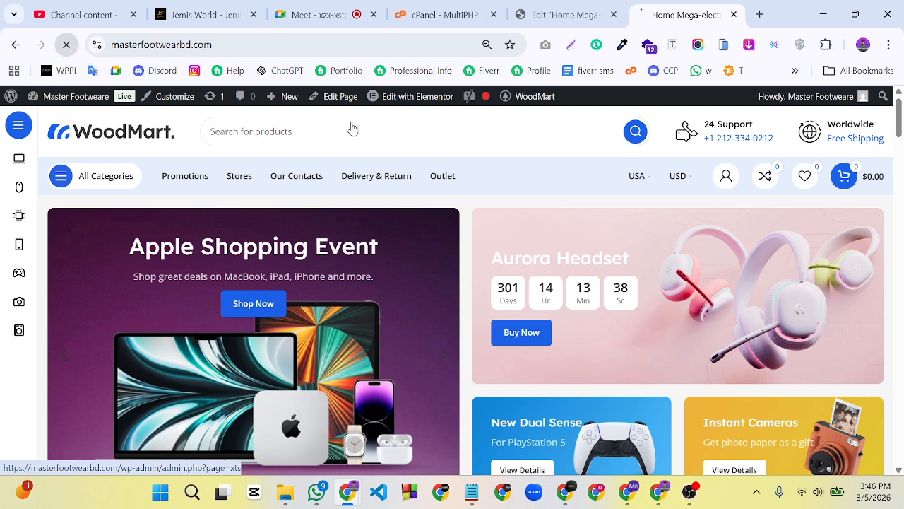
Review the Popular Categories and The Best Offers carousels on the live home page
{"action": "mouse_move", "coordinate": [722, 200]}
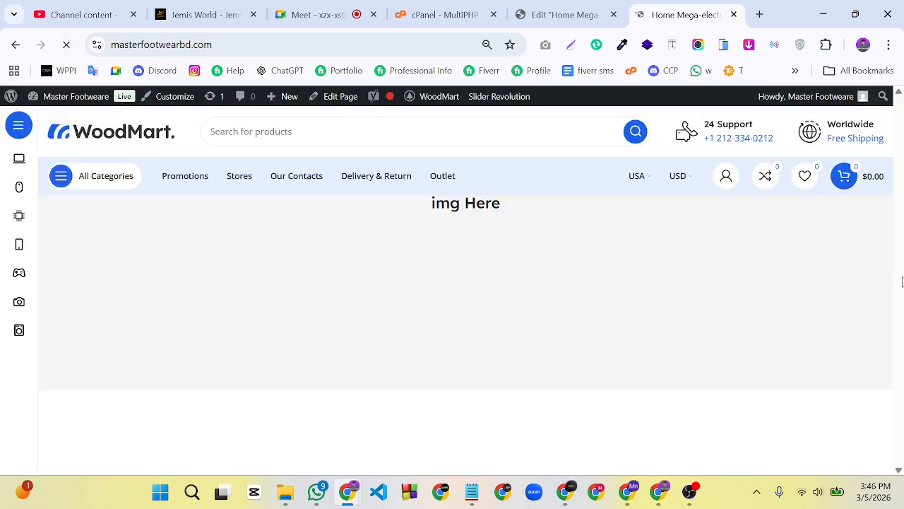
{"action": "scroll", "coordinate": [709, 287], "scroll_direction": "down", "scroll_amount": 3}
{"action": "scroll", "coordinate": [708, 287], "scroll_direction": "up", "scroll_amount": 3}
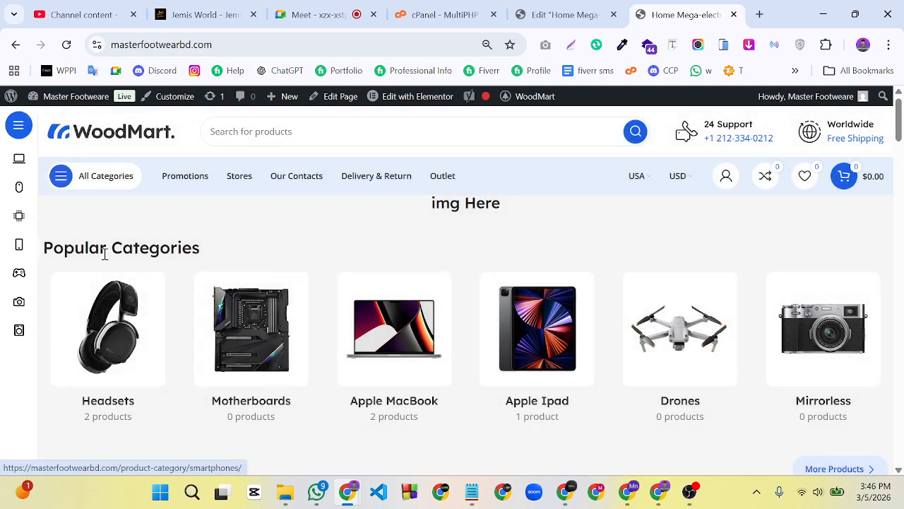
{"action": "scroll", "coordinate": [125, 276], "scroll_direction": "down", "scroll_amount": 2}
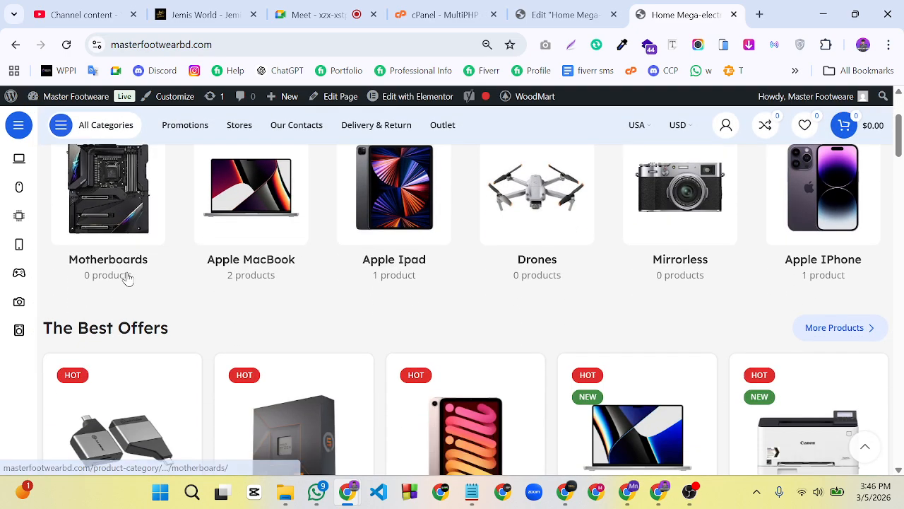
{"action": "scroll", "coordinate": [53, 332], "scroll_direction": "down", "scroll_amount": 1}
{"action": "scroll", "coordinate": [59, 331], "scroll_direction": "down", "scroll_amount": 1}
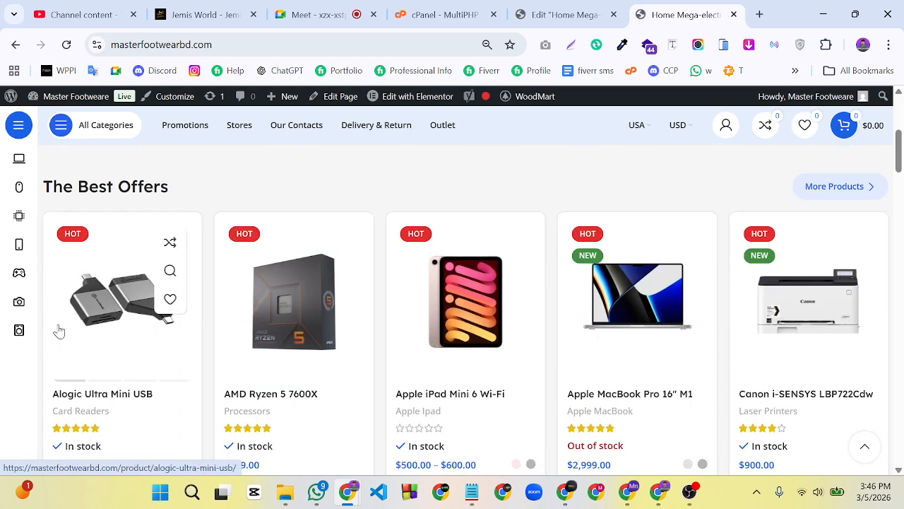
{"action": "scroll", "coordinate": [864, 321], "scroll_direction": "down", "scroll_amount": 3}
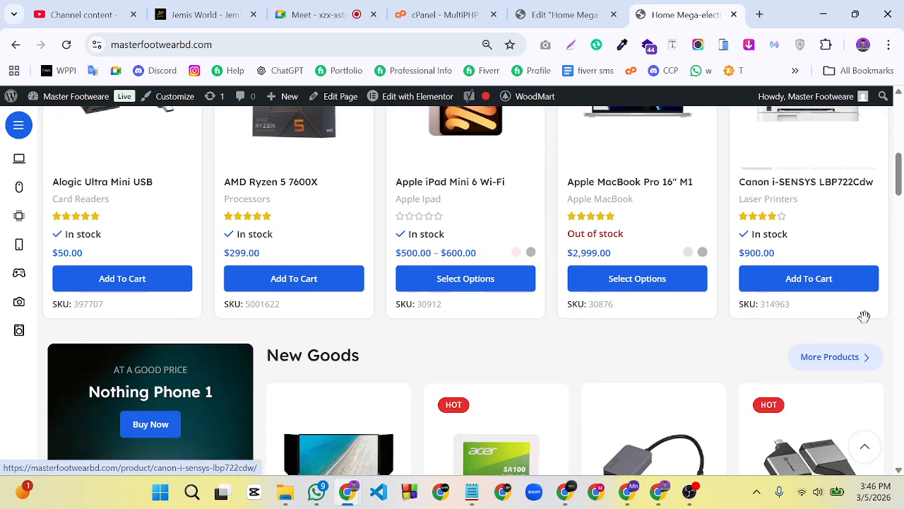
{"action": "scroll", "coordinate": [865, 320], "scroll_direction": "up", "scroll_amount": 4}
{"action": "scroll", "coordinate": [865, 324], "scroll_direction": "up", "scroll_amount": 2}
{"action": "scroll", "coordinate": [864, 323], "scroll_direction": "down", "scroll_amount": 2}
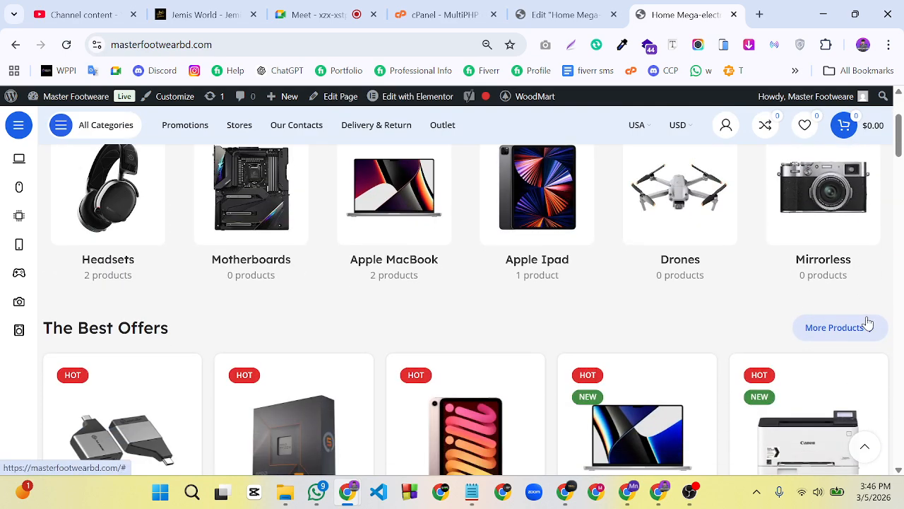
{"action": "scroll", "coordinate": [866, 320], "scroll_direction": "down", "scroll_amount": 4}
{"action": "scroll", "coordinate": [864, 313], "scroll_direction": "up", "scroll_amount": 1}
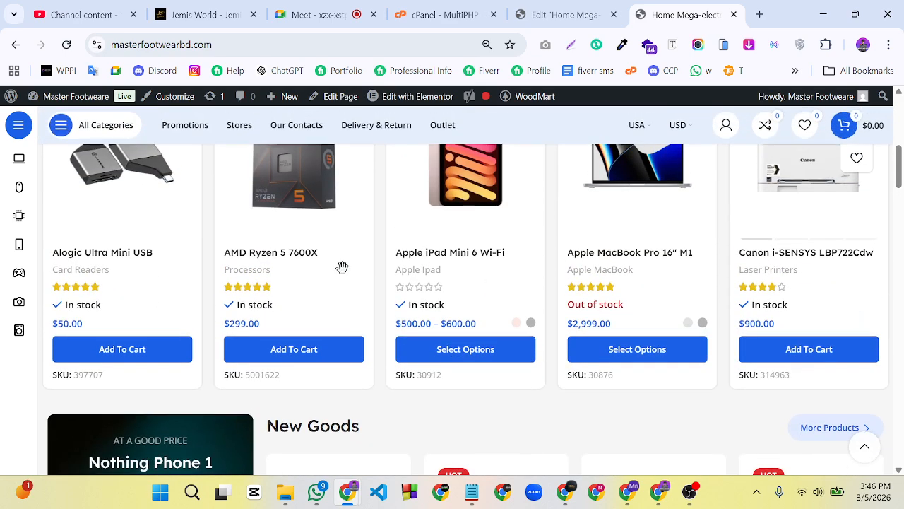
Examine the New Goods and Home Appliance sections further down the live home page
{"action": "scroll", "coordinate": [681, 349], "scroll_direction": "down", "scroll_amount": 5}
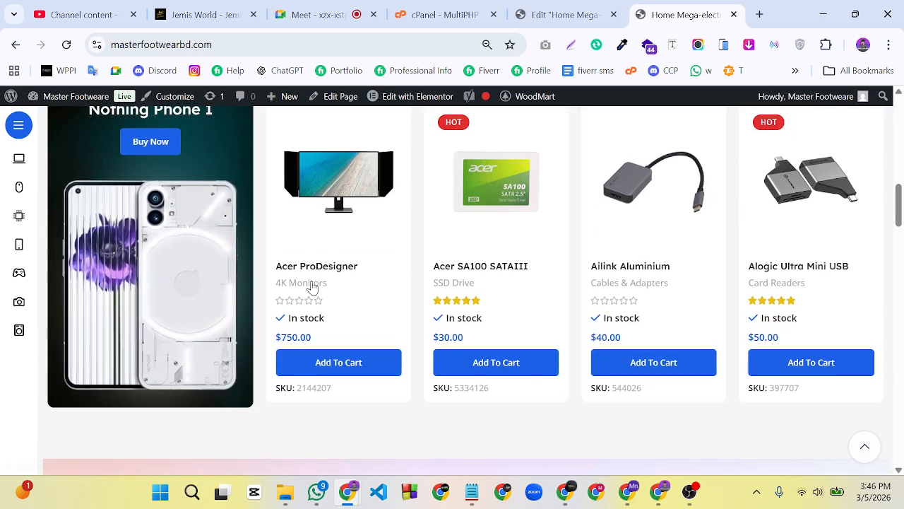
{"action": "scroll", "coordinate": [480, 296], "scroll_direction": "down", "scroll_amount": 2}
{"action": "scroll", "coordinate": [480, 296], "scroll_direction": "down", "scroll_amount": 8}
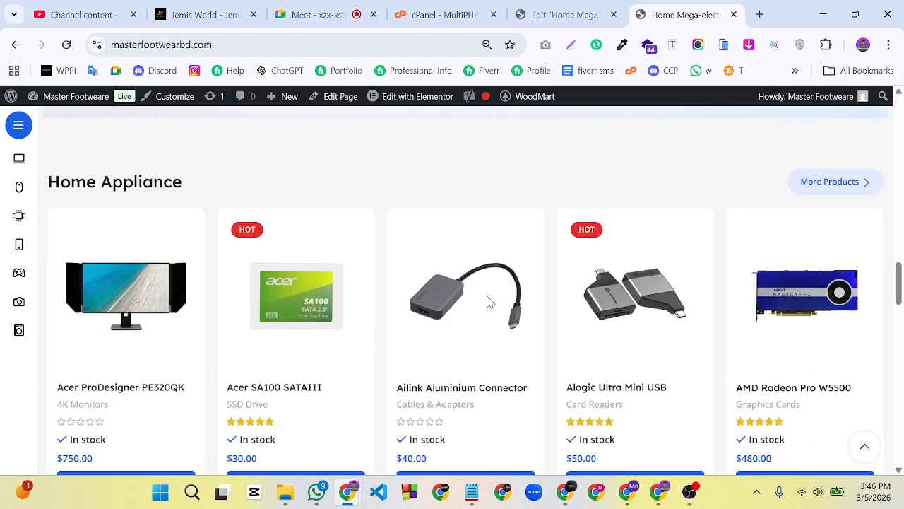
{"action": "scroll", "coordinate": [488, 297], "scroll_direction": "up", "scroll_amount": 5}
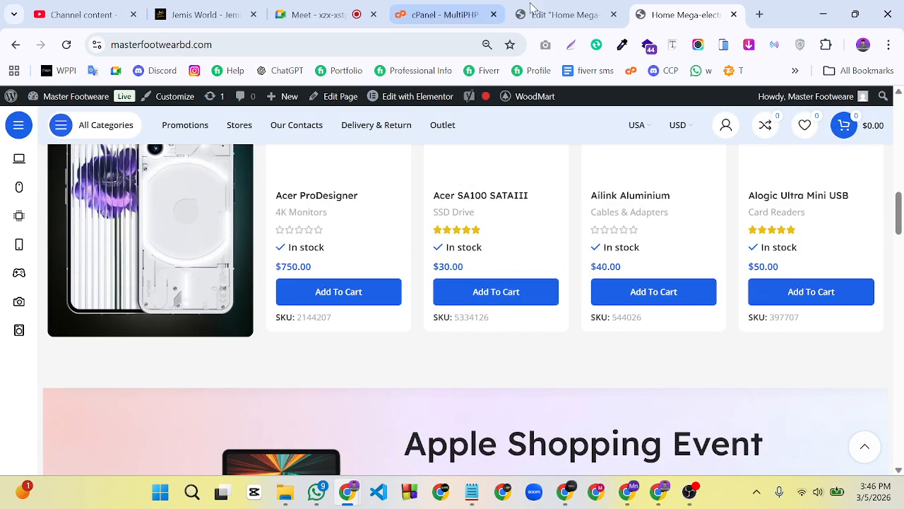
Return to the page editor and delete the Nothing Phone 1 banner container beside the New Goods products
{"action": "left_click", "coordinate": [561, 14]}
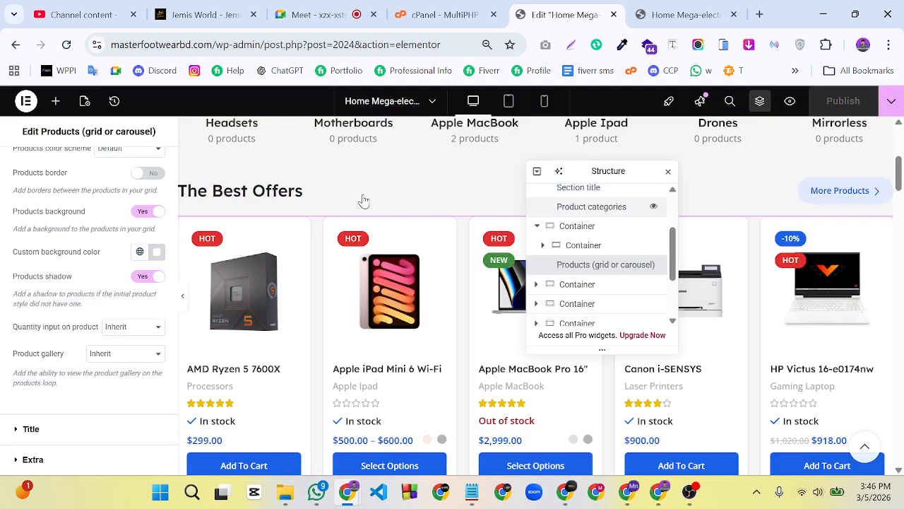
{"action": "scroll", "coordinate": [378, 257], "scroll_direction": "down", "scroll_amount": 5}
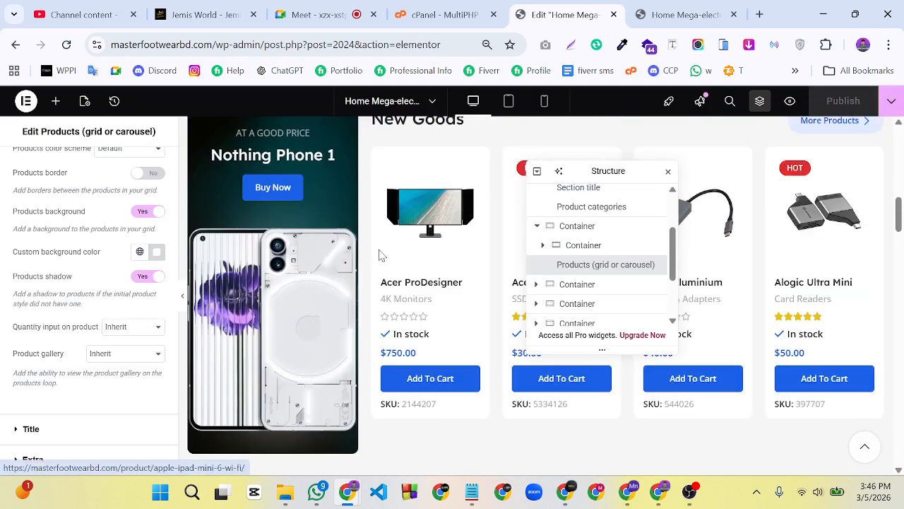
{"action": "scroll", "coordinate": [297, 262], "scroll_direction": "up", "scroll_amount": 3}
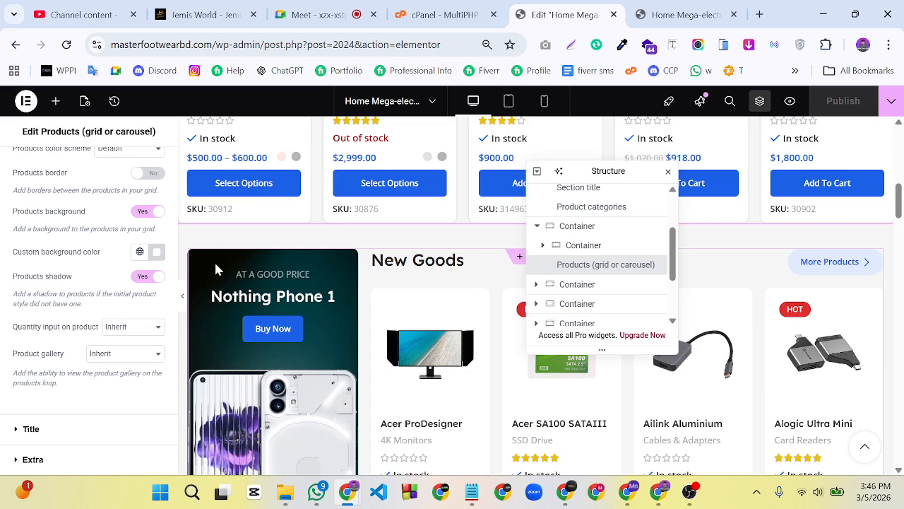
{"action": "left_click", "coordinate": [197, 259]}
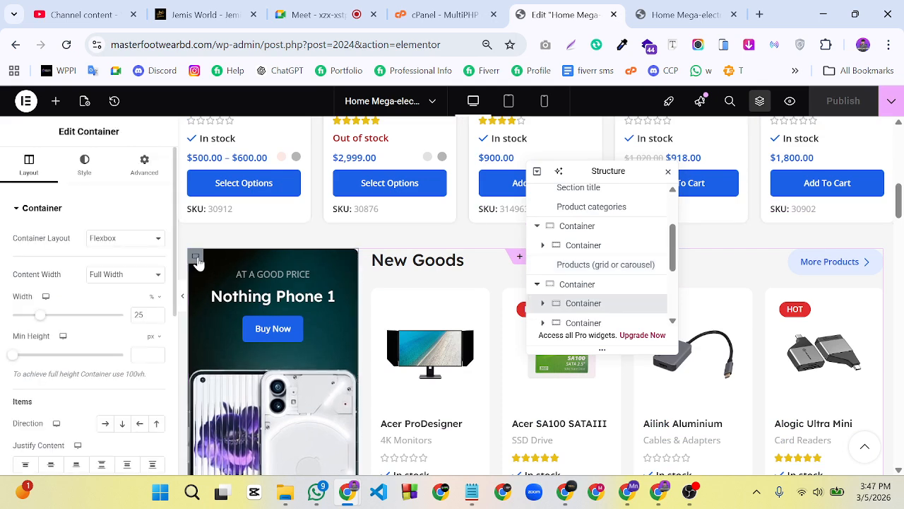
{"action": "right_click", "coordinate": [197, 258]}
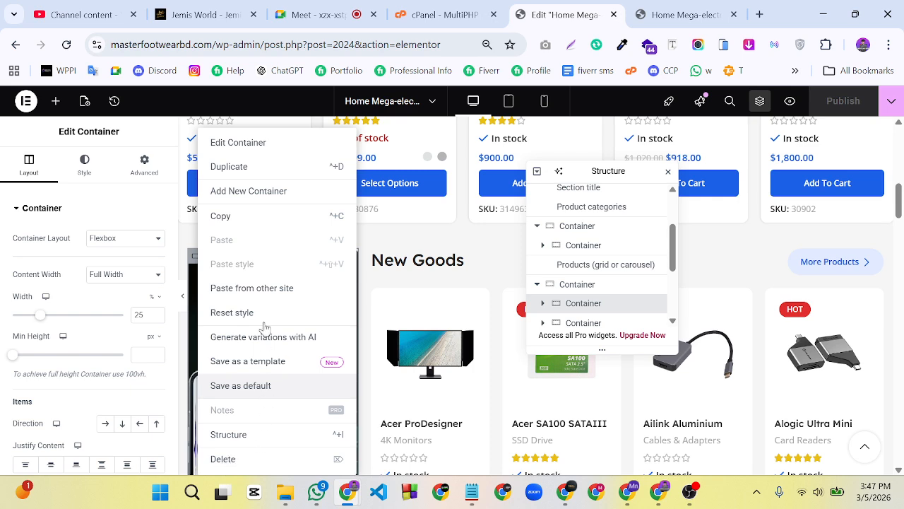
{"action": "key", "text": "Delete"}
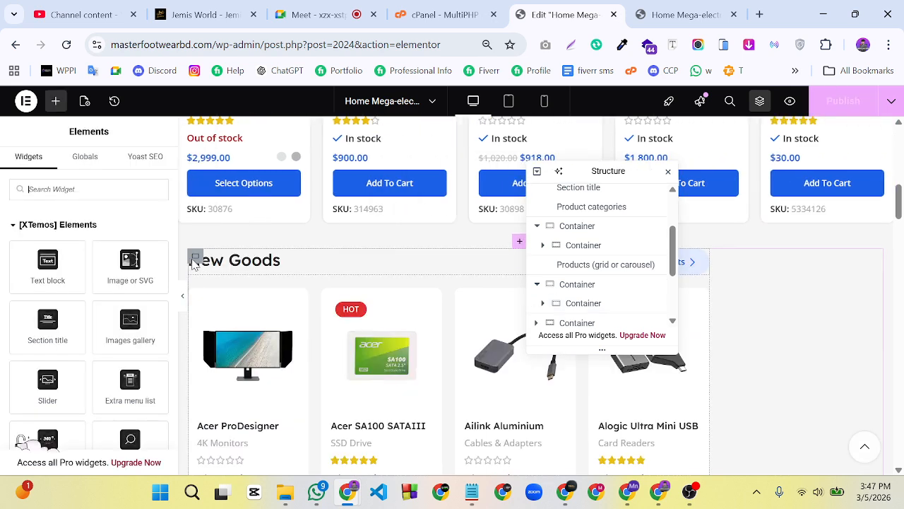
Examine the style, advanced, layout and [XTemos] Layout settings of the New Goods heading container
{"action": "left_click", "coordinate": [197, 258]}
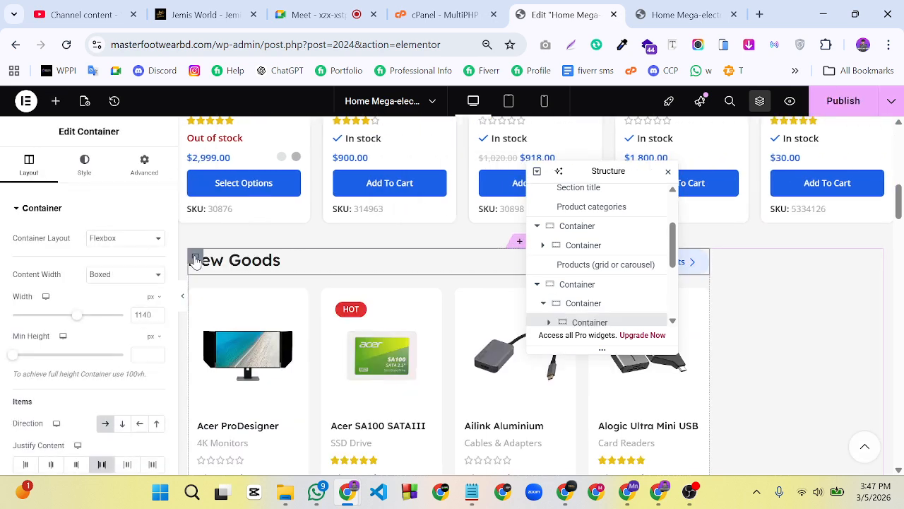
{"action": "left_click", "coordinate": [85, 169]}
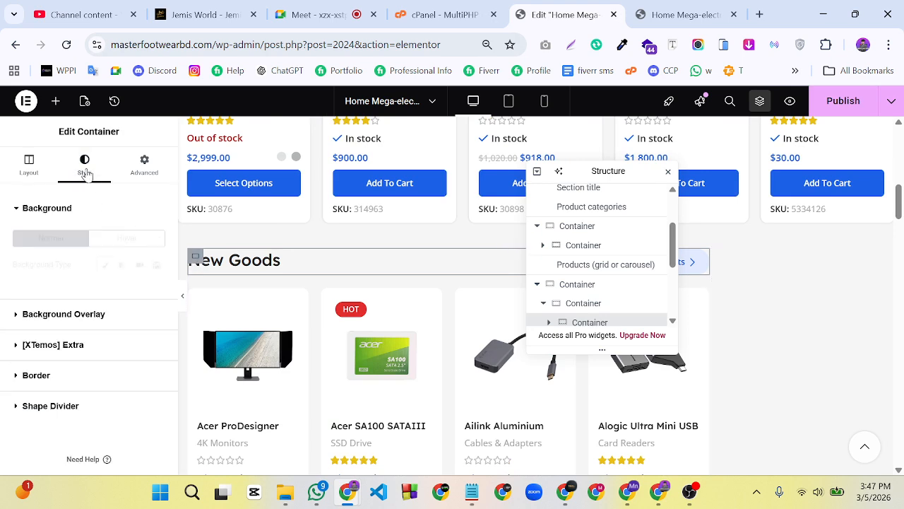
{"action": "left_click", "coordinate": [159, 173]}
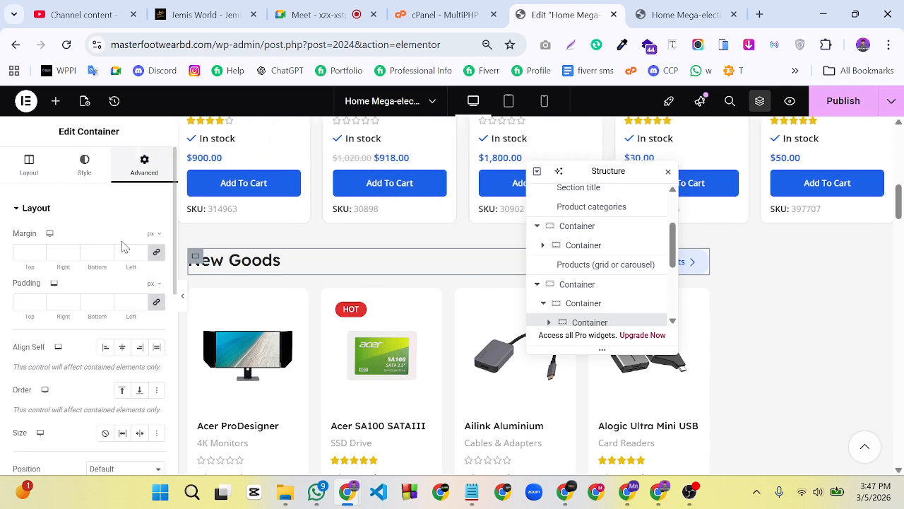
{"action": "scroll", "coordinate": [122, 254], "scroll_direction": "down", "scroll_amount": 3}
{"action": "scroll", "coordinate": [106, 247], "scroll_direction": "up", "scroll_amount": 3}
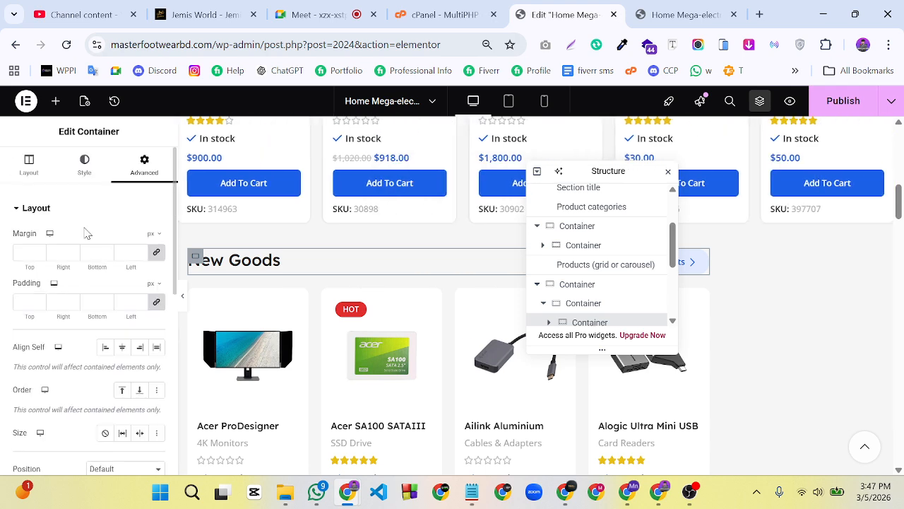
{"action": "left_click", "coordinate": [29, 166]}
{"action": "scroll", "coordinate": [82, 272], "scroll_direction": "down", "scroll_amount": 5}
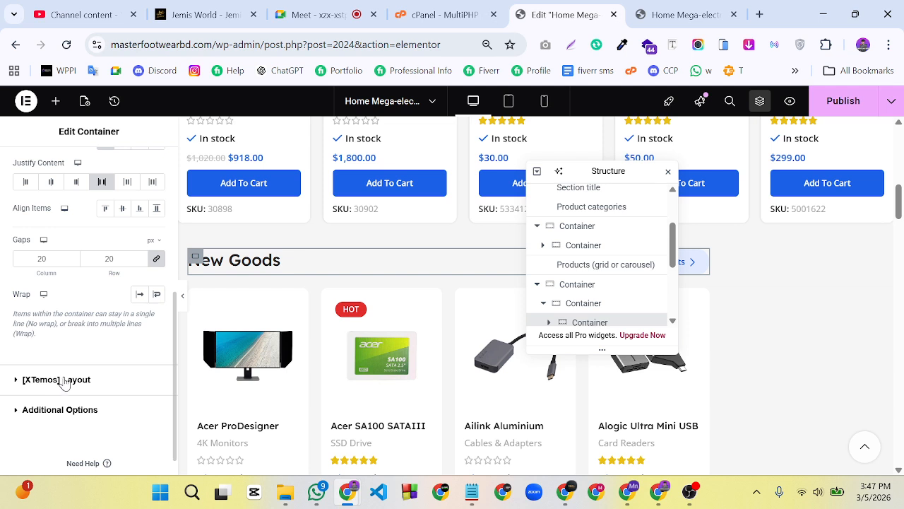
{"action": "left_click", "coordinate": [65, 380]}
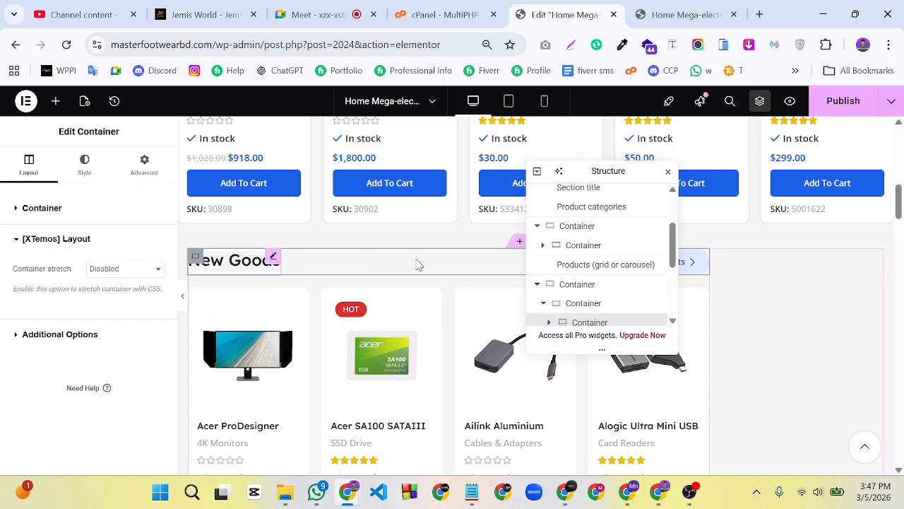
Expand the New Goods heading container in the Structure window to examine its elements, and collapse its [XTemos] Layout settings
{"action": "scroll", "coordinate": [516, 348], "scroll_direction": "up", "scroll_amount": 2}
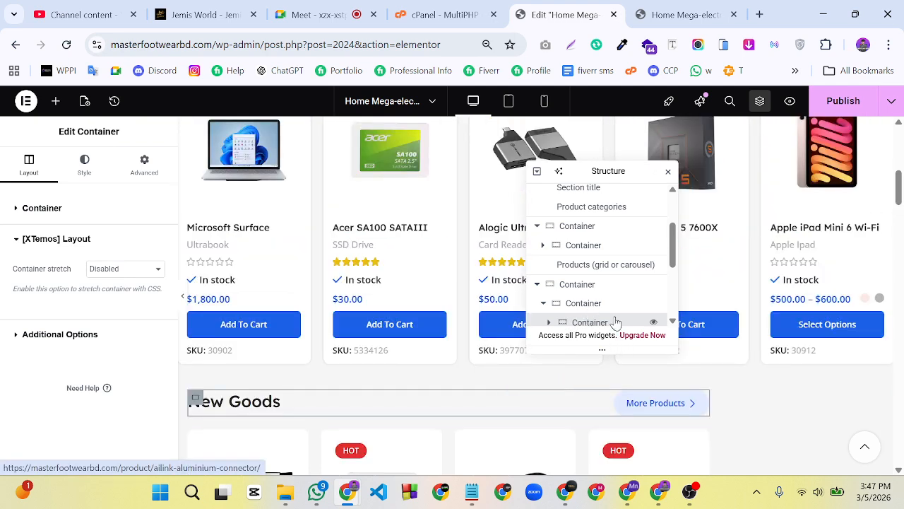
{"action": "scroll", "coordinate": [606, 309], "scroll_direction": "down", "scroll_amount": 2}
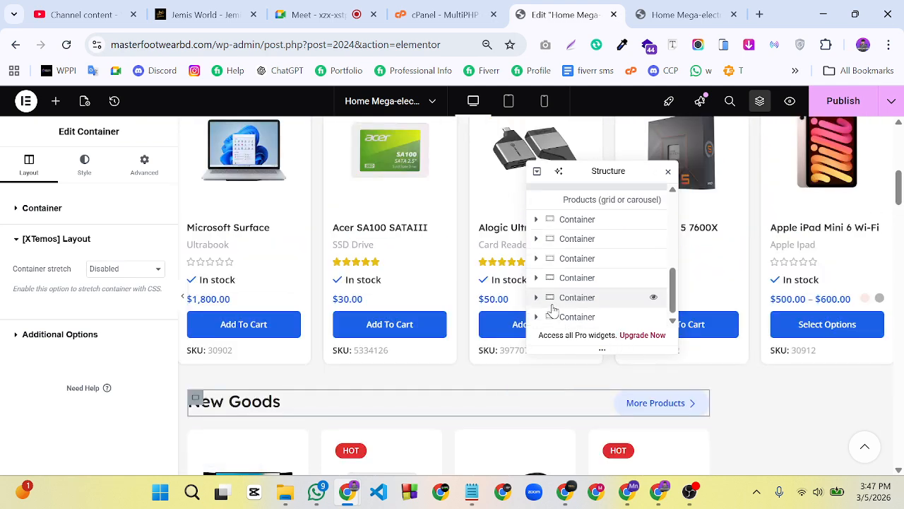
{"action": "left_click", "coordinate": [620, 309]}
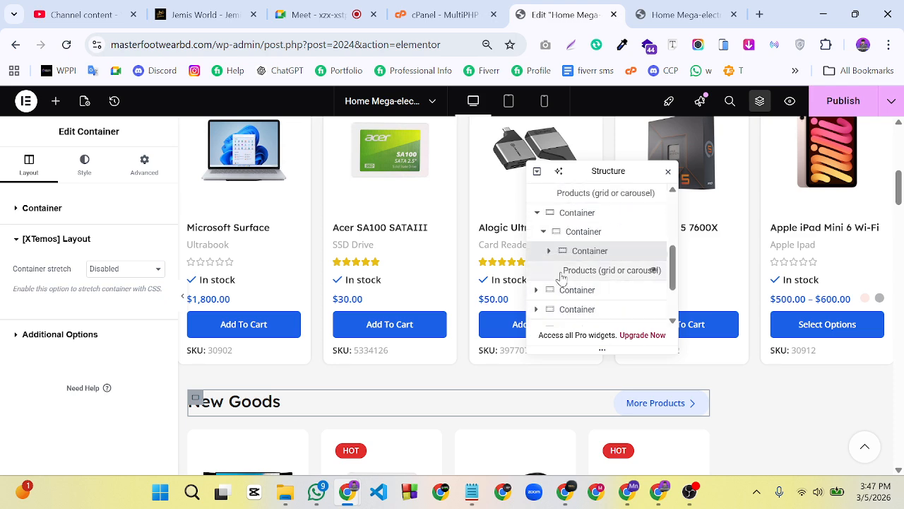
{"action": "left_click", "coordinate": [549, 252]}
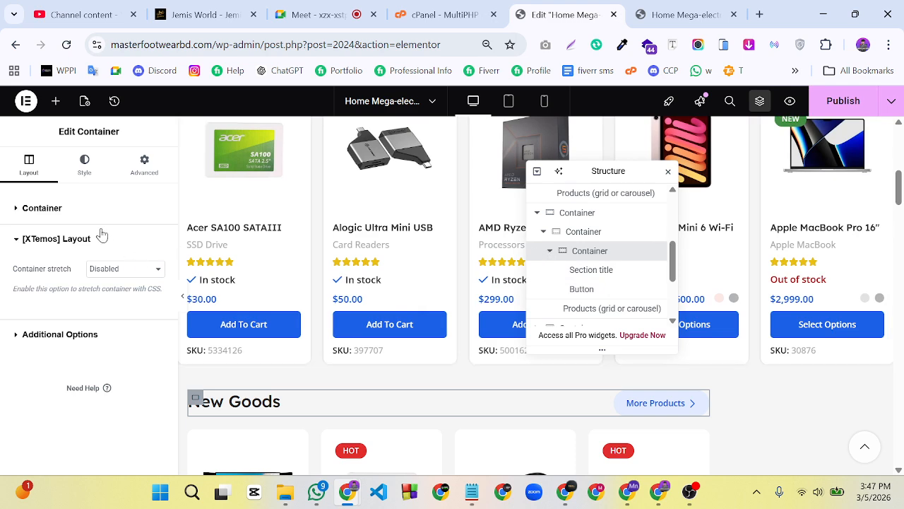
{"action": "left_click", "coordinate": [43, 244]}
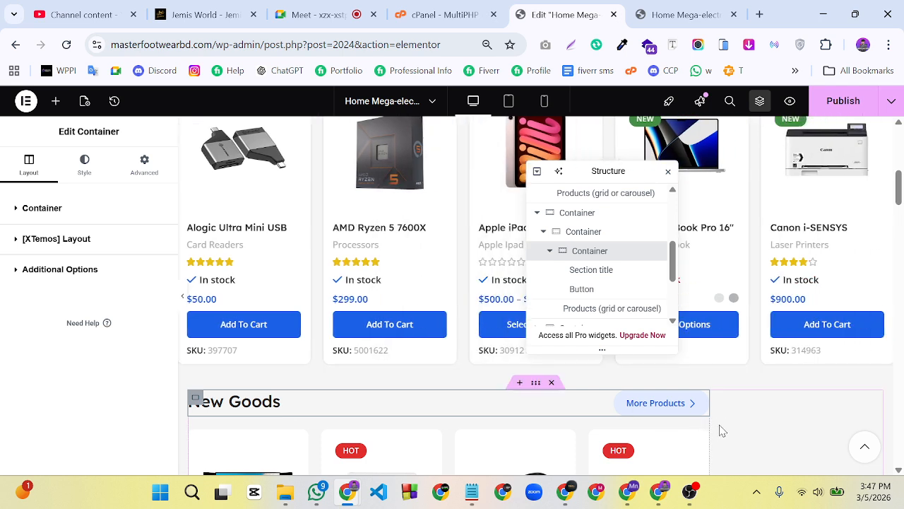
Widen the New Goods heading and products container until it spans the full width of its parent container
{"action": "left_click_drag", "start_coordinate": [722, 430], "coordinate": [834, 436]}
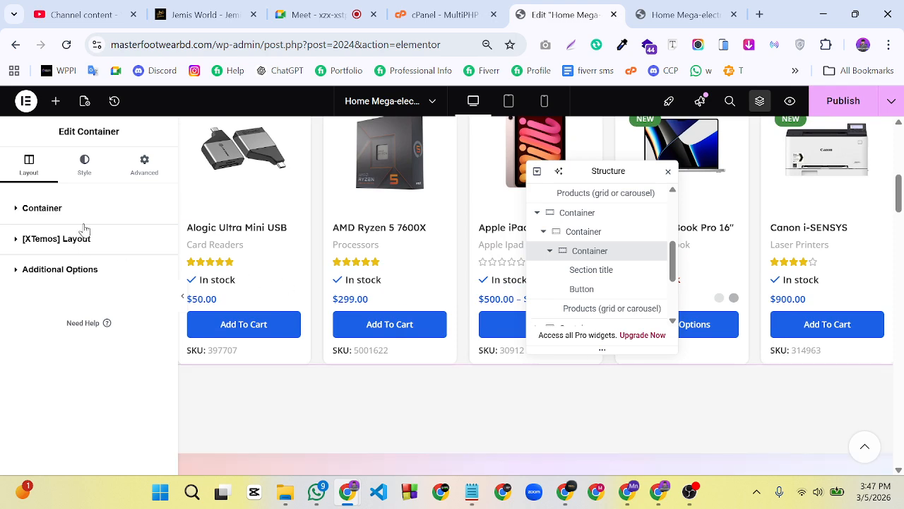
{"action": "left_click", "coordinate": [103, 169]}
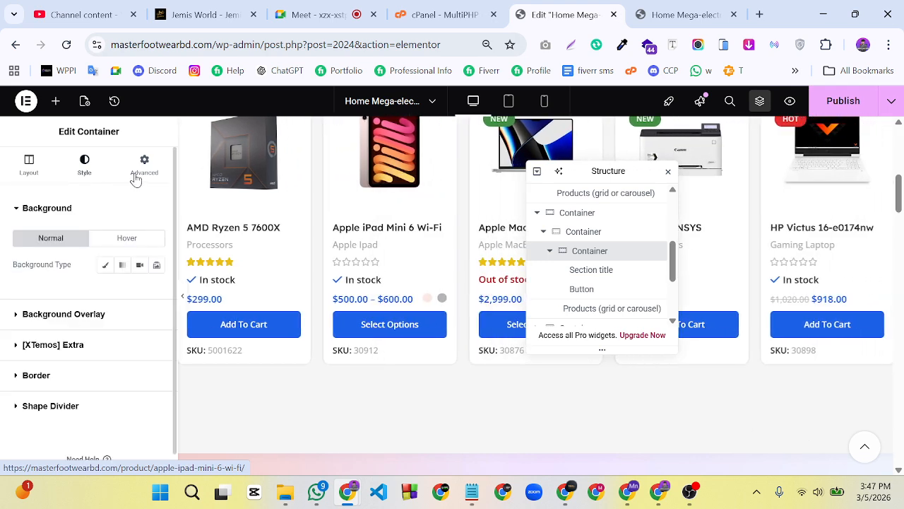
{"action": "scroll", "coordinate": [826, 375], "scroll_direction": "up", "scroll_amount": 2}
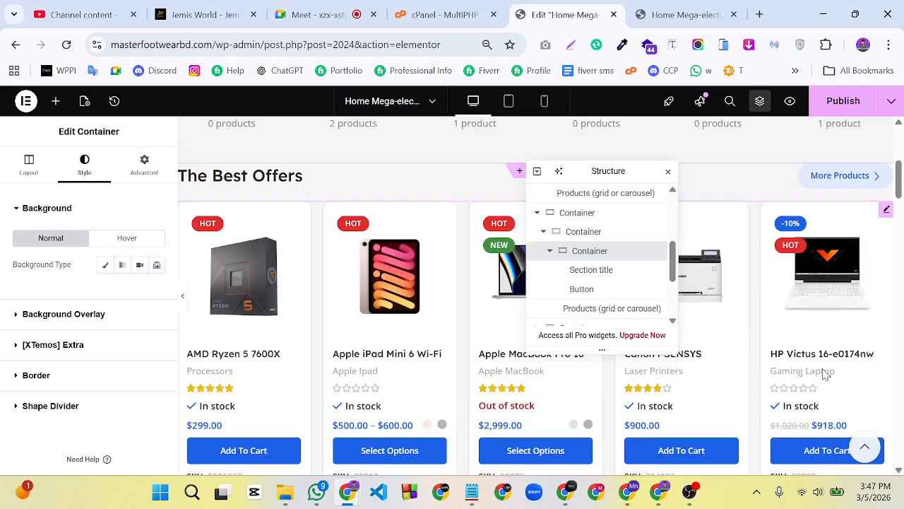
{"action": "scroll", "coordinate": [821, 377], "scroll_direction": "down", "scroll_amount": 3}
{"action": "scroll", "coordinate": [820, 376], "scroll_direction": "up", "scroll_amount": 3}
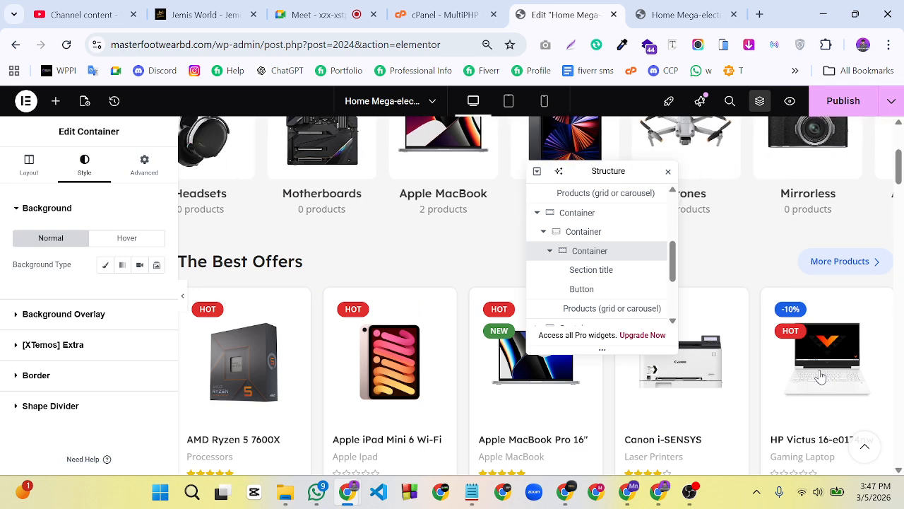
{"action": "scroll", "coordinate": [811, 378], "scroll_direction": "down", "scroll_amount": 3}
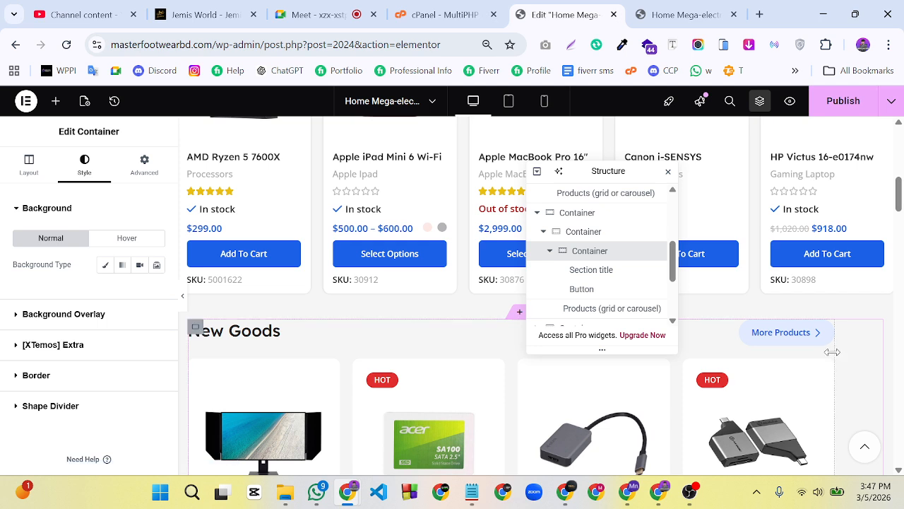
{"action": "left_click_drag", "start_coordinate": [855, 351], "coordinate": [881, 356]}
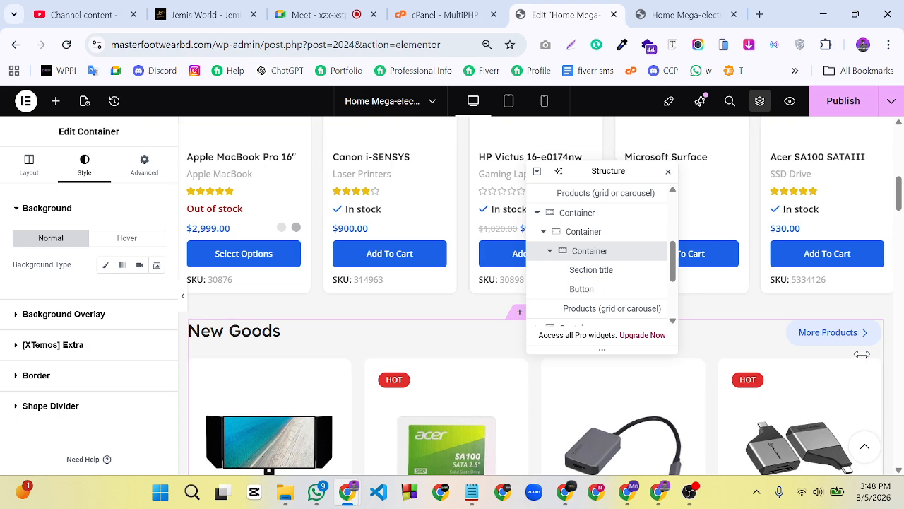
{"action": "scroll", "coordinate": [833, 355], "scroll_direction": "down", "scroll_amount": 3}
{"action": "scroll", "coordinate": [851, 363], "scroll_direction": "up", "scroll_amount": 1}
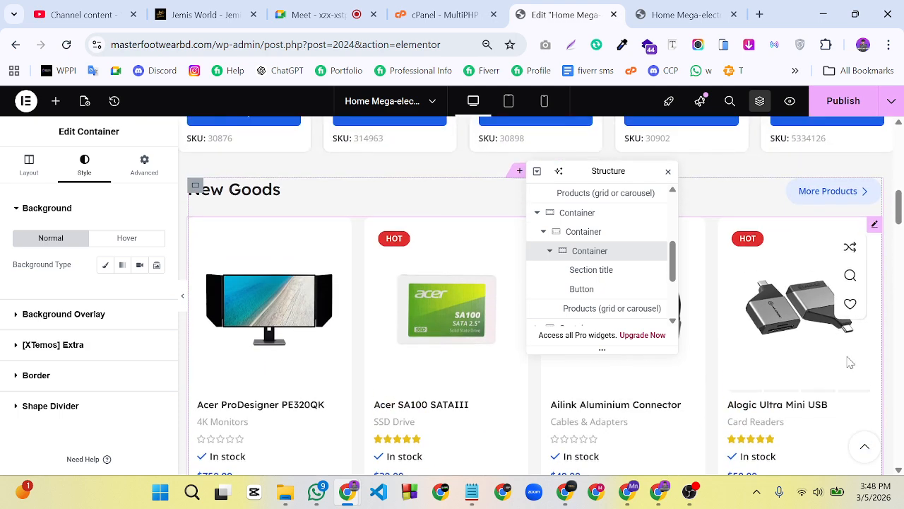
{"action": "left_click", "coordinate": [881, 212]}
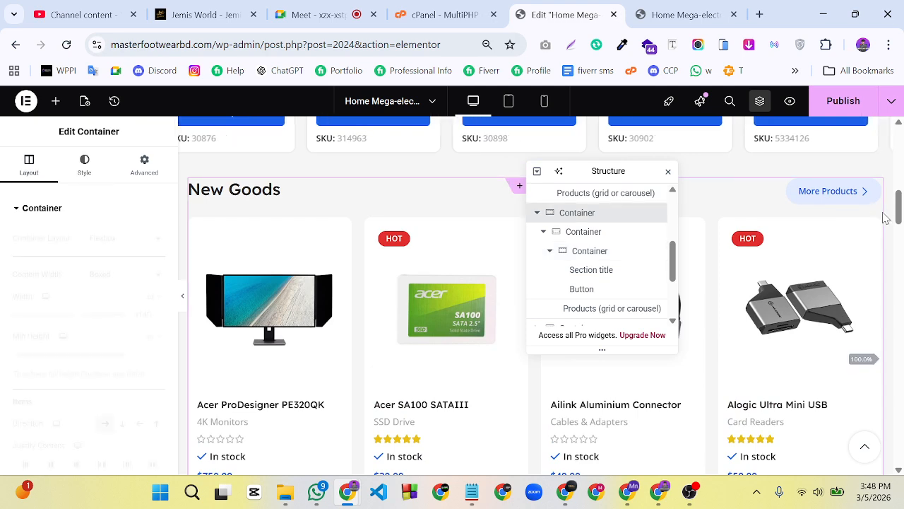
{"action": "key", "text": "Delete"}
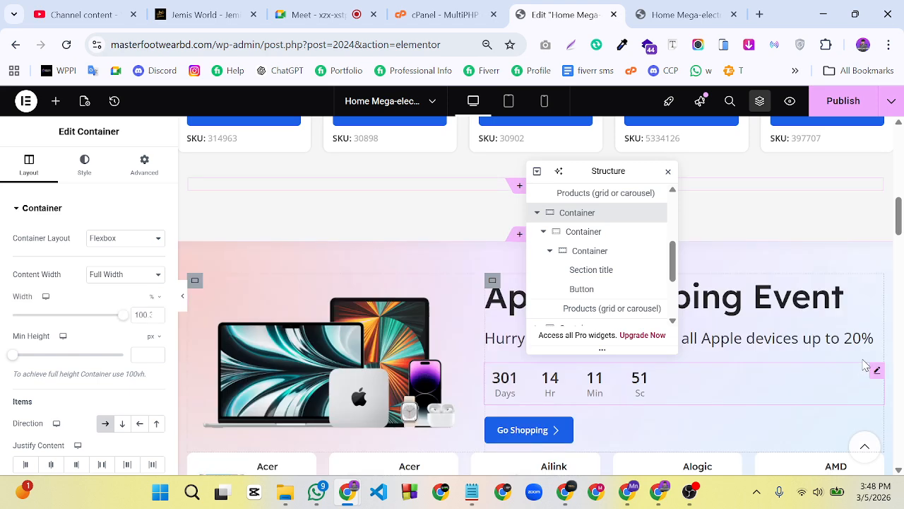
{"action": "key", "text": "ctrl+z"}
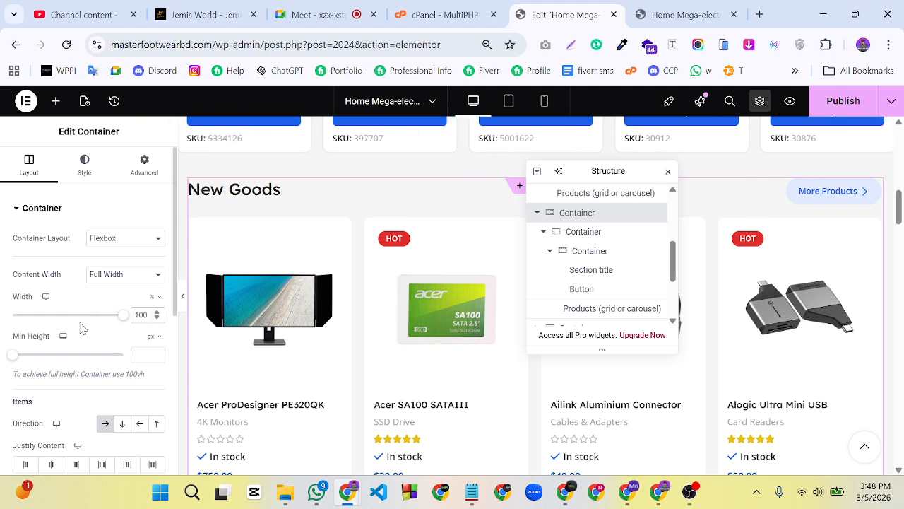
Move the Structure window aside and set the outer New Goods container's stretch to Stretch container and content
{"action": "scroll", "coordinate": [316, 309], "scroll_direction": "up", "scroll_amount": 2}
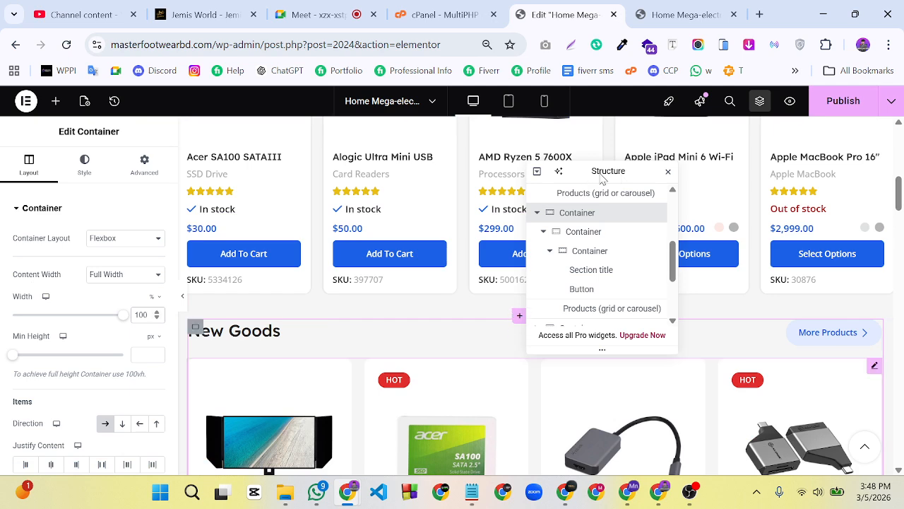
{"action": "scroll", "coordinate": [599, 173], "scroll_direction": "up", "scroll_amount": 1}
{"action": "left_click_drag", "start_coordinate": [599, 173], "coordinate": [711, 173]}
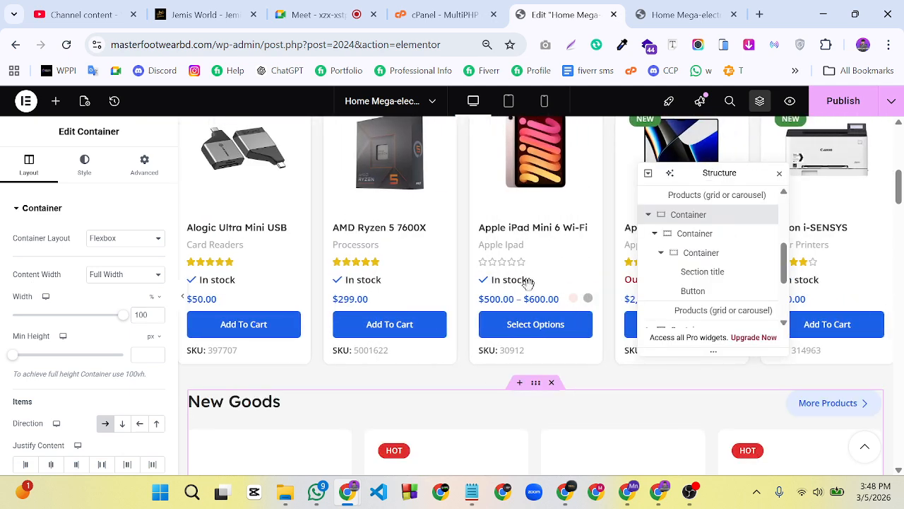
{"action": "scroll", "coordinate": [514, 286], "scroll_direction": "down", "scroll_amount": 2}
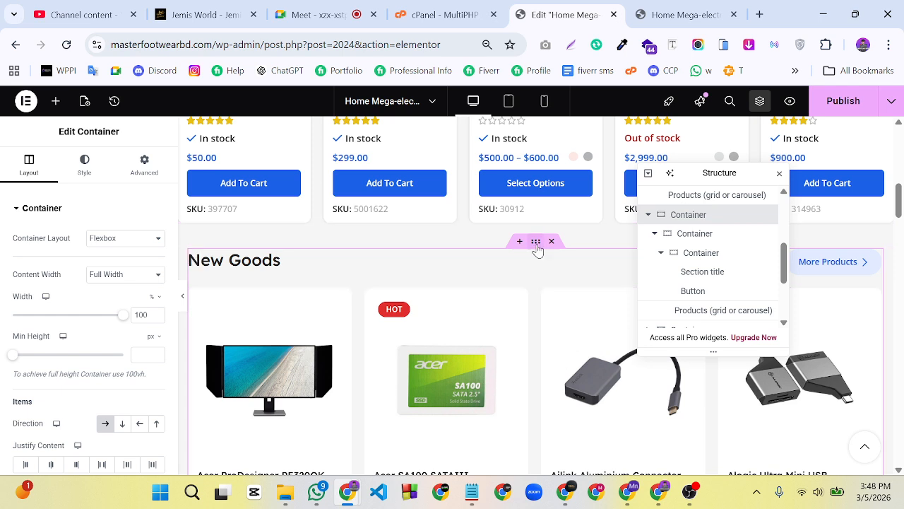
{"action": "left_click", "coordinate": [46, 209]}
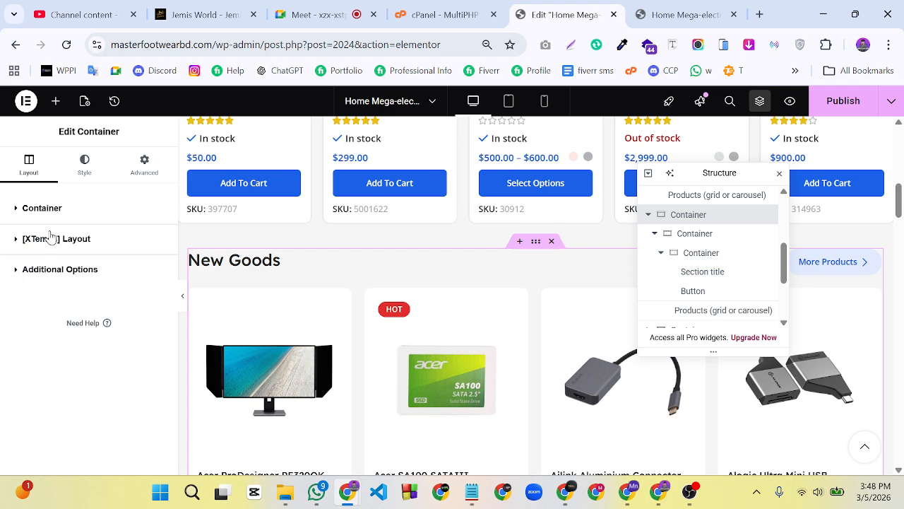
{"action": "left_click", "coordinate": [50, 238]}
{"action": "left_click", "coordinate": [121, 270]}
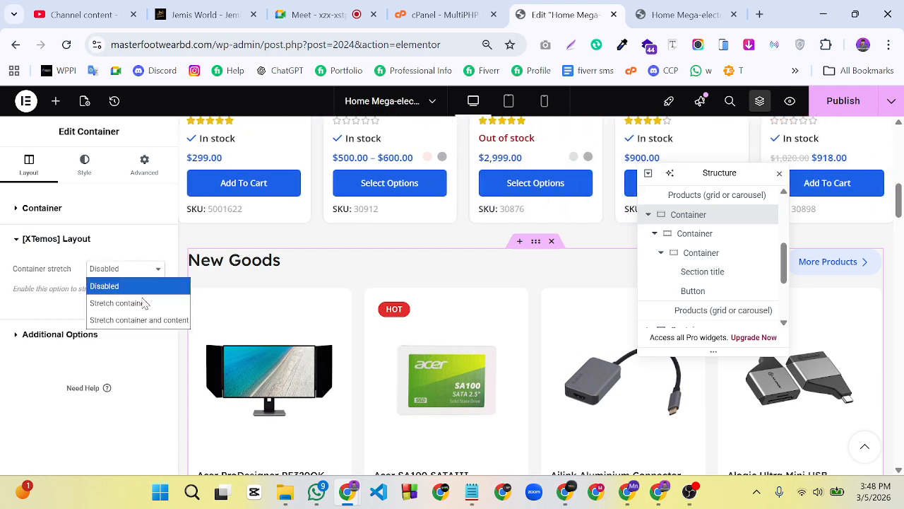
{"action": "left_click", "coordinate": [134, 321]}
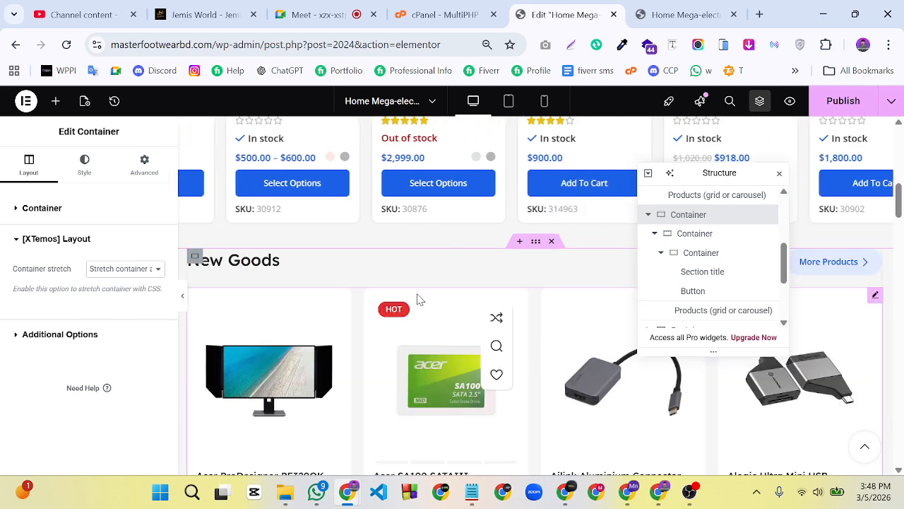
Set the New Goods products grid to 5 columns
{"action": "scroll", "coordinate": [558, 347], "scroll_direction": "down", "scroll_amount": 2}
{"action": "scroll", "coordinate": [557, 347], "scroll_direction": "up", "scroll_amount": 2}
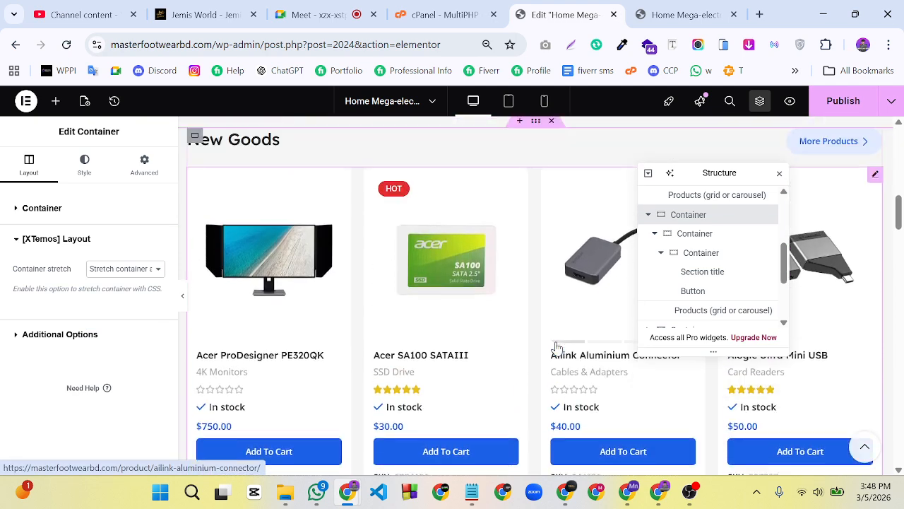
{"action": "scroll", "coordinate": [819, 374], "scroll_direction": "up", "scroll_amount": 2}
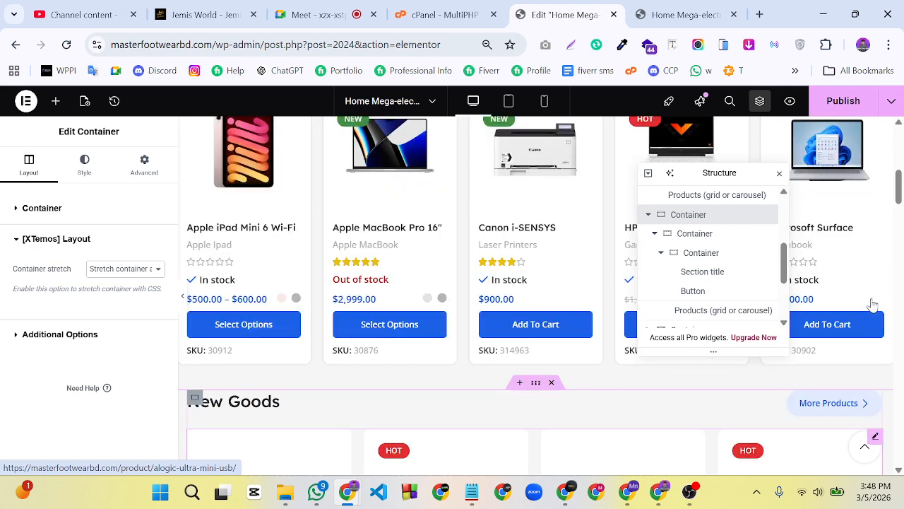
{"action": "scroll", "coordinate": [848, 332], "scroll_direction": "up", "scroll_amount": 3}
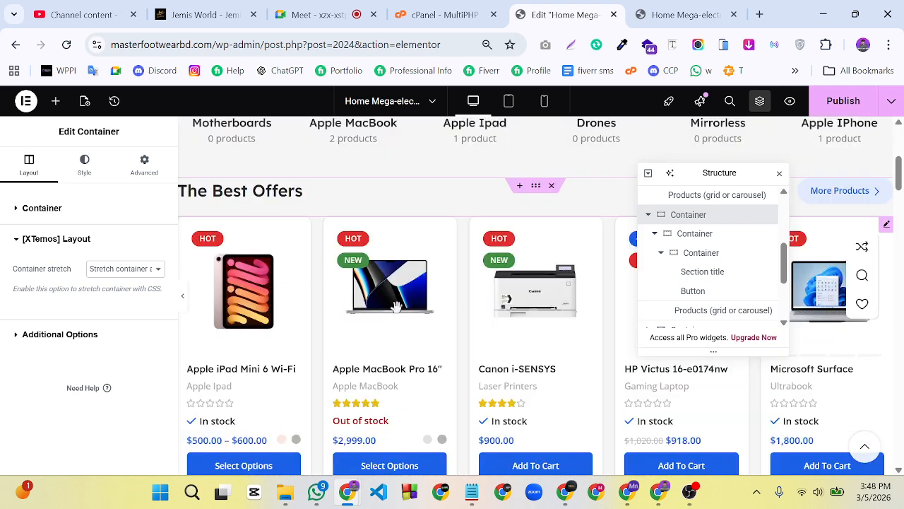
{"action": "scroll", "coordinate": [403, 311], "scroll_direction": "down", "scroll_amount": 4}
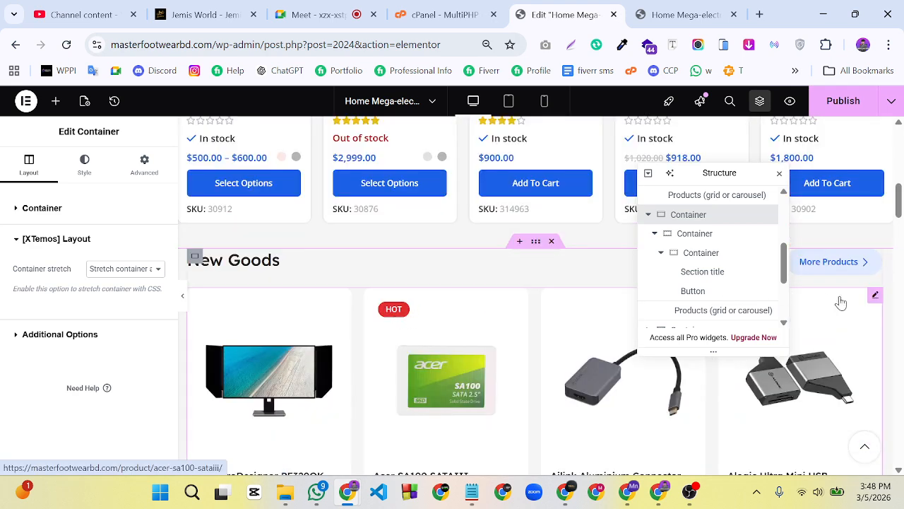
{"action": "left_click", "coordinate": [202, 285]}
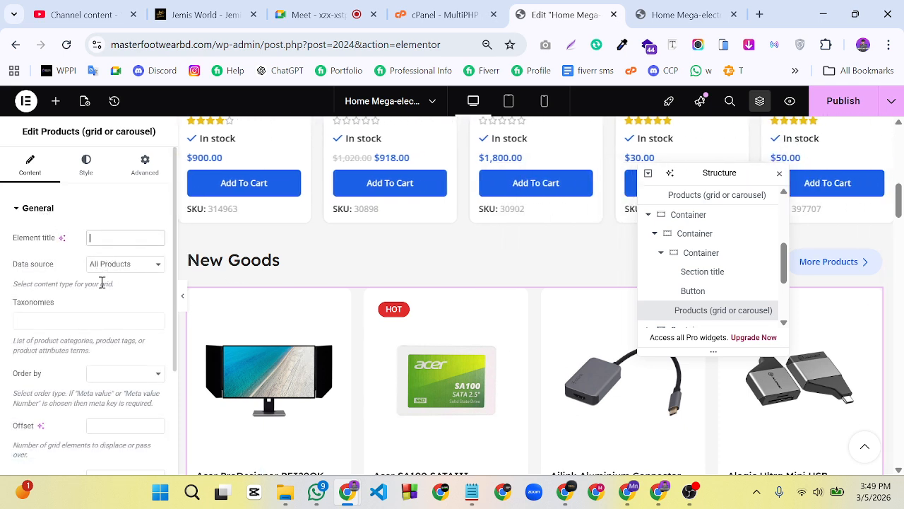
{"action": "left_click", "coordinate": [120, 378]}
{"action": "left_click", "coordinate": [122, 378]}
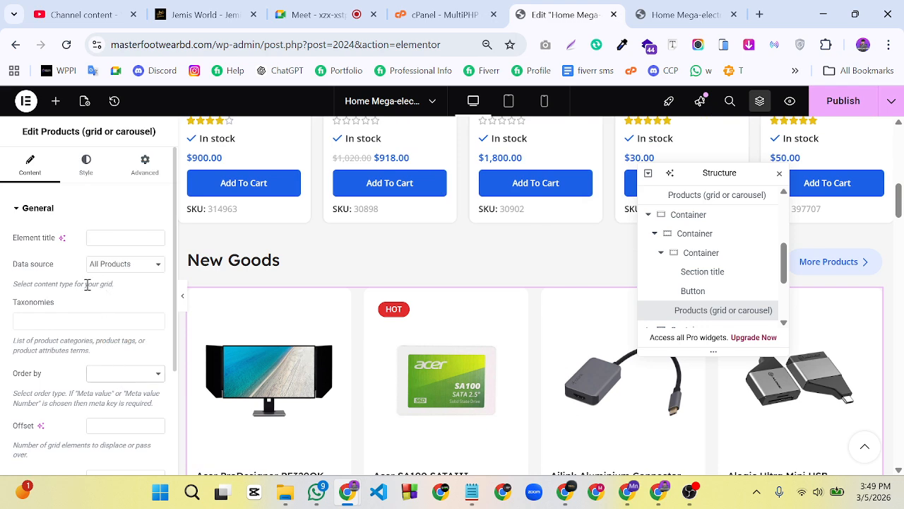
{"action": "left_click", "coordinate": [82, 173]}
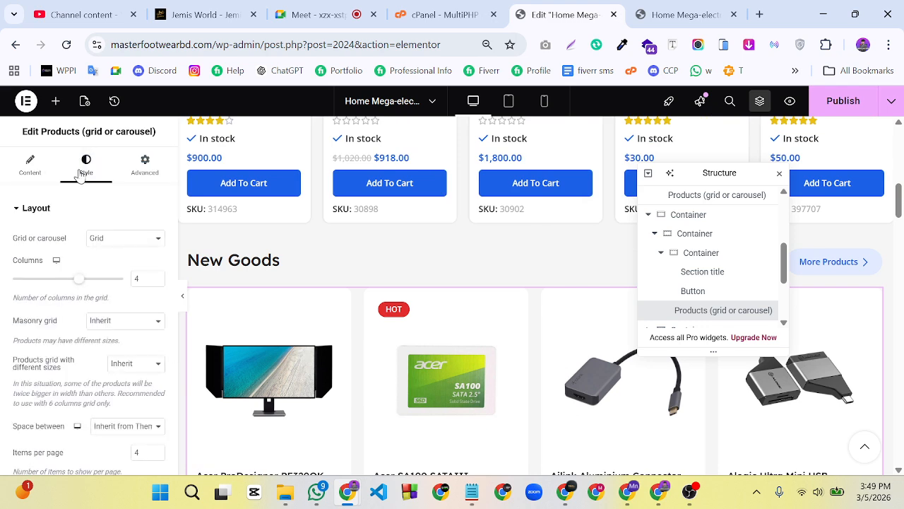
{"action": "left_click", "coordinate": [101, 279]}
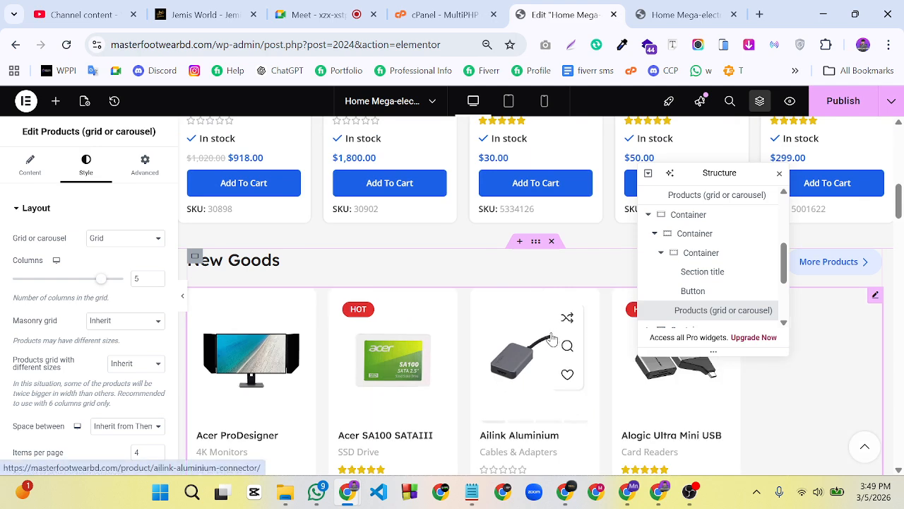
{"action": "scroll", "coordinate": [537, 338], "scroll_direction": "down", "scroll_amount": 5}
{"action": "scroll", "coordinate": [537, 339], "scroll_direction": "up", "scroll_amount": 3}
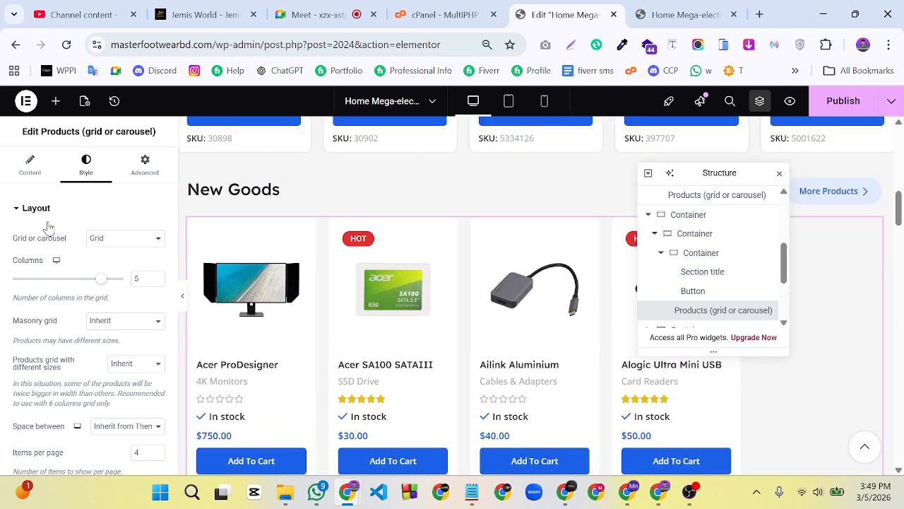
Switch the New Goods products from a grid to a carousel and clear the items per page value
{"action": "left_click", "coordinate": [101, 241]}
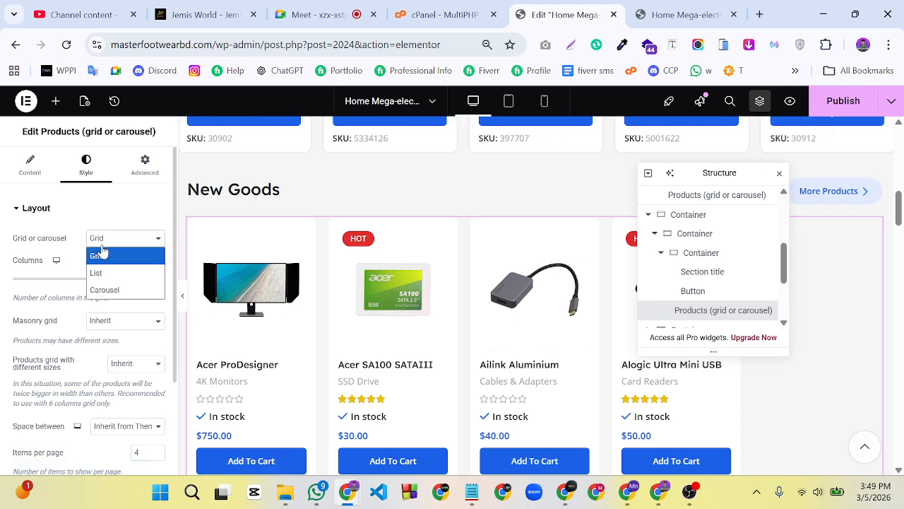
{"action": "left_click", "coordinate": [102, 289]}
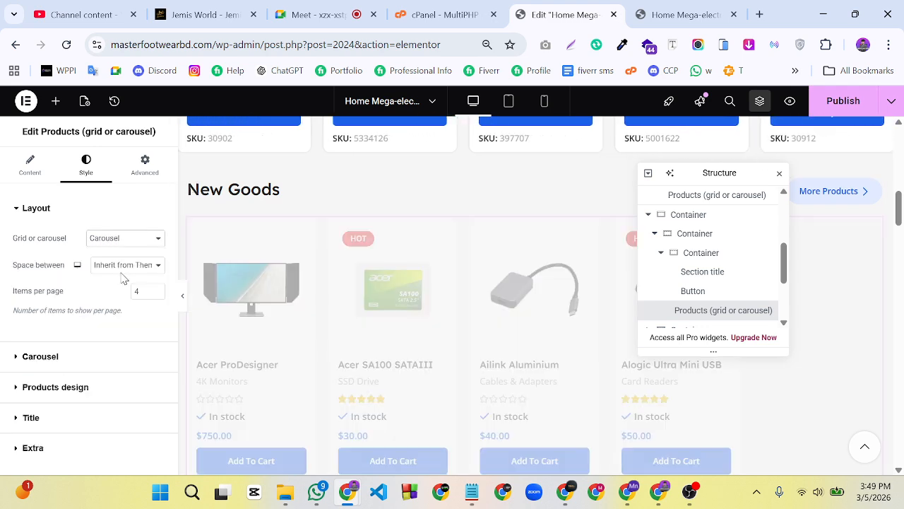
{"action": "double_click", "coordinate": [135, 291]}
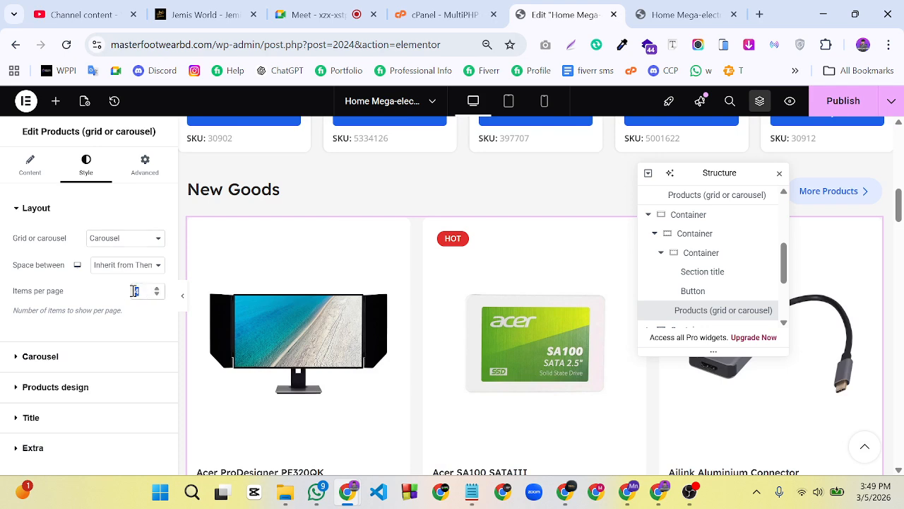
{"action": "key", "text": "BackSpace"}
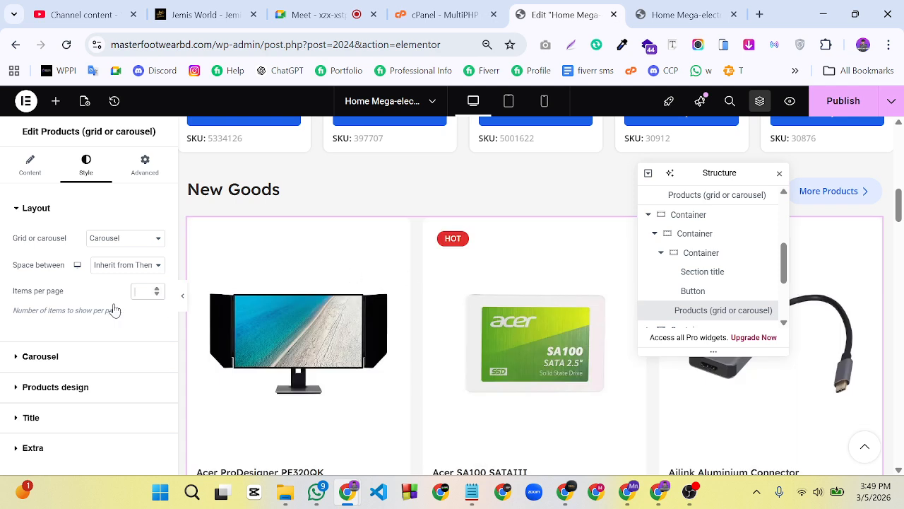
Set the New Goods carousel to 5 slides per view and enable its slider loop
{"action": "left_click", "coordinate": [18, 358]}
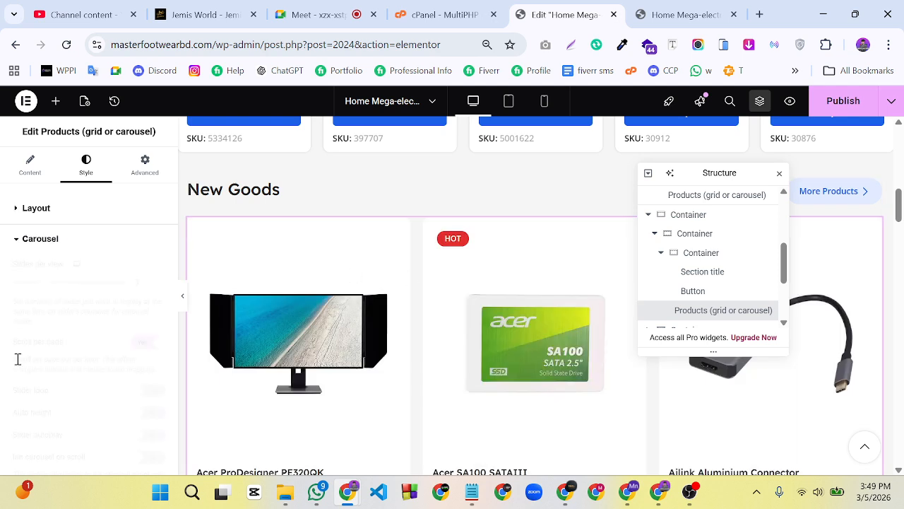
{"action": "left_click_drag", "start_coordinate": [70, 286], "coordinate": [76, 285]}
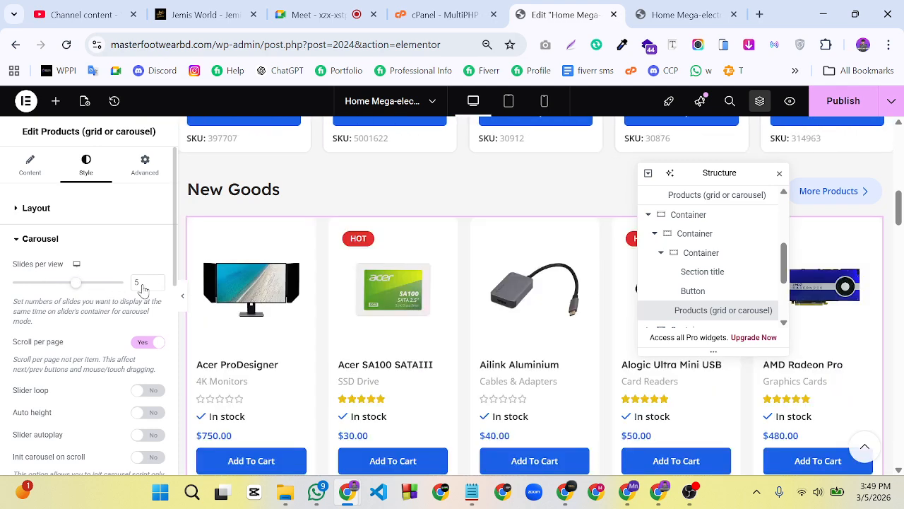
{"action": "left_click", "coordinate": [146, 392]}
{"action": "scroll", "coordinate": [129, 341], "scroll_direction": "down", "scroll_amount": 3}
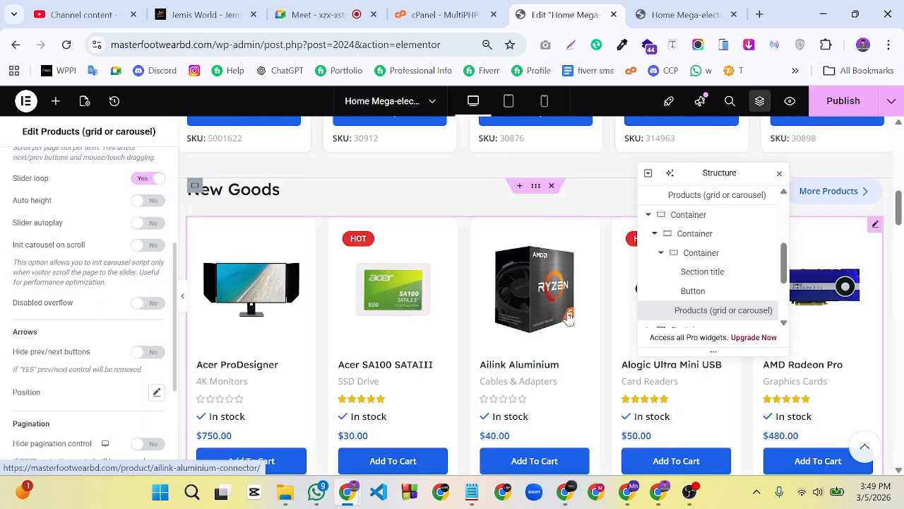
{"action": "scroll", "coordinate": [568, 318], "scroll_direction": "up", "scroll_amount": 5}
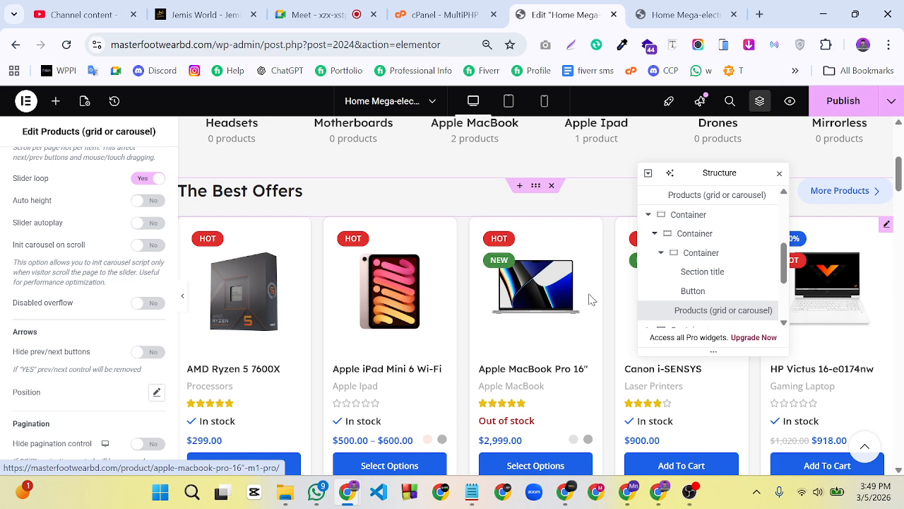
{"action": "right_click", "coordinate": [591, 300]}
{"action": "left_click", "coordinate": [609, 240]}
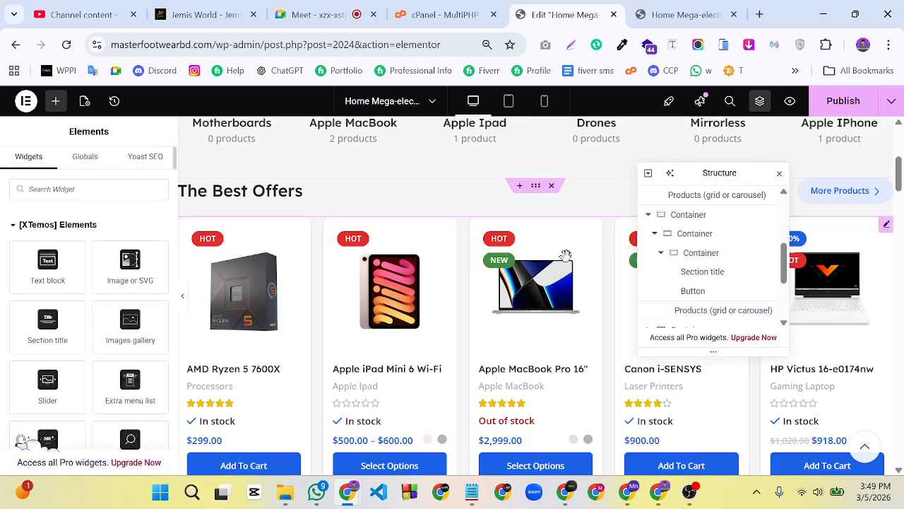
{"action": "scroll", "coordinate": [566, 255], "scroll_direction": "down", "scroll_amount": 5}
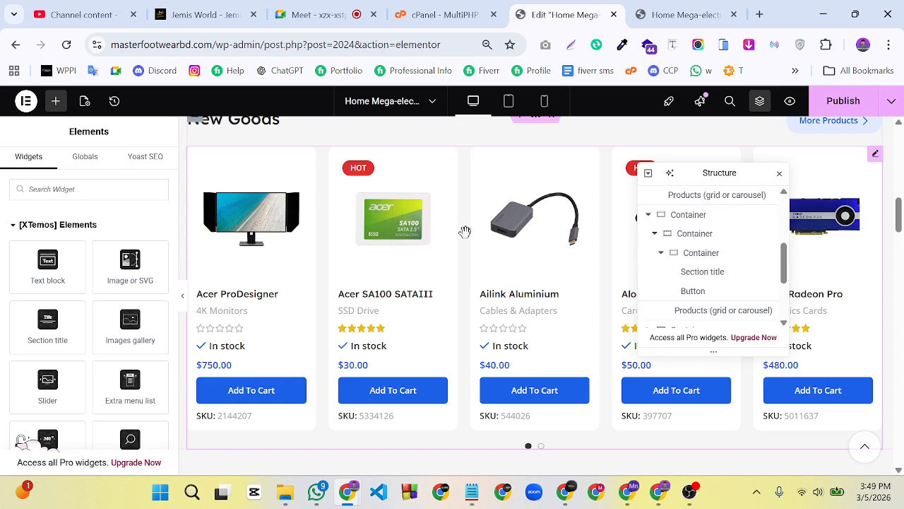
Paste the copied Featured Products carousel into the New Goods section and delete the section's previous products carousel
{"action": "left_click", "coordinate": [465, 232]}
{"action": "right_click", "coordinate": [465, 235]}
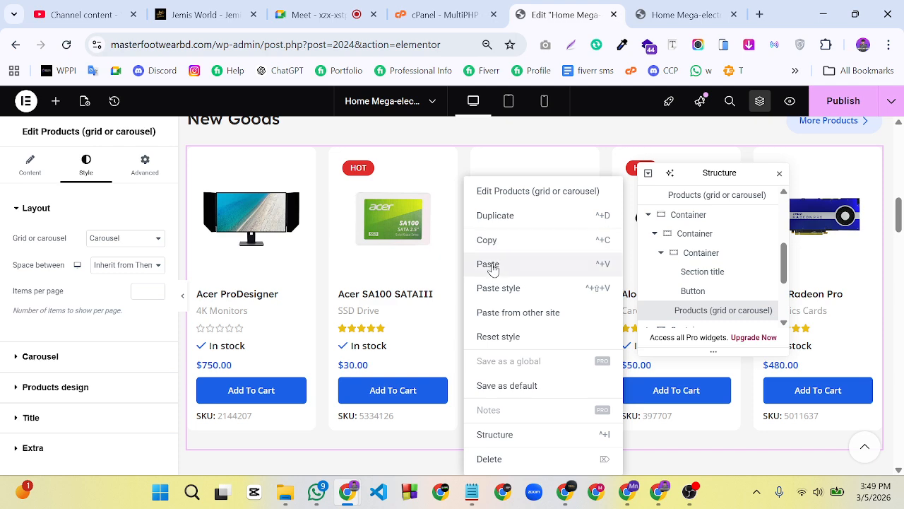
{"action": "left_click", "coordinate": [492, 264]}
{"action": "scroll", "coordinate": [511, 304], "scroll_direction": "down", "scroll_amount": 3}
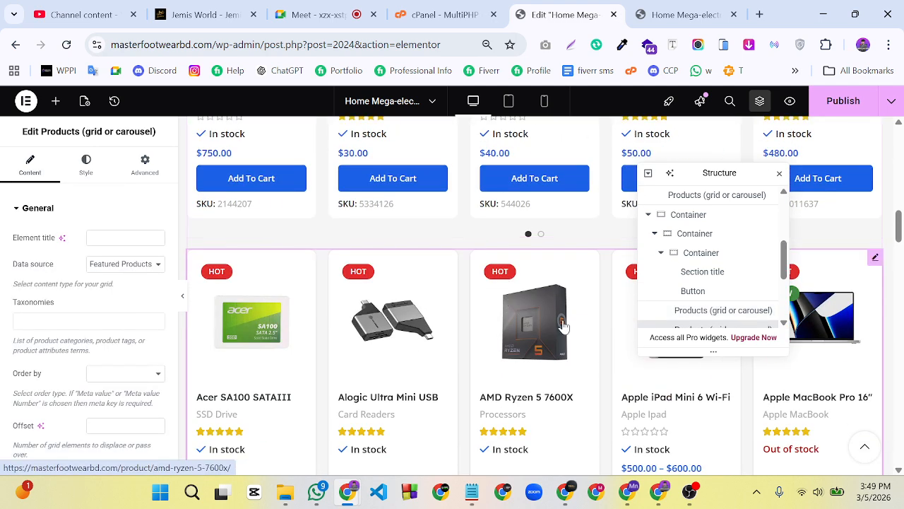
{"action": "scroll", "coordinate": [549, 341], "scroll_direction": "up", "scroll_amount": 3}
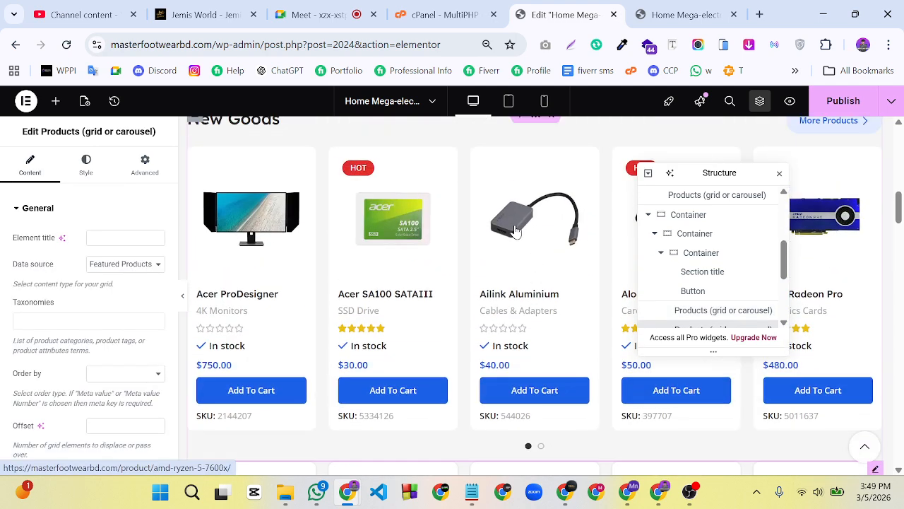
{"action": "right_click", "coordinate": [542, 409]}
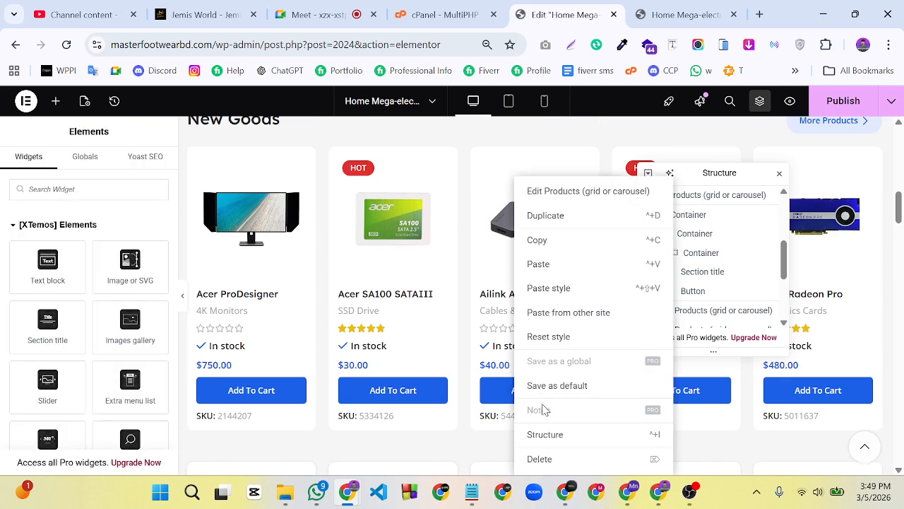
{"action": "left_click", "coordinate": [540, 459]}
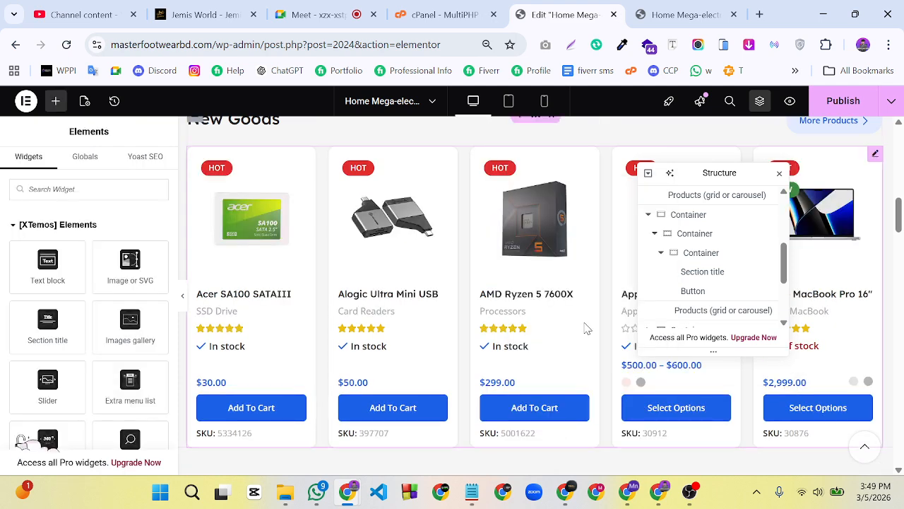
{"action": "scroll", "coordinate": [581, 316], "scroll_direction": "down", "scroll_amount": 1}
{"action": "scroll", "coordinate": [580, 317], "scroll_direction": "up", "scroll_amount": 1}
{"action": "scroll", "coordinate": [464, 284], "scroll_direction": "up", "scroll_amount": 1}
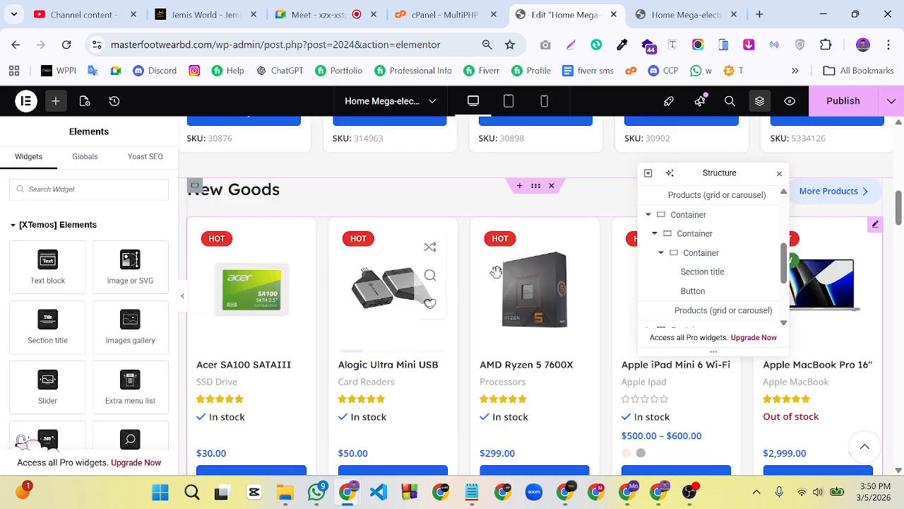
Copy the compact products carousel beneath the Apple event banner
{"action": "scroll", "coordinate": [450, 270], "scroll_direction": "down", "scroll_amount": 10}
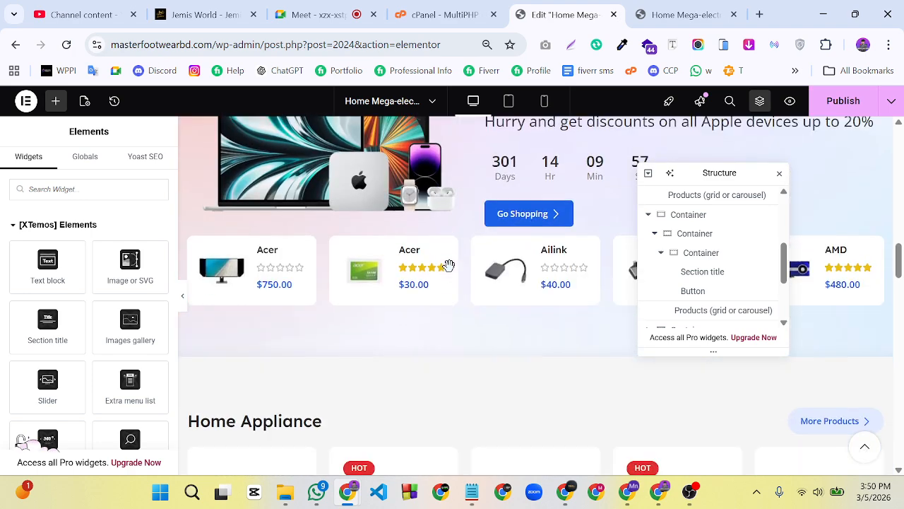
{"action": "scroll", "coordinate": [450, 270], "scroll_direction": "down", "scroll_amount": 4}
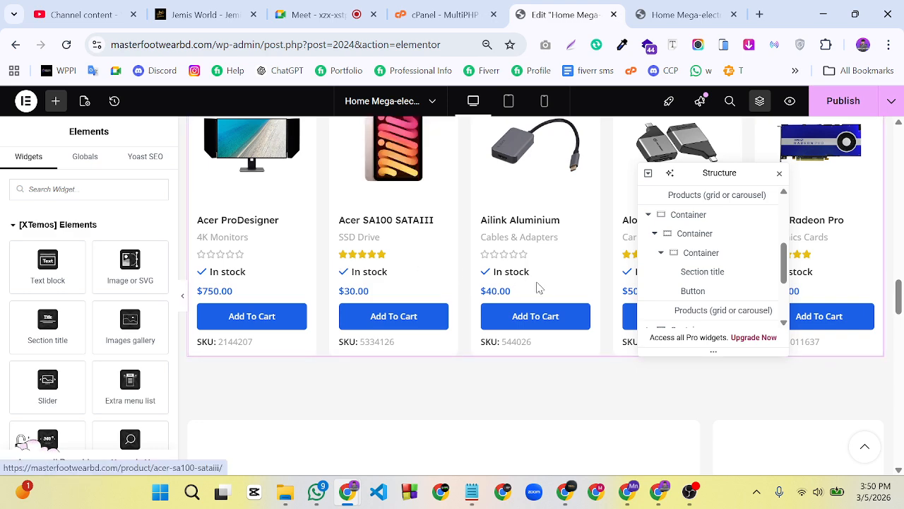
{"action": "scroll", "coordinate": [523, 276], "scroll_direction": "up", "scroll_amount": 7}
{"action": "scroll", "coordinate": [486, 299], "scroll_direction": "down", "scroll_amount": 3}
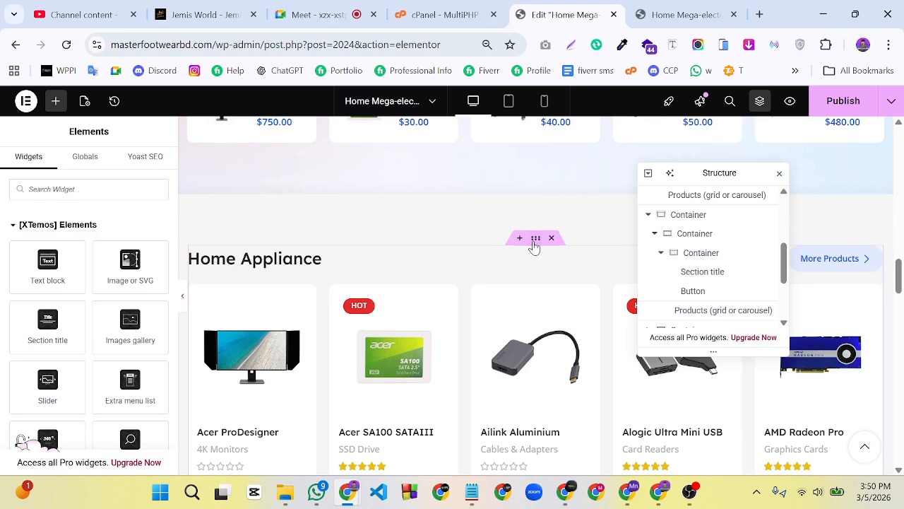
{"action": "scroll", "coordinate": [535, 240], "scroll_direction": "up", "scroll_amount": 2}
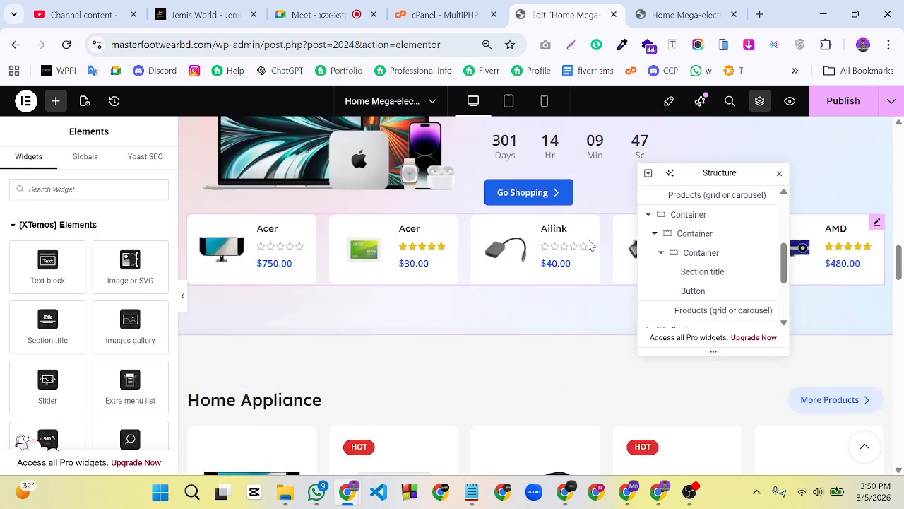
{"action": "right_click", "coordinate": [856, 238]}
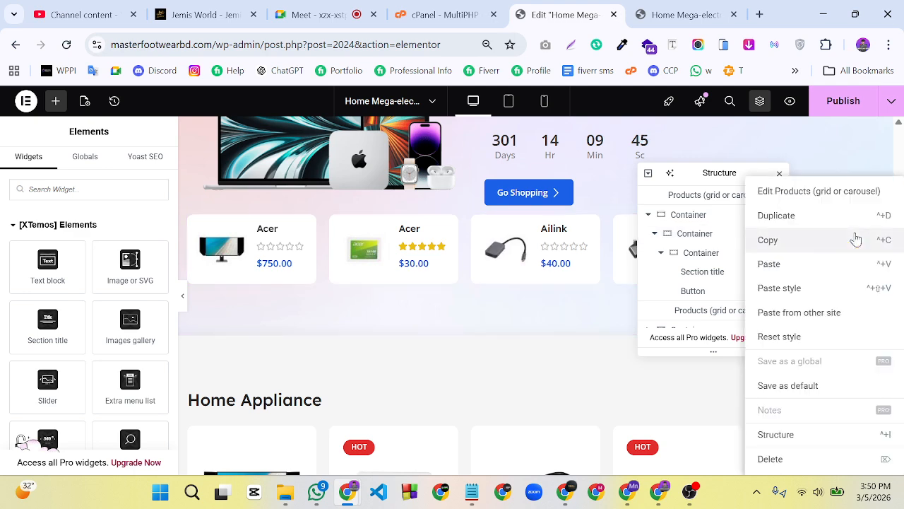
{"action": "left_click", "coordinate": [767, 240]}
{"action": "scroll", "coordinate": [499, 226], "scroll_direction": "up", "scroll_amount": 10}
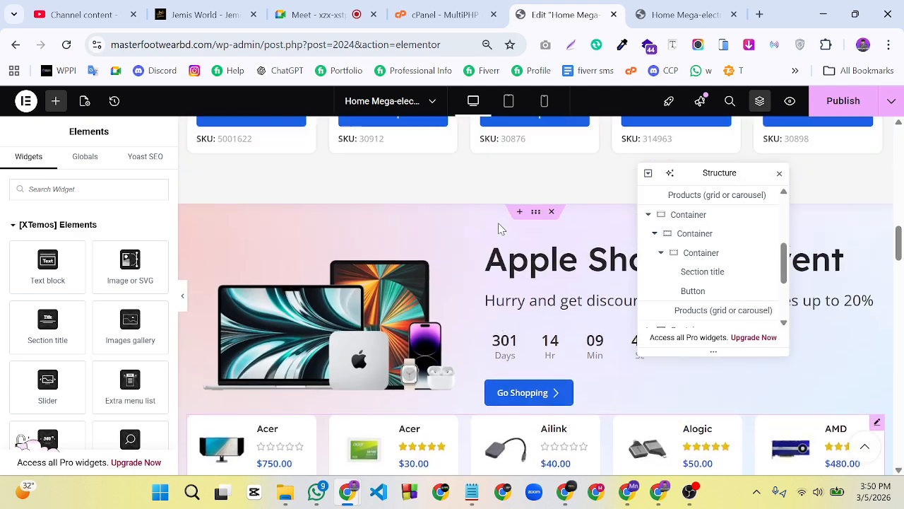
{"action": "scroll", "coordinate": [497, 221], "scroll_direction": "up", "scroll_amount": 1}
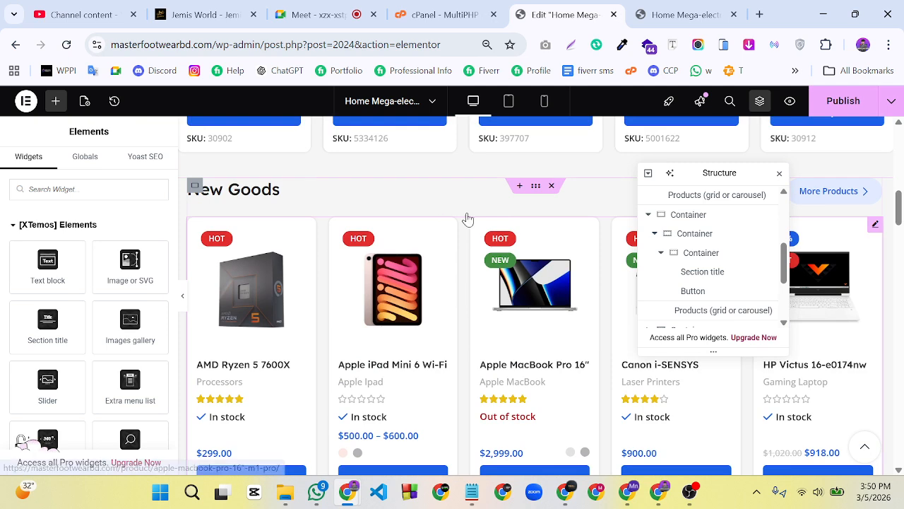
{"action": "left_click", "coordinate": [534, 191]}
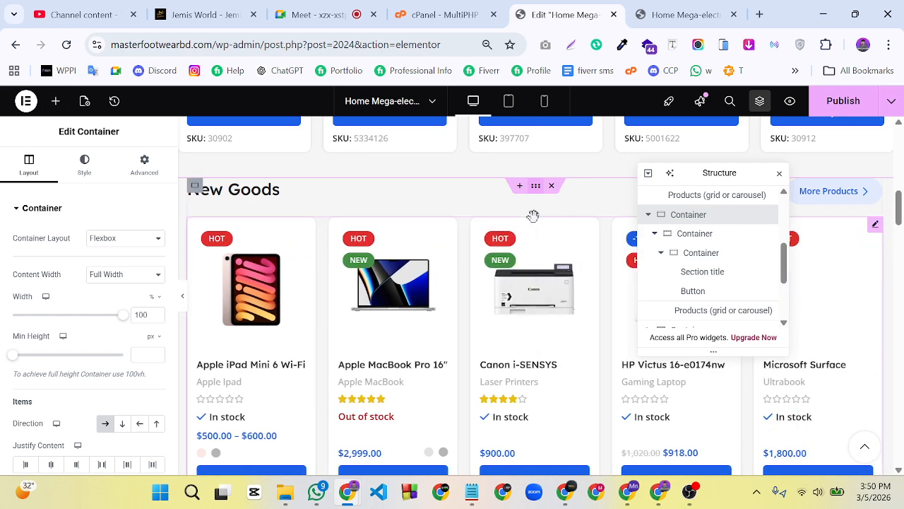
{"action": "right_click", "coordinate": [535, 187]}
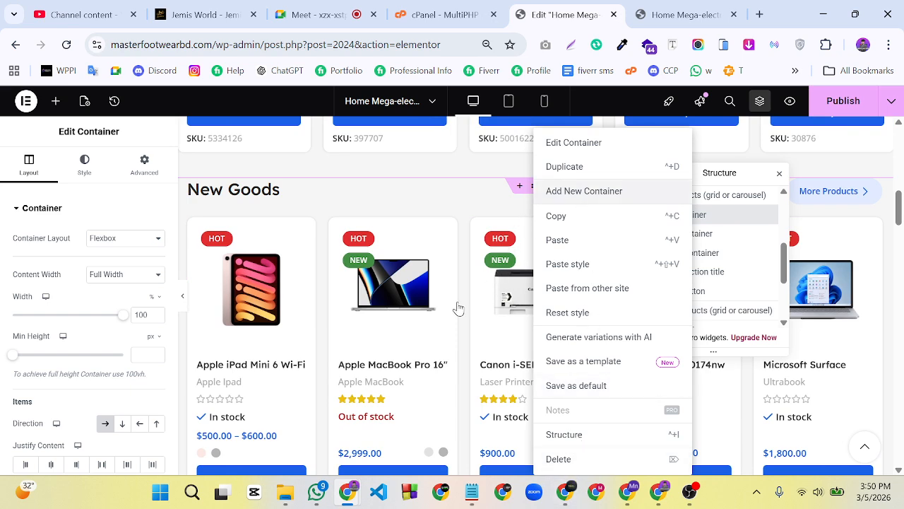
{"action": "scroll", "coordinate": [408, 315], "scroll_direction": "down", "scroll_amount": 5}
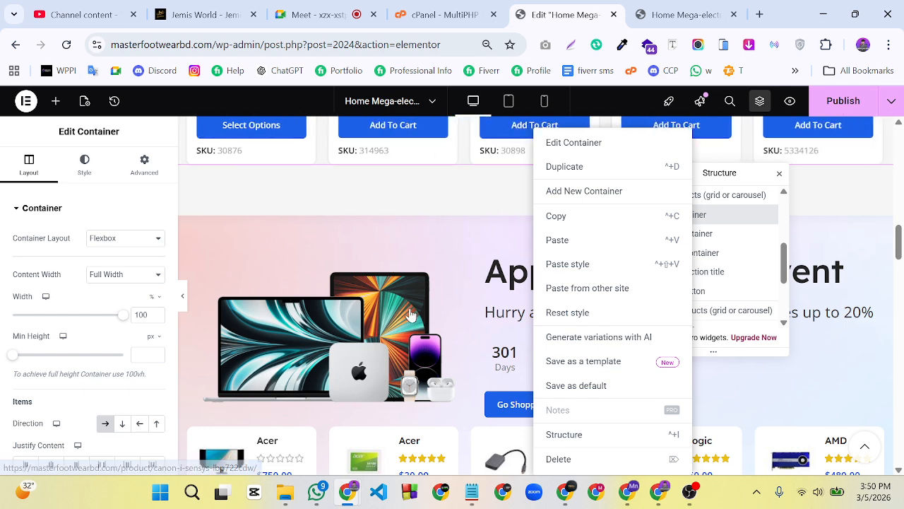
{"action": "scroll", "coordinate": [406, 315], "scroll_direction": "down", "scroll_amount": 2}
{"action": "scroll", "coordinate": [405, 269], "scroll_direction": "down", "scroll_amount": 1}
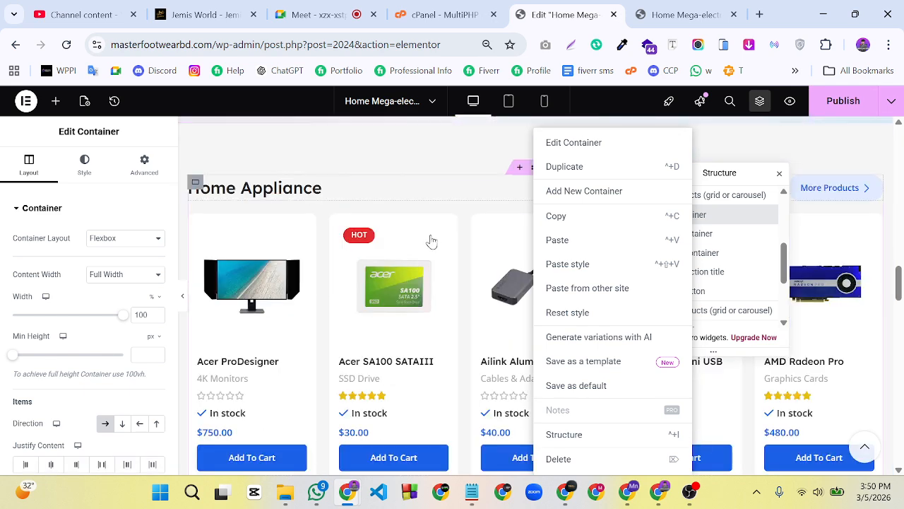
{"action": "left_click", "coordinate": [505, 198]}
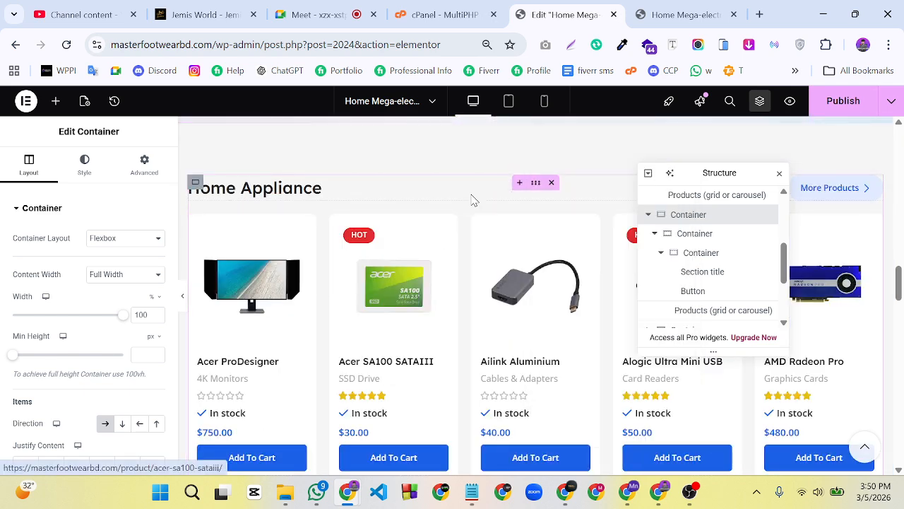
Duplicate the outer Home Appliance container
{"action": "left_click", "coordinate": [534, 187]}
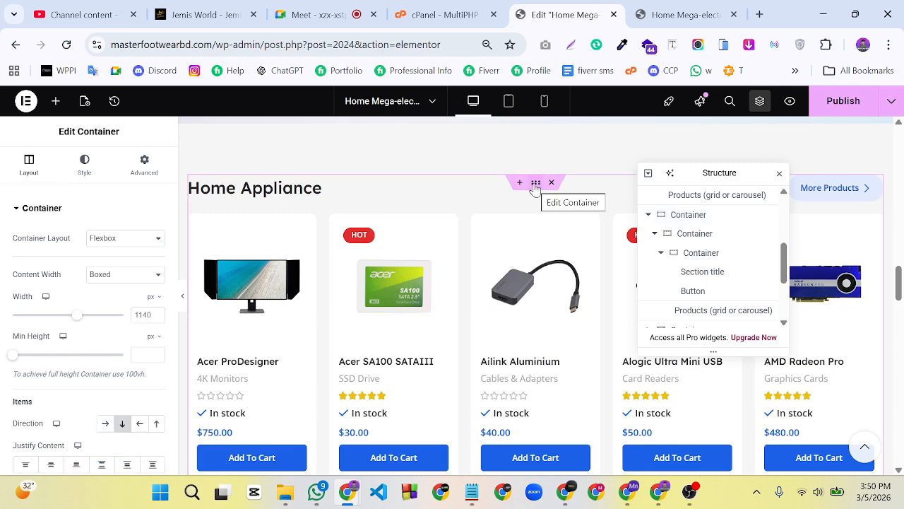
{"action": "scroll", "coordinate": [480, 289], "scroll_direction": "down", "scroll_amount": 4}
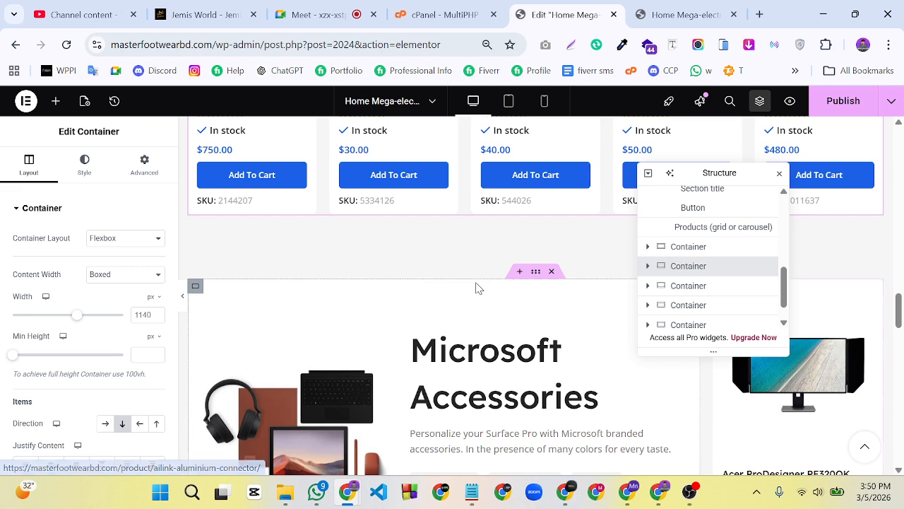
{"action": "scroll", "coordinate": [480, 289], "scroll_direction": "up", "scroll_amount": 4}
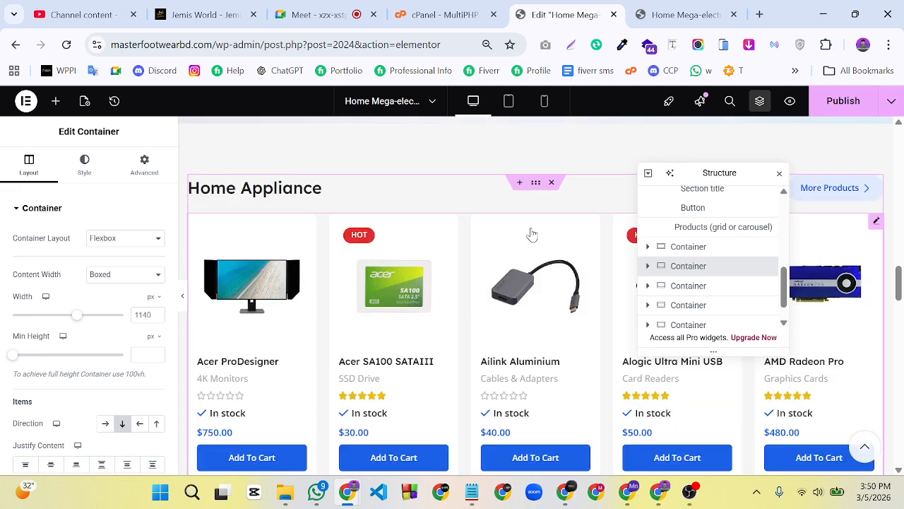
{"action": "right_click", "coordinate": [536, 188]}
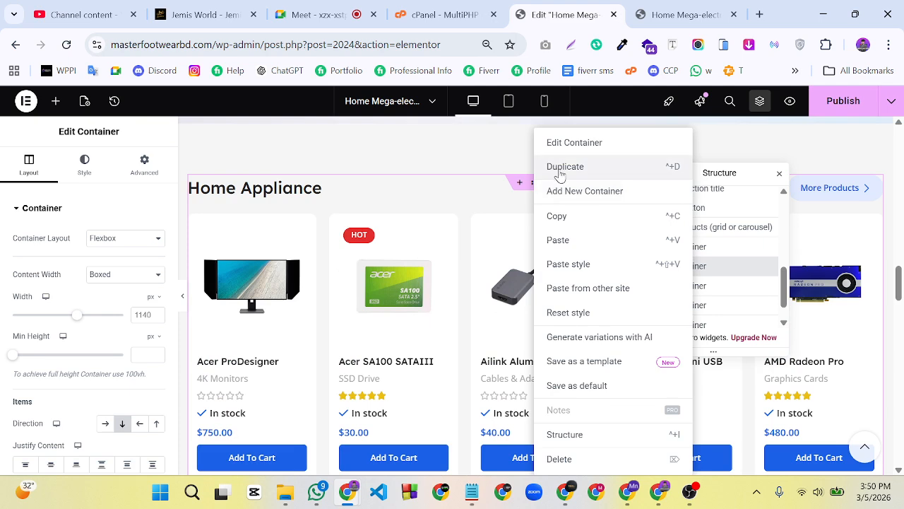
{"action": "left_click", "coordinate": [559, 171]}
{"action": "scroll", "coordinate": [452, 290], "scroll_direction": "down", "scroll_amount": 4}
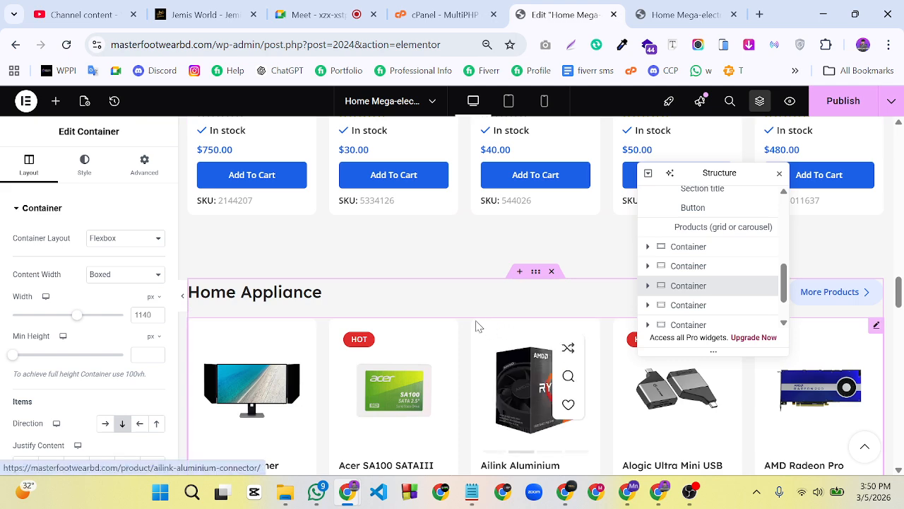
Move the Structure window aside and delete the More Products button from the duplicated Home Appliance section
{"action": "left_click_drag", "start_coordinate": [721, 174], "coordinate": [643, 190]}
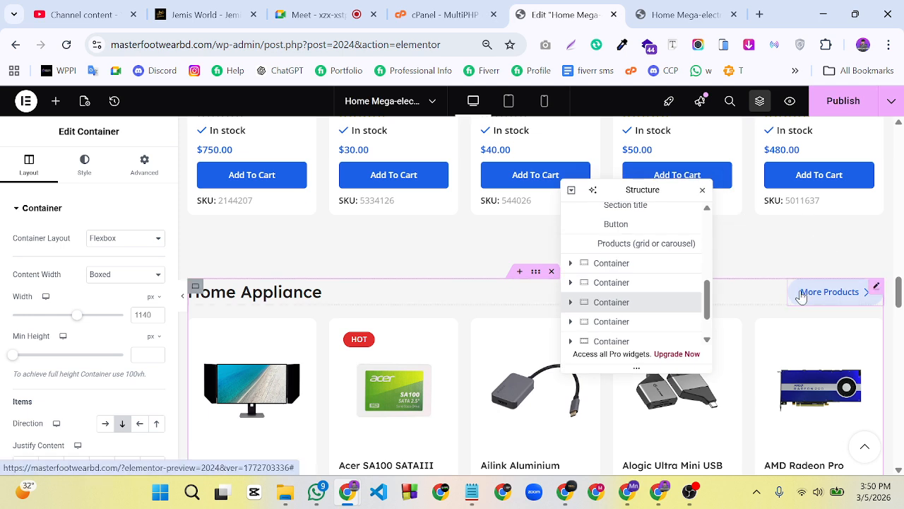
{"action": "left_click", "coordinate": [876, 292]}
{"action": "right_click", "coordinate": [876, 292]}
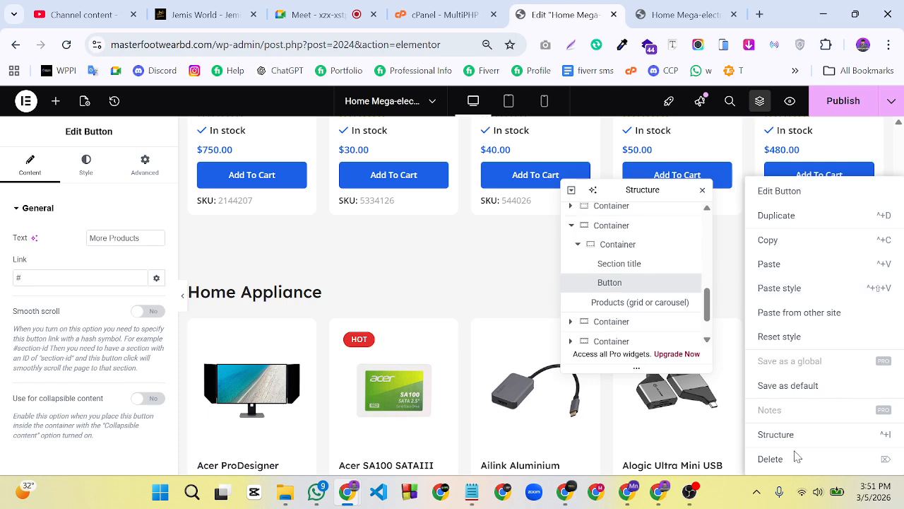
{"action": "key", "text": "Delete"}
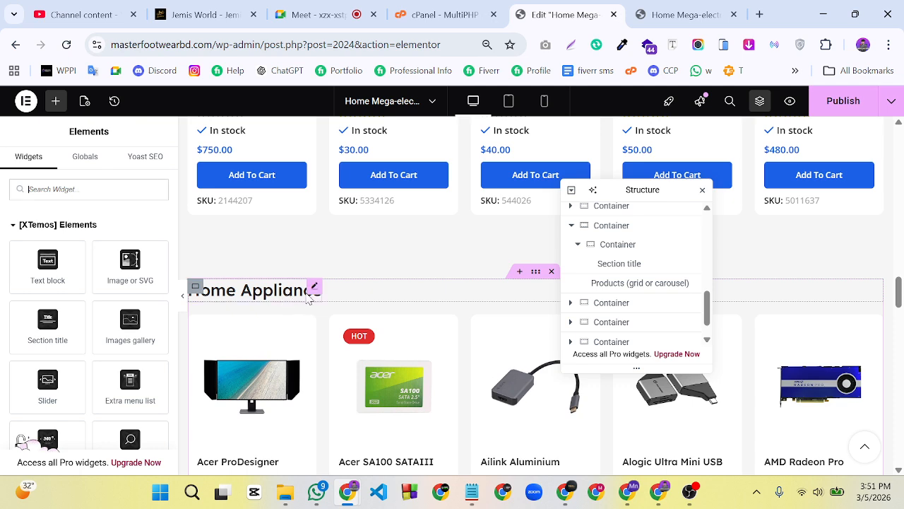
Copy the compact products carousel from the Apple event banner and paste it into the duplicated Home Appliance section
{"action": "scroll", "coordinate": [461, 245], "scroll_direction": "up", "scroll_amount": 7}
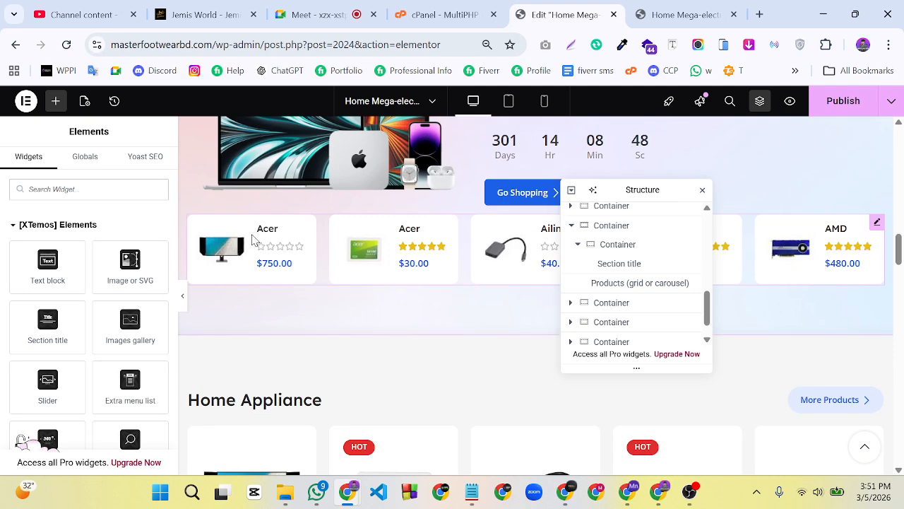
{"action": "right_click", "coordinate": [252, 240]}
{"action": "left_click", "coordinate": [283, 240]}
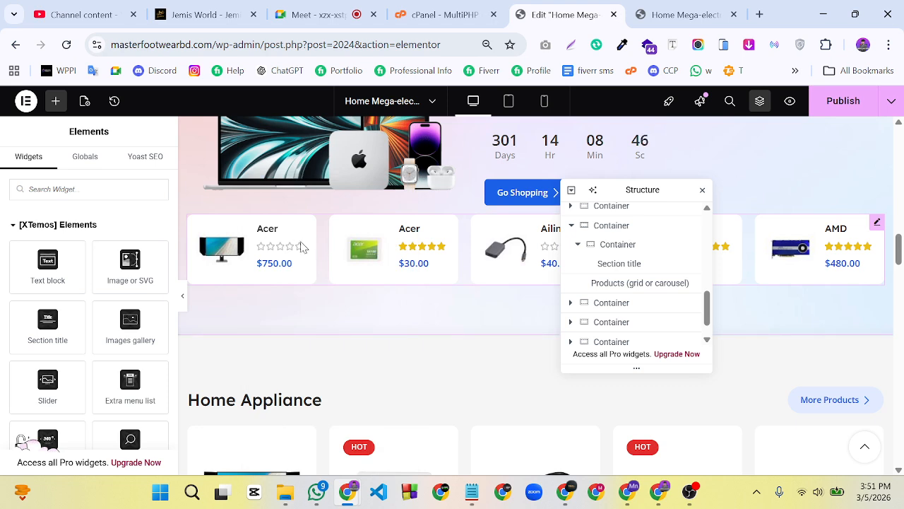
{"action": "scroll", "coordinate": [395, 251], "scroll_direction": "down", "scroll_amount": 4}
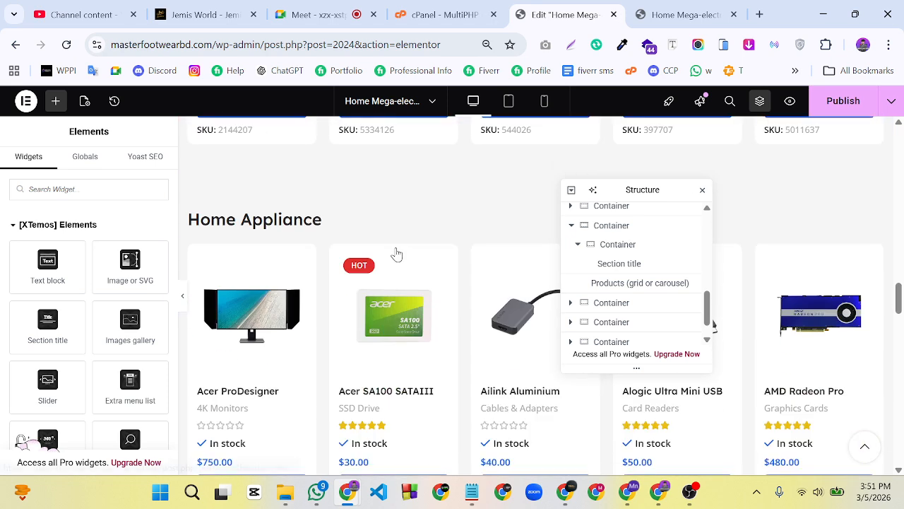
{"action": "scroll", "coordinate": [328, 300], "scroll_direction": "down", "scroll_amount": 1}
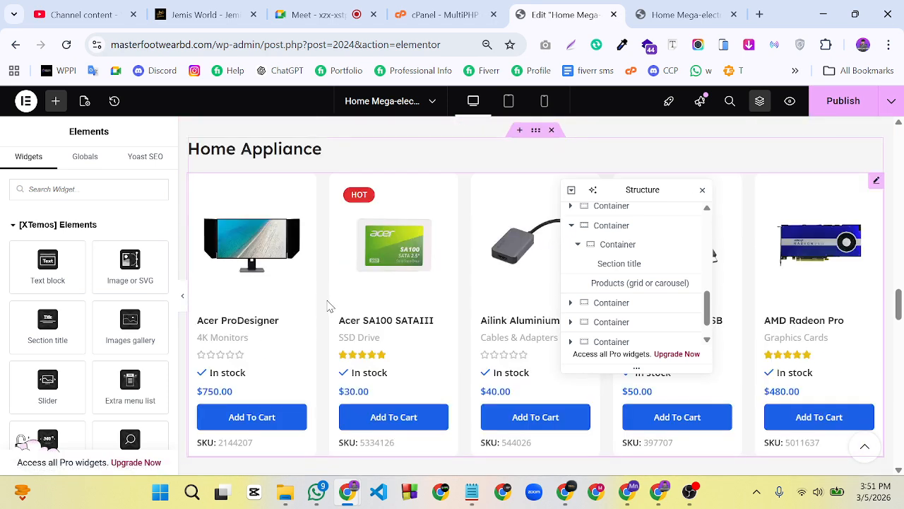
{"action": "left_click", "coordinate": [327, 297]}
{"action": "right_click", "coordinate": [327, 297]}
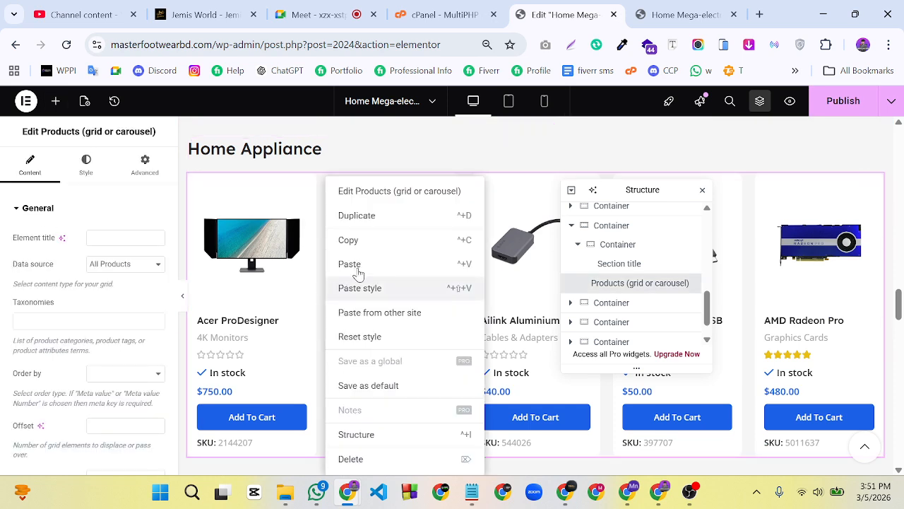
{"action": "left_click", "coordinate": [358, 272]}
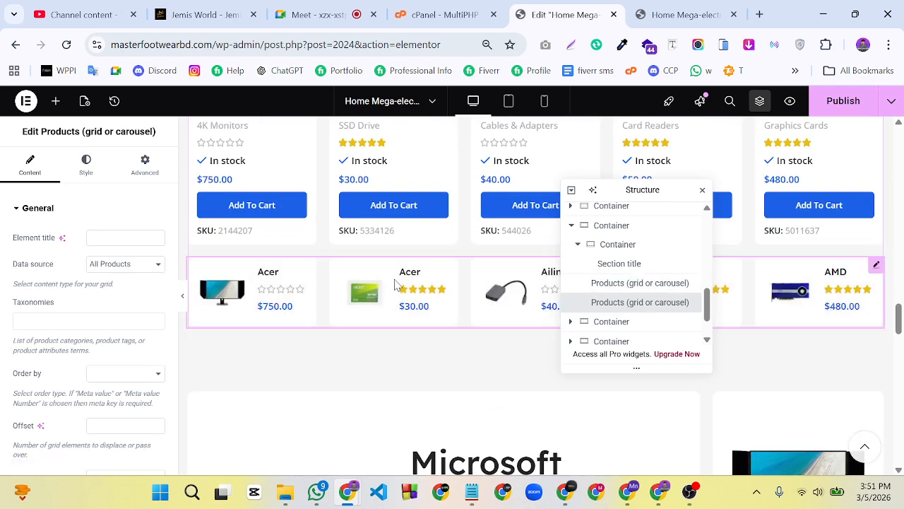
Delete the large-card products widget from the duplicated Home Appliance section, keeping the compact products carousel
{"action": "scroll", "coordinate": [395, 284], "scroll_direction": "up", "scroll_amount": 3}
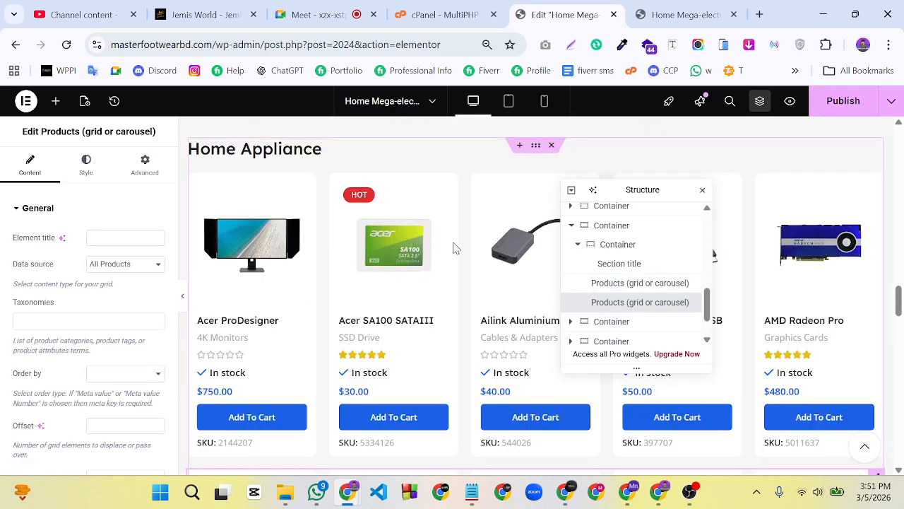
{"action": "right_click", "coordinate": [458, 268]}
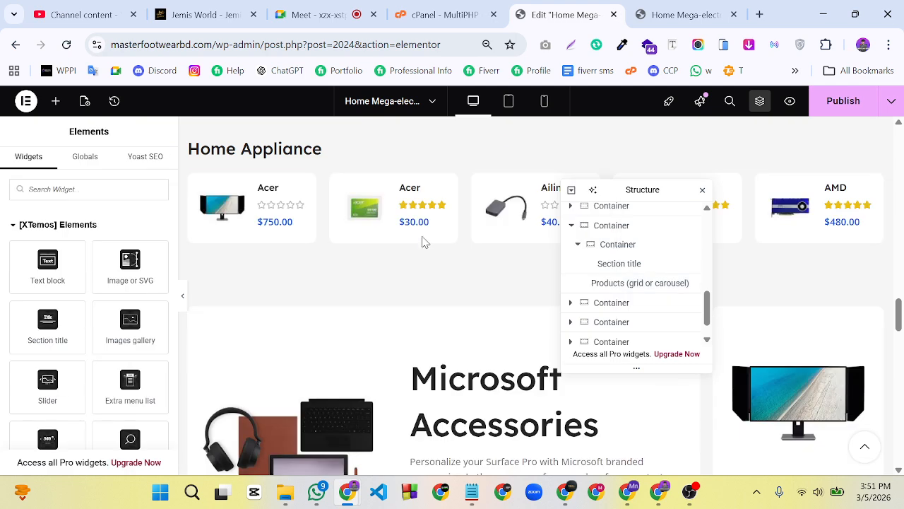
{"action": "key", "text": "Delete"}
{"action": "scroll", "coordinate": [472, 267], "scroll_direction": "up", "scroll_amount": 1}
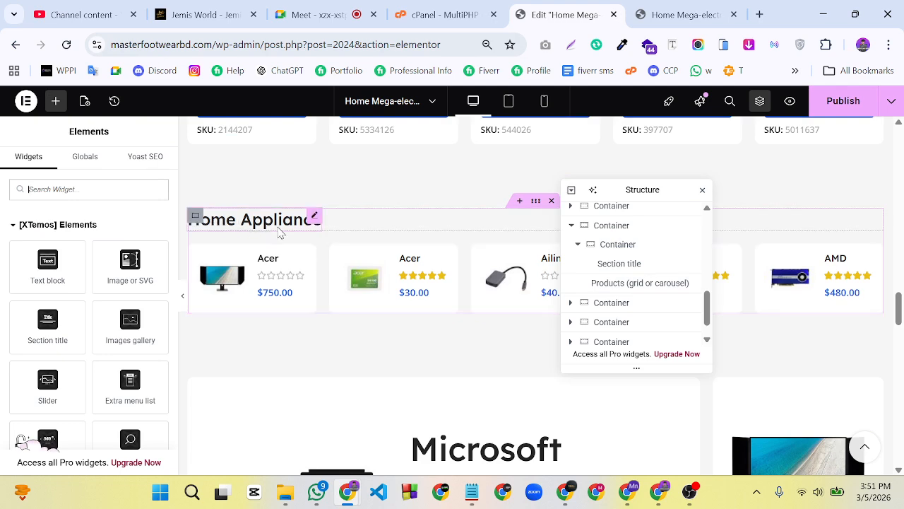
Set the data source of the compact products carousel in the duplicated Home Appliance section to Recently Viewed Products
{"action": "left_click", "coordinate": [407, 265]}
{"action": "left_click", "coordinate": [118, 272]}
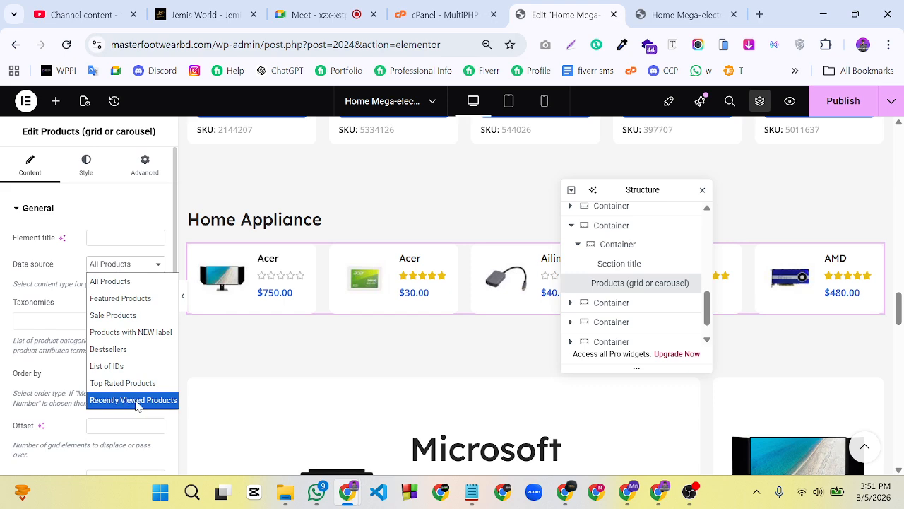
{"action": "left_click", "coordinate": [134, 400]}
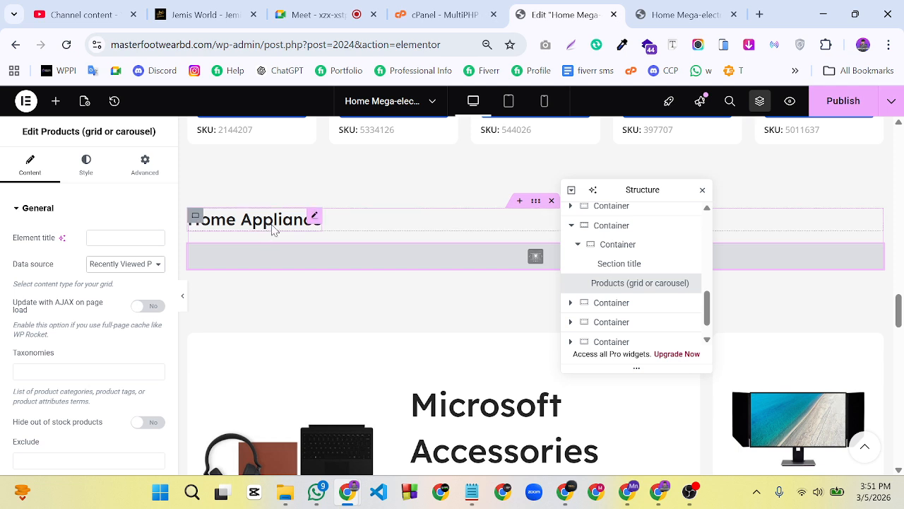
Change the duplicated section's title from Home Appliance to "Recent View"
{"action": "left_click", "coordinate": [314, 219]}
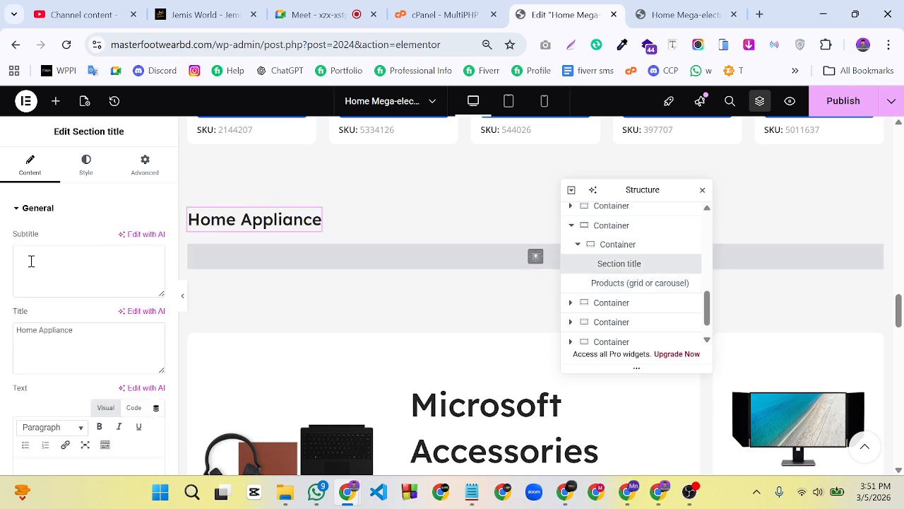
{"action": "scroll", "coordinate": [65, 326], "scroll_direction": "down", "scroll_amount": 3}
{"action": "left_click", "coordinate": [85, 330]}
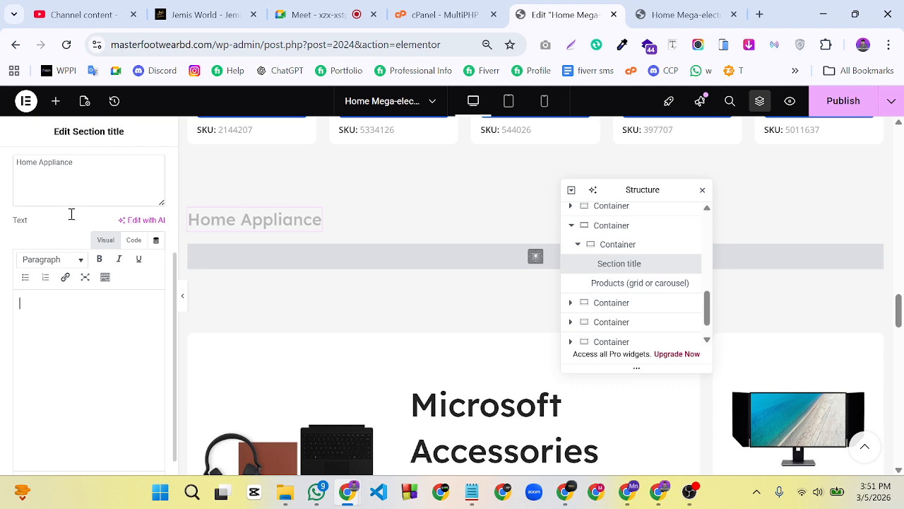
{"action": "triple_click", "coordinate": [85, 167]}
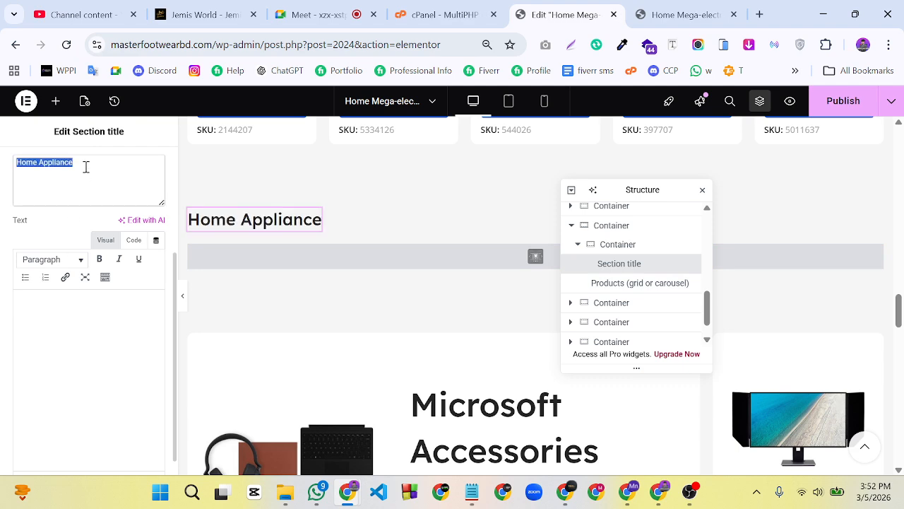
{"action": "key", "text": "BackSpace"}
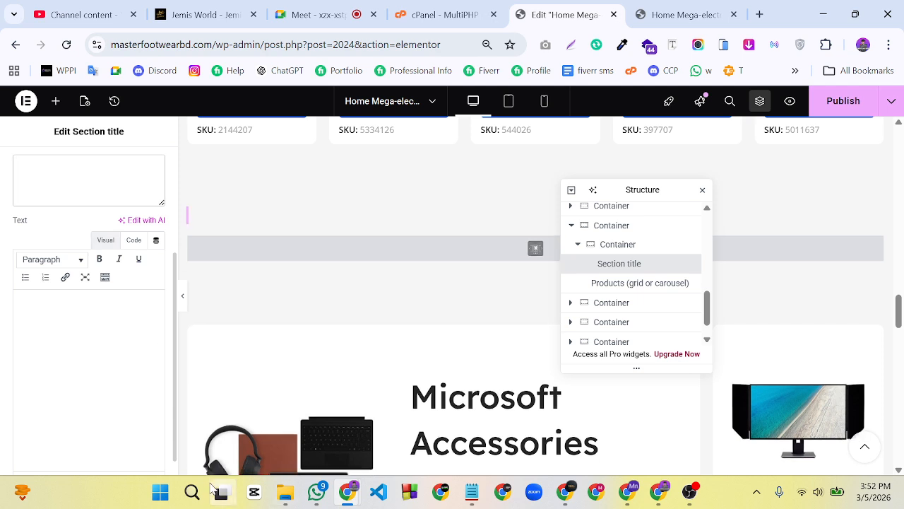
{"action": "type", "text": "Re"}
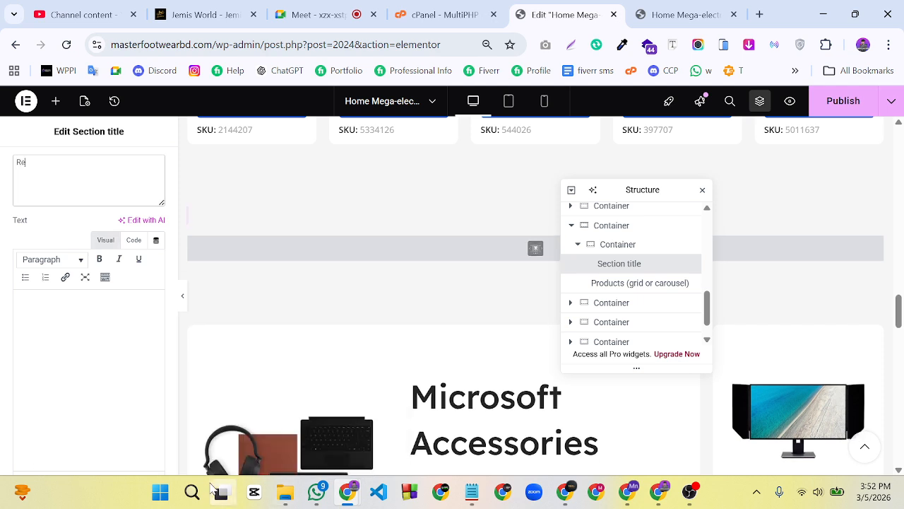
{"action": "type", "text": "cent V"}
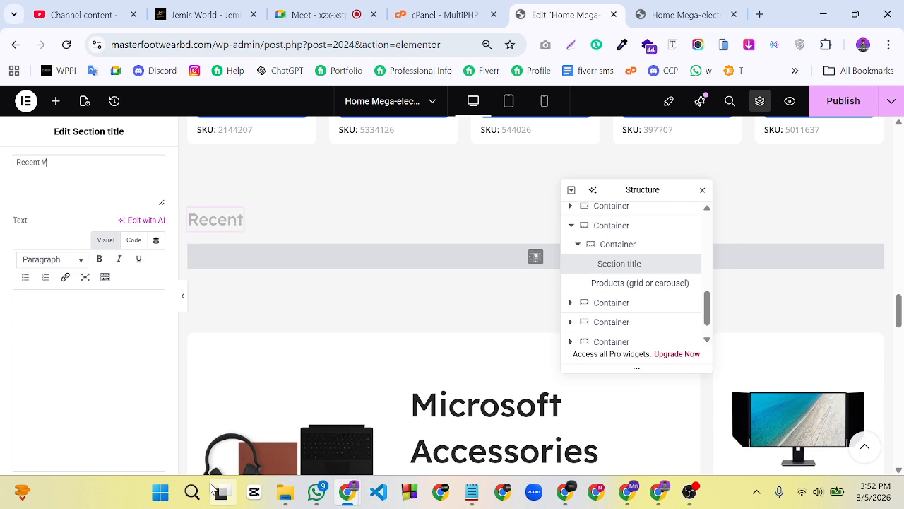
{"action": "type", "text": "i"}
{"action": "type", "text": "e"}
{"action": "type", "text": "d"}
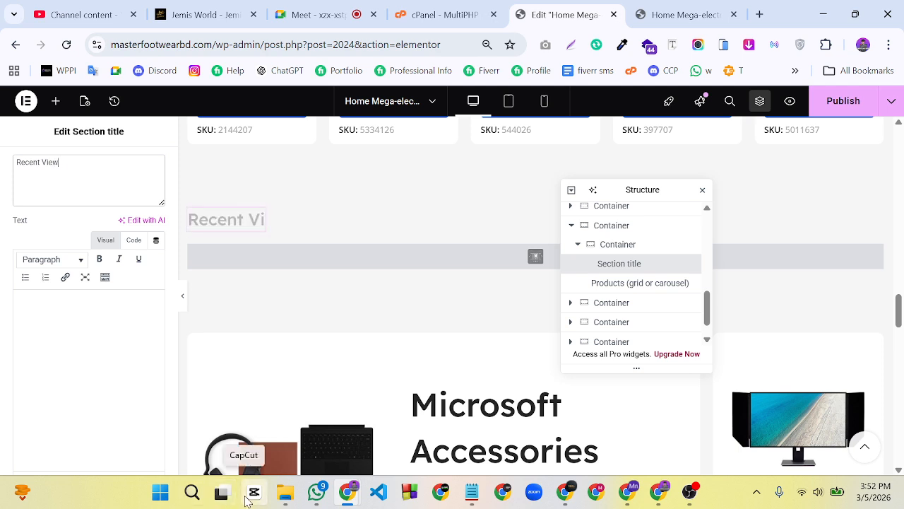
{"action": "key", "text": "BackSpace"}
{"action": "type", "text": "w"}
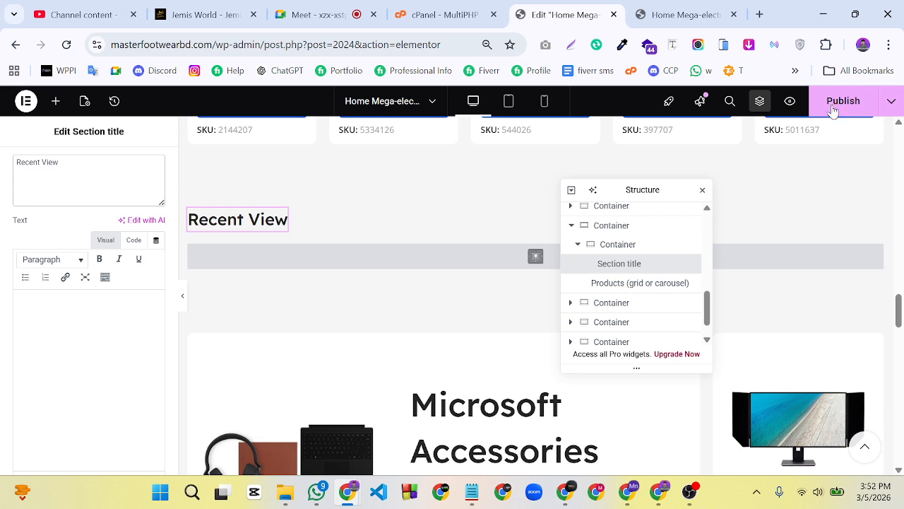
Move the Structure window aside and delete the Microsoft Accessories container below the Recent View section
{"action": "scroll", "coordinate": [456, 373], "scroll_direction": "down", "scroll_amount": 1}
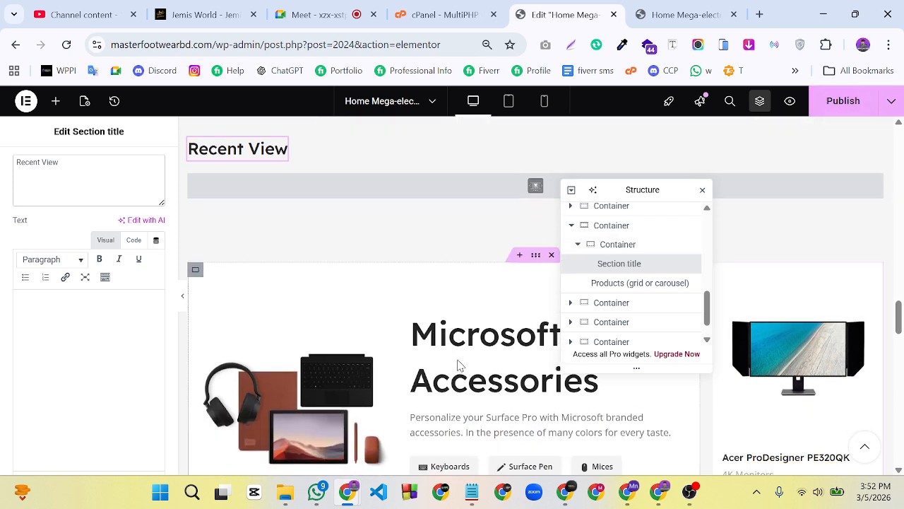
{"action": "left_click_drag", "start_coordinate": [633, 196], "coordinate": [723, 183]}
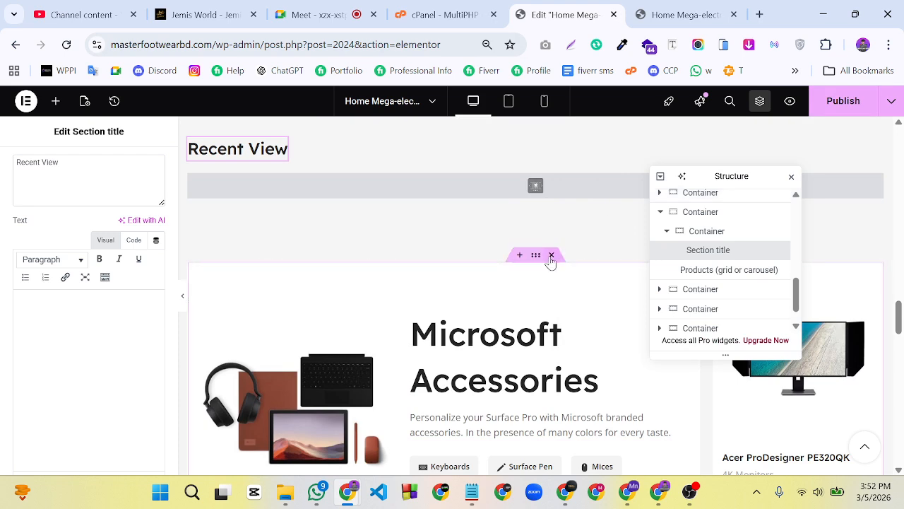
{"action": "left_click", "coordinate": [551, 256]}
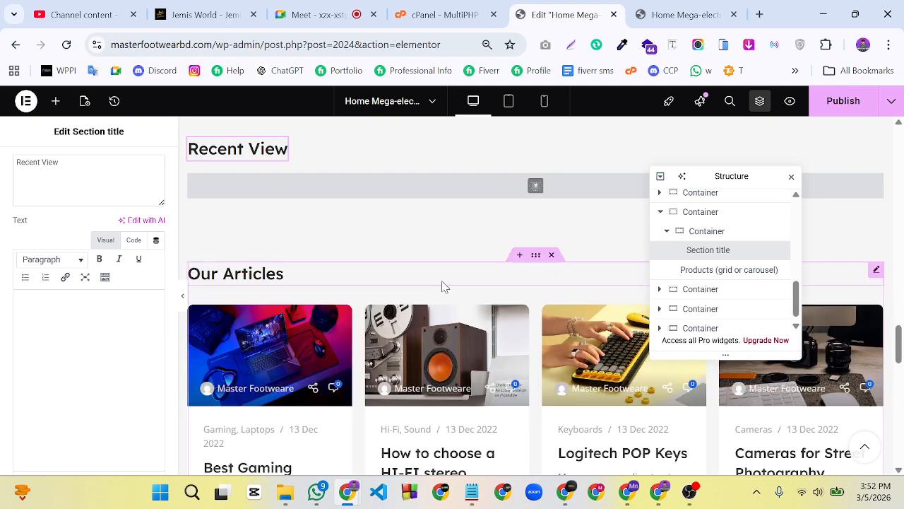
Delete the Our Articles container and the "Online store of household appliances and electronics" text container
{"action": "scroll", "coordinate": [506, 279], "scroll_direction": "down", "scroll_amount": 3}
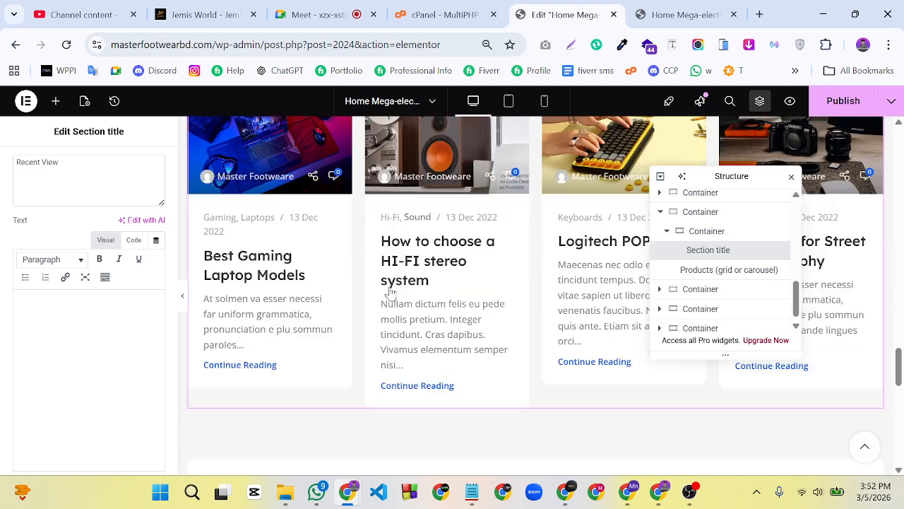
{"action": "scroll", "coordinate": [428, 303], "scroll_direction": "up", "scroll_amount": 3}
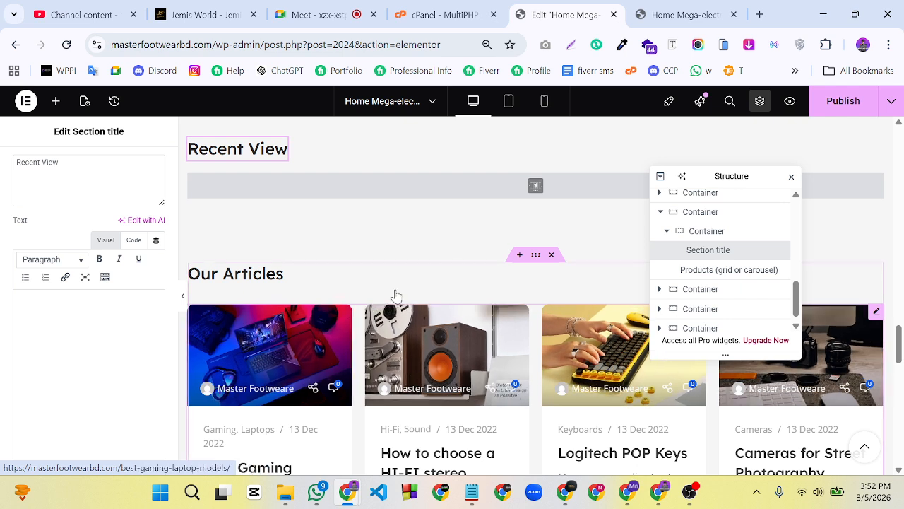
{"action": "scroll", "coordinate": [511, 280], "scroll_direction": "down", "scroll_amount": 3}
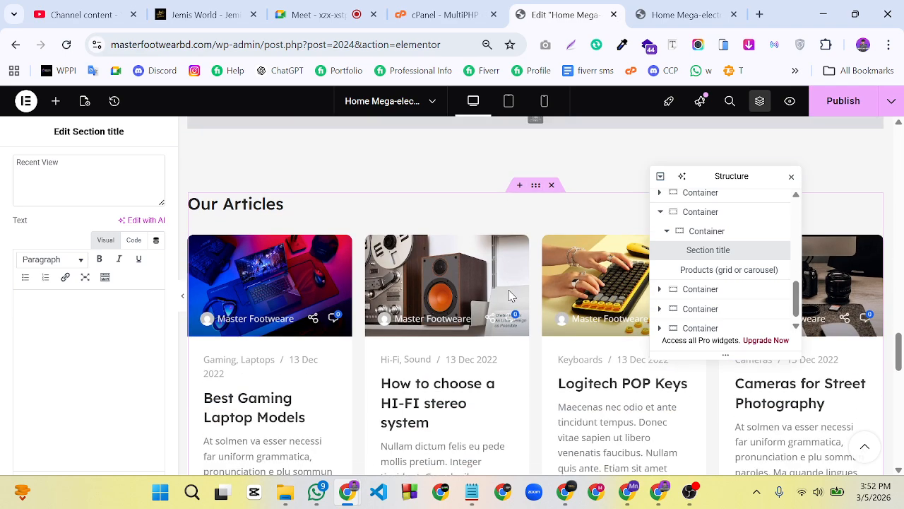
{"action": "scroll", "coordinate": [507, 289], "scroll_direction": "up", "scroll_amount": 3}
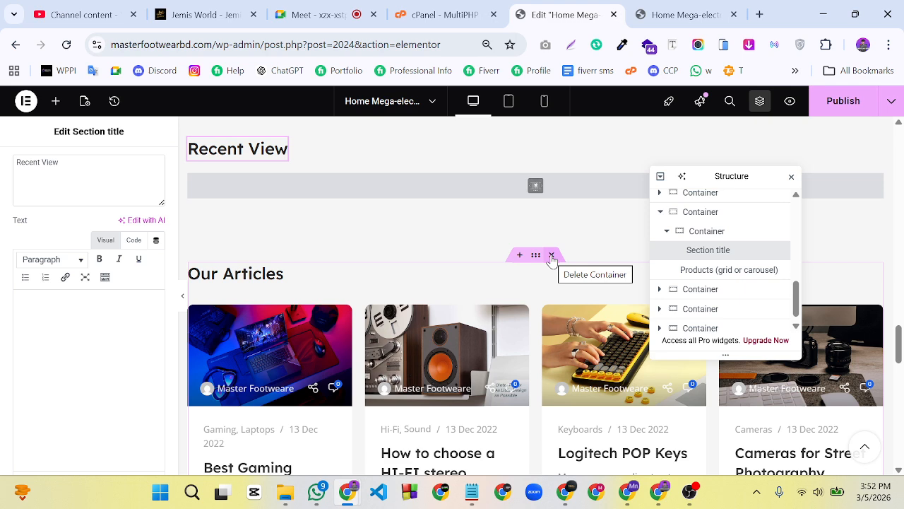
{"action": "left_click", "coordinate": [552, 255]}
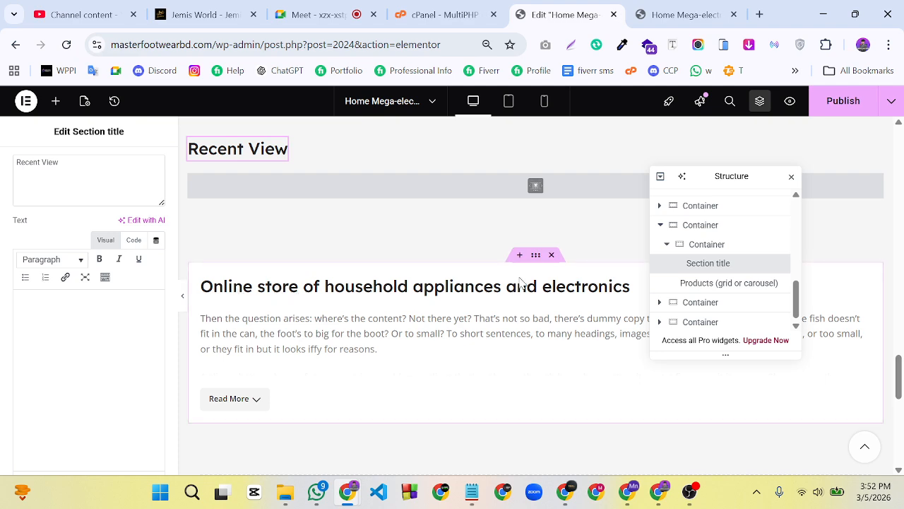
{"action": "left_click", "coordinate": [552, 255]}
{"action": "scroll", "coordinate": [539, 318], "scroll_direction": "down", "scroll_amount": 5}
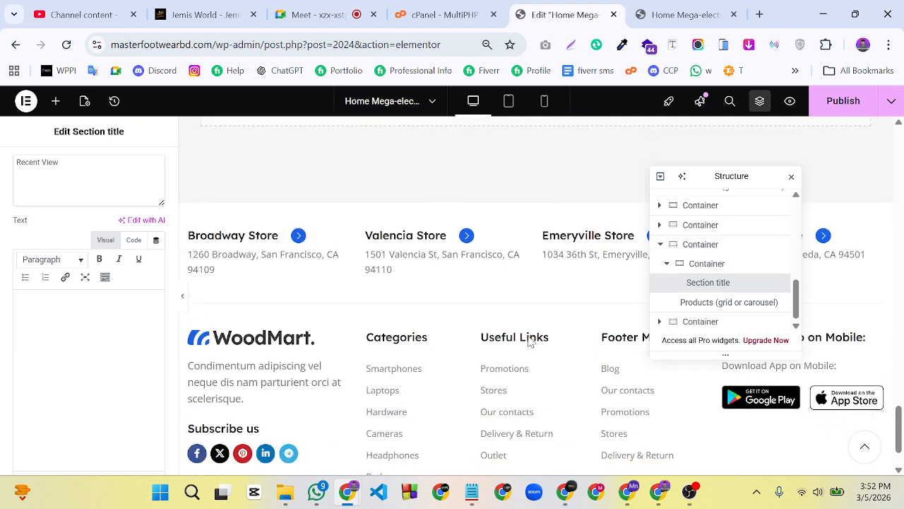
Set the Recent View outer container's stretch option to Stretch container and content
{"action": "scroll", "coordinate": [525, 358], "scroll_direction": "up", "scroll_amount": 5}
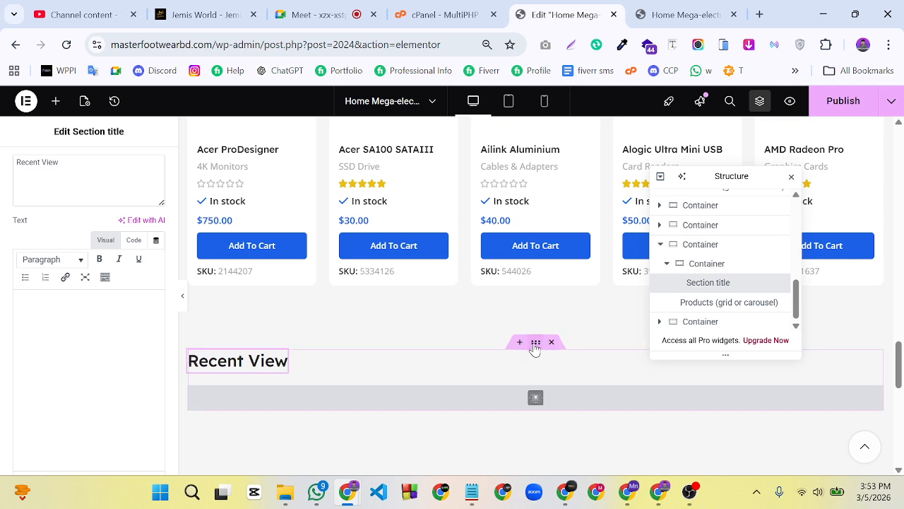
{"action": "left_click", "coordinate": [535, 347]}
{"action": "left_click", "coordinate": [32, 208]}
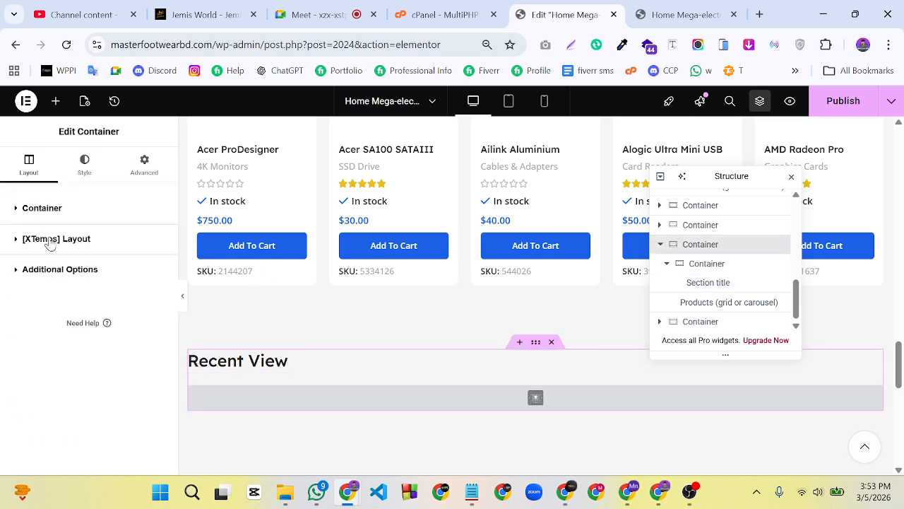
{"action": "left_click", "coordinate": [50, 240]}
{"action": "left_click", "coordinate": [116, 269]}
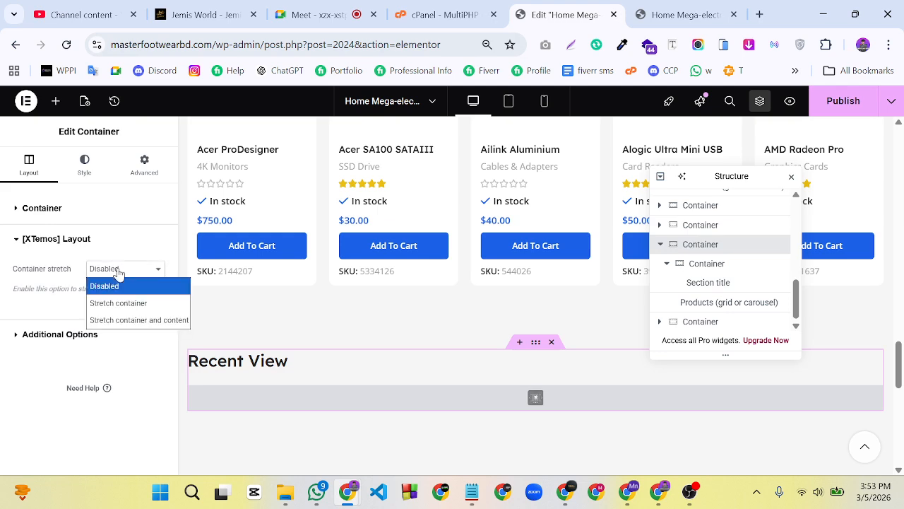
{"action": "left_click", "coordinate": [137, 320]}
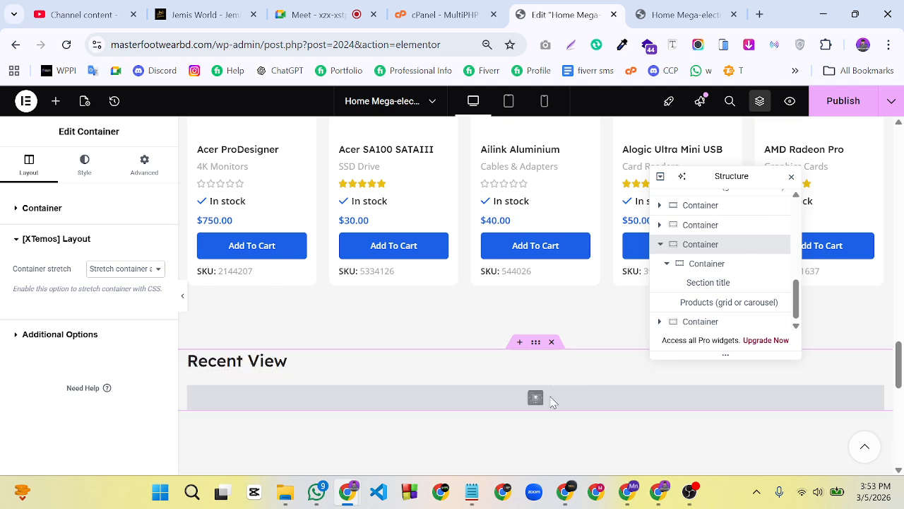
Set the Recent View container's bottom margin to 0 and, with padding sides unlinked, its bottom padding to 30 px
{"action": "left_click", "coordinate": [145, 171]}
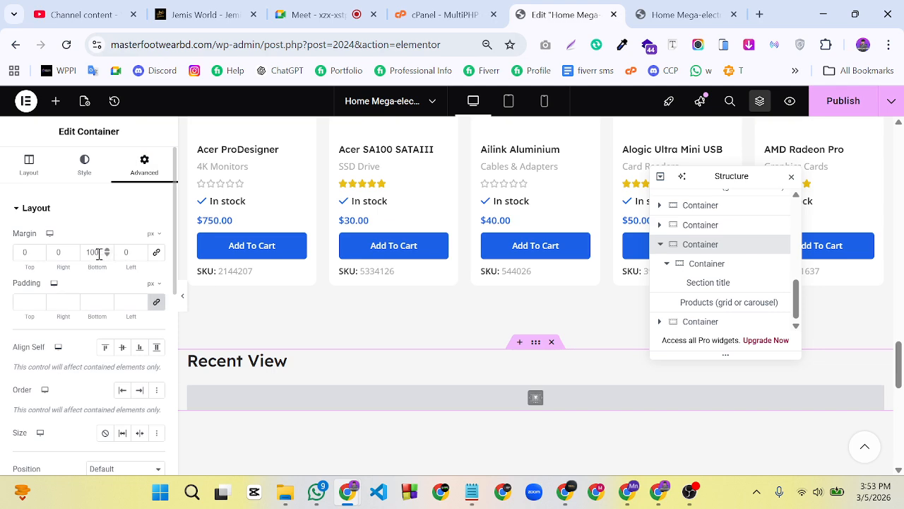
{"action": "double_click", "coordinate": [92, 255]}
{"action": "type", "text": "0"}
{"action": "left_click", "coordinate": [156, 302]}
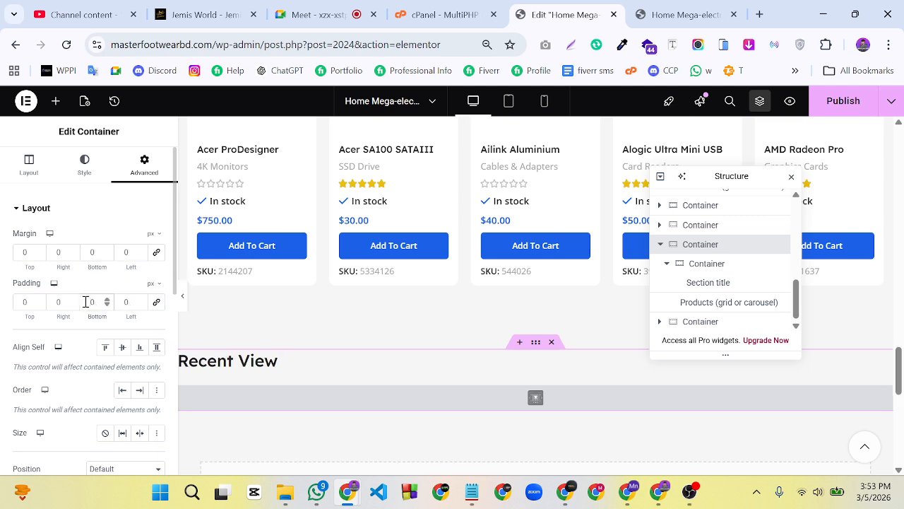
{"action": "type", "text": "3"}
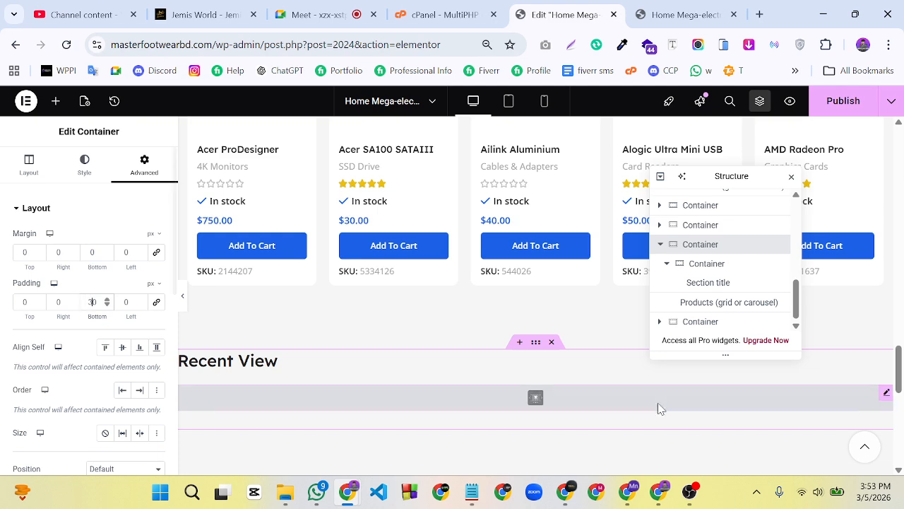
Review the grid or carousel layout options and the carousel settings of the products widget under the Recent View title
{"action": "scroll", "coordinate": [545, 428], "scroll_direction": "down", "scroll_amount": 2}
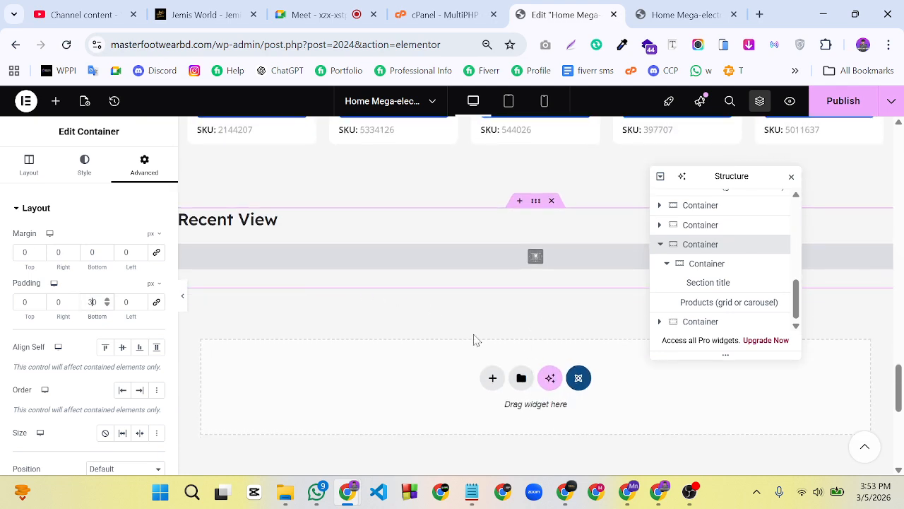
{"action": "scroll", "coordinate": [466, 428], "scroll_direction": "down", "scroll_amount": 3}
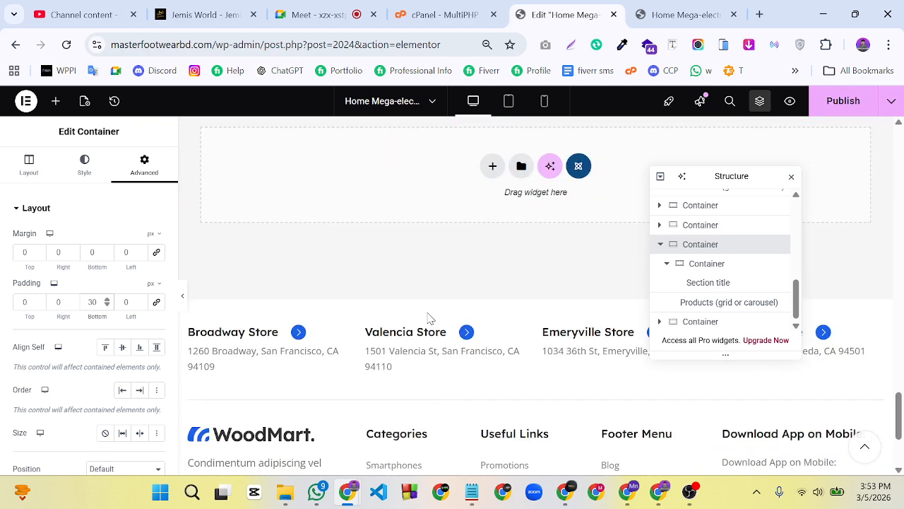
{"action": "scroll", "coordinate": [577, 324], "scroll_direction": "up", "scroll_amount": 3}
{"action": "scroll", "coordinate": [563, 327], "scroll_direction": "up", "scroll_amount": 3}
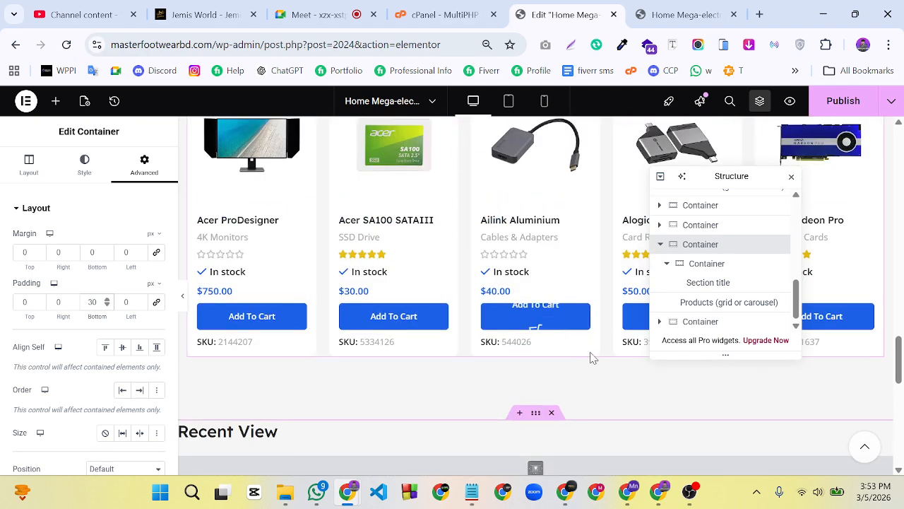
{"action": "scroll", "coordinate": [592, 358], "scroll_direction": "down", "scroll_amount": 2}
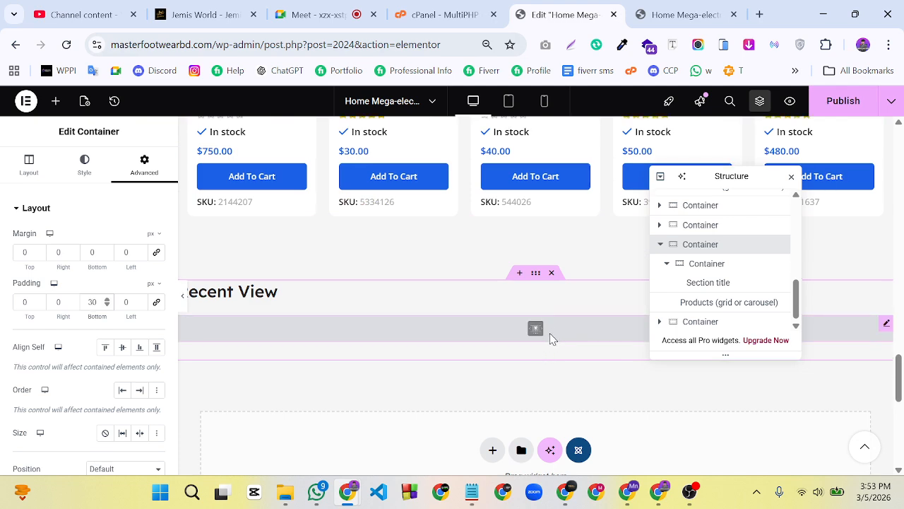
{"action": "scroll", "coordinate": [551, 335], "scroll_direction": "up", "scroll_amount": 1}
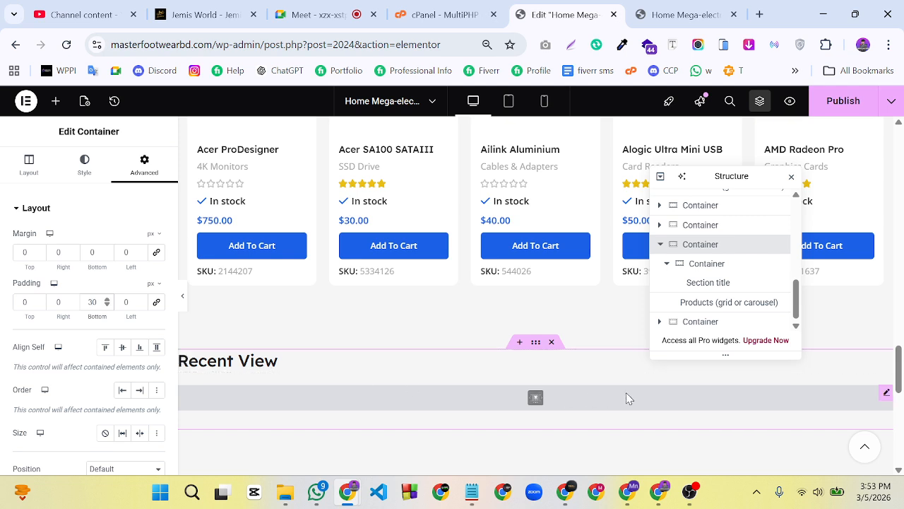
{"action": "left_click", "coordinate": [884, 393]}
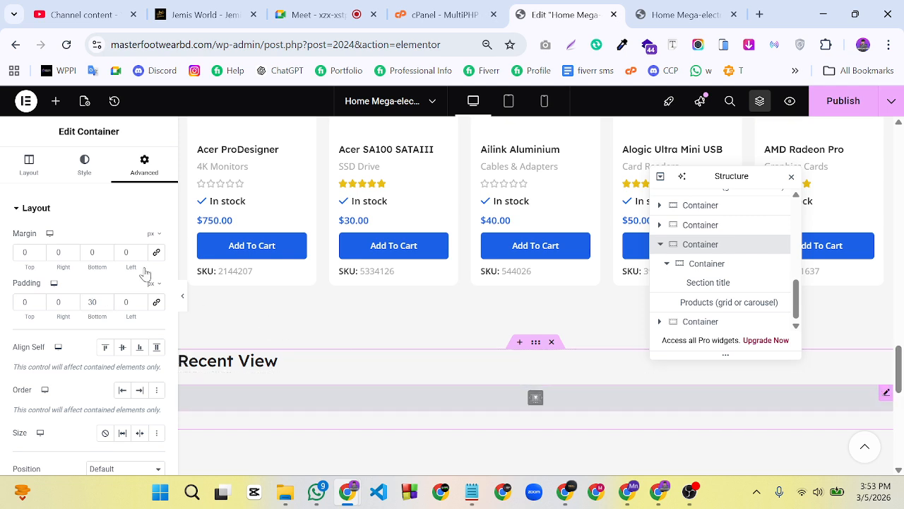
{"action": "left_click", "coordinate": [87, 177]}
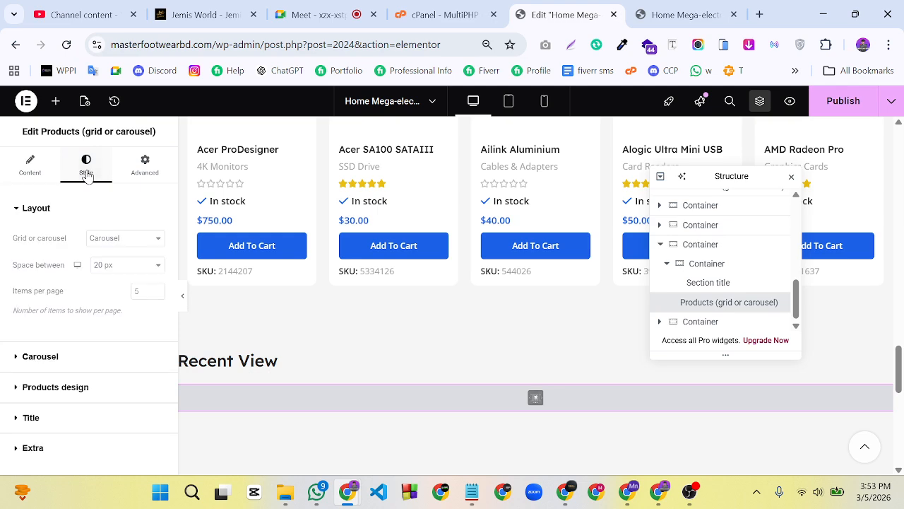
{"action": "left_click", "coordinate": [100, 239]}
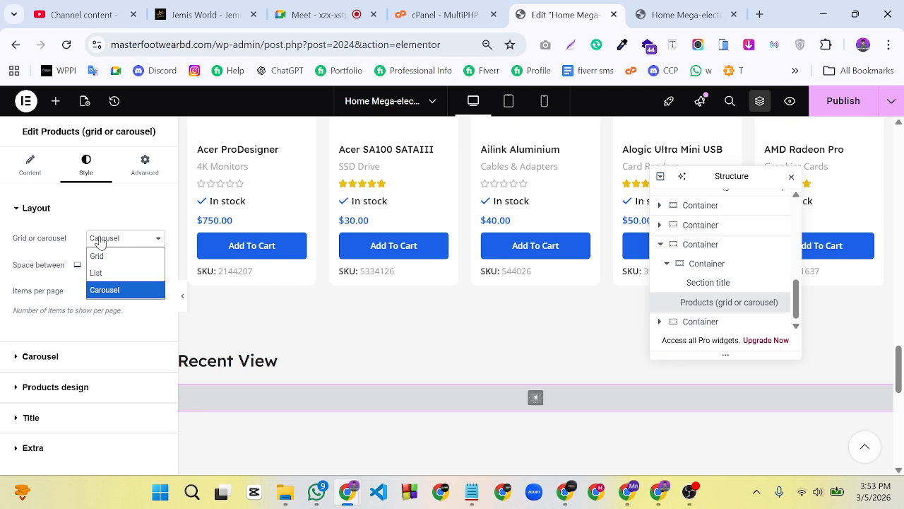
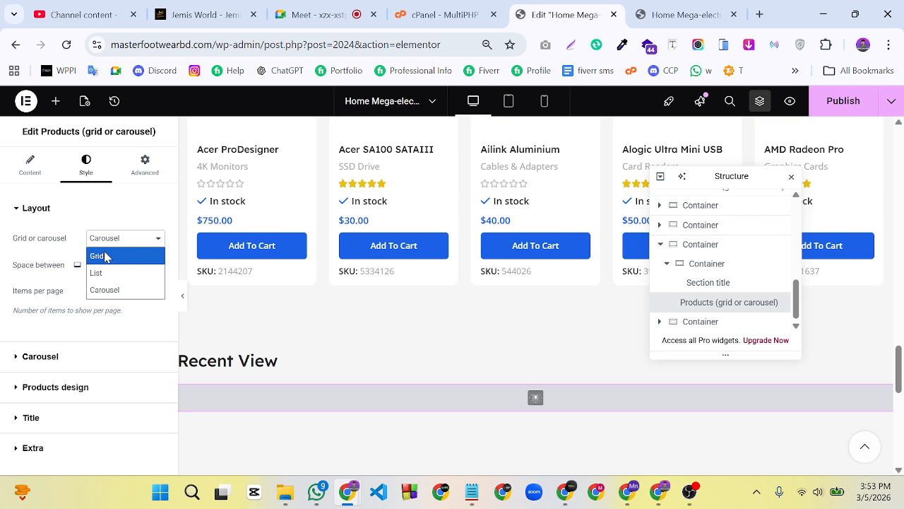
{"action": "left_click", "coordinate": [49, 262]}
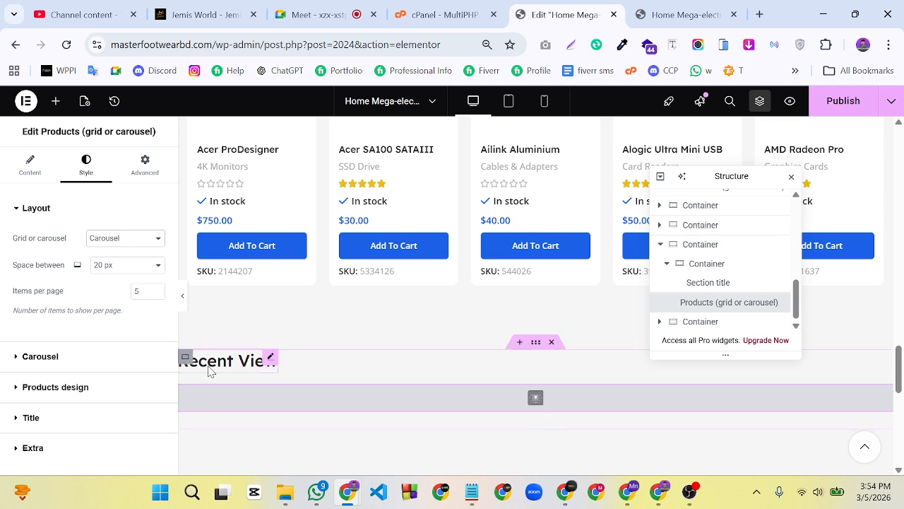
{"action": "left_click", "coordinate": [45, 357]}
{"action": "scroll", "coordinate": [65, 359], "scroll_direction": "down", "scroll_amount": 1}
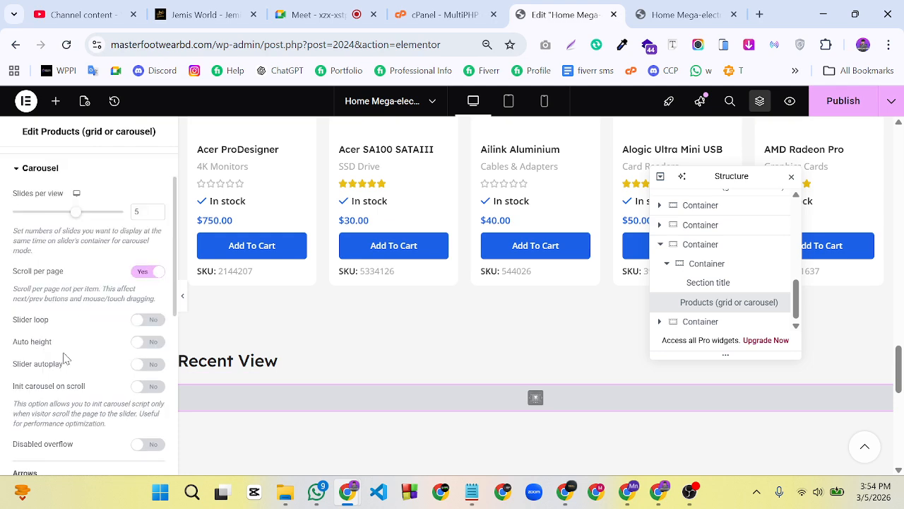
{"action": "scroll", "coordinate": [138, 324], "scroll_direction": "down", "scroll_amount": 5}
{"action": "scroll", "coordinate": [131, 329], "scroll_direction": "up", "scroll_amount": 5}
{"action": "left_click", "coordinate": [24, 169]}
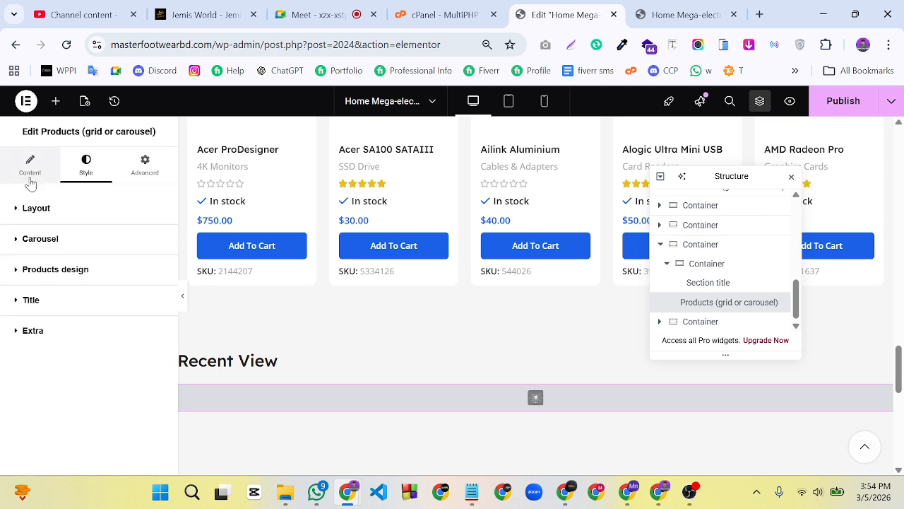
Enable the products shadow in the Recent View products widget's Products design settings
{"action": "left_click", "coordinate": [55, 271]}
{"action": "scroll", "coordinate": [86, 283], "scroll_direction": "down", "scroll_amount": 4}
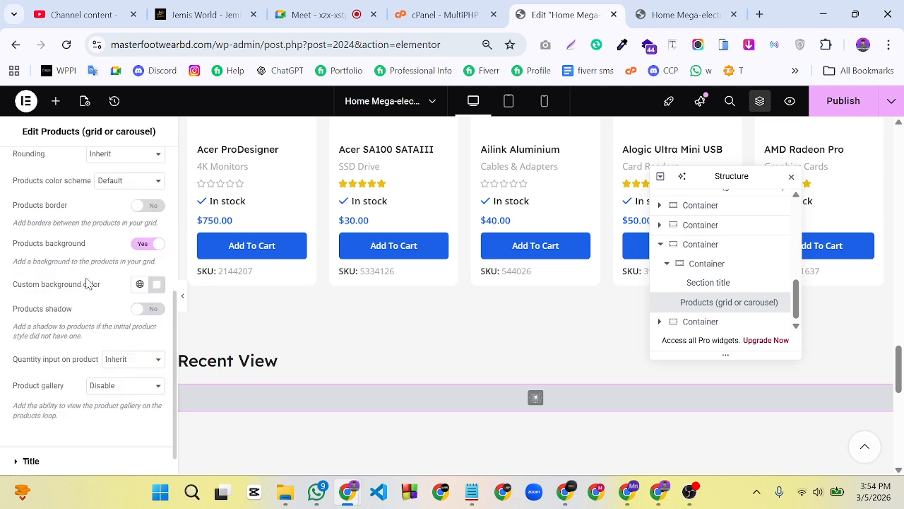
{"action": "left_click", "coordinate": [147, 309]}
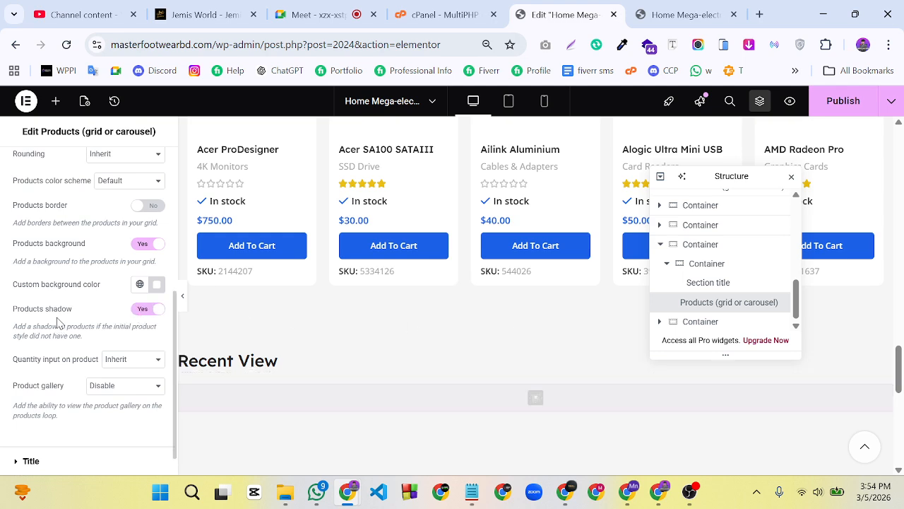
{"action": "scroll", "coordinate": [58, 321], "scroll_direction": "up", "scroll_amount": 2}
{"action": "scroll", "coordinate": [58, 323], "scroll_direction": "up", "scroll_amount": 2}
Delete the Apple Shopping Event banner container above the Home Appliance section
{"action": "scroll", "coordinate": [357, 293], "scroll_direction": "up", "scroll_amount": 12}
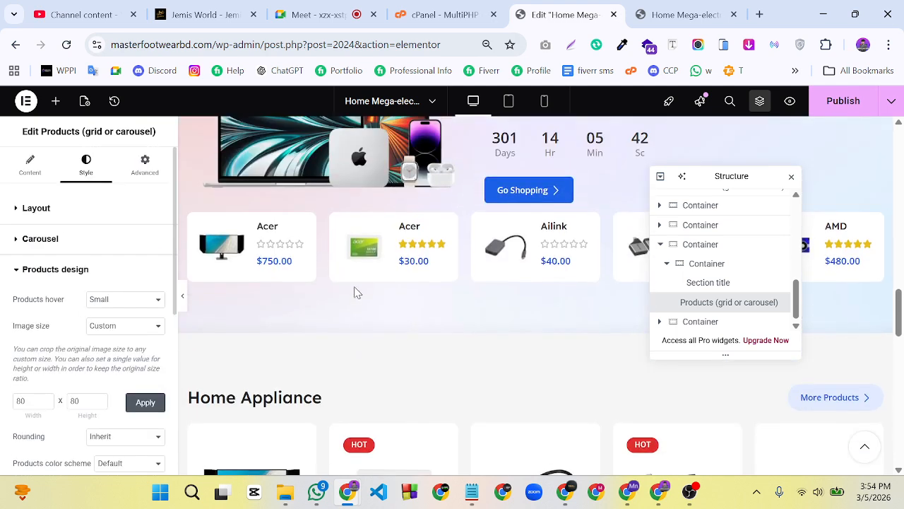
{"action": "scroll", "coordinate": [358, 293], "scroll_direction": "up", "scroll_amount": 4}
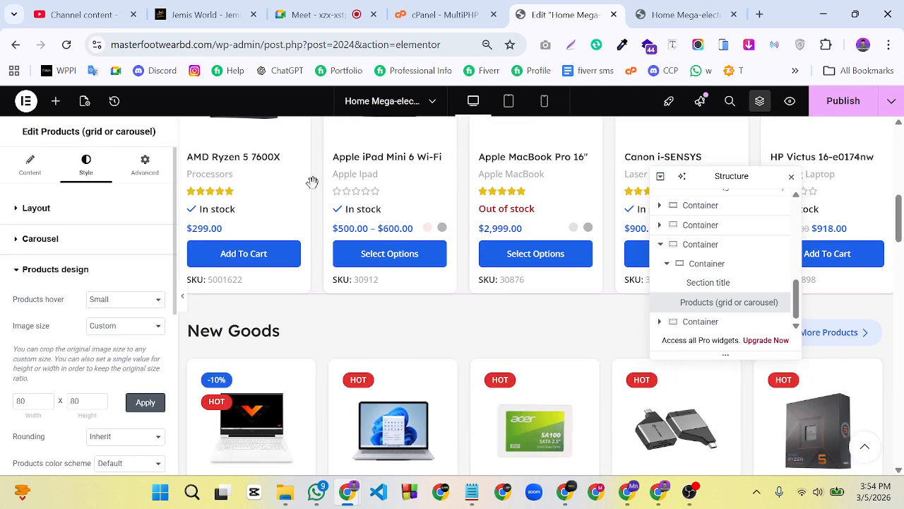
{"action": "scroll", "coordinate": [309, 204], "scroll_direction": "up", "scroll_amount": 1}
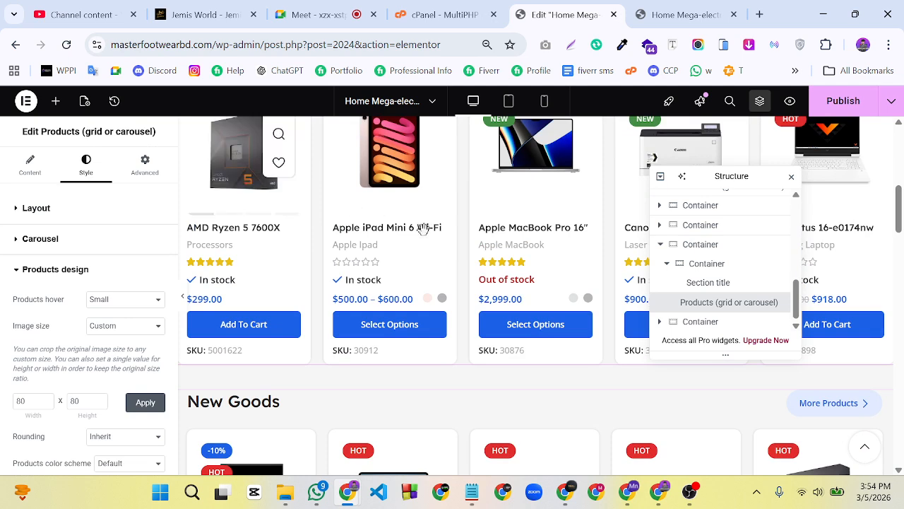
{"action": "scroll", "coordinate": [294, 214], "scroll_direction": "down", "scroll_amount": 7}
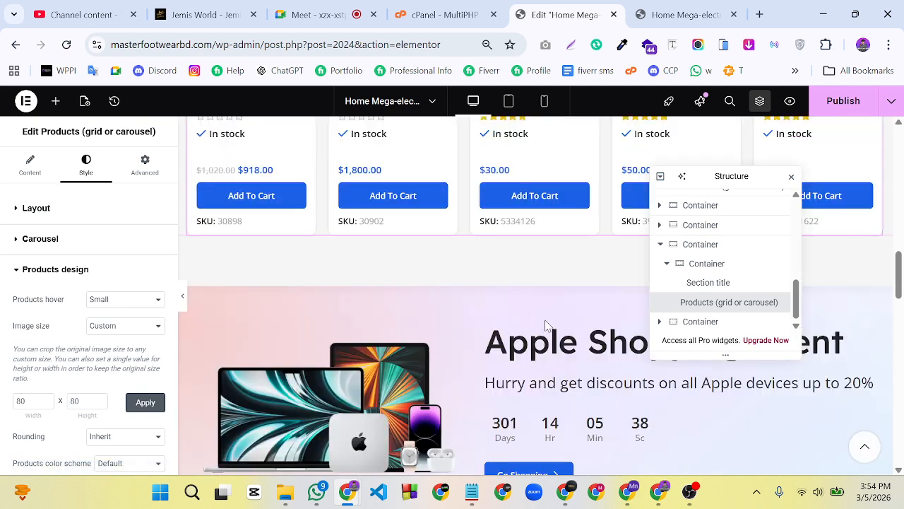
{"action": "scroll", "coordinate": [541, 318], "scroll_direction": "down", "scroll_amount": 11}
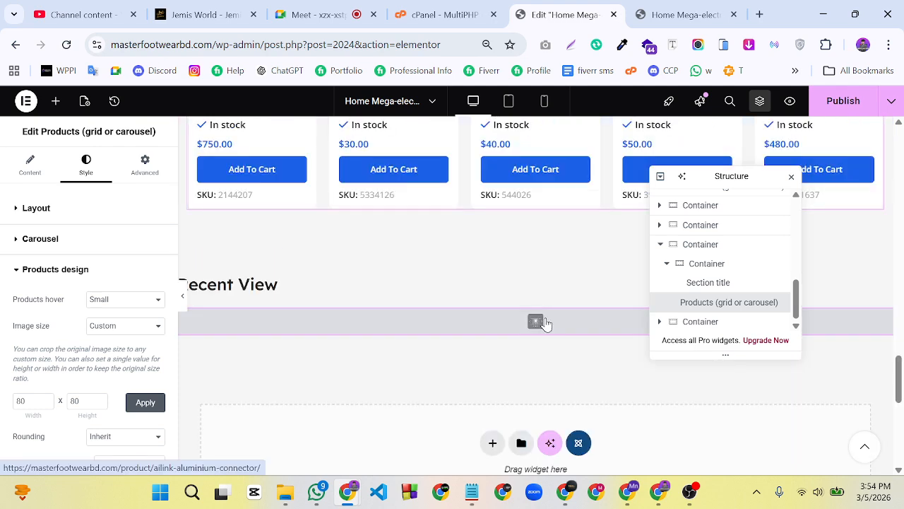
{"action": "scroll", "coordinate": [541, 325], "scroll_direction": "up", "scroll_amount": 2}
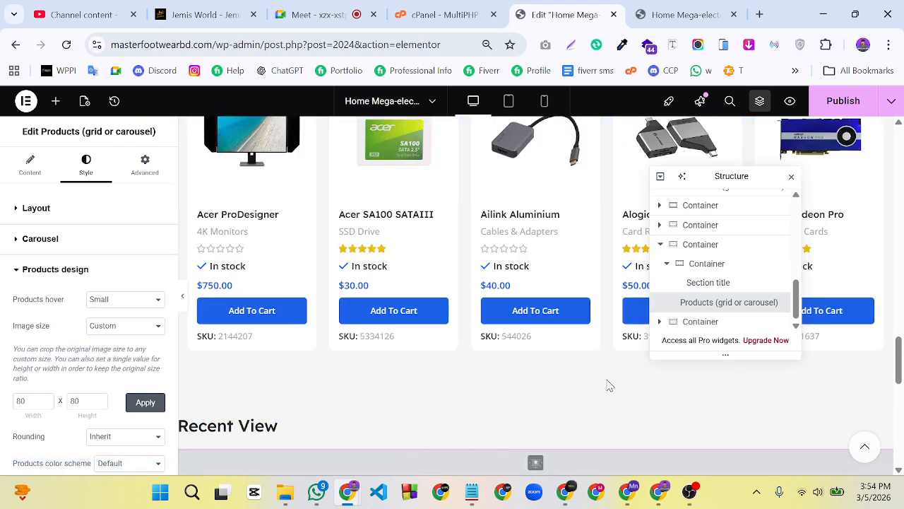
{"action": "scroll", "coordinate": [495, 424], "scroll_direction": "up", "scroll_amount": 4}
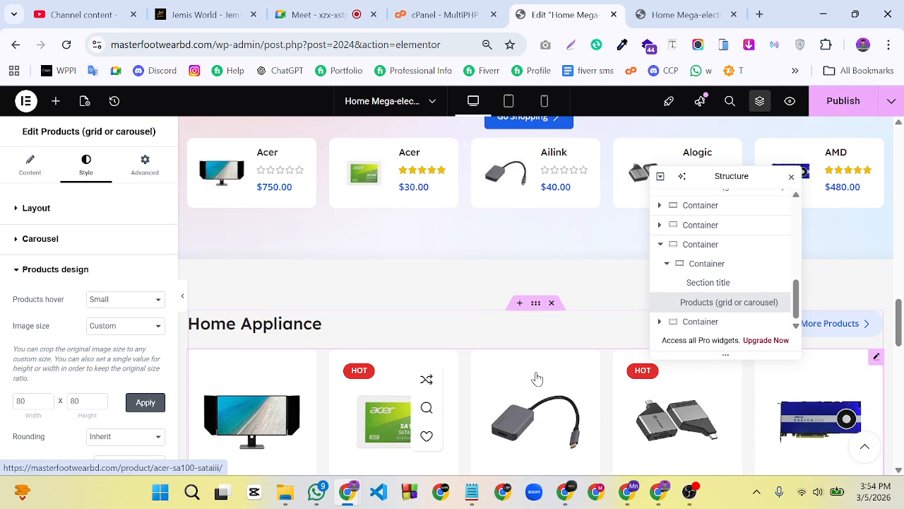
{"action": "scroll", "coordinate": [537, 378], "scroll_direction": "up", "scroll_amount": 3}
{"action": "scroll", "coordinate": [531, 322], "scroll_direction": "up", "scroll_amount": 1}
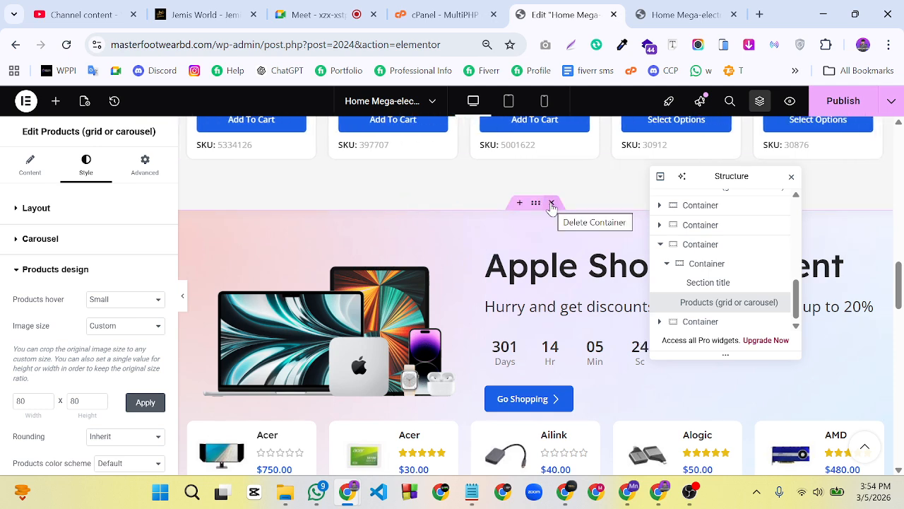
{"action": "left_click", "coordinate": [551, 203]}
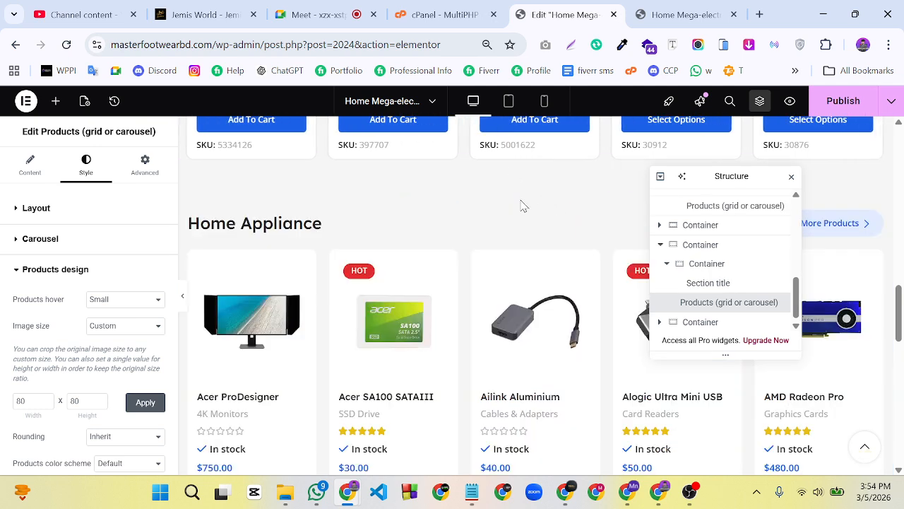
Unlink the New Goods container's padding sides and set its bottom padding to 40 px
{"action": "scroll", "coordinate": [523, 205], "scroll_direction": "up", "scroll_amount": 5}
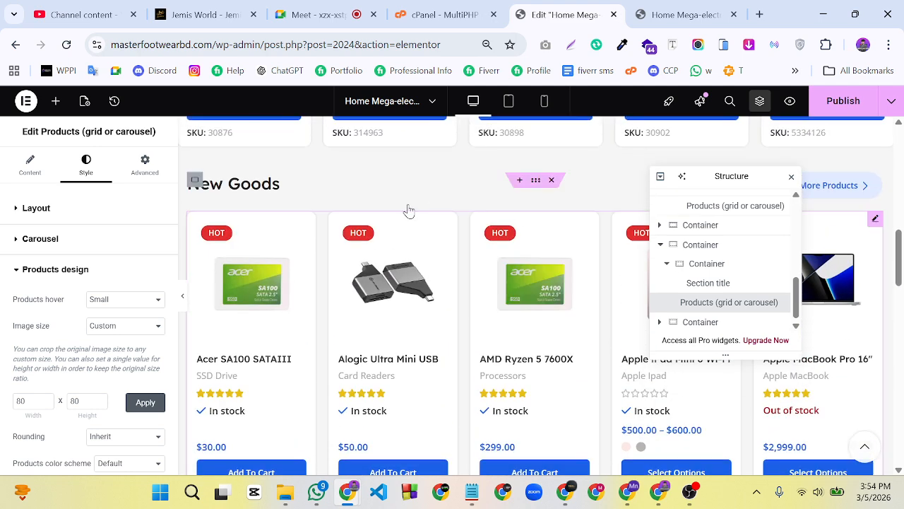
{"action": "left_click", "coordinate": [536, 182]}
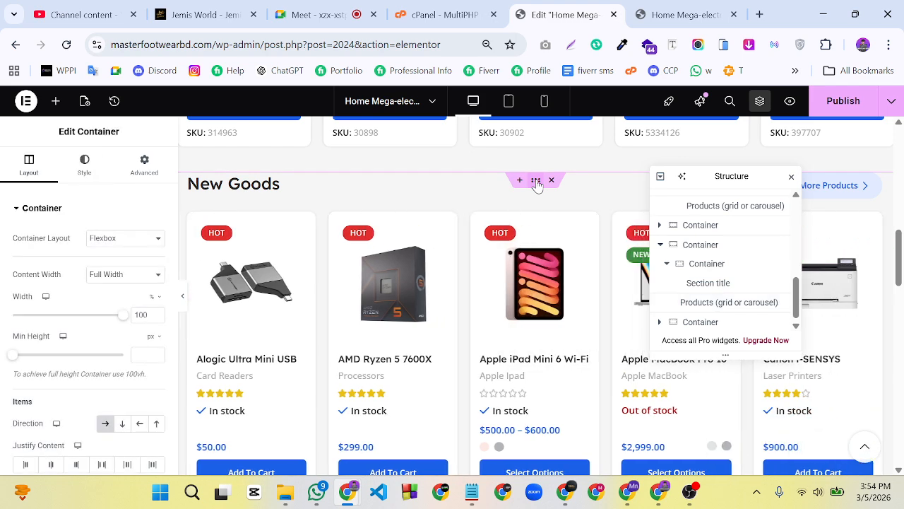
{"action": "left_click", "coordinate": [47, 211]}
{"action": "left_click", "coordinate": [69, 240]}
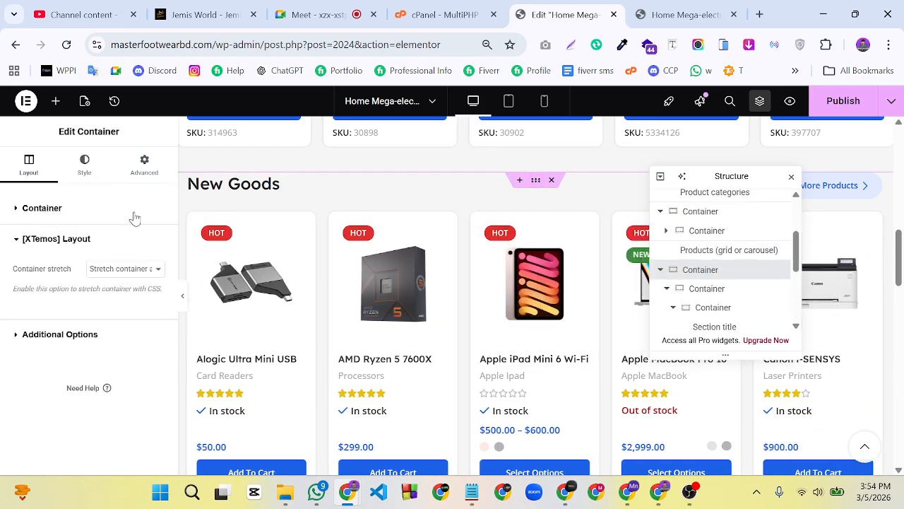
{"action": "left_click", "coordinate": [144, 166]}
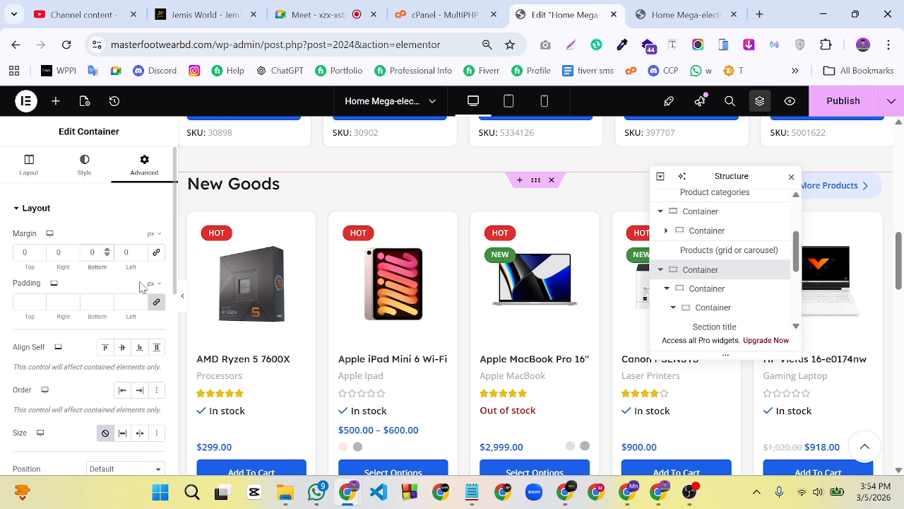
{"action": "left_click", "coordinate": [154, 302]}
{"action": "left_click", "coordinate": [91, 303]}
{"action": "type", "text": "0"}
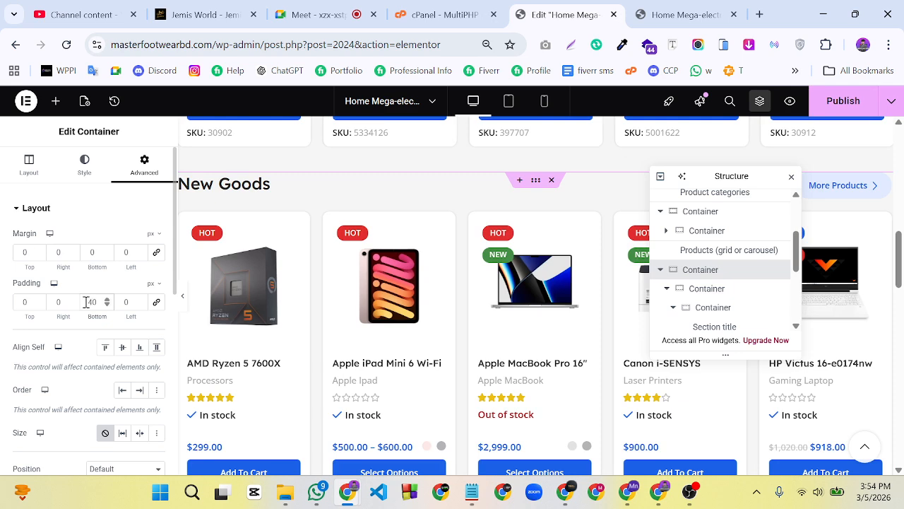
Set the Home Appliance container's XTemos layout stretch option to Stretch container and content
{"action": "scroll", "coordinate": [523, 306], "scroll_direction": "down", "scroll_amount": 4}
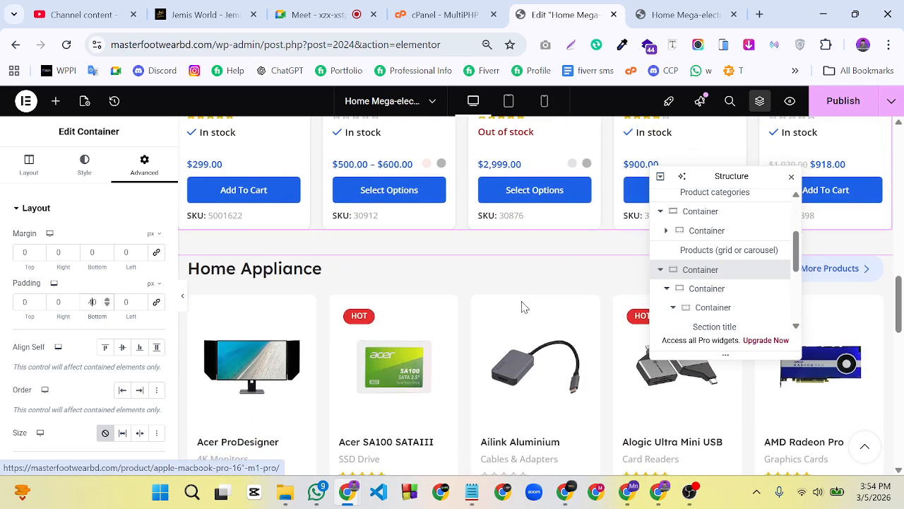
{"action": "scroll", "coordinate": [522, 306], "scroll_direction": "down", "scroll_amount": 1}
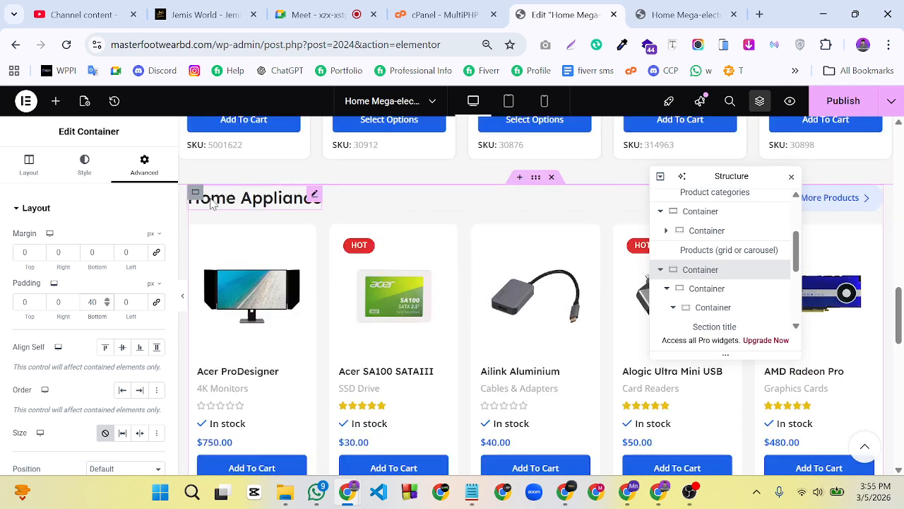
{"action": "scroll", "coordinate": [243, 226], "scroll_direction": "up", "scroll_amount": 1}
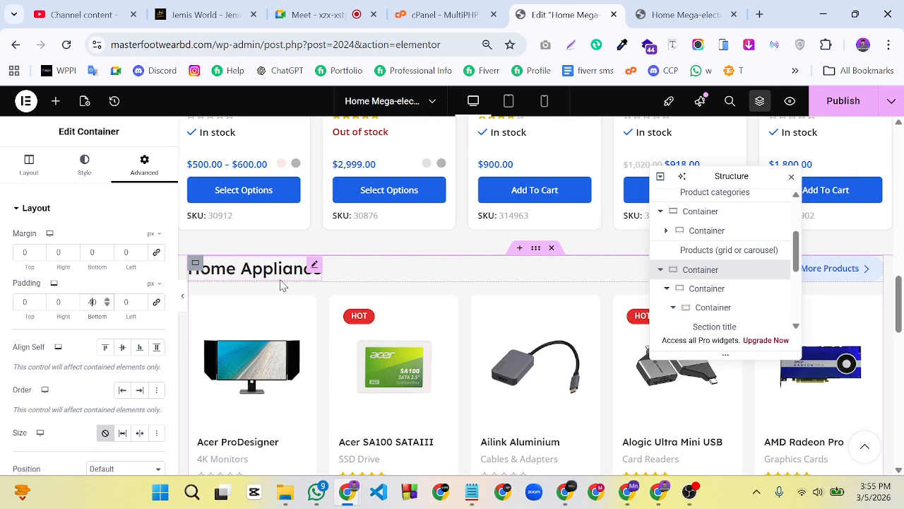
{"action": "scroll", "coordinate": [281, 284], "scroll_direction": "up", "scroll_amount": 1}
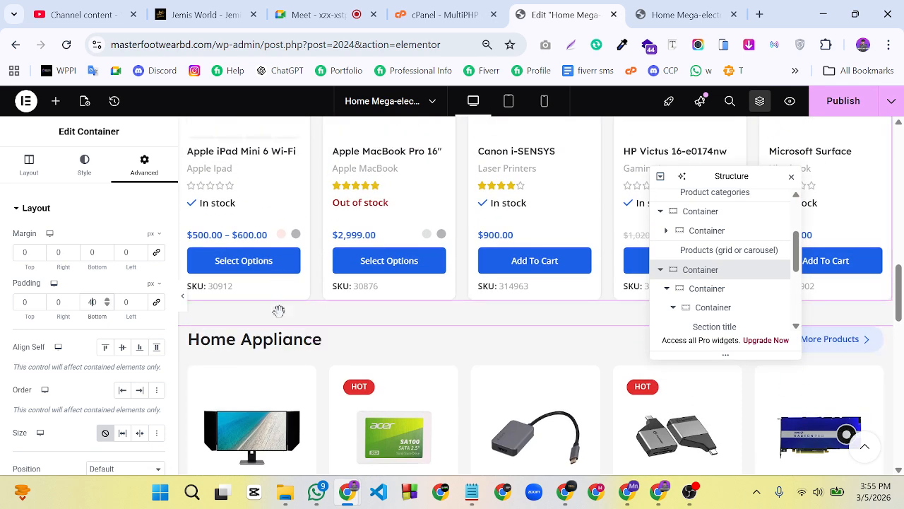
{"action": "scroll", "coordinate": [392, 353], "scroll_direction": "up", "scroll_amount": 1}
{"action": "scroll", "coordinate": [394, 355], "scroll_direction": "down", "scroll_amount": 1}
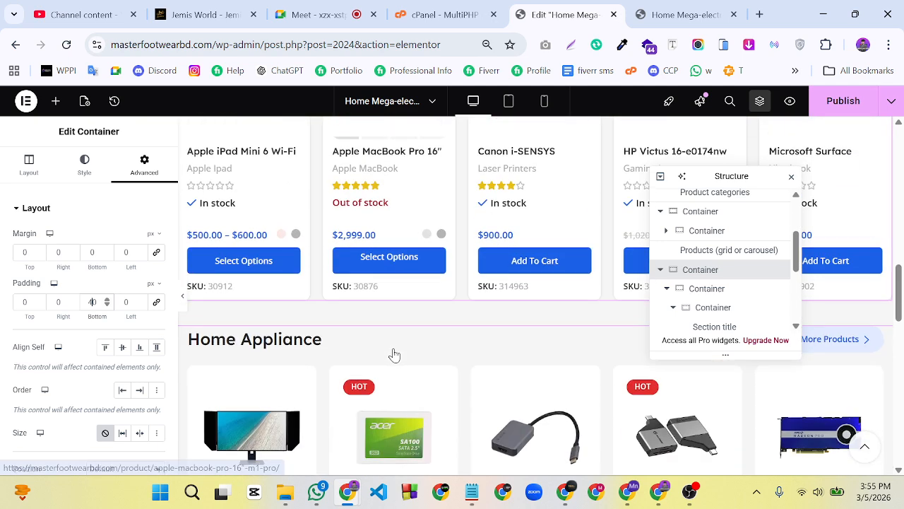
{"action": "scroll", "coordinate": [395, 353], "scroll_direction": "down", "scroll_amount": 1}
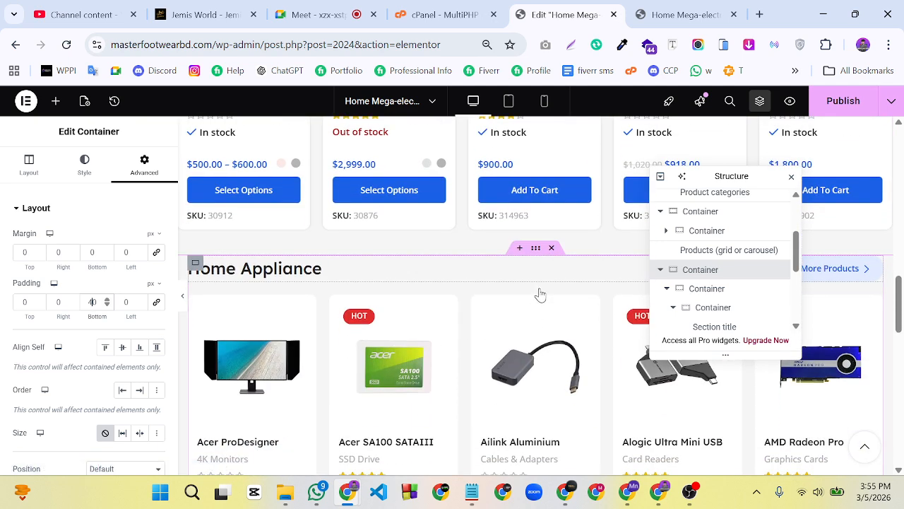
{"action": "left_click", "coordinate": [537, 253]}
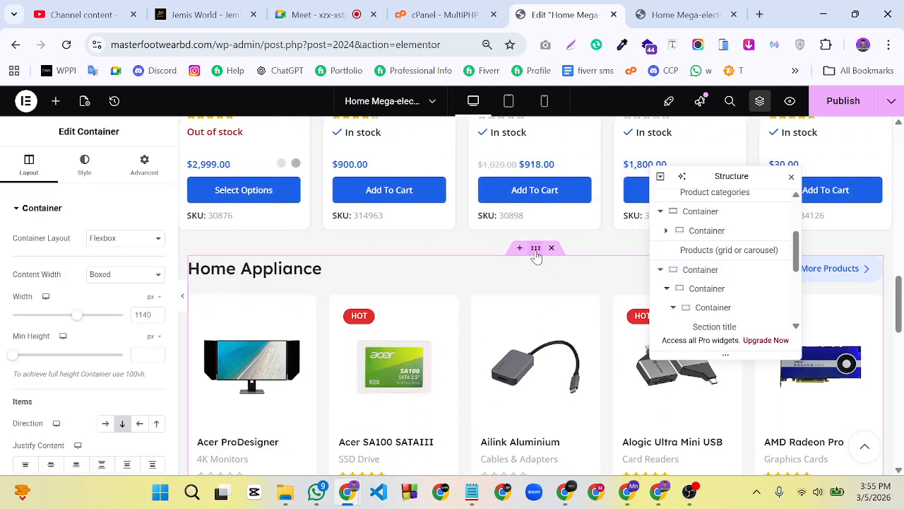
{"action": "left_click", "coordinate": [52, 211]}
{"action": "left_click", "coordinate": [82, 244]}
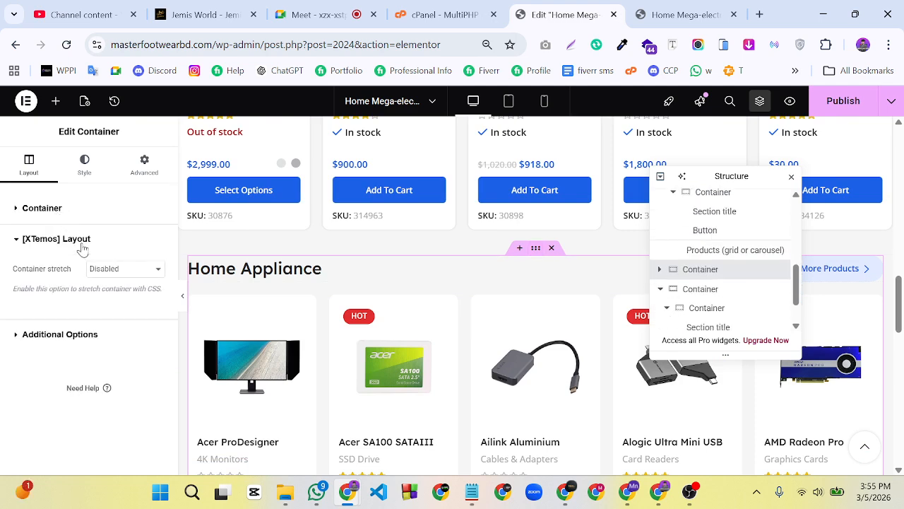
{"action": "left_click", "coordinate": [110, 271]}
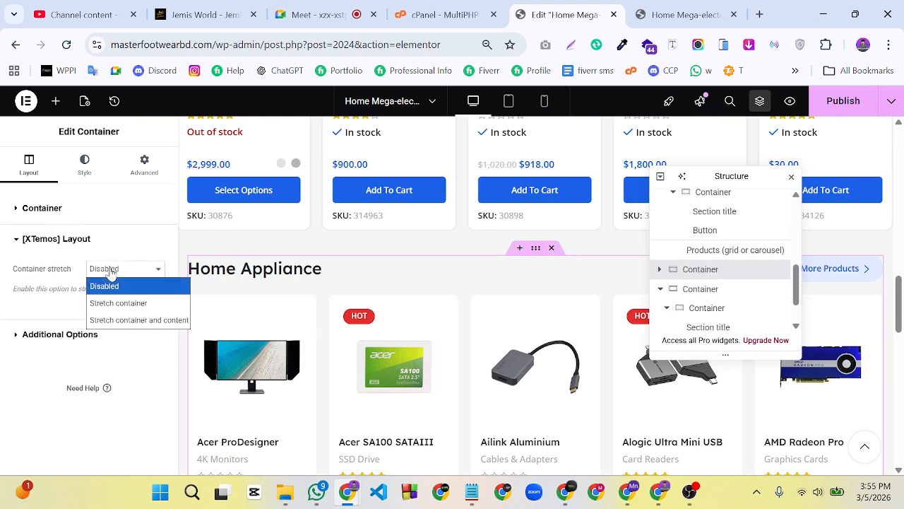
{"action": "left_click", "coordinate": [116, 320]}
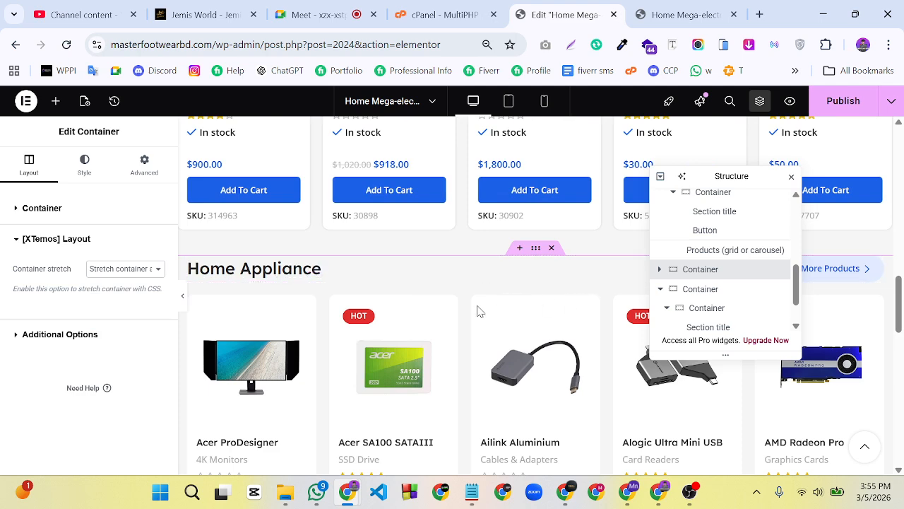
Unlink the Home Appliance container's padding sides and set its bottom padding to 40 px
{"action": "left_click", "coordinate": [143, 166]}
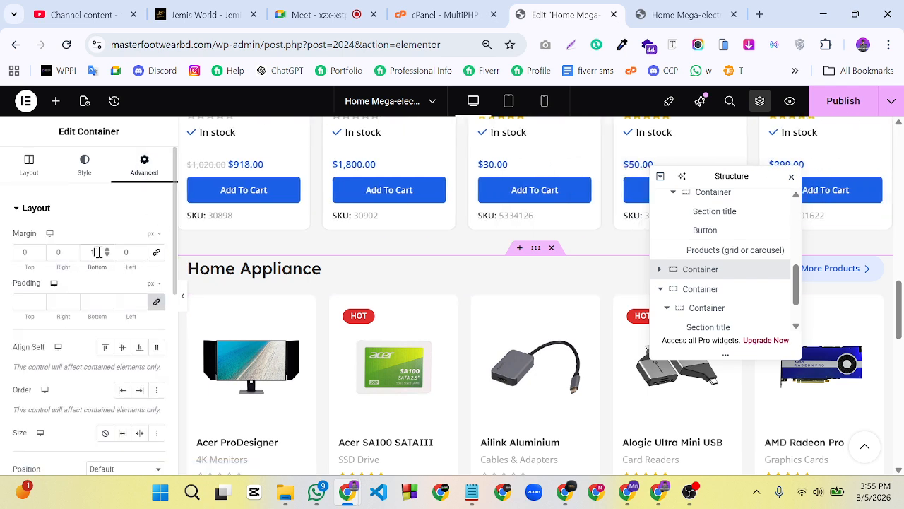
{"action": "left_click", "coordinate": [156, 302]}
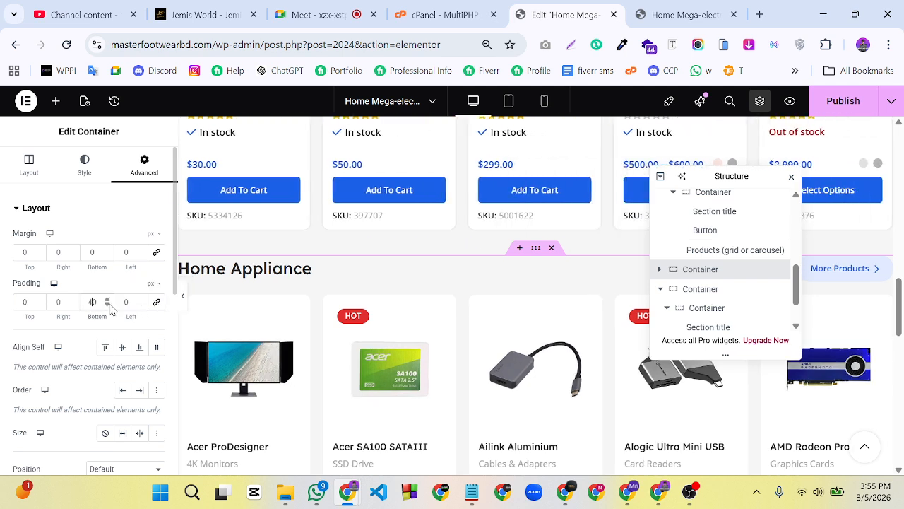
{"action": "scroll", "coordinate": [440, 297], "scroll_direction": "down", "scroll_amount": 3}
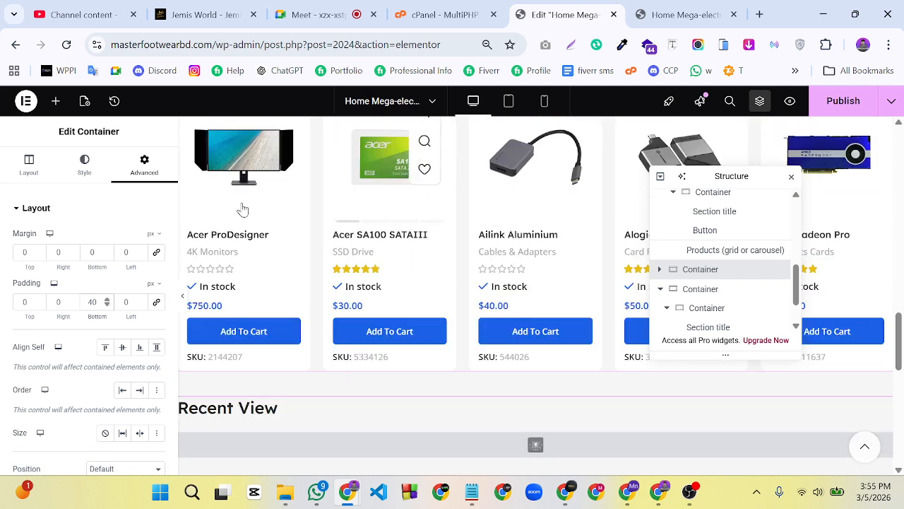
Set the items per page of the Home Appliance products grid to 50
{"action": "scroll", "coordinate": [410, 258], "scroll_direction": "up", "scroll_amount": 4}
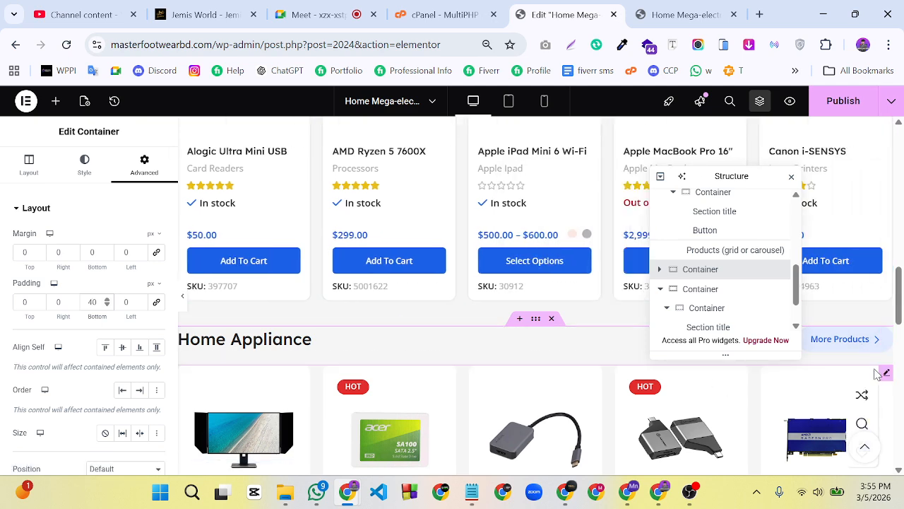
{"action": "left_click", "coordinate": [887, 375]}
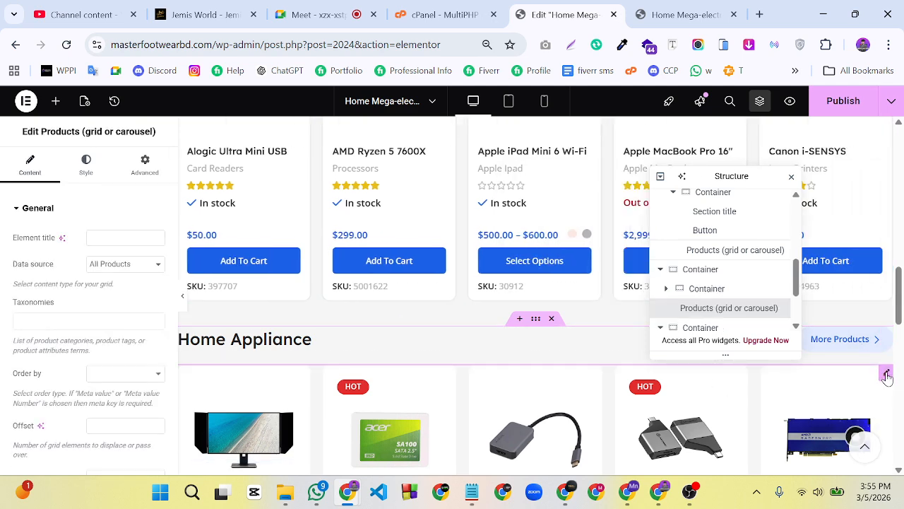
{"action": "left_click", "coordinate": [87, 170]}
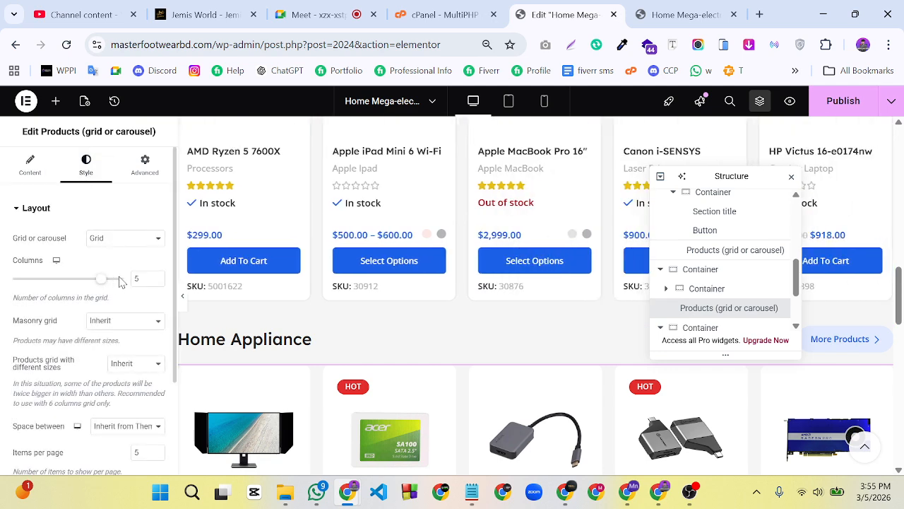
{"action": "scroll", "coordinate": [299, 330], "scroll_direction": "down", "scroll_amount": 2}
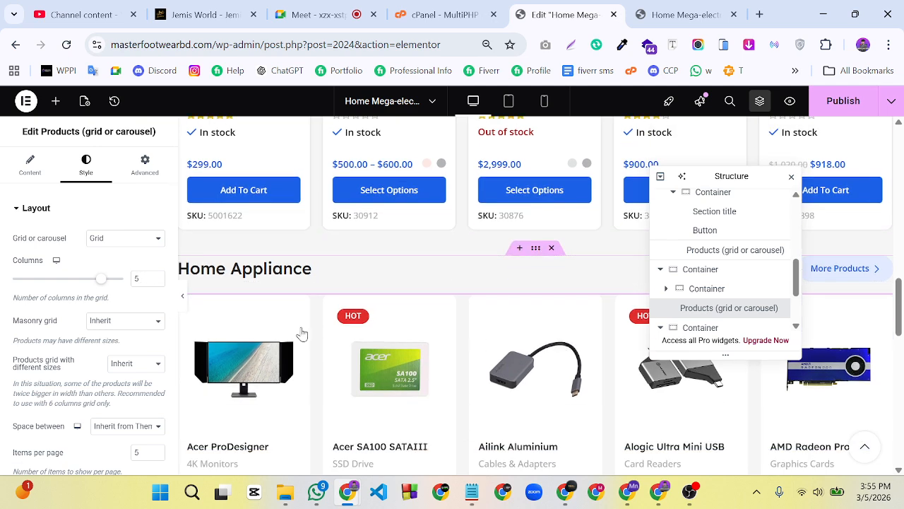
{"action": "scroll", "coordinate": [117, 327], "scroll_direction": "down", "scroll_amount": 2}
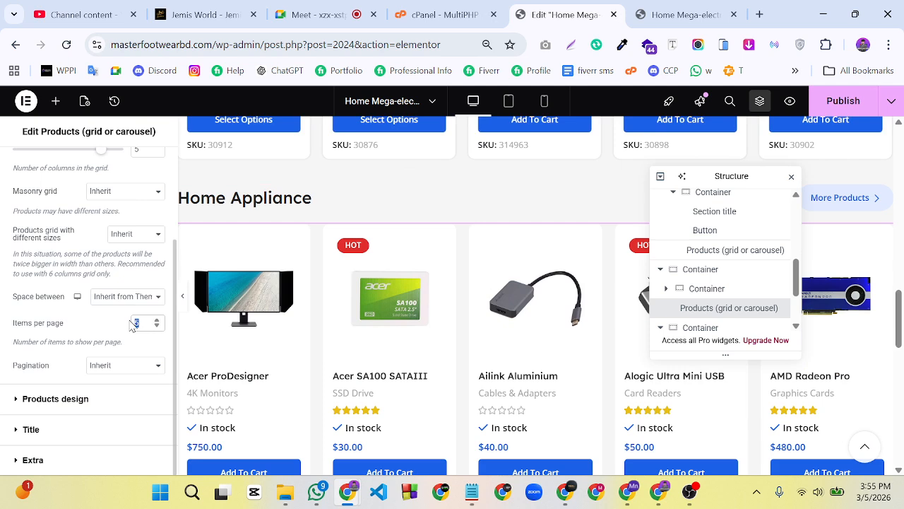
{"action": "key", "text": "BackSpace"}
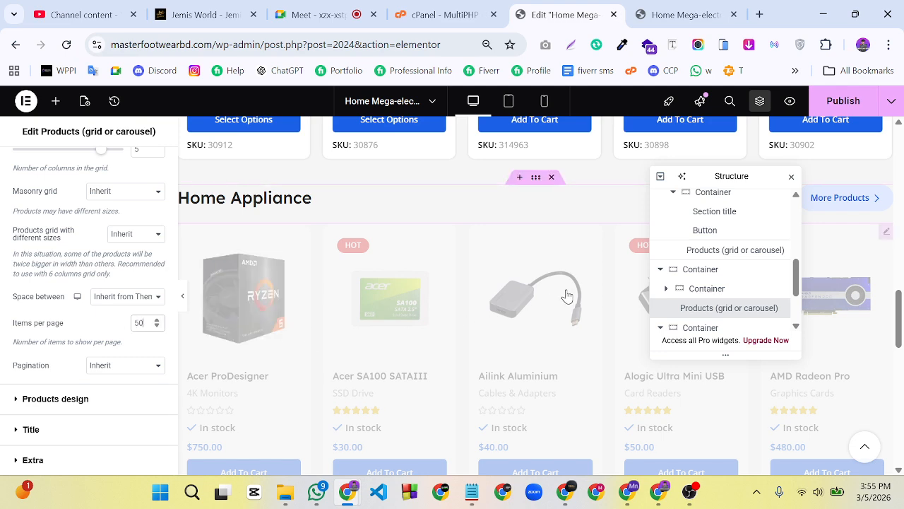
Review the product rows of the Home Appliance grid from its heading down to the Recent View section
{"action": "scroll", "coordinate": [562, 293], "scroll_direction": "down", "scroll_amount": 3}
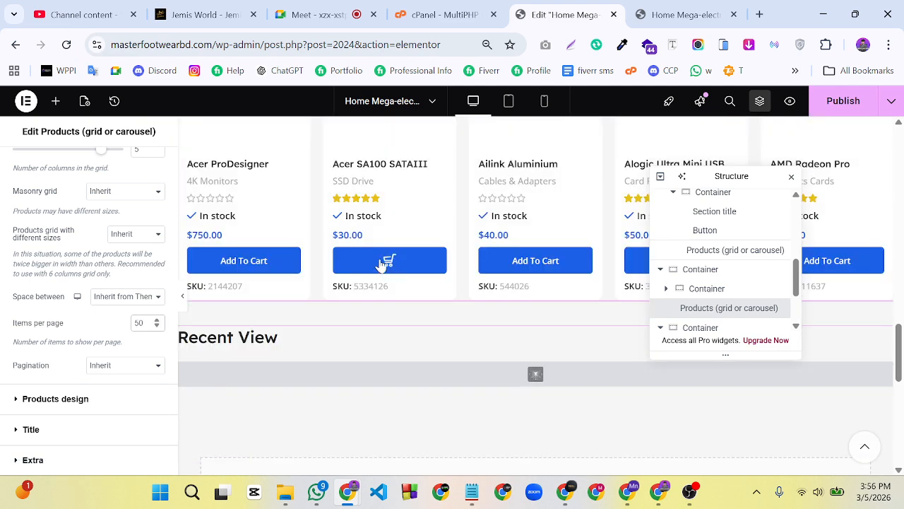
{"action": "scroll", "coordinate": [567, 270], "scroll_direction": "up", "scroll_amount": 4}
{"action": "scroll", "coordinate": [567, 270], "scroll_direction": "down", "scroll_amount": 5}
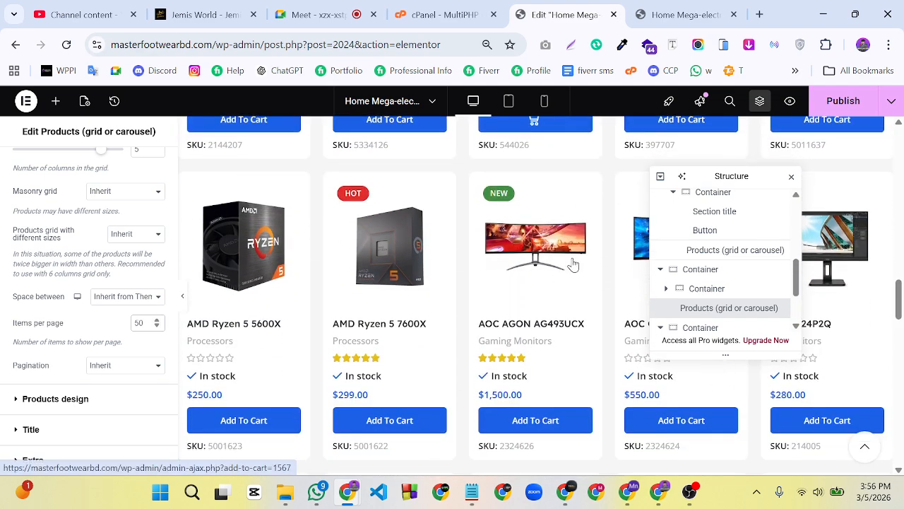
{"action": "scroll", "coordinate": [567, 269], "scroll_direction": "down", "scroll_amount": 6}
{"action": "scroll", "coordinate": [402, 280], "scroll_direction": "down", "scroll_amount": 6}
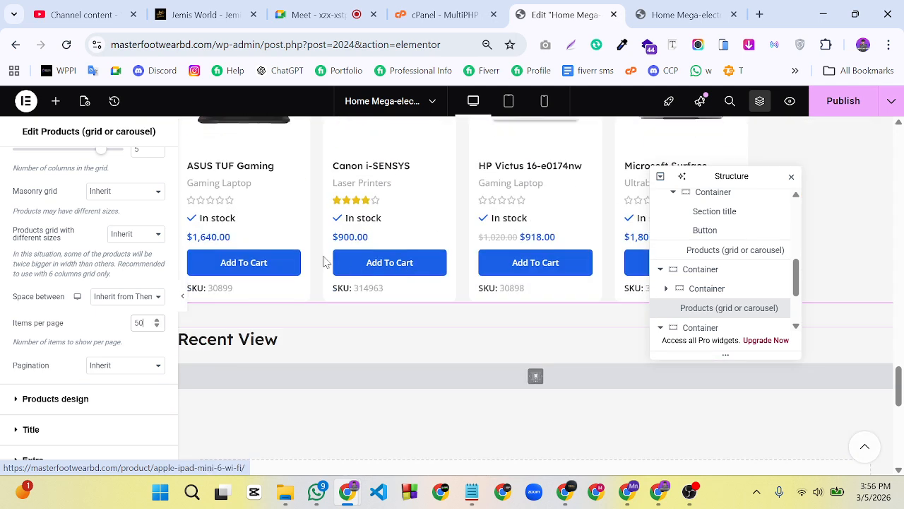
{"action": "left_click", "coordinate": [899, 362]}
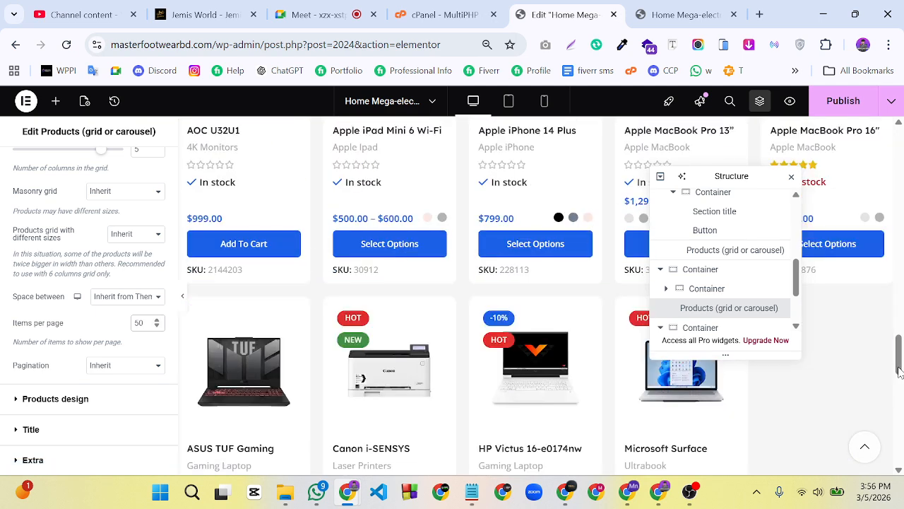
{"action": "left_click_drag", "start_coordinate": [899, 364], "coordinate": [897, 355]}
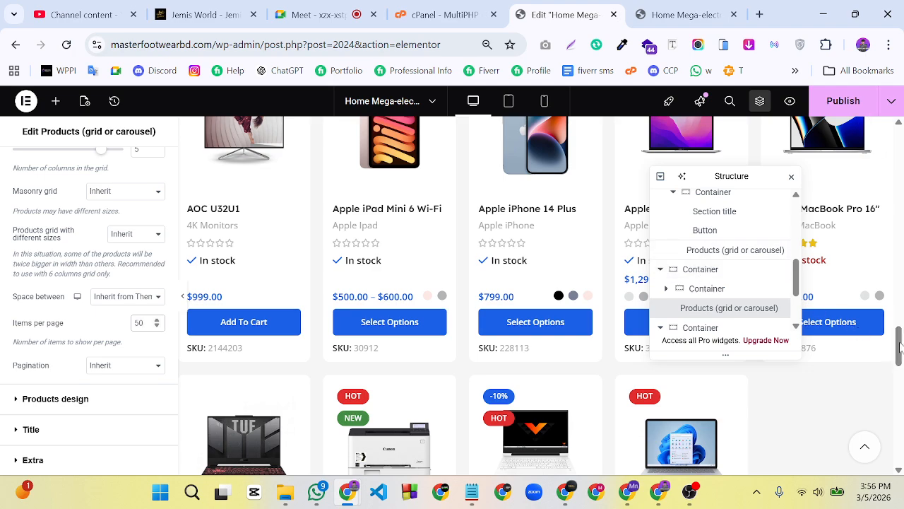
{"action": "left_click_drag", "start_coordinate": [900, 343], "coordinate": [900, 253]}
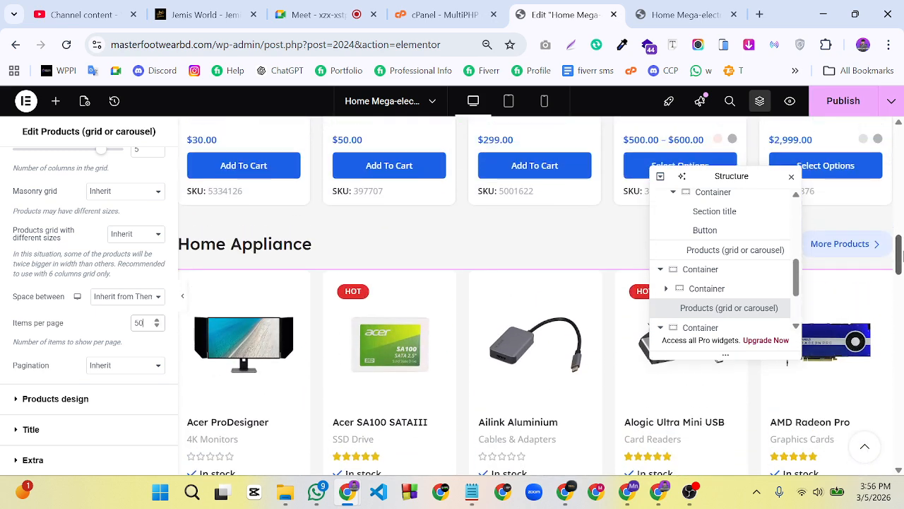
Change the Home Appliance section title to "Our Products"
{"action": "left_click", "coordinate": [297, 246]}
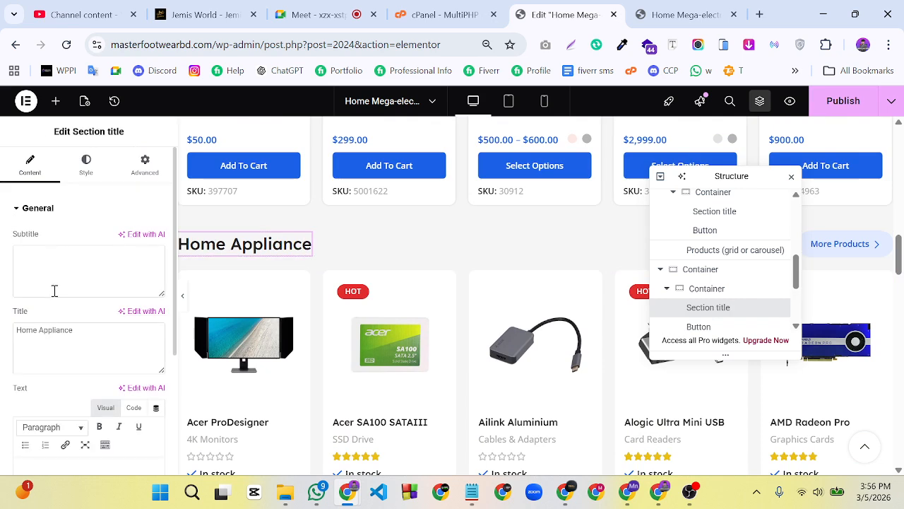
{"action": "scroll", "coordinate": [56, 297], "scroll_direction": "down", "scroll_amount": 2}
{"action": "left_click", "coordinate": [72, 329]}
{"action": "triple_click", "coordinate": [91, 163]}
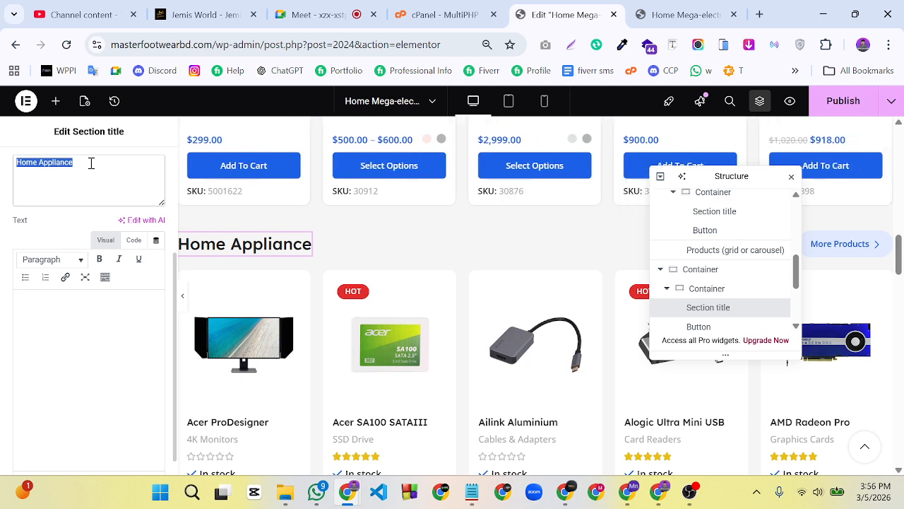
{"action": "key", "text": "BackSpace"}
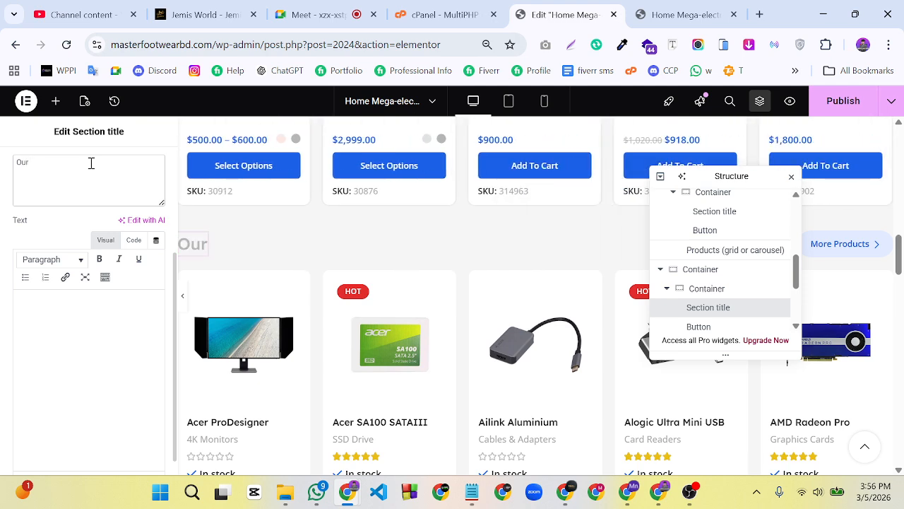
{"action": "type", "text": "Our All Produ"}
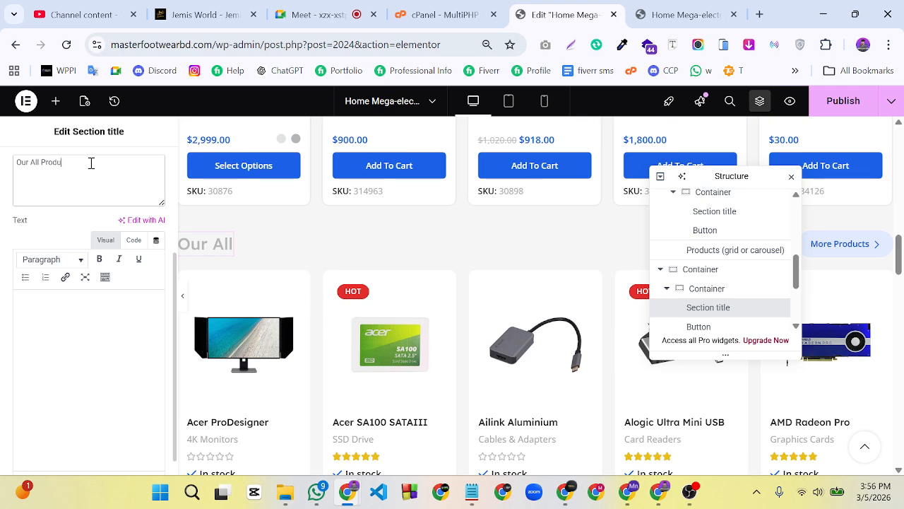
{"action": "type", "text": "cts"}
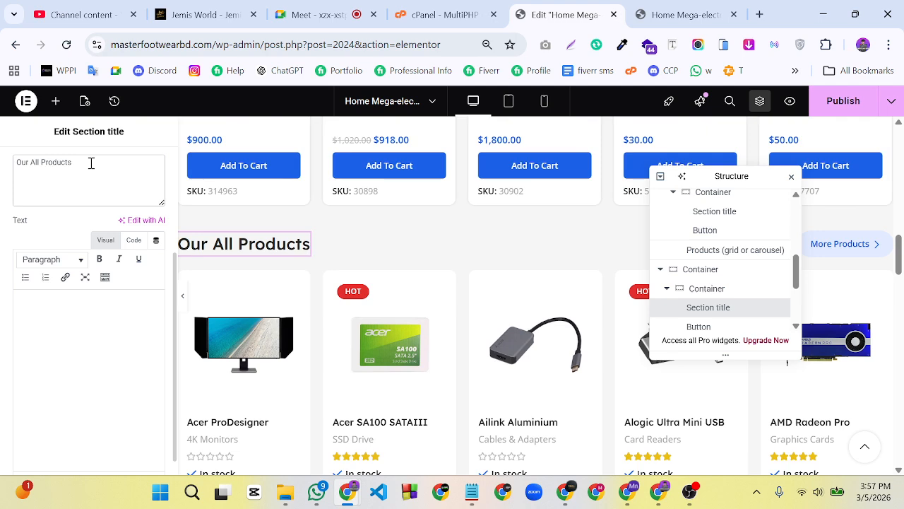
{"action": "key", "text": "BackSpace"}
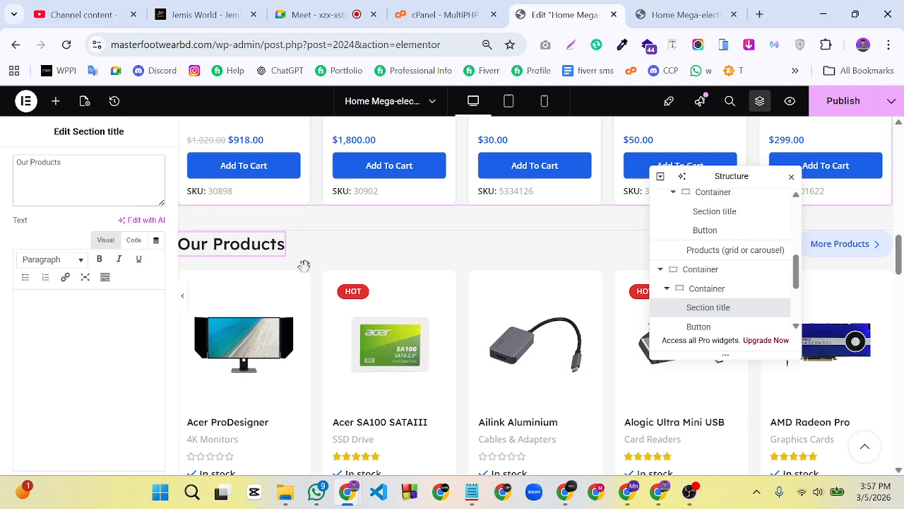
Change the text of the button beside the Our Products title to "All Products"
{"action": "left_click_drag", "start_coordinate": [706, 184], "coordinate": [562, 214]}
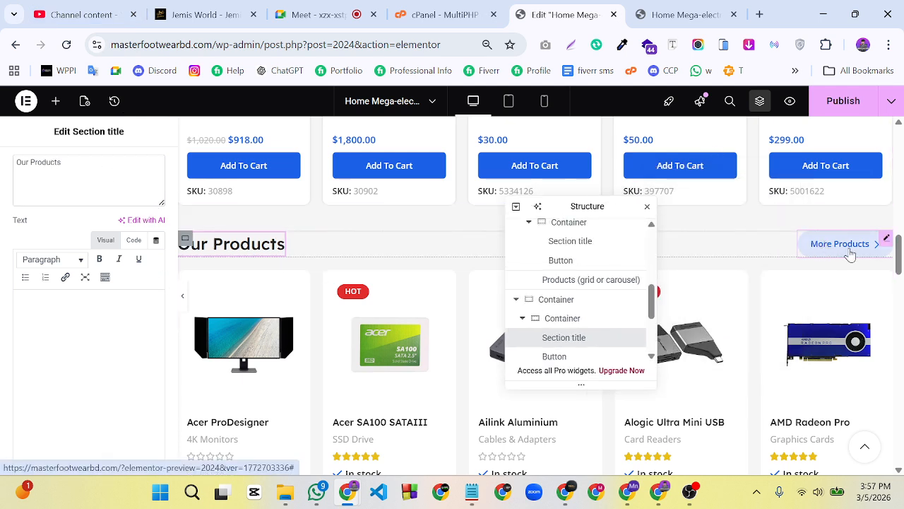
{"action": "left_click", "coordinate": [886, 240]}
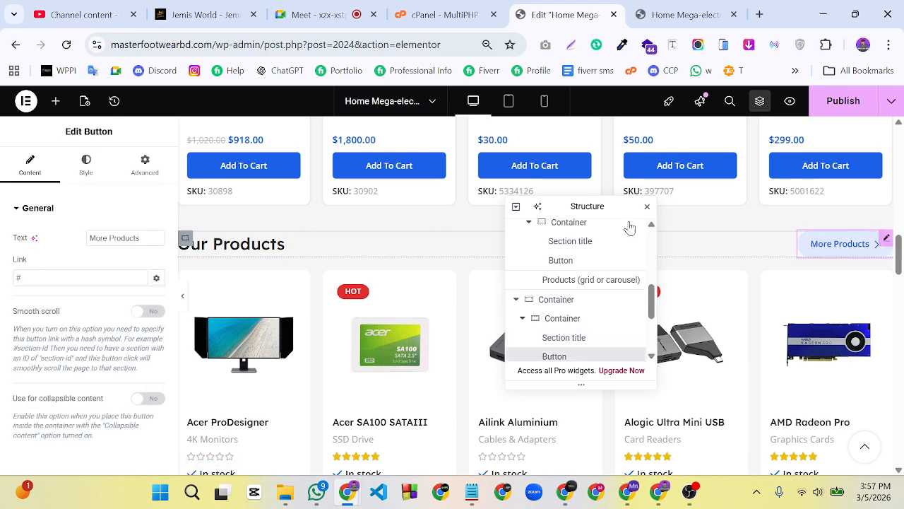
{"action": "left_click", "coordinate": [97, 238]}
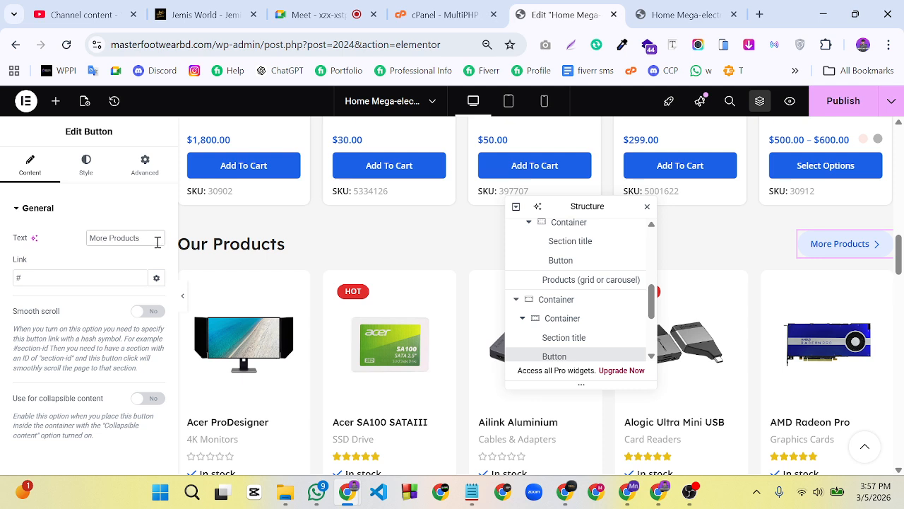
{"action": "key", "text": "BackSpace"}
{"action": "key", "text": "BackSpace"}
{"action": "key", "text": "BackSpace"}
{"action": "key", "text": "BackSpace"}
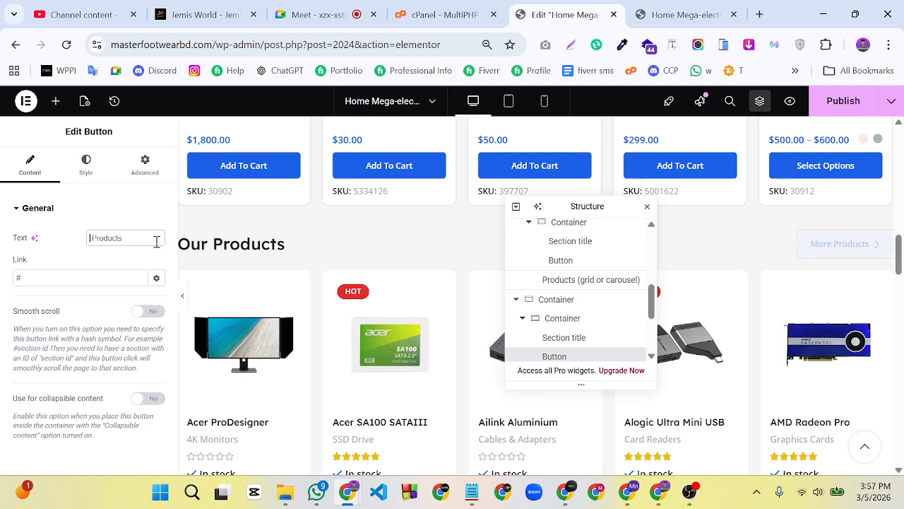
{"action": "type", "text": "All"}
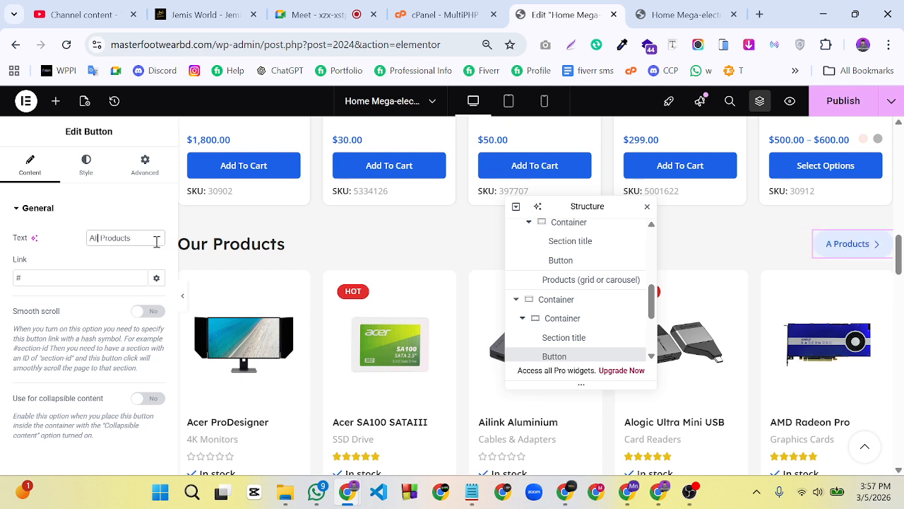
Link the All Products button to the site's Shop page
{"action": "left_click", "coordinate": [112, 277]}
{"action": "key", "text": "BackSpace"}
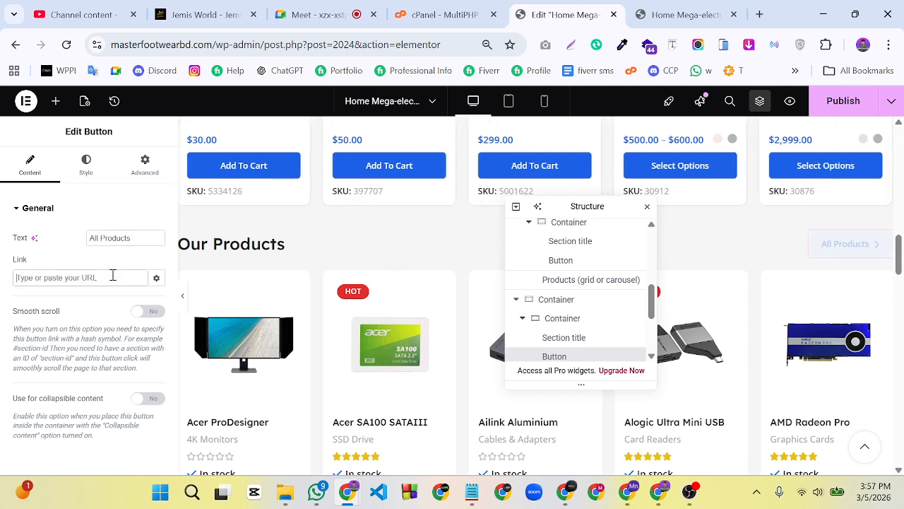
{"action": "type", "text": "shop"}
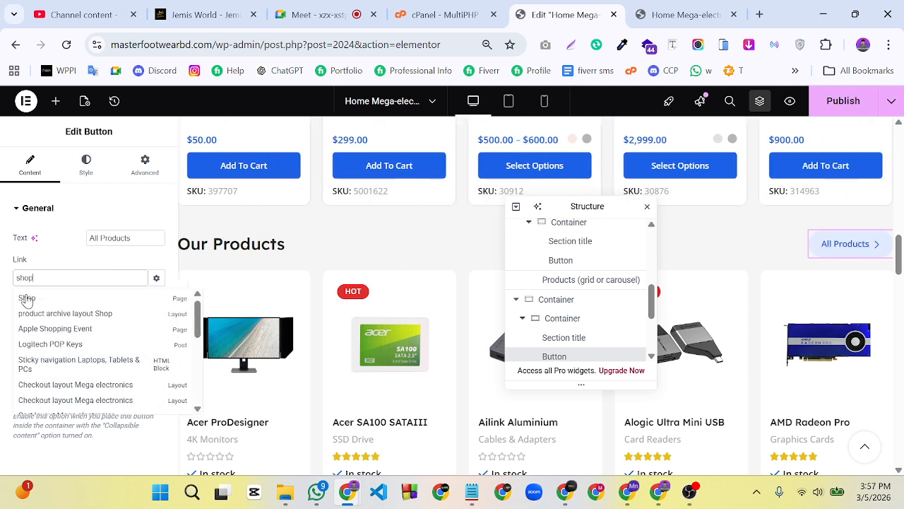
{"action": "left_click", "coordinate": [27, 299]}
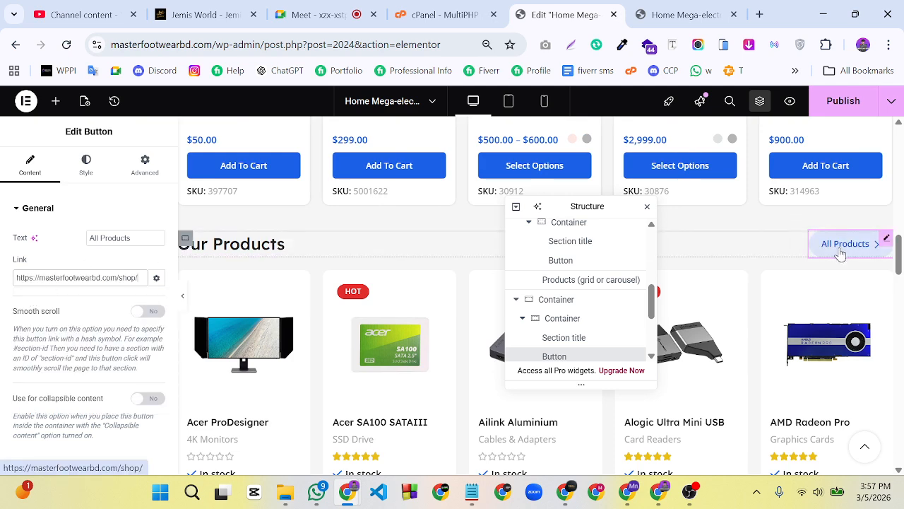
Narrow the widget settings area slightly and publish the home page with the updated All Products button
{"action": "scroll", "coordinate": [351, 264], "scroll_direction": "down", "scroll_amount": 3}
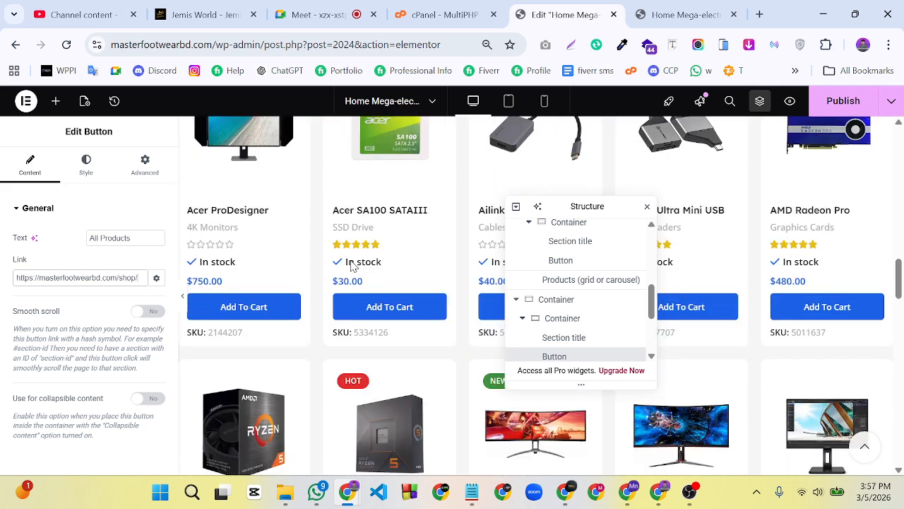
{"action": "scroll", "coordinate": [351, 264], "scroll_direction": "up", "scroll_amount": 2}
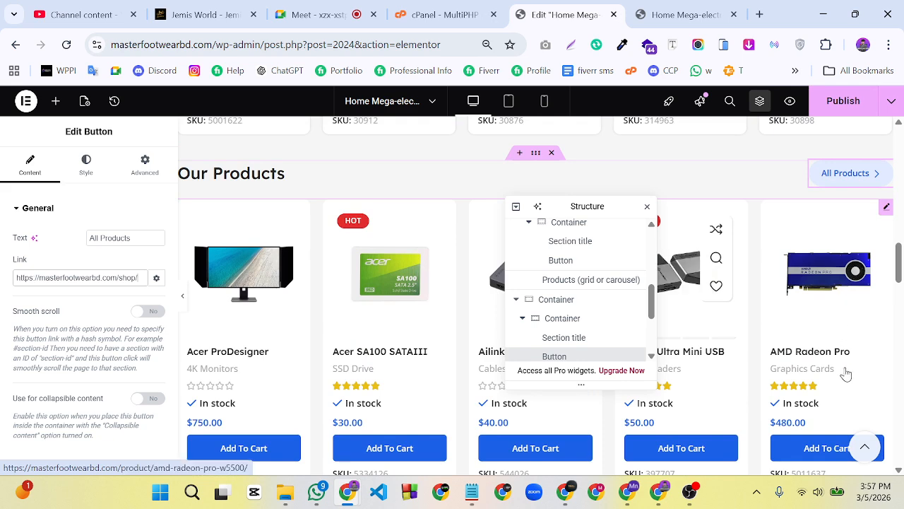
{"action": "scroll", "coordinate": [846, 375], "scroll_direction": "down", "scroll_amount": 3}
{"action": "scroll", "coordinate": [845, 357], "scroll_direction": "up", "scroll_amount": 1}
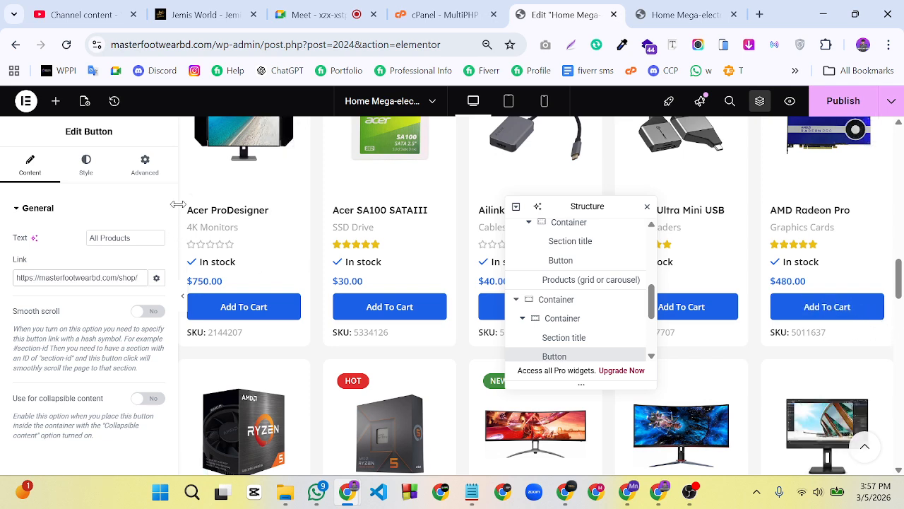
{"action": "left_click_drag", "start_coordinate": [178, 206], "coordinate": [150, 212]}
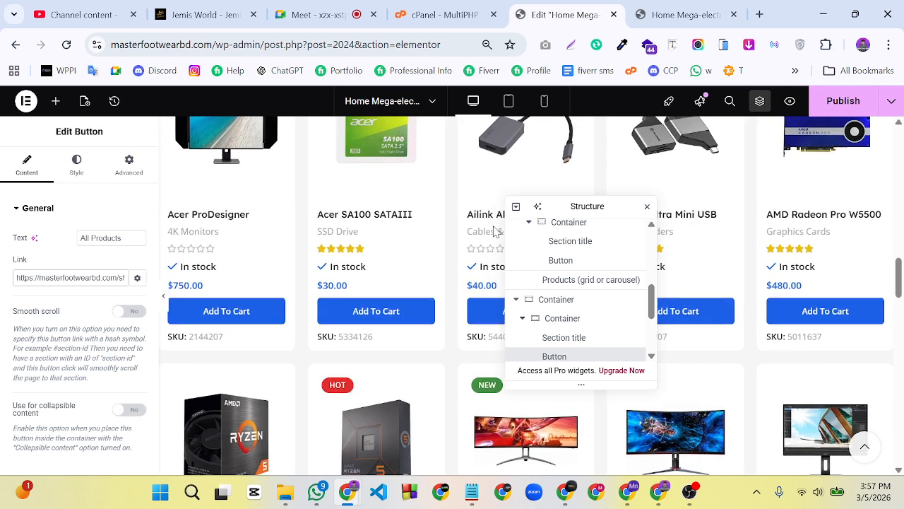
{"action": "left_click", "coordinate": [843, 103]}
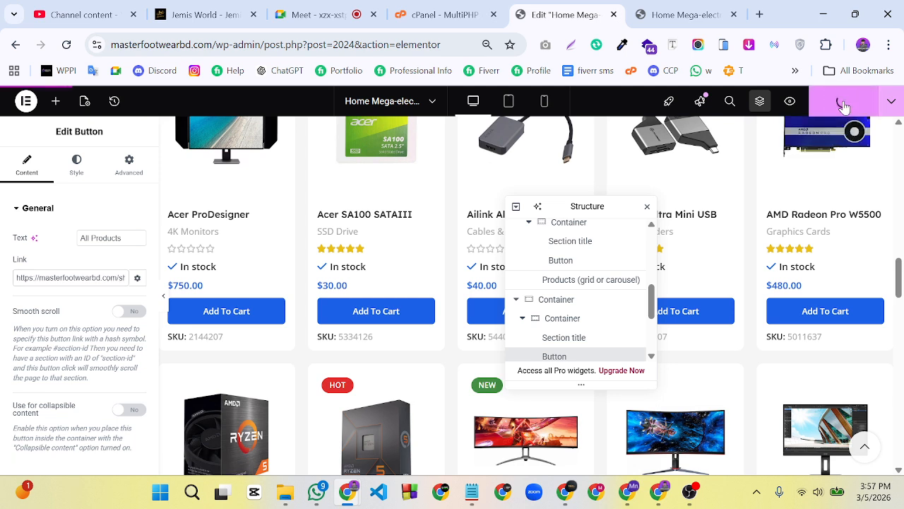
{"action": "left_click", "coordinate": [48, 212]}
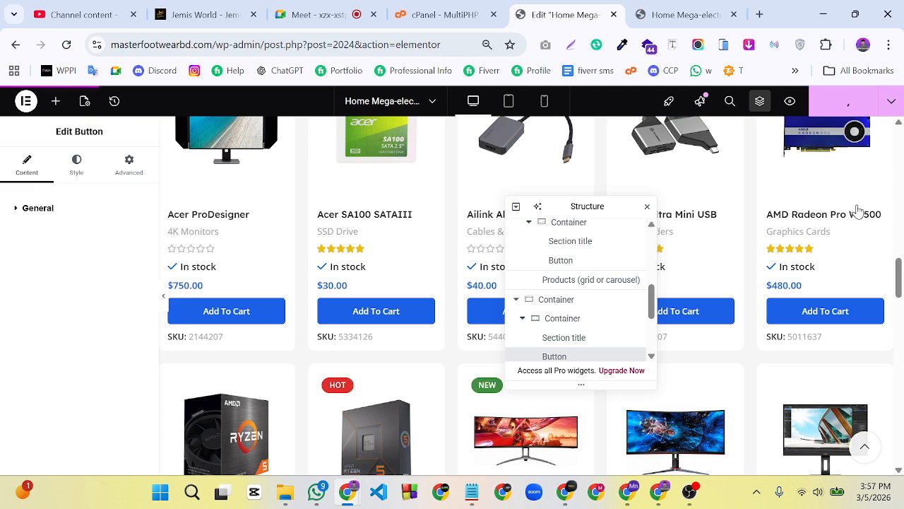
Turn on the products shadow in the products design of the Our Products grid and publish the page
{"action": "scroll", "coordinate": [857, 244], "scroll_direction": "up", "scroll_amount": 4}
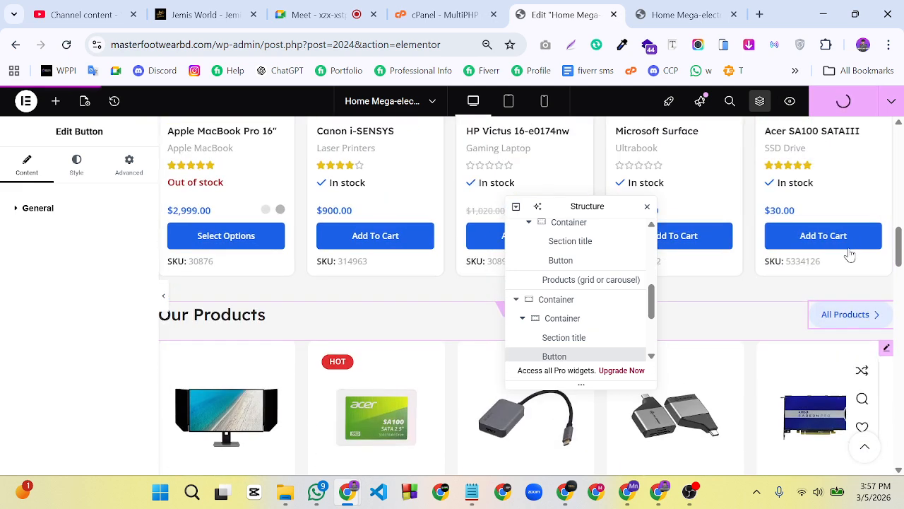
{"action": "scroll", "coordinate": [850, 256], "scroll_direction": "down", "scroll_amount": 2}
{"action": "scroll", "coordinate": [751, 226], "scroll_direction": "down", "scroll_amount": 1}
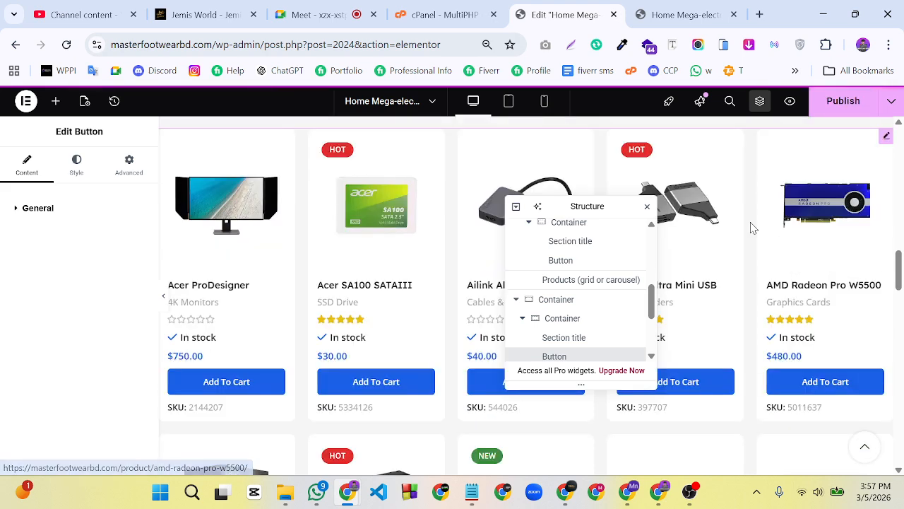
{"action": "left_click", "coordinate": [753, 228]}
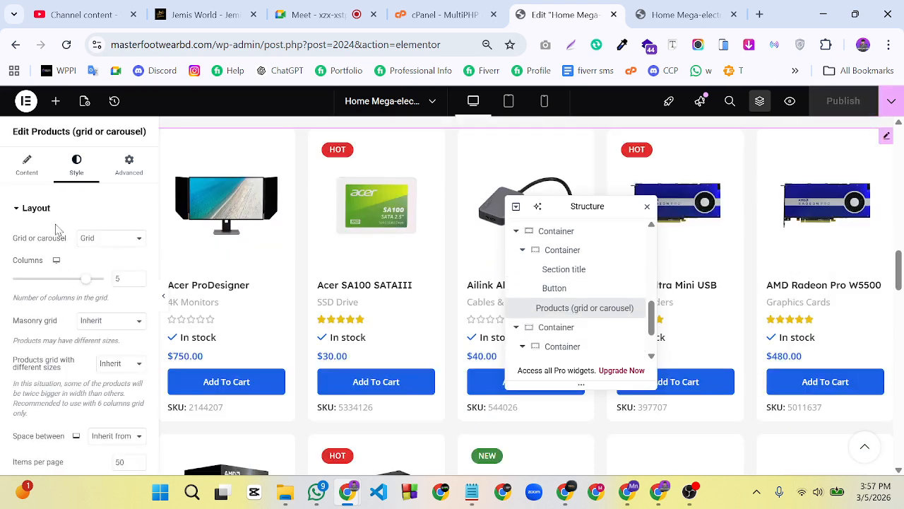
{"action": "left_click", "coordinate": [28, 212]}
{"action": "left_click", "coordinate": [35, 238]}
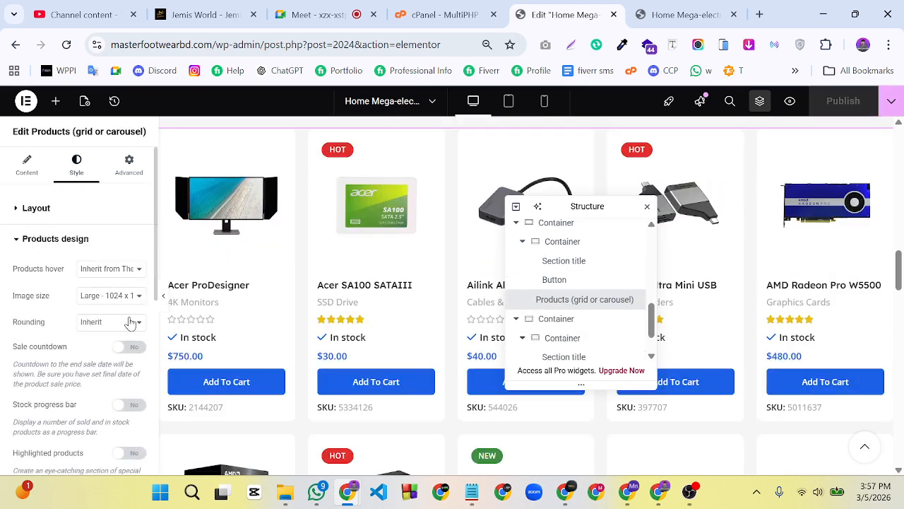
{"action": "scroll", "coordinate": [129, 317], "scroll_direction": "down", "scroll_amount": 5}
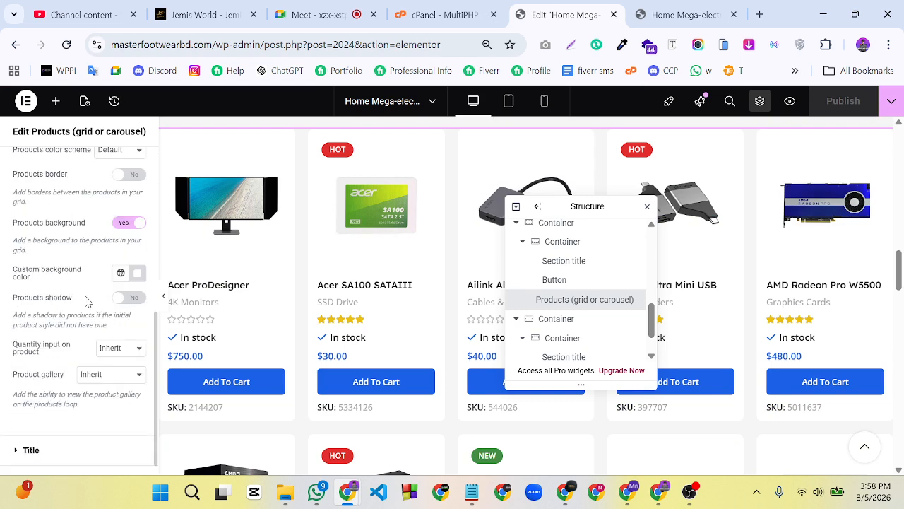
{"action": "left_click", "coordinate": [123, 300]}
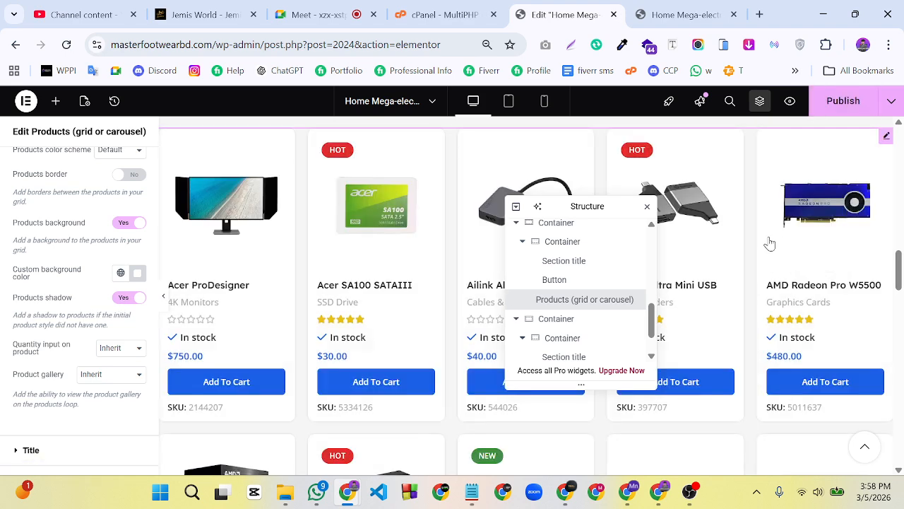
{"action": "scroll", "coordinate": [771, 309], "scroll_direction": "down", "scroll_amount": 1}
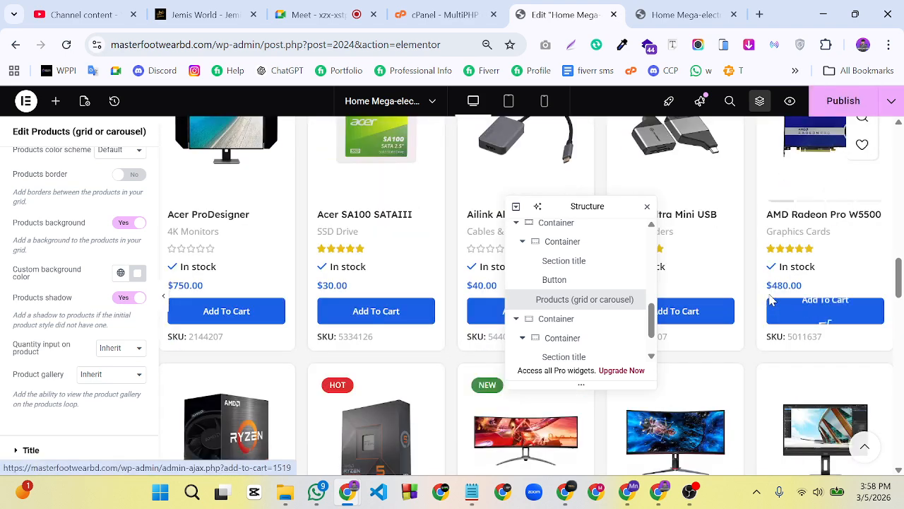
{"action": "scroll", "coordinate": [771, 302], "scroll_direction": "up", "scroll_amount": 2}
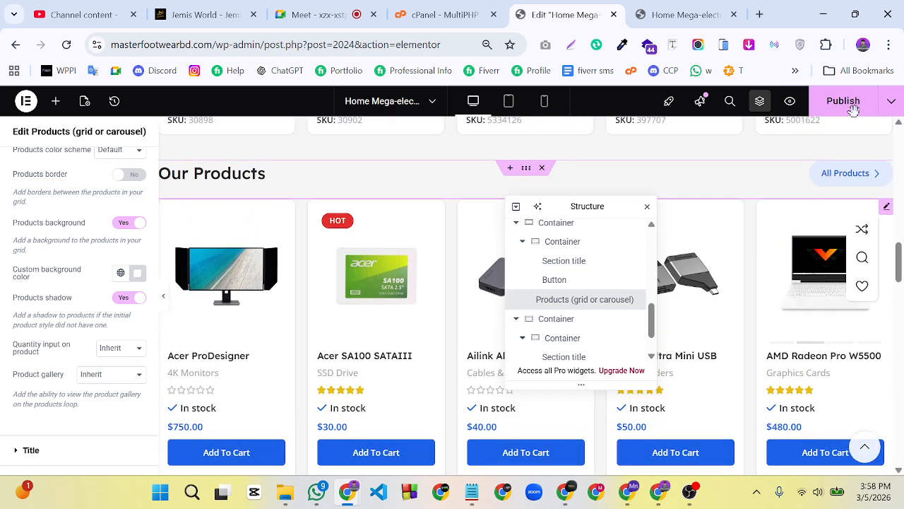
{"action": "left_click", "coordinate": [847, 110]}
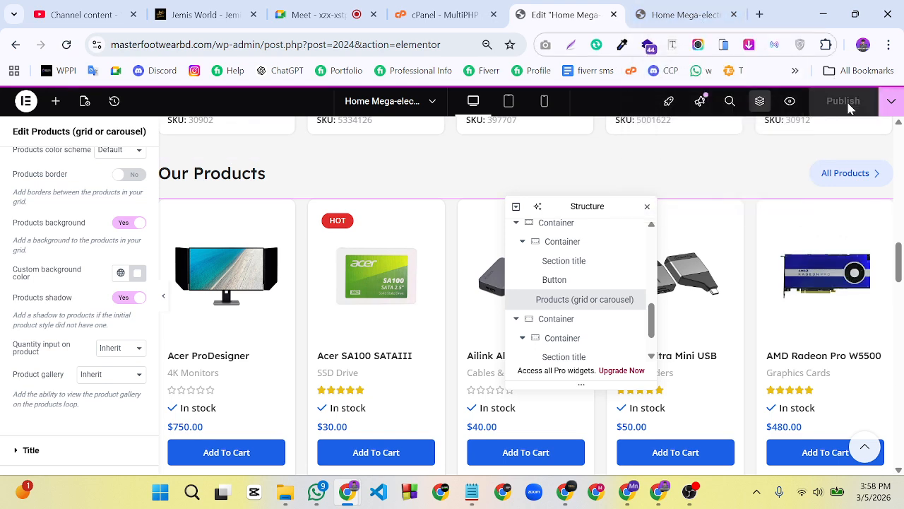
Reload the live home page and review its sections from Popular Categories through Our Products to Recent View
{"action": "left_click", "coordinate": [673, 14]}
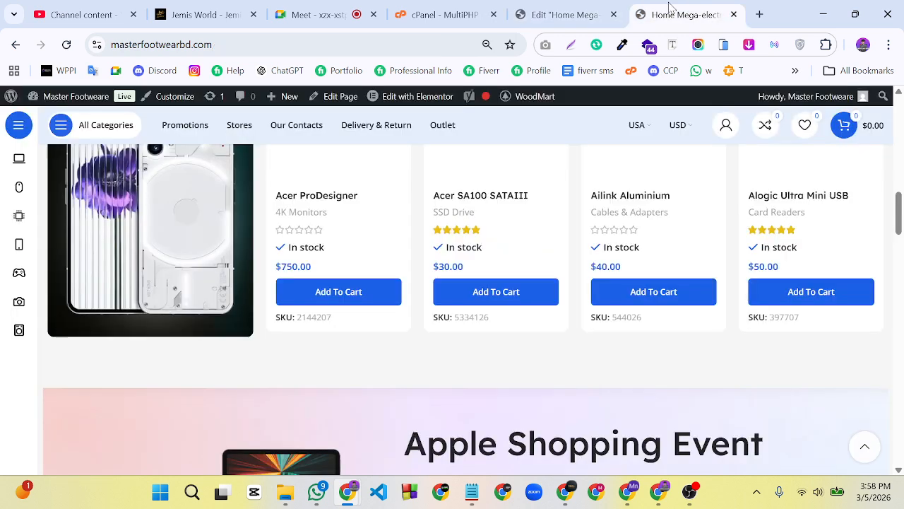
{"action": "left_click", "coordinate": [68, 47]}
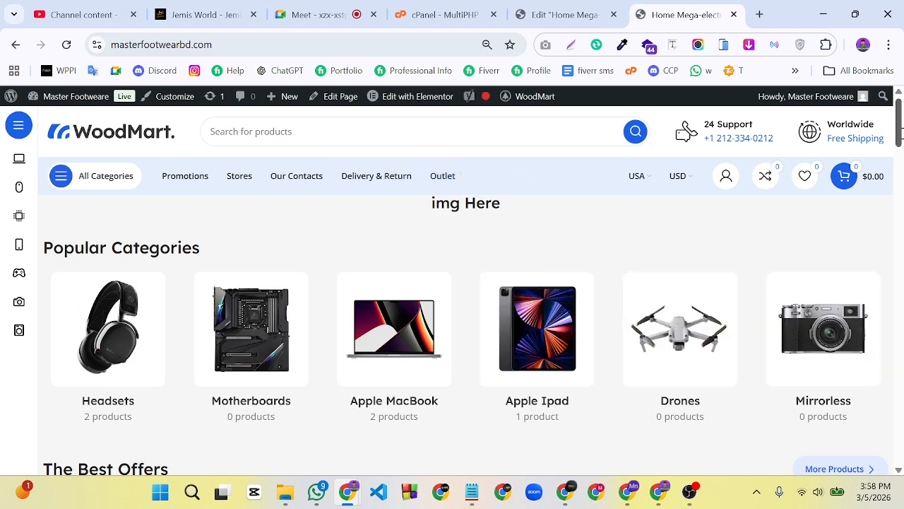
{"action": "scroll", "coordinate": [466, 289], "scroll_direction": "down", "scroll_amount": 3}
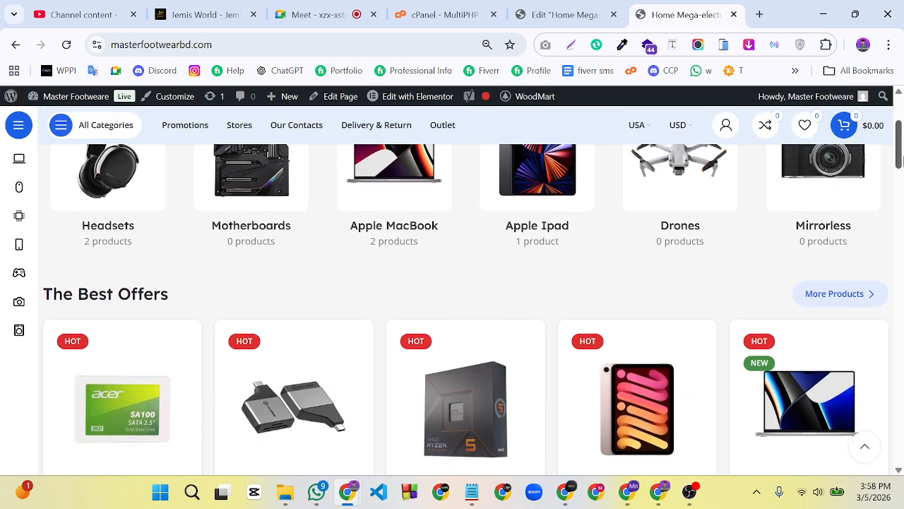
{"action": "scroll", "coordinate": [466, 290], "scroll_direction": "down", "scroll_amount": 4}
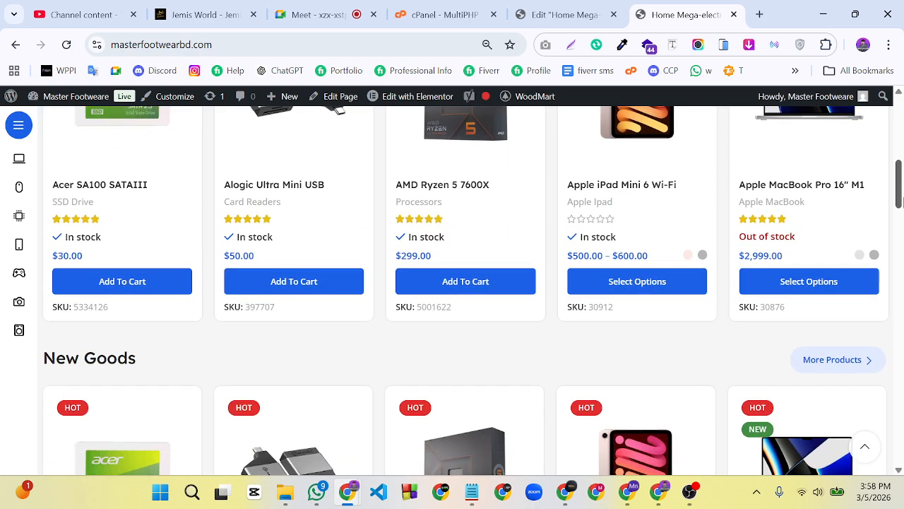
{"action": "scroll", "coordinate": [466, 289], "scroll_direction": "down", "scroll_amount": 6}
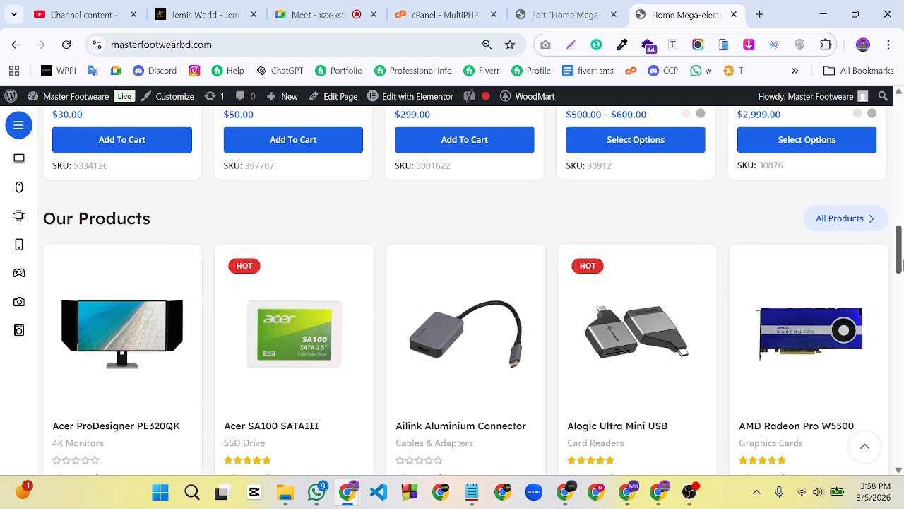
{"action": "left_click_drag", "start_coordinate": [903, 265], "coordinate": [903, 269]}
{"action": "scroll", "coordinate": [313, 266], "scroll_direction": "down", "scroll_amount": 4}
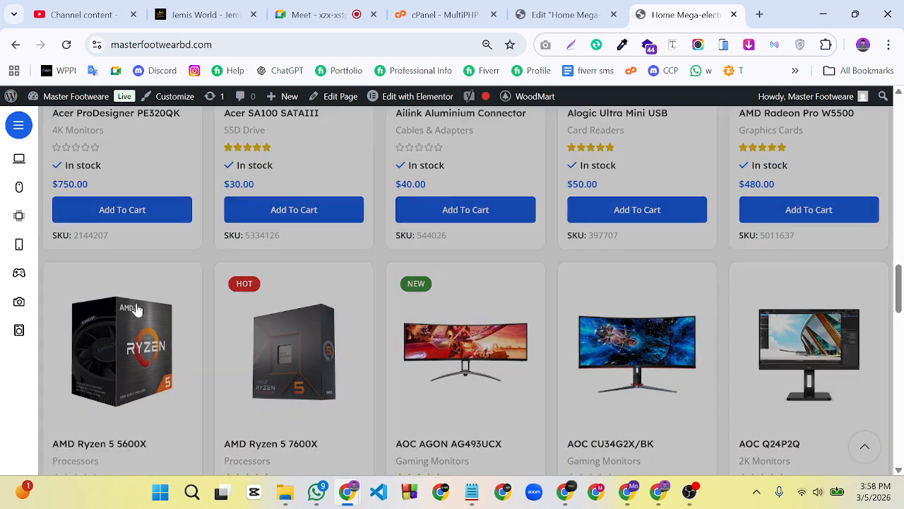
{"action": "scroll", "coordinate": [823, 343], "scroll_direction": "down", "scroll_amount": 4}
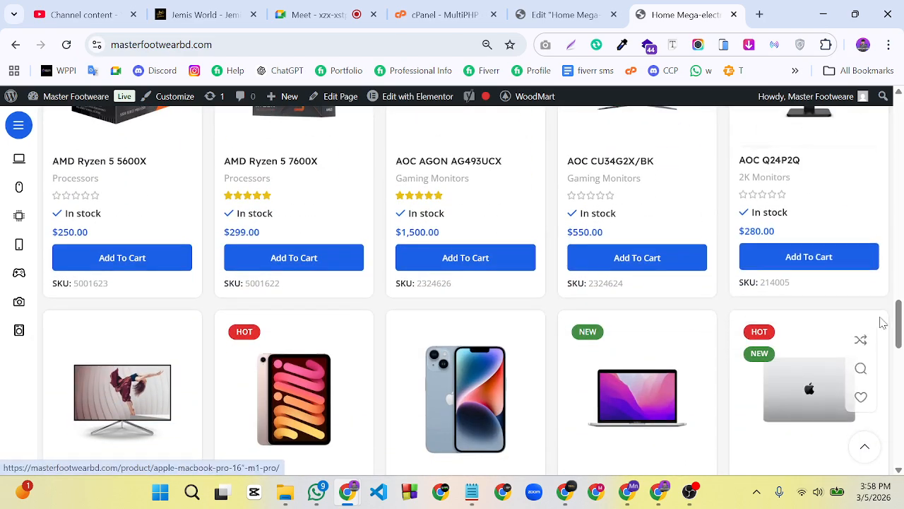
{"action": "left_click_drag", "start_coordinate": [900, 332], "coordinate": [894, 417]}
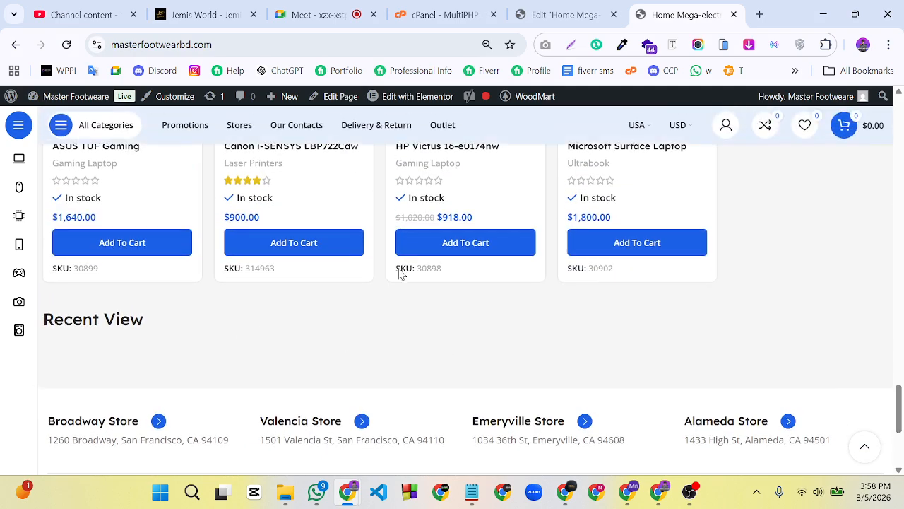
{"action": "scroll", "coordinate": [767, 317], "scroll_direction": "up", "scroll_amount": 2}
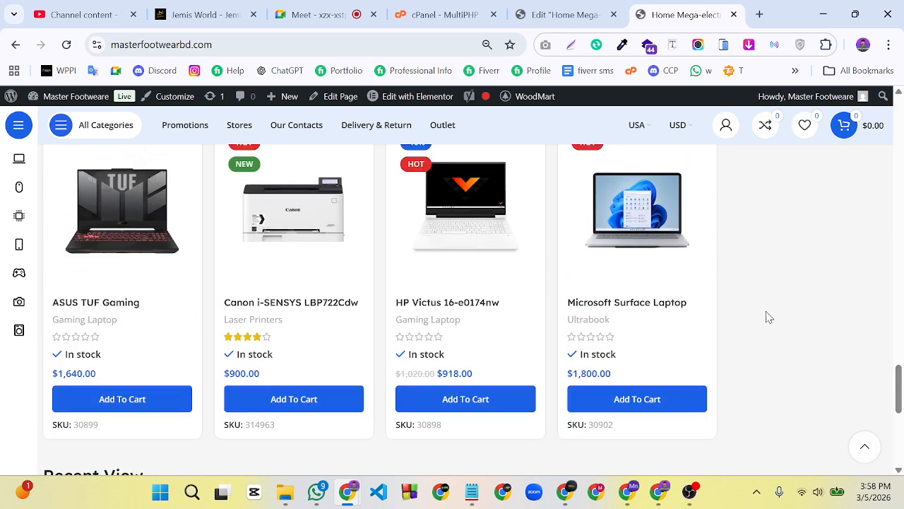
Reload the live home page and check the Recent View section below the products
{"action": "left_click", "coordinate": [636, 212]}
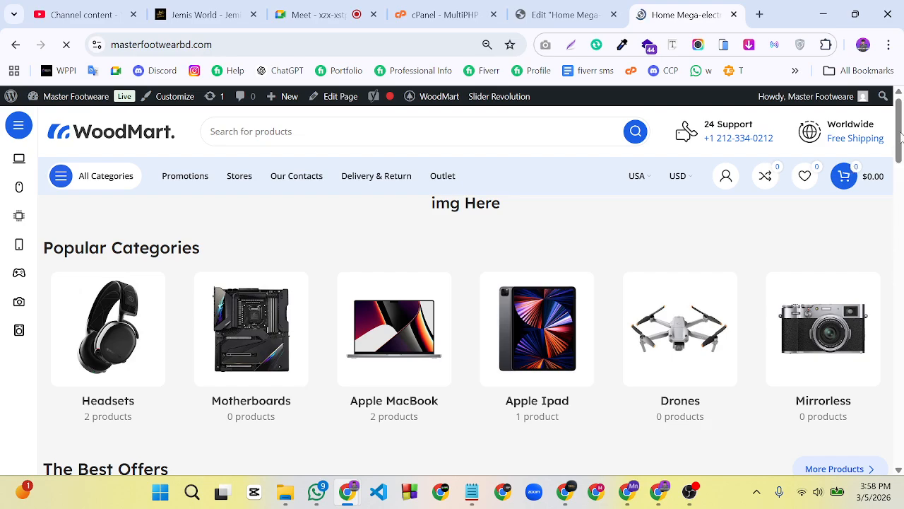
{"action": "left_click_drag", "start_coordinate": [899, 144], "coordinate": [903, 400]}
{"action": "scroll", "coordinate": [903, 399], "scroll_direction": "down", "scroll_amount": 8}
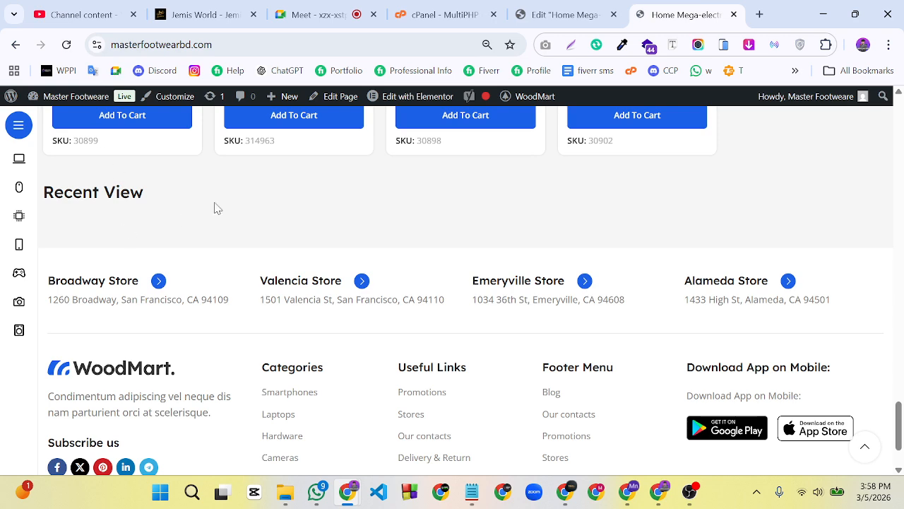
{"action": "left_click", "coordinate": [67, 44]}
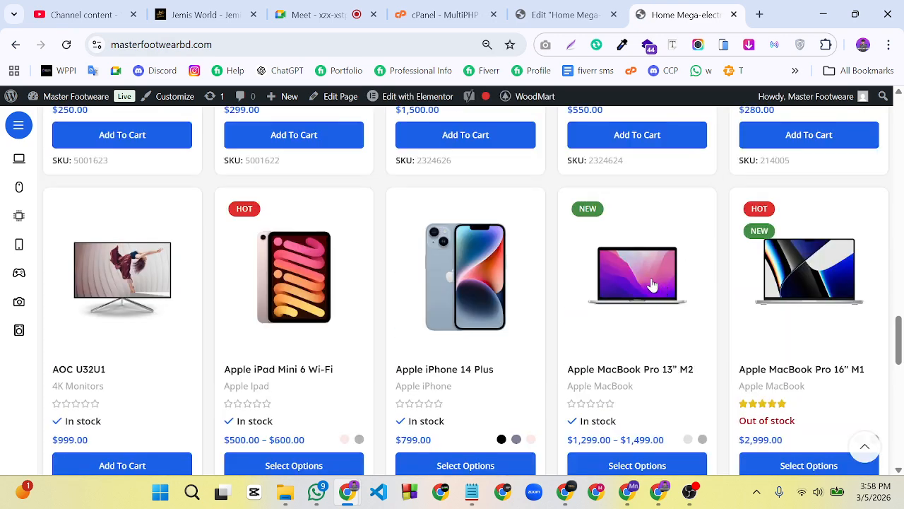
Visit the Apple MacBook Pro 13” M2 product page and return to the store's home page
{"action": "left_click", "coordinate": [652, 285]}
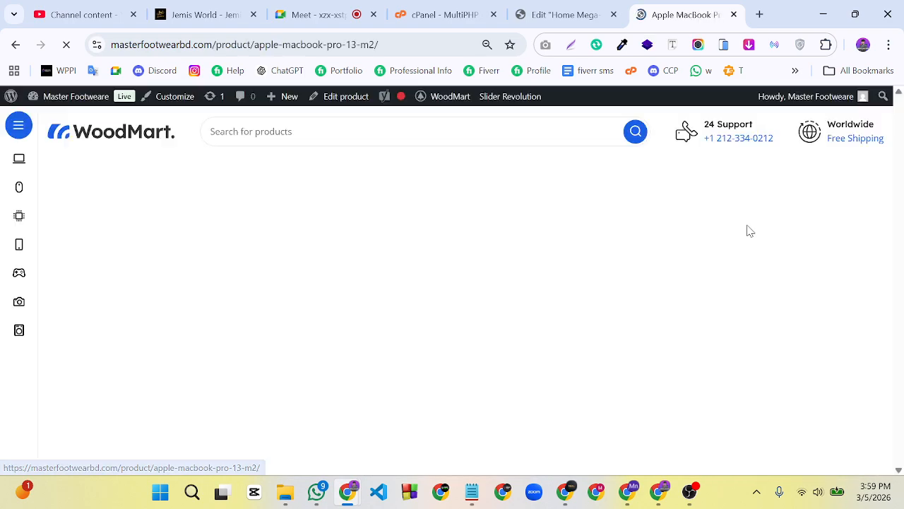
{"action": "left_click_drag", "start_coordinate": [903, 161], "coordinate": [899, 120]}
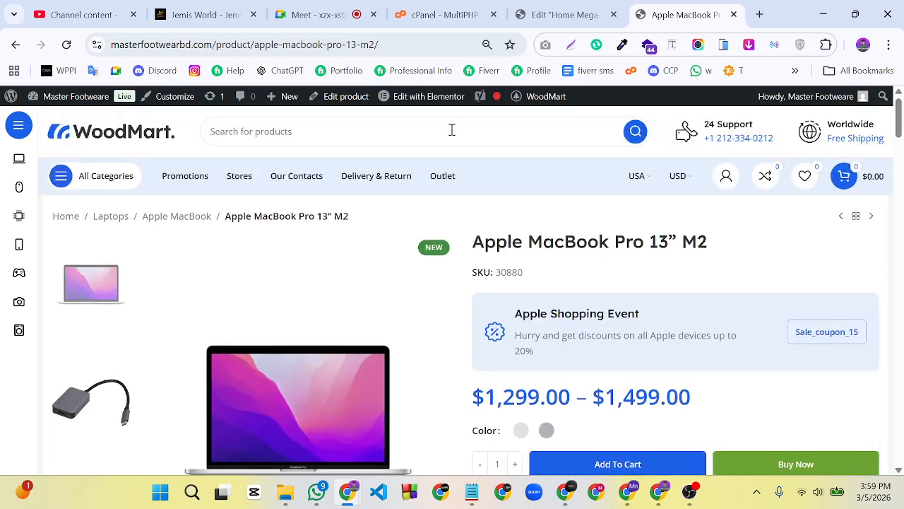
{"action": "left_click", "coordinate": [142, 138]}
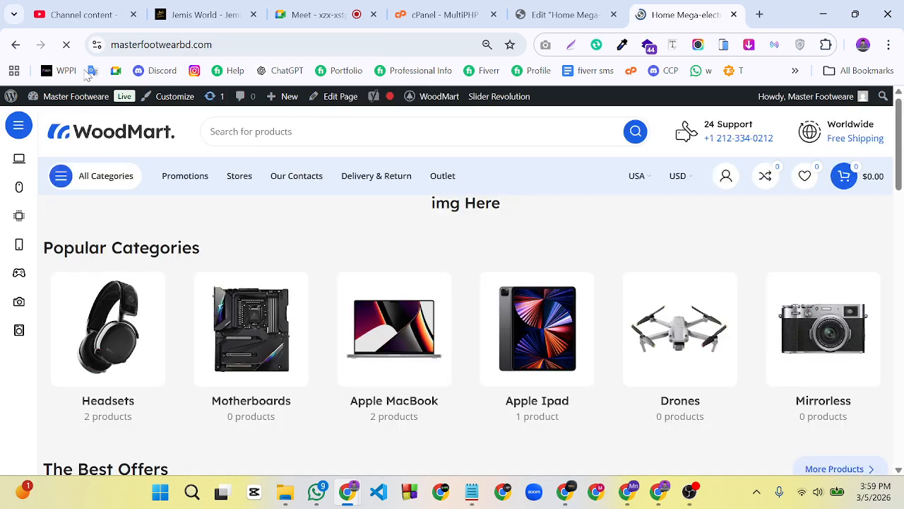
Compare the Recent View section with the Recently Viewed section near the end of the home page
{"action": "left_click_drag", "start_coordinate": [900, 113], "coordinate": [899, 403]}
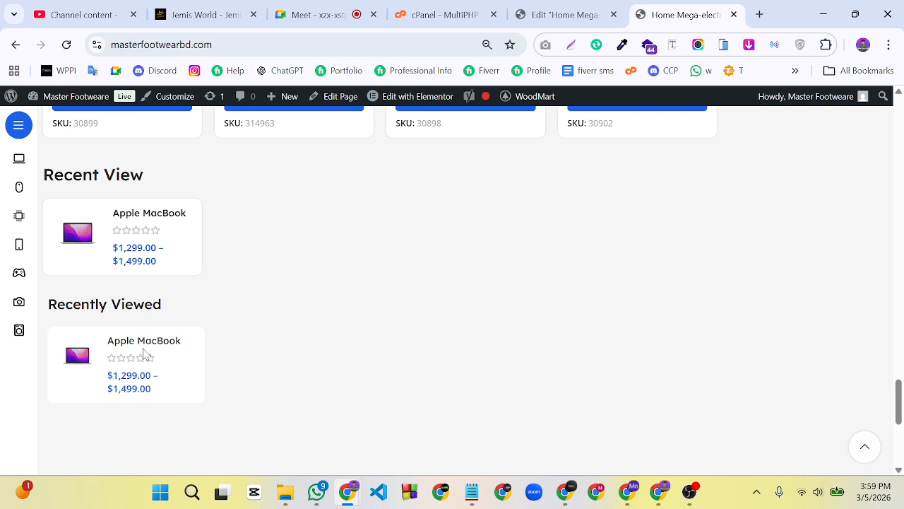
{"action": "scroll", "coordinate": [144, 350], "scroll_direction": "down", "scroll_amount": 2}
{"action": "scroll", "coordinate": [145, 339], "scroll_direction": "up", "scroll_amount": 4}
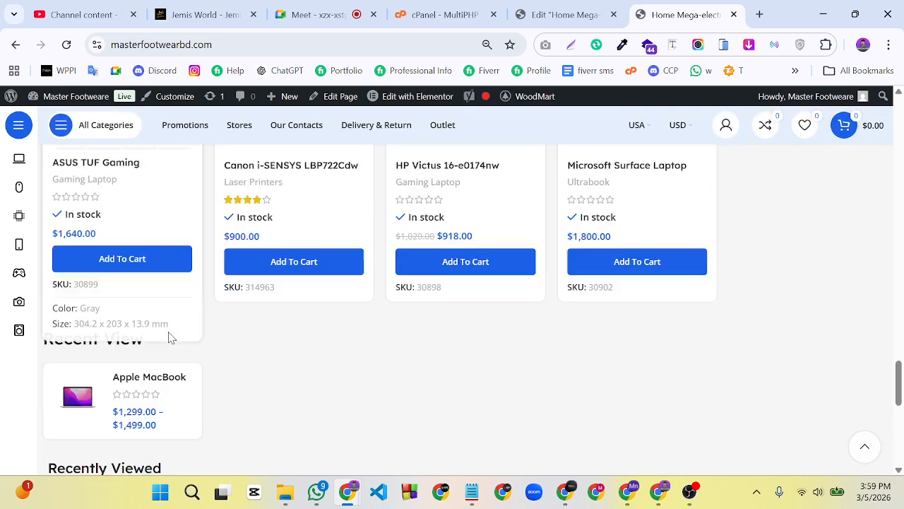
{"action": "scroll", "coordinate": [170, 338], "scroll_direction": "down", "scroll_amount": 2}
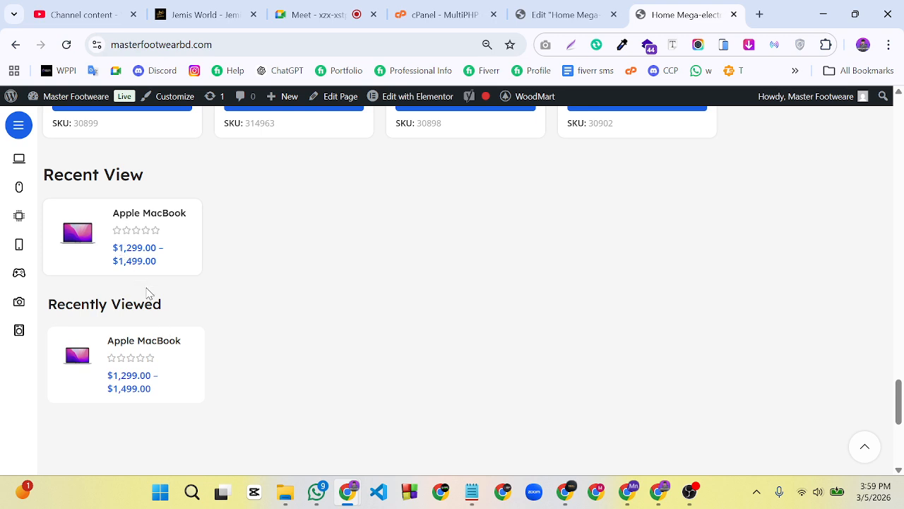
In the Elementor editor, set the Recent View products widget to a Grid layout with 5 columns and publish the page
{"action": "left_click", "coordinate": [569, 14]}
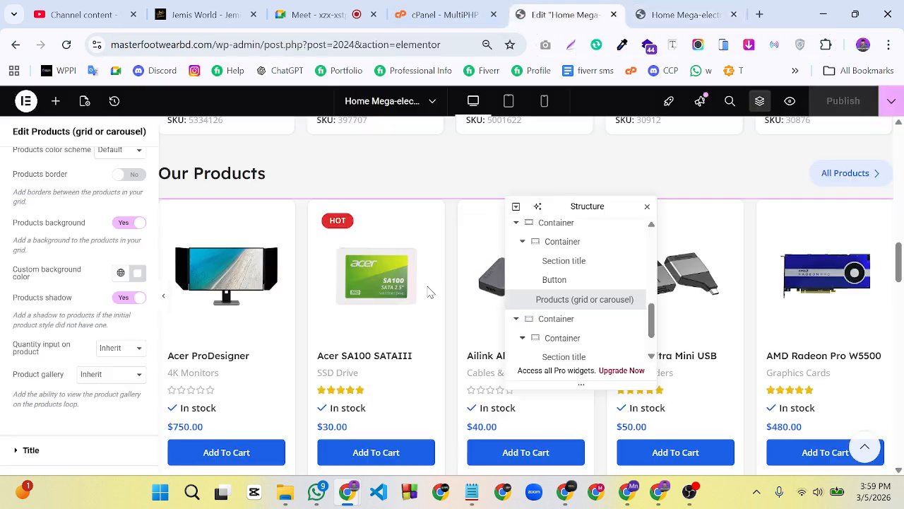
{"action": "left_click_drag", "start_coordinate": [900, 265], "coordinate": [899, 411]}
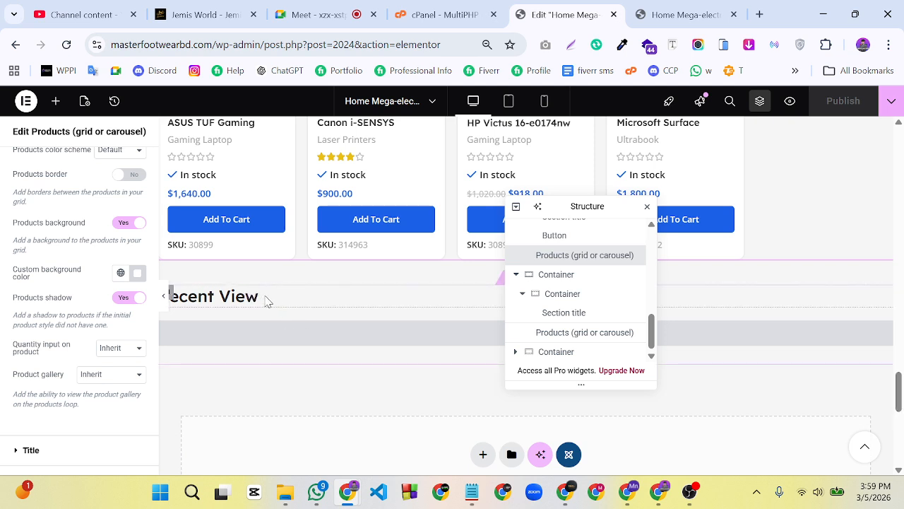
{"action": "left_click_drag", "start_coordinate": [583, 206], "coordinate": [760, 212]}
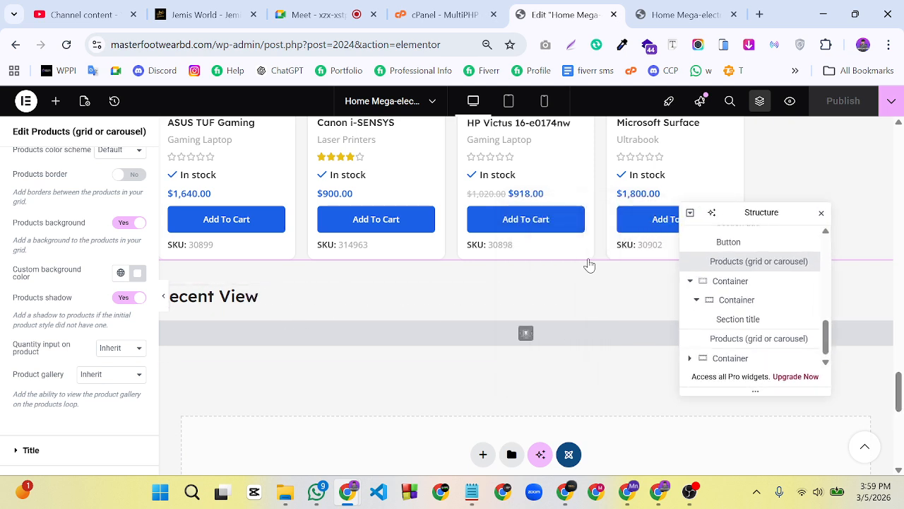
{"action": "left_click", "coordinate": [574, 337]}
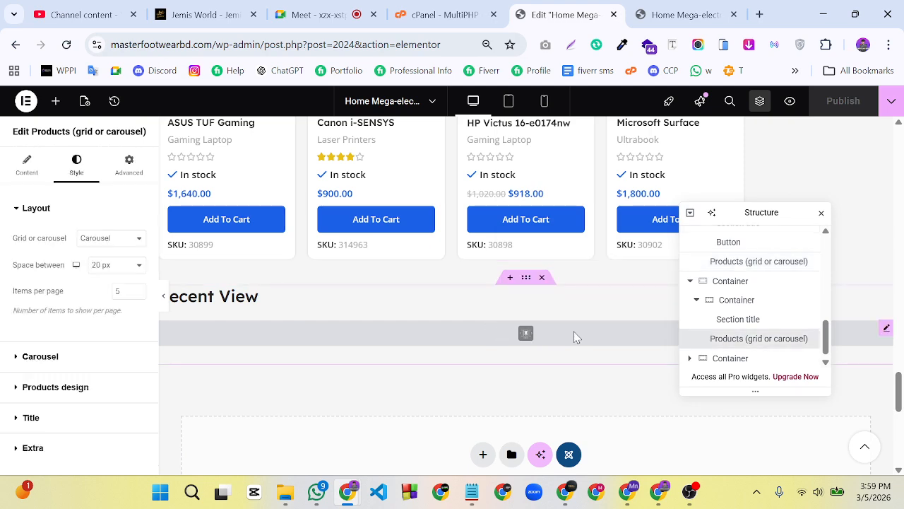
{"action": "left_click", "coordinate": [108, 240]}
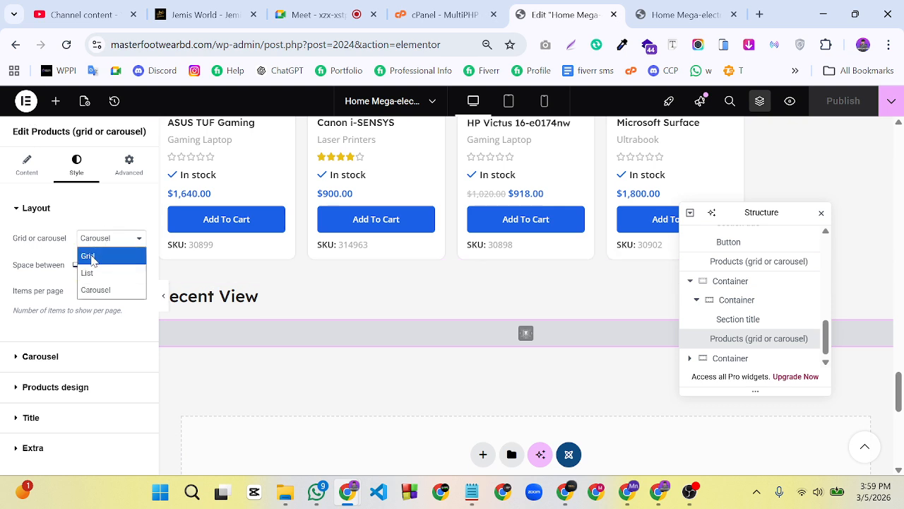
{"action": "left_click", "coordinate": [92, 257]}
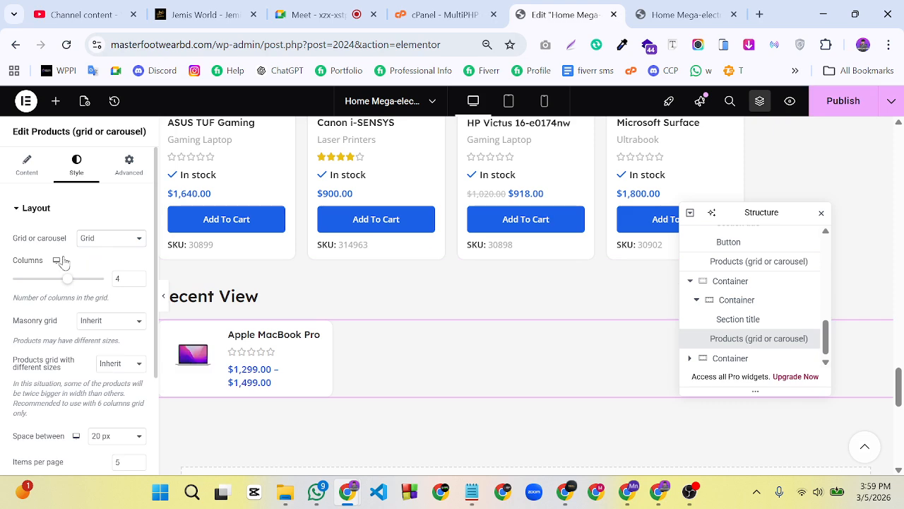
{"action": "left_click", "coordinate": [86, 280]}
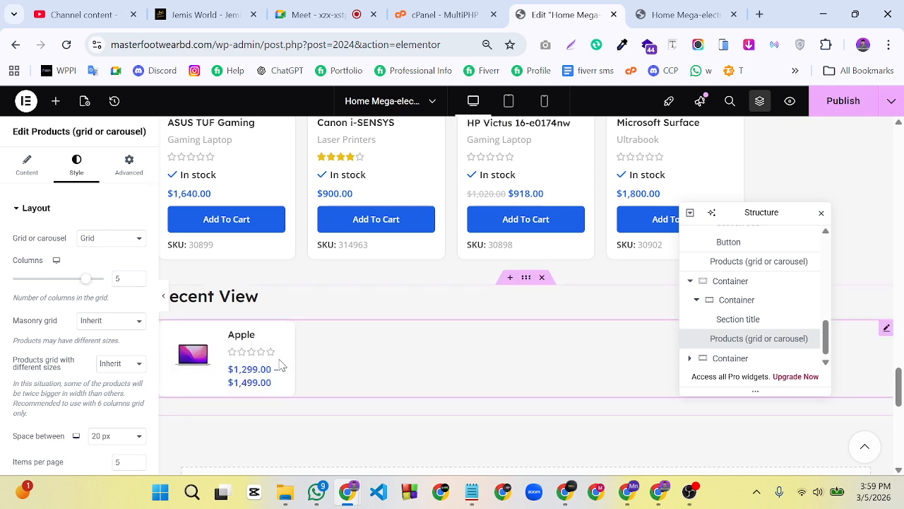
{"action": "left_click", "coordinate": [826, 103]}
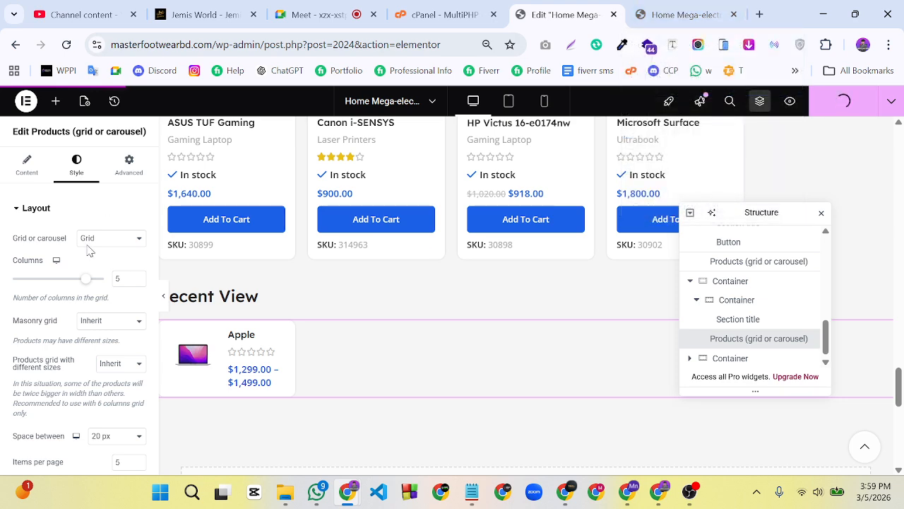
Reload the live home page and inspect its Recent View and Recently Viewed sections
{"action": "left_click", "coordinate": [698, 19]}
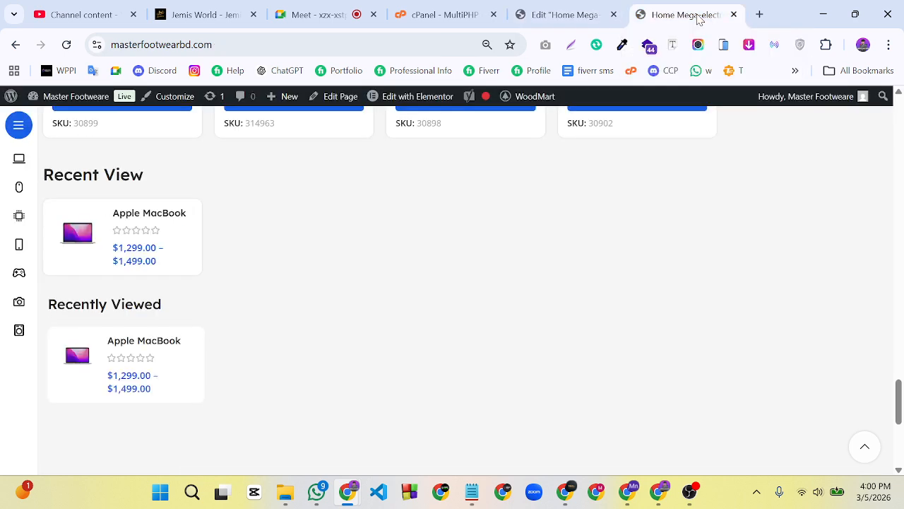
{"action": "left_click", "coordinate": [535, 15]}
{"action": "left_click", "coordinate": [659, 15]}
{"action": "key", "text": "F5"}
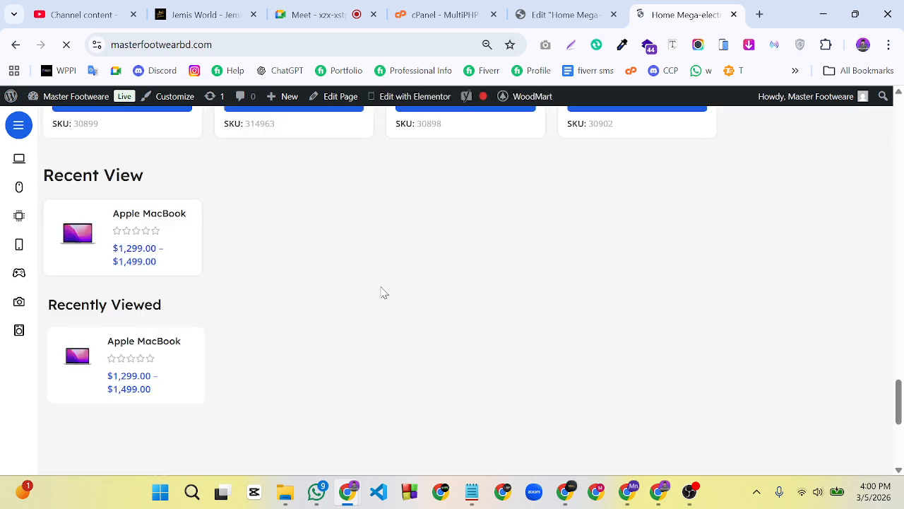
{"action": "scroll", "coordinate": [134, 248], "scroll_direction": "down", "scroll_amount": 1}
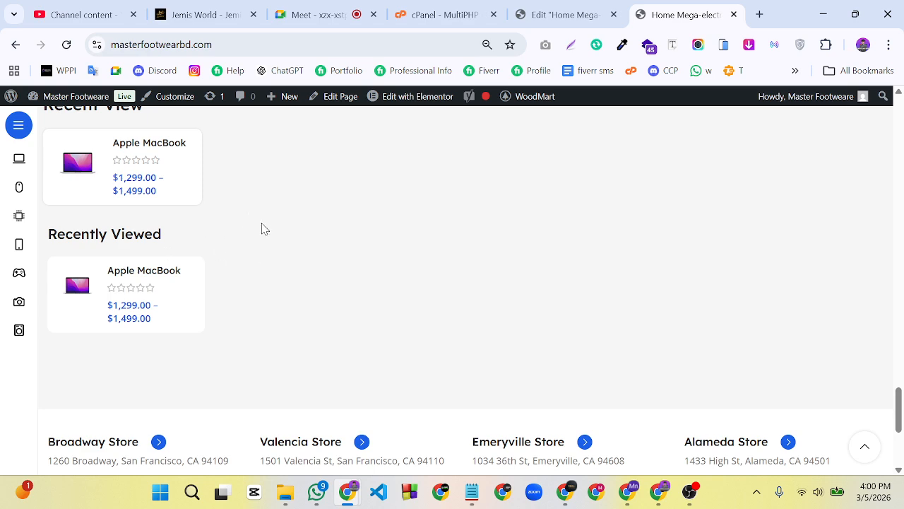
{"action": "scroll", "coordinate": [263, 229], "scroll_direction": "up", "scroll_amount": 2}
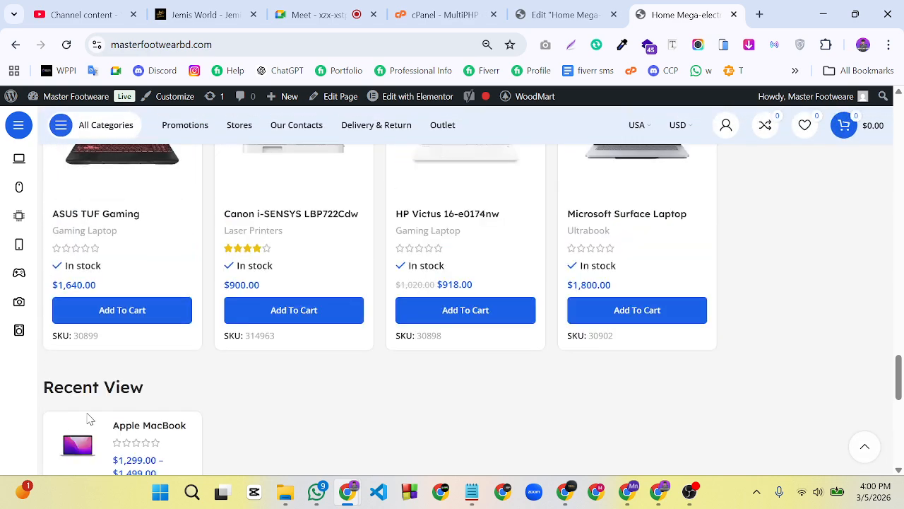
Review the whole live home page, from Popular Categories through the product sections to the footer
{"action": "scroll", "coordinate": [740, 319], "scroll_direction": "up", "scroll_amount": 13}
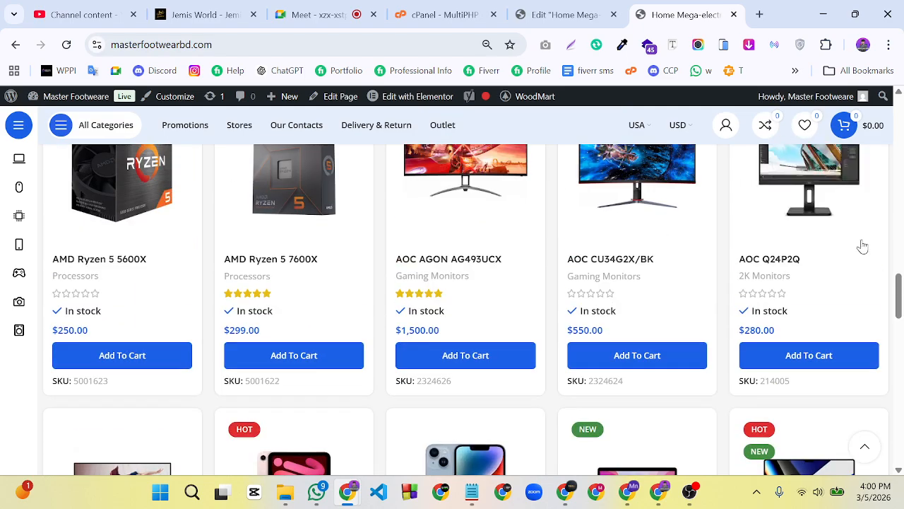
{"action": "scroll", "coordinate": [855, 252], "scroll_direction": "up", "scroll_amount": 10}
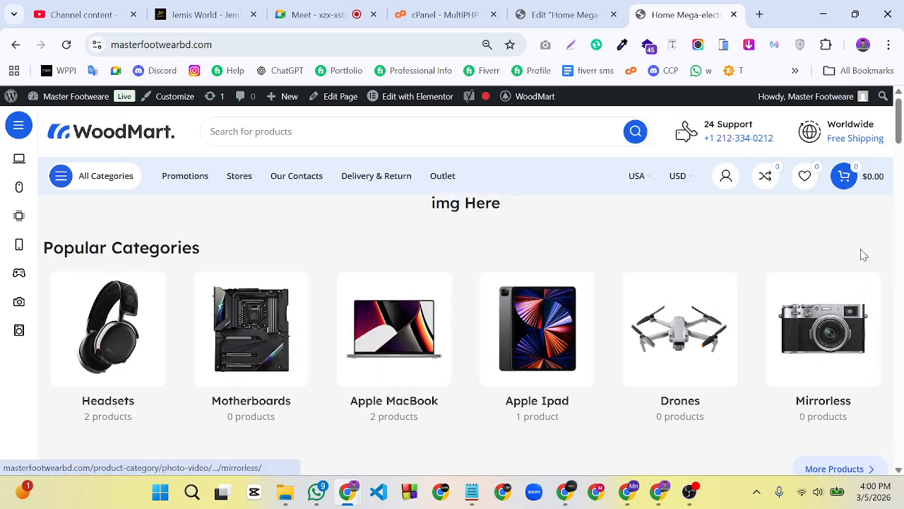
{"action": "scroll", "coordinate": [140, 270], "scroll_direction": "down", "scroll_amount": 15}
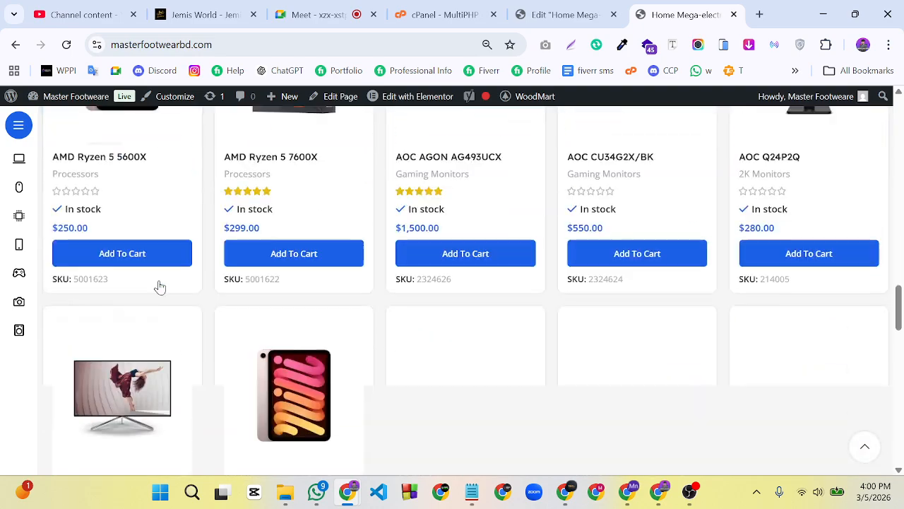
{"action": "scroll", "coordinate": [166, 285], "scroll_direction": "down", "scroll_amount": 10}
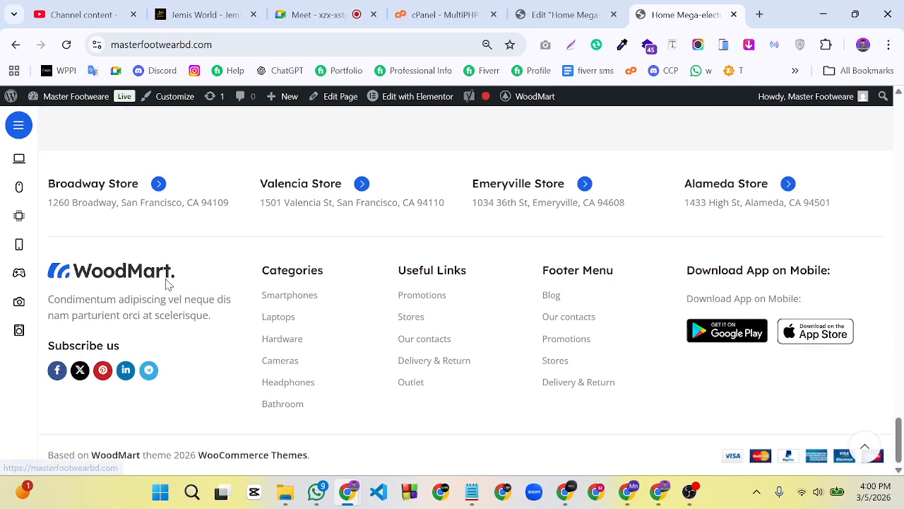
{"action": "scroll", "coordinate": [755, 218], "scroll_direction": "up", "scroll_amount": 10}
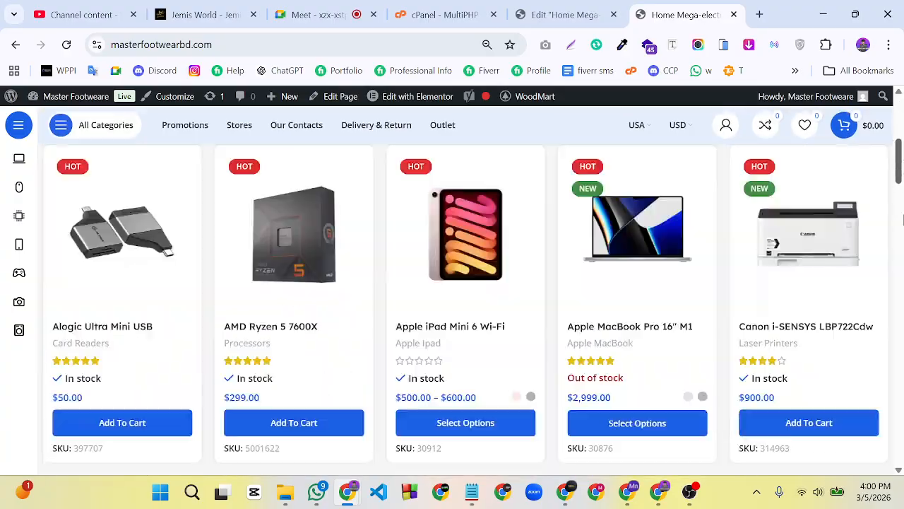
{"action": "mouse_move", "coordinate": [899, 152]}
{"action": "left_mouse_down"}
{"action": "mouse_move", "coordinate": [899, 433]}
{"action": "mouse_move", "coordinate": [900, 138]}
{"action": "left_mouse_up"}
{"action": "left_click", "coordinate": [691, 493]}
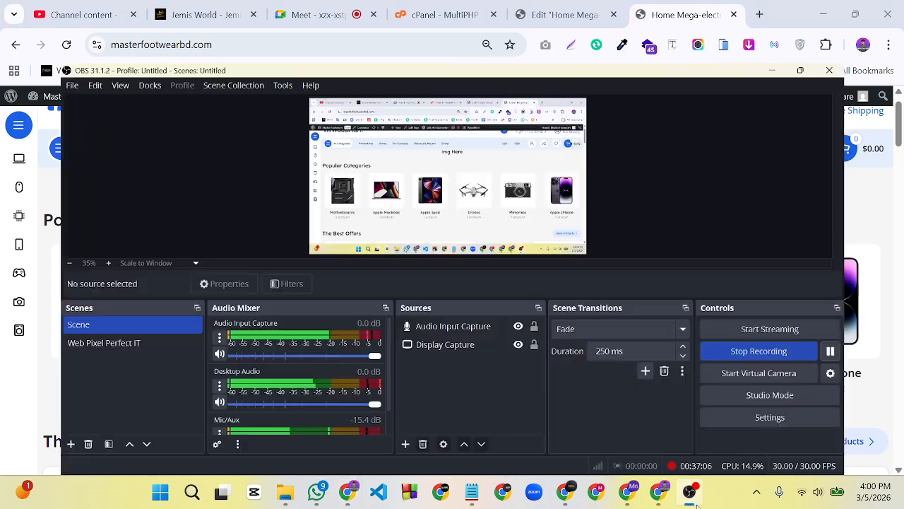
{"action": "left_click", "coordinate": [698, 504]}
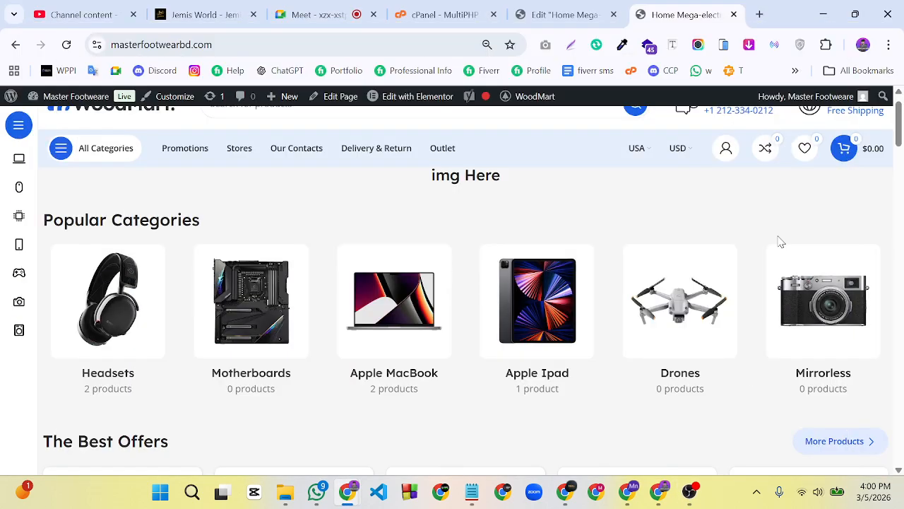
Open the HP Victus 16-e0174nw product from the home page and review its page from the specifications to Related Products
{"action": "scroll", "coordinate": [779, 238], "scroll_direction": "down", "scroll_amount": 6}
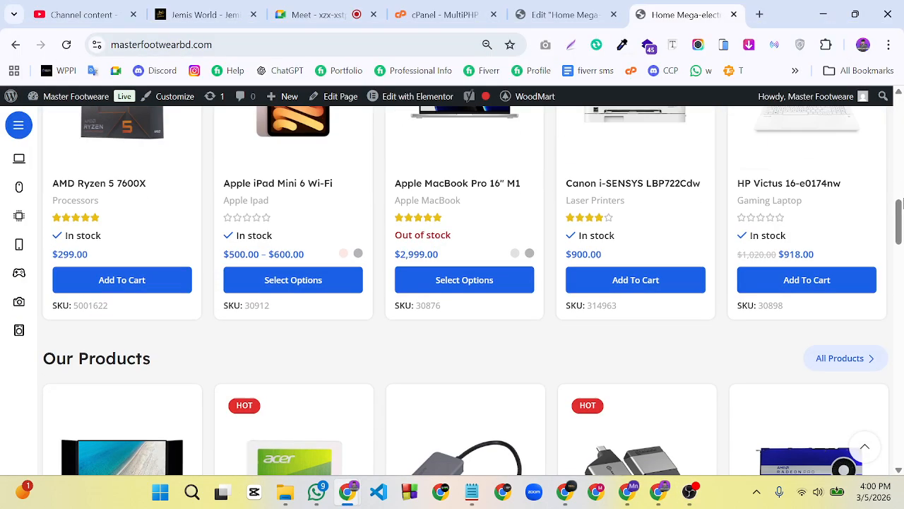
{"action": "left_click_drag", "start_coordinate": [903, 204], "coordinate": [898, 110]}
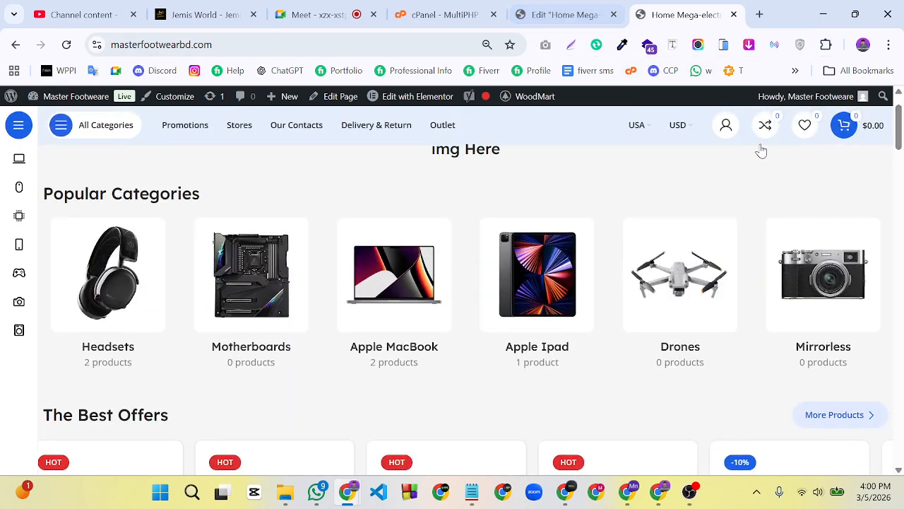
{"action": "scroll", "coordinate": [784, 226], "scroll_direction": "down", "scroll_amount": 5}
{"action": "left_click", "coordinate": [622, 177]}
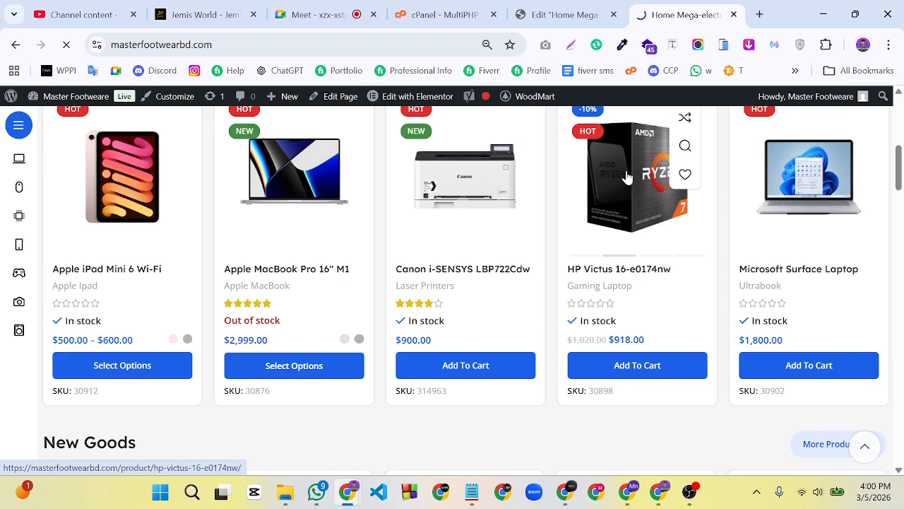
{"action": "scroll", "coordinate": [541, 256], "scroll_direction": "down", "scroll_amount": 5}
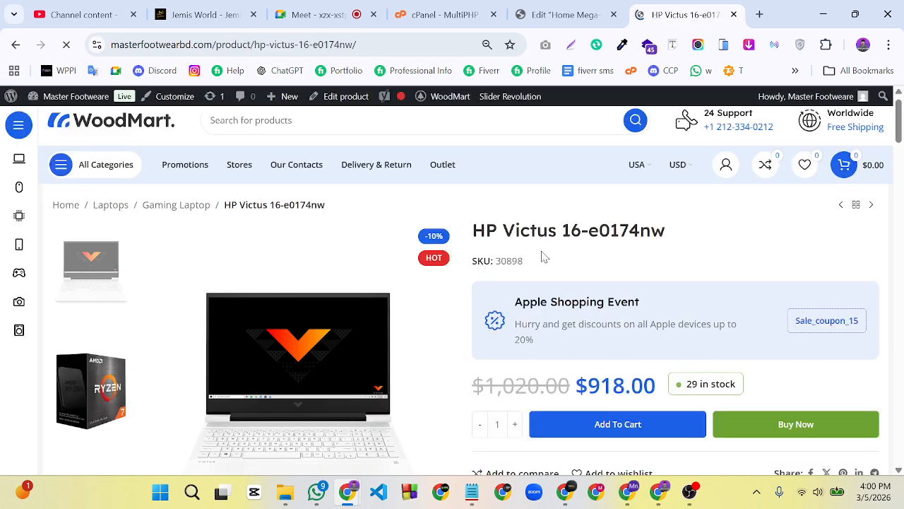
{"action": "scroll", "coordinate": [456, 236], "scroll_direction": "down", "scroll_amount": 15}
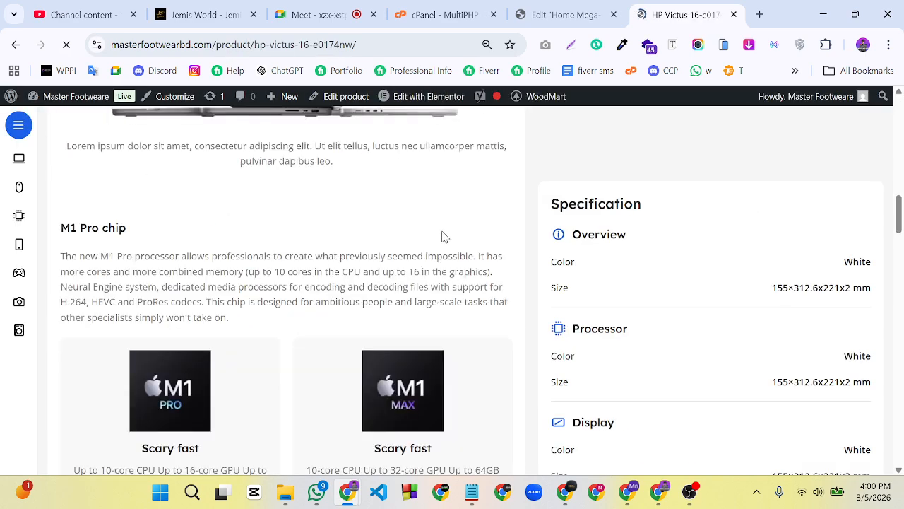
{"action": "scroll", "coordinate": [474, 247], "scroll_direction": "down", "scroll_amount": 15}
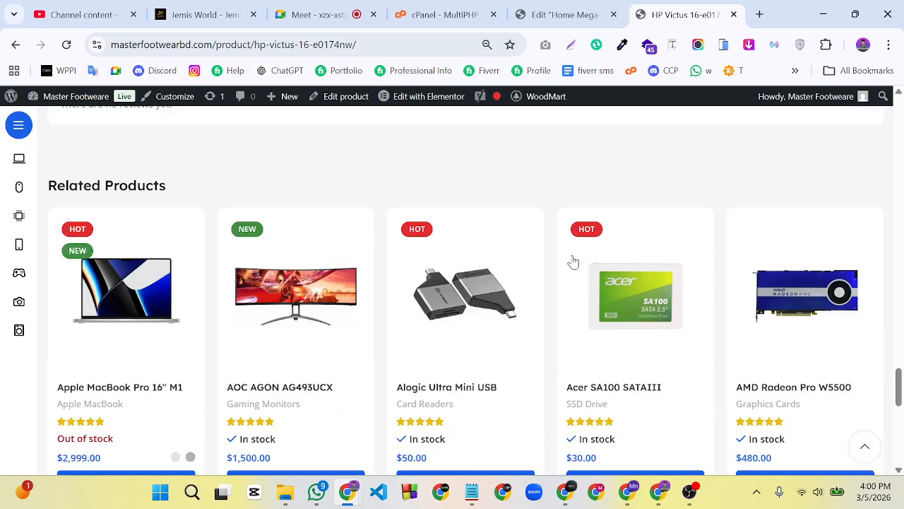
{"action": "scroll", "coordinate": [558, 254], "scroll_direction": "up", "scroll_amount": 8}
{"action": "scroll", "coordinate": [527, 253], "scroll_direction": "up", "scroll_amount": 5}
{"action": "scroll", "coordinate": [534, 251], "scroll_direction": "down", "scroll_amount": 10}
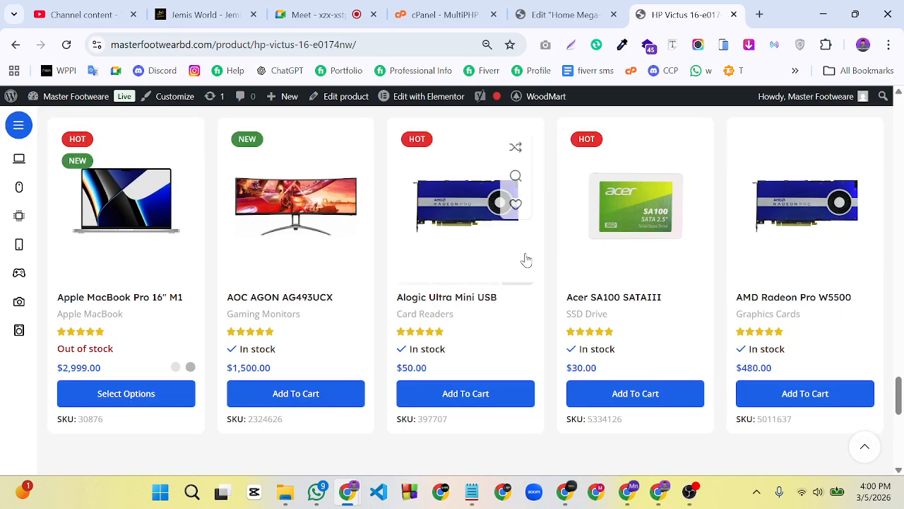
{"action": "scroll", "coordinate": [572, 254], "scroll_direction": "up", "scroll_amount": 15}
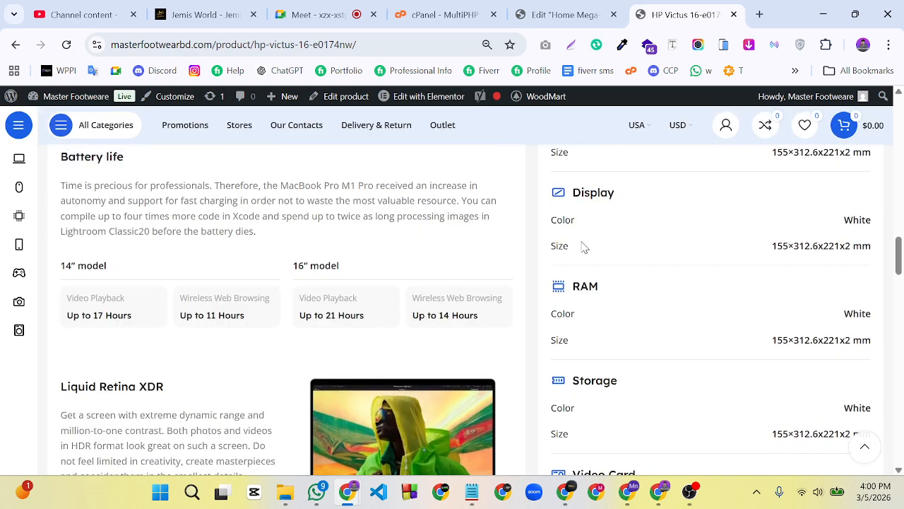
{"action": "scroll", "coordinate": [421, 113], "scroll_direction": "up", "scroll_amount": 5}
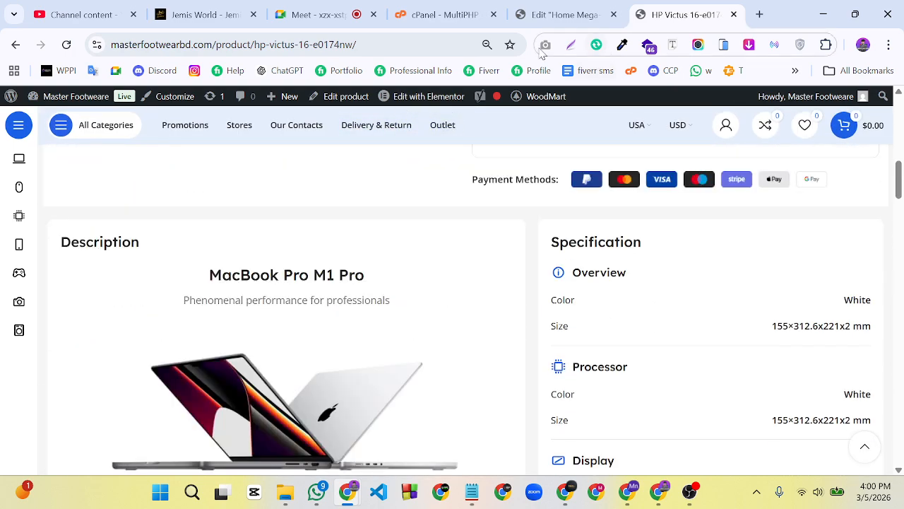
{"action": "mouse_move", "coordinate": [429, 104]}
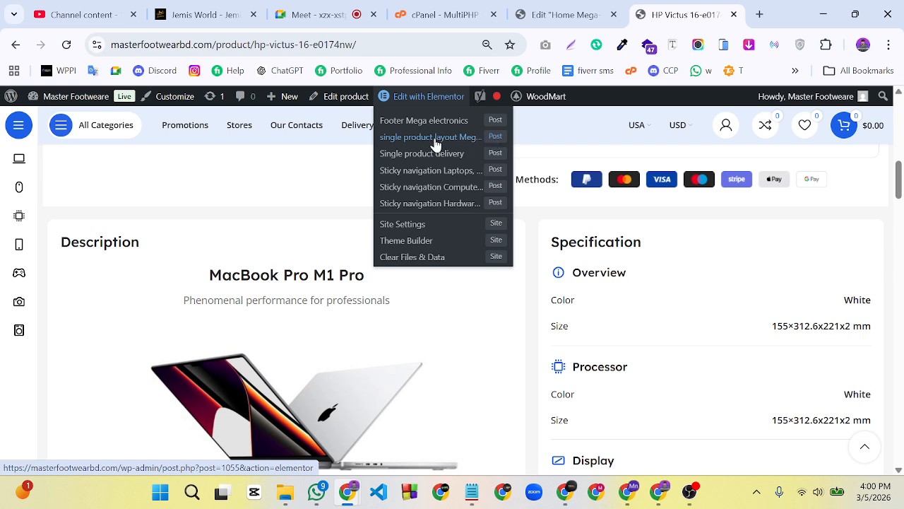
{"action": "left_click", "coordinate": [434, 139]}
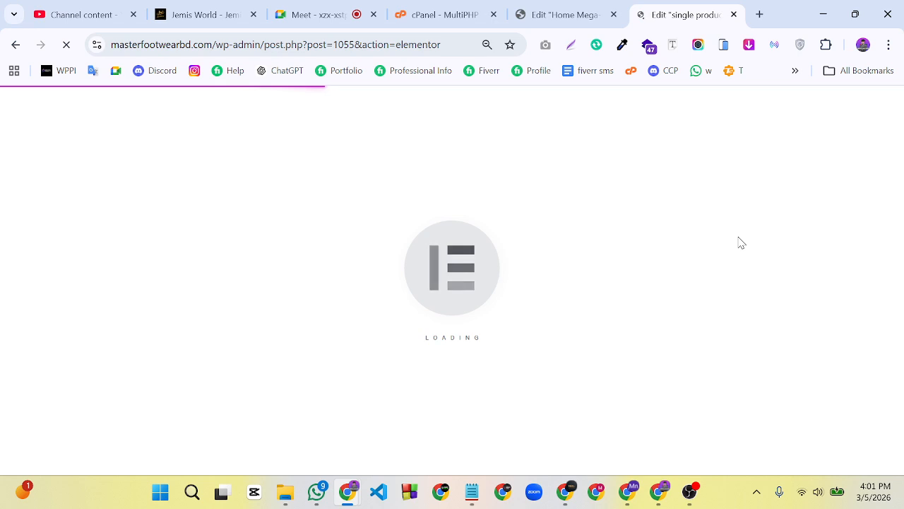
{"action": "left_click", "coordinate": [736, 15]}
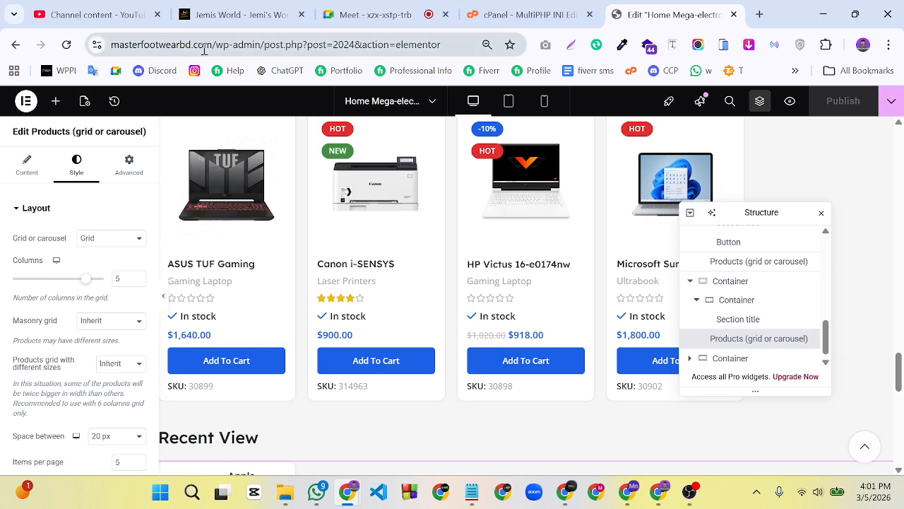
Open the live home page at masterfootwearbd.com in a new tab and compare its Recent View and Recently Viewed sections
{"action": "left_click_drag", "start_coordinate": [213, 44], "coordinate": [96, 60]}
{"action": "key", "text": "ctrl+c"}
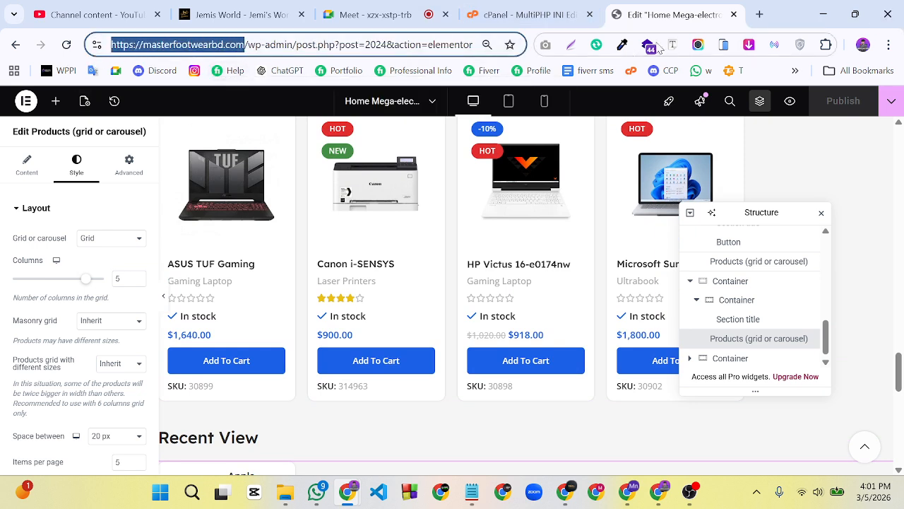
{"action": "left_click", "coordinate": [760, 14]}
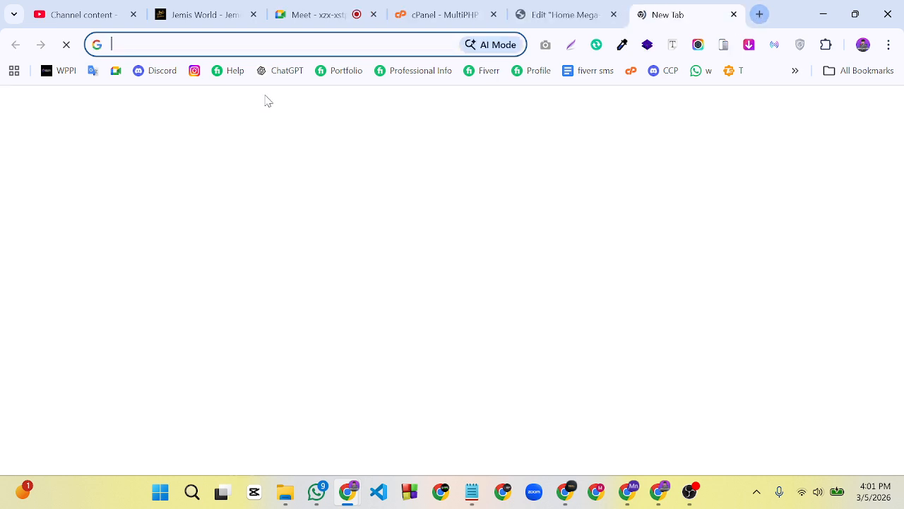
{"action": "left_click", "coordinate": [293, 39]}
{"action": "key", "text": "ctrl+v"}
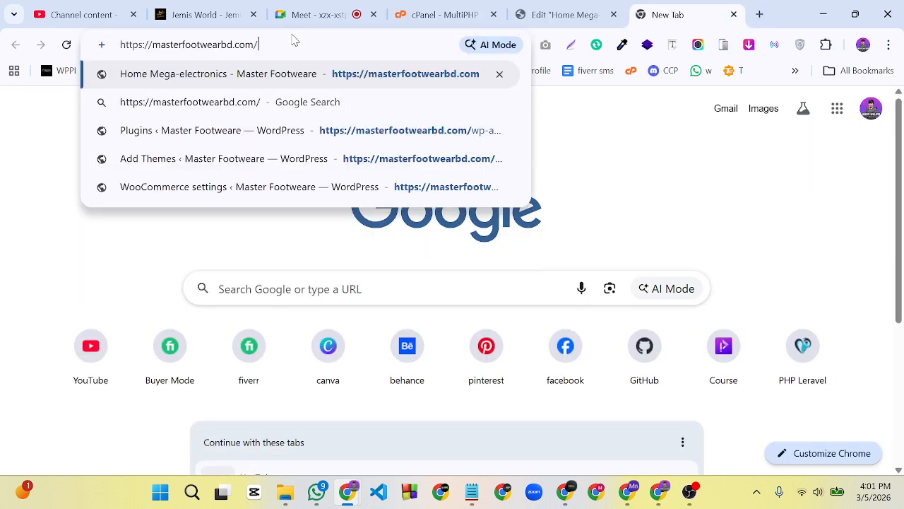
{"action": "key", "text": "Return"}
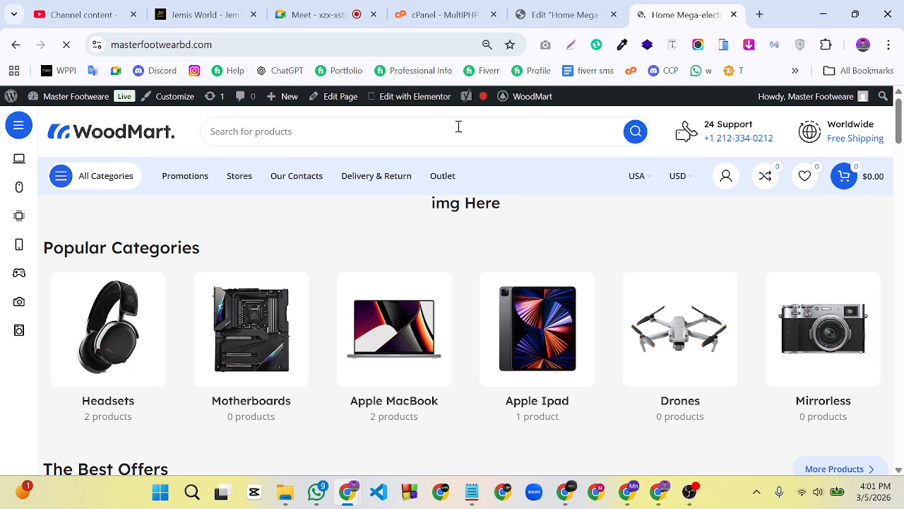
{"action": "left_click_drag", "start_coordinate": [899, 124], "coordinate": [900, 462]}
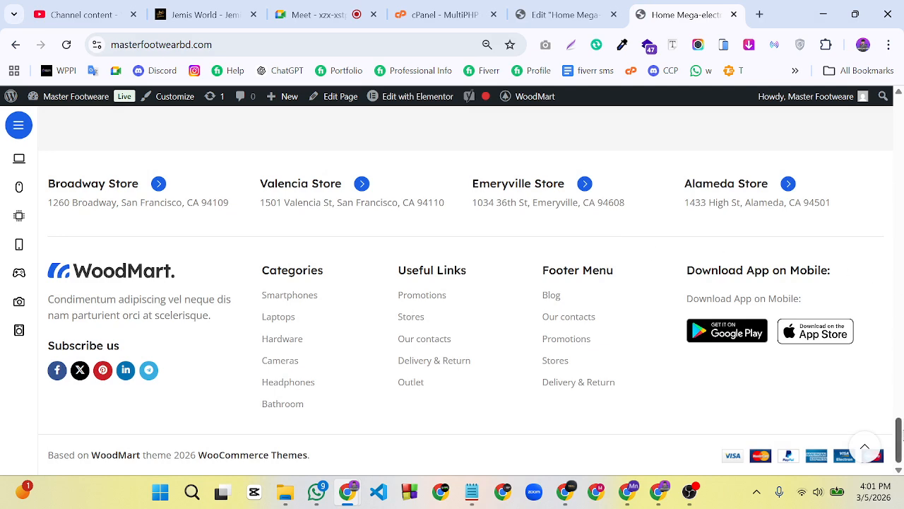
{"action": "left_click_drag", "start_coordinate": [901, 436], "coordinate": [900, 399]}
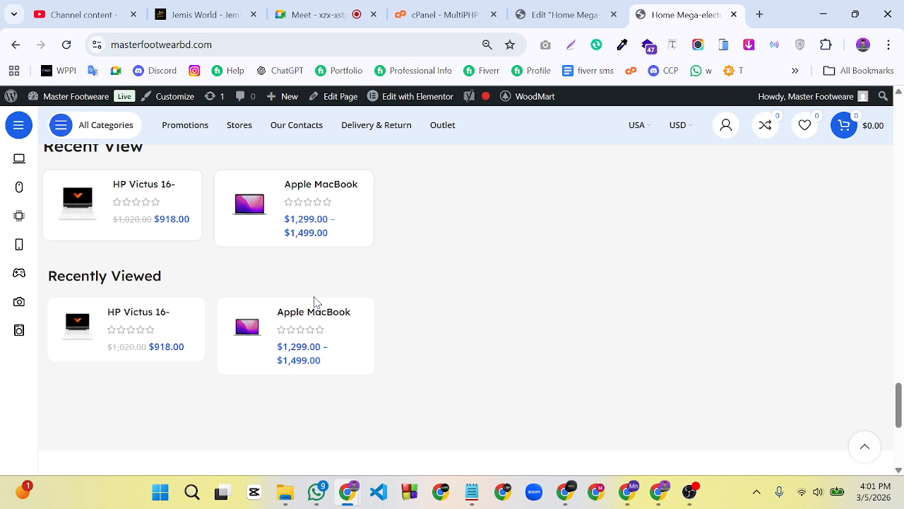
In the Elementor home page editor, delete the last container below the Recent View section and publish the page
{"action": "left_click", "coordinate": [571, 14]}
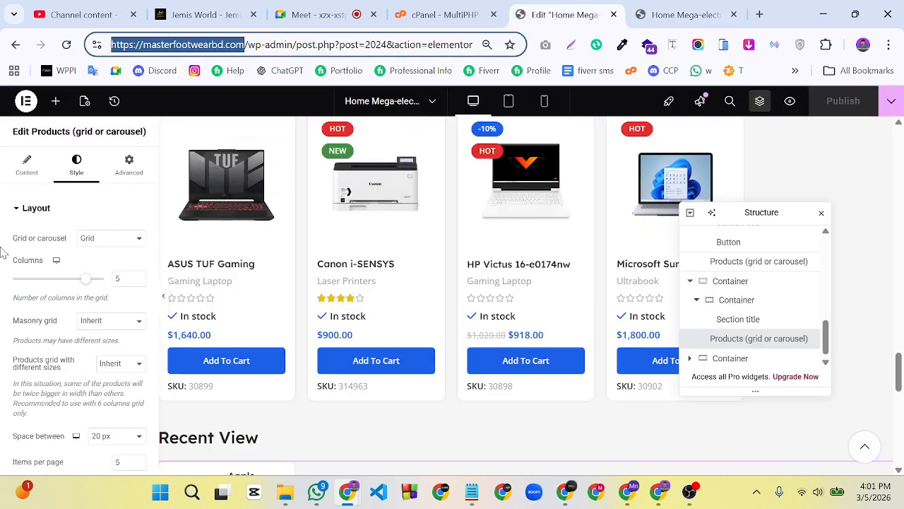
{"action": "left_click_drag", "start_coordinate": [900, 381], "coordinate": [899, 401]}
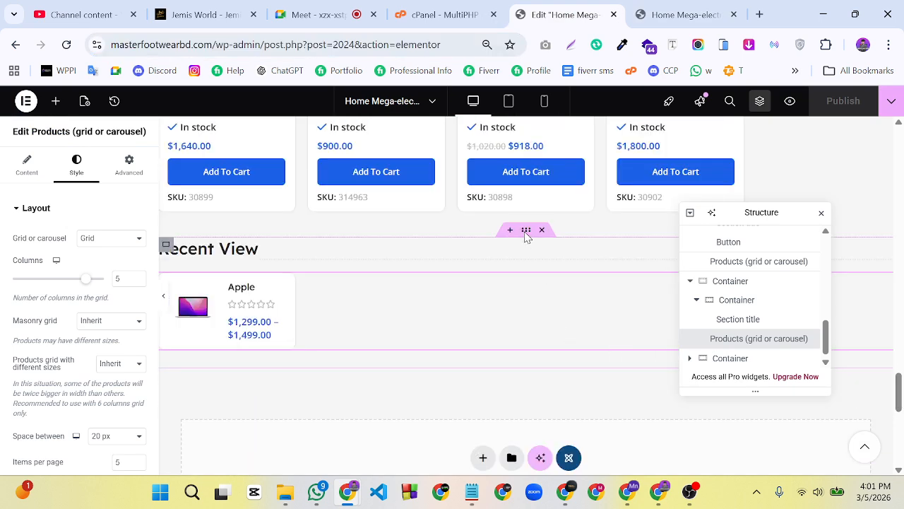
{"action": "left_click", "coordinate": [527, 230]}
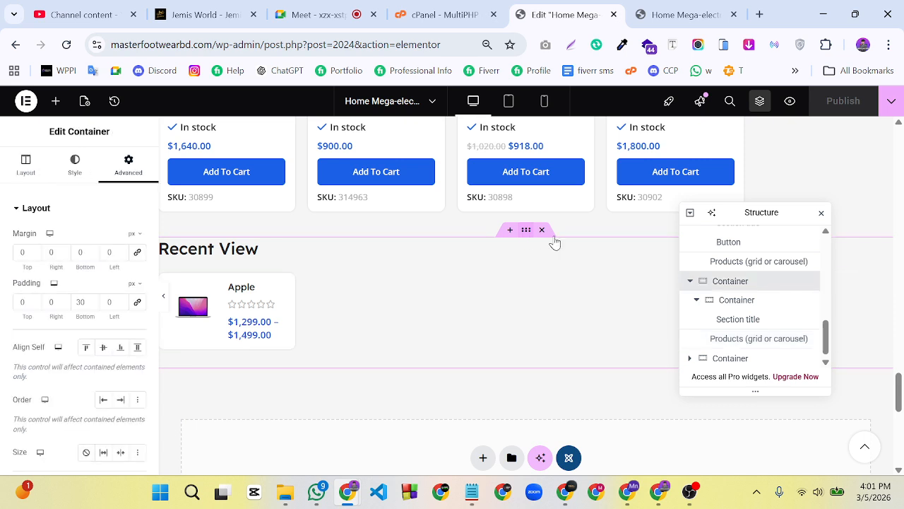
{"action": "left_click", "coordinate": [734, 359]}
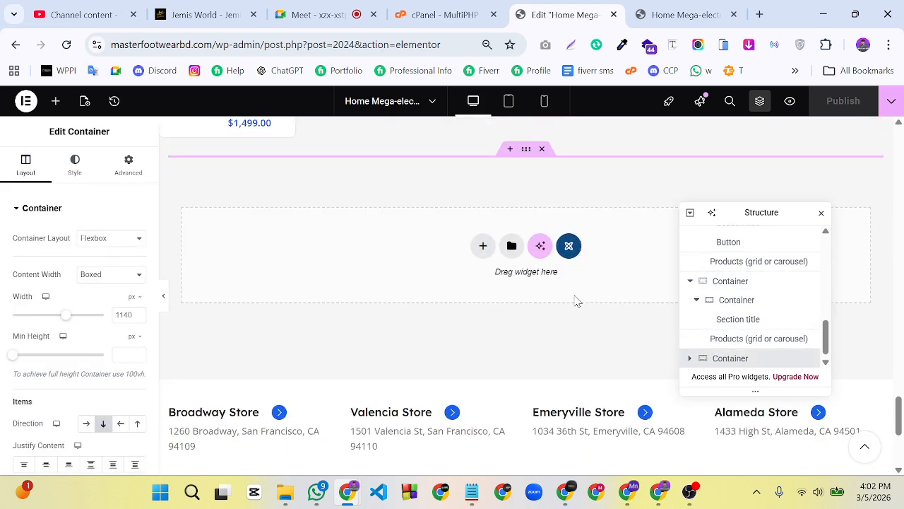
{"action": "scroll", "coordinate": [547, 253], "scroll_direction": "up", "scroll_amount": 1}
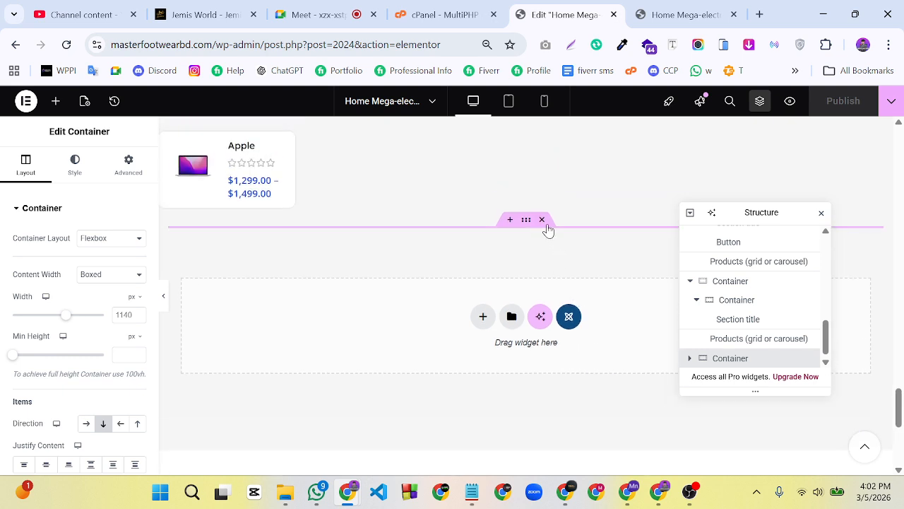
{"action": "left_click", "coordinate": [543, 221]}
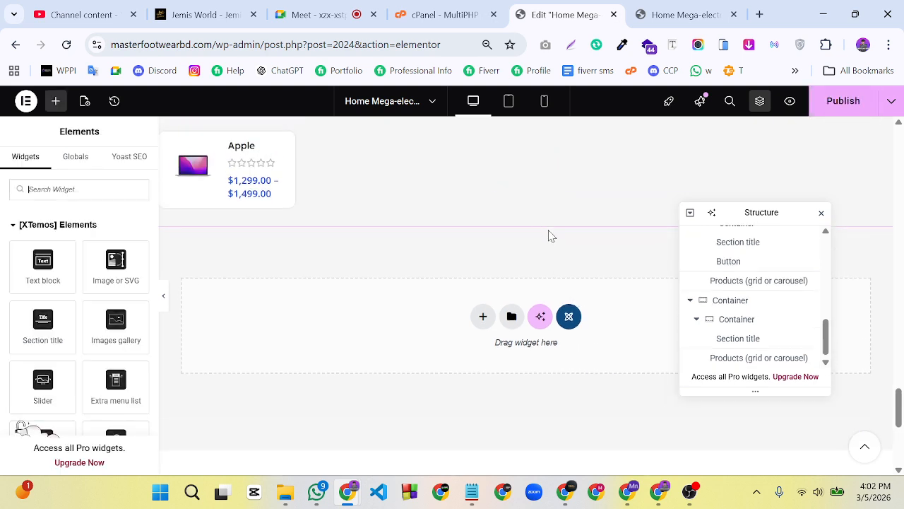
{"action": "left_click", "coordinate": [843, 114]}
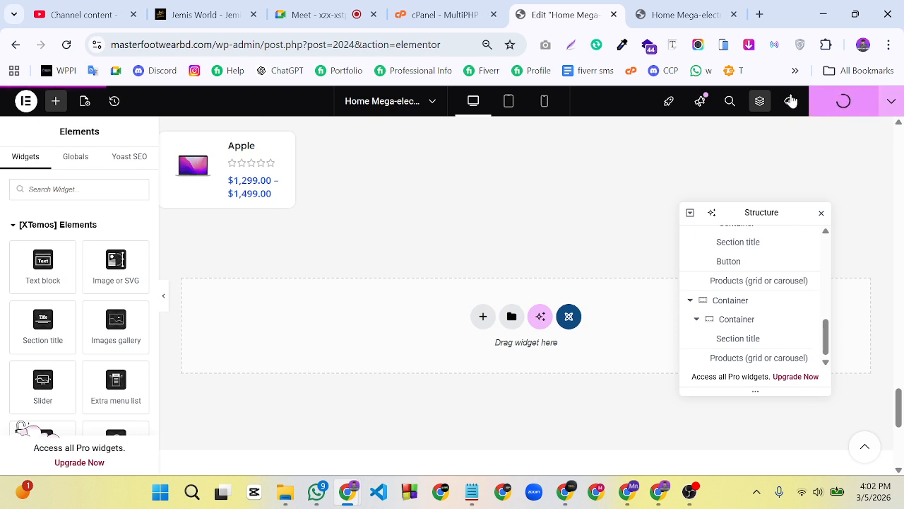
Reload the live home page and check the area from the Recent View section to the footer
{"action": "left_click", "coordinate": [676, 22]}
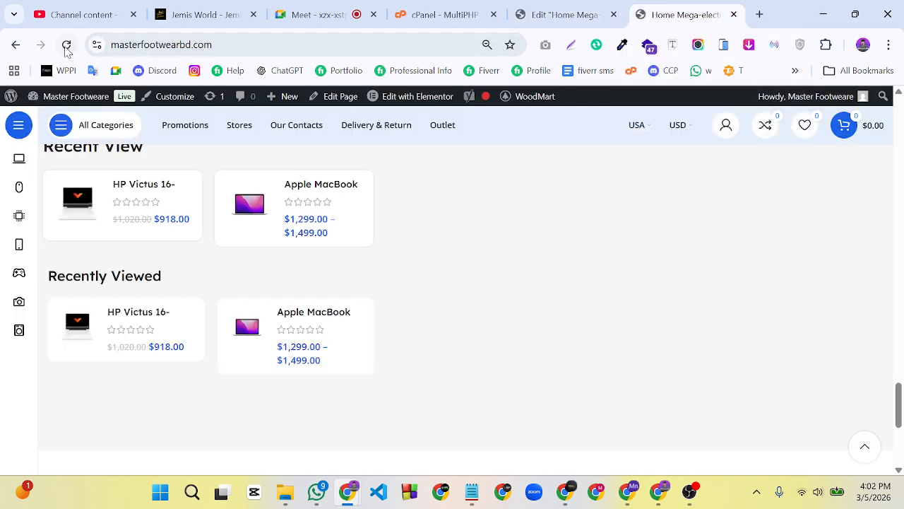
{"action": "left_click", "coordinate": [66, 45]}
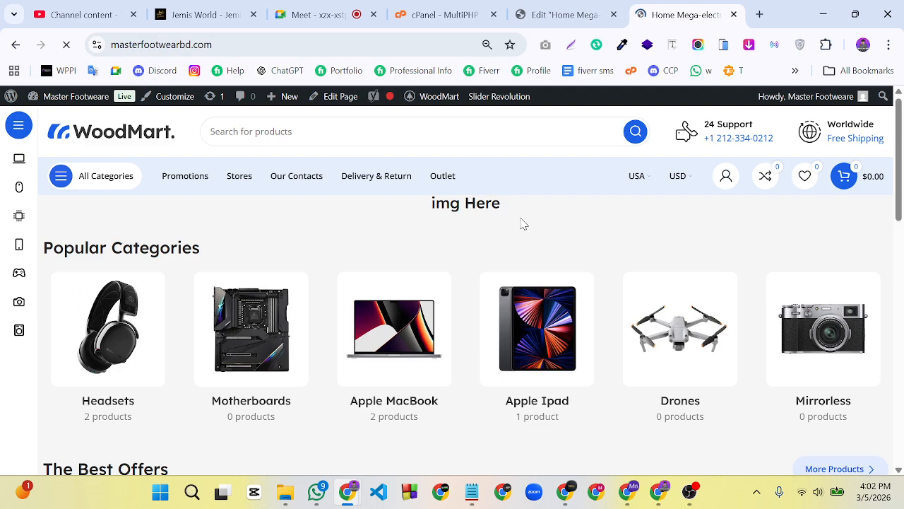
{"action": "scroll", "coordinate": [523, 224], "scroll_direction": "down", "scroll_amount": 10}
{"action": "scroll", "coordinate": [517, 250], "scroll_direction": "up", "scroll_amount": 4}
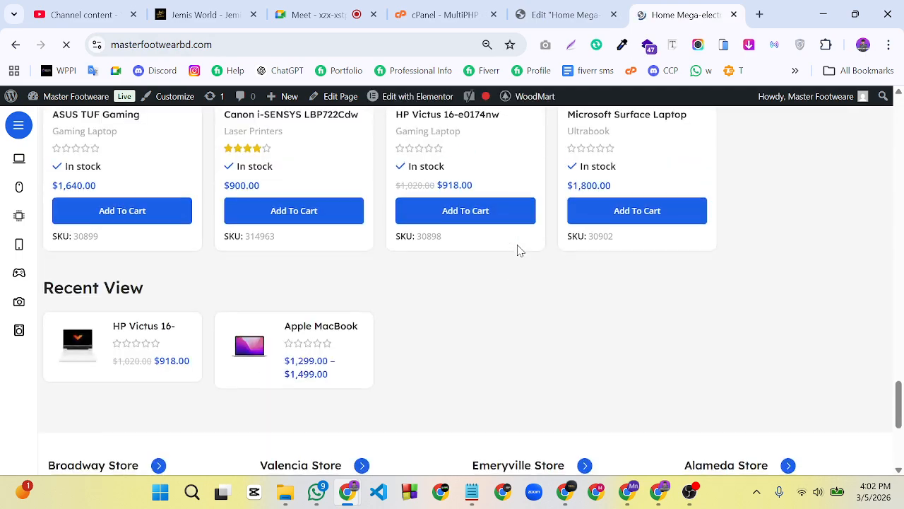
{"action": "scroll", "coordinate": [518, 250], "scroll_direction": "down", "scroll_amount": 1}
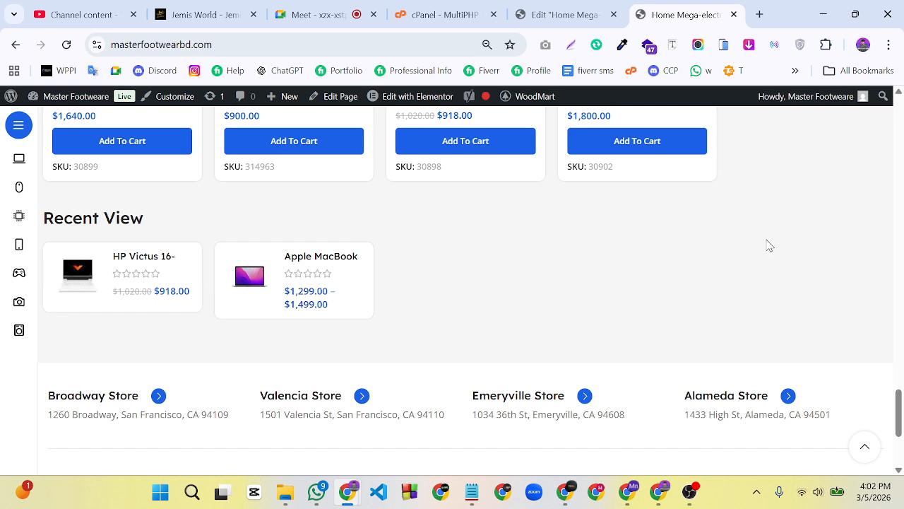
Open the Microsoft Surface Laptop Studio product from the home page, review its purchase options and take one unit straight to checkout
{"action": "scroll", "coordinate": [898, 322], "scroll_direction": "up", "scroll_amount": 5}
{"action": "left_click", "coordinate": [627, 324]}
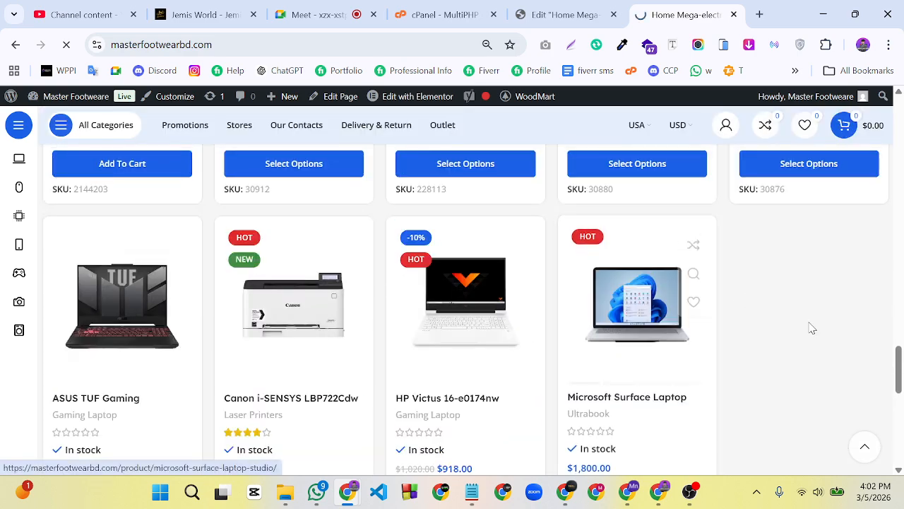
{"action": "scroll", "coordinate": [629, 307], "scroll_direction": "down", "scroll_amount": 4}
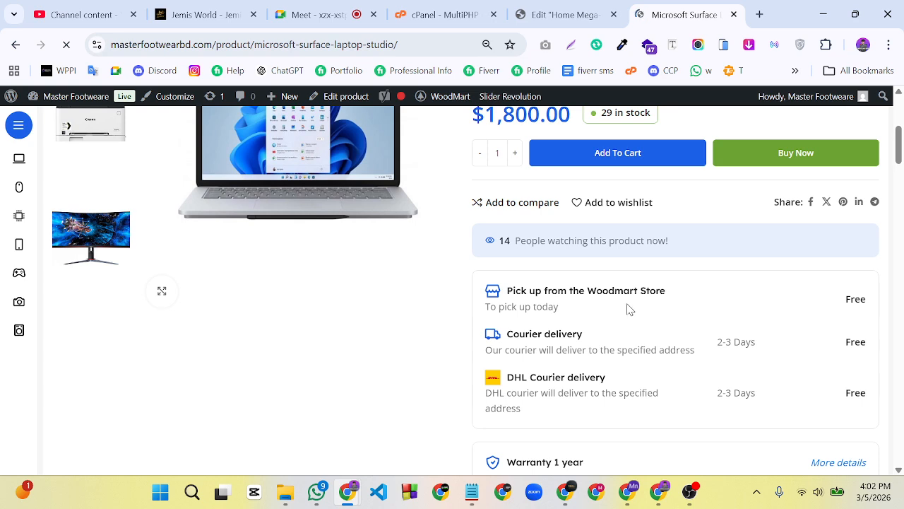
{"action": "scroll", "coordinate": [630, 309], "scroll_direction": "up", "scroll_amount": 1}
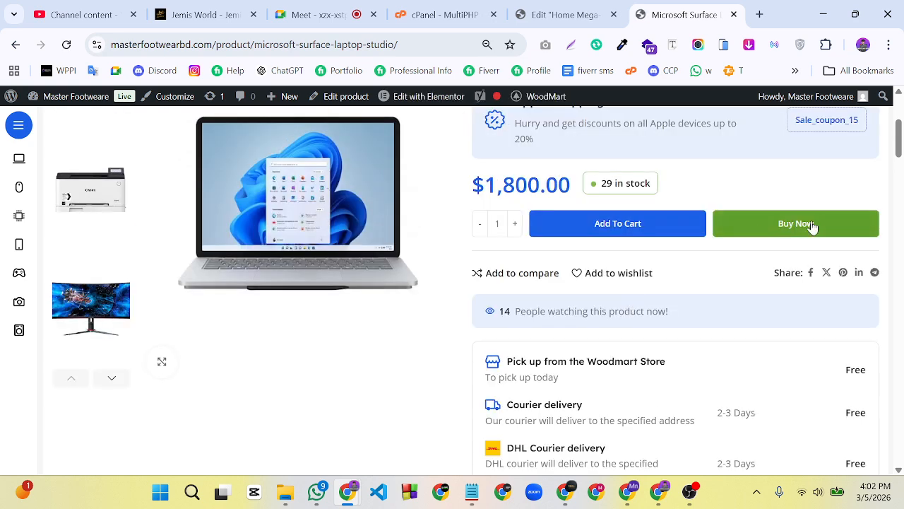
{"action": "scroll", "coordinate": [339, 285], "scroll_direction": "down", "scroll_amount": 7}
{"action": "scroll", "coordinate": [634, 283], "scroll_direction": "up", "scroll_amount": 5}
{"action": "scroll", "coordinate": [633, 283], "scroll_direction": "up", "scroll_amount": 1}
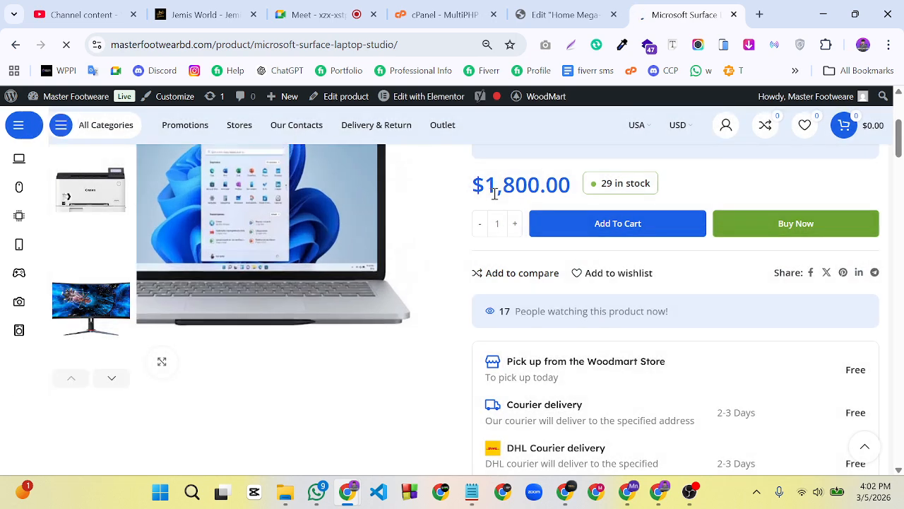
{"action": "left_click", "coordinate": [551, 233]}
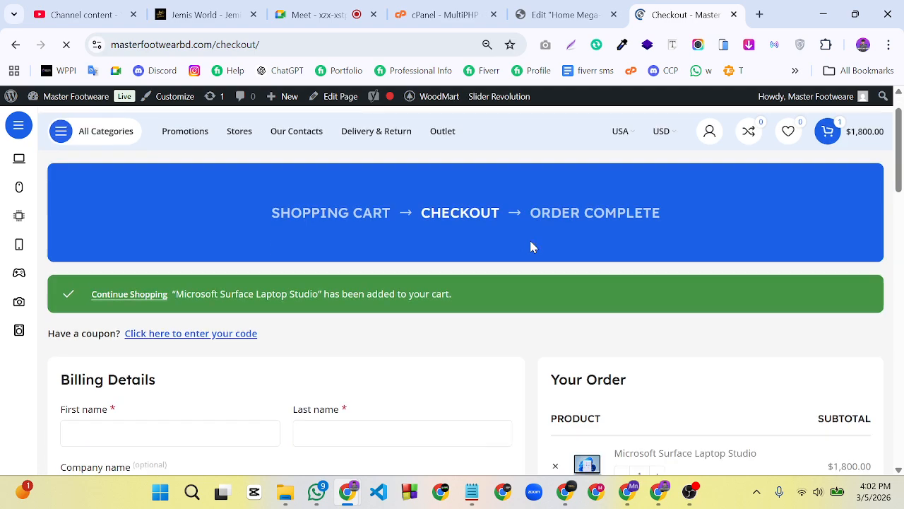
Review the checkout page's Billing Details, Your Order and Payment Information sections
{"action": "scroll", "coordinate": [359, 228], "scroll_direction": "down", "scroll_amount": 8}
{"action": "scroll", "coordinate": [339, 229], "scroll_direction": "up", "scroll_amount": 5}
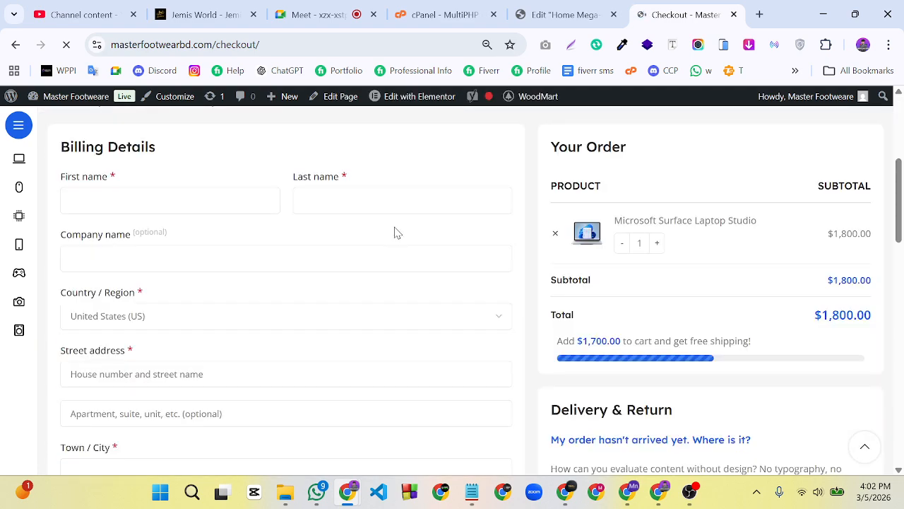
{"action": "scroll", "coordinate": [399, 230], "scroll_direction": "up", "scroll_amount": 4}
{"action": "scroll", "coordinate": [407, 230], "scroll_direction": "down", "scroll_amount": 11}
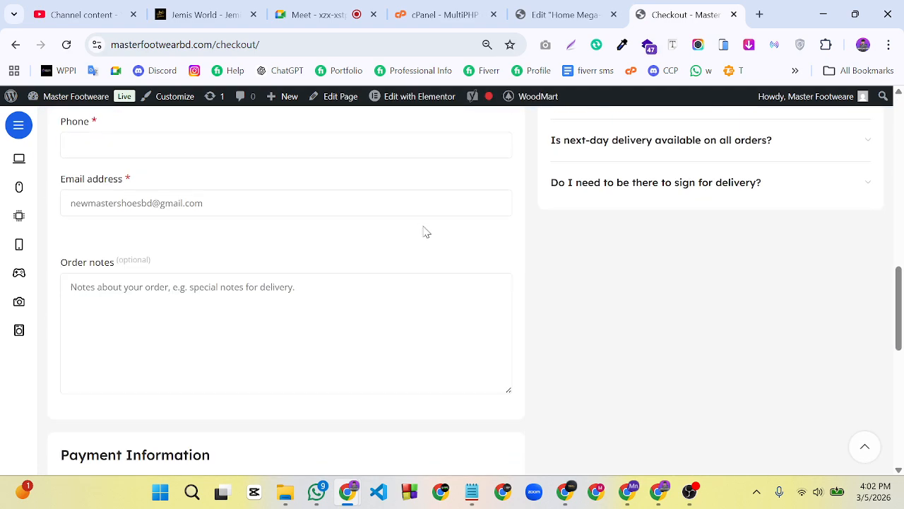
{"action": "scroll", "coordinate": [438, 230], "scroll_direction": "down", "scroll_amount": 7}
{"action": "scroll", "coordinate": [454, 228], "scroll_direction": "up", "scroll_amount": 4}
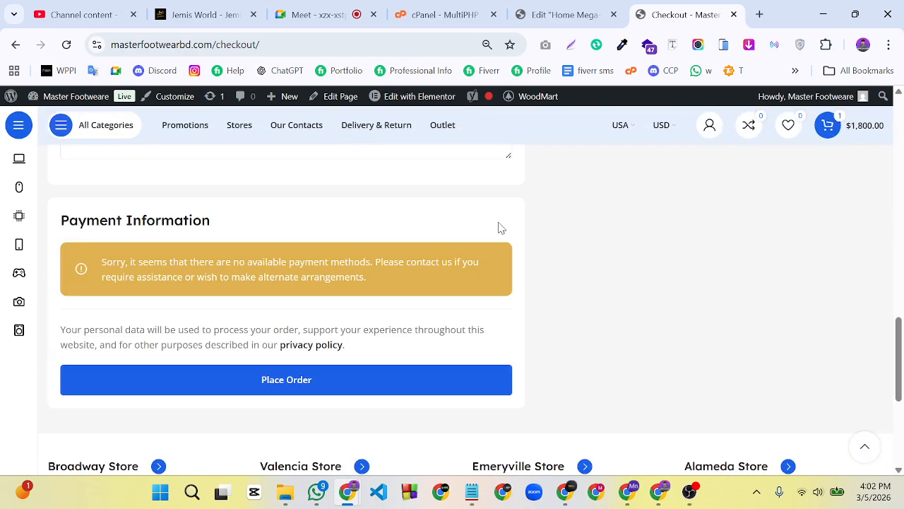
{"action": "scroll", "coordinate": [503, 229], "scroll_direction": "up", "scroll_amount": 9}
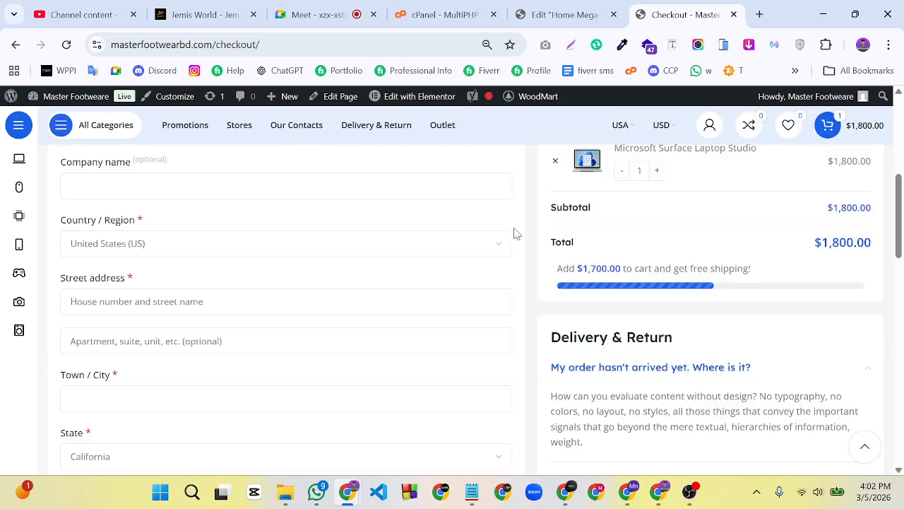
Examine the Delivery & Return questions and the free-shipping progress bar beside the checkout form
{"action": "scroll", "coordinate": [514, 233], "scroll_direction": "down", "scroll_amount": 2}
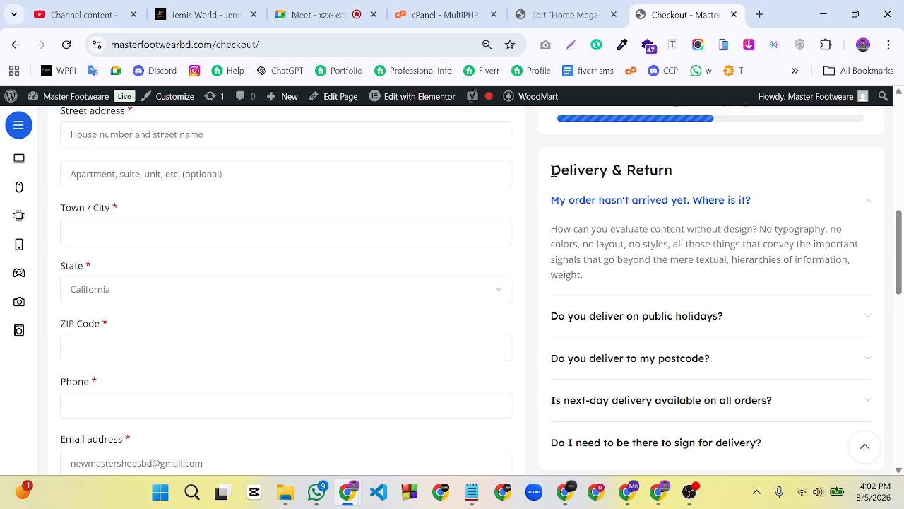
{"action": "left_click_drag", "start_coordinate": [551, 170], "coordinate": [587, 277]}
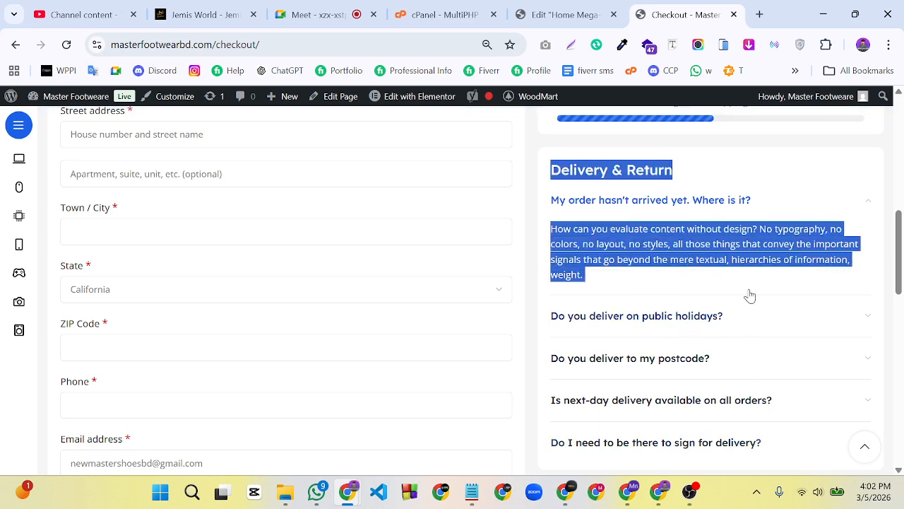
{"action": "scroll", "coordinate": [742, 276], "scroll_direction": "up", "scroll_amount": 1}
{"action": "left_click", "coordinate": [742, 232]}
{"action": "scroll", "coordinate": [706, 236], "scroll_direction": "up", "scroll_amount": 1}
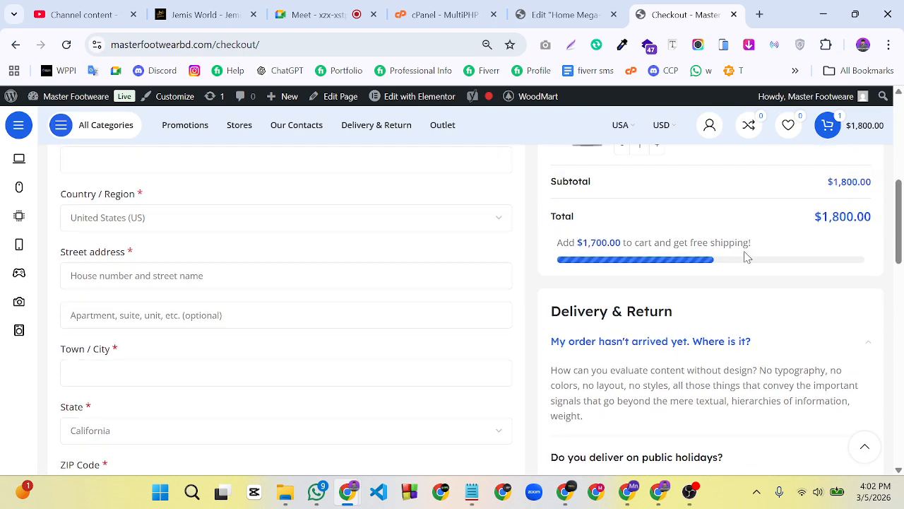
{"action": "scroll", "coordinate": [747, 257], "scroll_direction": "up", "scroll_amount": 8}
{"action": "scroll", "coordinate": [733, 254], "scroll_direction": "down", "scroll_amount": 10}
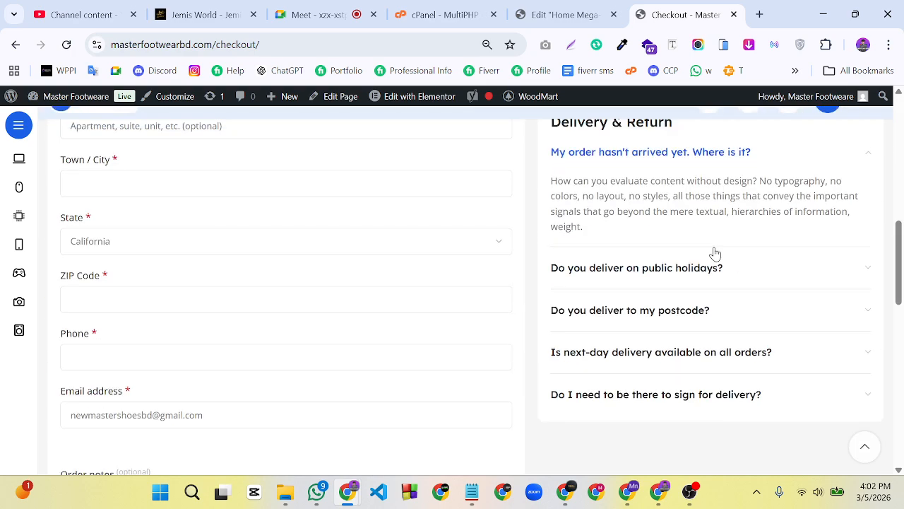
Open the first listed Mega electronics checkout layout in Elementor, inspect its two containers around Delivery & Return, and go back to the checkout page
{"action": "scroll", "coordinate": [715, 255], "scroll_direction": "down", "scroll_amount": 5}
{"action": "scroll", "coordinate": [714, 256], "scroll_direction": "up", "scroll_amount": 12}
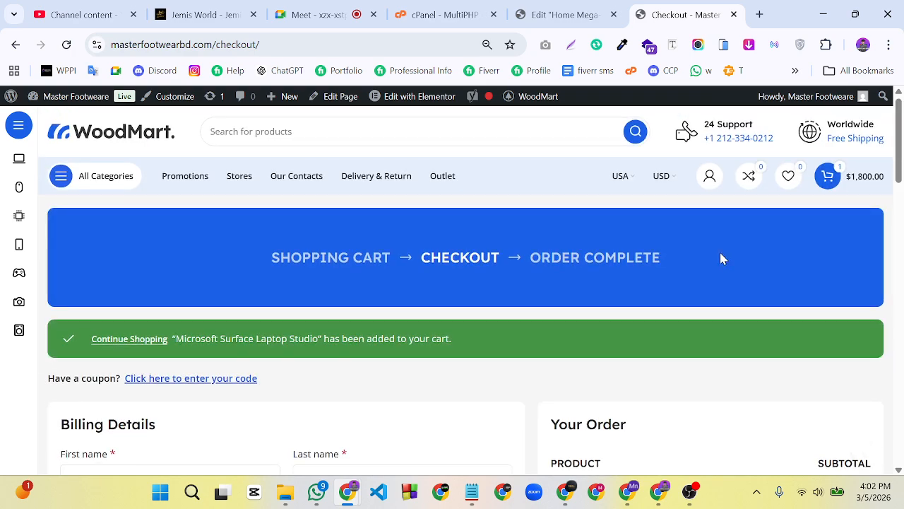
{"action": "mouse_move", "coordinate": [413, 104]}
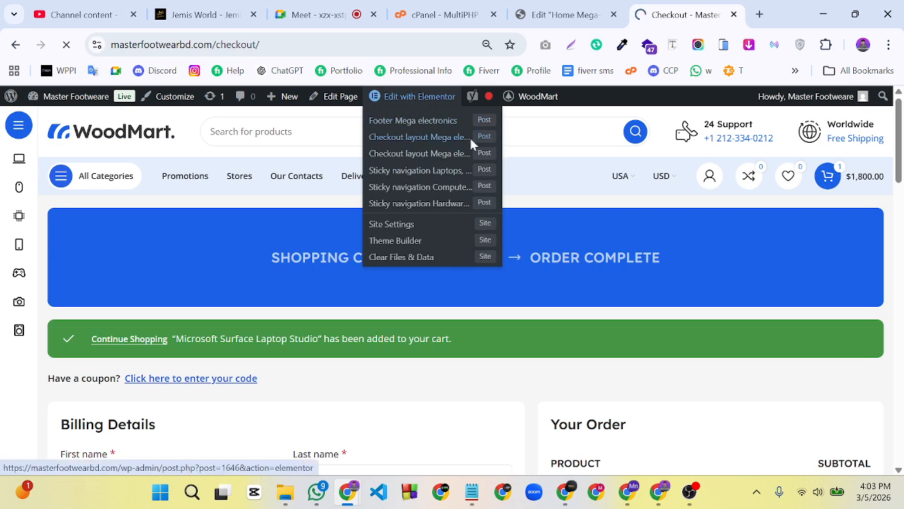
{"action": "left_click", "coordinate": [441, 140]}
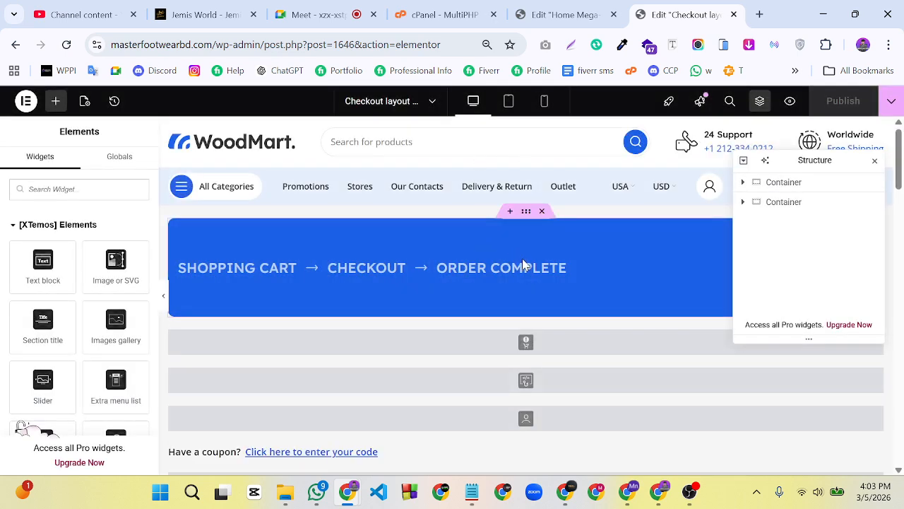
{"action": "scroll", "coordinate": [558, 283], "scroll_direction": "down", "scroll_amount": 4}
{"action": "scroll", "coordinate": [556, 284], "scroll_direction": "down", "scroll_amount": 3}
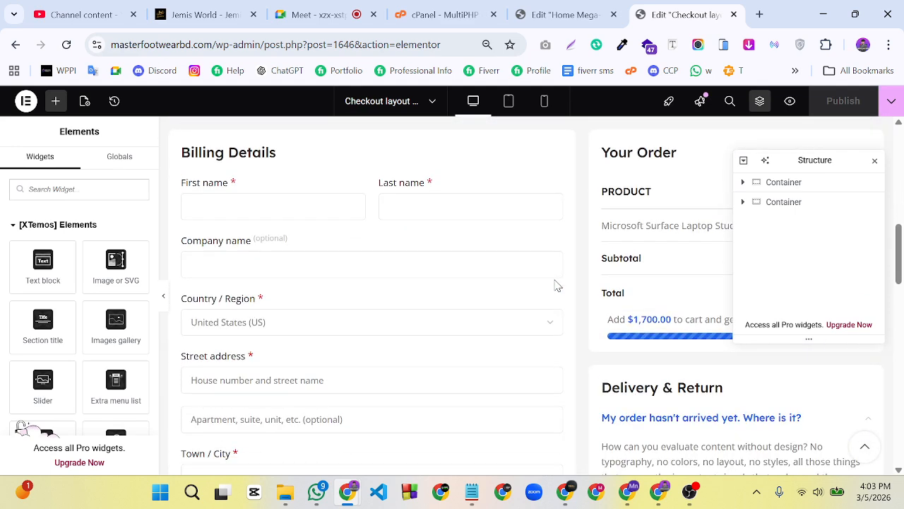
{"action": "scroll", "coordinate": [635, 212], "scroll_direction": "down", "scroll_amount": 3}
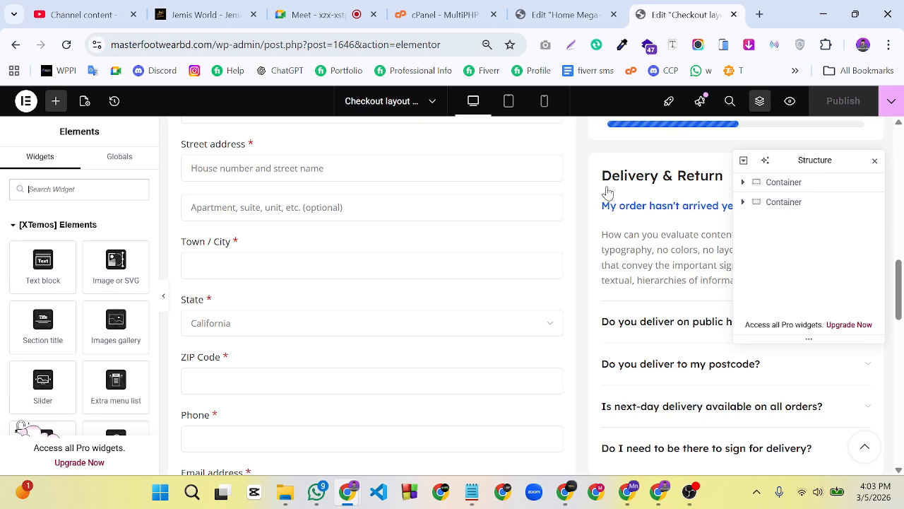
{"action": "left_click", "coordinate": [763, 205]}
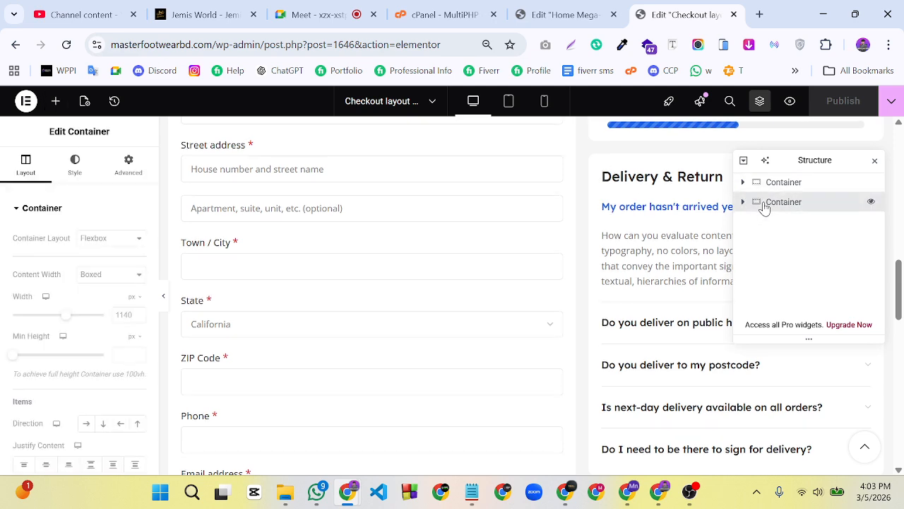
{"action": "scroll", "coordinate": [683, 238], "scroll_direction": "down", "scroll_amount": 5}
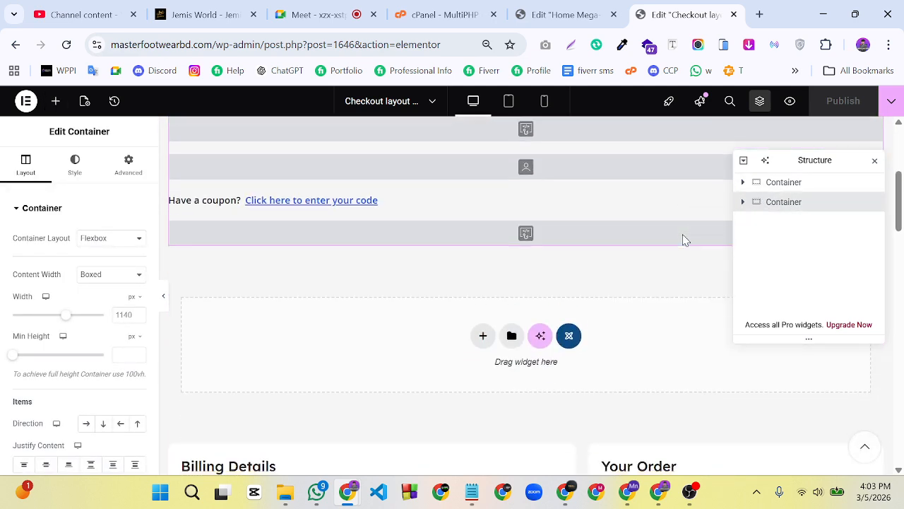
{"action": "scroll", "coordinate": [682, 238], "scroll_direction": "up", "scroll_amount": 2}
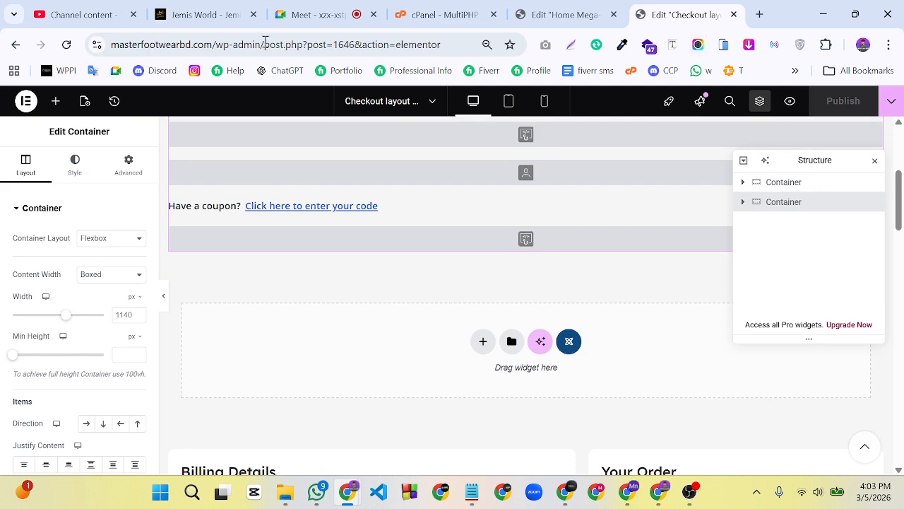
{"action": "left_click", "coordinate": [15, 45]}
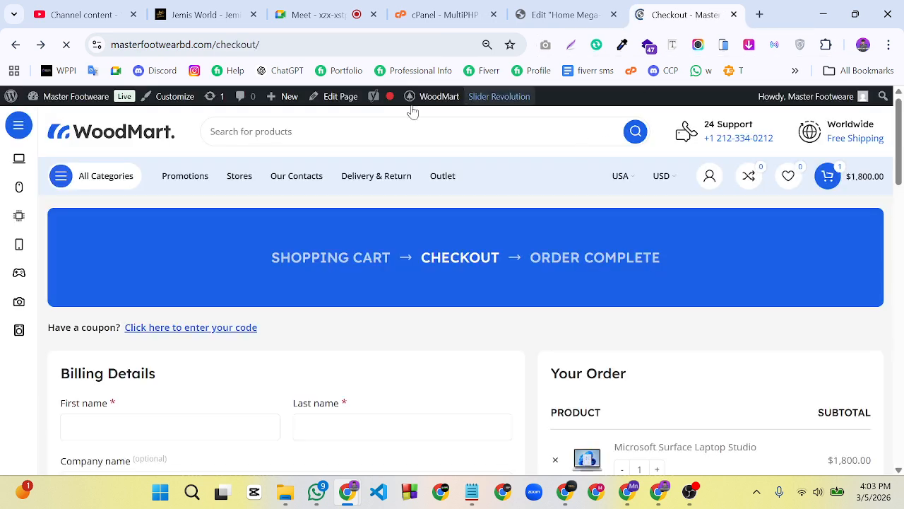
Open the second listed Mega electronics checkout layout in Elementor and locate the Delivery & Return section
{"action": "mouse_move", "coordinate": [403, 100]}
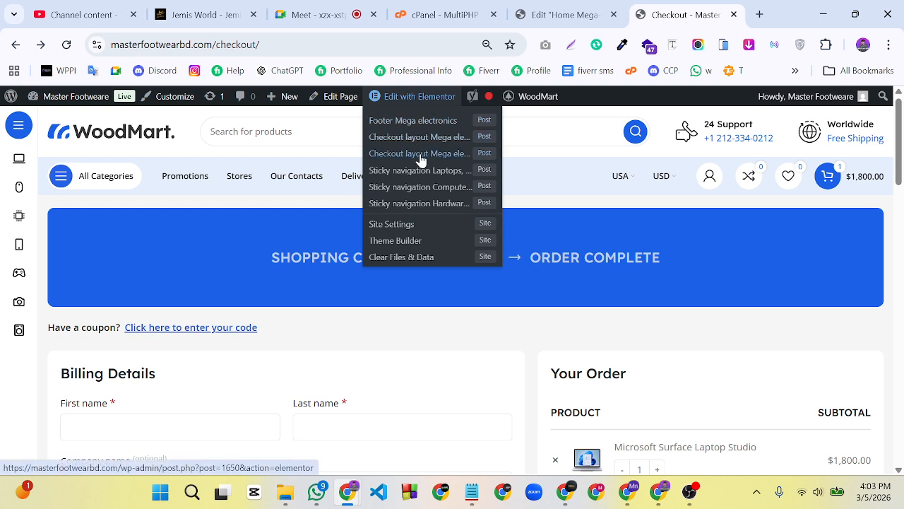
{"action": "left_click", "coordinate": [446, 154]}
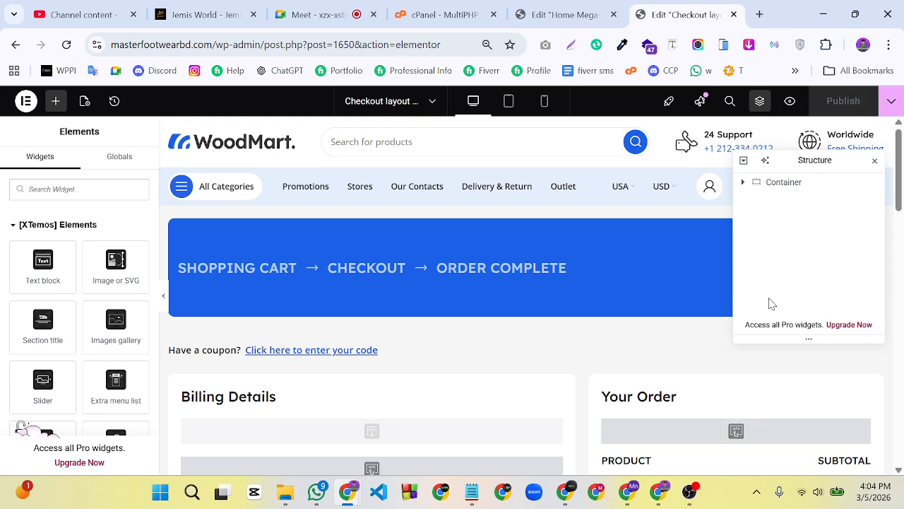
{"action": "scroll", "coordinate": [586, 293], "scroll_direction": "down", "scroll_amount": 3}
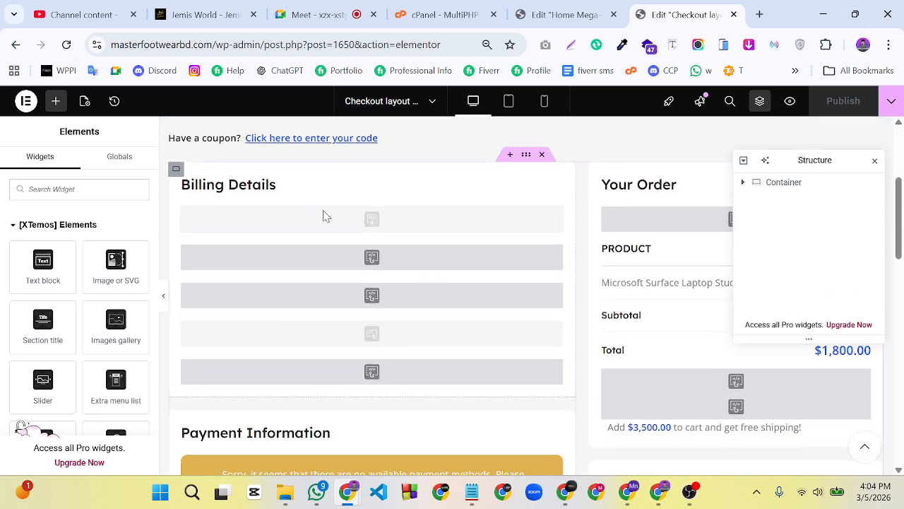
{"action": "scroll", "coordinate": [339, 233], "scroll_direction": "down", "scroll_amount": 3}
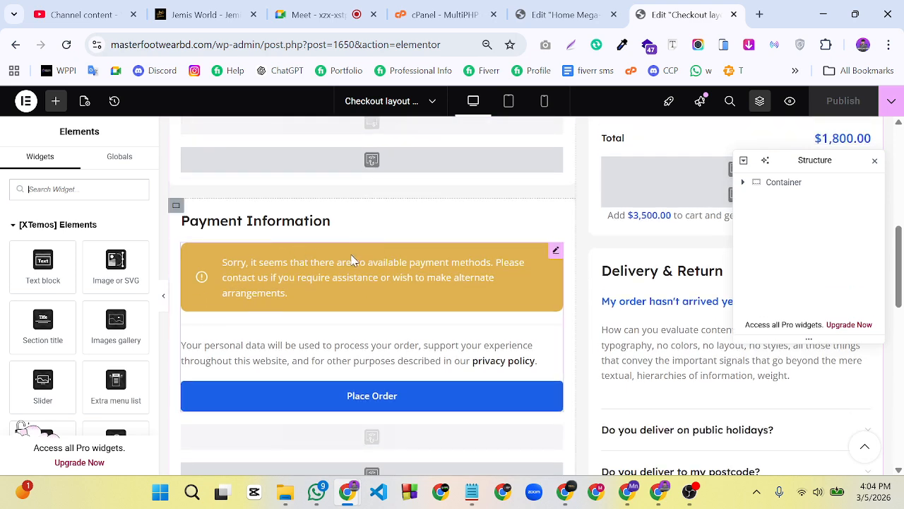
{"action": "scroll", "coordinate": [352, 260], "scroll_direction": "down", "scroll_amount": 2}
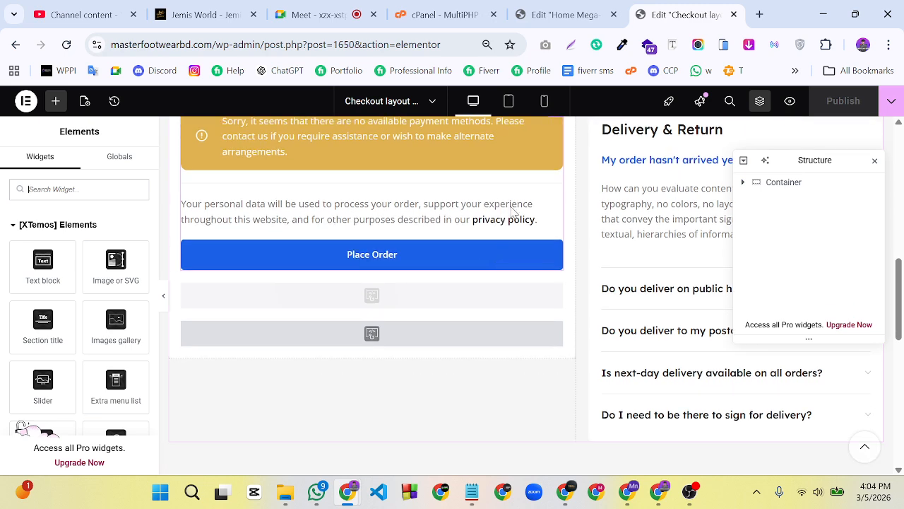
{"action": "scroll", "coordinate": [551, 224], "scroll_direction": "down", "scroll_amount": 1}
{"action": "scroll", "coordinate": [593, 228], "scroll_direction": "up", "scroll_amount": 3}
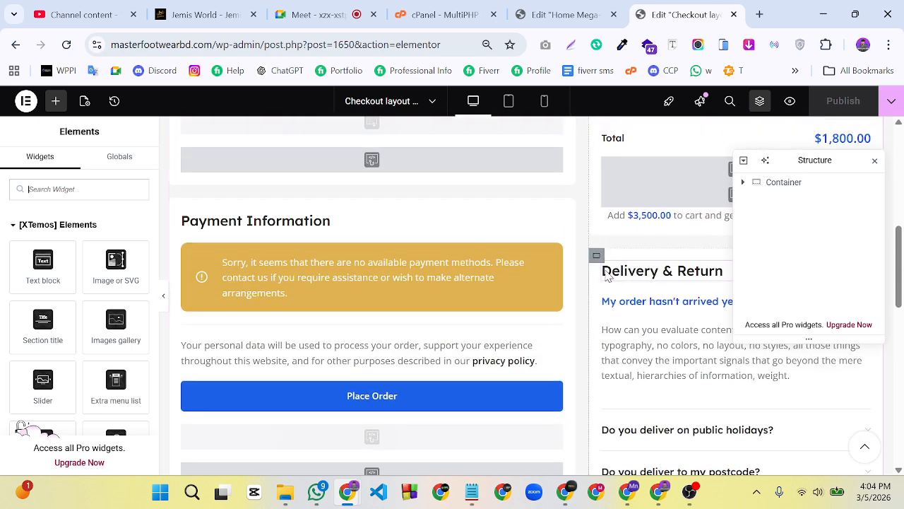
Delete the container holding the Delivery & Return questions from the checkout layout
{"action": "left_click", "coordinate": [597, 257]}
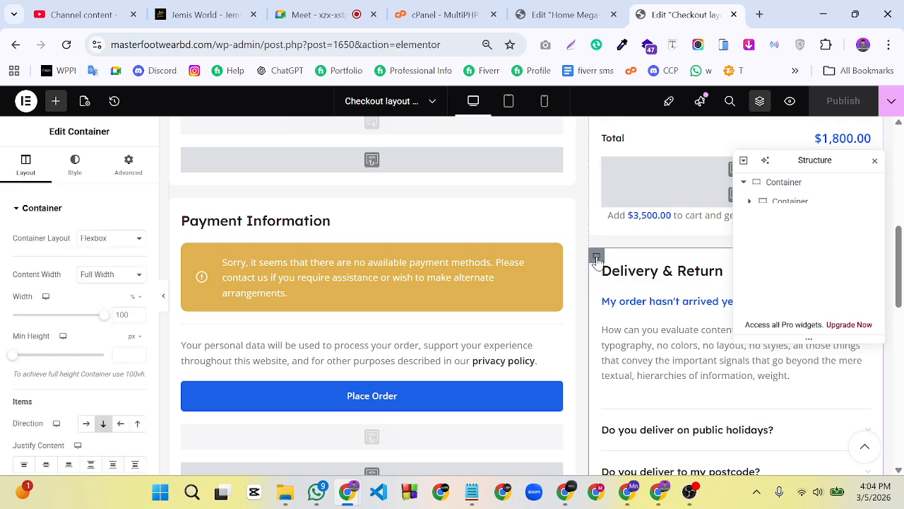
{"action": "right_click", "coordinate": [597, 258]}
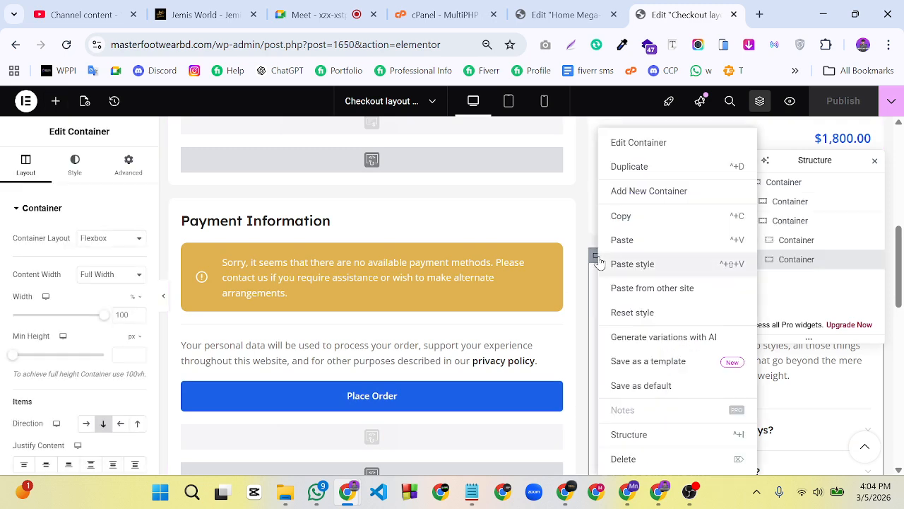
{"action": "left_click", "coordinate": [793, 260]}
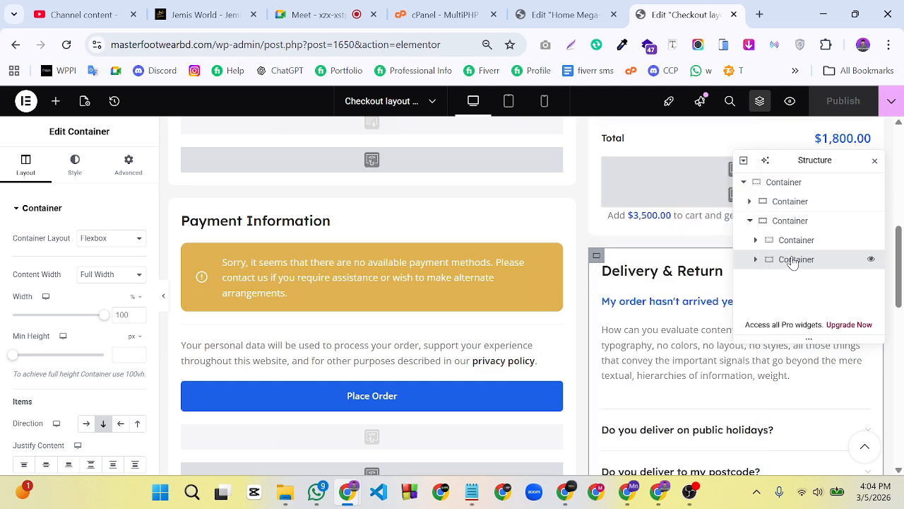
{"action": "right_click", "coordinate": [792, 261]}
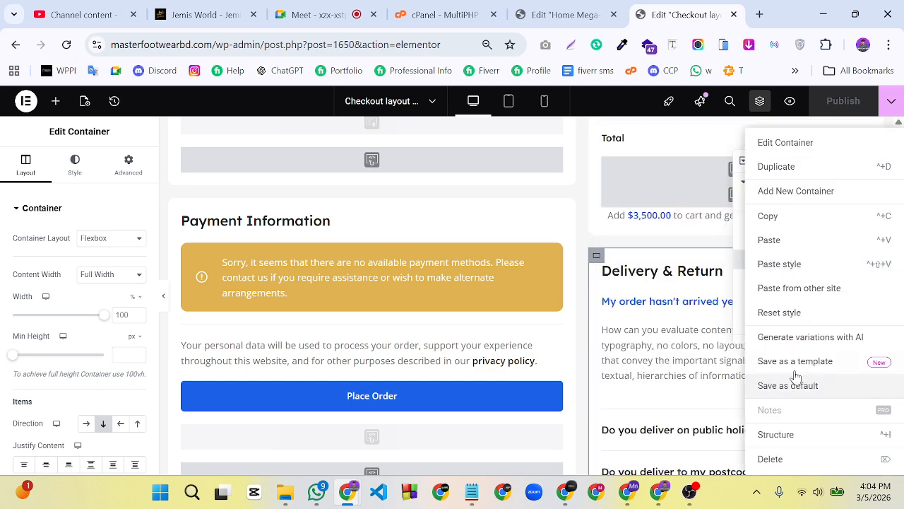
{"action": "left_click", "coordinate": [782, 461]}
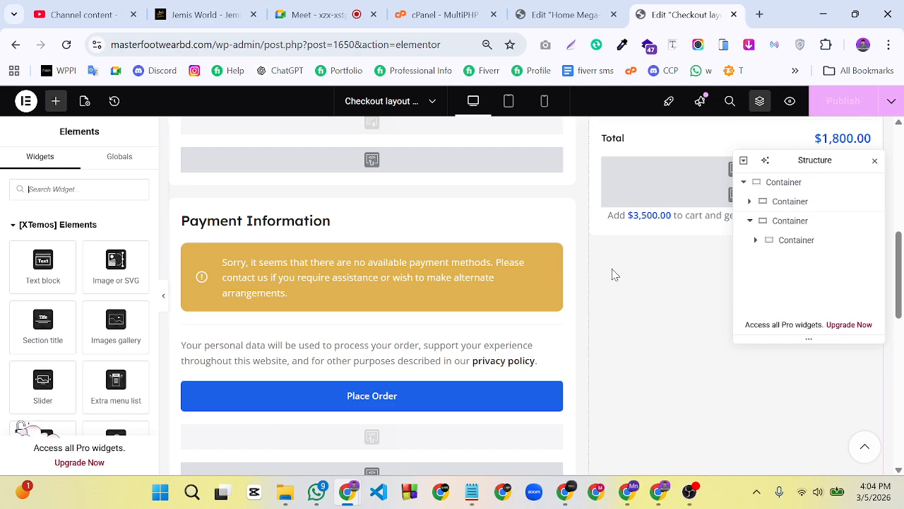
Publish the checkout layout and check the remaining Billing Details, Payment Information and Your Order sections
{"action": "scroll", "coordinate": [613, 272], "scroll_direction": "down", "scroll_amount": 10}
{"action": "scroll", "coordinate": [612, 273], "scroll_direction": "up", "scroll_amount": 10}
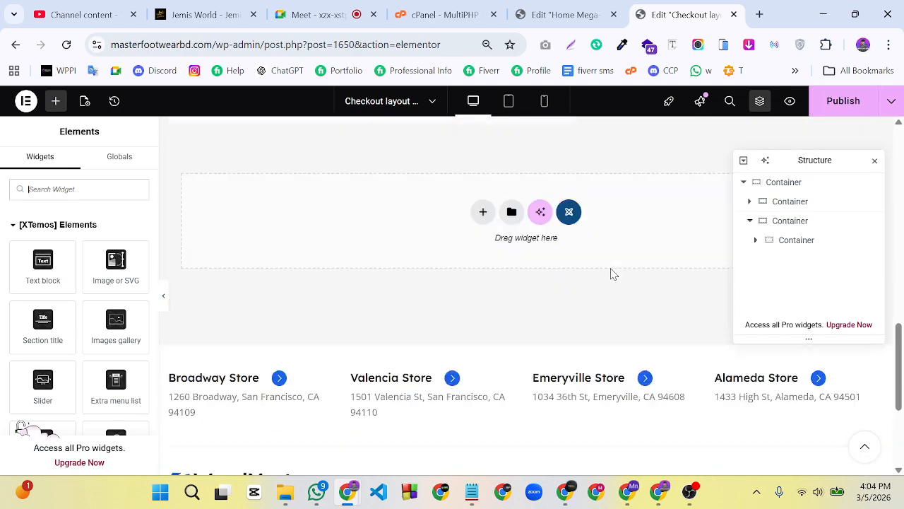
{"action": "scroll", "coordinate": [641, 269], "scroll_direction": "up", "scroll_amount": 4}
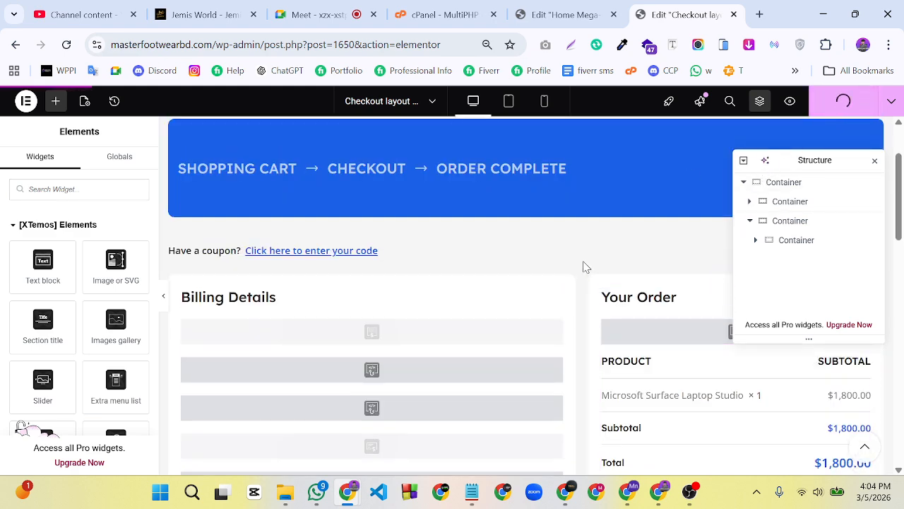
{"action": "scroll", "coordinate": [586, 290], "scroll_direction": "down", "scroll_amount": 1}
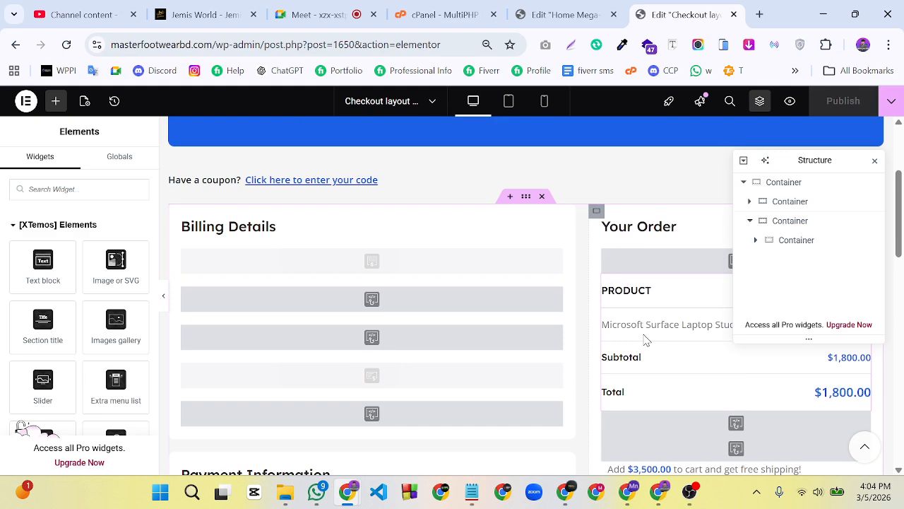
{"action": "scroll", "coordinate": [645, 336], "scroll_direction": "down", "scroll_amount": 4}
{"action": "scroll", "coordinate": [646, 337], "scroll_direction": "up", "scroll_amount": 3}
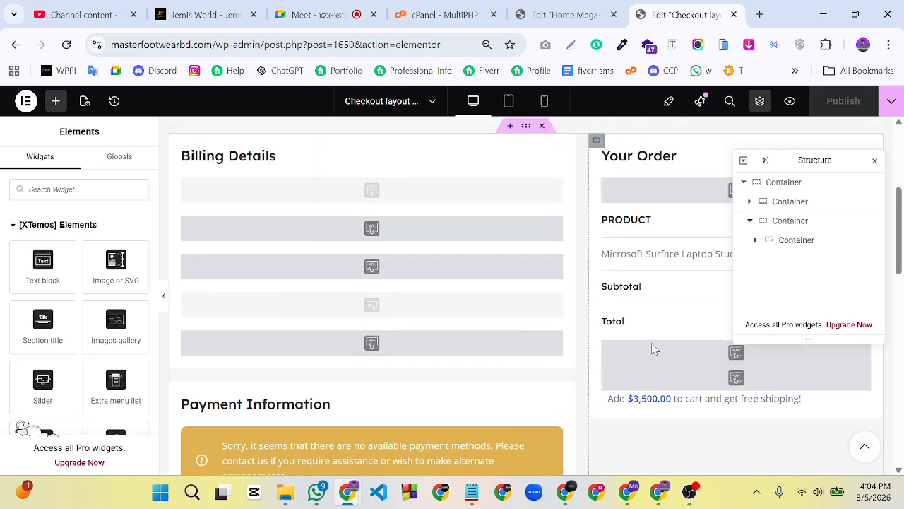
{"action": "scroll", "coordinate": [698, 403], "scroll_direction": "up", "scroll_amount": 2}
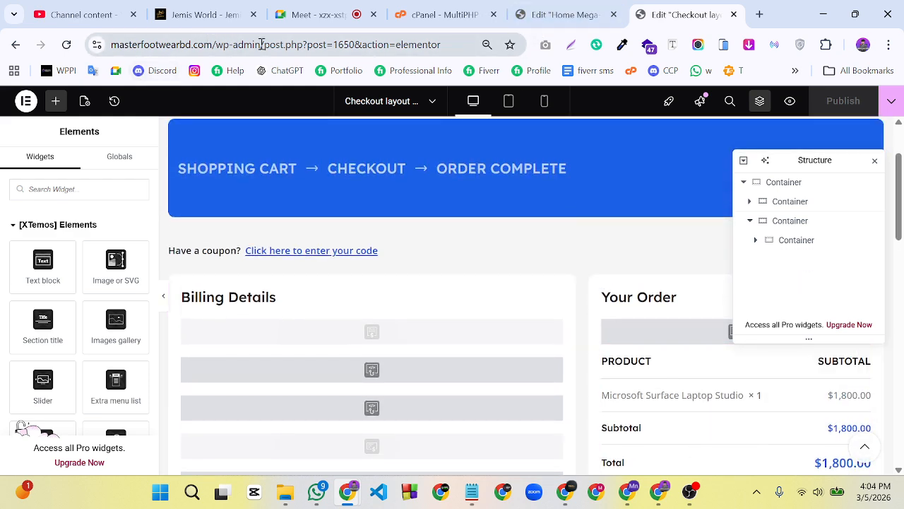
Preview the checkout layout and review it from the billing form and order summary down to the footer
{"action": "left_click", "coordinate": [530, 12]}
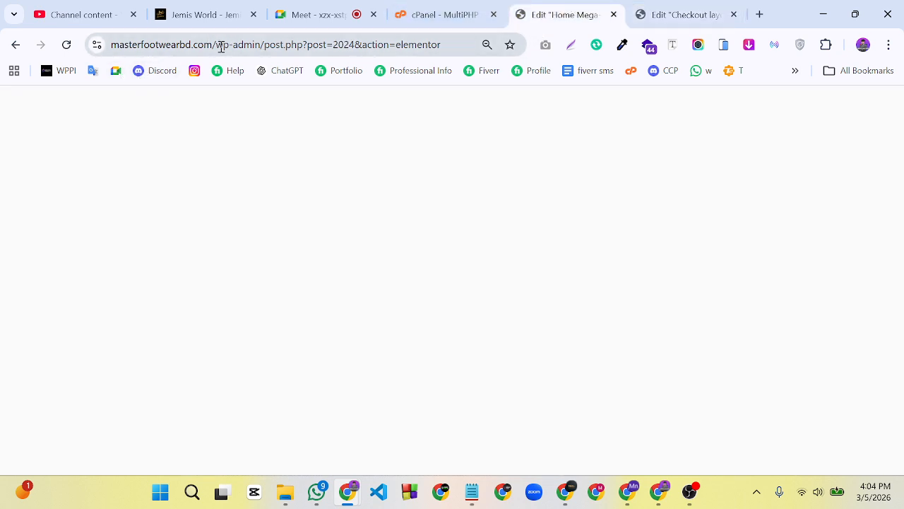
{"action": "left_click", "coordinate": [683, 13]}
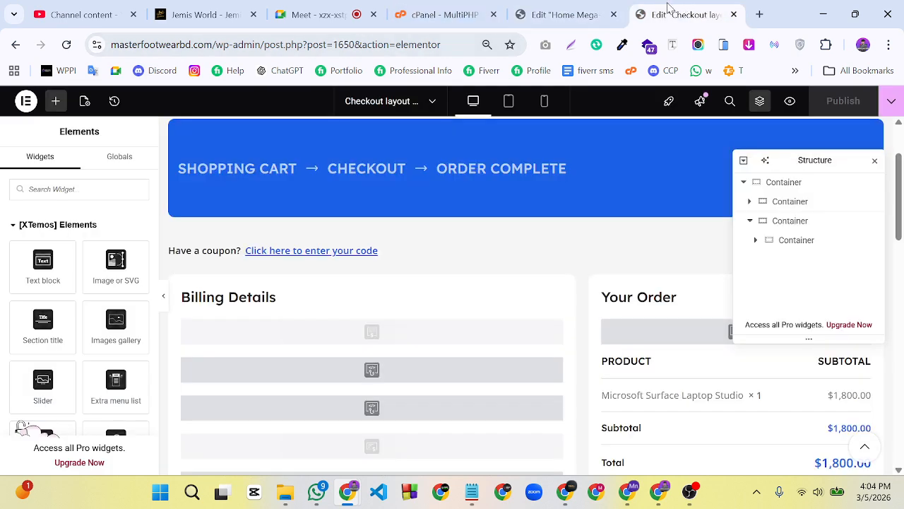
{"action": "left_click", "coordinate": [790, 101]}
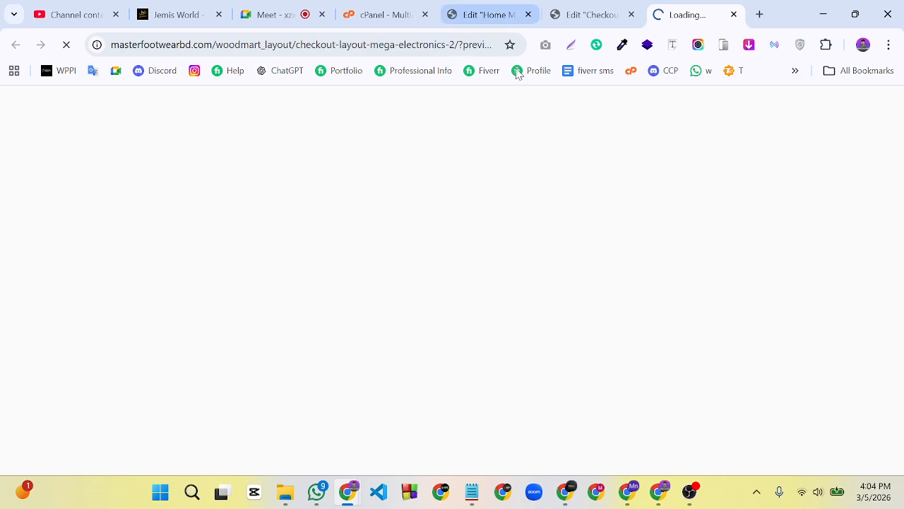
{"action": "scroll", "coordinate": [544, 141], "scroll_direction": "down", "scroll_amount": 4}
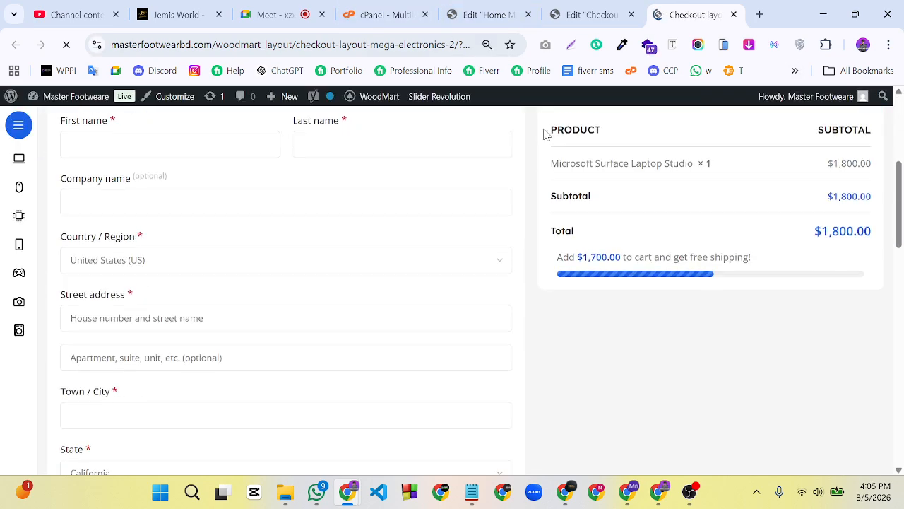
{"action": "scroll", "coordinate": [418, 291], "scroll_direction": "down", "scroll_amount": 10}
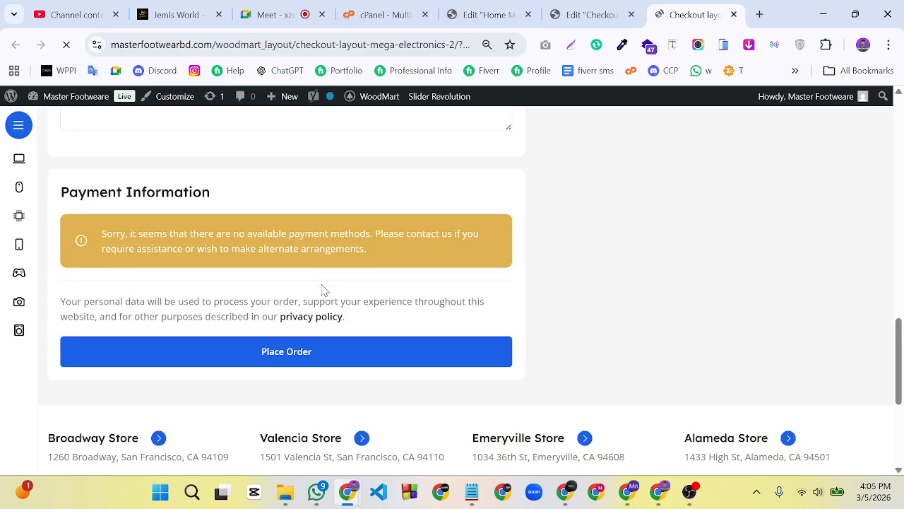
{"action": "scroll", "coordinate": [322, 289], "scroll_direction": "down", "scroll_amount": 2}
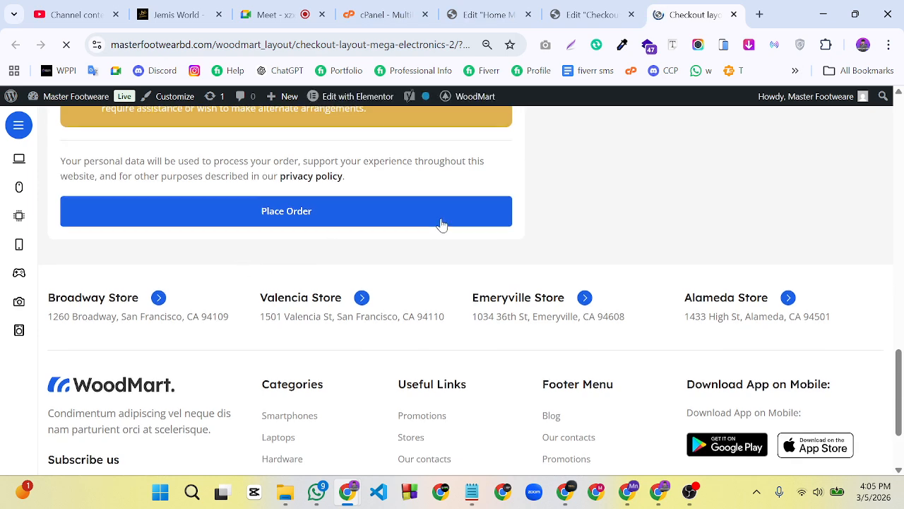
{"action": "scroll", "coordinate": [544, 232], "scroll_direction": "up", "scroll_amount": 10}
{"action": "scroll", "coordinate": [569, 231], "scroll_direction": "up", "scroll_amount": 3}
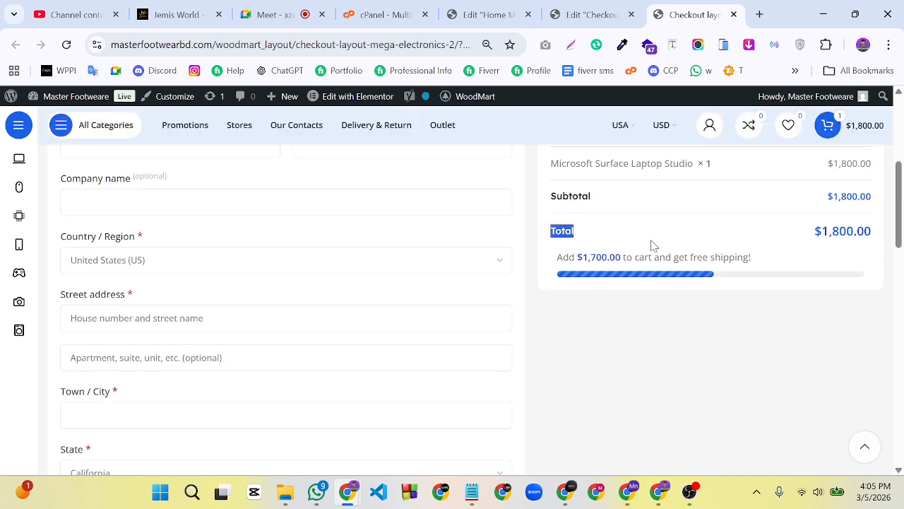
Highlight the free-shipping message under the order total to examine it
{"action": "left_click_drag", "start_coordinate": [654, 245], "coordinate": [777, 262]}
{"action": "left_click", "coordinate": [771, 261]}
{"action": "left_click_drag", "start_coordinate": [557, 263], "coordinate": [711, 273]}
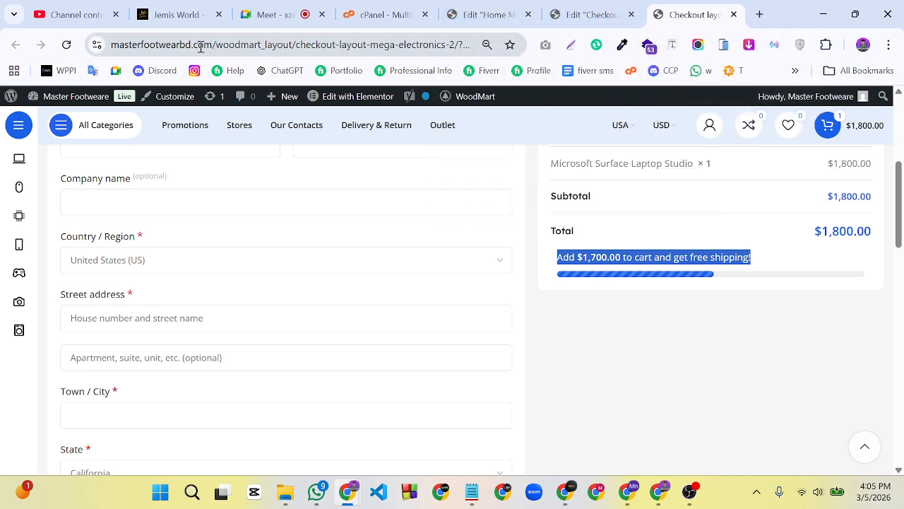
Load the store homepage at masterfootwearbd.com and add the AMD Ryzen 5 7600X to the cart
{"action": "left_click_drag", "start_coordinate": [216, 50], "coordinate": [558, 62]}
{"action": "type", "text": "https://masterfootwearbd.com/"}
{"action": "key", "text": "Return"}
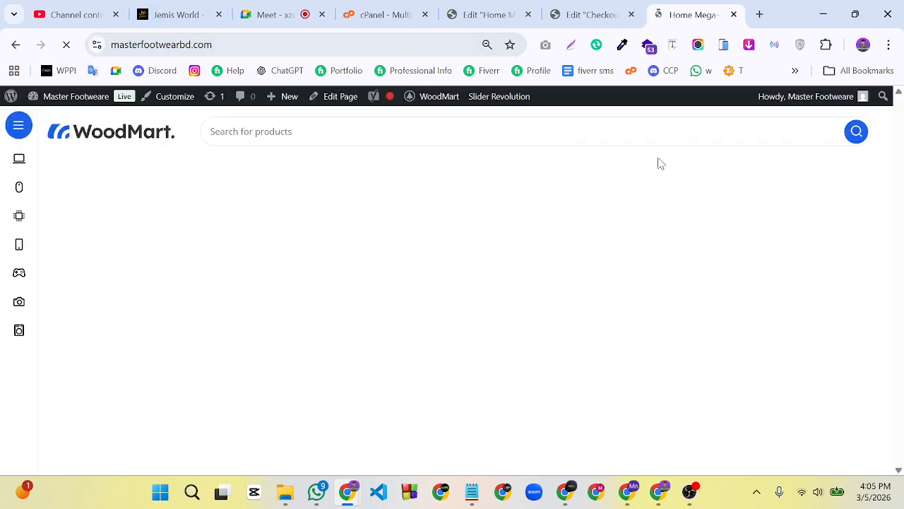
{"action": "scroll", "coordinate": [757, 278], "scroll_direction": "down", "scroll_amount": 7}
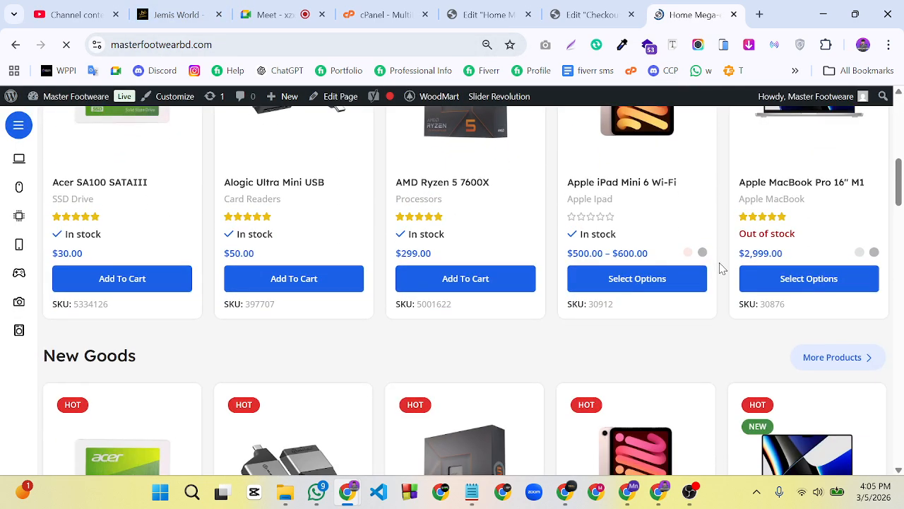
{"action": "left_click", "coordinate": [489, 288]}
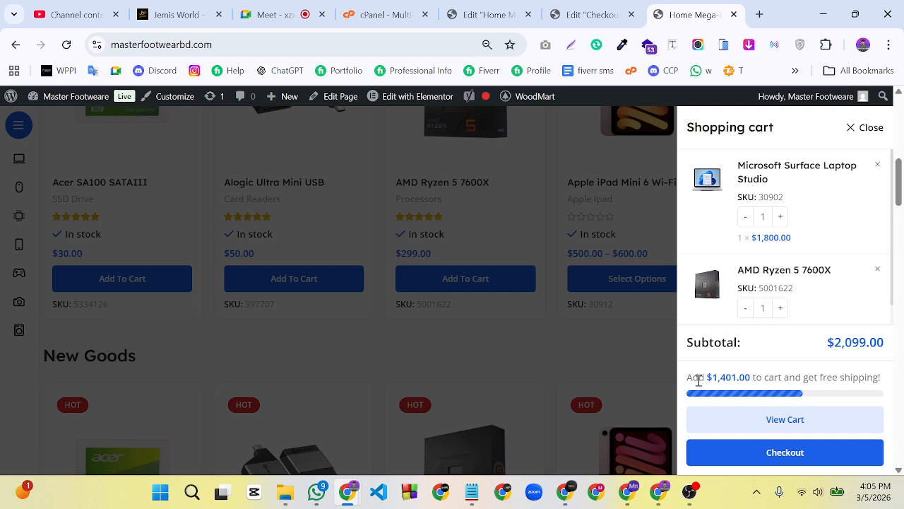
Examine the free-shipping message in the shopping cart and compare it with the order summary in the checkout layout editor
{"action": "left_click_drag", "start_coordinate": [698, 380], "coordinate": [818, 394]}
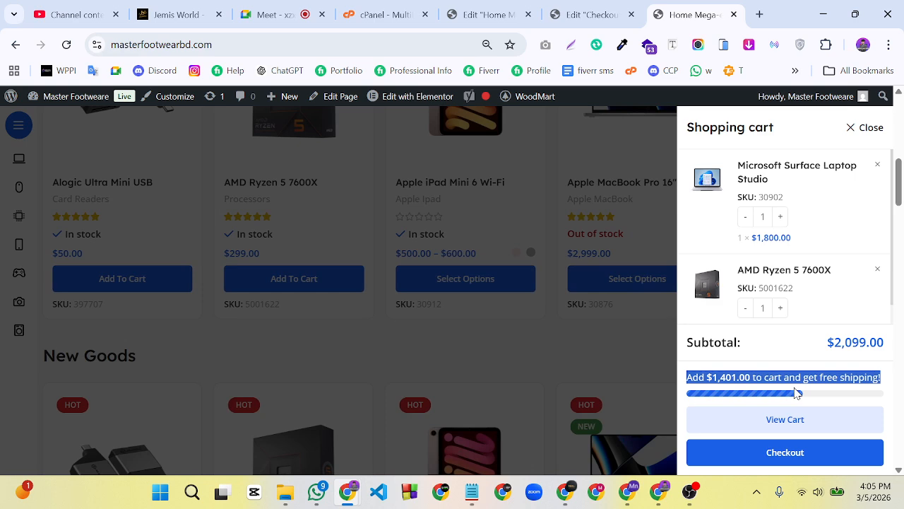
{"action": "left_click", "coordinate": [487, 14]}
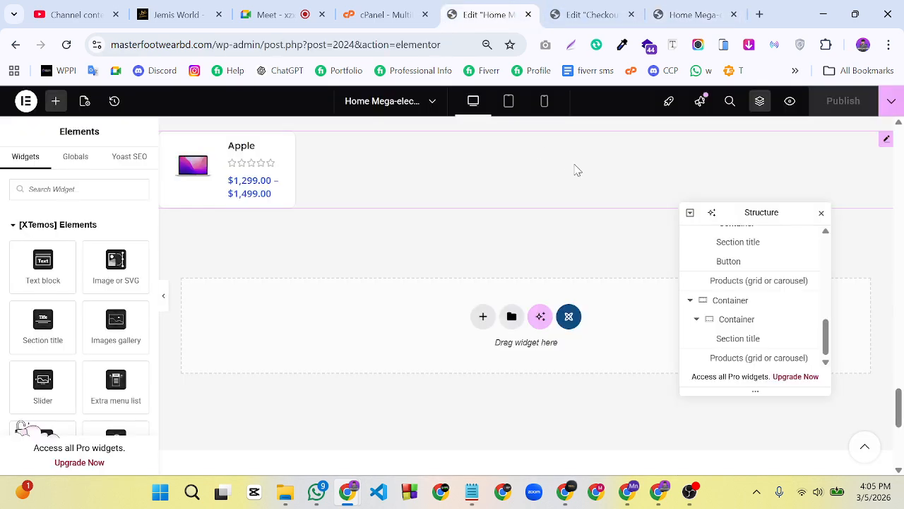
{"action": "left_click", "coordinate": [592, 14]}
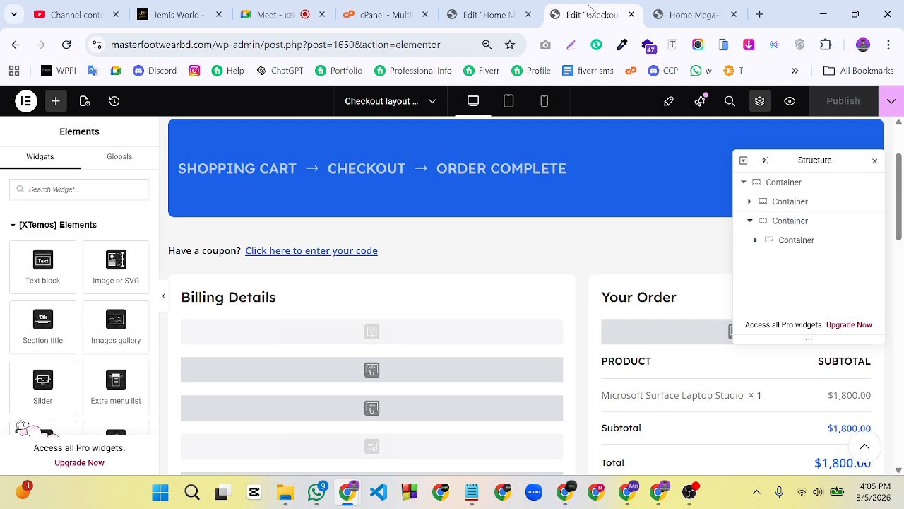
{"action": "left_click", "coordinate": [692, 14]}
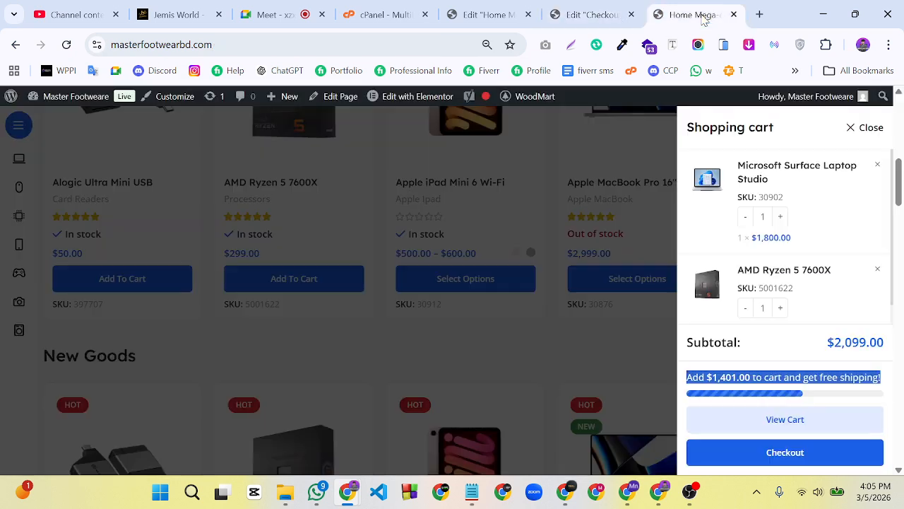
{"action": "left_click", "coordinate": [615, 12]}
{"action": "scroll", "coordinate": [700, 311], "scroll_direction": "down", "scroll_amount": 10}
{"action": "scroll", "coordinate": [692, 195], "scroll_direction": "up", "scroll_amount": 2}
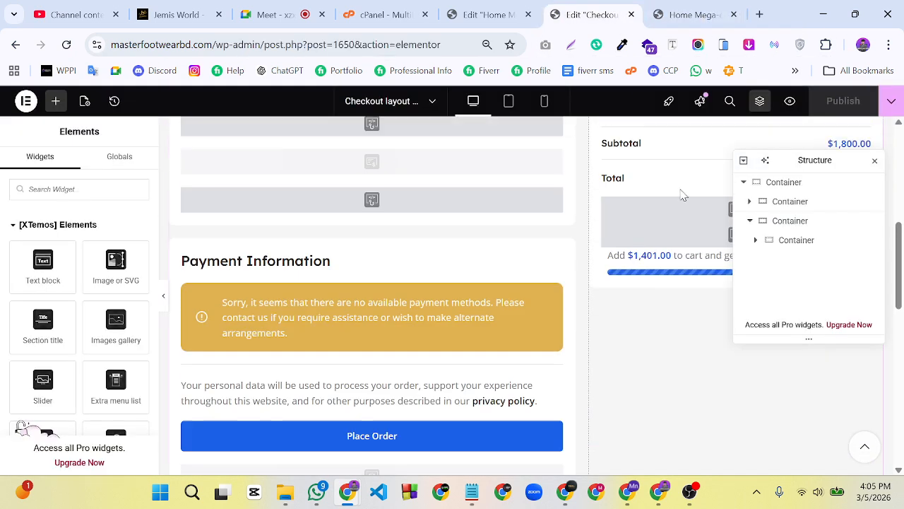
Leave the homepage editor and load the WordPress dashboard at masterfootwearbd.com/wp-admin/
{"action": "left_click", "coordinate": [504, 7]}
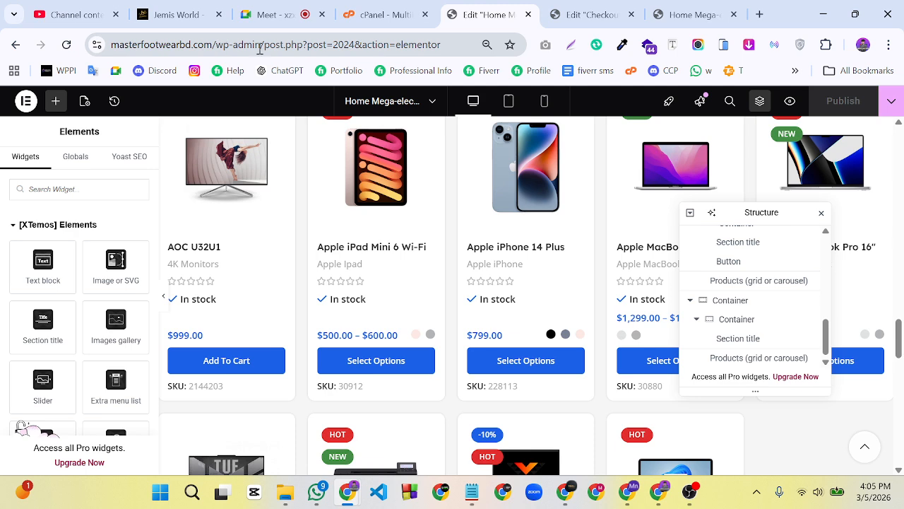
{"action": "left_click_drag", "start_coordinate": [266, 47], "coordinate": [534, 61]}
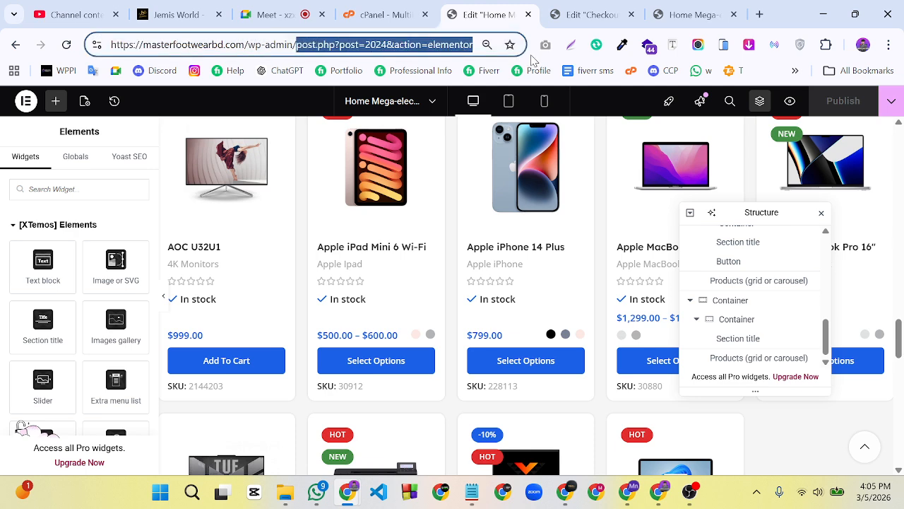
{"action": "key", "text": "BackSpace"}
{"action": "key", "text": "Return"}
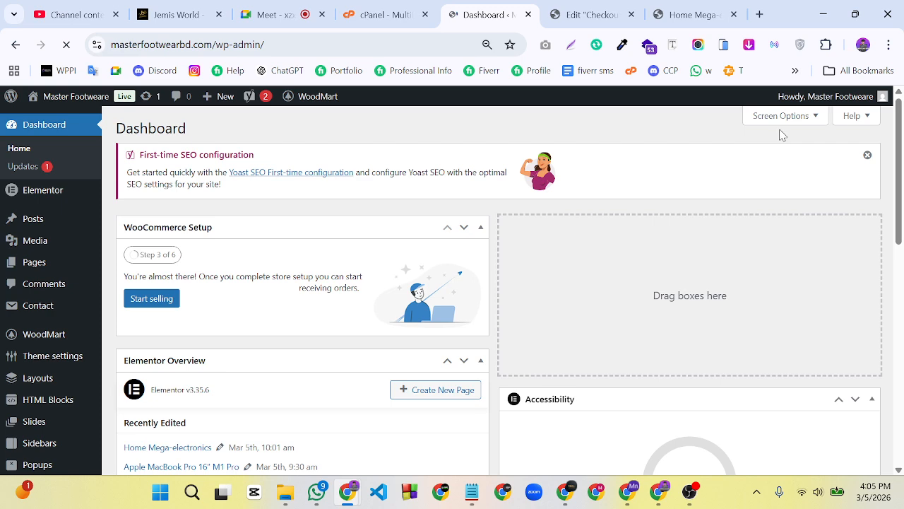
Dismiss the First-time SEO configuration notice and hide the Accessibility, Elementor Overview, WooCommerce Setup and both Yoast SEO dashboard boxes
{"action": "left_click", "coordinate": [868, 154]}
{"action": "left_click", "coordinate": [777, 116]}
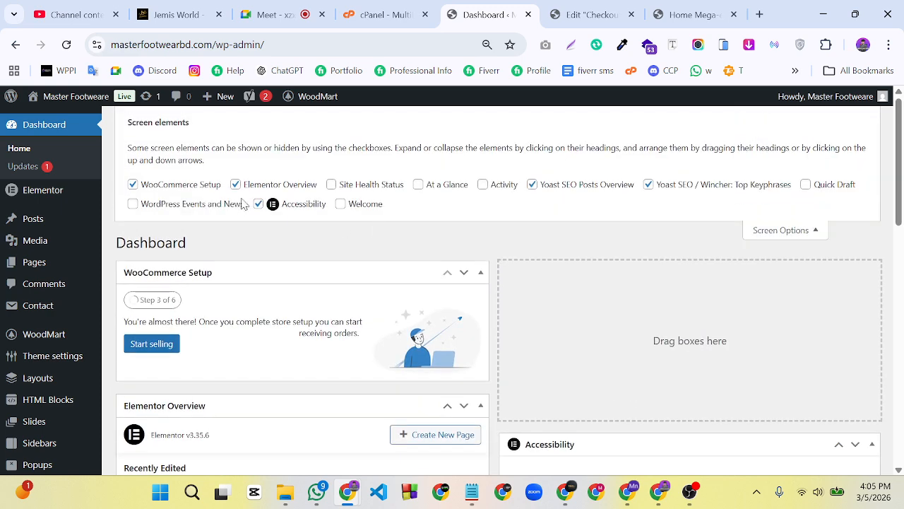
{"action": "left_click", "coordinate": [257, 204]}
{"action": "left_click", "coordinate": [236, 185]}
{"action": "left_click", "coordinate": [155, 188]}
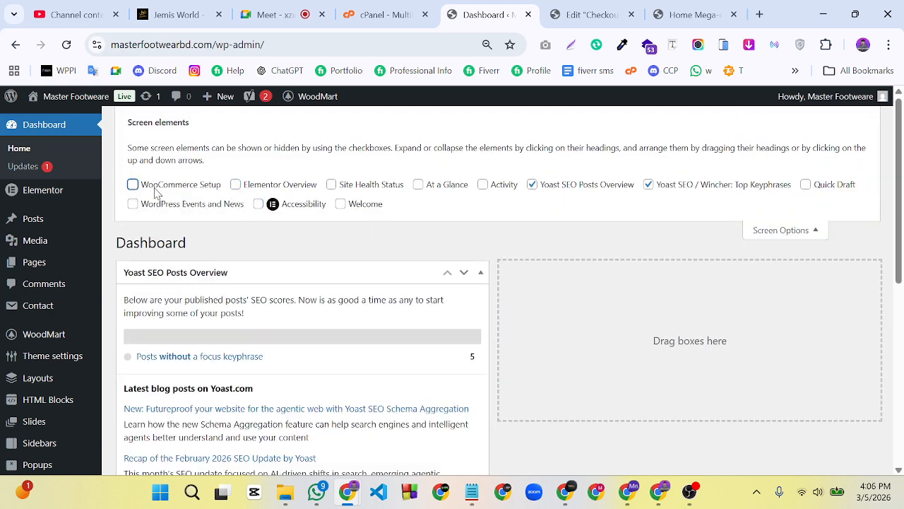
{"action": "left_click", "coordinate": [647, 186]}
{"action": "left_click", "coordinate": [597, 188]}
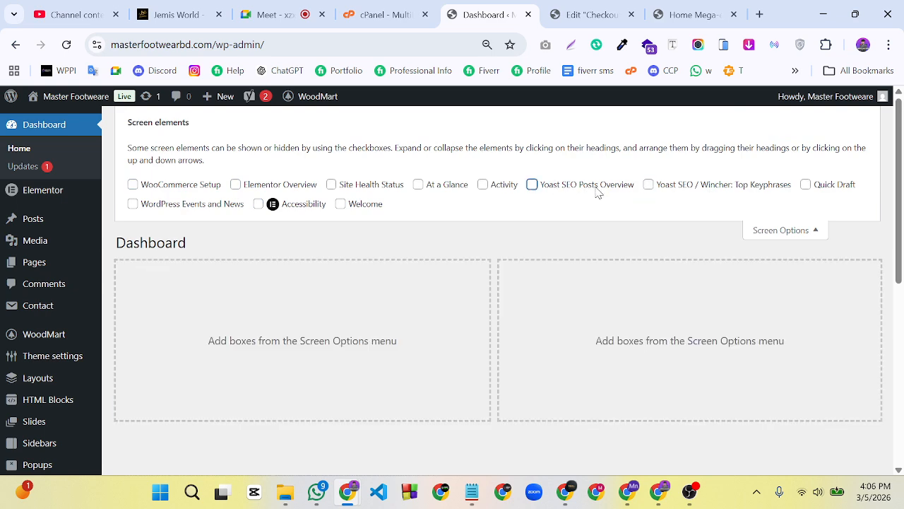
{"action": "left_click", "coordinate": [775, 228]}
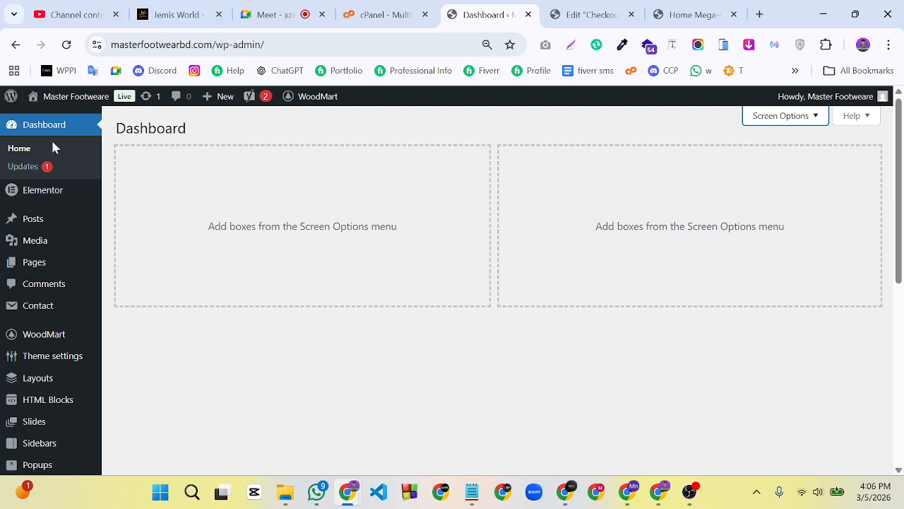
Open the WoodMart theme settings and expand the Typography section
{"action": "mouse_move", "coordinate": [30, 338]}
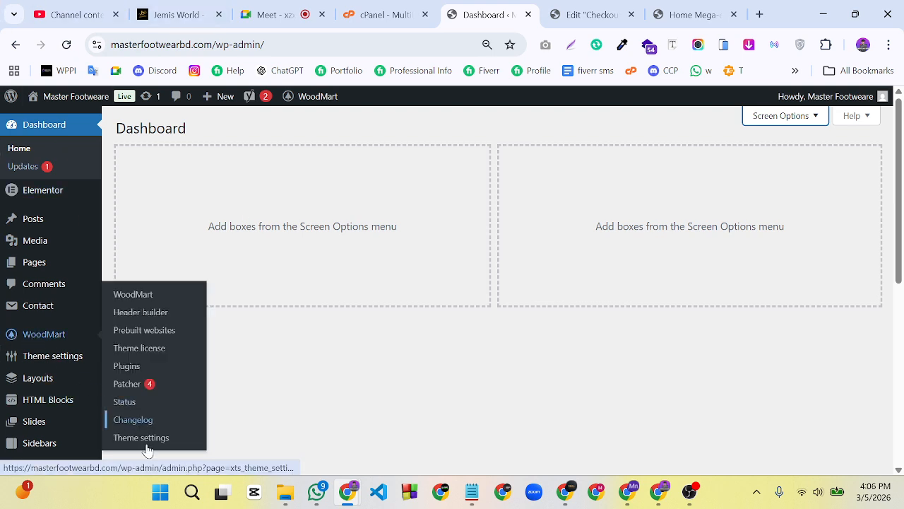
{"action": "left_click", "coordinate": [51, 357]}
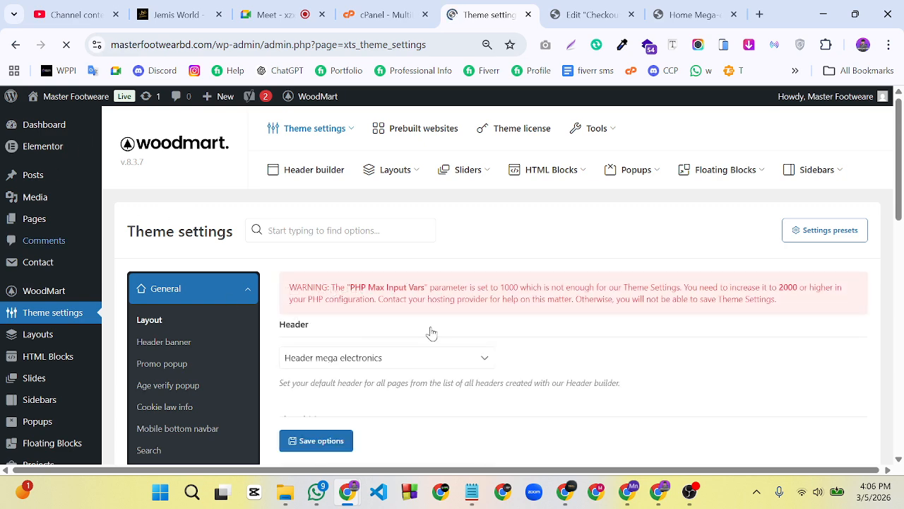
{"action": "scroll", "coordinate": [430, 329], "scroll_direction": "down", "scroll_amount": 5}
{"action": "scroll", "coordinate": [188, 296], "scroll_direction": "down", "scroll_amount": 2}
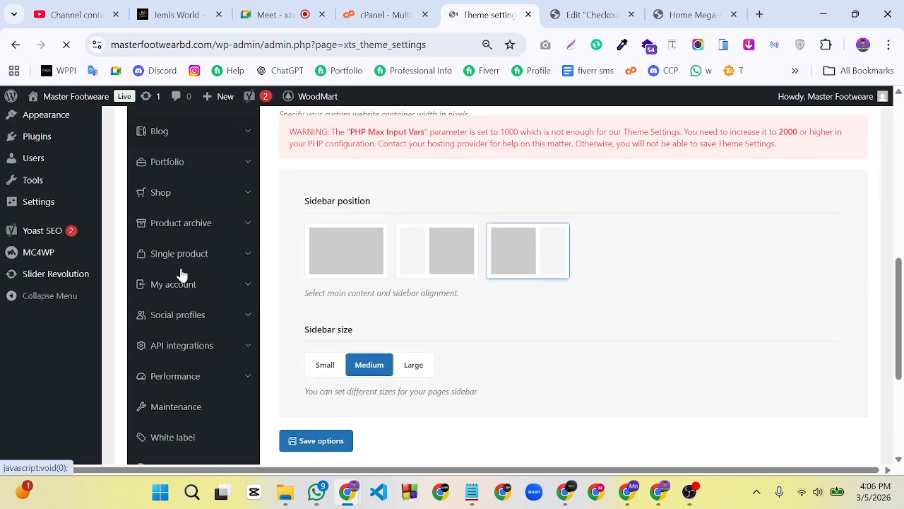
{"action": "scroll", "coordinate": [182, 203], "scroll_direction": "up", "scroll_amount": 2}
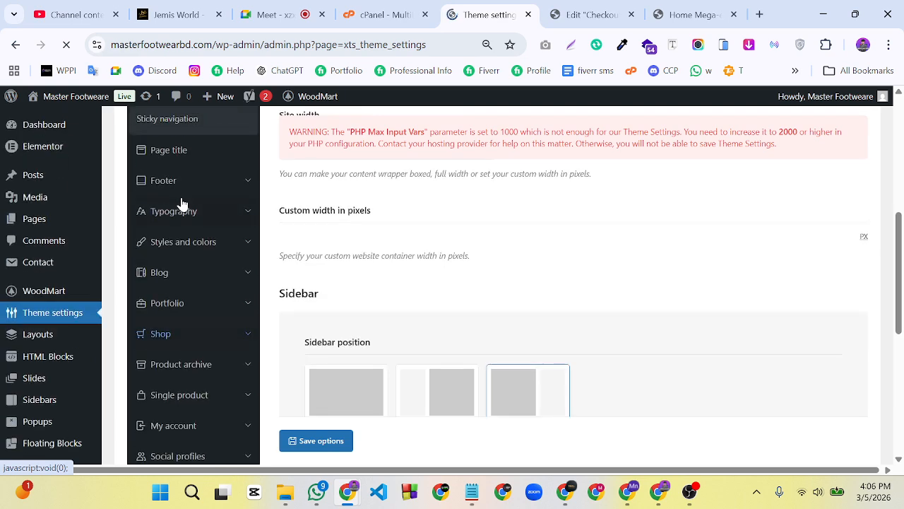
{"action": "left_click", "coordinate": [240, 211]}
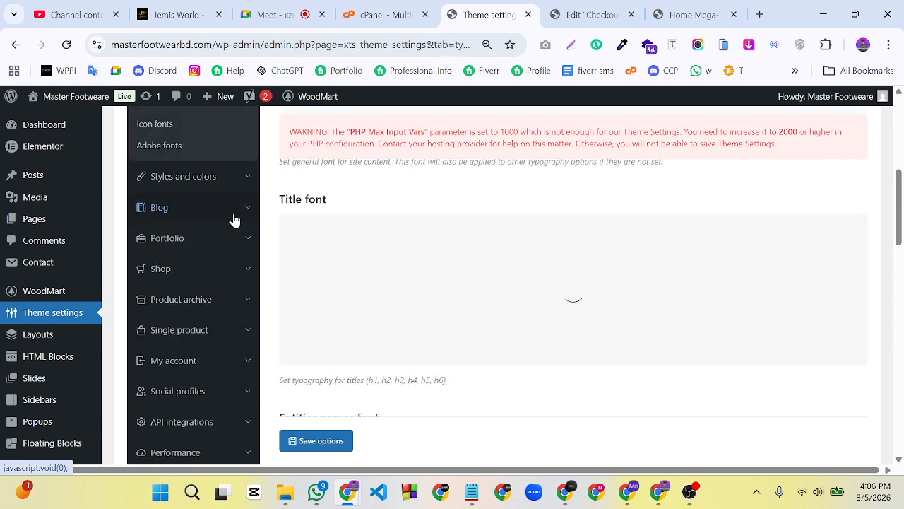
Examine the Advanced typography rules, including those for the mobile menu dropdown and blog post title
{"action": "scroll", "coordinate": [226, 223], "scroll_direction": "up", "scroll_amount": 2}
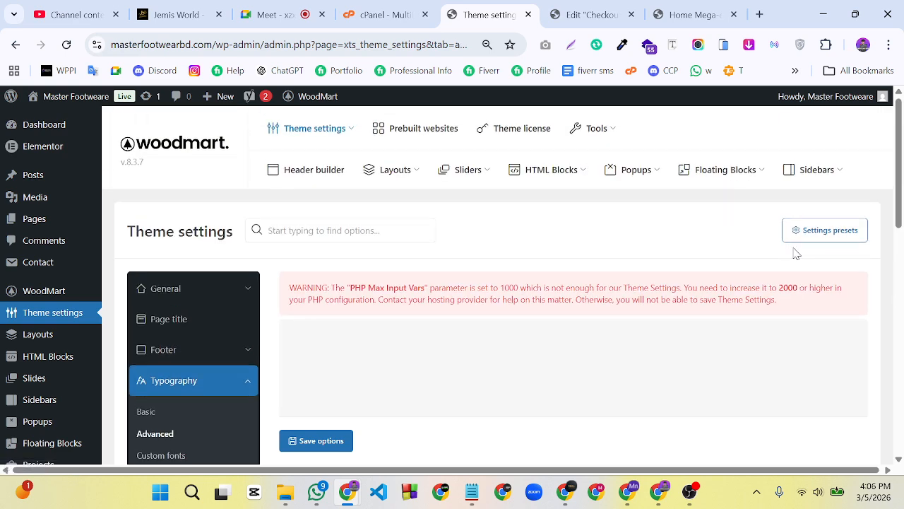
{"action": "scroll", "coordinate": [686, 252], "scroll_direction": "down", "scroll_amount": 8}
{"action": "scroll", "coordinate": [628, 242], "scroll_direction": "up", "scroll_amount": 8}
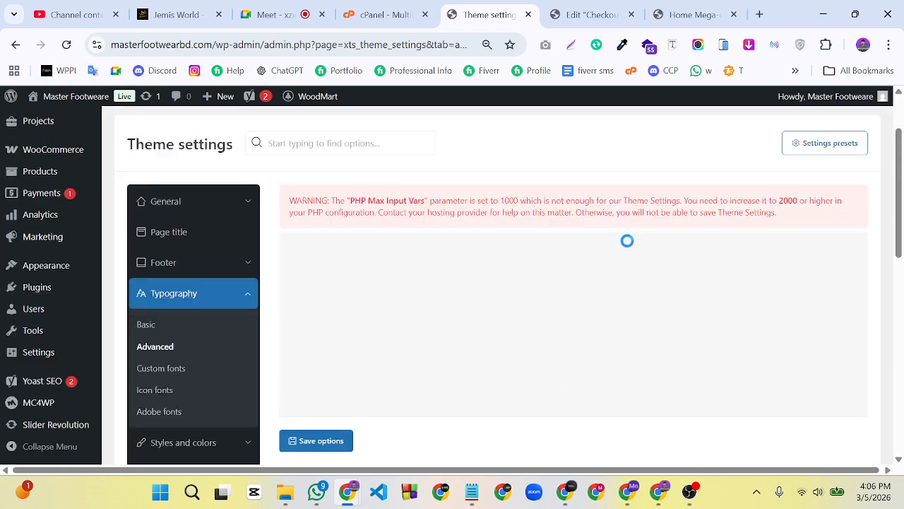
{"action": "scroll", "coordinate": [630, 242], "scroll_direction": "down", "scroll_amount": 4}
{"action": "scroll", "coordinate": [633, 248], "scroll_direction": "down", "scroll_amount": 5}
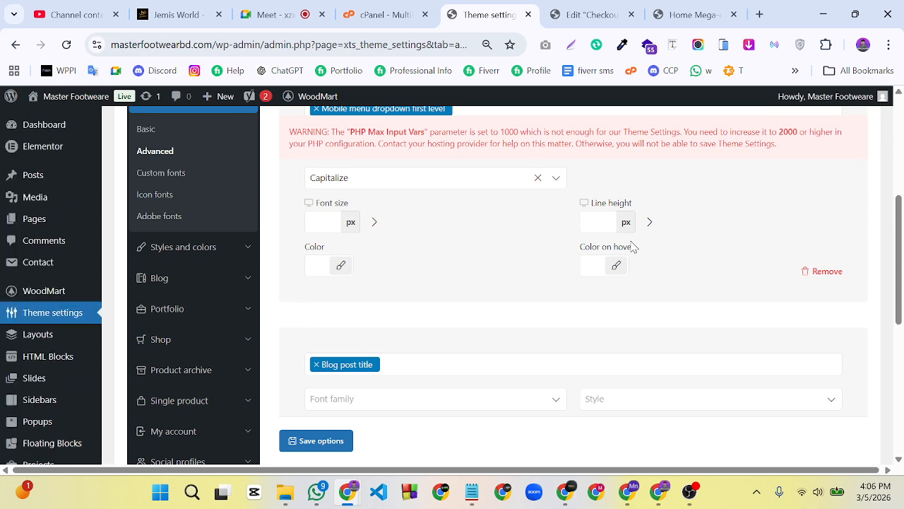
{"action": "scroll", "coordinate": [633, 248], "scroll_direction": "up", "scroll_amount": 3}
{"action": "scroll", "coordinate": [566, 249], "scroll_direction": "up", "scroll_amount": 5}
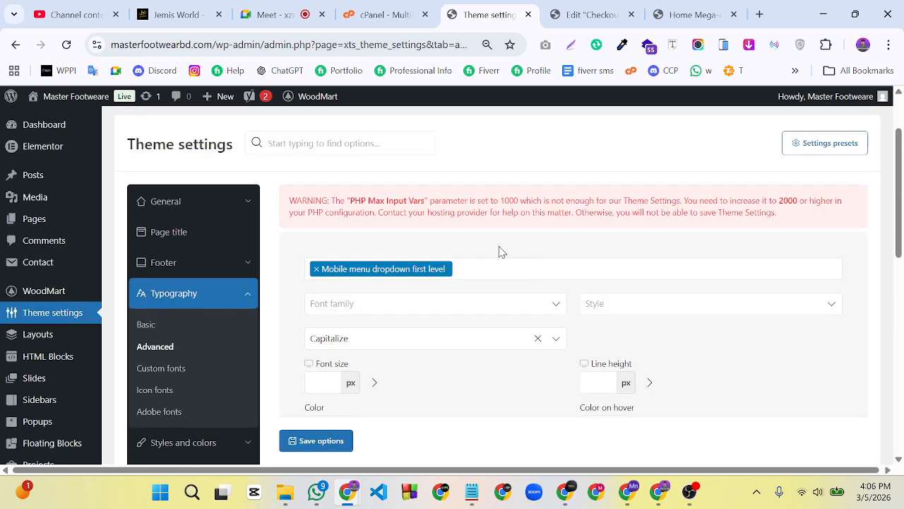
{"action": "scroll", "coordinate": [228, 297], "scroll_direction": "down", "scroll_amount": 2}
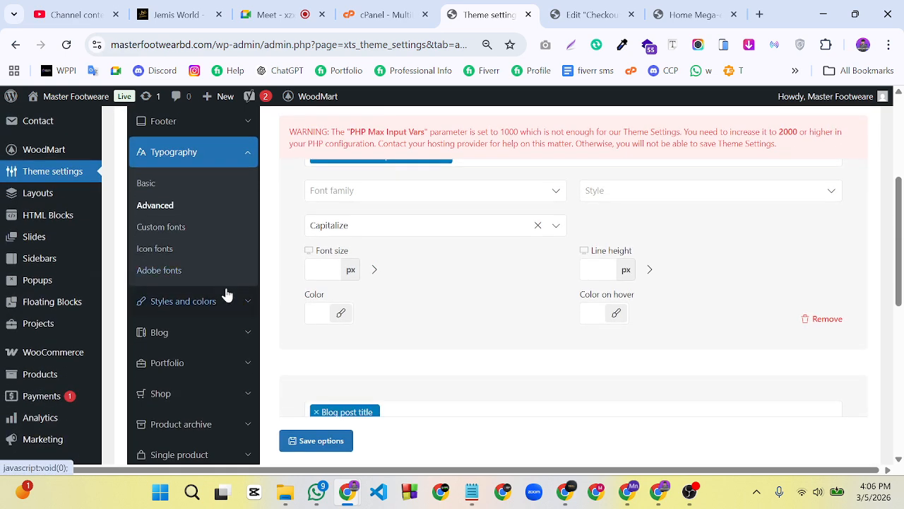
{"action": "scroll", "coordinate": [227, 294], "scroll_direction": "down", "scroll_amount": 1}
{"action": "scroll", "coordinate": [226, 295], "scroll_direction": "up", "scroll_amount": 2}
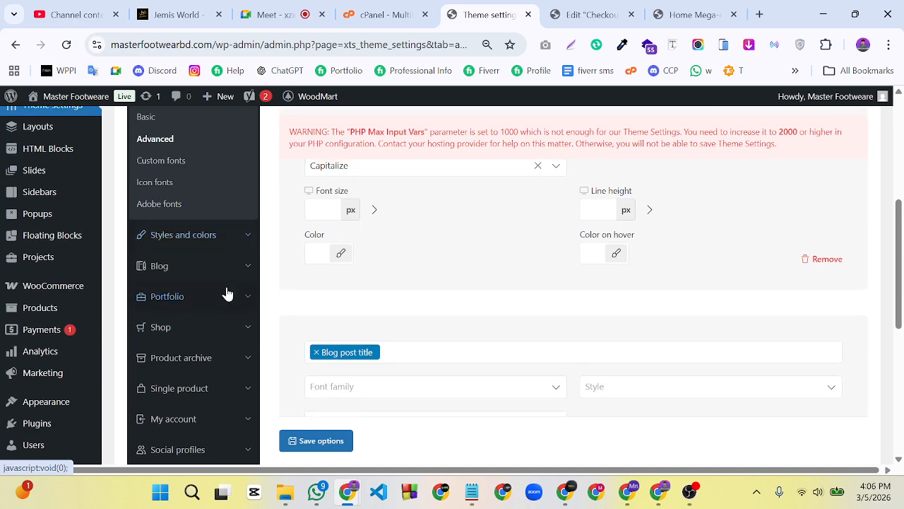
Review the Basic typography settings for the text, title, entities names and header fonts
{"action": "left_click", "coordinate": [179, 259]}
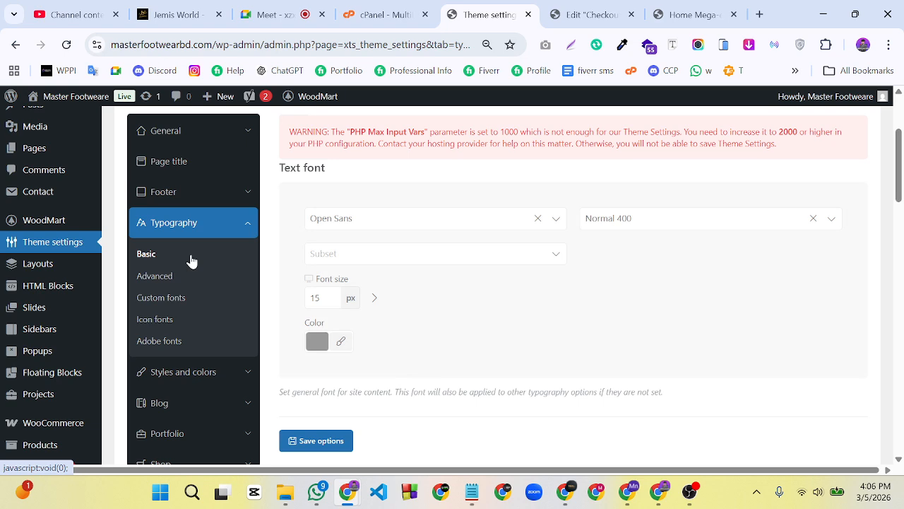
{"action": "scroll", "coordinate": [584, 266], "scroll_direction": "down", "scroll_amount": 10}
{"action": "scroll", "coordinate": [579, 268], "scroll_direction": "down", "scroll_amount": 5}
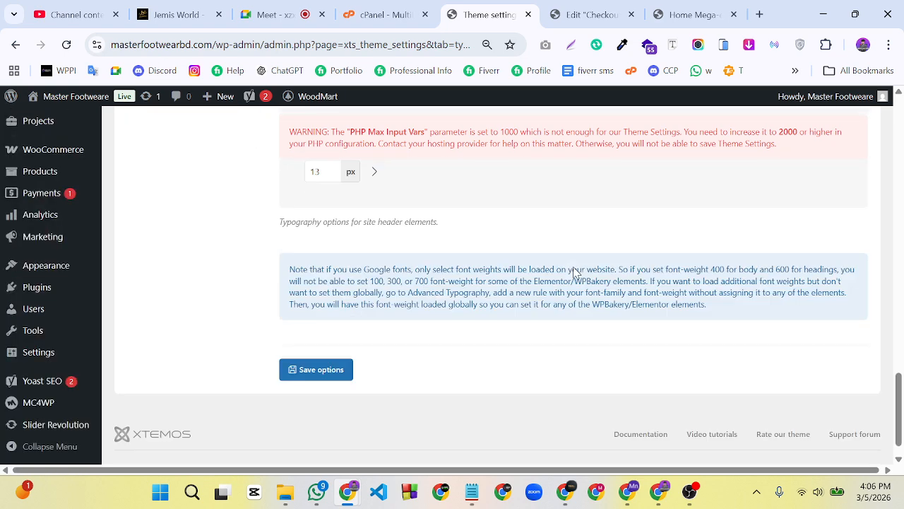
{"action": "scroll", "coordinate": [315, 284], "scroll_direction": "up", "scroll_amount": 9}
{"action": "scroll", "coordinate": [238, 265], "scroll_direction": "up", "scroll_amount": 2}
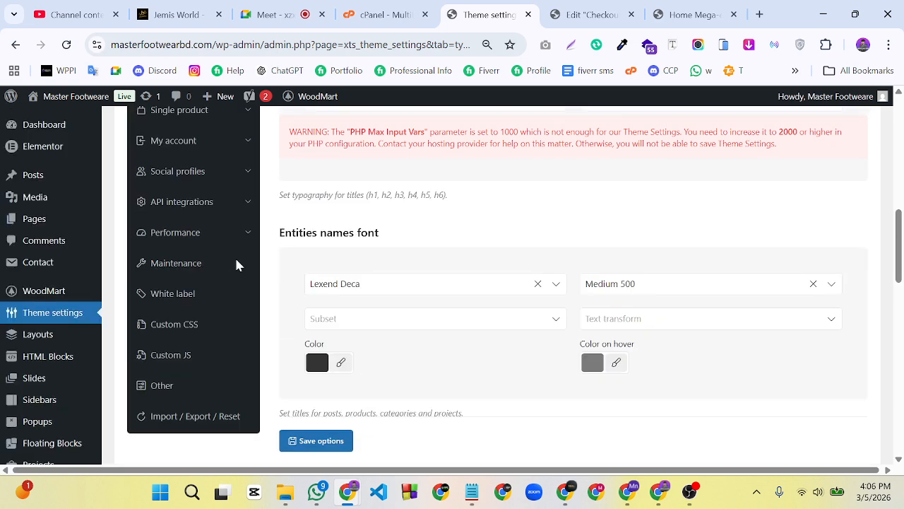
{"action": "scroll", "coordinate": [196, 271], "scroll_direction": "down", "scroll_amount": 1}
{"action": "scroll", "coordinate": [198, 272], "scroll_direction": "up", "scroll_amount": 2}
{"action": "scroll", "coordinate": [197, 272], "scroll_direction": "up", "scroll_amount": 1}
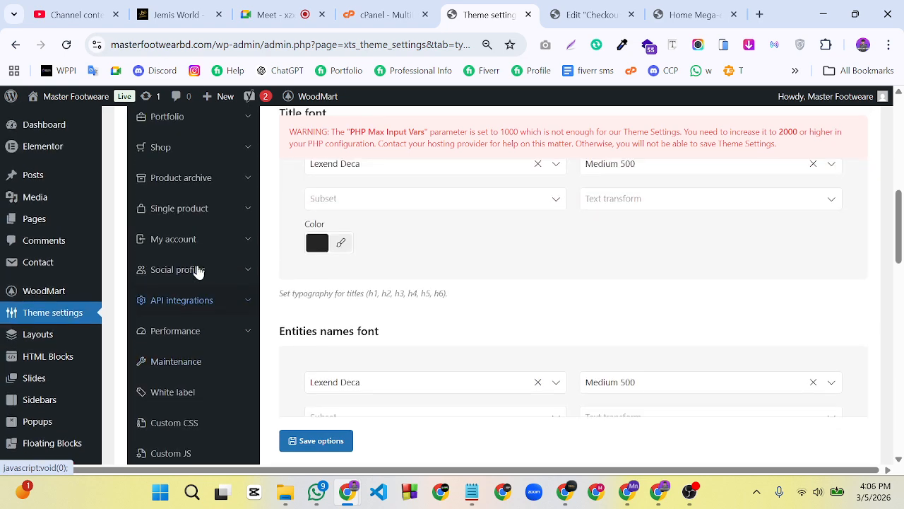
Open the Free shipping bar settings within the theme's Shop options
{"action": "left_click", "coordinate": [215, 200]}
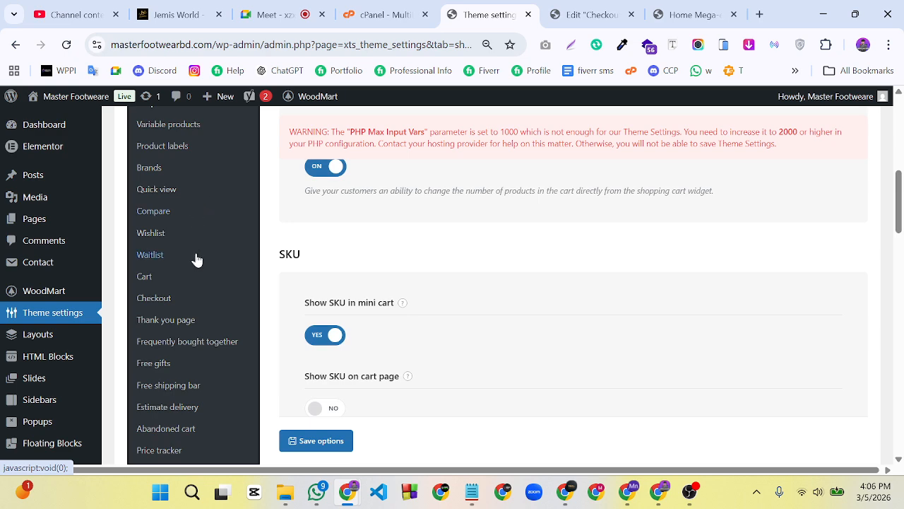
{"action": "scroll", "coordinate": [197, 260], "scroll_direction": "down", "scroll_amount": 1}
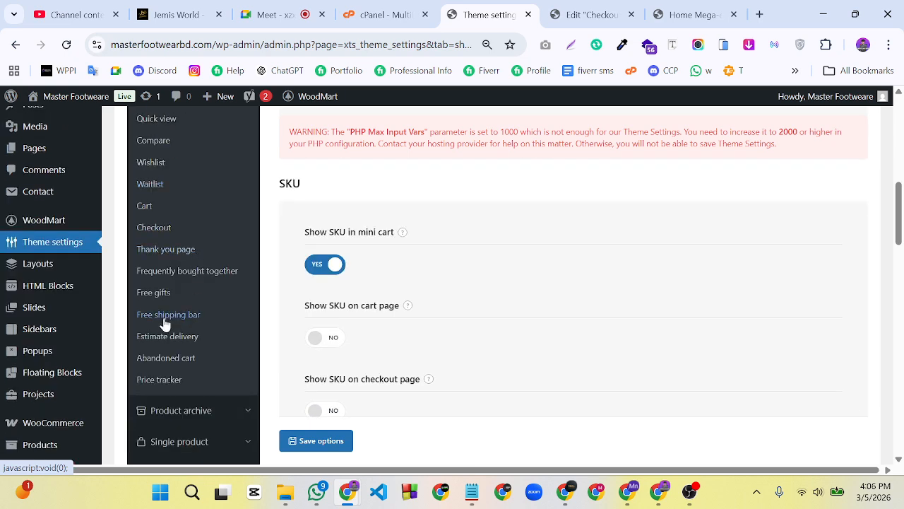
{"action": "scroll", "coordinate": [161, 277], "scroll_direction": "up", "scroll_amount": 2}
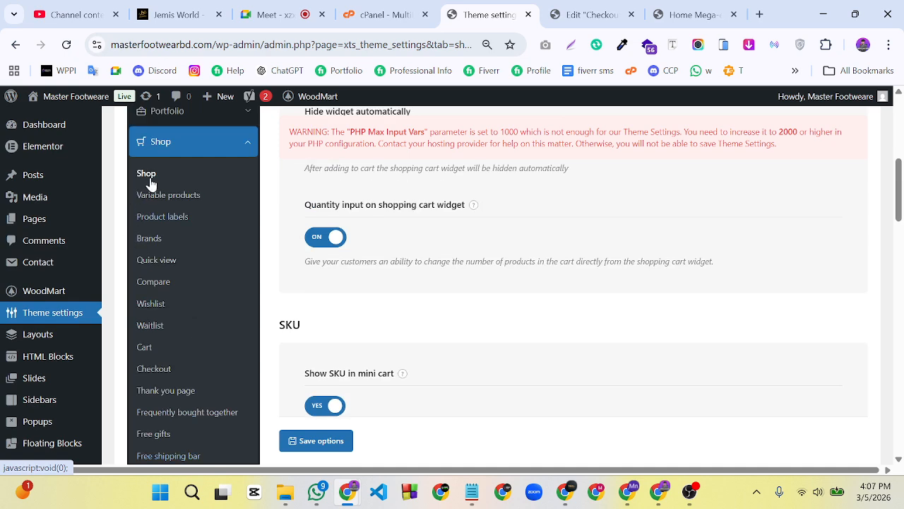
{"action": "scroll", "coordinate": [162, 188], "scroll_direction": "down", "scroll_amount": 2}
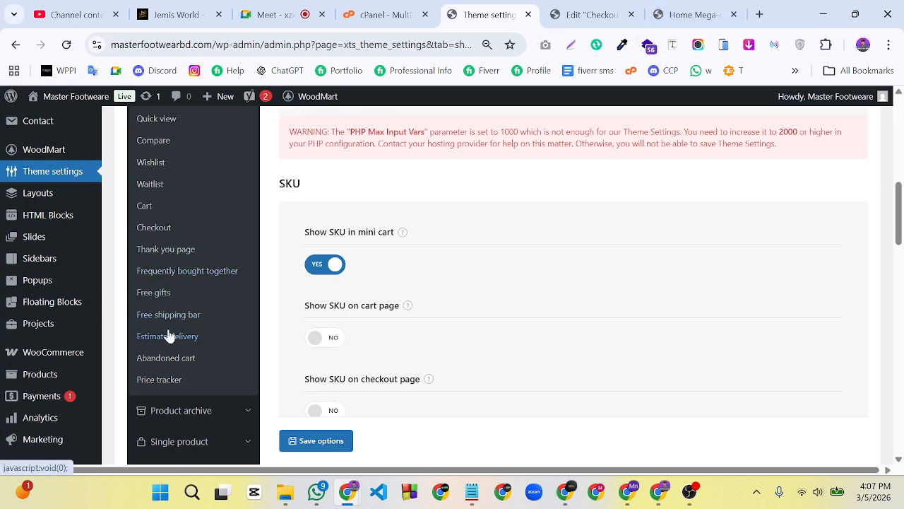
{"action": "left_click", "coordinate": [159, 325]}
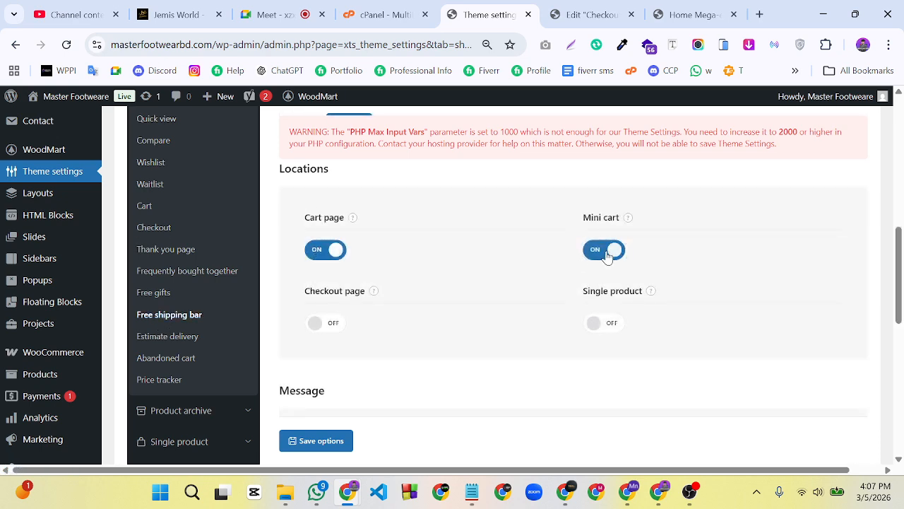
Turn off the free shipping bar in the theme settings and save the options
{"action": "scroll", "coordinate": [421, 252], "scroll_direction": "down", "scroll_amount": 4}
{"action": "scroll", "coordinate": [422, 246], "scroll_direction": "up", "scroll_amount": 8}
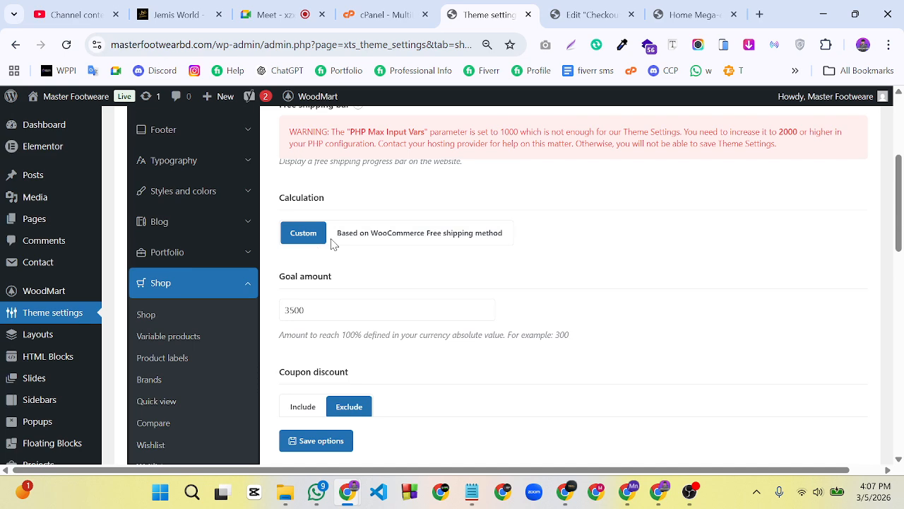
{"action": "scroll", "coordinate": [406, 250], "scroll_direction": "up", "scroll_amount": 3}
{"action": "scroll", "coordinate": [393, 268], "scroll_direction": "down", "scroll_amount": 2}
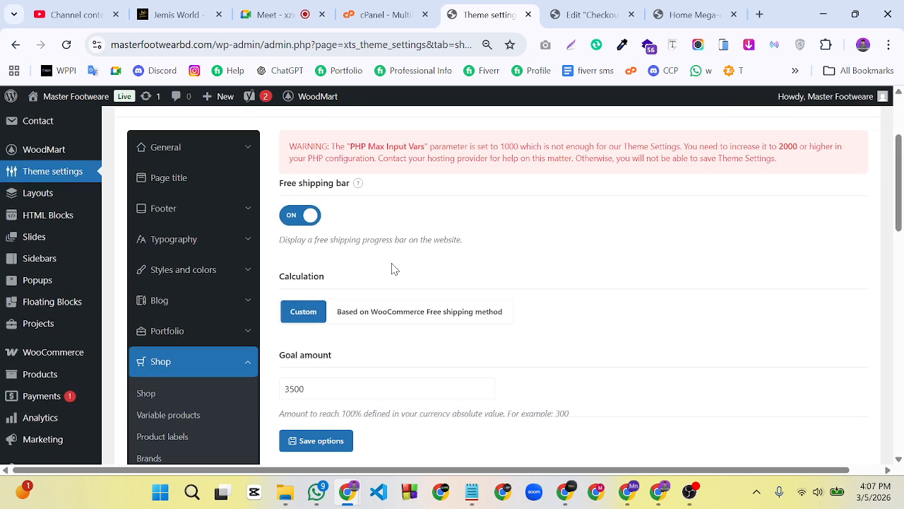
{"action": "left_click", "coordinate": [310, 223]}
{"action": "scroll", "coordinate": [339, 297], "scroll_direction": "down", "scroll_amount": 3}
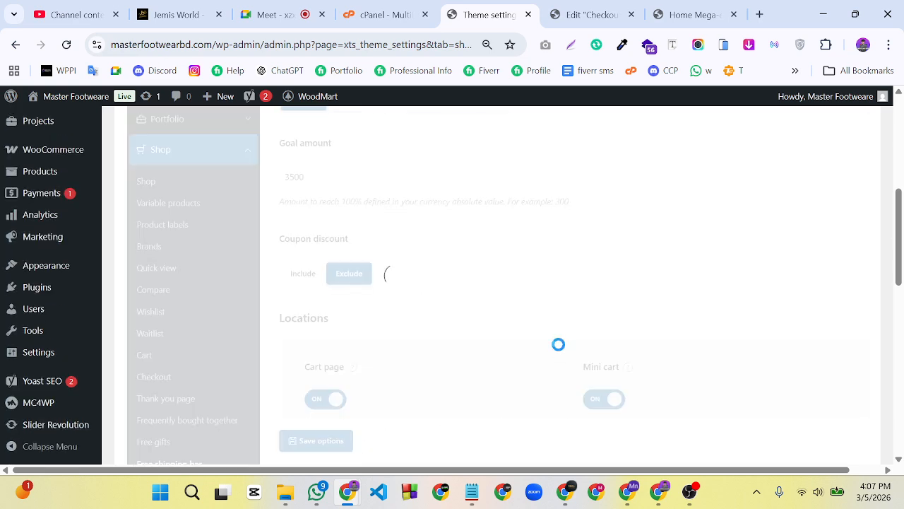
Reload the storefront home page and open the mini cart to check its free shipping message
{"action": "left_click", "coordinate": [679, 18]}
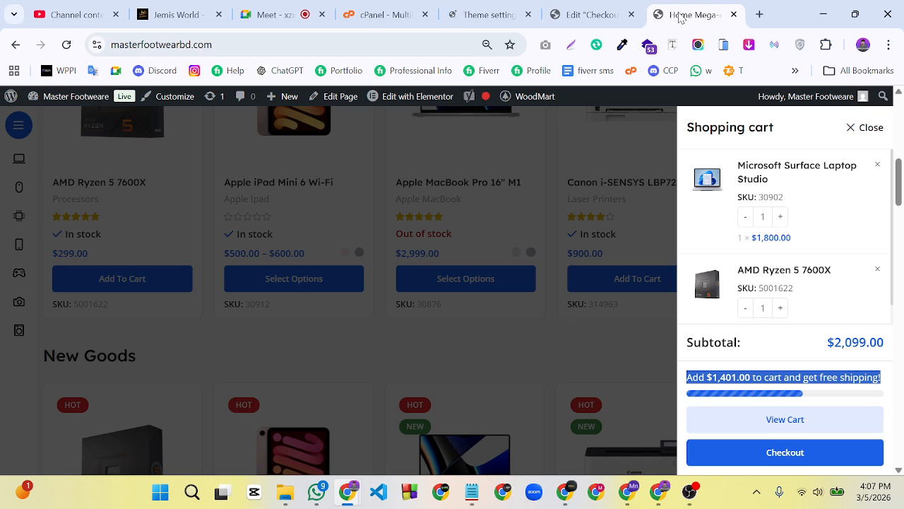
{"action": "left_click", "coordinate": [471, 15]}
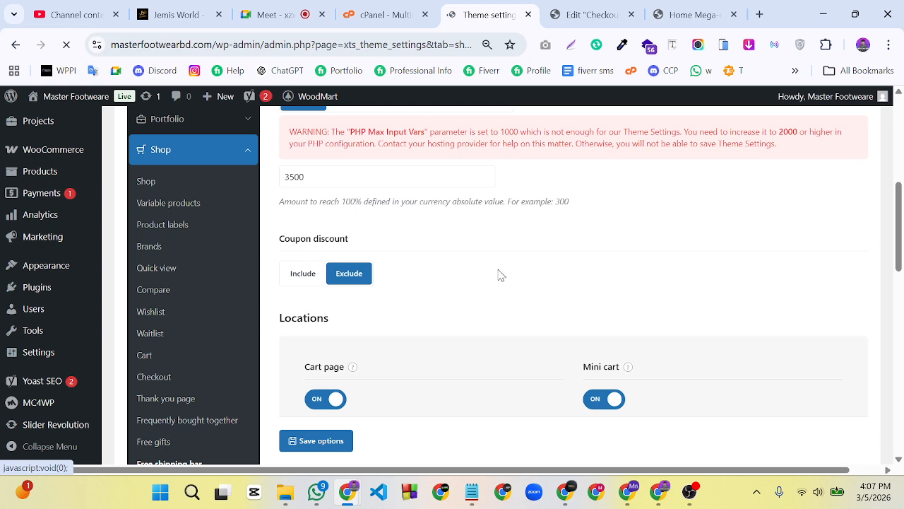
{"action": "left_click", "coordinate": [688, 14]}
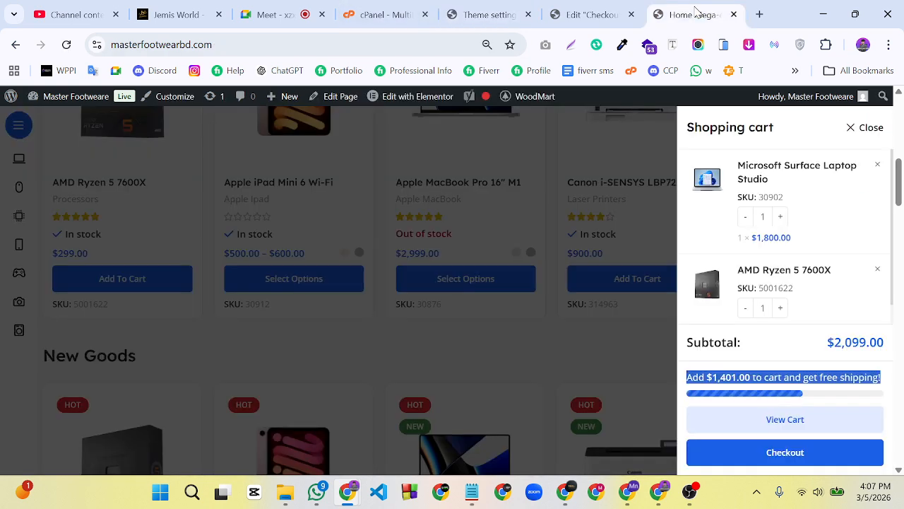
{"action": "left_click", "coordinate": [66, 46]}
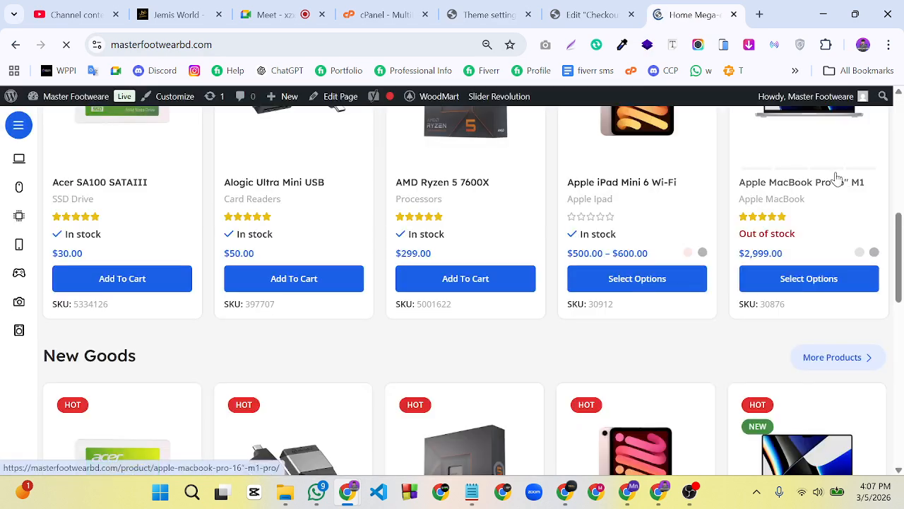
{"action": "scroll", "coordinate": [836, 177], "scroll_direction": "up", "scroll_amount": 10}
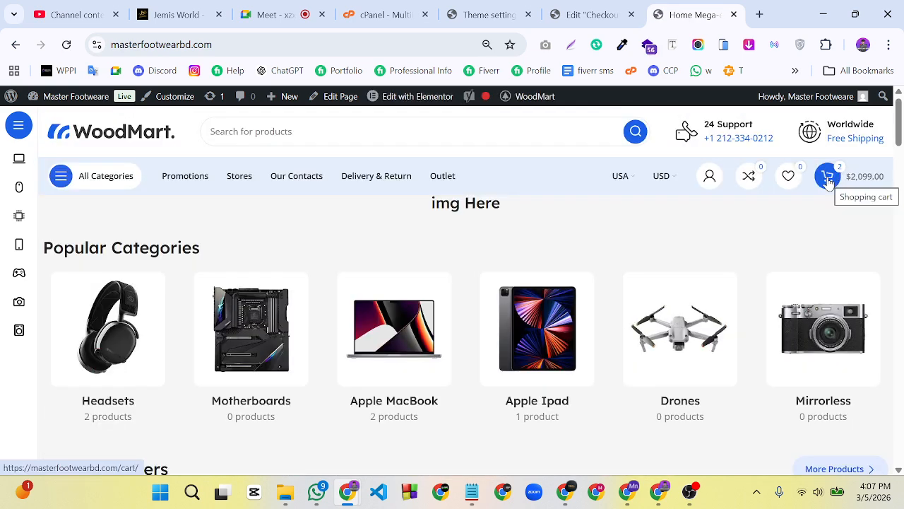
{"action": "left_click", "coordinate": [829, 178]}
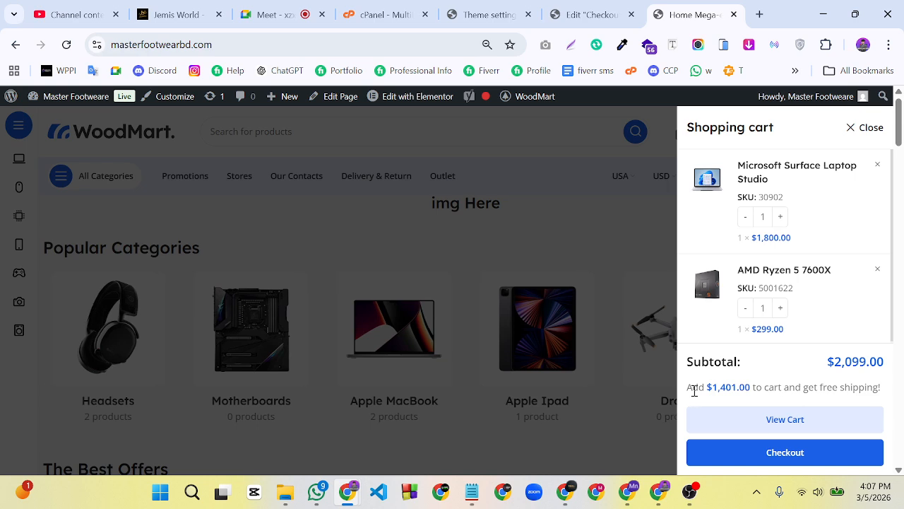
Clear the initial message of the free shipping bar in the theme settings and save the options
{"action": "left_click", "coordinate": [500, 14]}
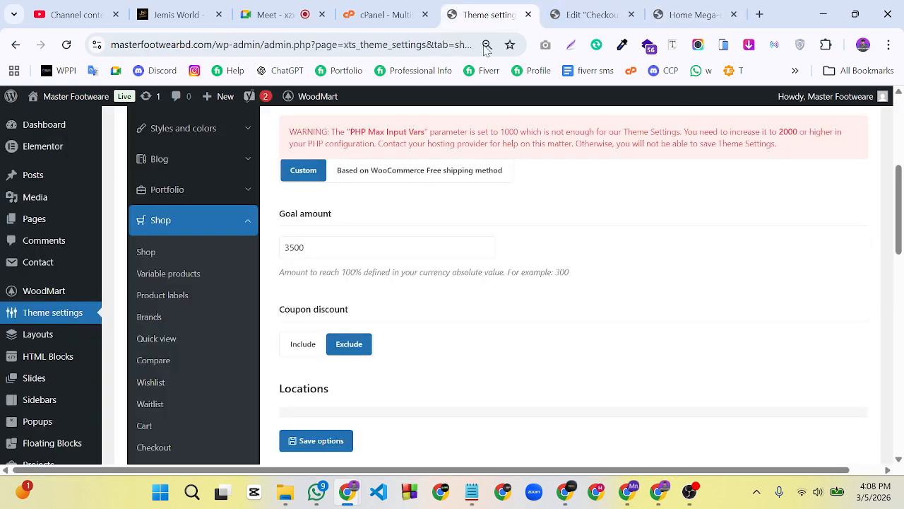
{"action": "scroll", "coordinate": [505, 323], "scroll_direction": "down", "scroll_amount": 2}
{"action": "scroll", "coordinate": [504, 323], "scroll_direction": "down", "scroll_amount": 5}
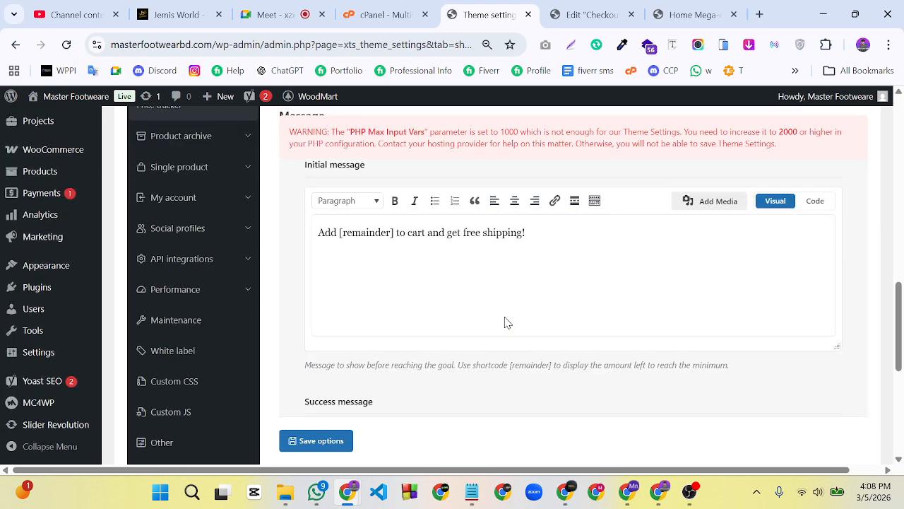
{"action": "triple_click", "coordinate": [556, 243]}
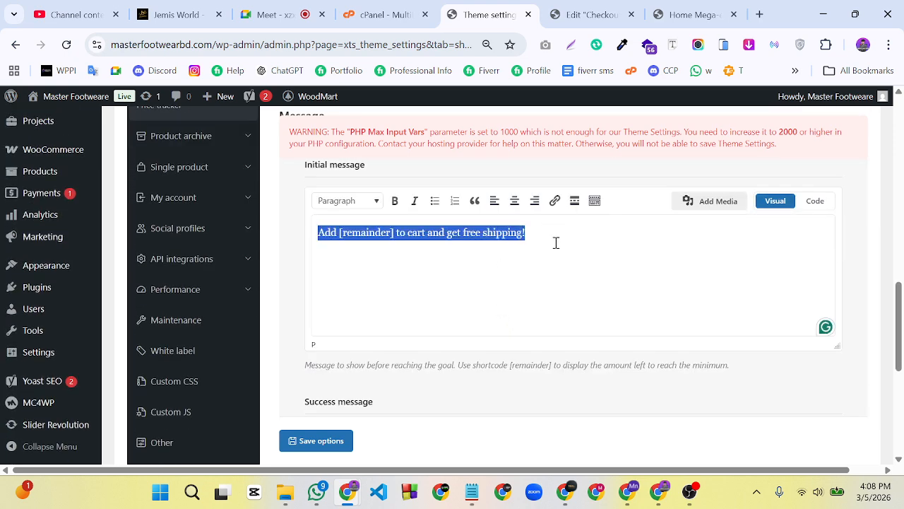
{"action": "key", "text": "BackSpace"}
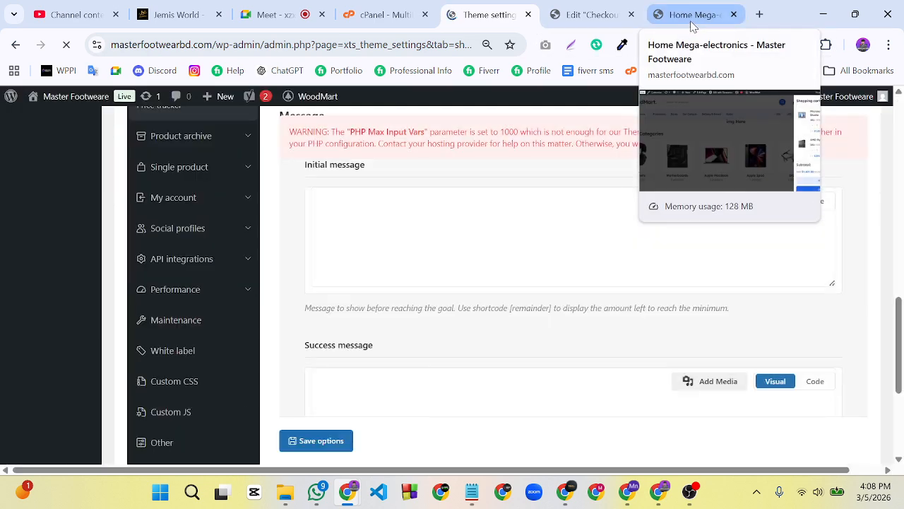
Recheck the free shipping message in the storefront's mini cart and reload the home page
{"action": "left_click", "coordinate": [691, 22]}
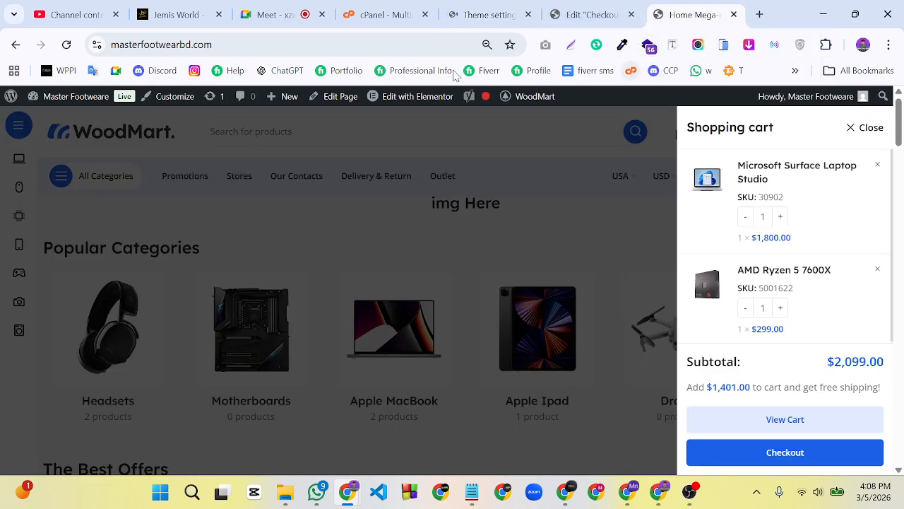
{"action": "left_click", "coordinate": [494, 16]}
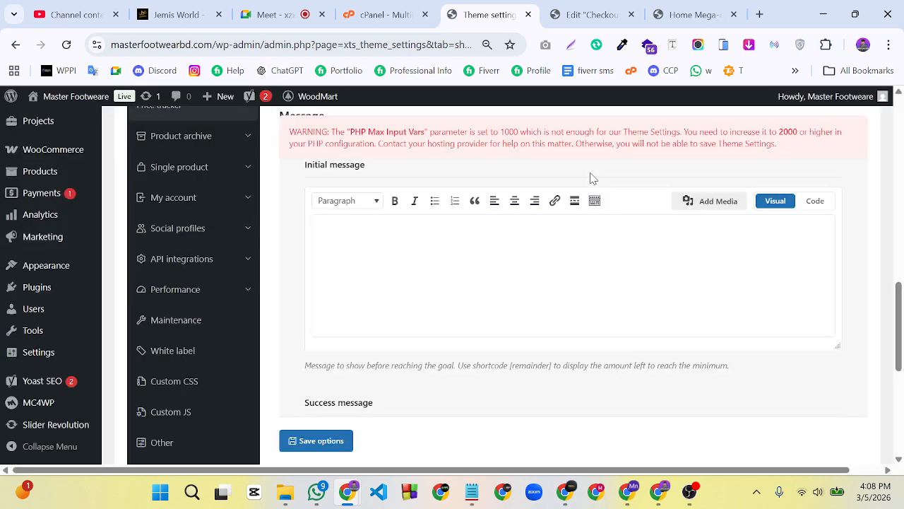
{"action": "left_click", "coordinate": [687, 17]}
{"action": "left_click", "coordinate": [864, 134]}
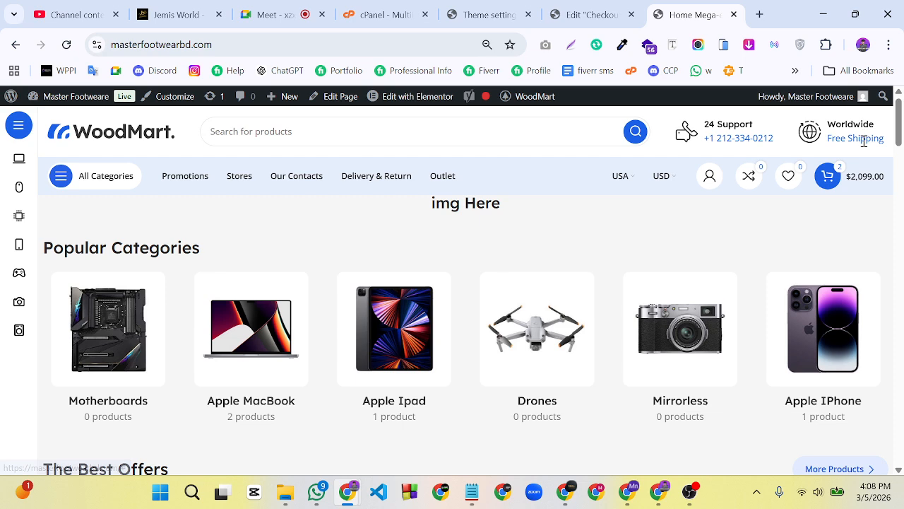
{"action": "left_click", "coordinate": [827, 177]}
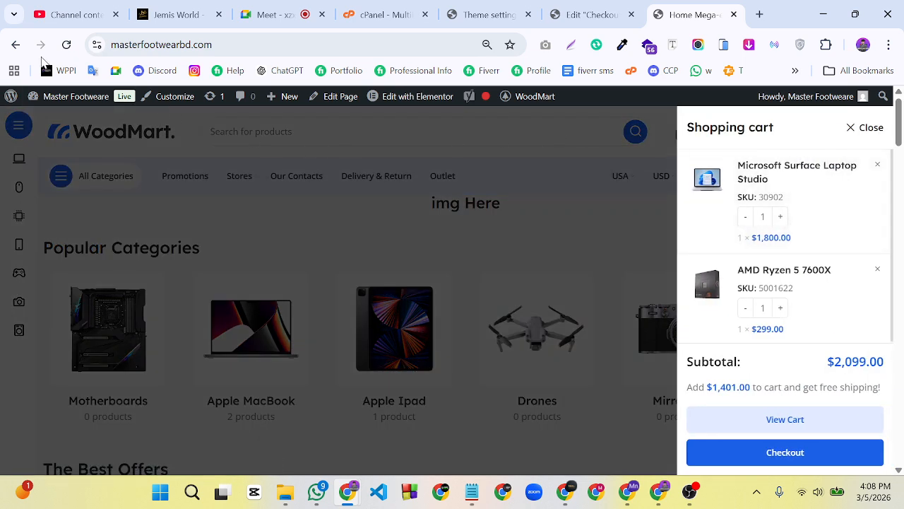
{"action": "left_click", "coordinate": [66, 44]}
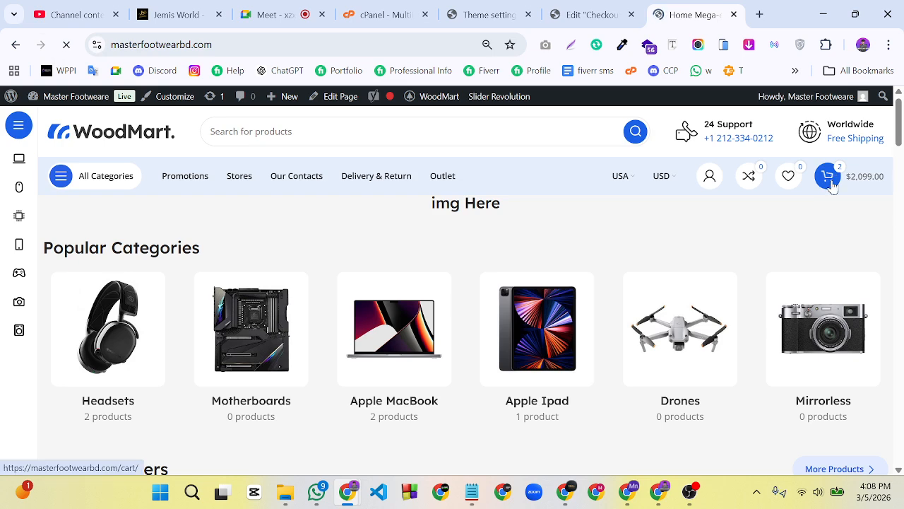
Open the shopping cart page and examine its product list and cart totals for the free shipping bar
{"action": "left_click", "coordinate": [828, 177]}
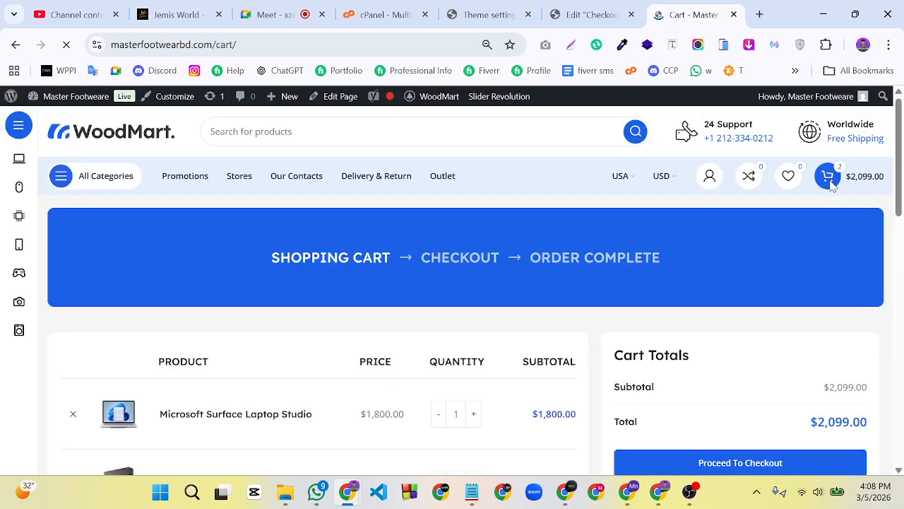
{"action": "scroll", "coordinate": [799, 196], "scroll_direction": "down", "scroll_amount": 3}
{"action": "scroll", "coordinate": [799, 197], "scroll_direction": "down", "scroll_amount": 1}
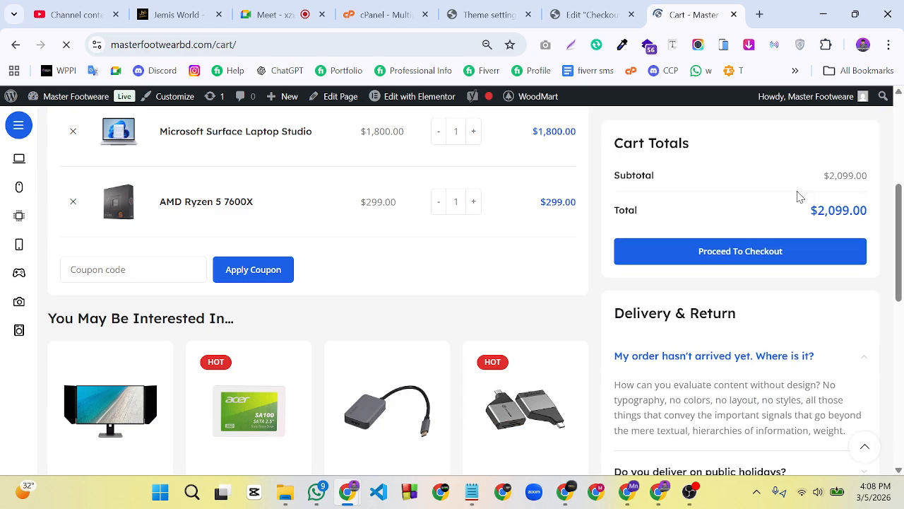
{"action": "scroll", "coordinate": [799, 197], "scroll_direction": "down", "scroll_amount": 2}
{"action": "scroll", "coordinate": [799, 197], "scroll_direction": "up", "scroll_amount": 6}
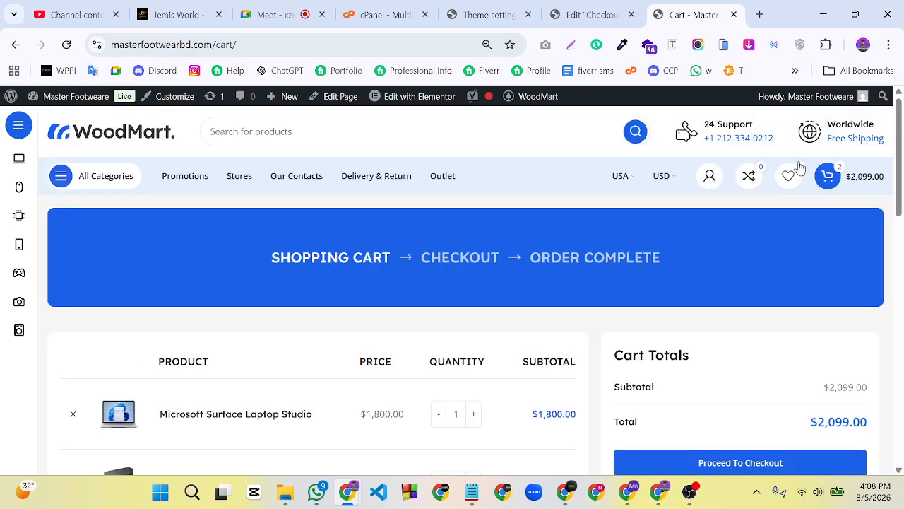
Add another AMD Ryzen 5 7600X from the home page to test the mini cart, and empty the cart
{"action": "left_click", "coordinate": [830, 179]}
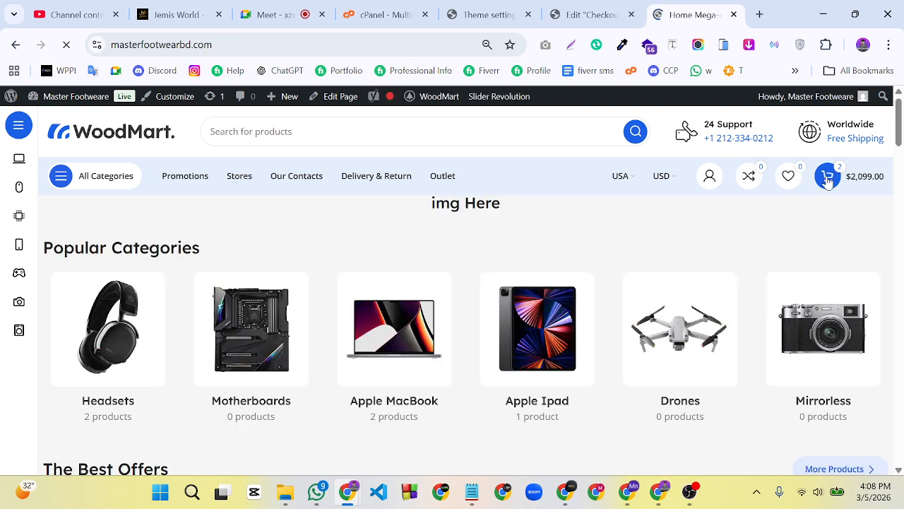
{"action": "scroll", "coordinate": [823, 185], "scroll_direction": "down", "scroll_amount": 7}
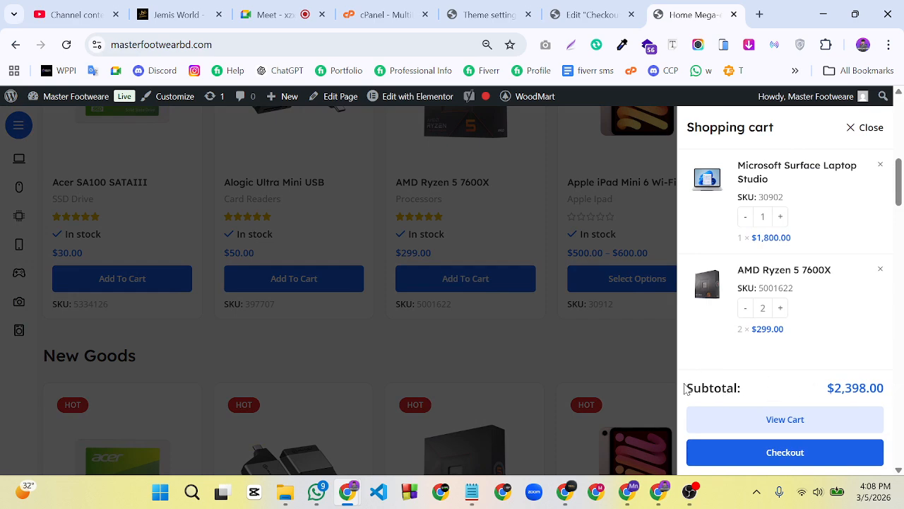
{"action": "left_click", "coordinate": [880, 269]}
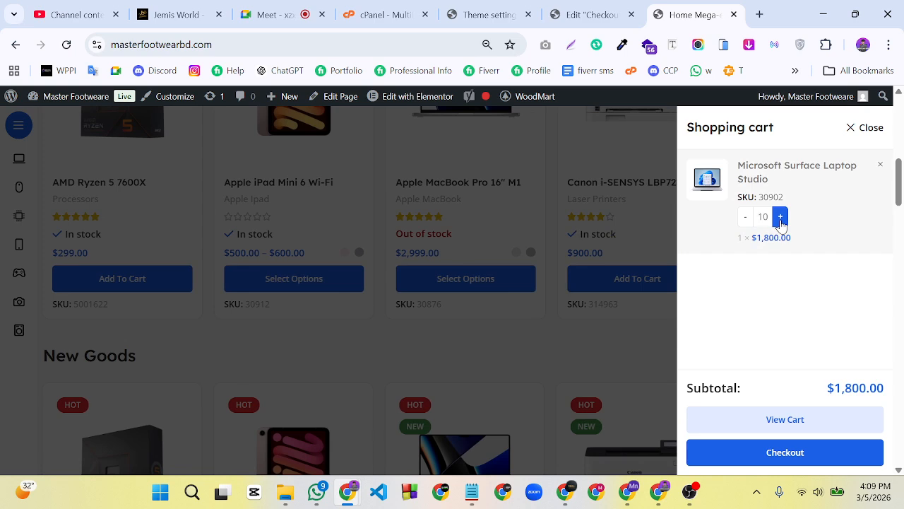
{"action": "left_click", "coordinate": [781, 217]}
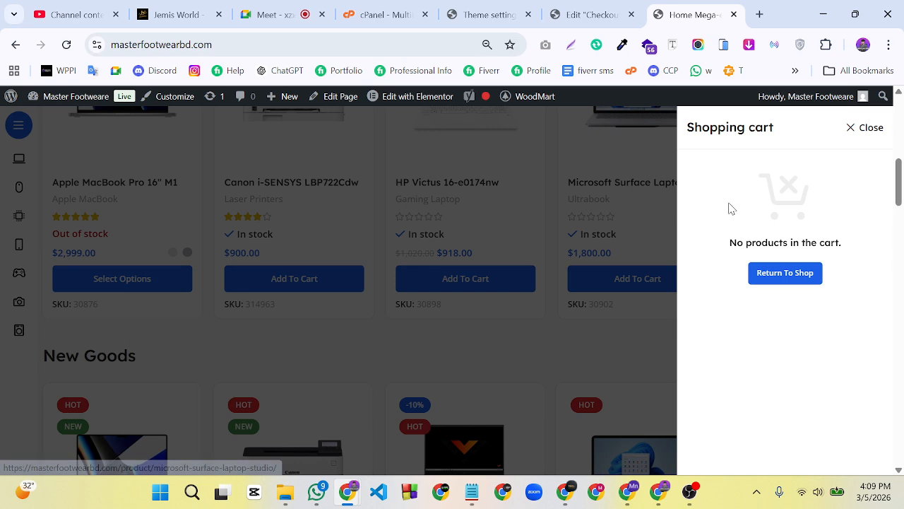
{"action": "left_click", "coordinate": [847, 133]}
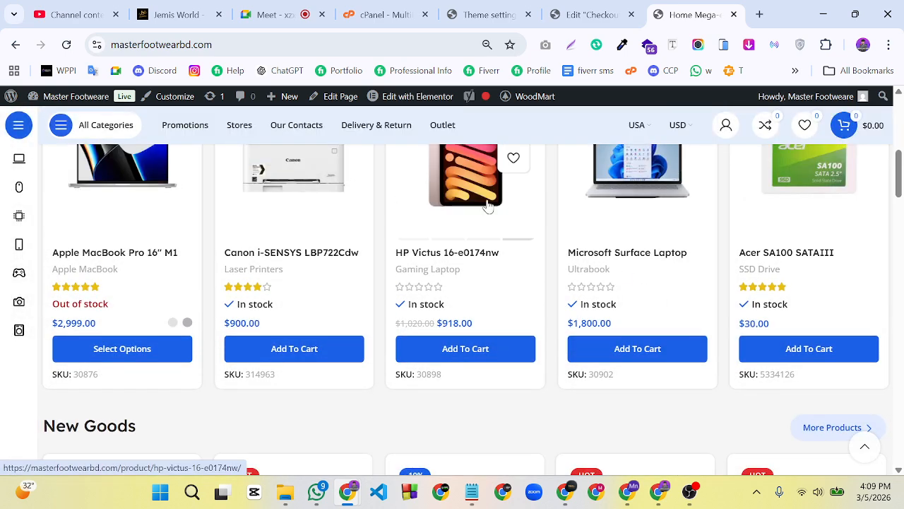
Buy one HP Victus 16-e0174nw from its product page and review the order summary on the checkout page
{"action": "left_click", "coordinate": [519, 196]}
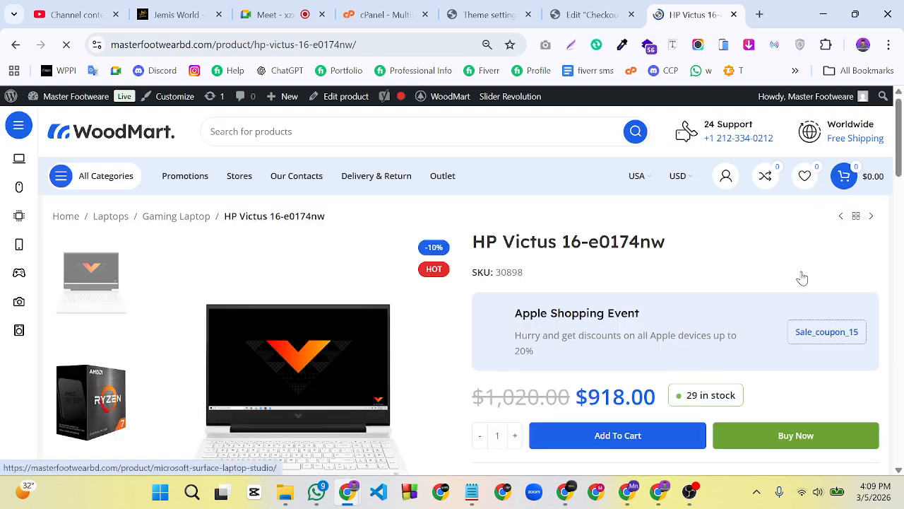
{"action": "scroll", "coordinate": [801, 279], "scroll_direction": "down", "scroll_amount": 2}
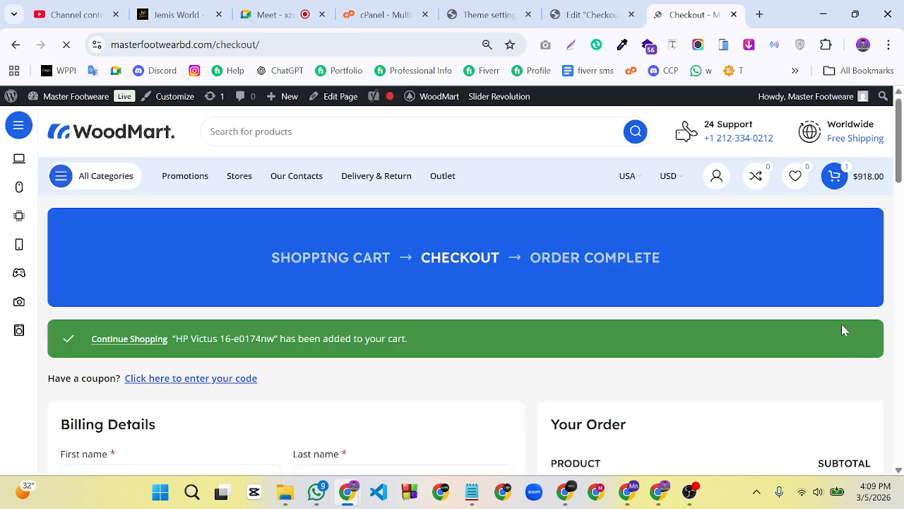
{"action": "scroll", "coordinate": [841, 324], "scroll_direction": "down", "scroll_amount": 5}
{"action": "scroll", "coordinate": [735, 296], "scroll_direction": "up", "scroll_amount": 5}
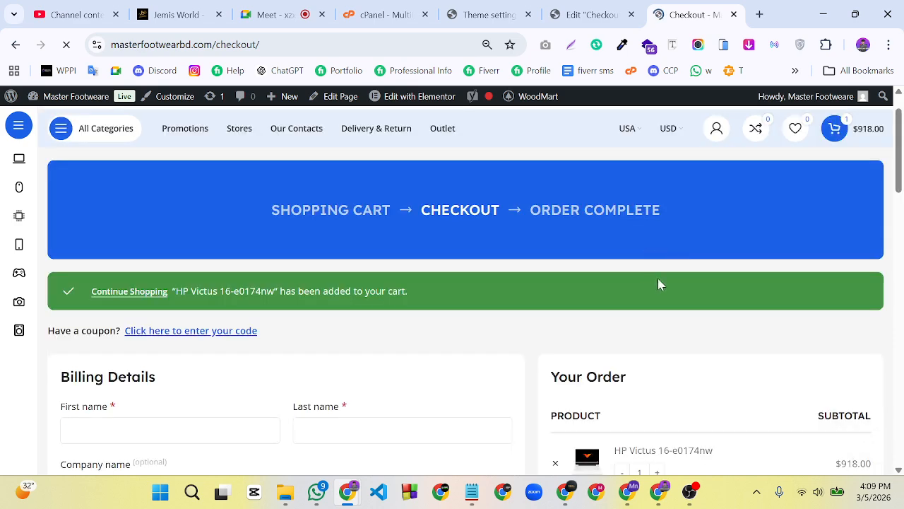
{"action": "scroll", "coordinate": [661, 285], "scroll_direction": "down", "scroll_amount": 4}
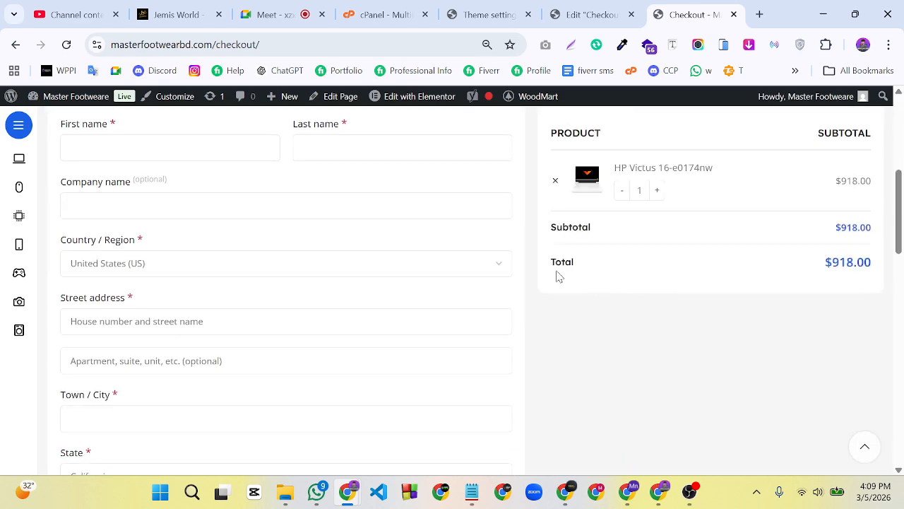
Return to the theme settings and review the free shipping bar's message, locations, goal amount and on/off state
{"action": "left_click", "coordinate": [498, 20]}
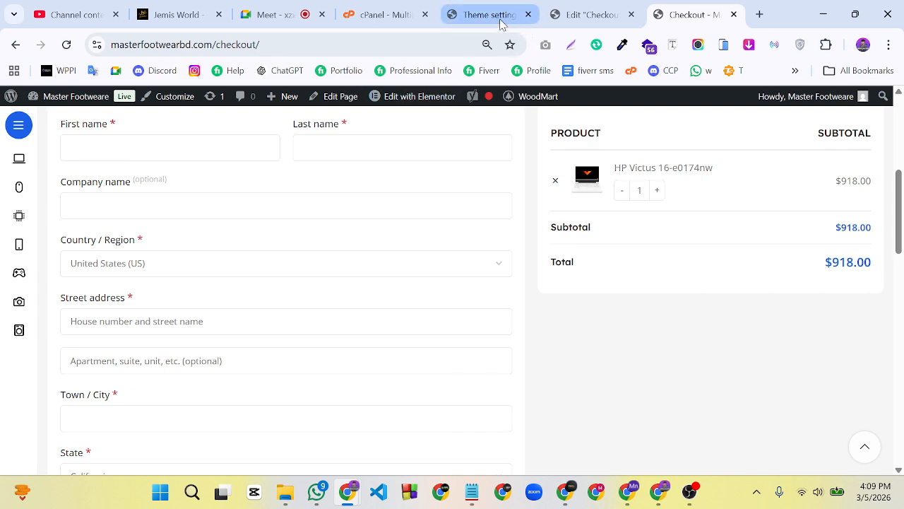
{"action": "scroll", "coordinate": [539, 308], "scroll_direction": "up", "scroll_amount": 3}
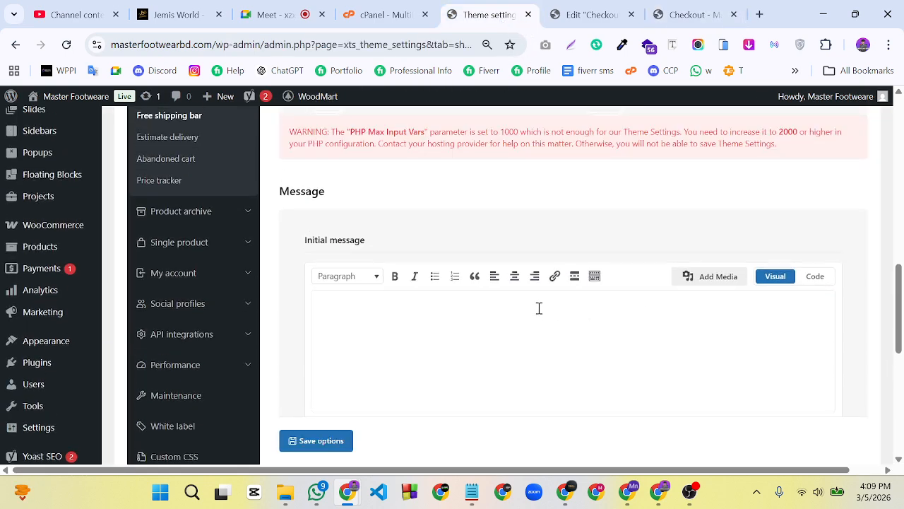
{"action": "scroll", "coordinate": [541, 313], "scroll_direction": "up", "scroll_amount": 1}
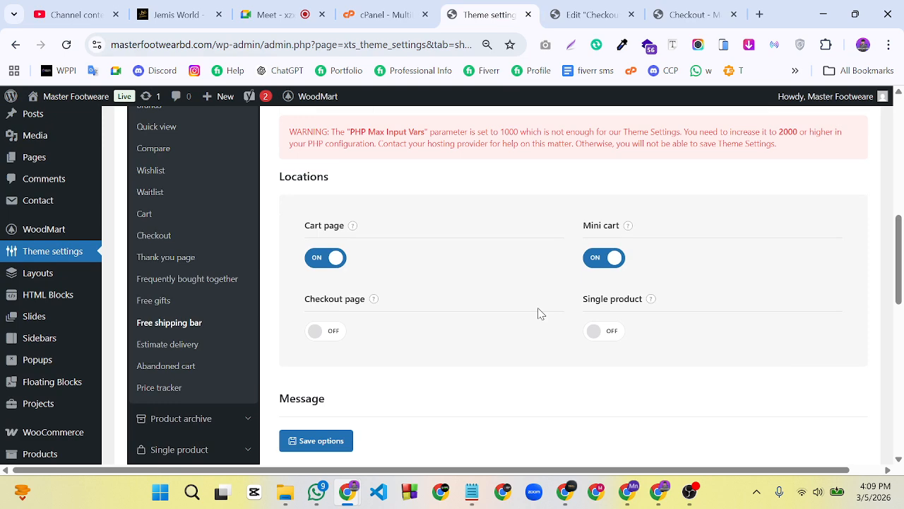
{"action": "scroll", "coordinate": [539, 313], "scroll_direction": "up", "scroll_amount": 2}
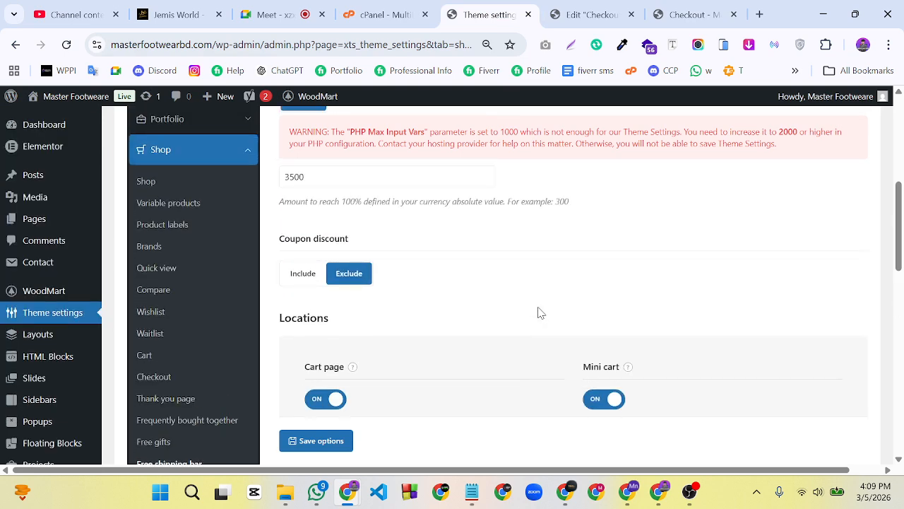
{"action": "scroll", "coordinate": [539, 311], "scroll_direction": "up", "scroll_amount": 4}
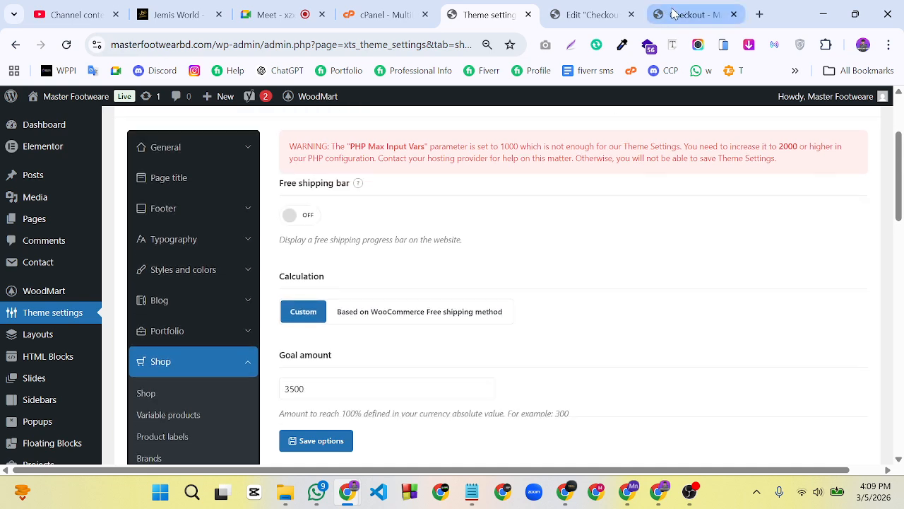
Review the checkout page from its header through the billing form and order summary to the footer
{"action": "left_click", "coordinate": [675, 15]}
{"action": "scroll", "coordinate": [632, 271], "scroll_direction": "down", "scroll_amount": 1}
{"action": "scroll", "coordinate": [631, 270], "scroll_direction": "up", "scroll_amount": 7}
{"action": "scroll", "coordinate": [631, 270], "scroll_direction": "down", "scroll_amount": 10}
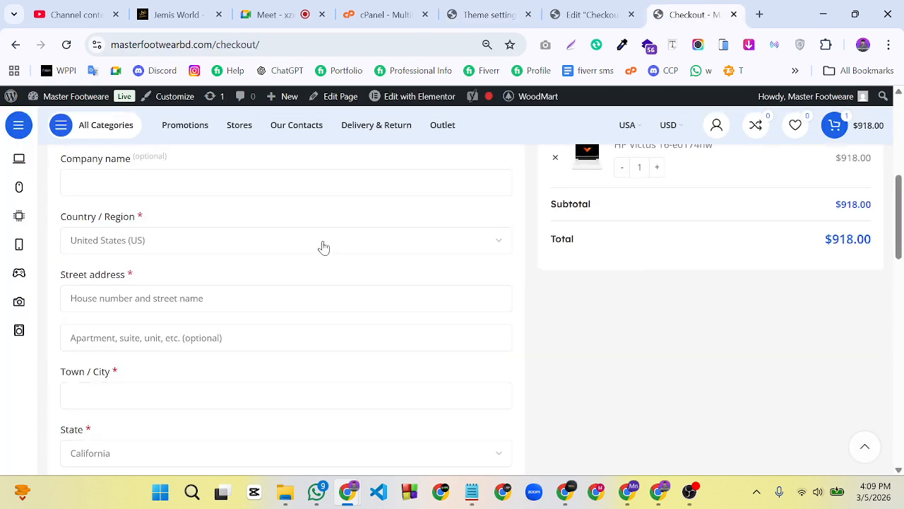
{"action": "scroll", "coordinate": [163, 190], "scroll_direction": "down", "scroll_amount": 9}
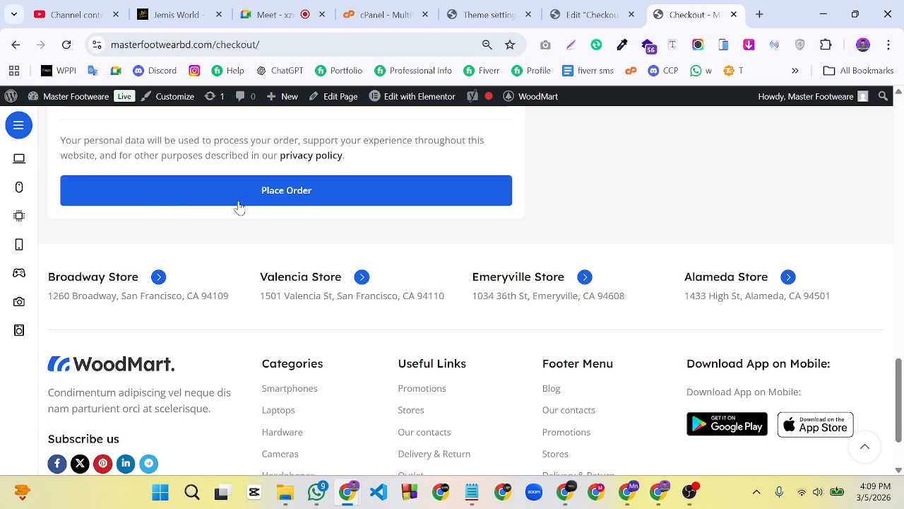
{"action": "scroll", "coordinate": [464, 210], "scroll_direction": "up", "scroll_amount": 15}
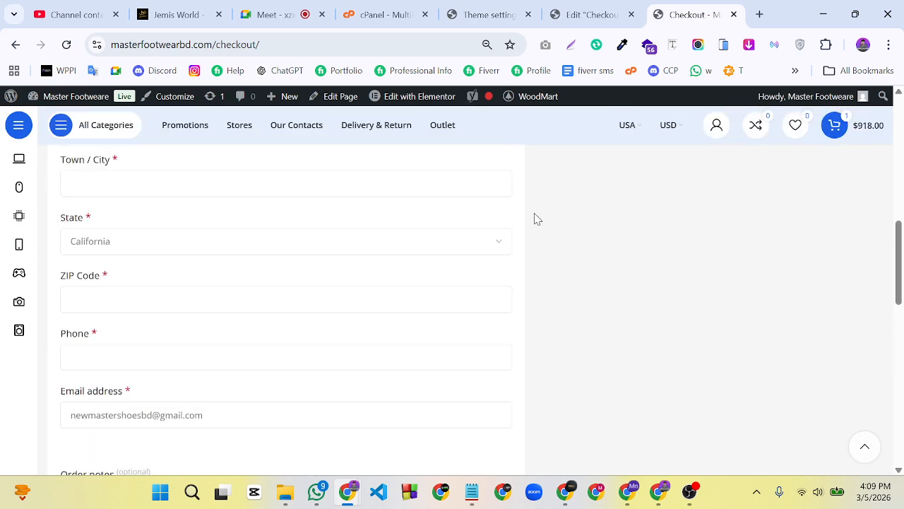
{"action": "scroll", "coordinate": [592, 220], "scroll_direction": "down", "scroll_amount": 4}
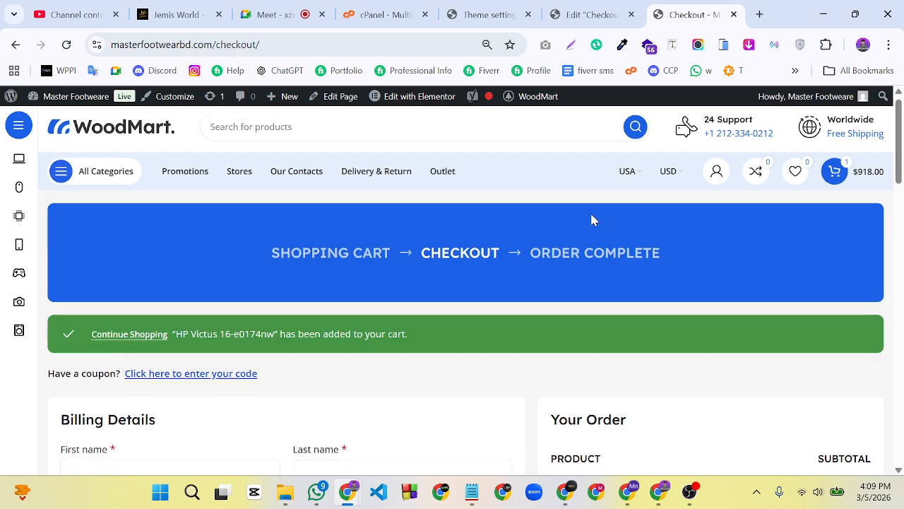
{"action": "scroll", "coordinate": [592, 220], "scroll_direction": "up", "scroll_amount": 4}
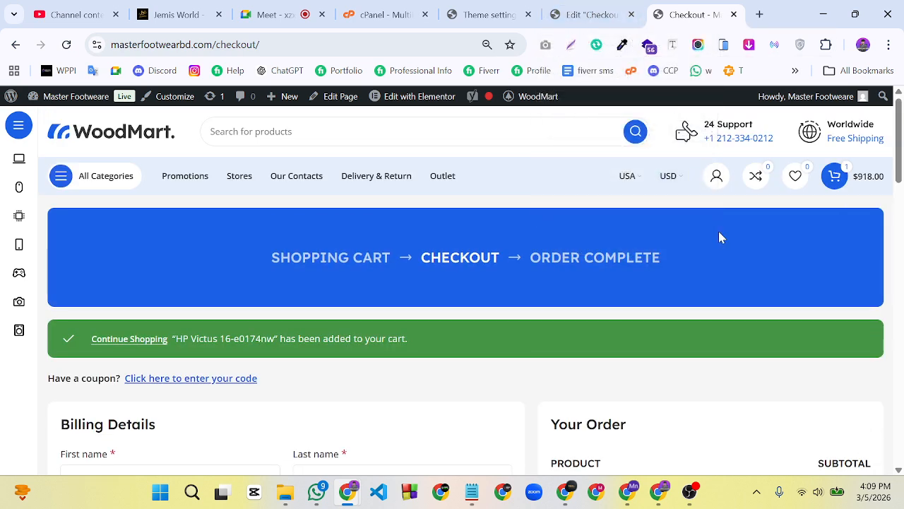
{"action": "scroll", "coordinate": [523, 240], "scroll_direction": "down", "scroll_amount": 5}
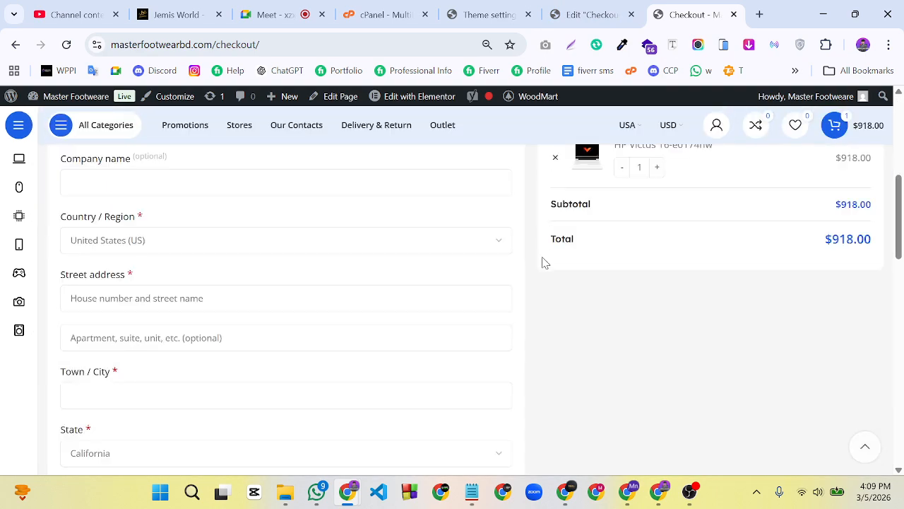
{"action": "scroll", "coordinate": [543, 260], "scroll_direction": "up", "scroll_amount": 4}
{"action": "scroll", "coordinate": [543, 260], "scroll_direction": "up", "scroll_amount": 1}
{"action": "scroll", "coordinate": [650, 325], "scroll_direction": "down", "scroll_amount": 3}
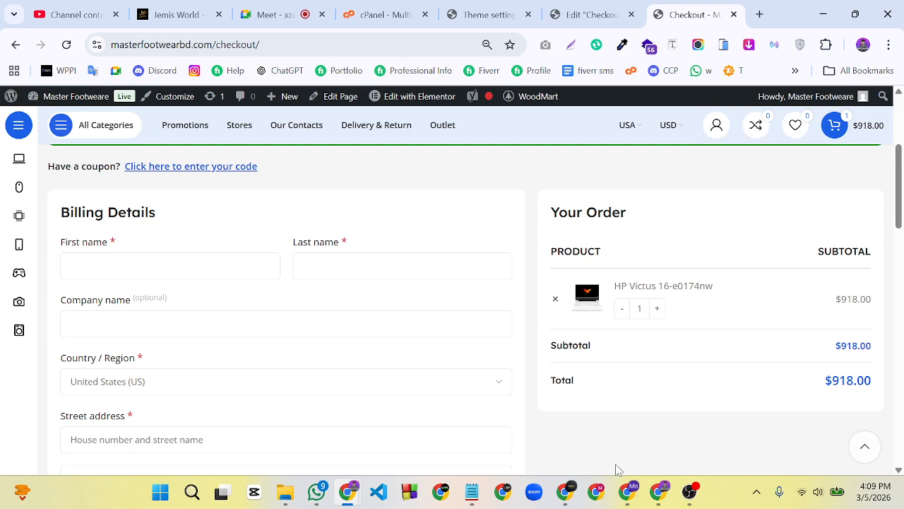
{"action": "left_click", "coordinate": [690, 492]}
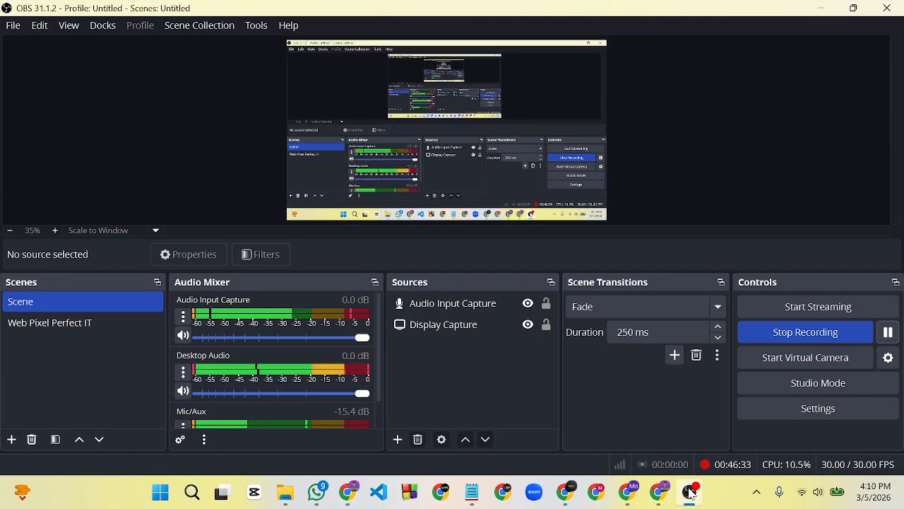
{"action": "left_click", "coordinate": [690, 492]}
{"action": "scroll", "coordinate": [636, 184], "scroll_direction": "up", "scroll_amount": 3}
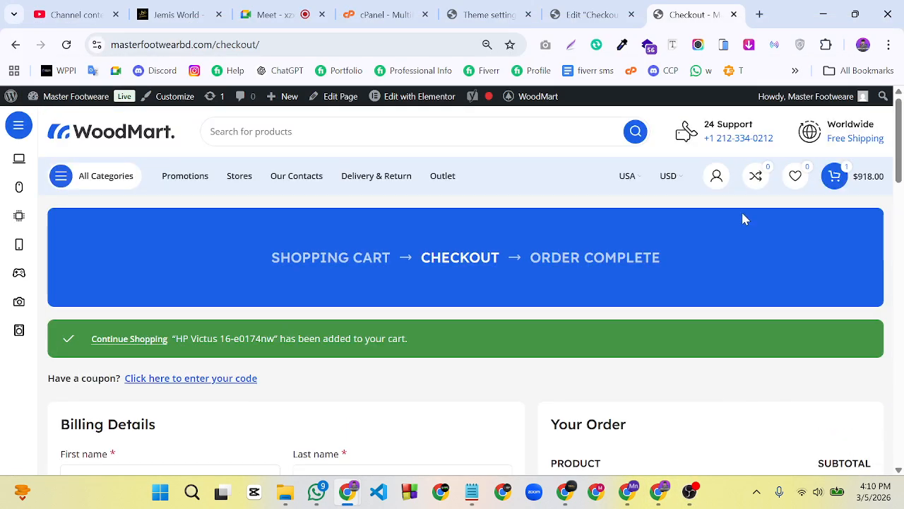
{"action": "scroll", "coordinate": [743, 218], "scroll_direction": "down", "scroll_amount": 1}
{"action": "scroll", "coordinate": [746, 217], "scroll_direction": "up", "scroll_amount": 1}
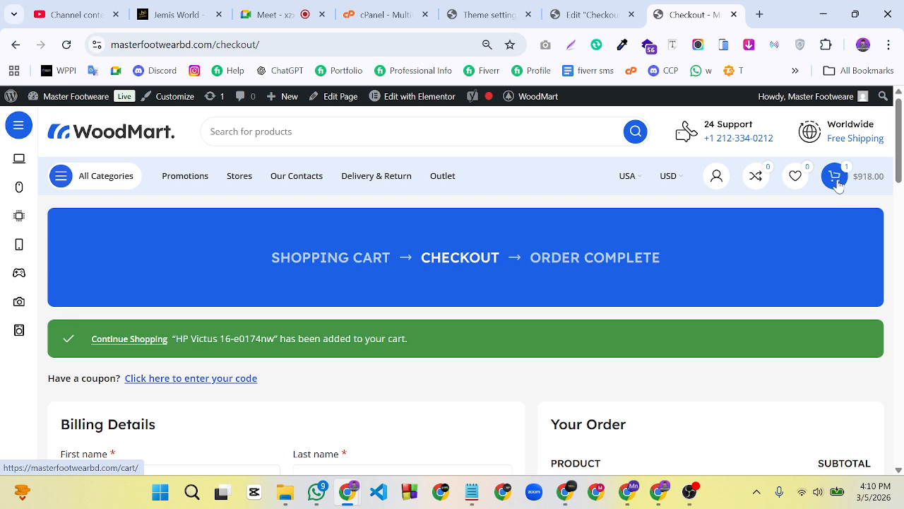
Open the WooCommerce general settings from the site's admin area and bring up the store address fields
{"action": "left_click", "coordinate": [472, 14]}
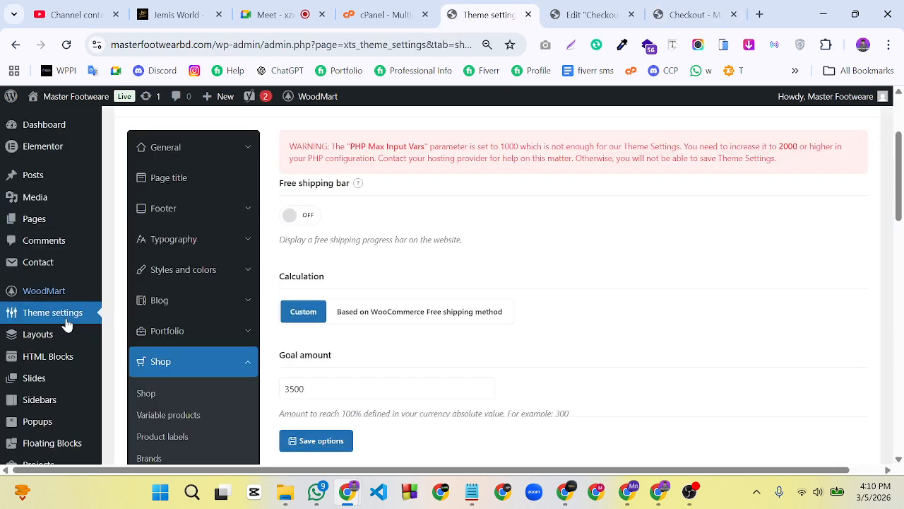
{"action": "scroll", "coordinate": [66, 332], "scroll_direction": "down", "scroll_amount": 5}
{"action": "scroll", "coordinate": [66, 341], "scroll_direction": "down", "scroll_amount": 4}
{"action": "mouse_move", "coordinate": [38, 155]}
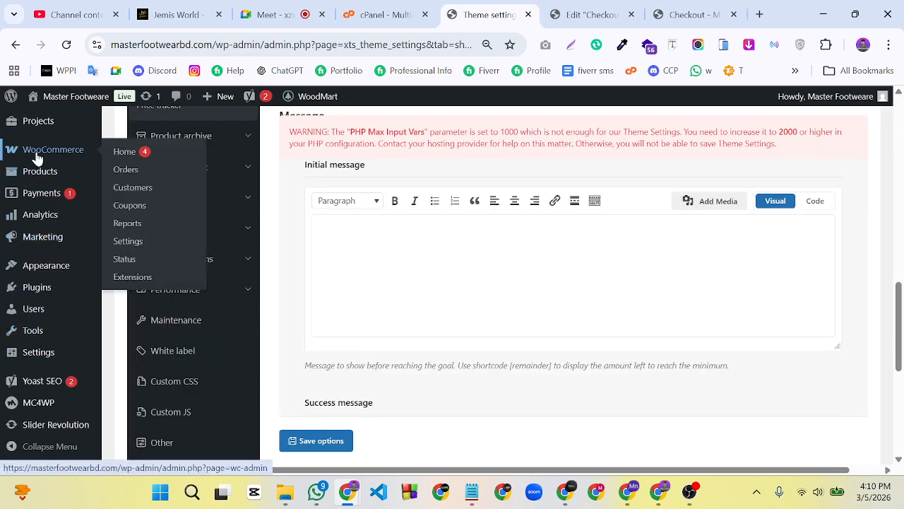
{"action": "left_click", "coordinate": [126, 242]}
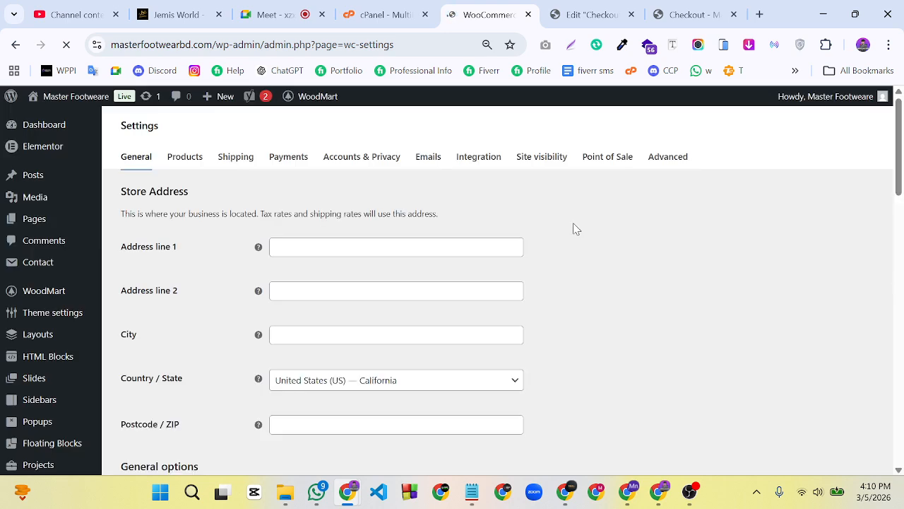
{"action": "scroll", "coordinate": [346, 212], "scroll_direction": "down", "scroll_amount": 1}
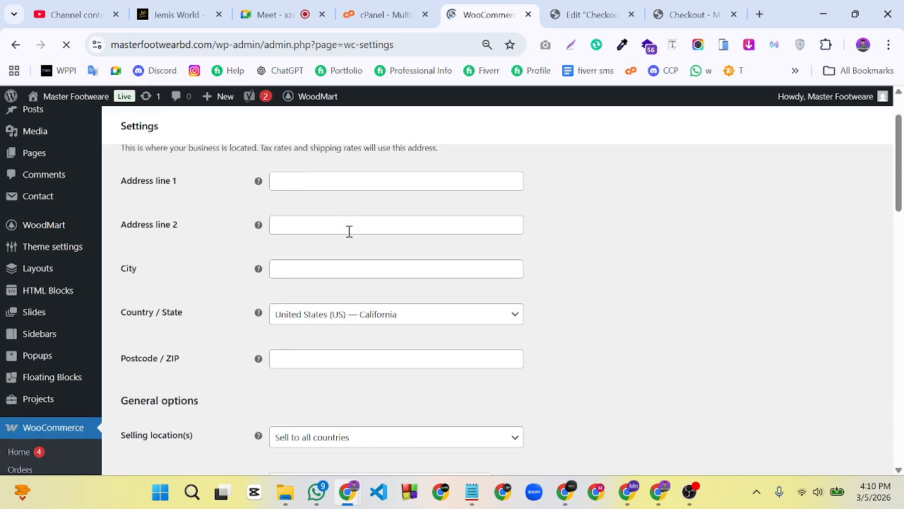
Switch to Notepad and look up the shop's address in the saved client notes
{"action": "left_click", "coordinate": [471, 493]}
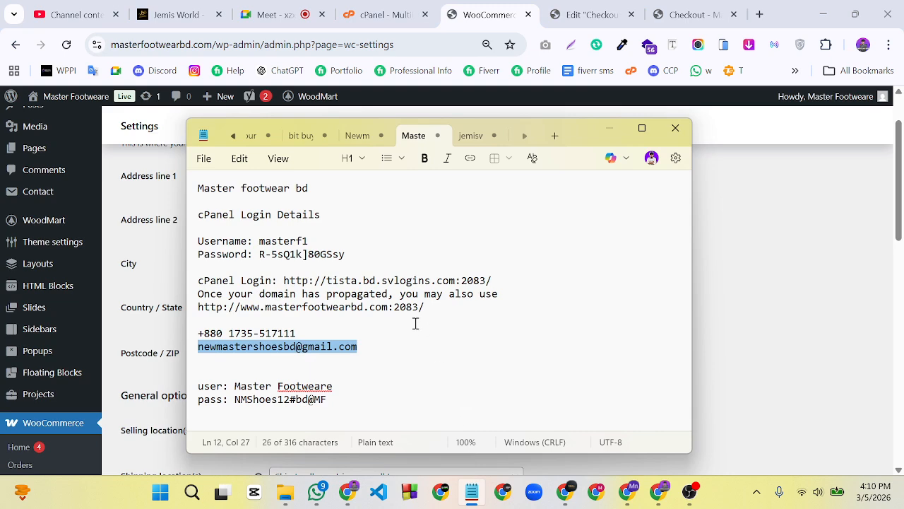
{"action": "left_click", "coordinate": [357, 136]}
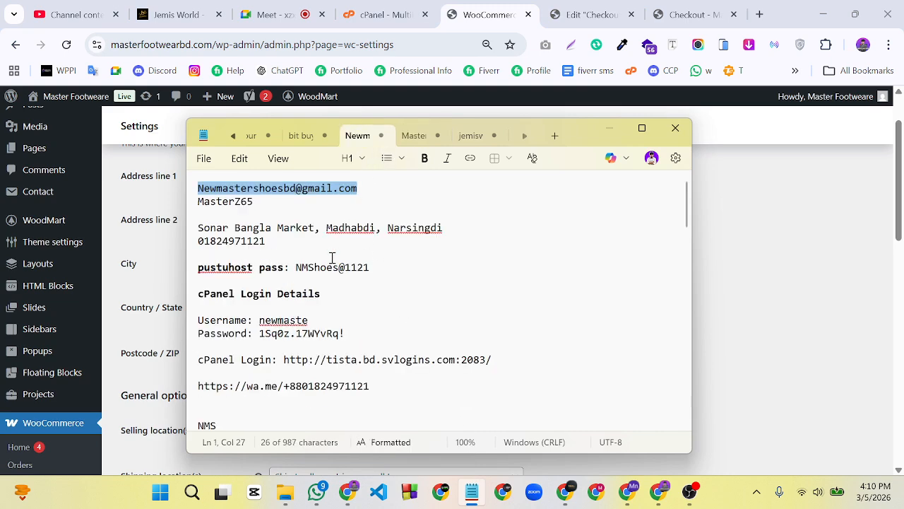
{"action": "left_click", "coordinate": [390, 14]}
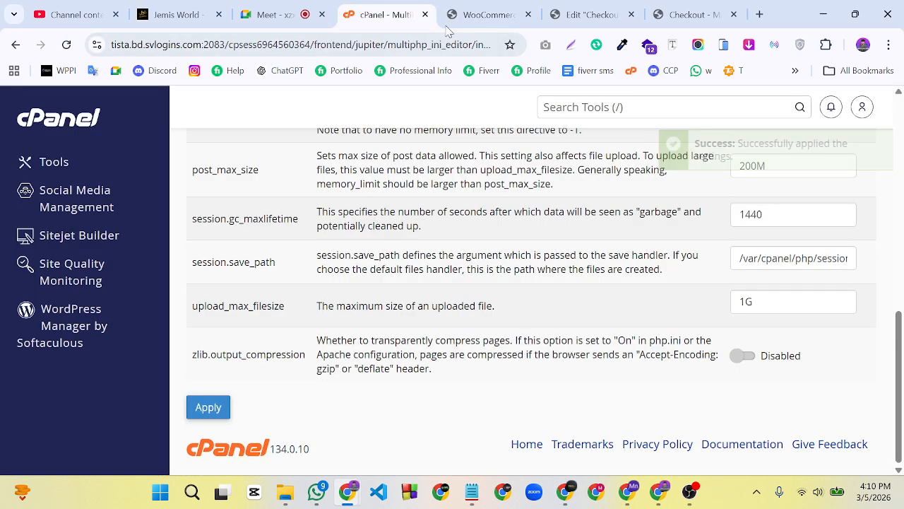
{"action": "left_click", "coordinate": [598, 16]}
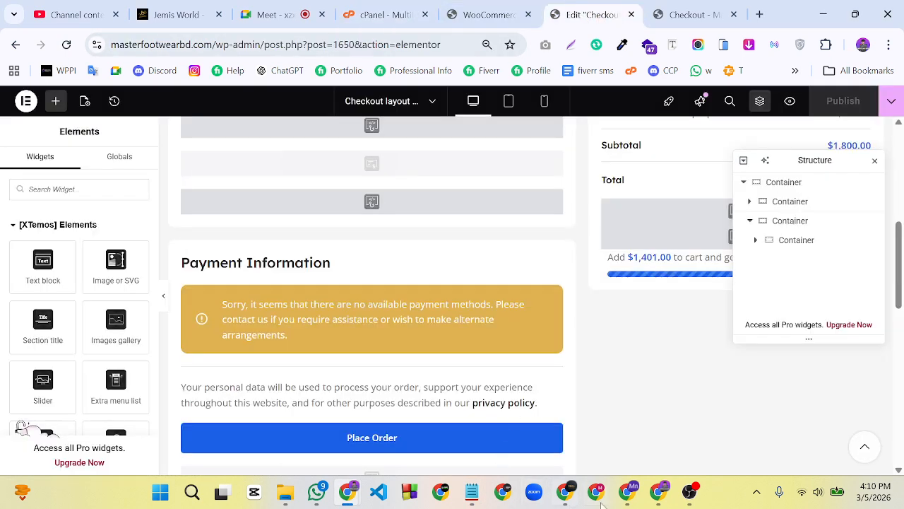
{"action": "left_click", "coordinate": [690, 492]}
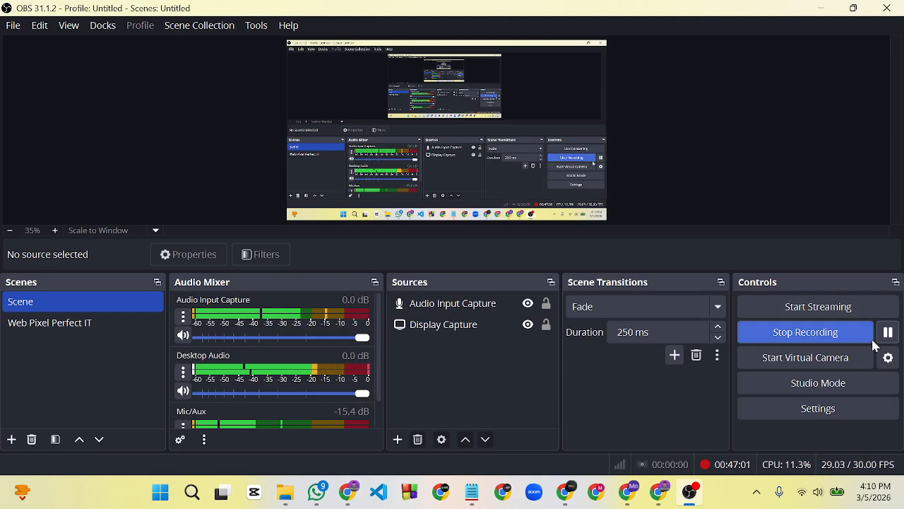
{"action": "left_click", "coordinate": [830, 12]}
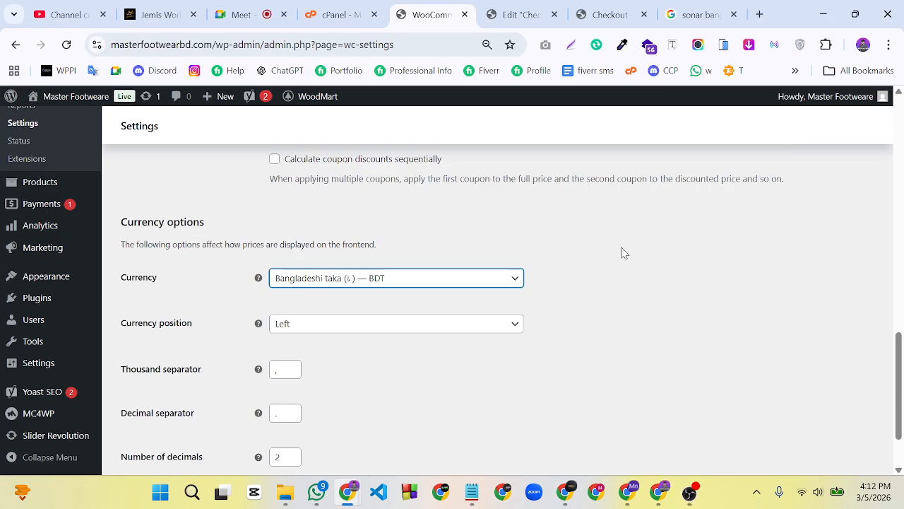
Set the store's currency position to Right and save the WooCommerce general settings
{"action": "scroll", "coordinate": [363, 307], "scroll_direction": "down", "scroll_amount": 1}
{"action": "left_click", "coordinate": [341, 241]}
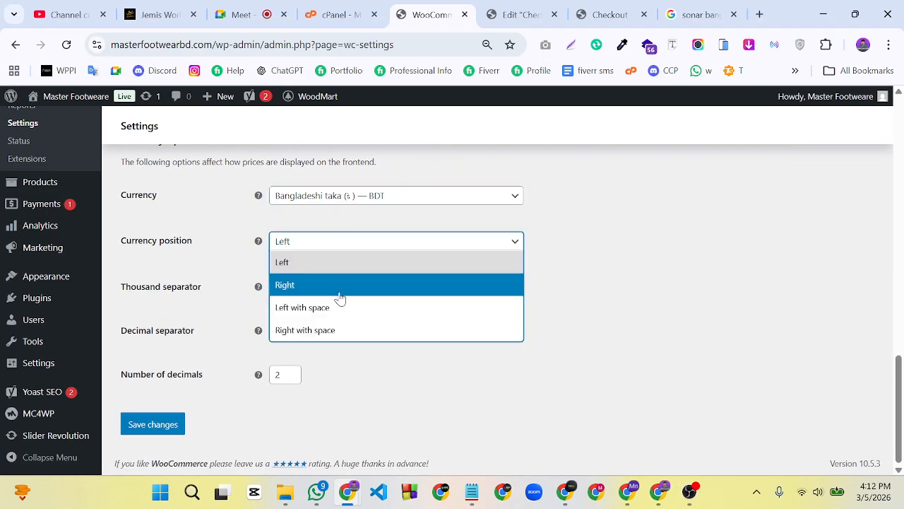
{"action": "left_click", "coordinate": [340, 290]}
{"action": "left_click", "coordinate": [175, 424]}
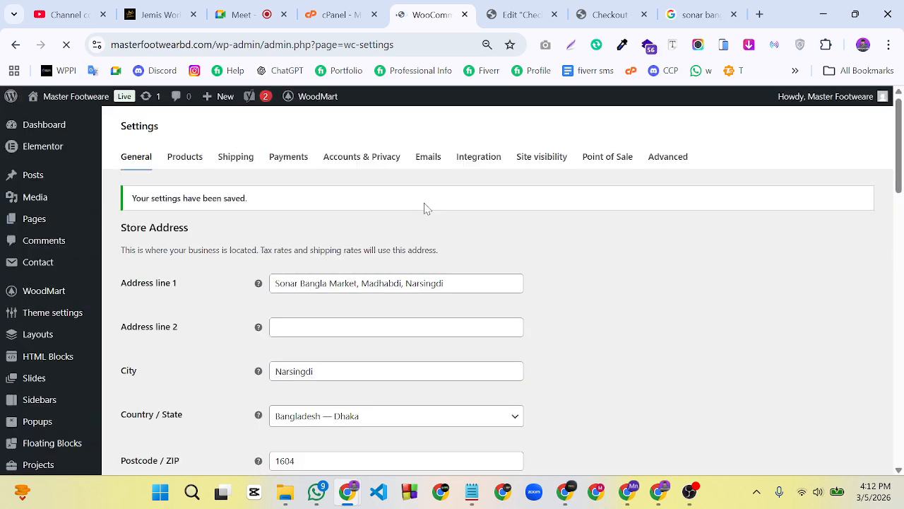
Enable Cash on delivery among the offline payment methods and open its settings for editing
{"action": "left_click", "coordinate": [278, 158]}
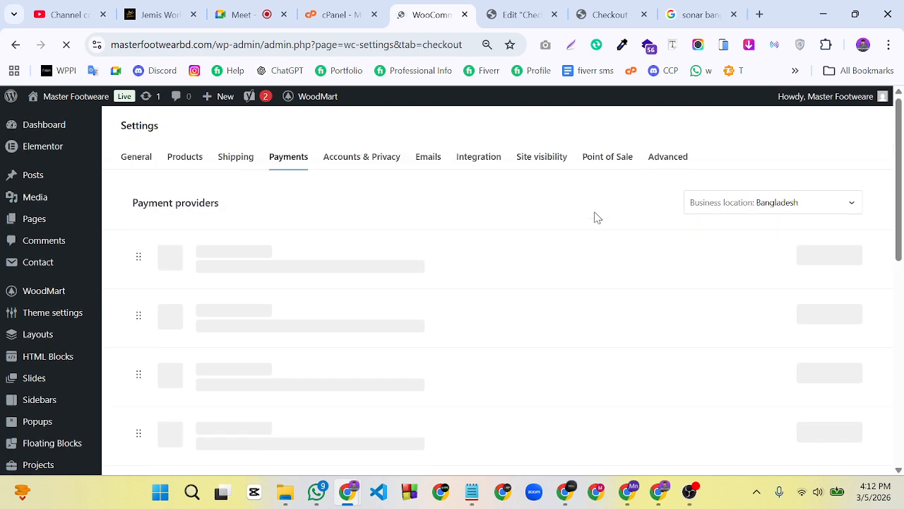
{"action": "scroll", "coordinate": [596, 217], "scroll_direction": "down", "scroll_amount": 1}
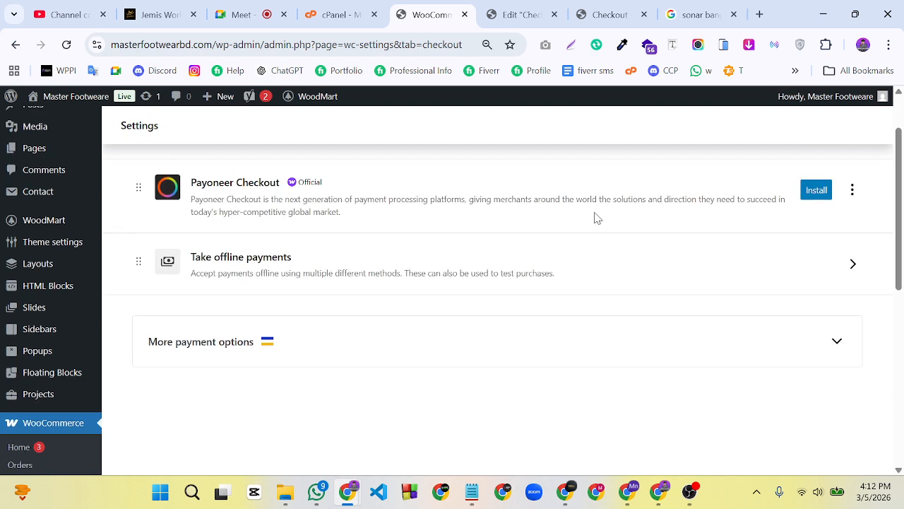
{"action": "left_click", "coordinate": [795, 268]}
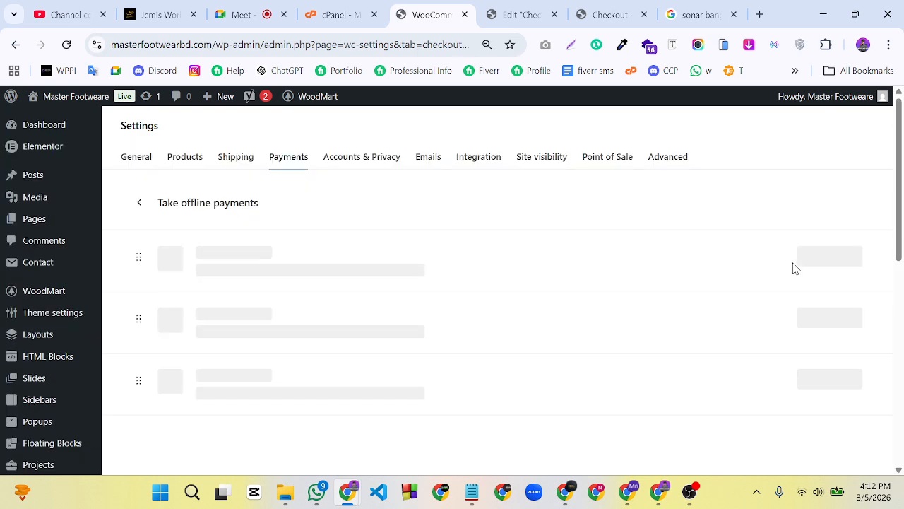
{"action": "scroll", "coordinate": [598, 306], "scroll_direction": "down", "scroll_amount": 3}
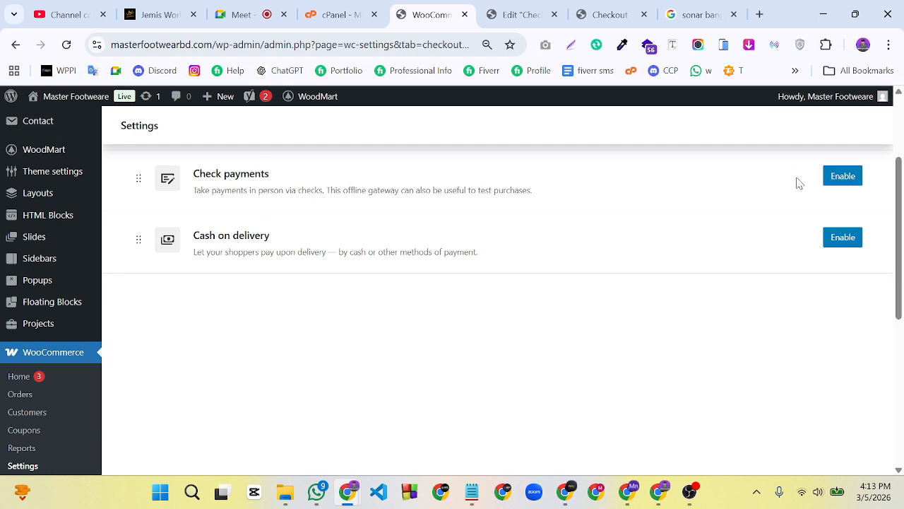
{"action": "left_click", "coordinate": [851, 241]}
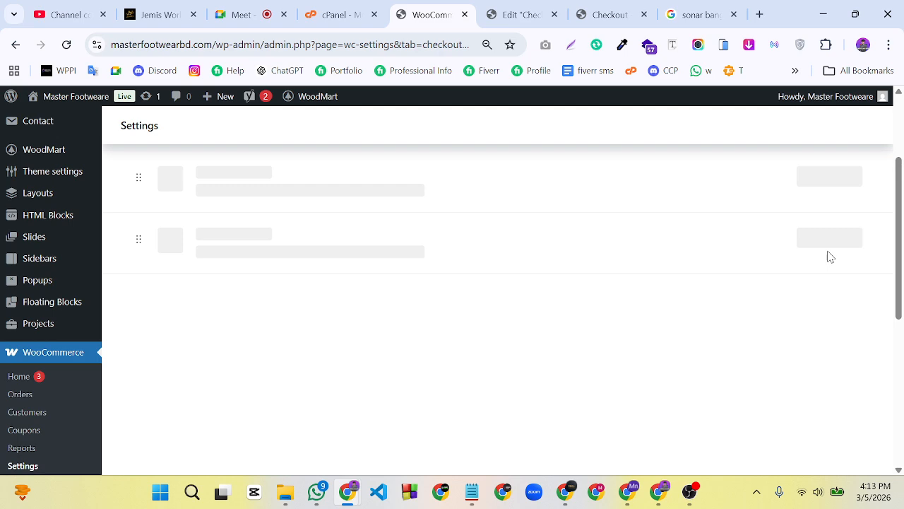
{"action": "left_click", "coordinate": [836, 243]}
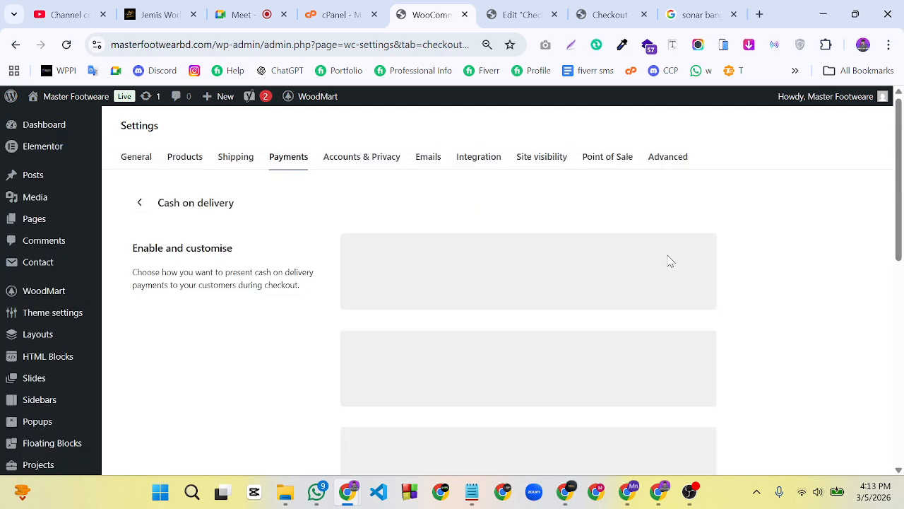
Change the cash on delivery title to ক্যাশ অন ডেলিভারি and clear its description
{"action": "triple_click", "coordinate": [437, 292]}
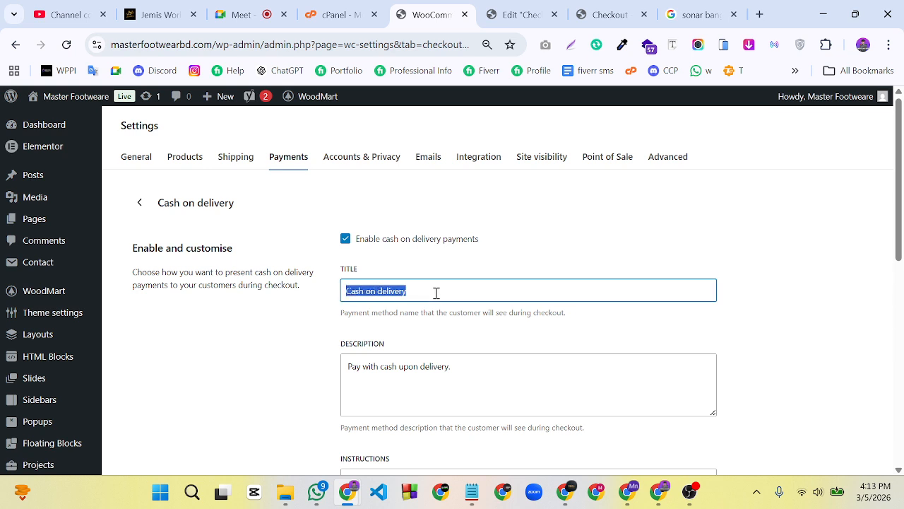
{"action": "key", "text": "BackSpace"}
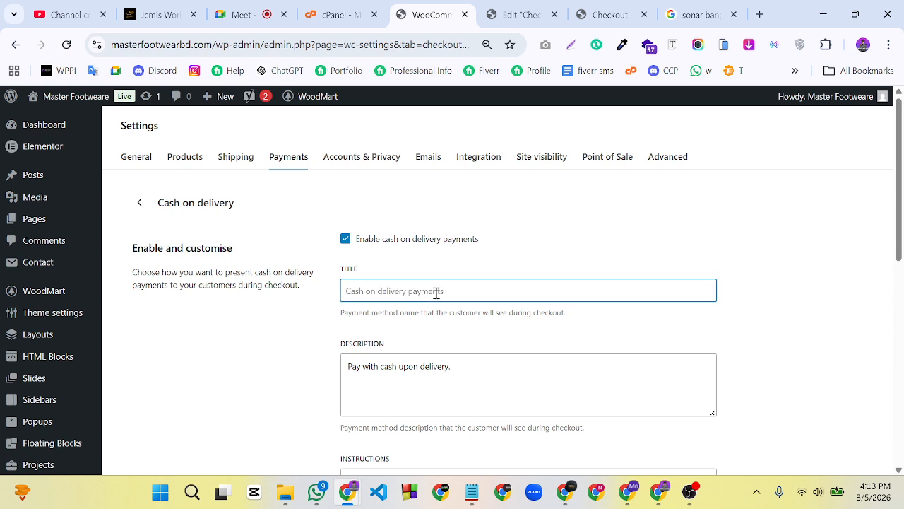
{"action": "left_click", "coordinate": [436, 292]}
{"action": "left_click", "coordinate": [456, 323]}
{"action": "left_click", "coordinate": [505, 371]}
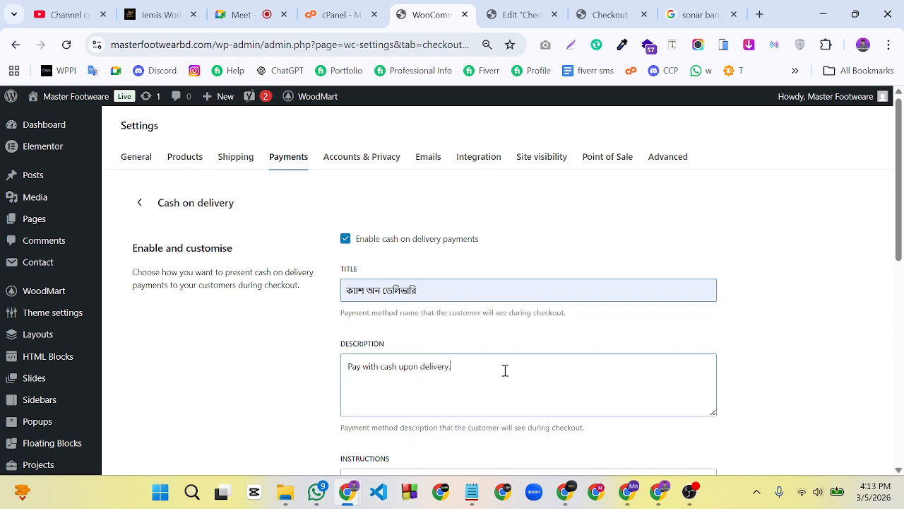
{"action": "triple_click", "coordinate": [505, 370]}
{"action": "key", "text": "BackSpace"}
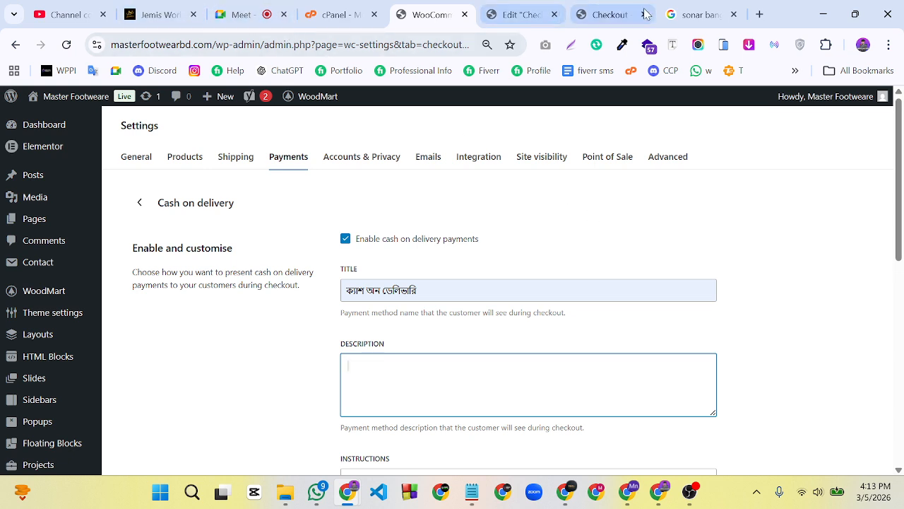
Open the newmastershoes.com store in a new browser tab
{"action": "left_click", "coordinate": [760, 15]}
{"action": "left_click", "coordinate": [349, 59]}
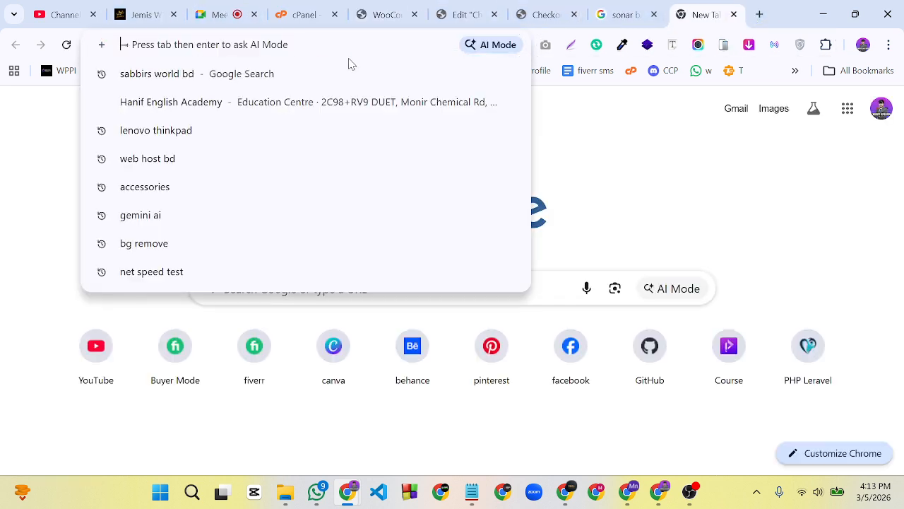
{"action": "type", "text": "n"}
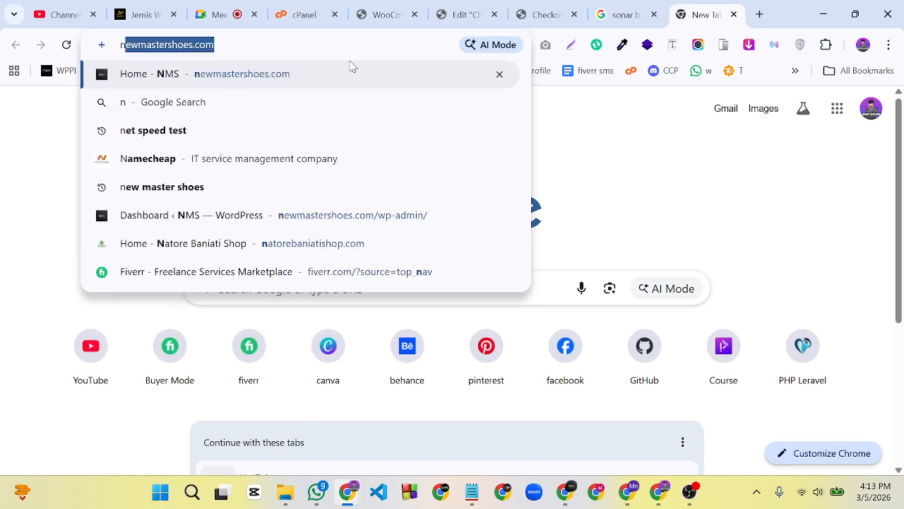
{"action": "key", "text": "Right"}
{"action": "key", "text": "Return"}
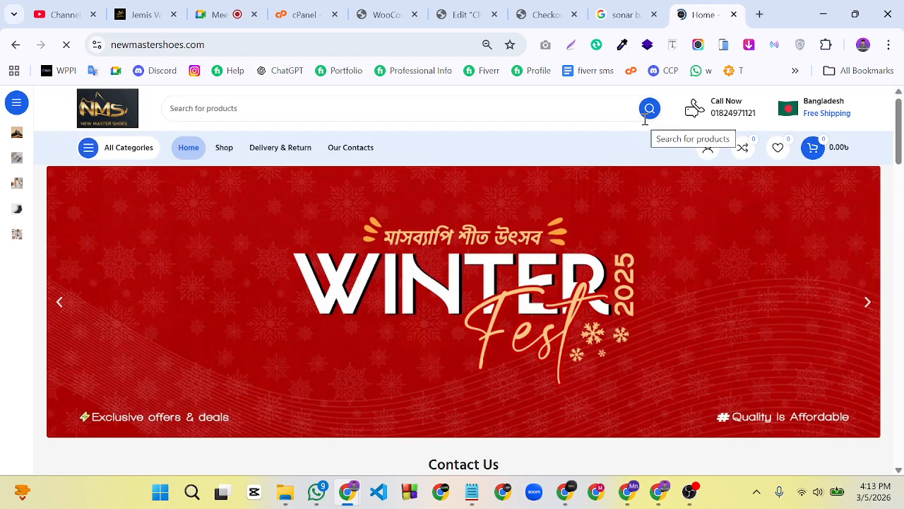
Open the RedTape Gold Sneakers product from the Best Offers on the newmastershoes.com home page
{"action": "scroll", "coordinate": [645, 122], "scroll_direction": "down", "scroll_amount": 5}
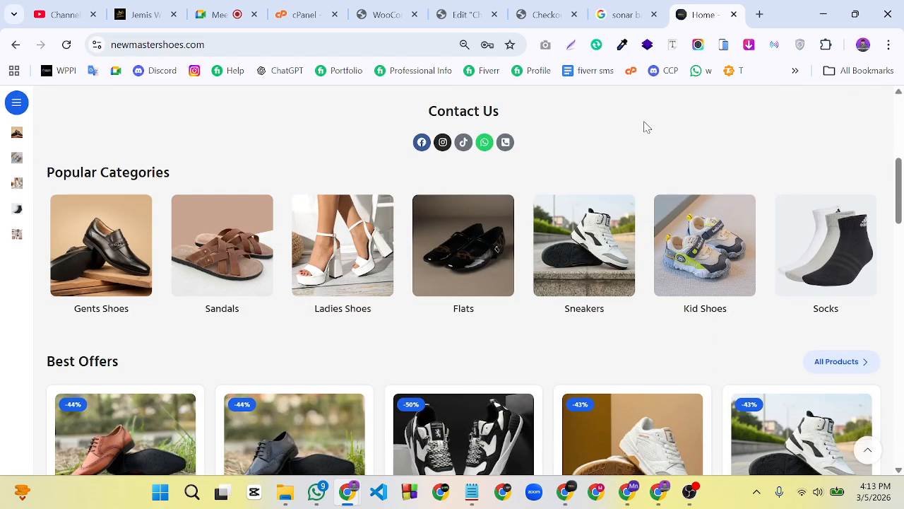
{"action": "scroll", "coordinate": [644, 127], "scroll_direction": "down", "scroll_amount": 4}
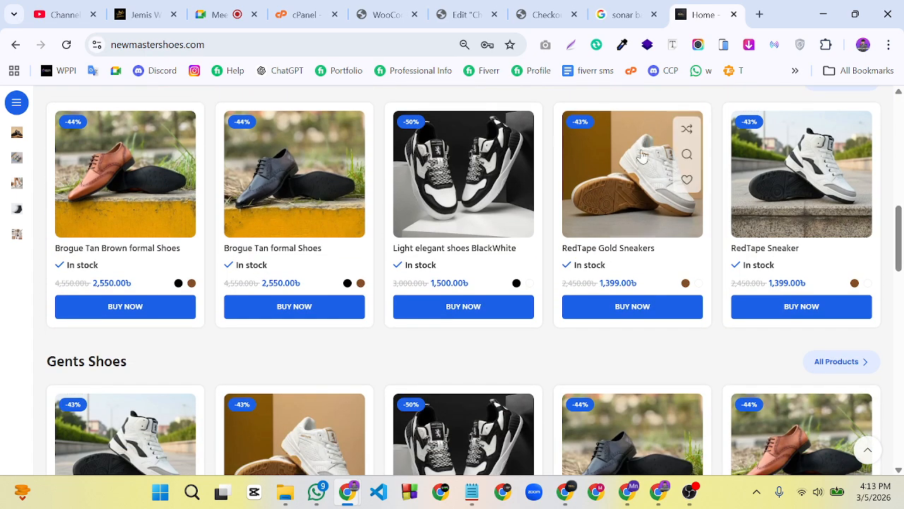
{"action": "left_click", "coordinate": [639, 161]}
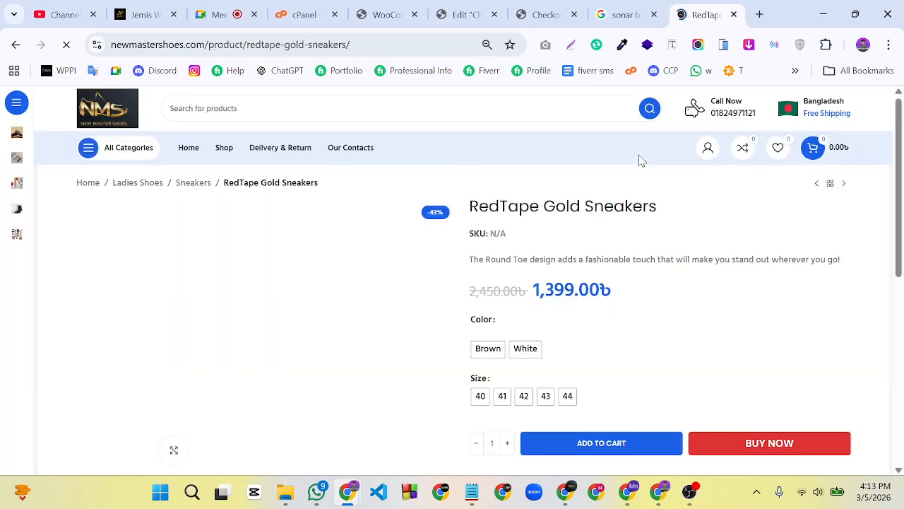
Select the sneakers in White, size 42, and proceed to checkout with Buy Now
{"action": "scroll", "coordinate": [696, 172], "scroll_direction": "down", "scroll_amount": 3}
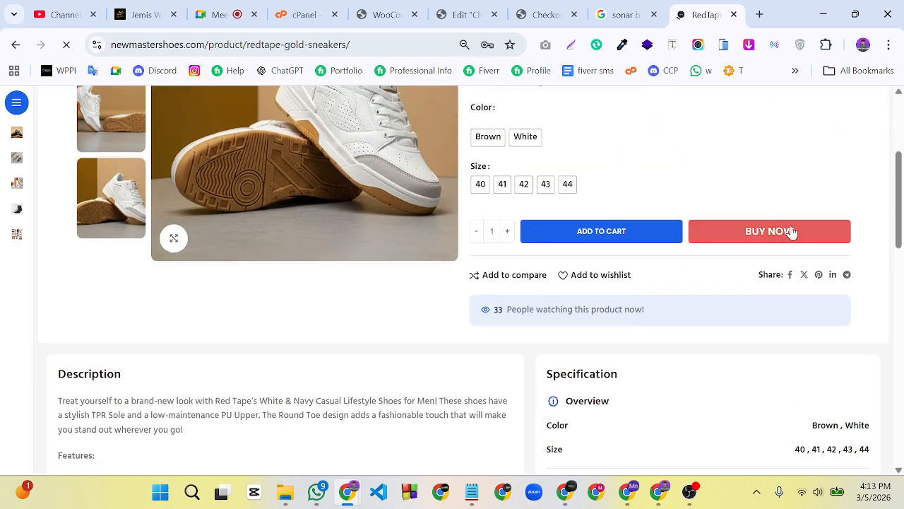
{"action": "left_click", "coordinate": [791, 232]}
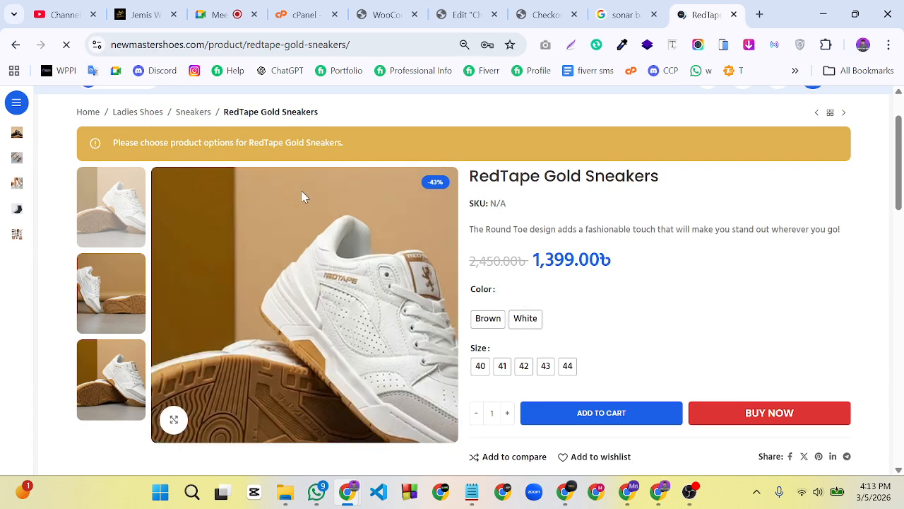
{"action": "left_click", "coordinate": [525, 319]}
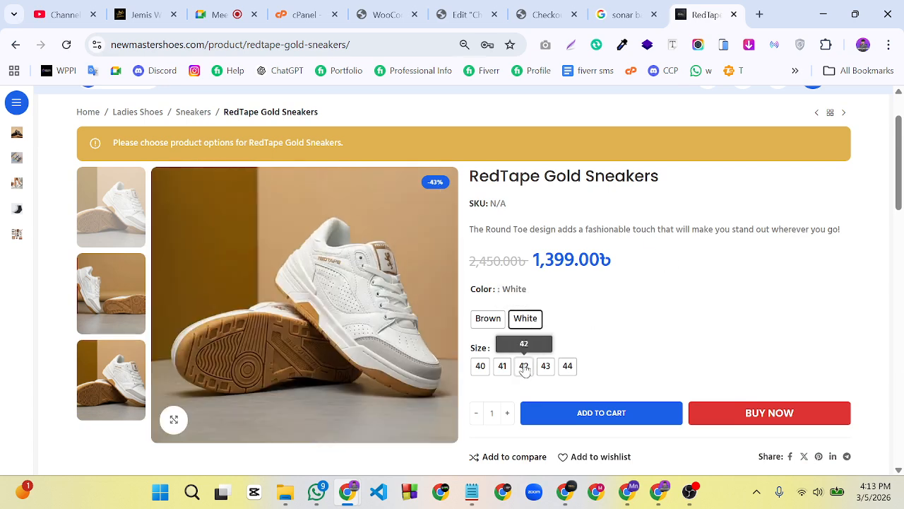
{"action": "left_click", "coordinate": [524, 365]}
{"action": "left_click", "coordinate": [769, 411]}
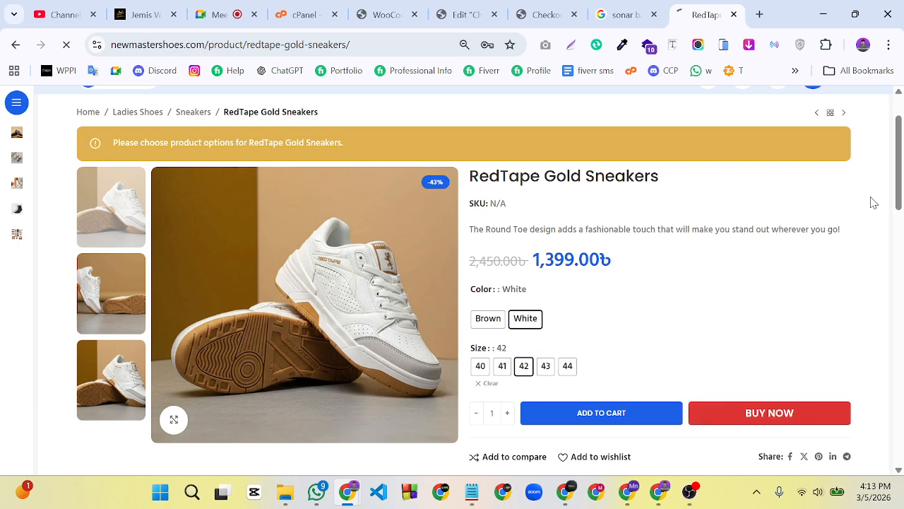
Copy the cash on delivery description পন্য হাতে পেয়ে মূল্য পরিশোধ করবেন from the newmastershoes.com checkout's payment information
{"action": "scroll", "coordinate": [733, 247], "scroll_direction": "down", "scroll_amount": 5}
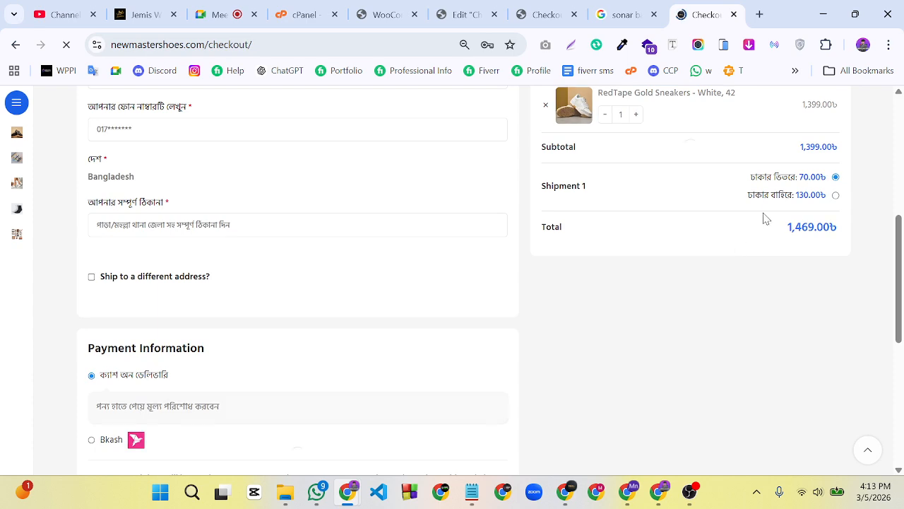
{"action": "scroll", "coordinate": [763, 216], "scroll_direction": "down", "scroll_amount": 6}
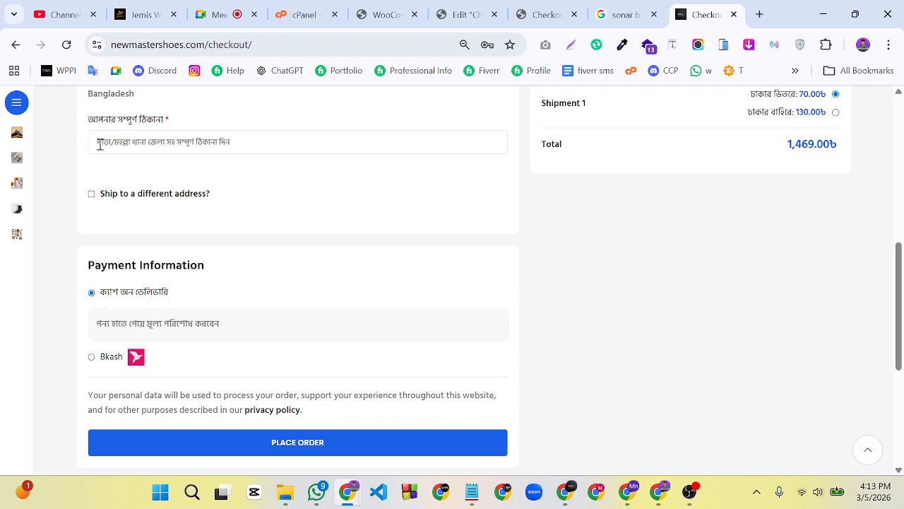
{"action": "left_click", "coordinate": [173, 144]}
{"action": "scroll", "coordinate": [227, 147], "scroll_direction": "up", "scroll_amount": 2}
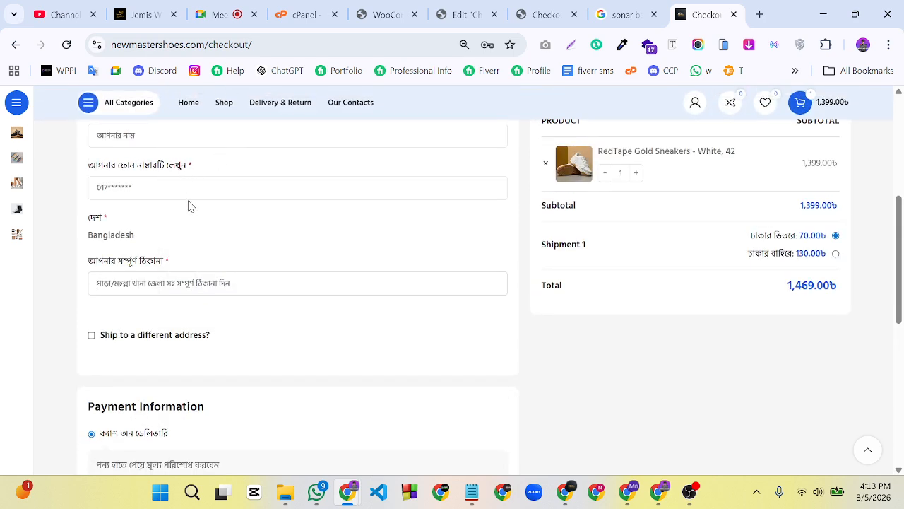
{"action": "scroll", "coordinate": [190, 203], "scroll_direction": "down", "scroll_amount": 4}
{"action": "triple_click", "coordinate": [183, 180]}
{"action": "key", "text": "ctrl+c"}
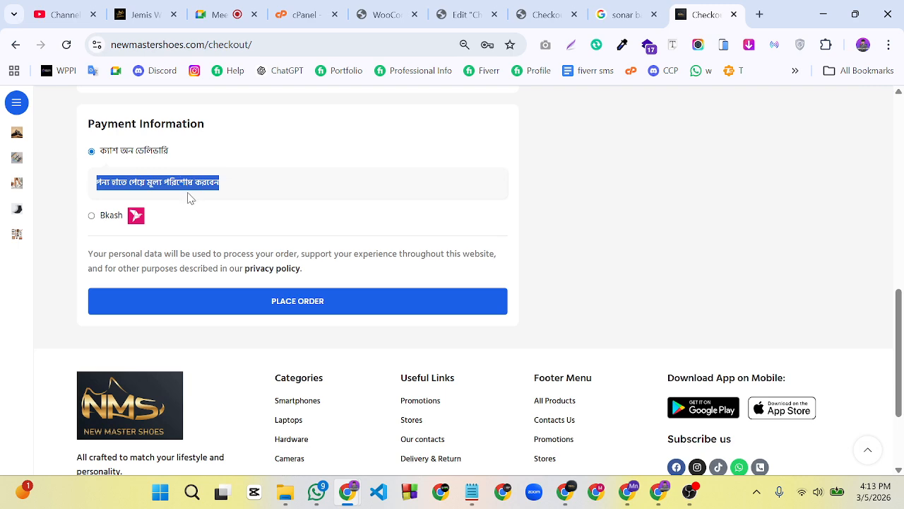
Set the description in the masterfootwearbd.com cash on delivery settings to পন্য হাতে পেয়ে মূল্য পরিশোধ করবেন
{"action": "scroll", "coordinate": [189, 198], "scroll_direction": "up", "scroll_amount": 1}
{"action": "left_click", "coordinate": [543, 14]}
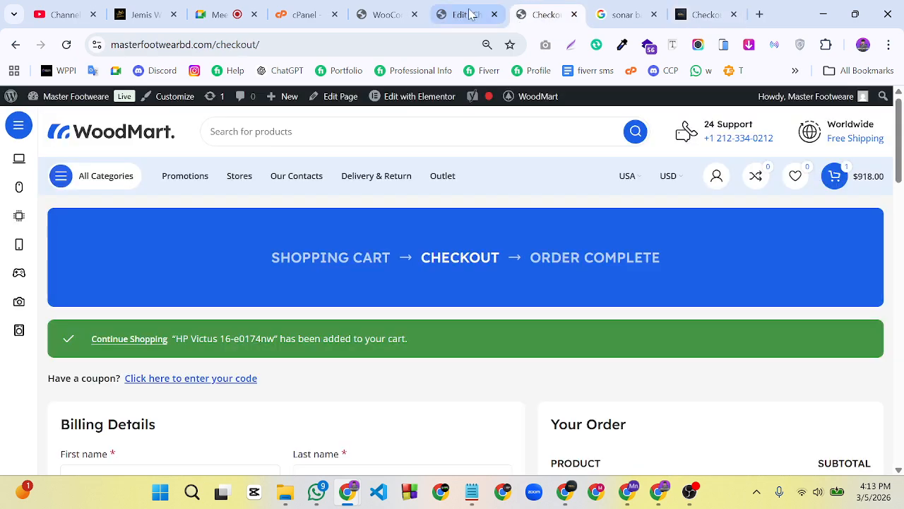
{"action": "left_click", "coordinate": [470, 14]}
{"action": "left_click", "coordinate": [397, 15]}
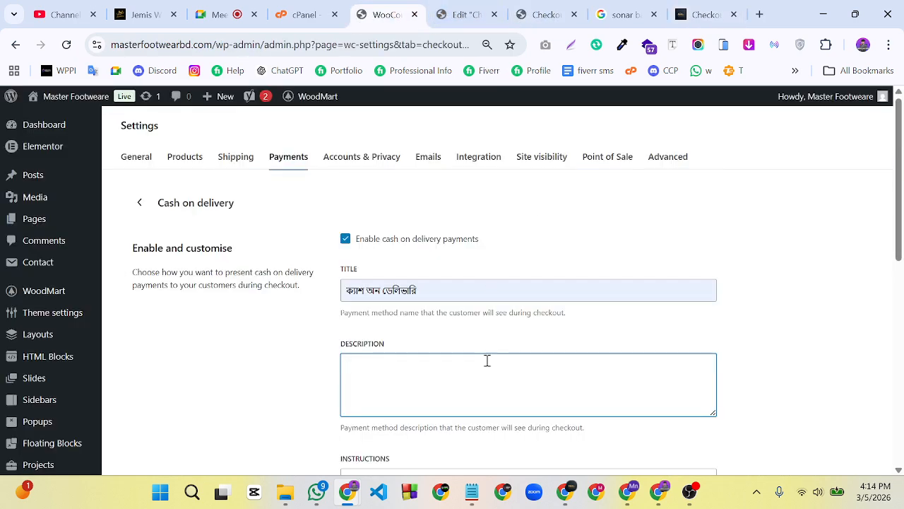
{"action": "left_click", "coordinate": [443, 364]}
{"action": "key", "text": "ctrl+v"}
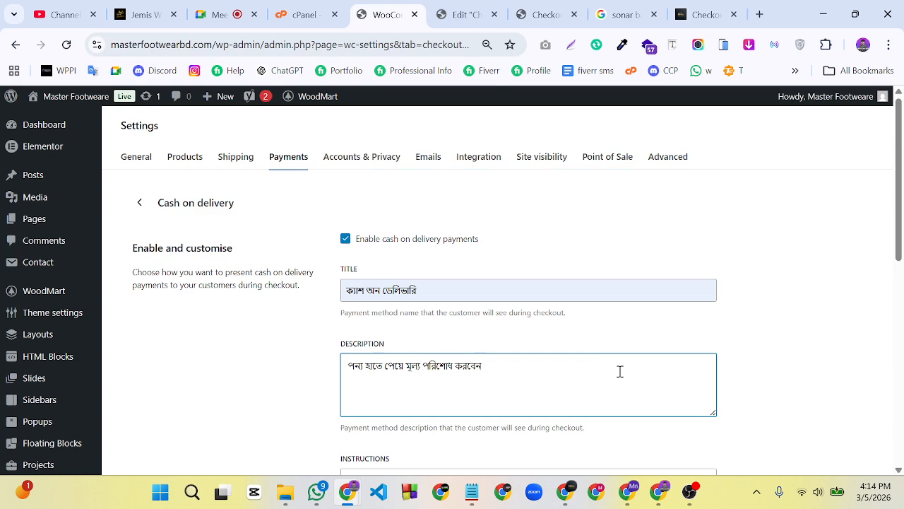
Clear the cash on delivery instructions and save the payment method's changes
{"action": "scroll", "coordinate": [612, 410], "scroll_direction": "down", "scroll_amount": 2}
{"action": "left_click", "coordinate": [523, 353]}
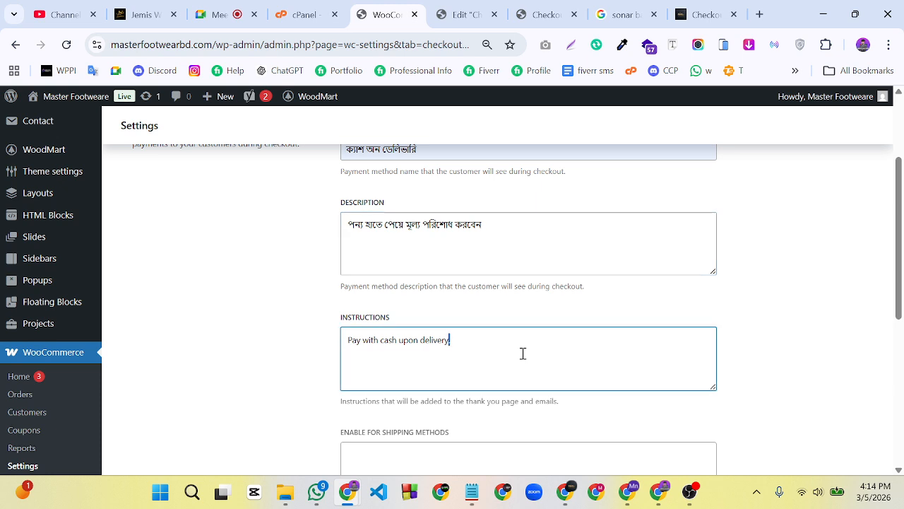
{"action": "key", "text": "ctrl+a"}
{"action": "key", "text": "BackSpace"}
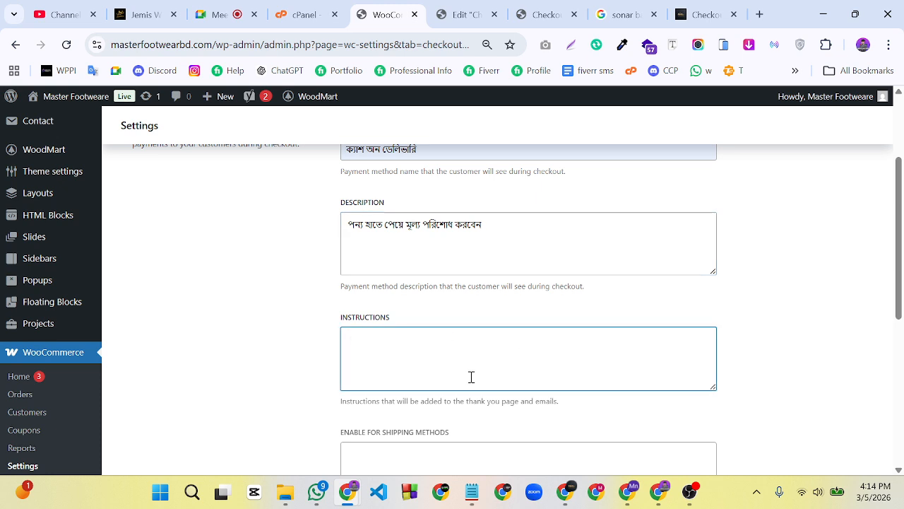
{"action": "scroll", "coordinate": [471, 377], "scroll_direction": "down", "scroll_amount": 3}
{"action": "left_click", "coordinate": [682, 385]}
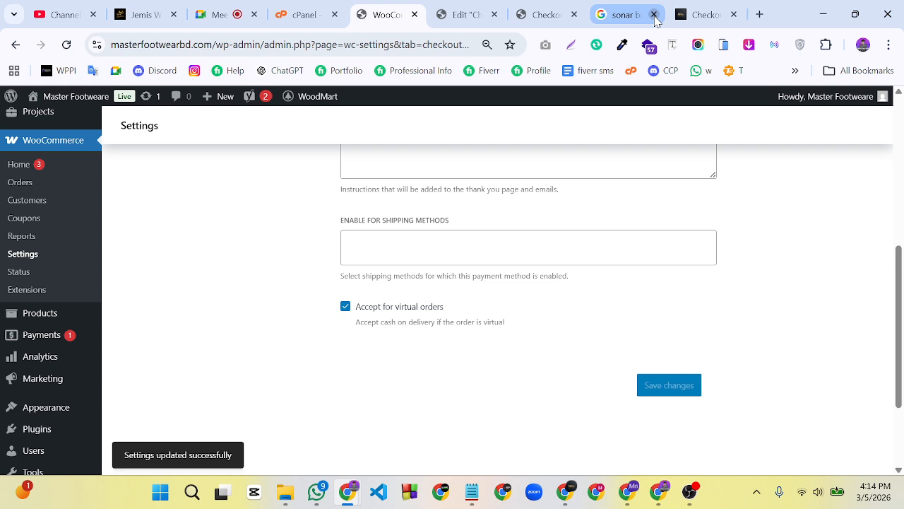
Close the Google search tab and review the address fields and shipping options on the newmastershoes.com checkout
{"action": "left_click", "coordinate": [654, 15]}
{"action": "left_click", "coordinate": [631, 14]}
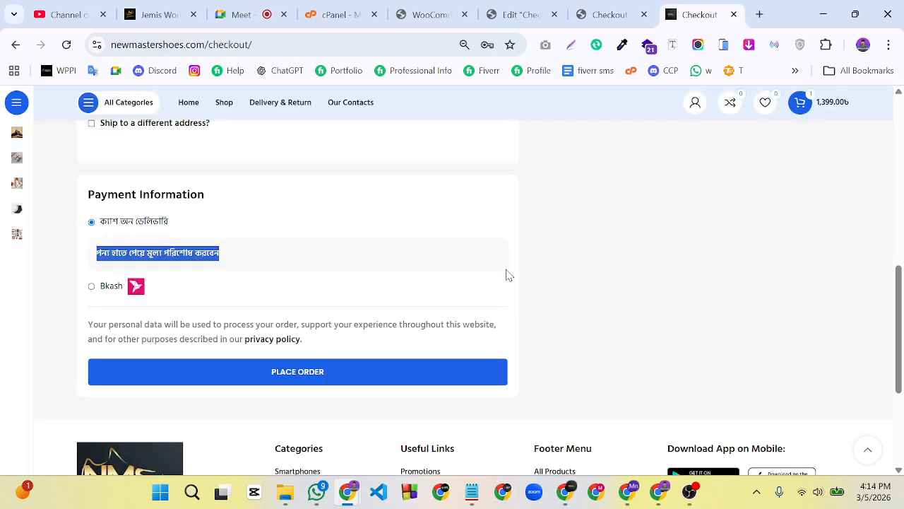
{"action": "scroll", "coordinate": [506, 275], "scroll_direction": "up", "scroll_amount": 2}
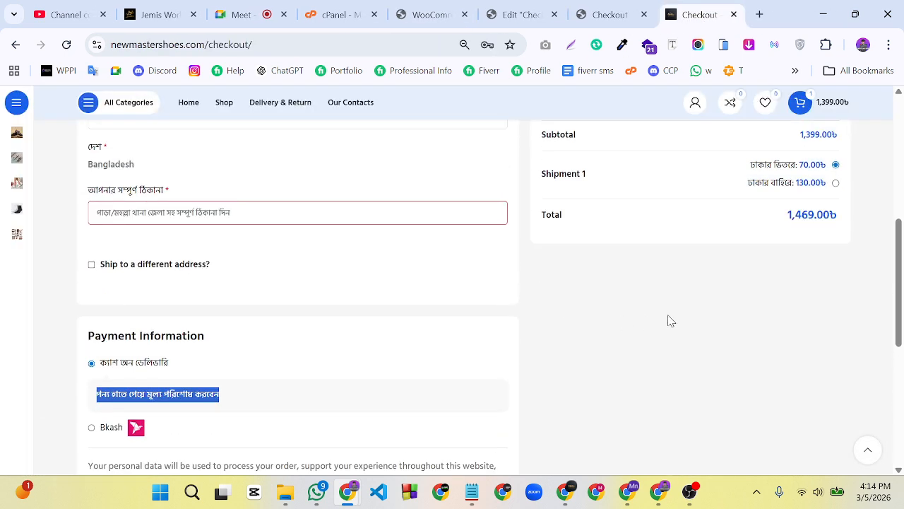
{"action": "scroll", "coordinate": [671, 321], "scroll_direction": "down", "scroll_amount": 1}
{"action": "scroll", "coordinate": [740, 282], "scroll_direction": "up", "scroll_amount": 2}
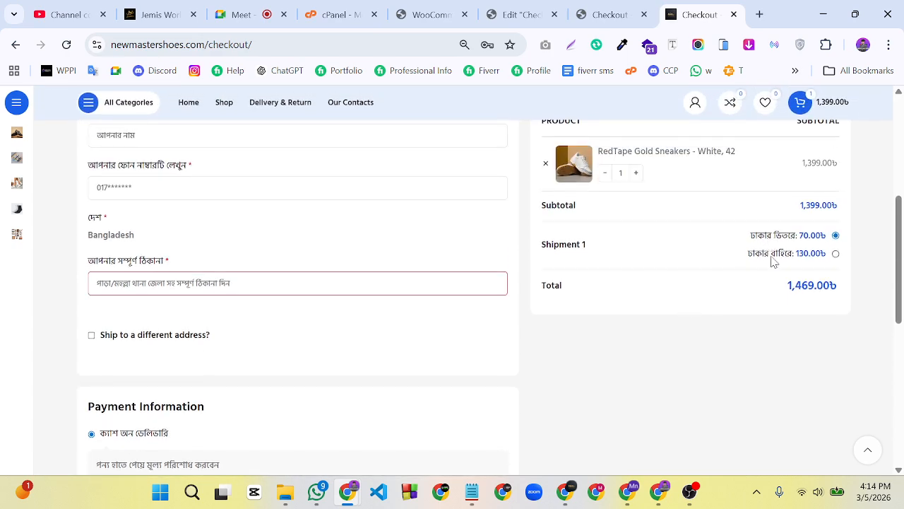
Check the payment section in the Elementor checkout layout, close that editor tab and return to the WooCommerce settings
{"action": "left_click", "coordinate": [606, 15]}
{"action": "left_click", "coordinate": [520, 17]}
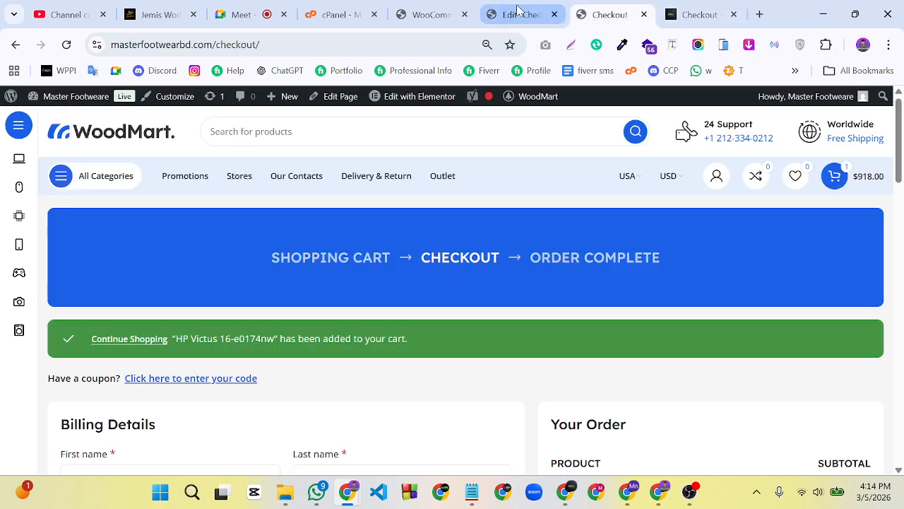
{"action": "scroll", "coordinate": [657, 190], "scroll_direction": "down", "scroll_amount": 8}
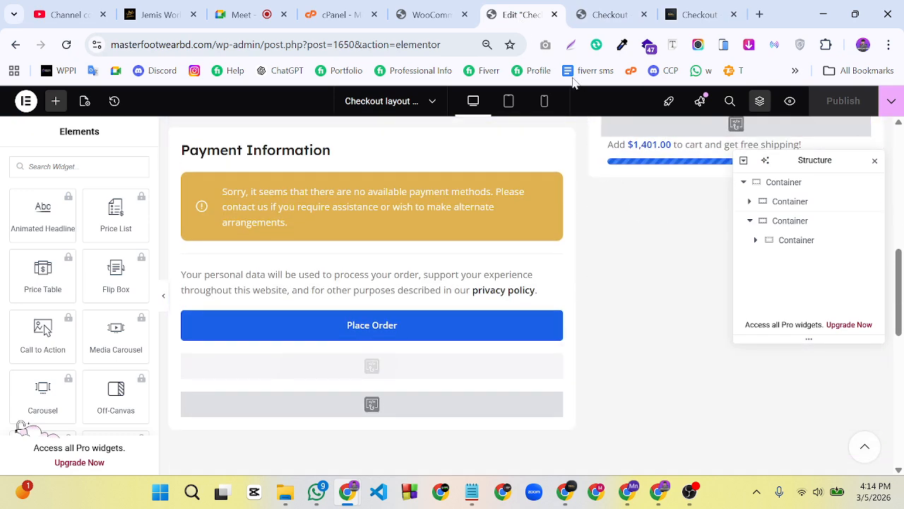
{"action": "left_click", "coordinate": [553, 14]}
{"action": "left_click", "coordinate": [435, 16]}
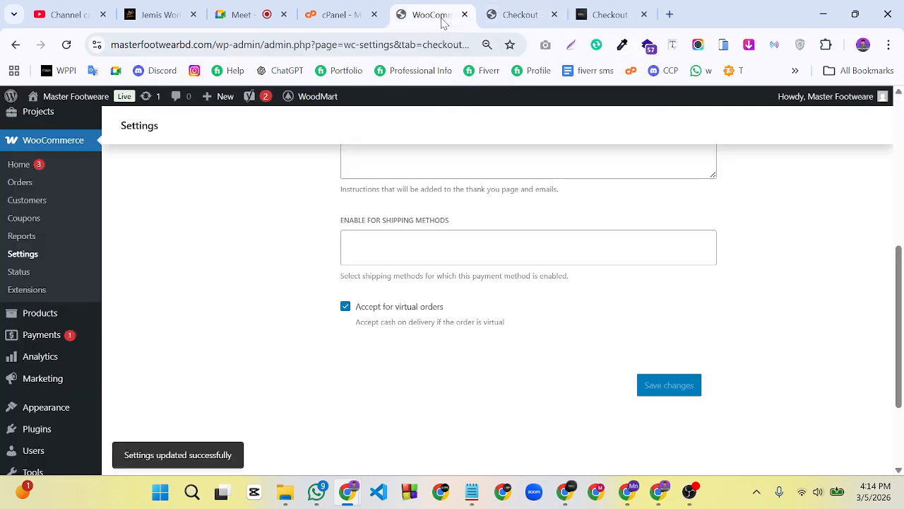
Reload the masterfootwearbd.com checkout page and check its payment information section
{"action": "left_click", "coordinate": [563, 16]}
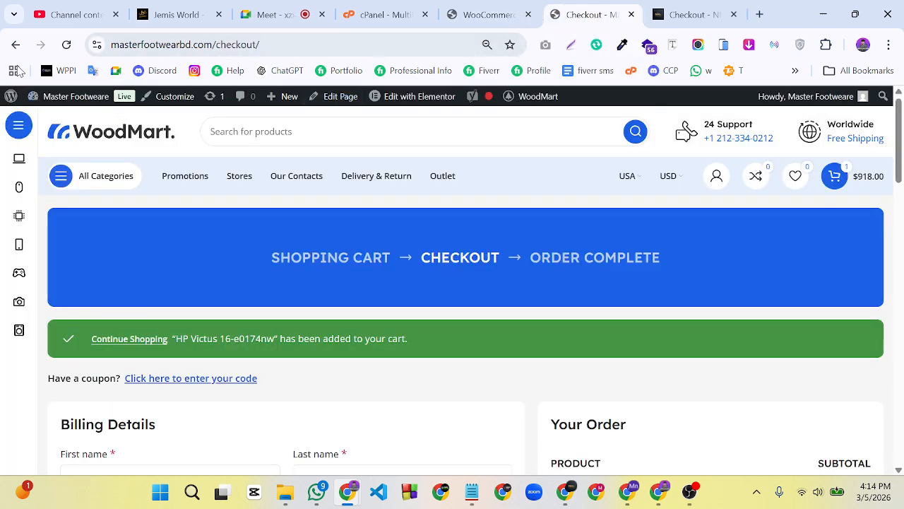
{"action": "left_click", "coordinate": [66, 44]}
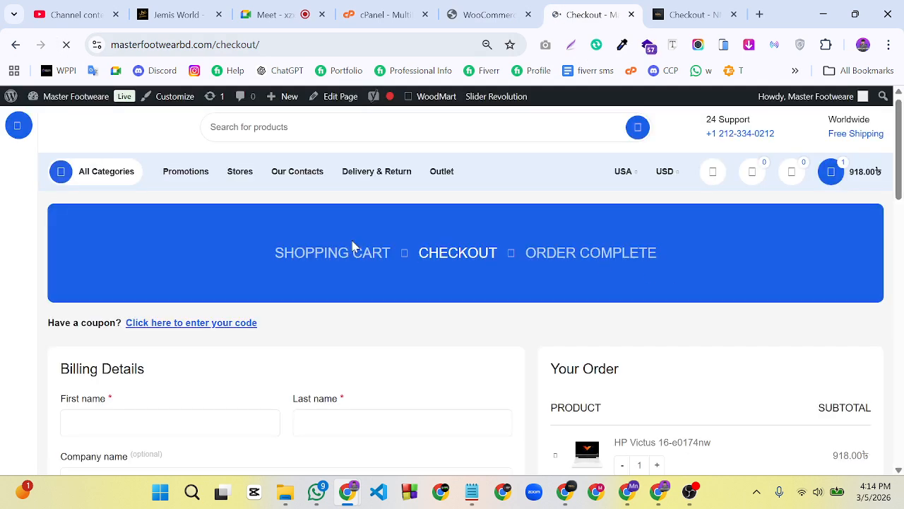
{"action": "scroll", "coordinate": [339, 262], "scroll_direction": "down", "scroll_amount": 1}
{"action": "scroll", "coordinate": [338, 263], "scroll_direction": "down", "scroll_amount": 15}
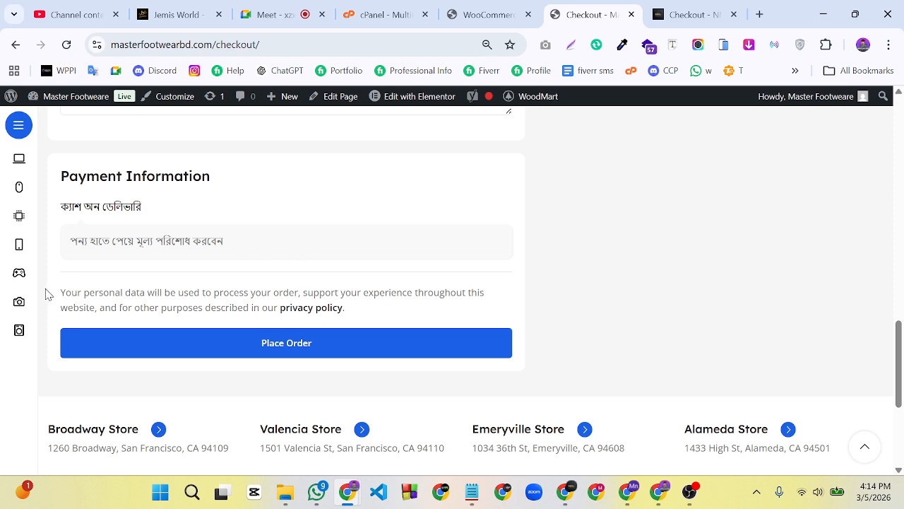
Compare the checkout's privacy notice with the one on the newmastershoes.com checkout
{"action": "left_click_drag", "start_coordinate": [62, 292], "coordinate": [359, 311]}
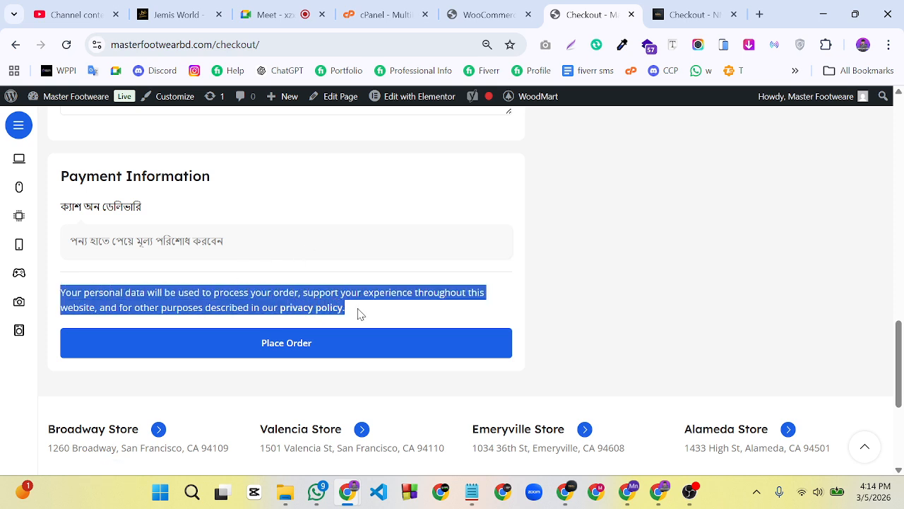
{"action": "left_click", "coordinate": [686, 14]}
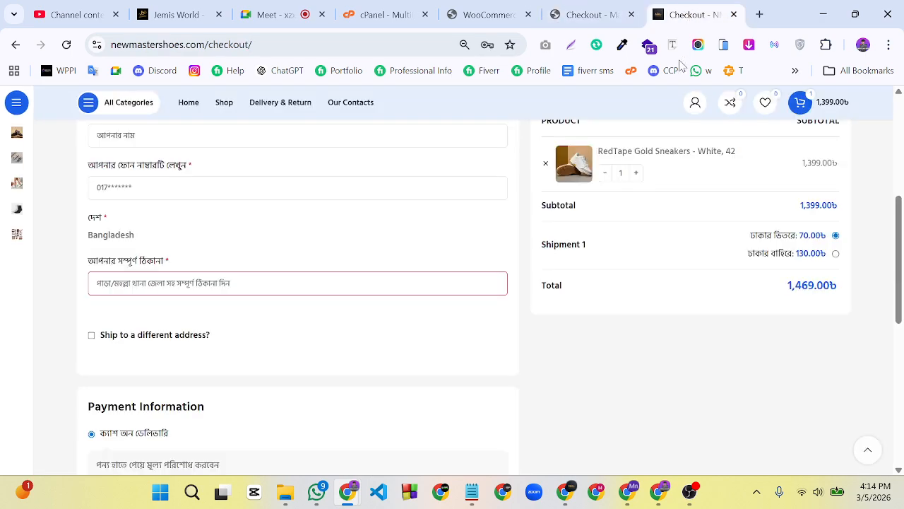
{"action": "scroll", "coordinate": [407, 321], "scroll_direction": "down", "scroll_amount": 6}
{"action": "scroll", "coordinate": [407, 319], "scroll_direction": "up", "scroll_amount": 2}
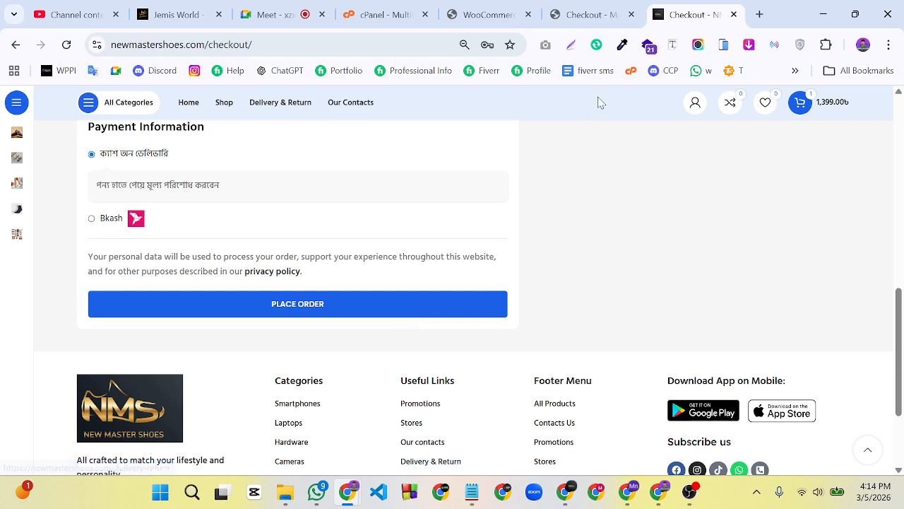
{"action": "left_click", "coordinate": [586, 14]}
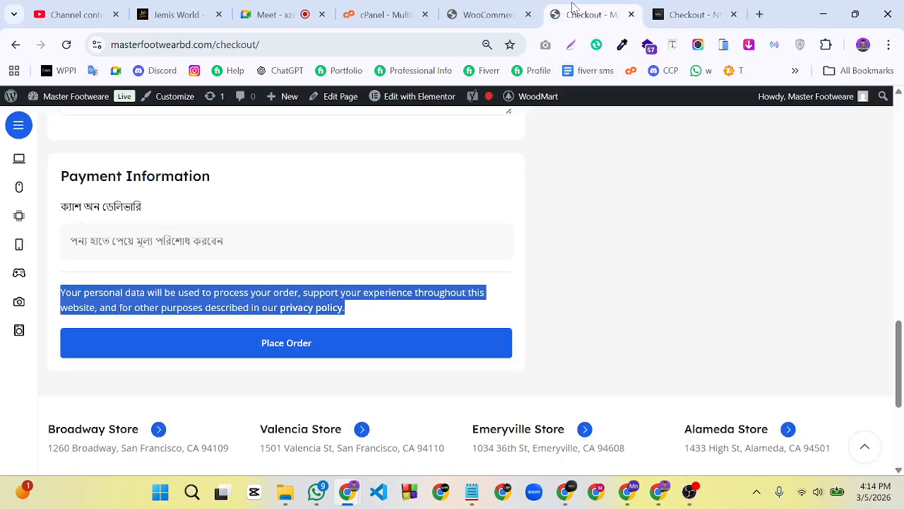
Open the WooCommerce Accounts & Privacy settings and find the privacy policy texts
{"action": "left_click", "coordinate": [474, 16]}
{"action": "scroll", "coordinate": [182, 249], "scroll_direction": "up", "scroll_amount": 5}
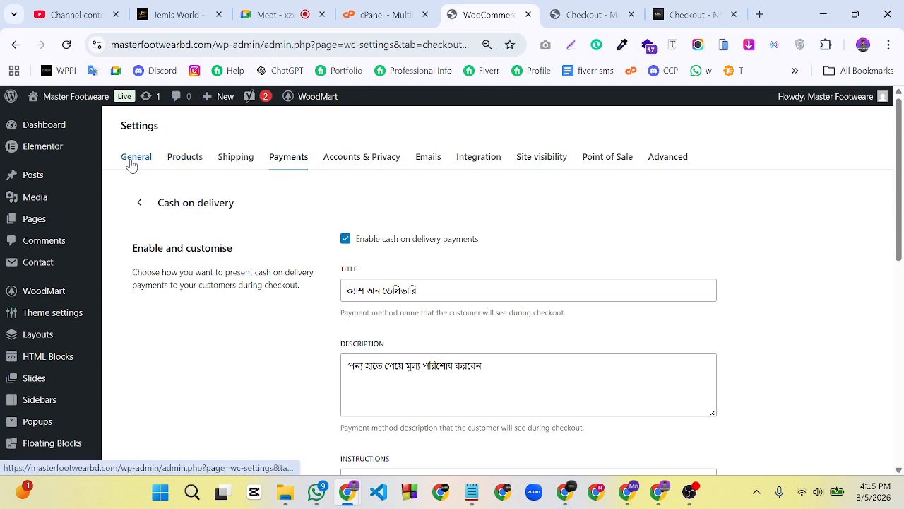
{"action": "scroll", "coordinate": [120, 268], "scroll_direction": "down", "scroll_amount": 5}
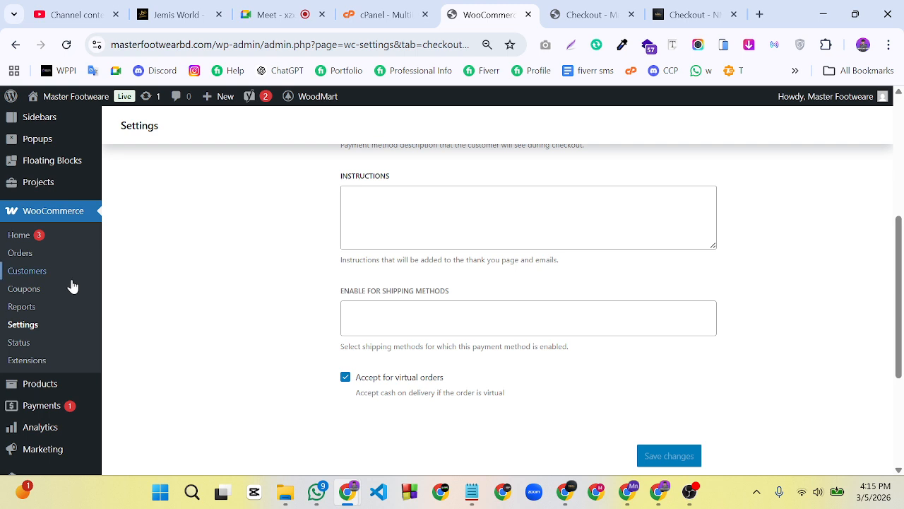
{"action": "left_click", "coordinate": [23, 326]}
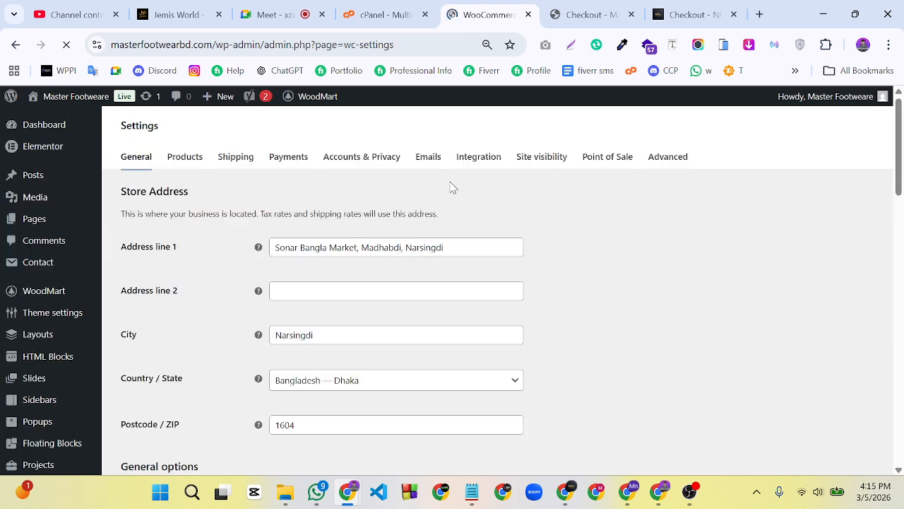
{"action": "left_click", "coordinate": [371, 165]}
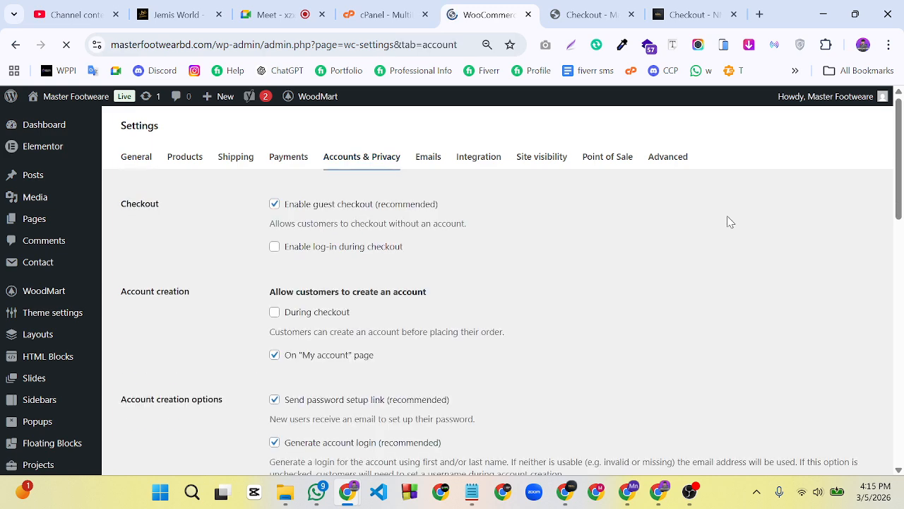
{"action": "scroll", "coordinate": [592, 247], "scroll_direction": "down", "scroll_amount": 10}
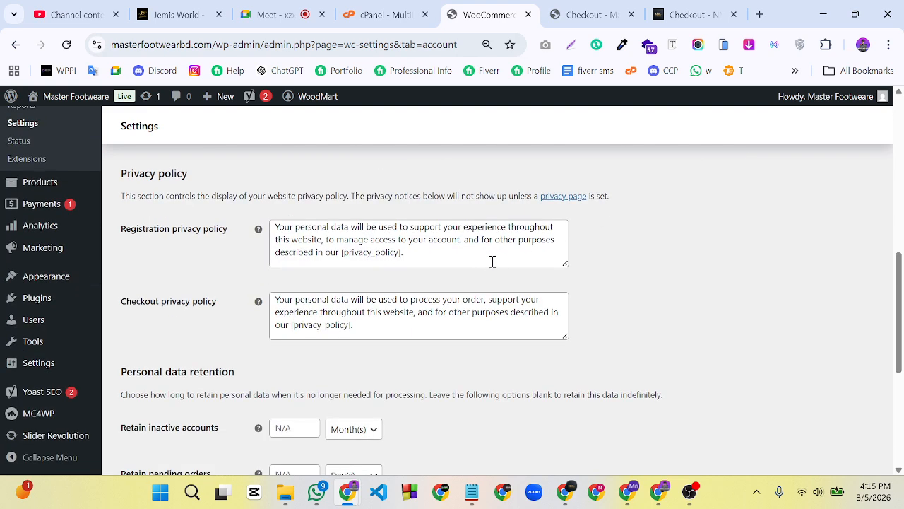
Clear the checkout privacy policy text in the masterfootwearbd.com Accounts & Privacy settings and save the changes
{"action": "left_click", "coordinate": [367, 330]}
{"action": "key", "text": "ctrl+a"}
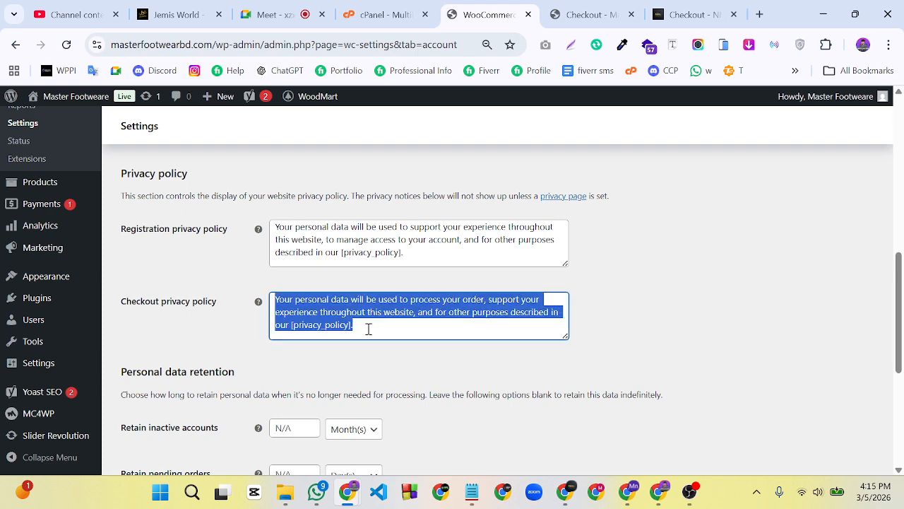
{"action": "key", "text": "BackSpace"}
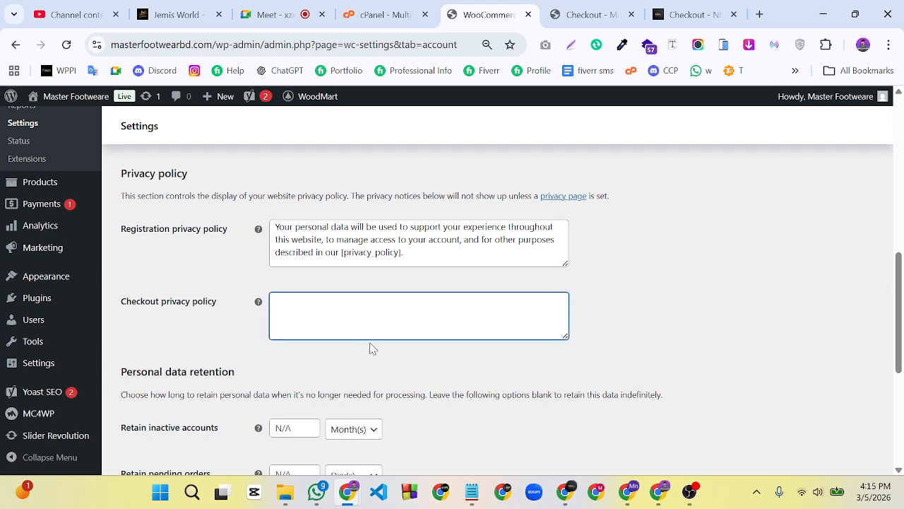
{"action": "scroll", "coordinate": [458, 316], "scroll_direction": "down", "scroll_amount": 4}
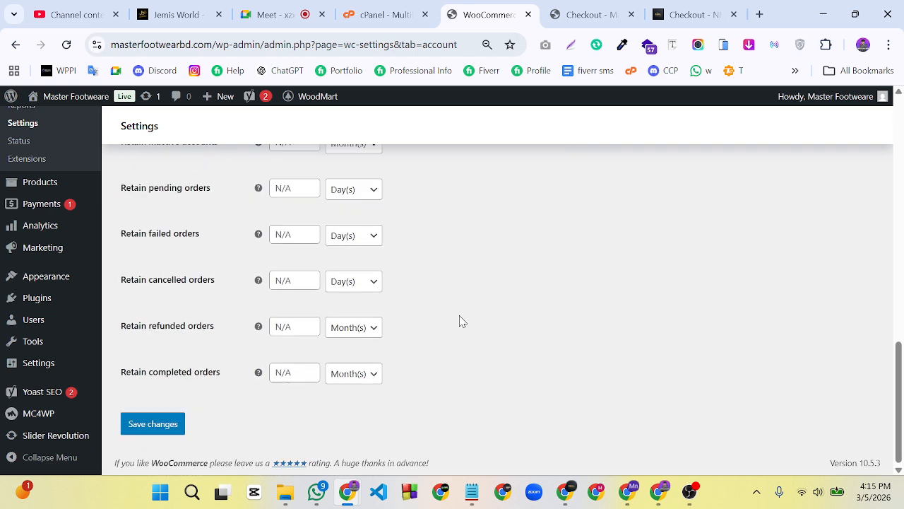
{"action": "left_click", "coordinate": [151, 428]}
Reload the masterfootwearbd.com checkout page and check the privacy notice area above the Place Order option
{"action": "left_click", "coordinate": [590, 20]}
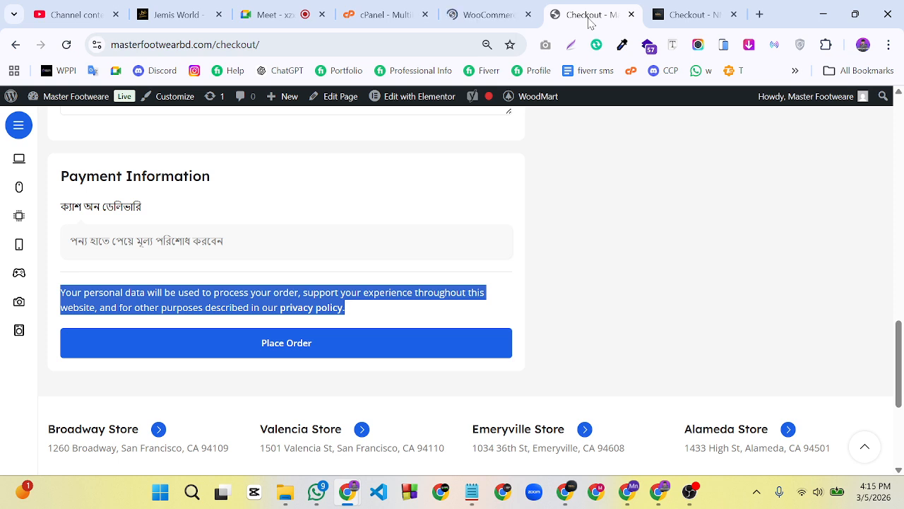
{"action": "left_click", "coordinate": [66, 44]}
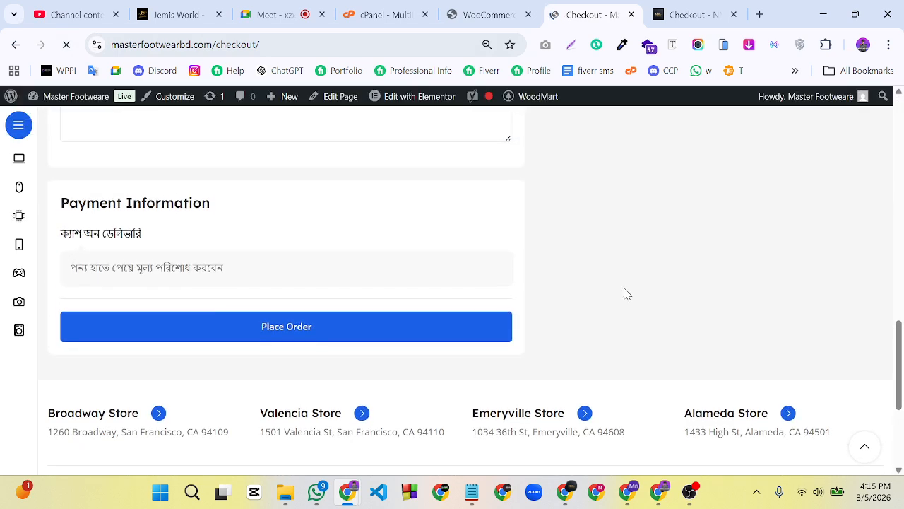
{"action": "left_click", "coordinate": [255, 318]}
Open the newmastershoes.com WordPress admin from its checkout page and log in with the saved credentials
{"action": "left_click", "coordinate": [683, 17]}
{"action": "left_click", "coordinate": [348, 48]}
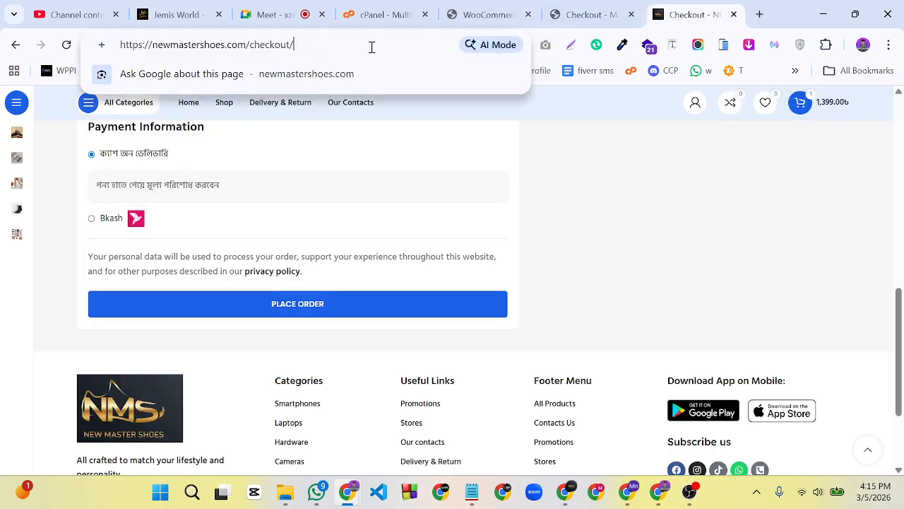
{"action": "key", "text": "BackSpace"}
{"action": "key", "text": "BackSpace"}
{"action": "key", "text": "BackSpace"}
{"action": "key", "text": "BackSpace"}
{"action": "key", "text": "BackSpace"}
{"action": "key", "text": "BackSpace"}
{"action": "key", "text": "BackSpace"}
{"action": "key", "text": "BackSpace"}
{"action": "key", "text": "BackSpace"}
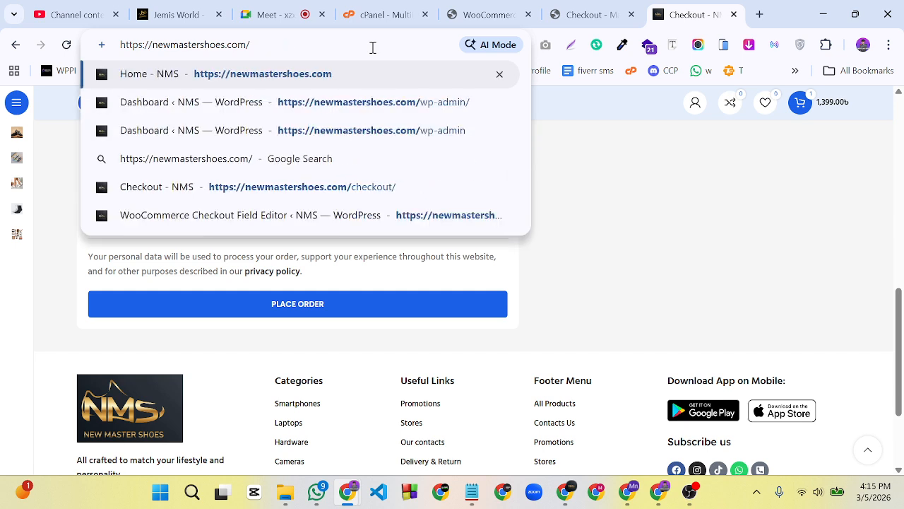
{"action": "key", "text": "Down"}
{"action": "key", "text": "Return"}
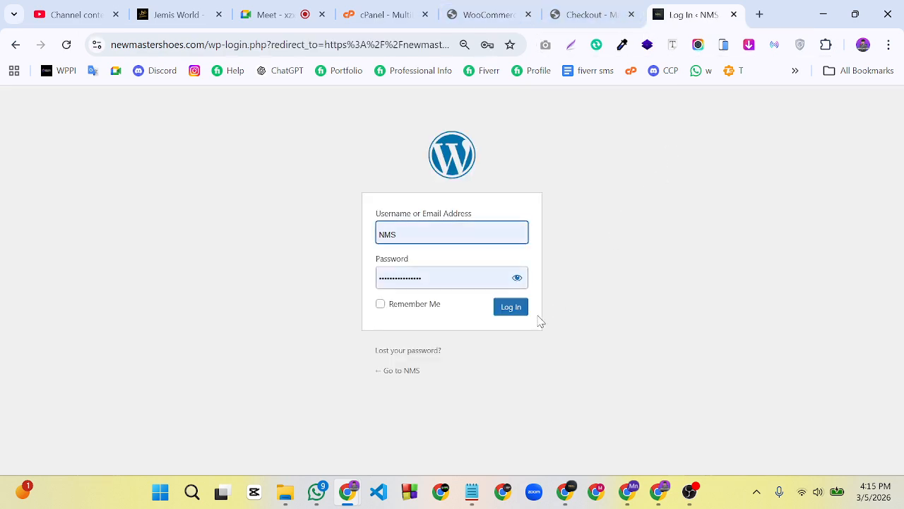
{"action": "left_click", "coordinate": [526, 313]}
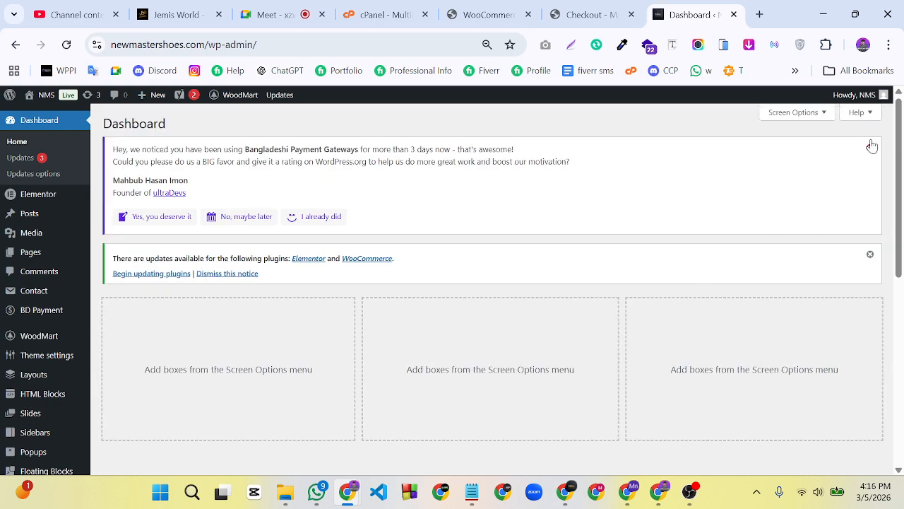
Dismiss the dashboard notices and open the newmastershoes.com WooCommerce Accounts & Privacy settings at the privacy policy texts
{"action": "left_click", "coordinate": [872, 145]}
{"action": "left_click", "coordinate": [870, 147]}
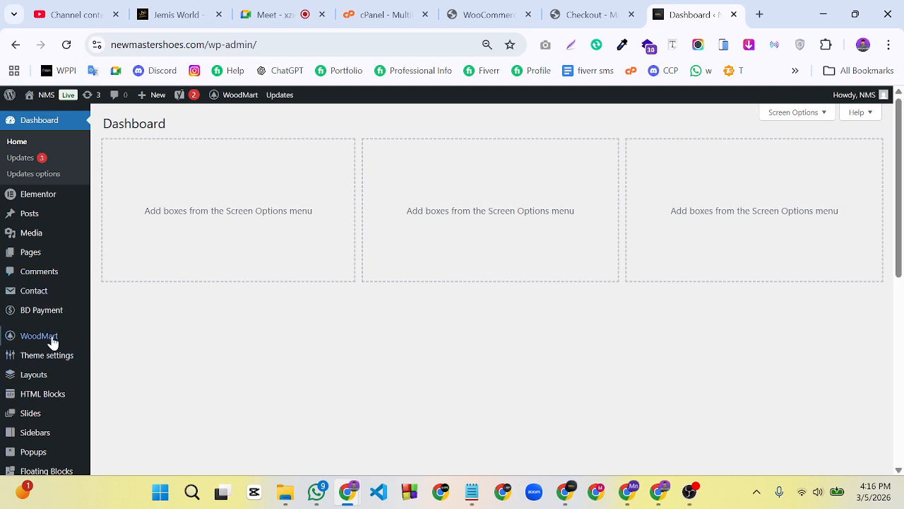
{"action": "mouse_move", "coordinate": [53, 341]}
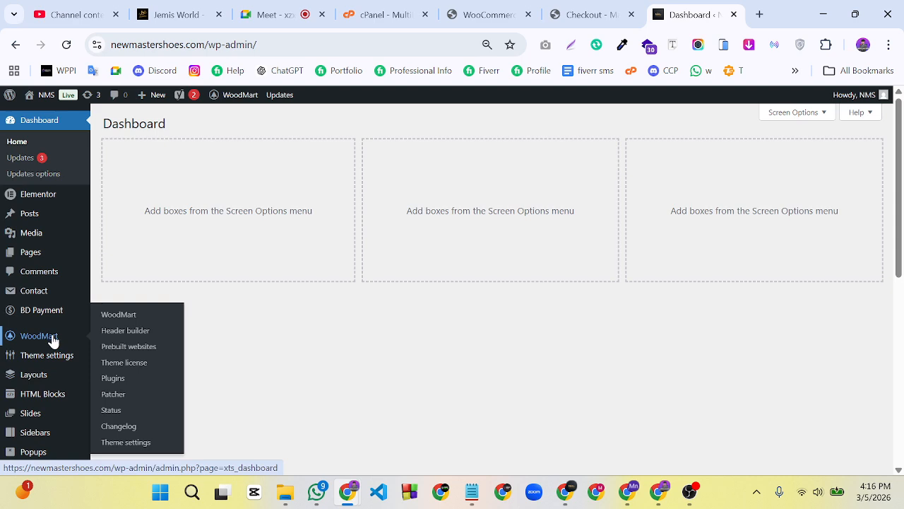
{"action": "scroll", "coordinate": [53, 342], "scroll_direction": "down", "scroll_amount": 5}
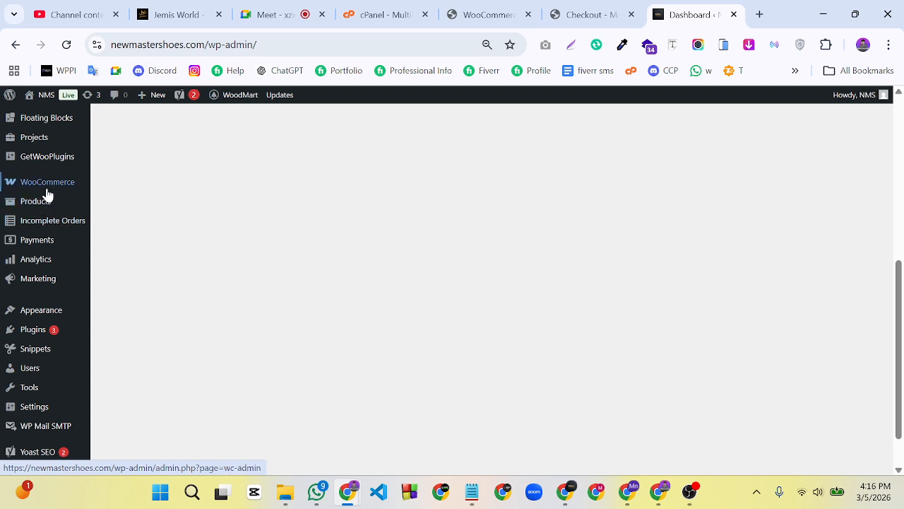
{"action": "mouse_move", "coordinate": [47, 191]}
{"action": "left_click", "coordinate": [121, 283]}
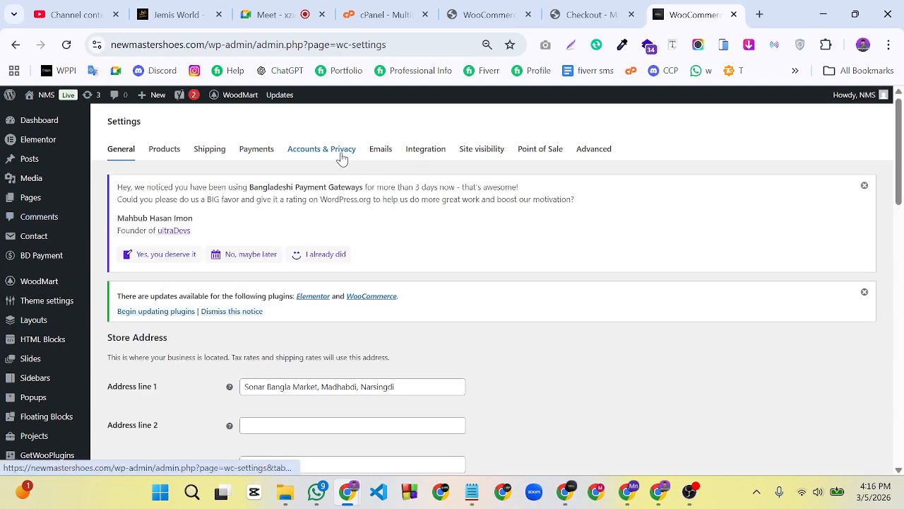
{"action": "left_click", "coordinate": [489, 158]}
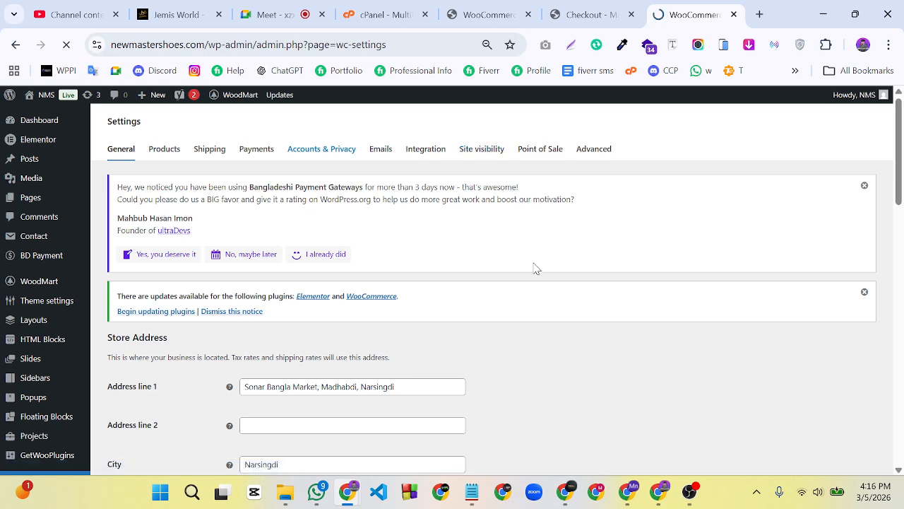
{"action": "scroll", "coordinate": [535, 268], "scroll_direction": "down", "scroll_amount": 5}
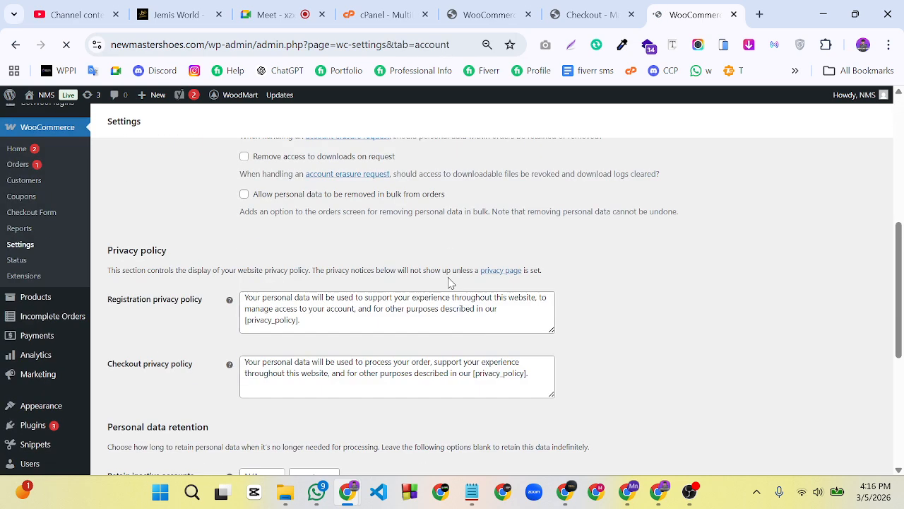
{"action": "scroll", "coordinate": [452, 282], "scroll_direction": "up", "scroll_amount": 3}
{"action": "scroll", "coordinate": [485, 265], "scroll_direction": "down", "scroll_amount": 5}
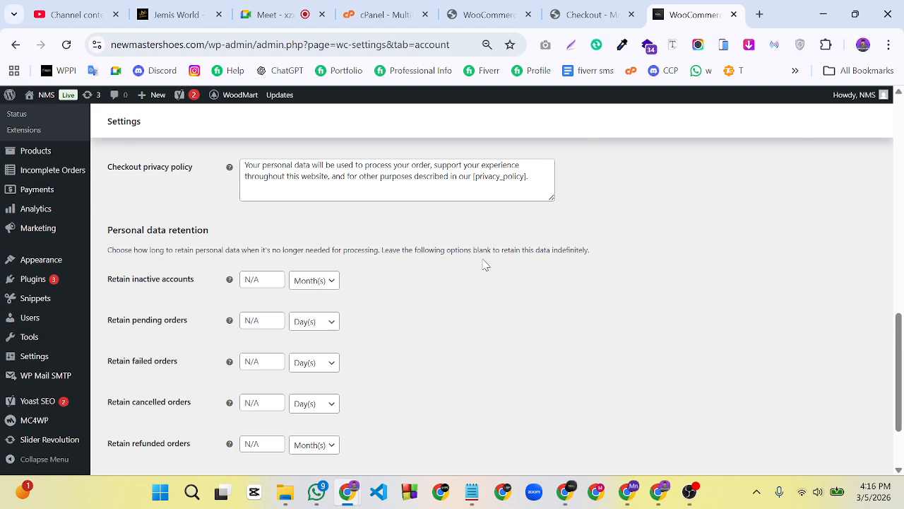
Clear the checkout privacy policy text in the newmastershoes.com WooCommerce settings and save the changes
{"action": "left_click", "coordinate": [534, 184]}
{"action": "key", "text": "ctrl+a"}
{"action": "key", "text": "BackSpace"}
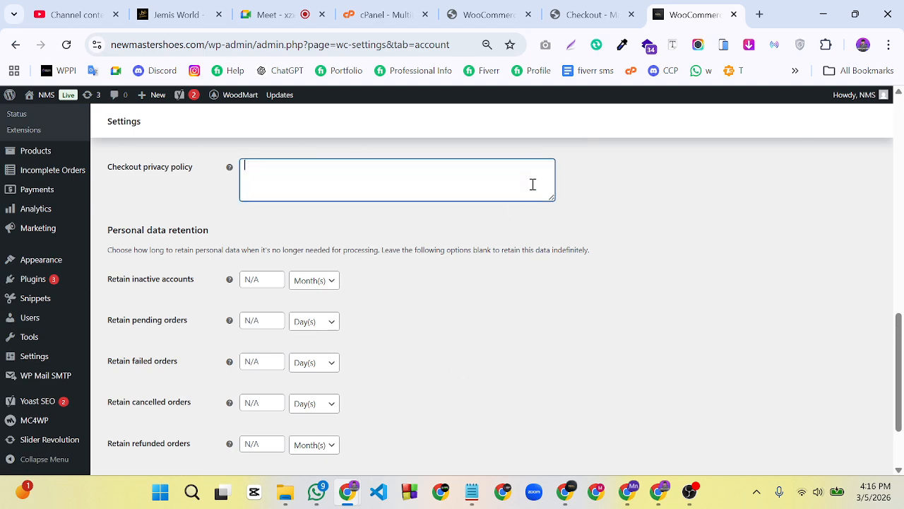
{"action": "scroll", "coordinate": [353, 297], "scroll_direction": "down", "scroll_amount": 3}
{"action": "left_click", "coordinate": [147, 434]}
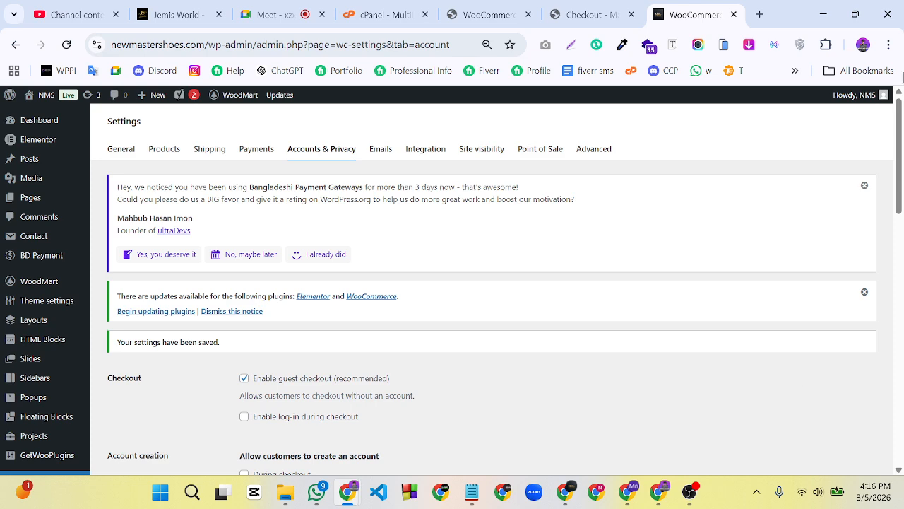
Dismiss the payment gateway rating request and plugin update notices on the Accounts & Privacy settings page
{"action": "left_click", "coordinate": [864, 186]}
{"action": "left_click", "coordinate": [864, 187]}
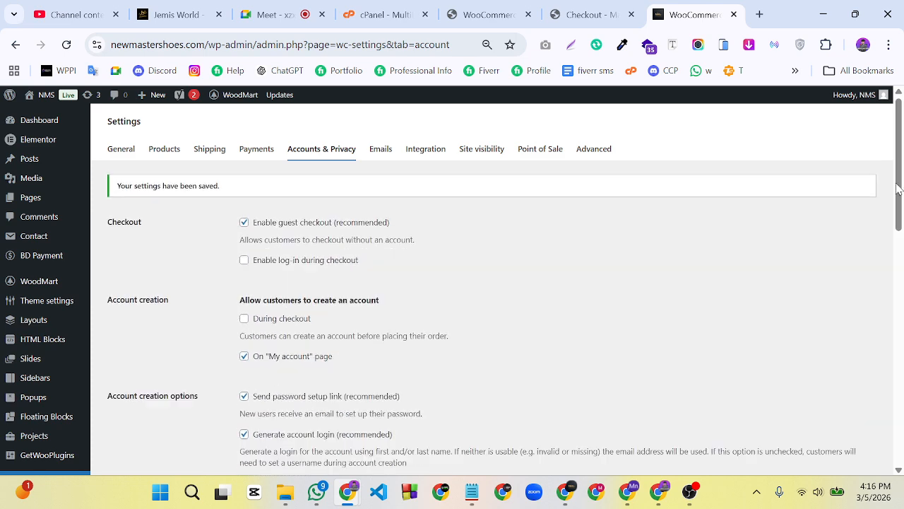
{"action": "mouse_move", "coordinate": [900, 188]}
{"action": "left_mouse_down"}
{"action": "mouse_move", "coordinate": [903, 256]}
{"action": "mouse_move", "coordinate": [903, 186]}
{"action": "left_mouse_up"}
Return to the masterfootwearbd.com checkout, look over its form fields and open the store's home page
{"action": "left_click", "coordinate": [594, 9]}
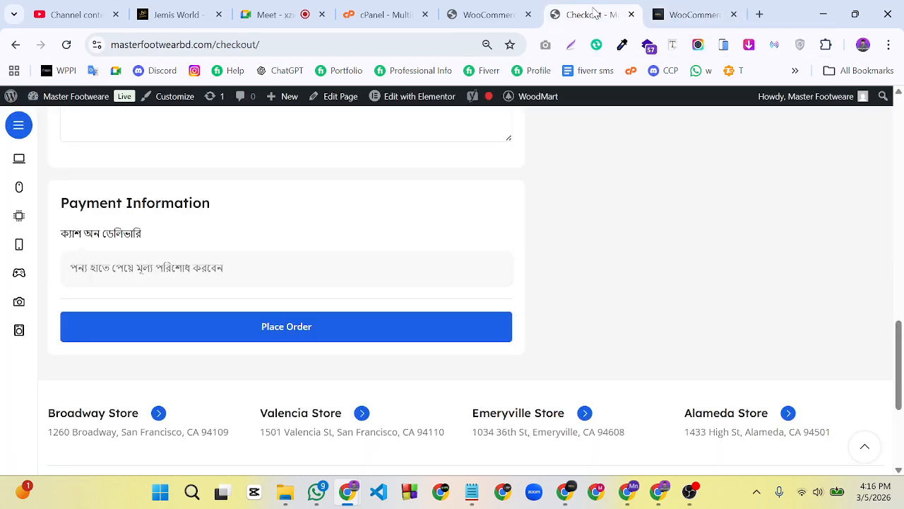
{"action": "scroll", "coordinate": [578, 103], "scroll_direction": "up", "scroll_amount": 1}
{"action": "scroll", "coordinate": [578, 103], "scroll_direction": "up", "scroll_amount": 5}
{"action": "left_click", "coordinate": [66, 45]}
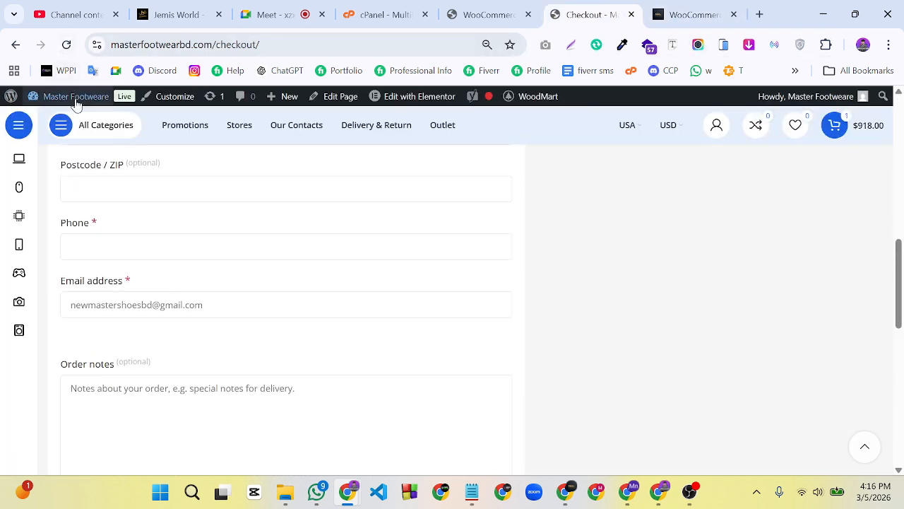
{"action": "mouse_move", "coordinate": [669, 125]}
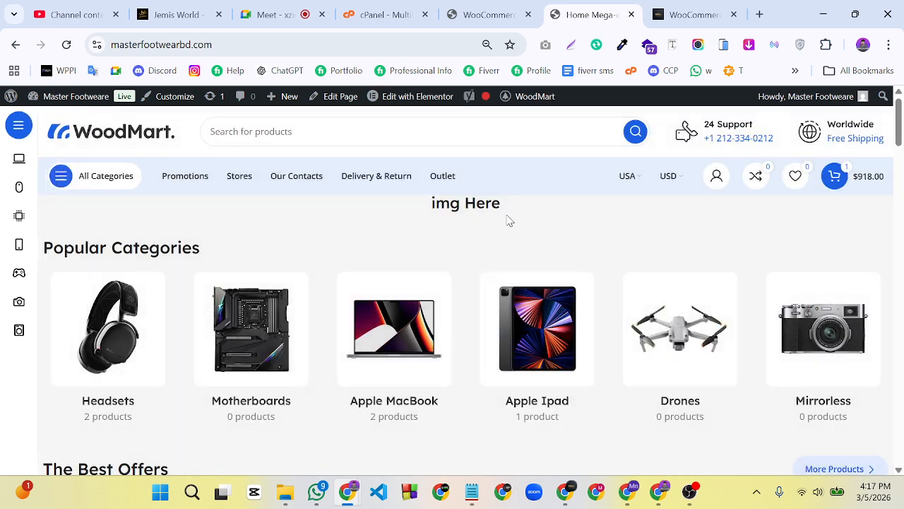
Review the store's home page from Popular Categories through the product sections and their prices down to the footer
{"action": "scroll", "coordinate": [508, 221], "scroll_direction": "down", "scroll_amount": 1}
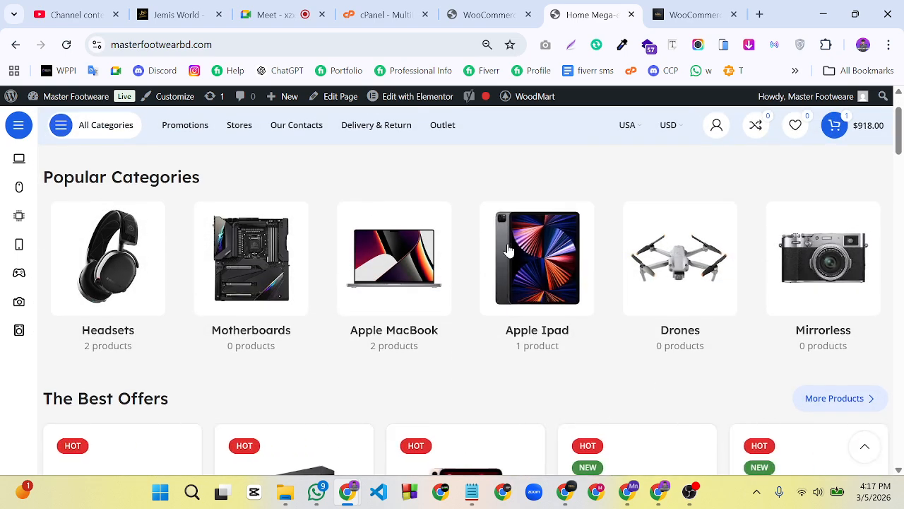
{"action": "scroll", "coordinate": [506, 248], "scroll_direction": "down", "scroll_amount": 3}
{"action": "scroll", "coordinate": [572, 256], "scroll_direction": "down", "scroll_amount": 2}
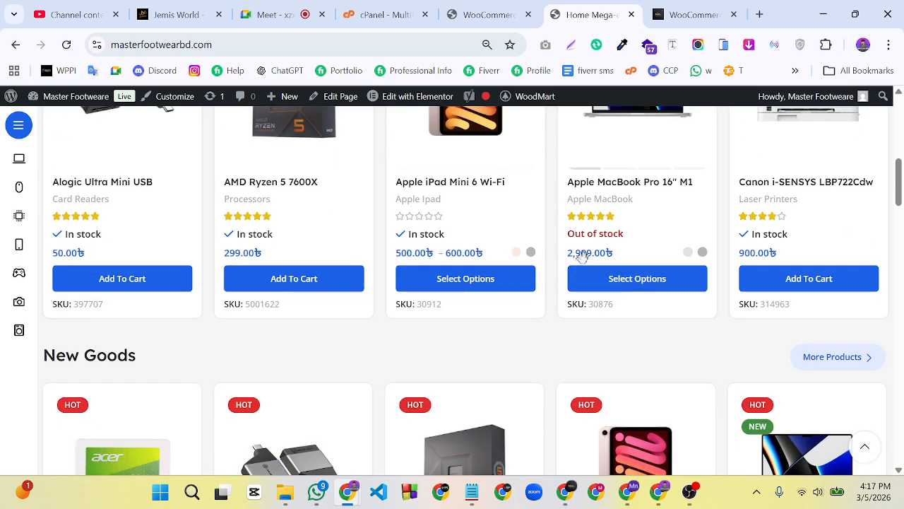
{"action": "scroll", "coordinate": [579, 258], "scroll_direction": "down", "scroll_amount": 7}
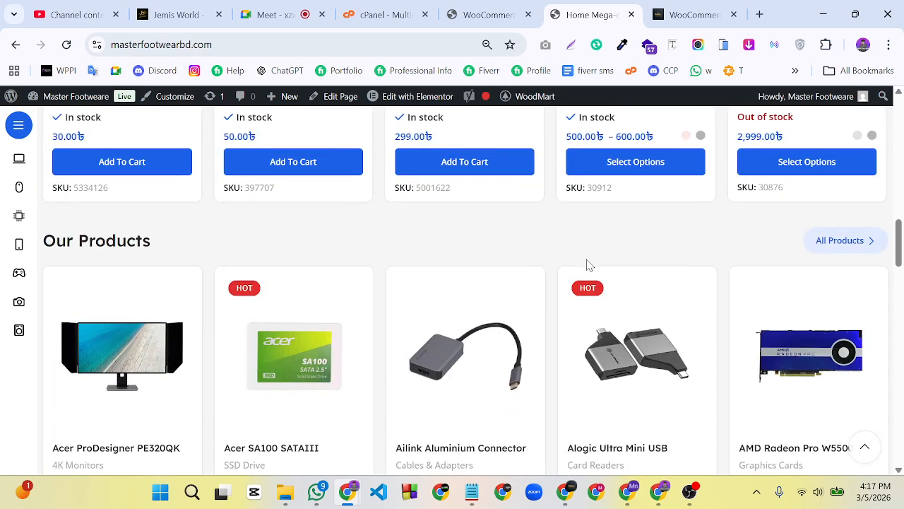
{"action": "scroll", "coordinate": [589, 264], "scroll_direction": "down", "scroll_amount": 14}
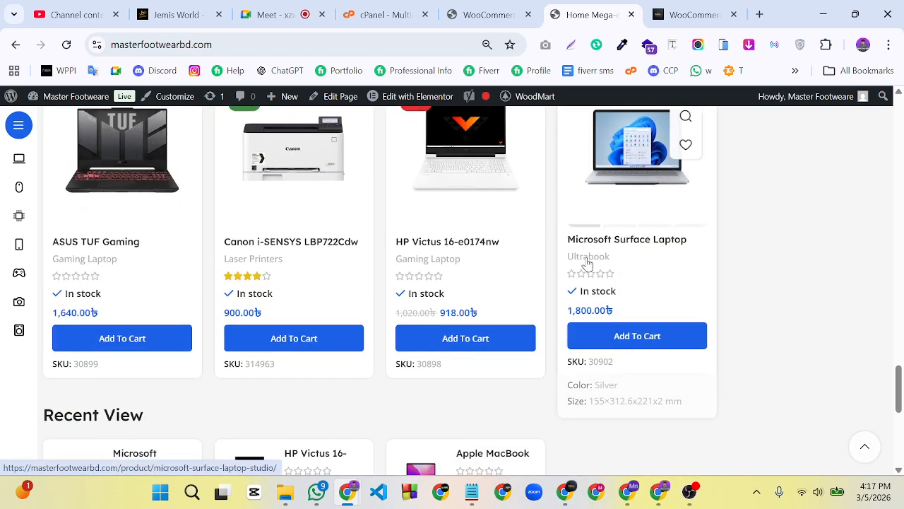
{"action": "scroll", "coordinate": [586, 262], "scroll_direction": "down", "scroll_amount": 4}
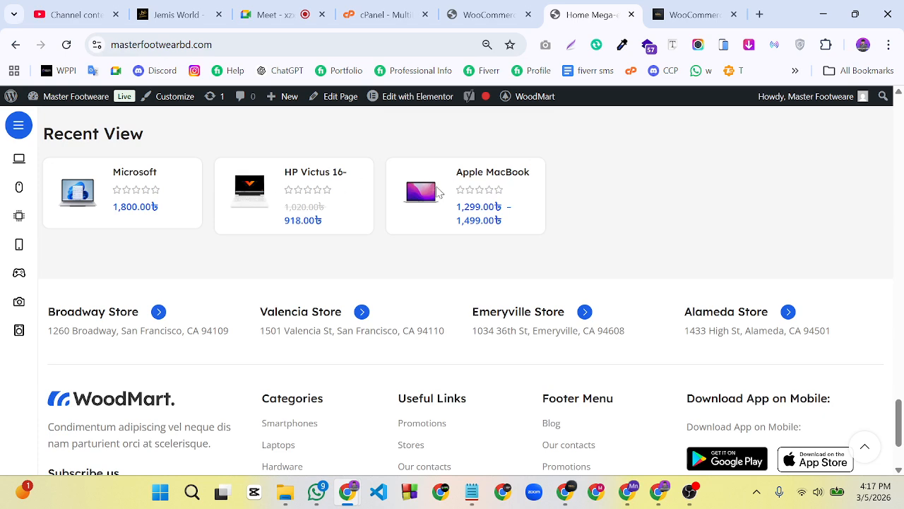
{"action": "scroll", "coordinate": [333, 195], "scroll_direction": "up", "scroll_amount": 4}
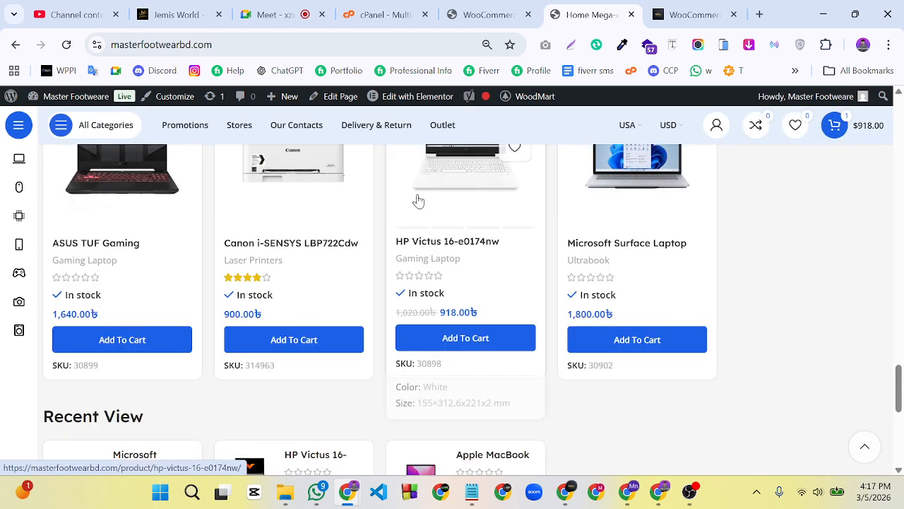
{"action": "scroll", "coordinate": [417, 200], "scroll_direction": "down", "scroll_amount": 2}
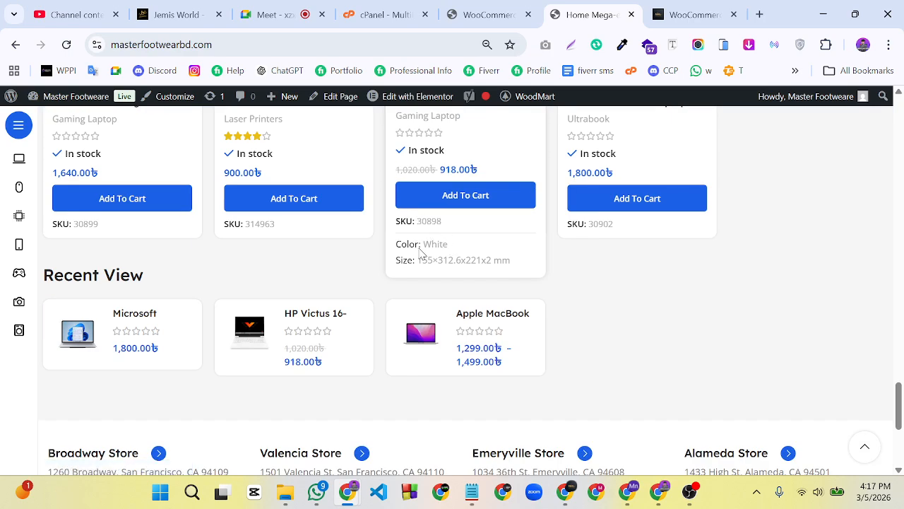
{"action": "scroll", "coordinate": [711, 247], "scroll_direction": "up", "scroll_amount": 10}
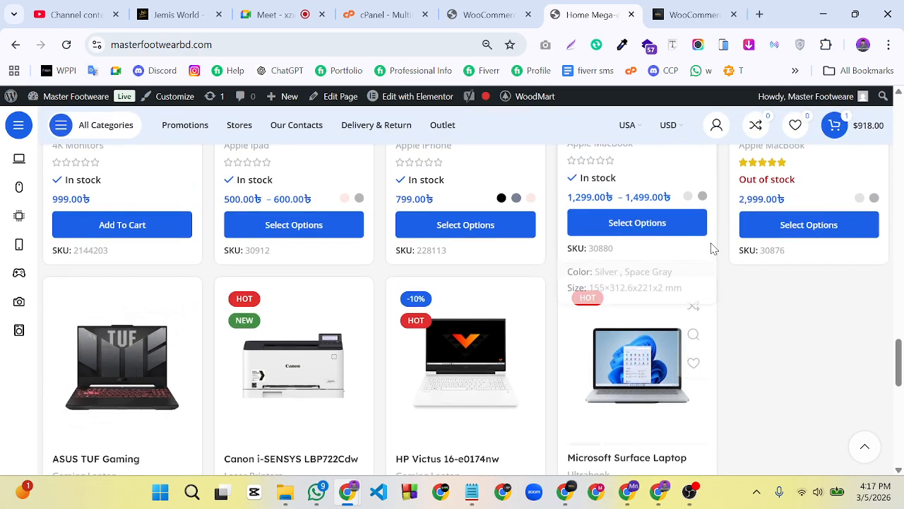
{"action": "scroll", "coordinate": [711, 246], "scroll_direction": "up", "scroll_amount": 10}
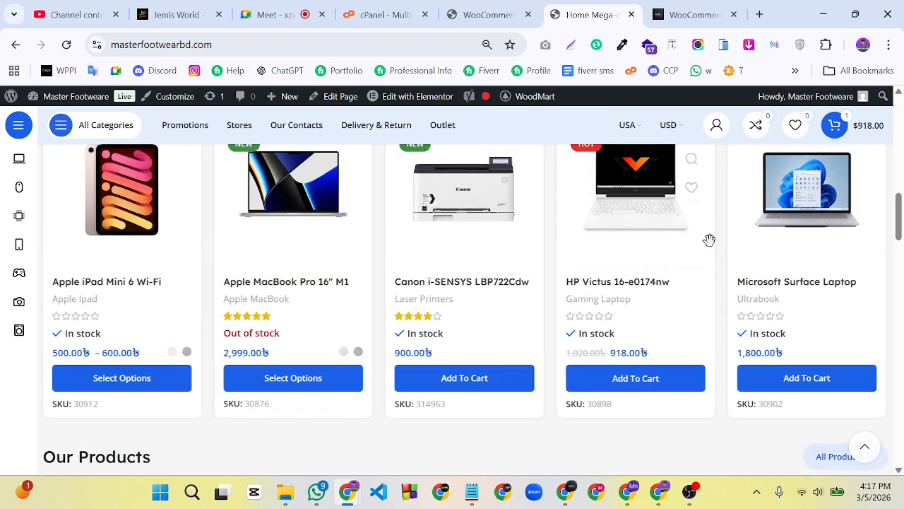
{"action": "scroll", "coordinate": [708, 238], "scroll_direction": "up", "scroll_amount": 1}
{"action": "scroll", "coordinate": [711, 238], "scroll_direction": "down", "scroll_amount": 3}
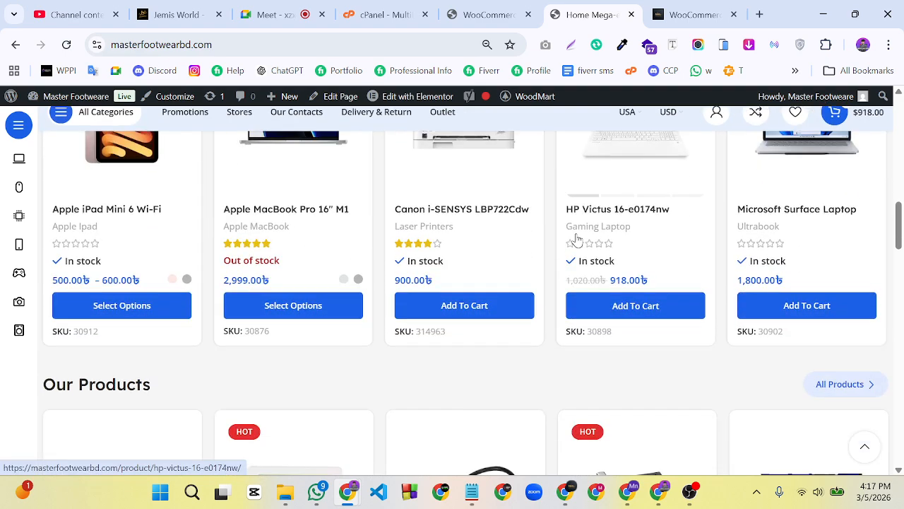
{"action": "scroll", "coordinate": [777, 226], "scroll_direction": "down", "scroll_amount": 3}
{"action": "scroll", "coordinate": [773, 222], "scroll_direction": "up", "scroll_amount": 15}
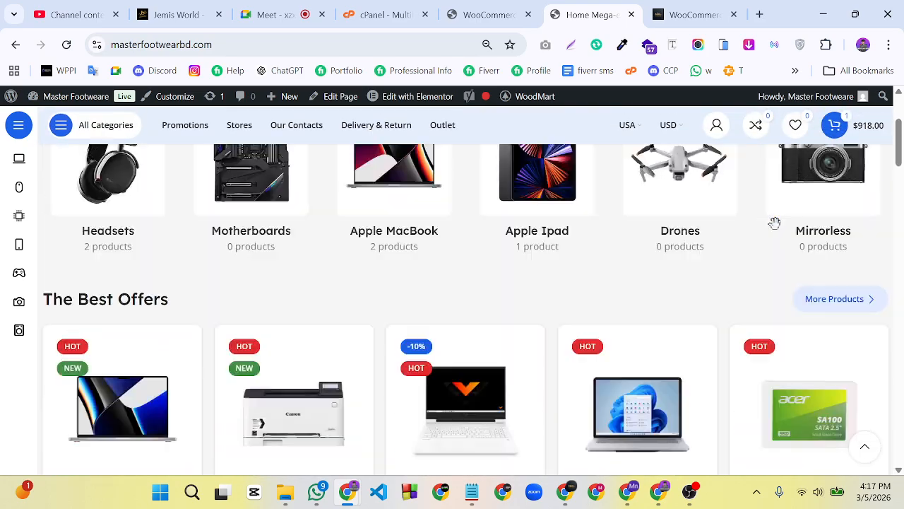
{"action": "scroll", "coordinate": [537, 224], "scroll_direction": "down", "scroll_amount": 15}
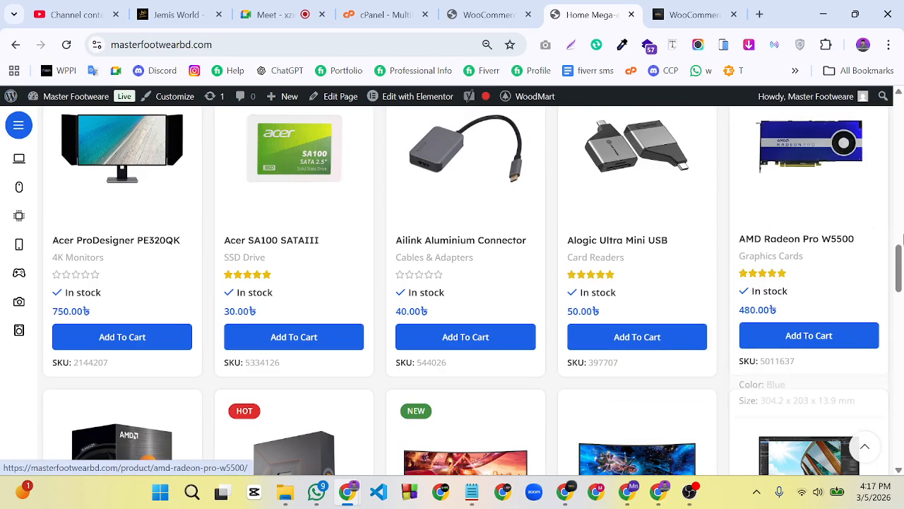
{"action": "left_click_drag", "start_coordinate": [900, 244], "coordinate": [900, 442]}
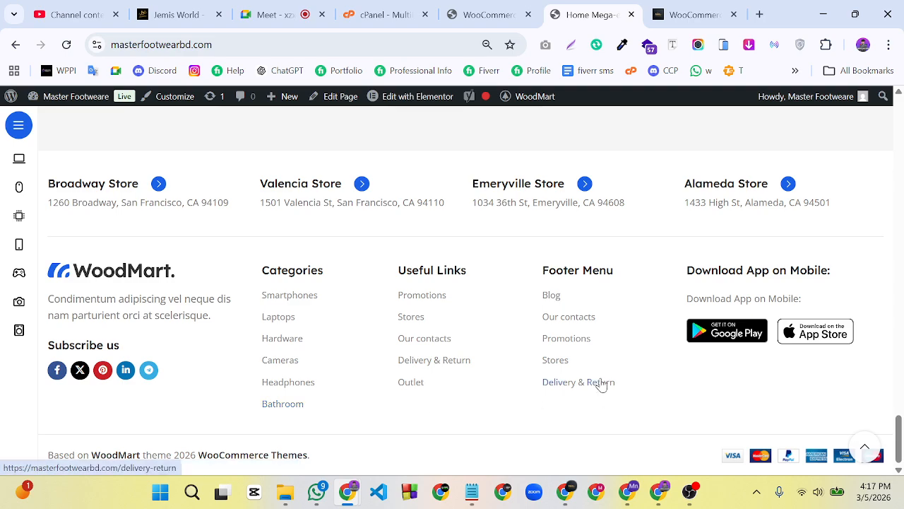
{"action": "scroll", "coordinate": [605, 375], "scroll_direction": "up", "scroll_amount": 15}
{"action": "scroll", "coordinate": [608, 364], "scroll_direction": "up", "scroll_amount": 8}
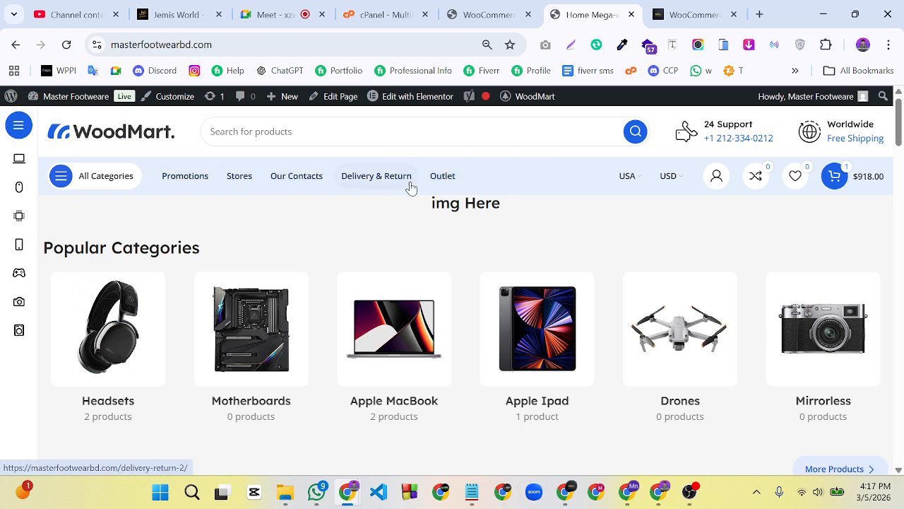
{"action": "scroll", "coordinate": [581, 207], "scroll_direction": "down", "scroll_amount": 7}
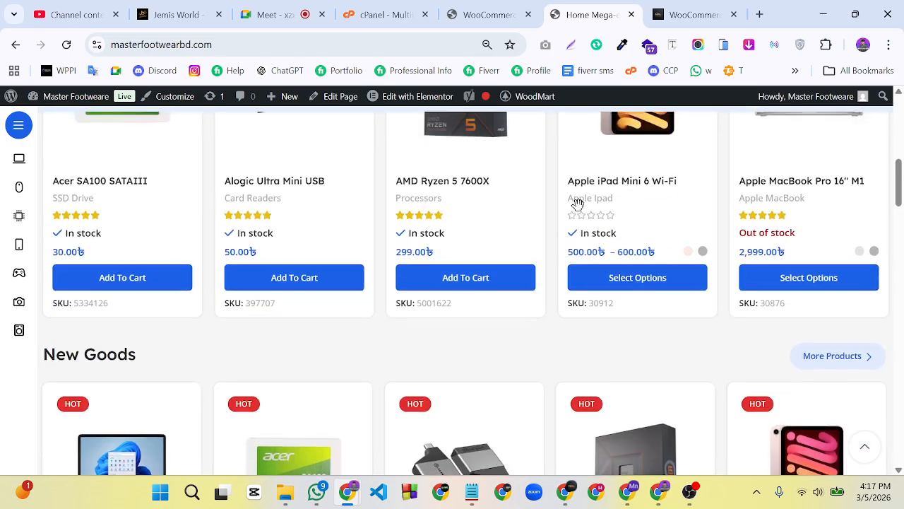
{"action": "scroll", "coordinate": [578, 205], "scroll_direction": "down", "scroll_amount": 10}
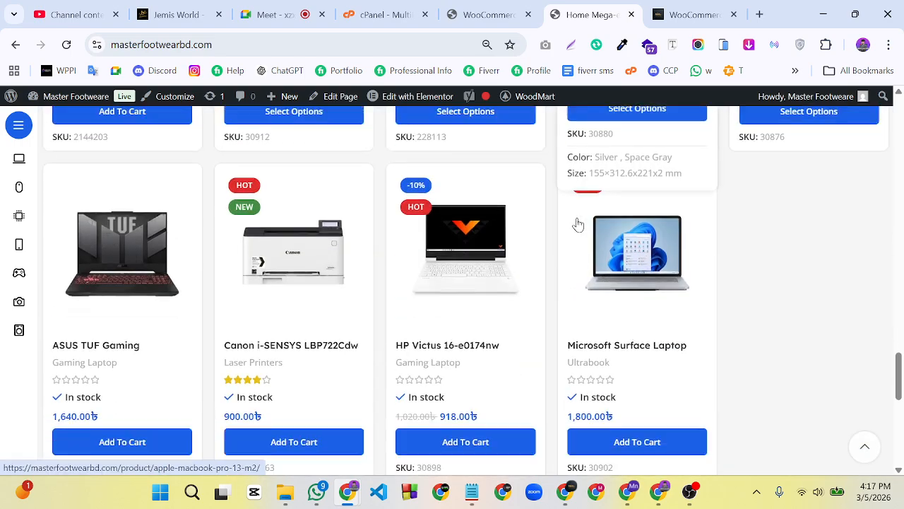
{"action": "scroll", "coordinate": [581, 222], "scroll_direction": "down", "scroll_amount": 8}
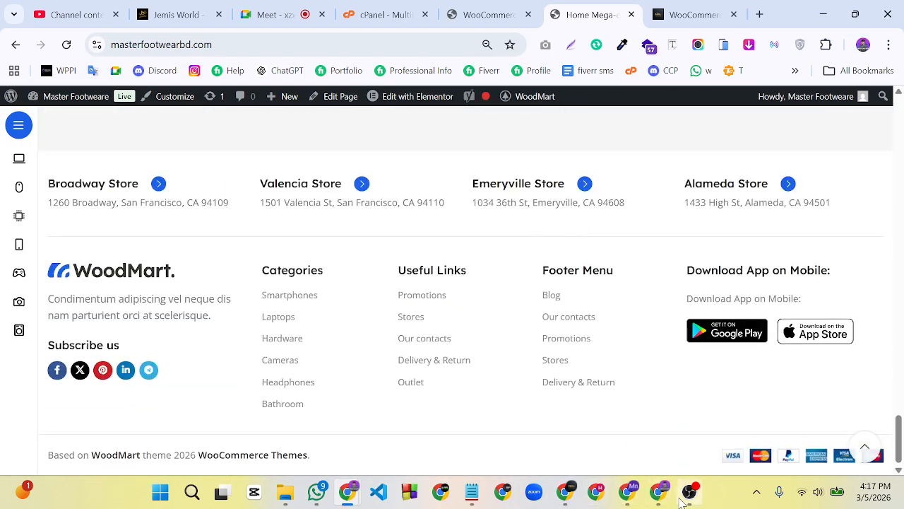
{"action": "left_click", "coordinate": [685, 496]}
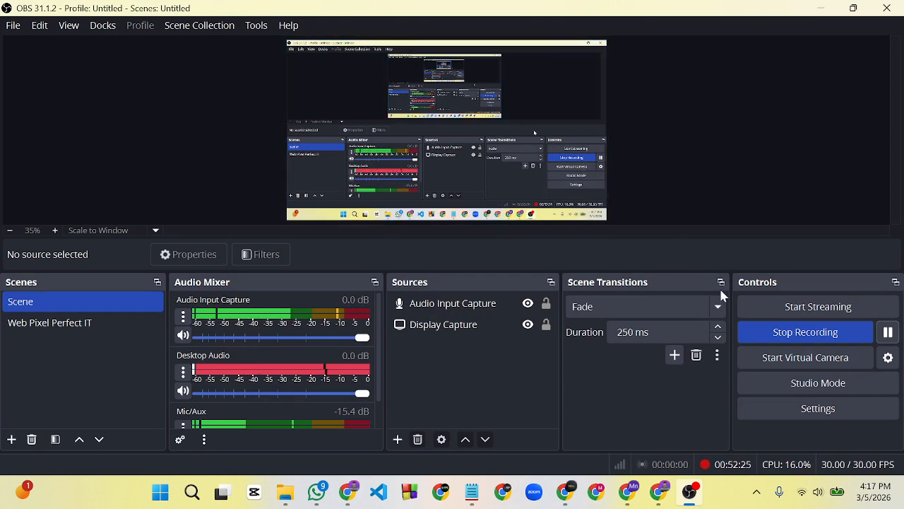